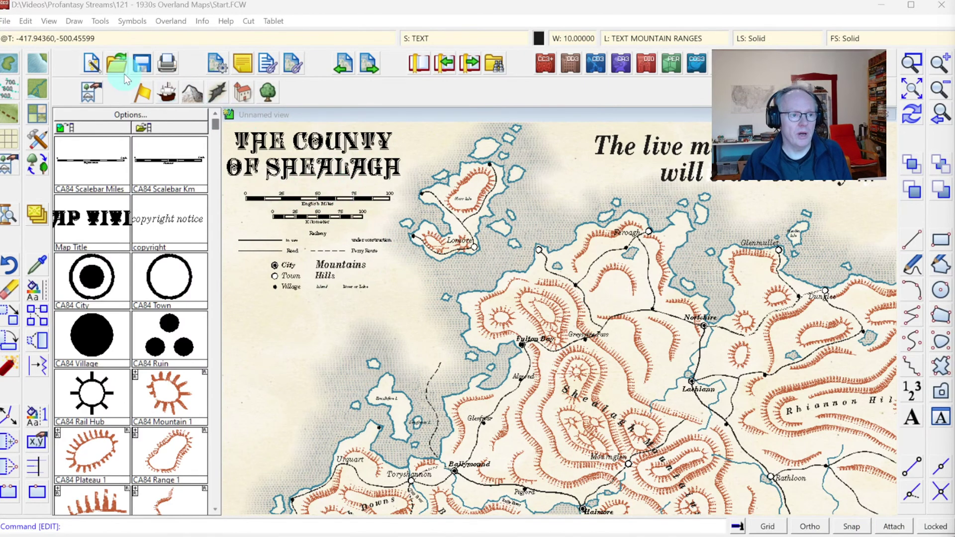
Step: Start a new overland map with self-decided settings, using the Annual 1930s Travel Guide style in miles
{"action": "left_click", "coordinate": [88, 65]}
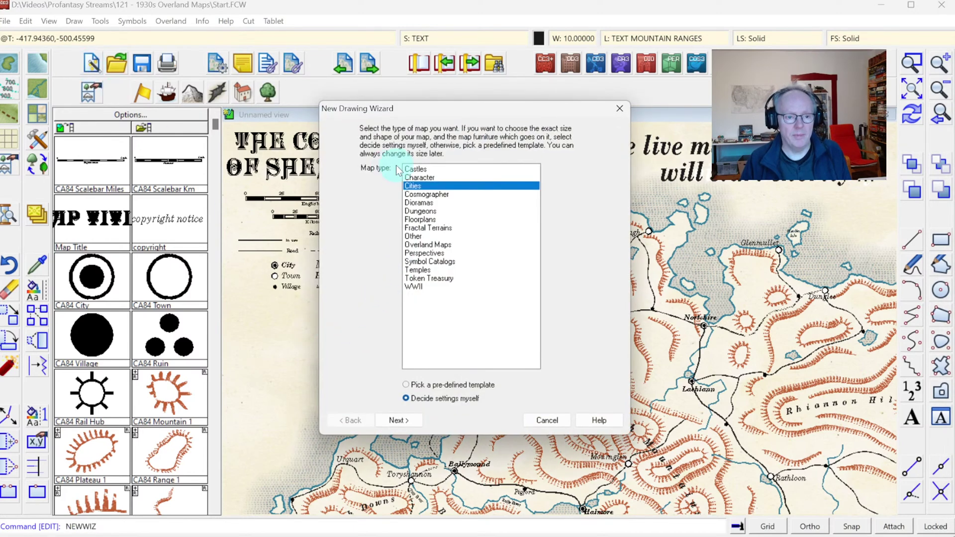
{"action": "left_click", "coordinate": [426, 244]}
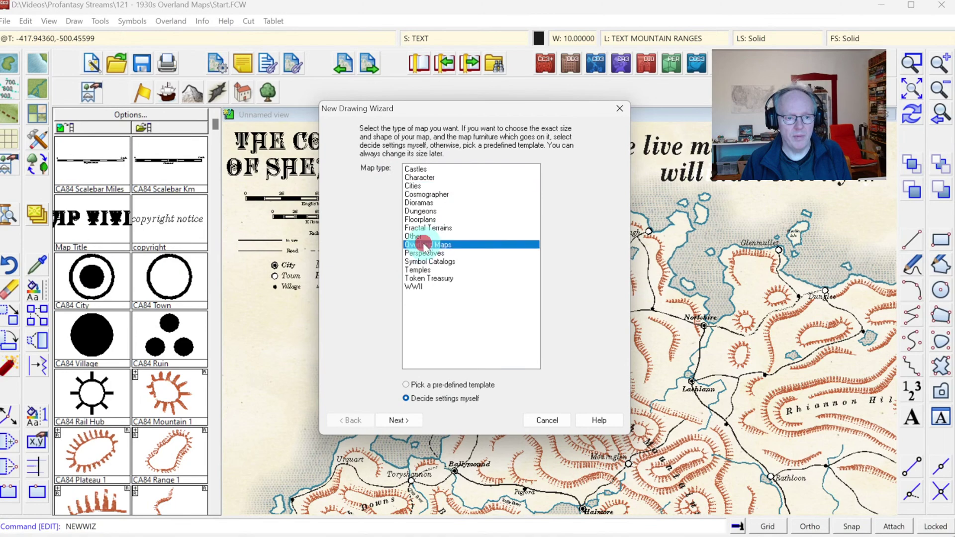
{"action": "left_click", "coordinate": [408, 420]}
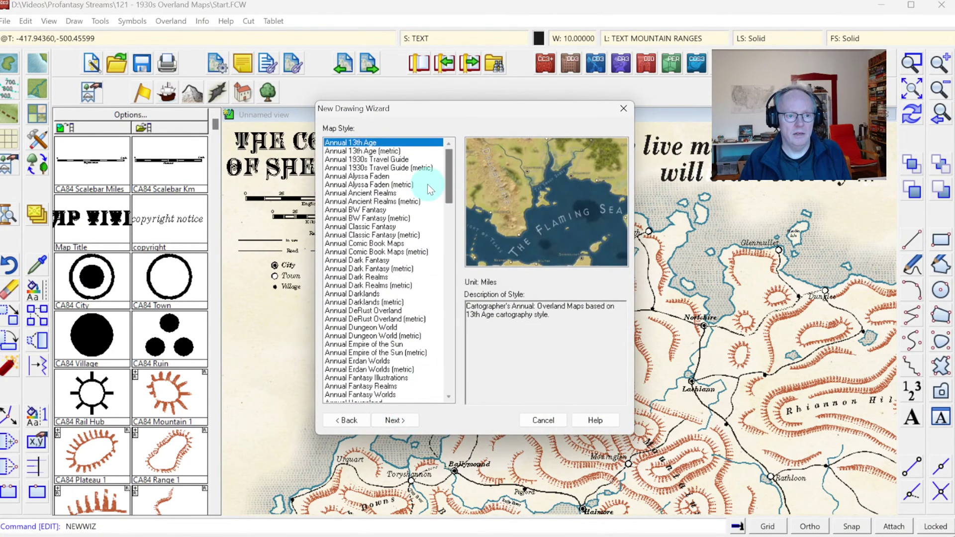
{"action": "left_click", "coordinate": [362, 160]}
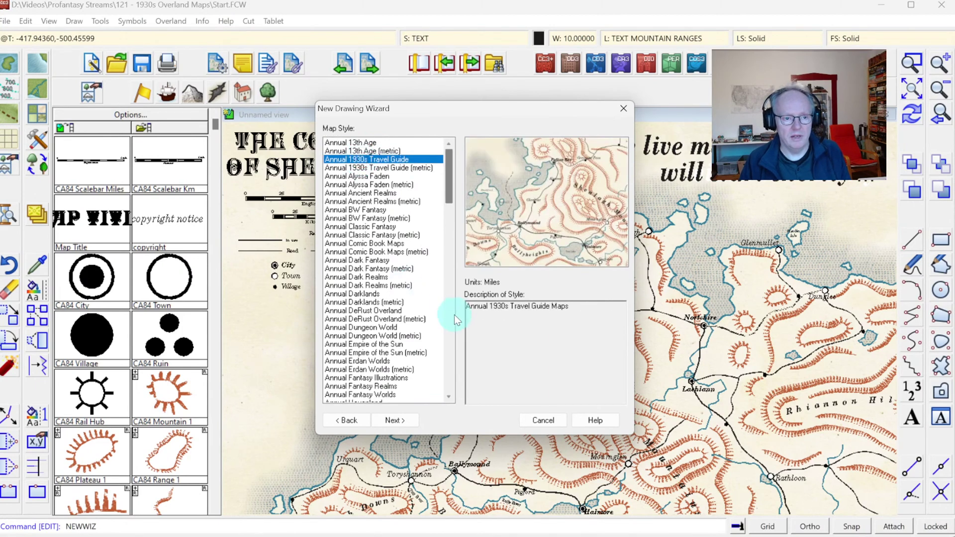
{"action": "left_click", "coordinate": [398, 418]}
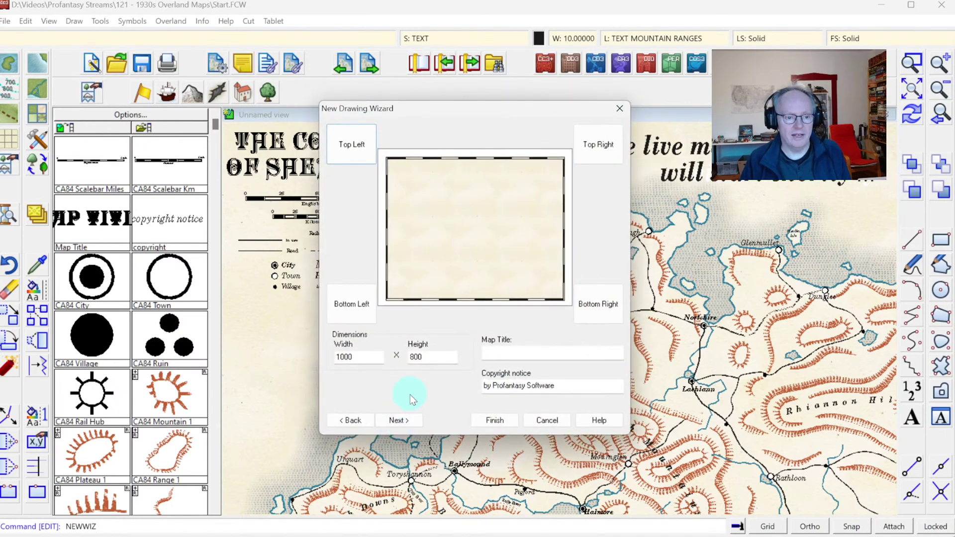
Step: Set the new map's dimensions to a width of 200 and a height of 160
{"action": "left_click_drag", "start_coordinate": [373, 357], "coordinate": [303, 350]}
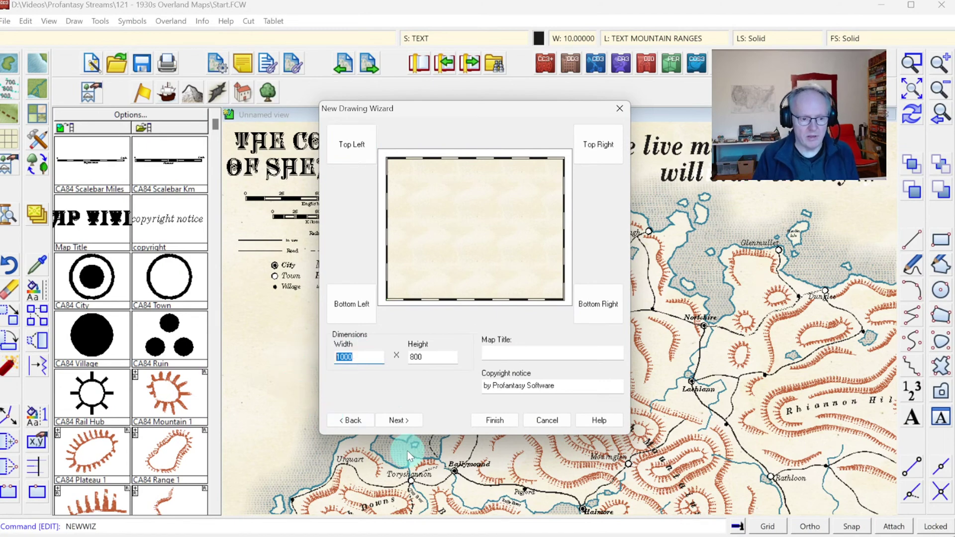
{"action": "type", "text": "200"}
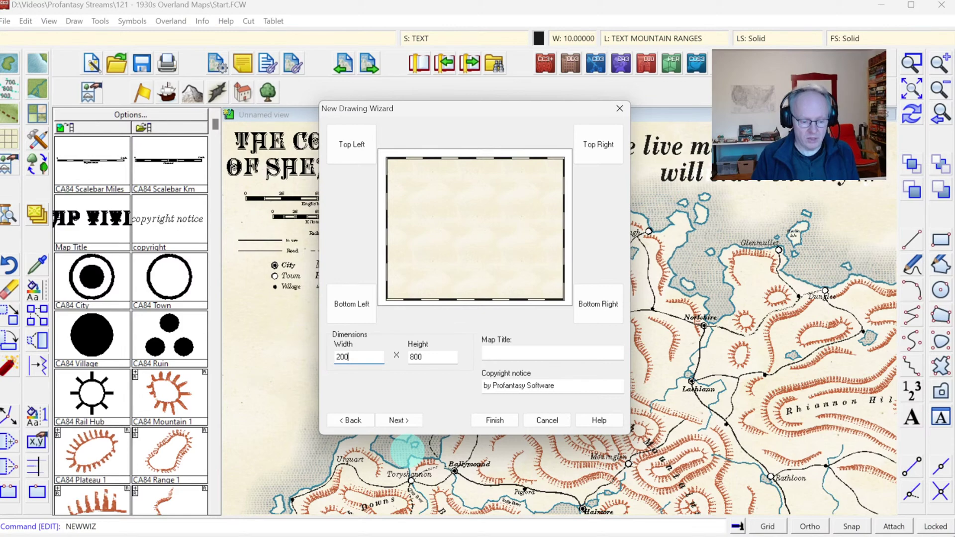
{"action": "key", "text": "Tab"}
{"action": "type", "text": "1"}
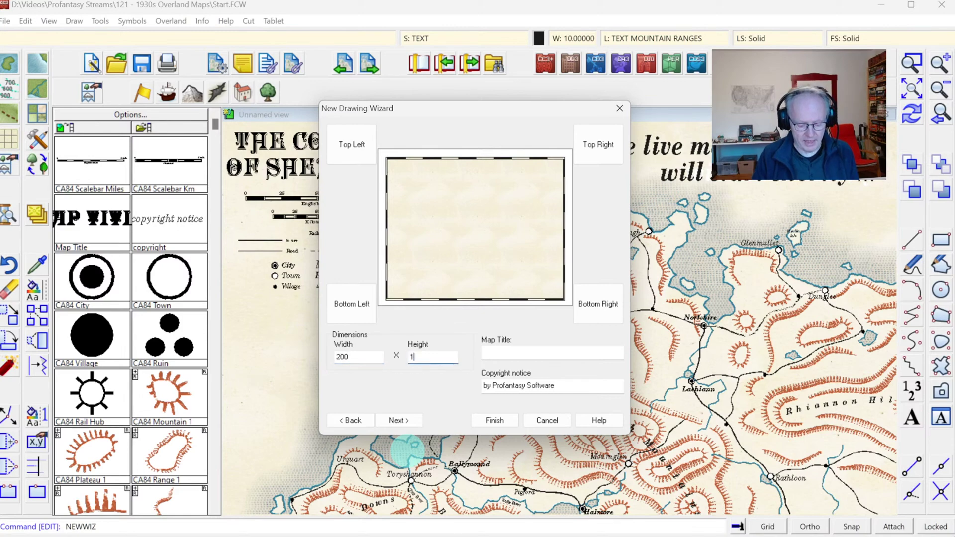
{"action": "type", "text": "60"}
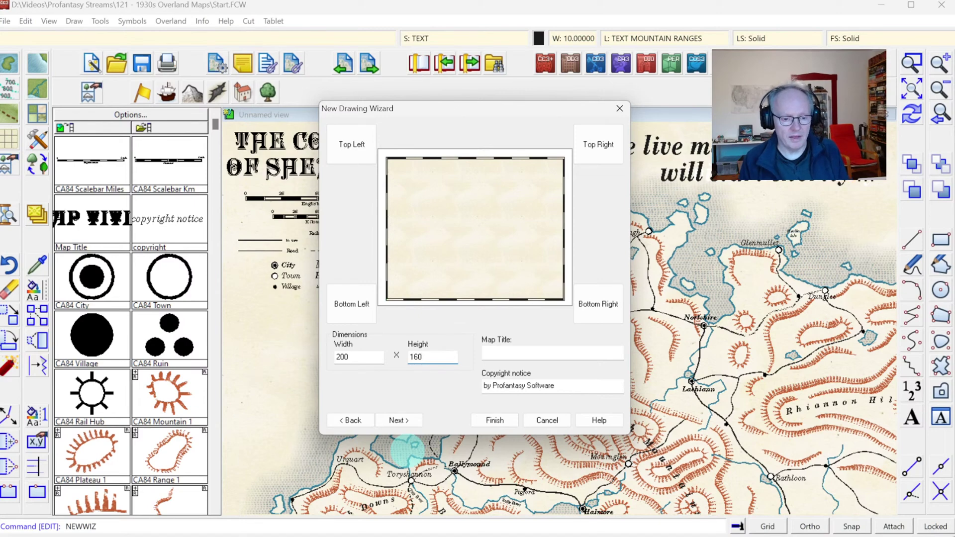
{"action": "key", "text": "Tab"}
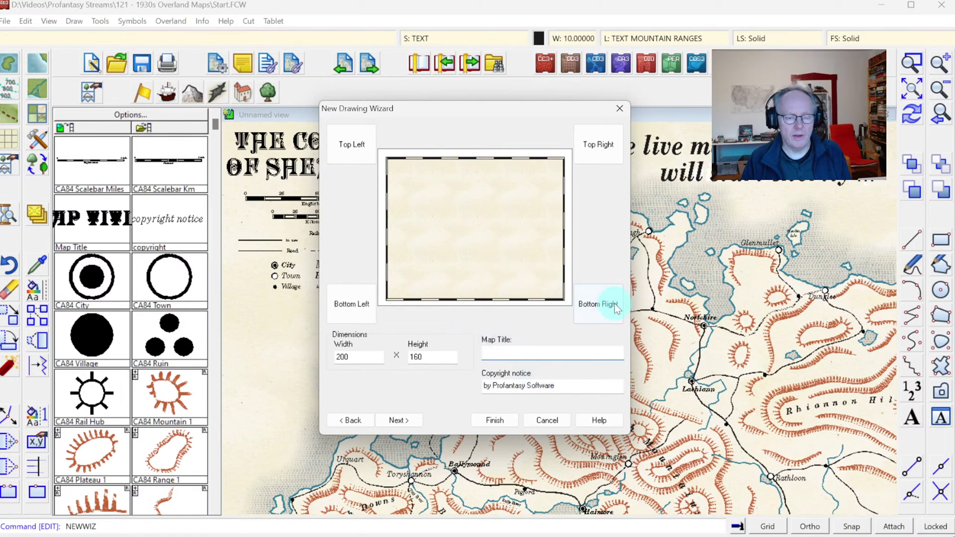
Step: Assign the Map Title symbol to the map's top-left corner and enter "County of Harbach" as the map title
{"action": "left_click", "coordinate": [353, 146]}
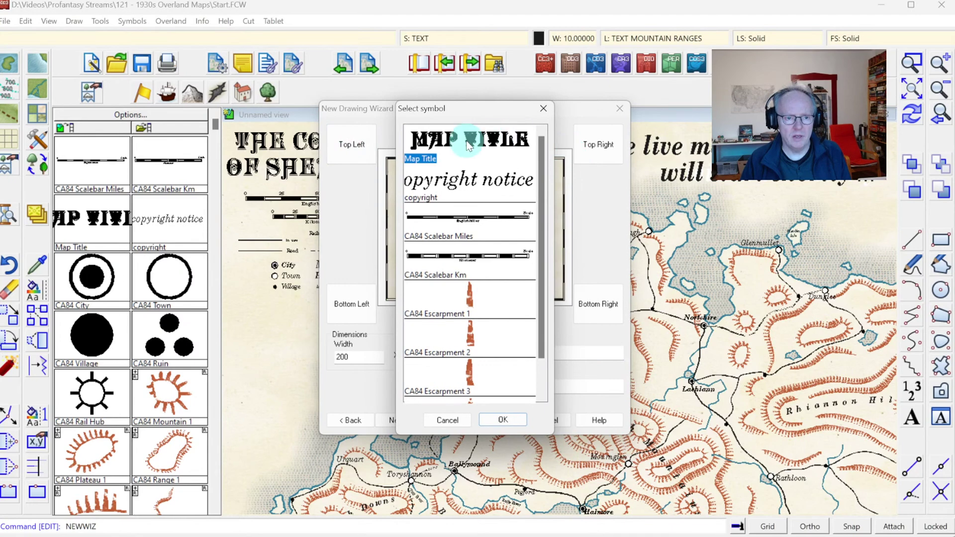
{"action": "left_click", "coordinate": [467, 144]}
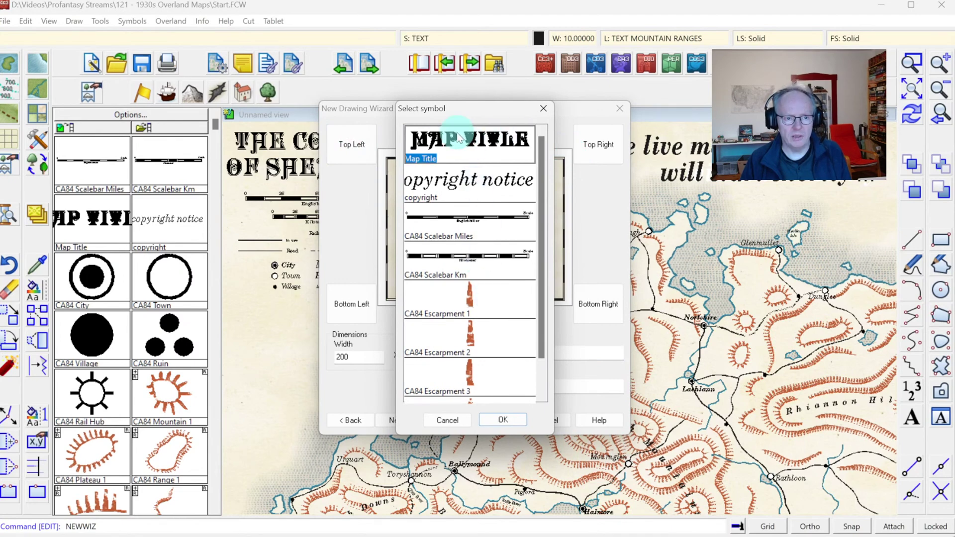
{"action": "left_click", "coordinate": [502, 420]}
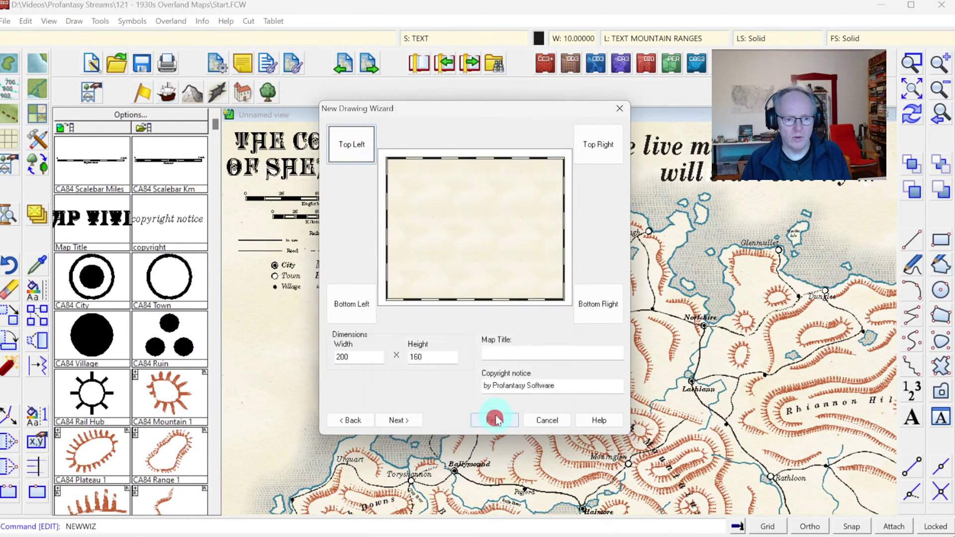
{"action": "left_click", "coordinate": [505, 348]}
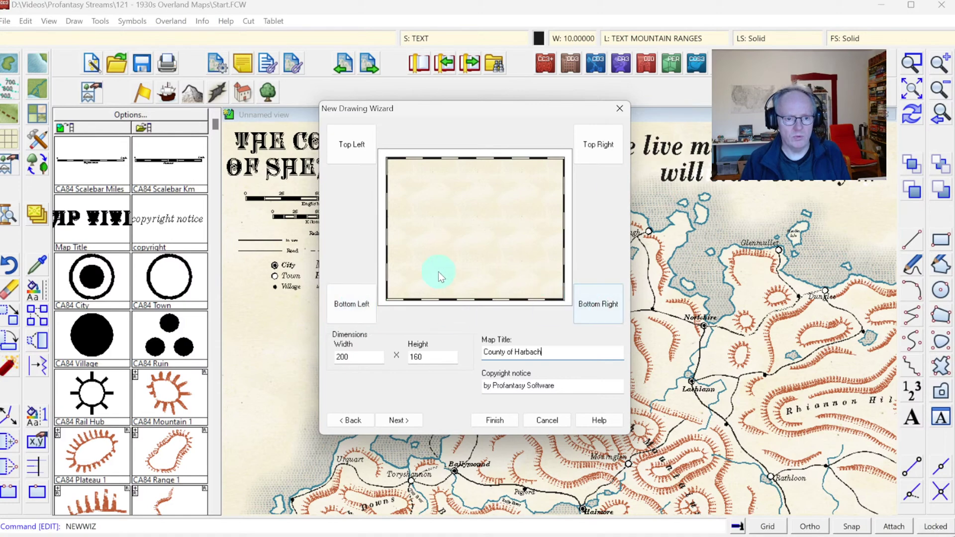
Step: Try to assign the CA84 Scalebar Miles symbol to the map's bottom-left corner
{"action": "left_click", "coordinate": [350, 302]}
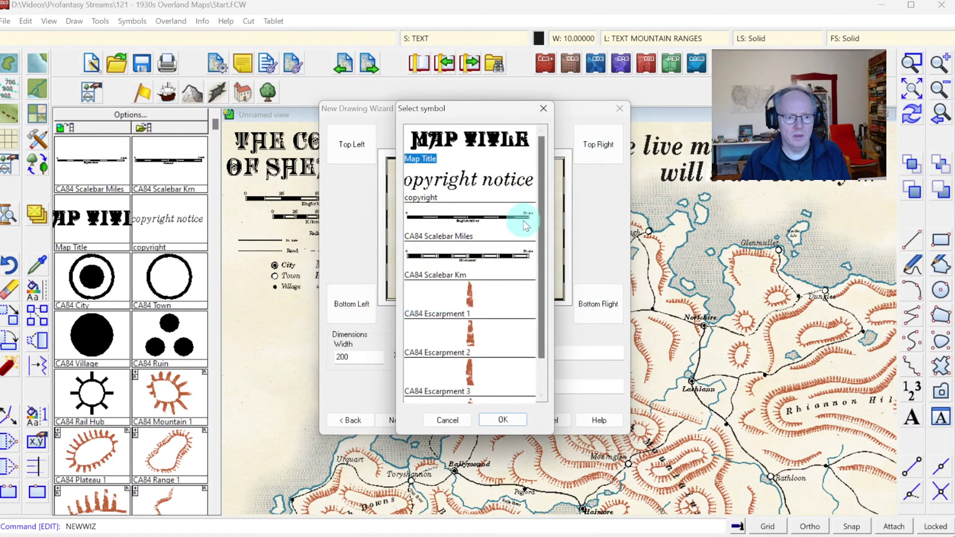
{"action": "left_click", "coordinate": [471, 236]}
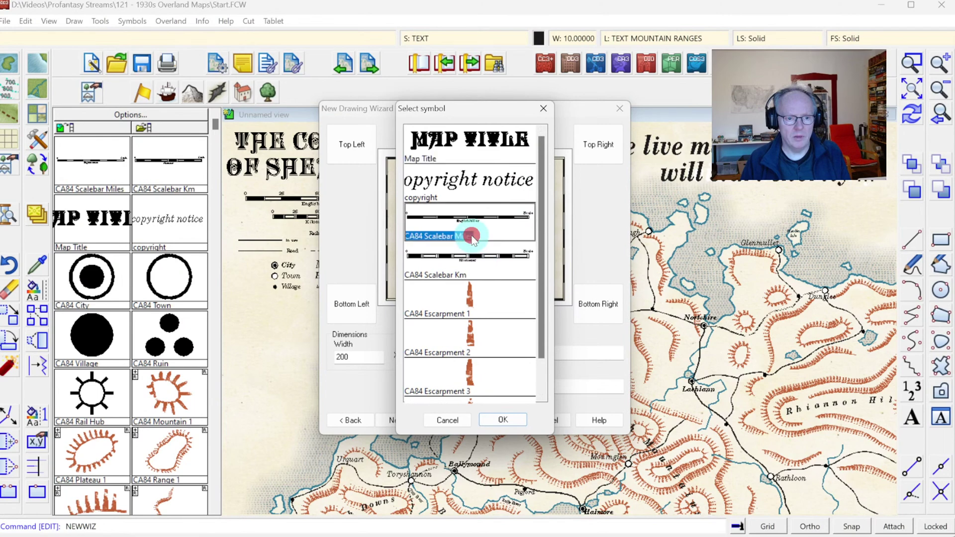
{"action": "left_click", "coordinate": [508, 421]}
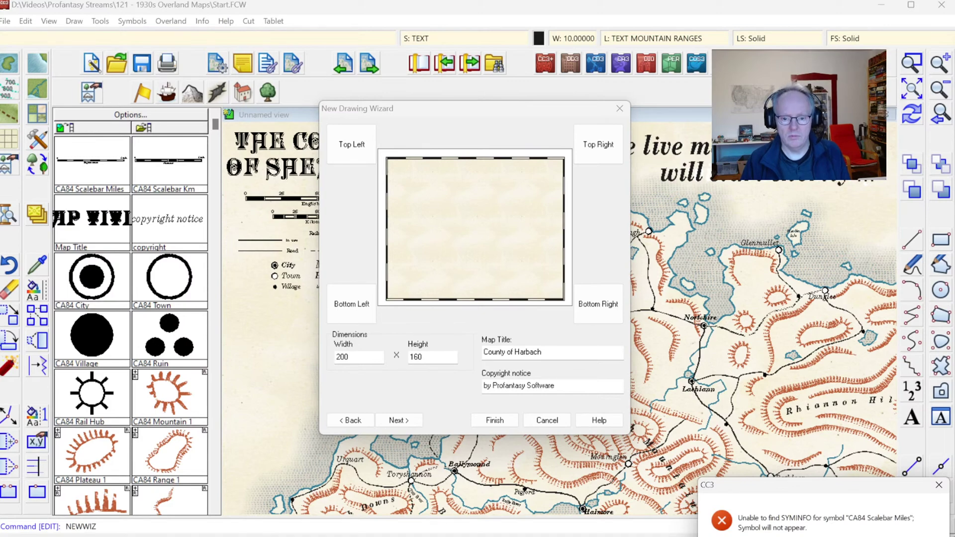
Step: Assign the copyright symbol to the map's bottom-right corner and set the notice to "by" followed by the author's full name
{"action": "left_click", "coordinate": [599, 302]}
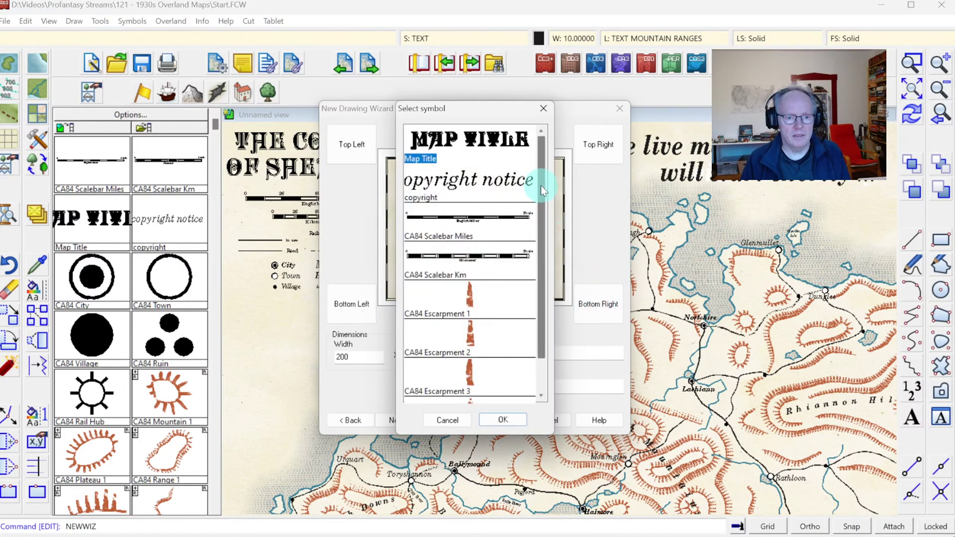
{"action": "left_click", "coordinate": [541, 185]}
{"action": "left_click_drag", "start_coordinate": [548, 199], "coordinate": [572, 151]}
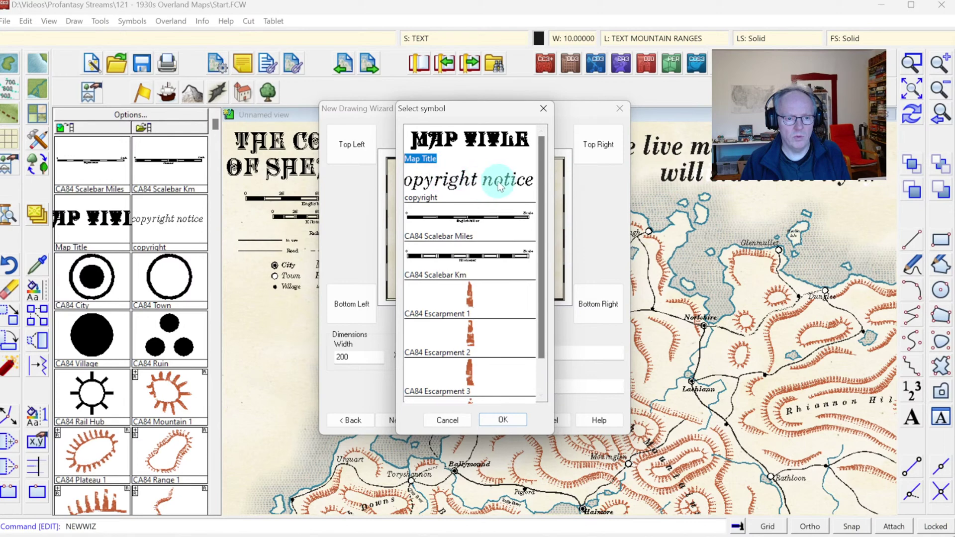
{"action": "left_click", "coordinate": [458, 185]}
{"action": "left_click", "coordinate": [503, 418]}
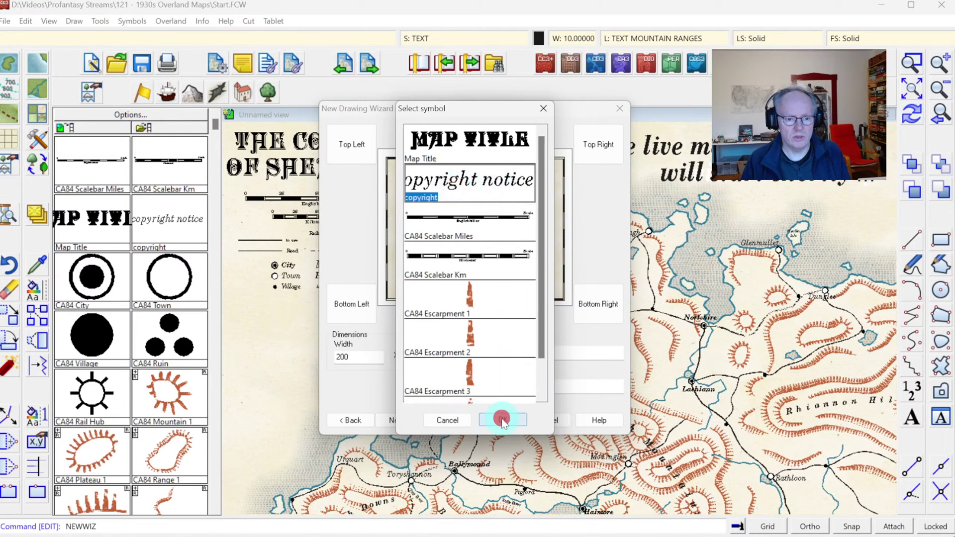
{"action": "left_click", "coordinate": [570, 388]}
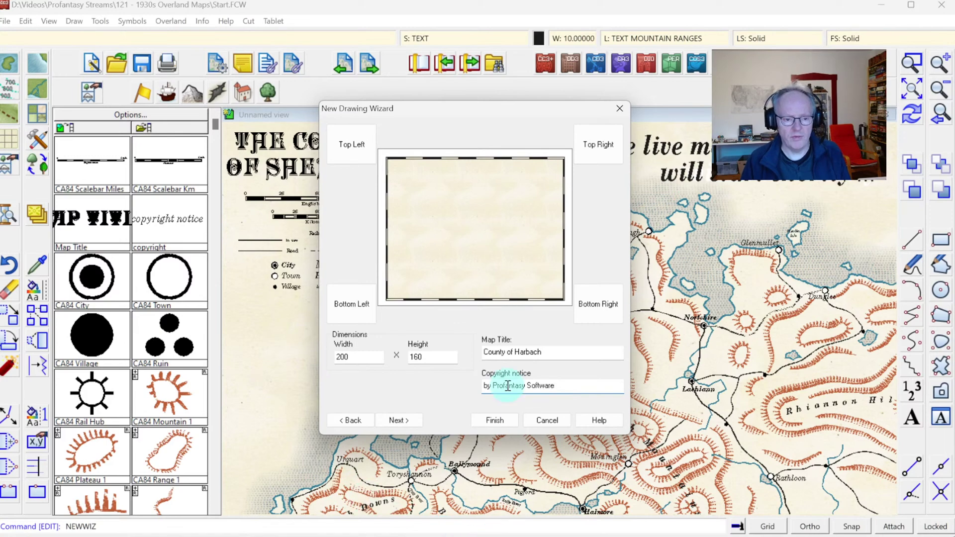
{"action": "left_click_drag", "start_coordinate": [492, 385], "coordinate": [682, 408]}
{"action": "type", "text": "Ralf Schemmann"}
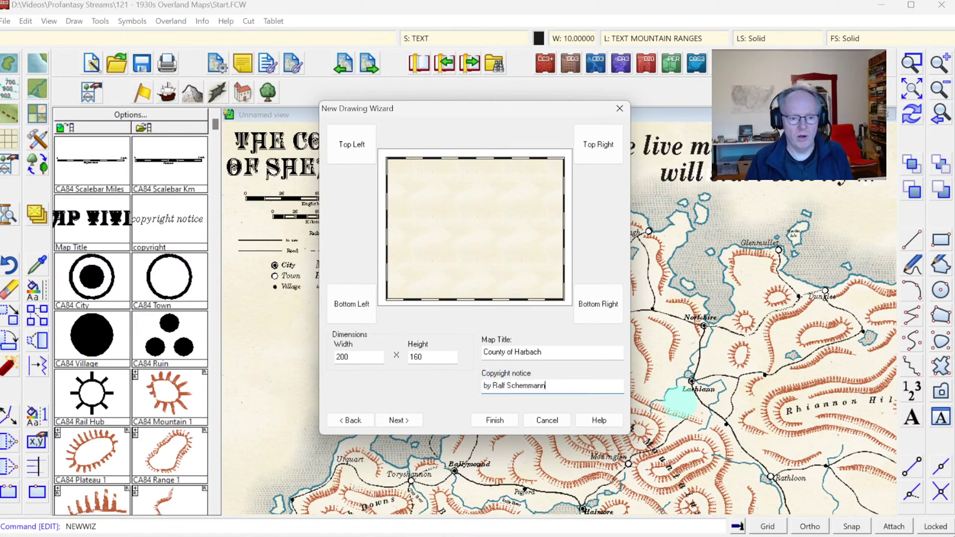
Step: Finish the map setup and save it as County of Harbach.FCW in Videos > Profantasy Streams > 121 - 1930s Overland Maps
{"action": "left_click", "coordinate": [494, 420]}
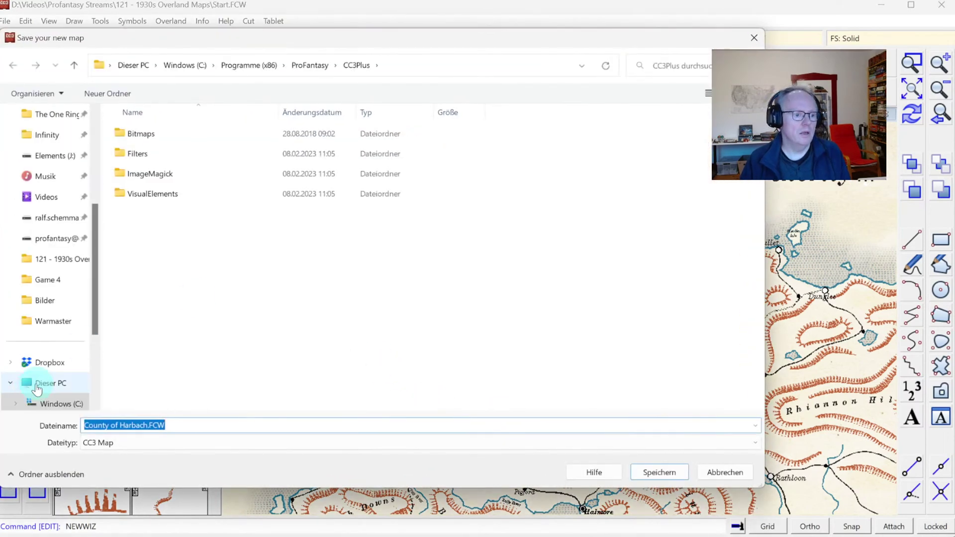
{"action": "scroll", "coordinate": [44, 378], "scroll_direction": "down", "scroll_amount": 2}
{"action": "scroll", "coordinate": [91, 269], "scroll_direction": "up", "scroll_amount": 2}
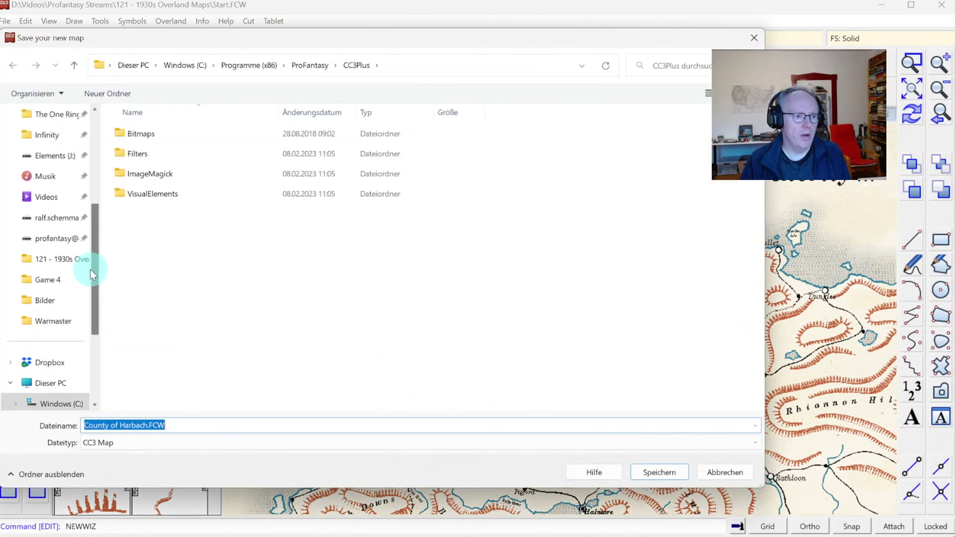
{"action": "left_click", "coordinate": [44, 196]}
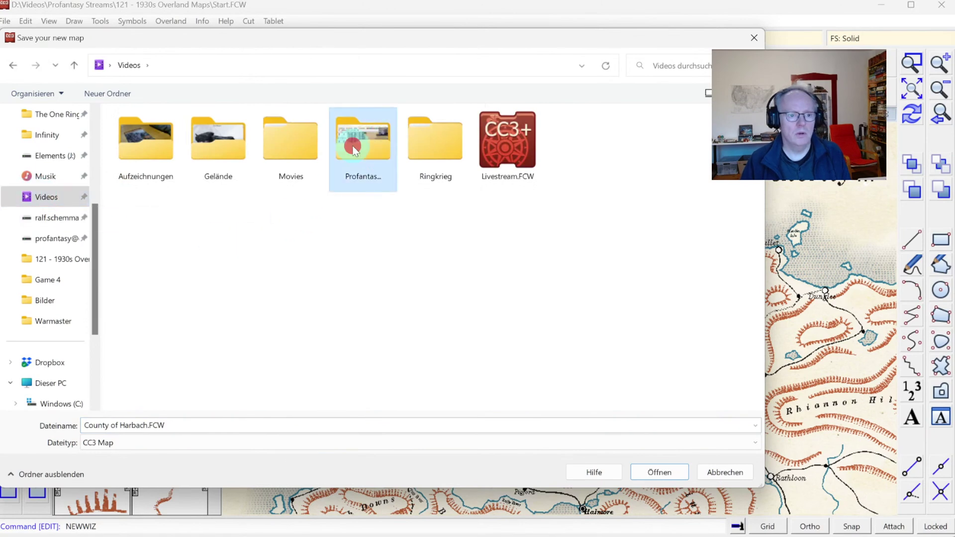
{"action": "double_click", "coordinate": [360, 139]}
{"action": "scroll", "coordinate": [431, 286], "scroll_direction": "down", "scroll_amount": 10}
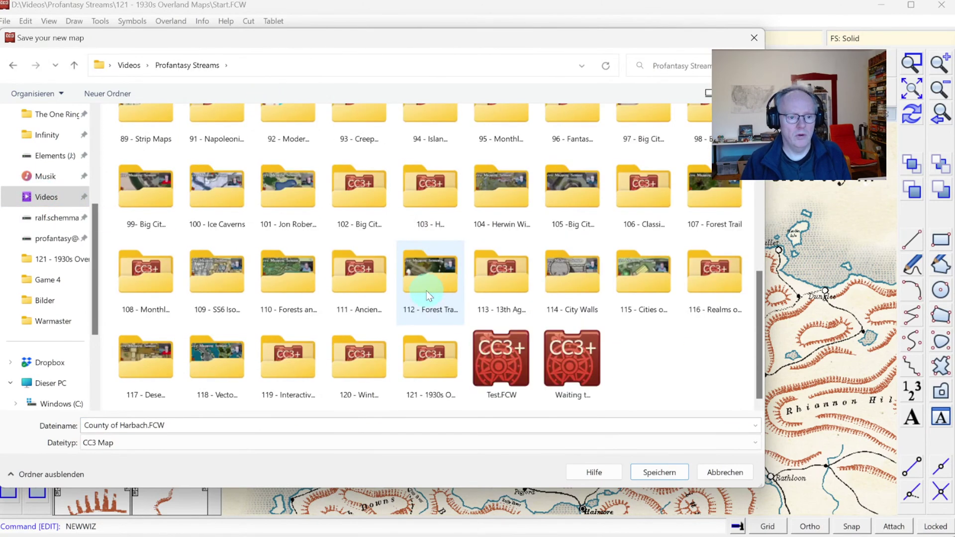
{"action": "double_click", "coordinate": [427, 365]}
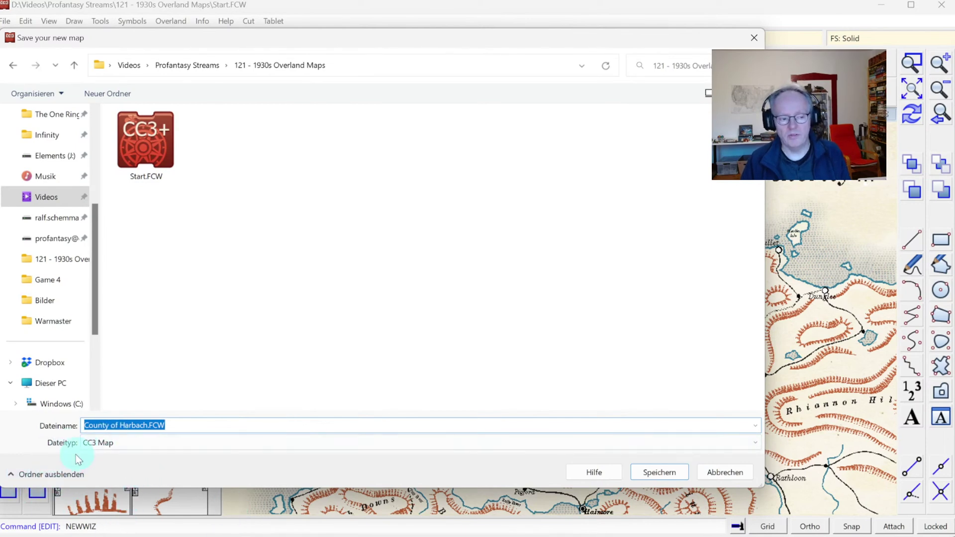
{"action": "left_click", "coordinate": [203, 424]}
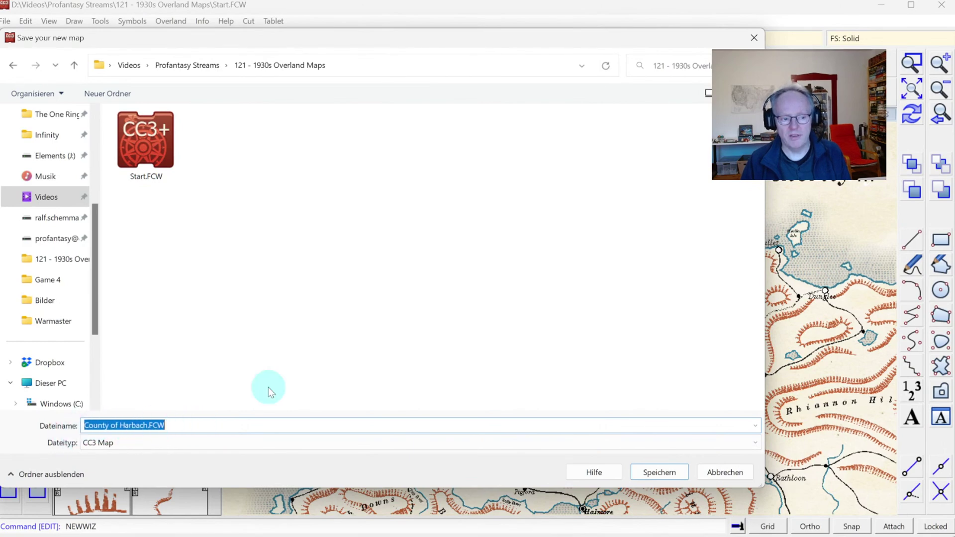
{"action": "left_click", "coordinate": [655, 470]}
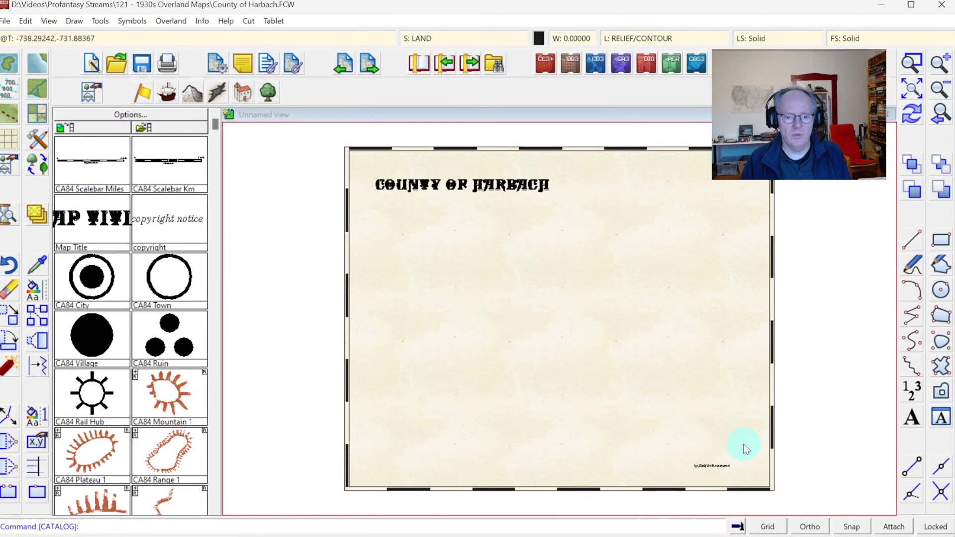
Step: Move the copyright notice into the map's bottom-right corner just inside the border, scaling it up to roughly double size
{"action": "left_click", "coordinate": [912, 63]}
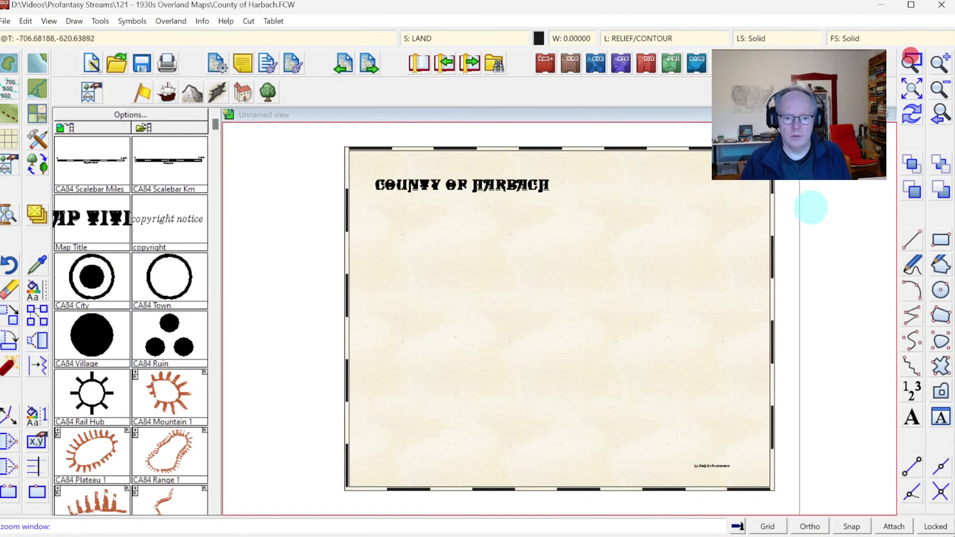
{"action": "left_click", "coordinate": [657, 401]}
{"action": "left_click", "coordinate": [781, 487]}
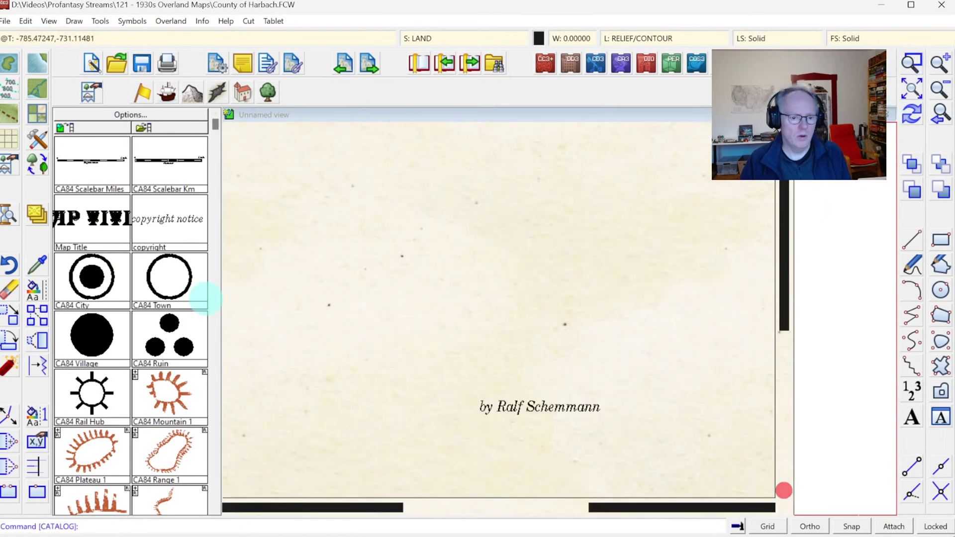
{"action": "left_click", "coordinate": [10, 319]}
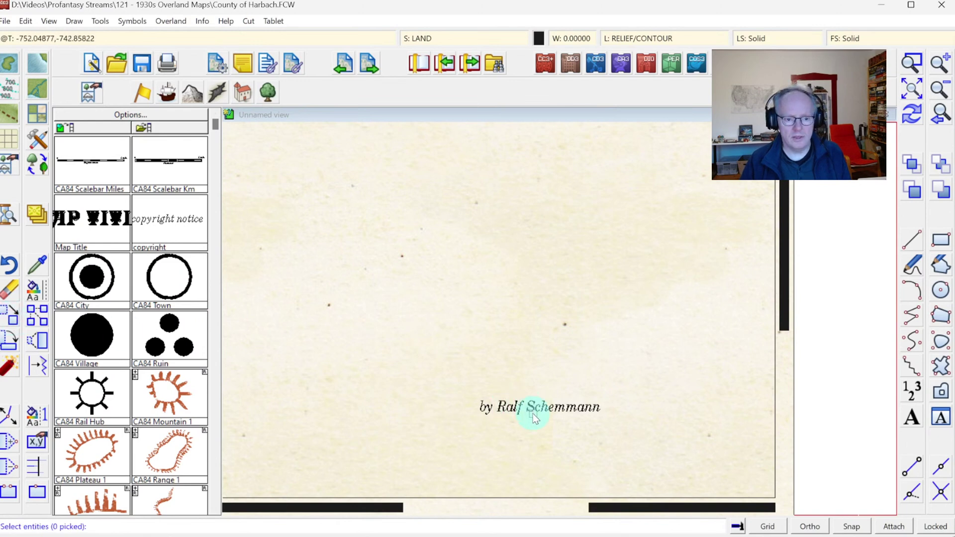
{"action": "left_click", "coordinate": [533, 412]}
{"action": "right_click", "coordinate": [553, 398]}
{"action": "left_click", "coordinate": [556, 404]}
{"action": "left_click", "coordinate": [554, 408]}
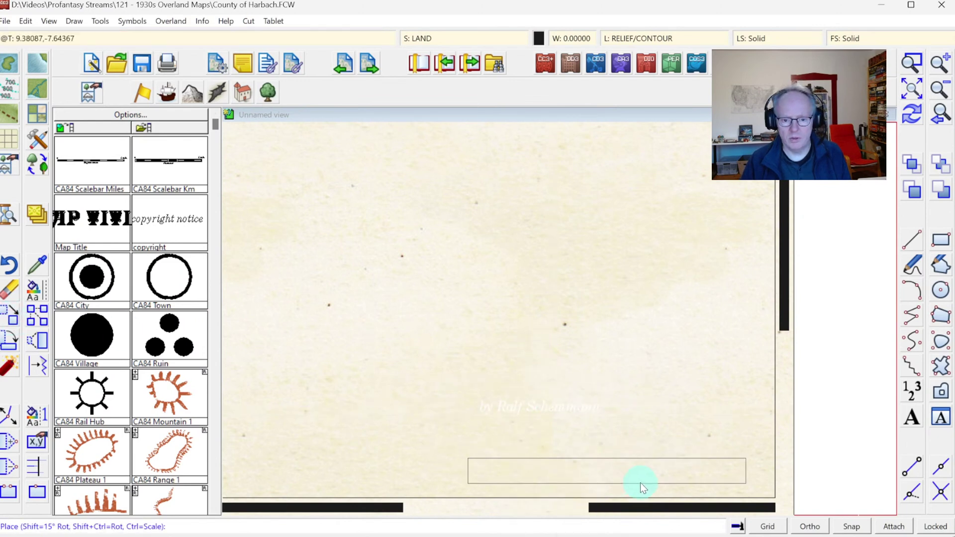
{"action": "left_click", "coordinate": [662, 488]}
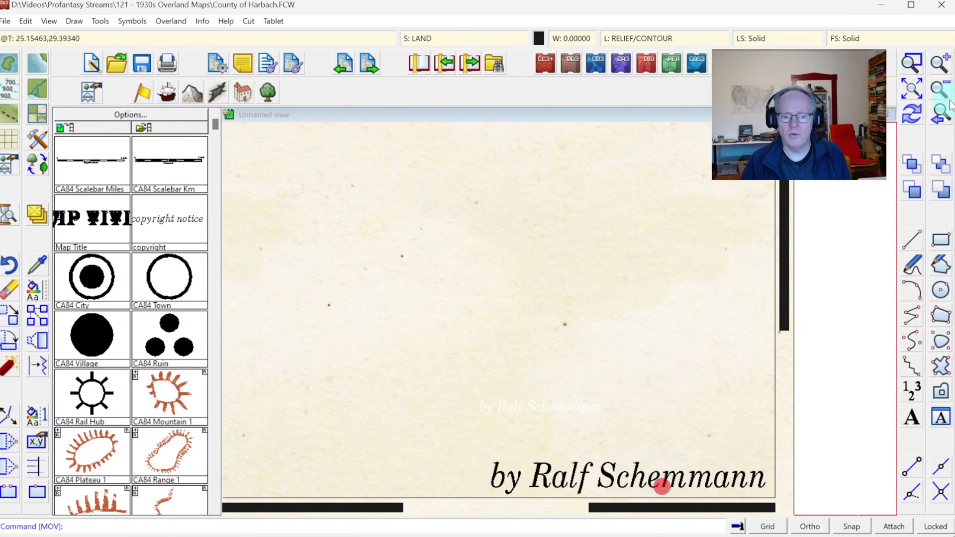
{"action": "left_click", "coordinate": [941, 117]}
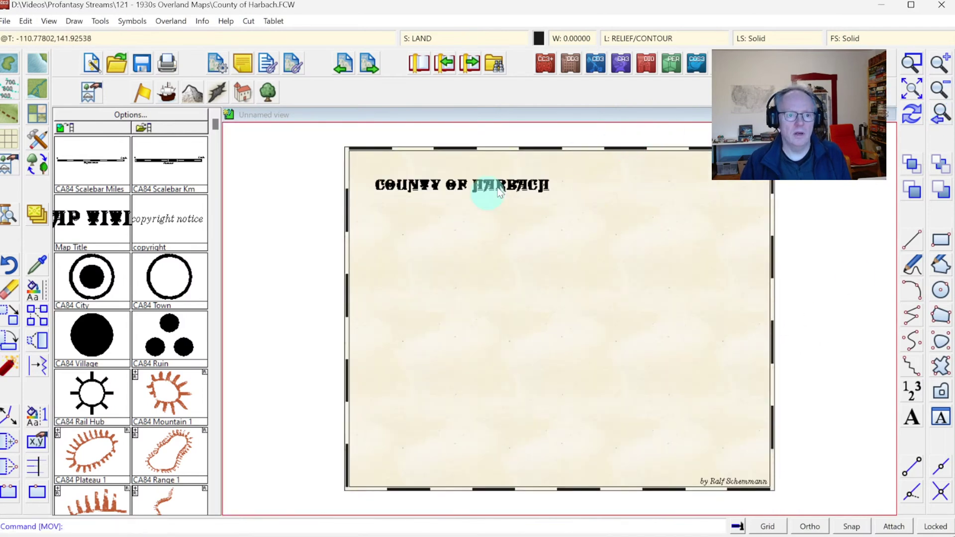
Step: Move the map title into the map's top-left corner just inside the border, scaling it up slightly
{"action": "left_click", "coordinate": [24, 342]}
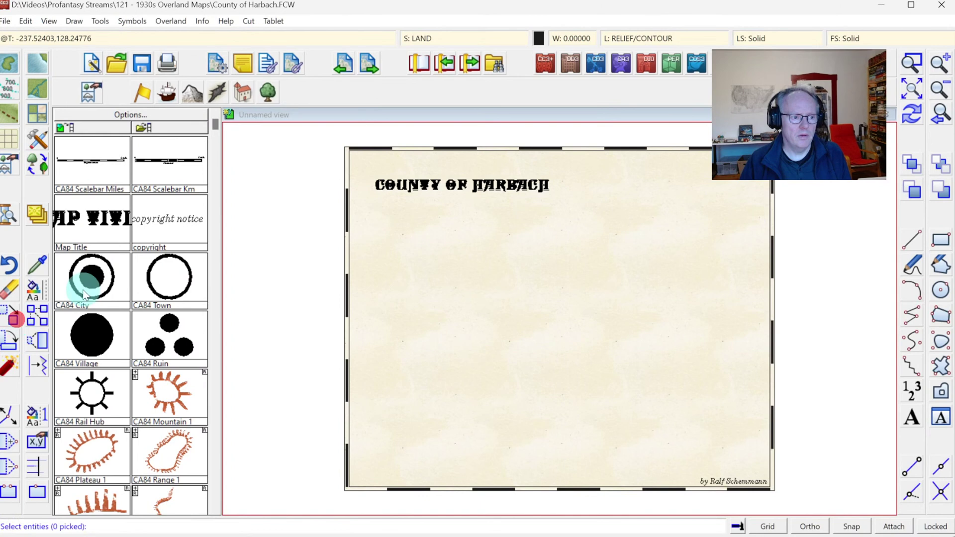
{"action": "left_click", "coordinate": [387, 191]}
{"action": "right_click", "coordinate": [424, 205]}
{"action": "left_click", "coordinate": [424, 214]}
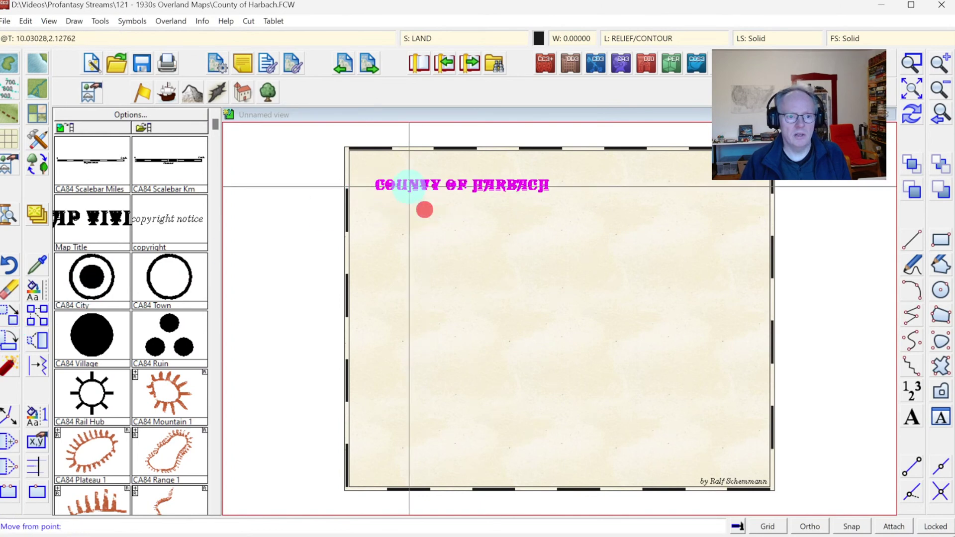
{"action": "left_click", "coordinate": [406, 188]}
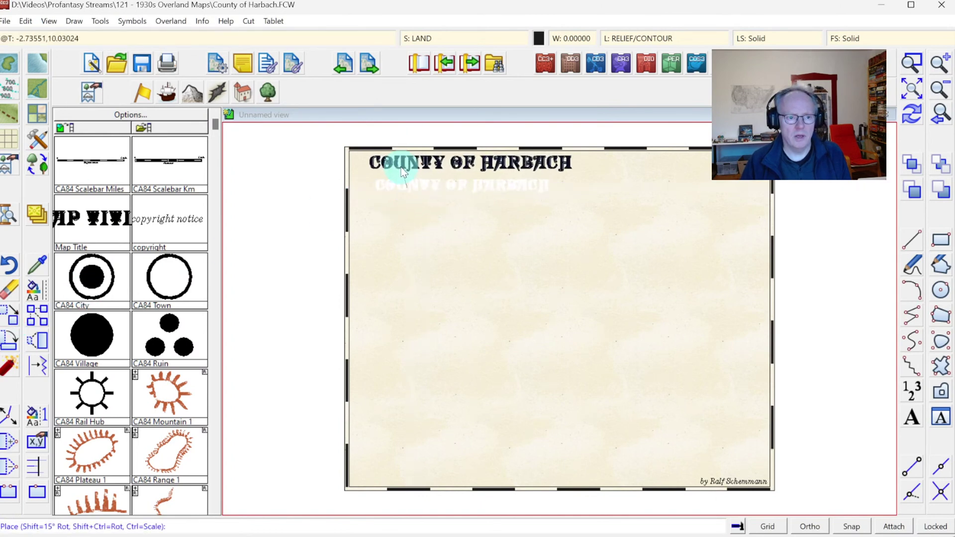
{"action": "left_click", "coordinate": [390, 177]}
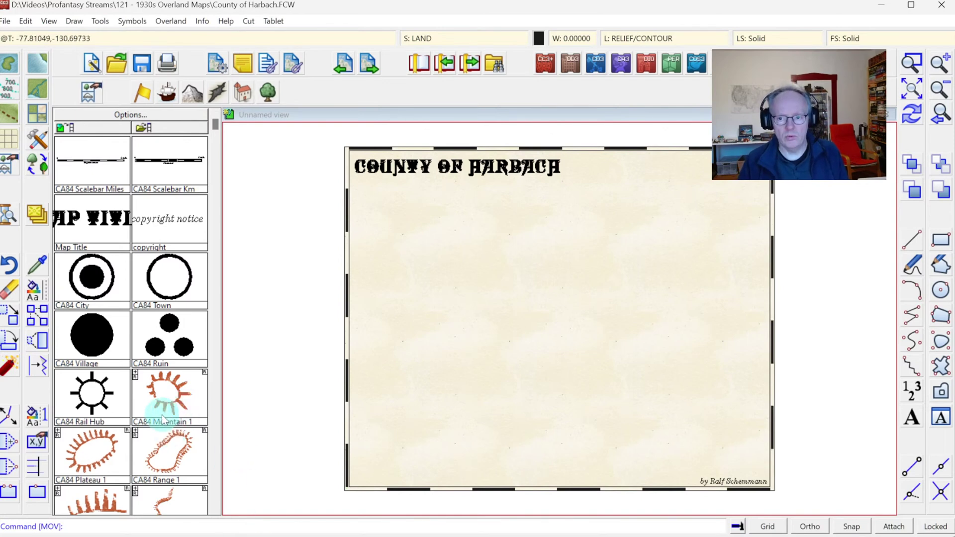
Step: Try to re-enter the county name in the map title's text attribute
{"action": "left_click", "coordinate": [36, 442]}
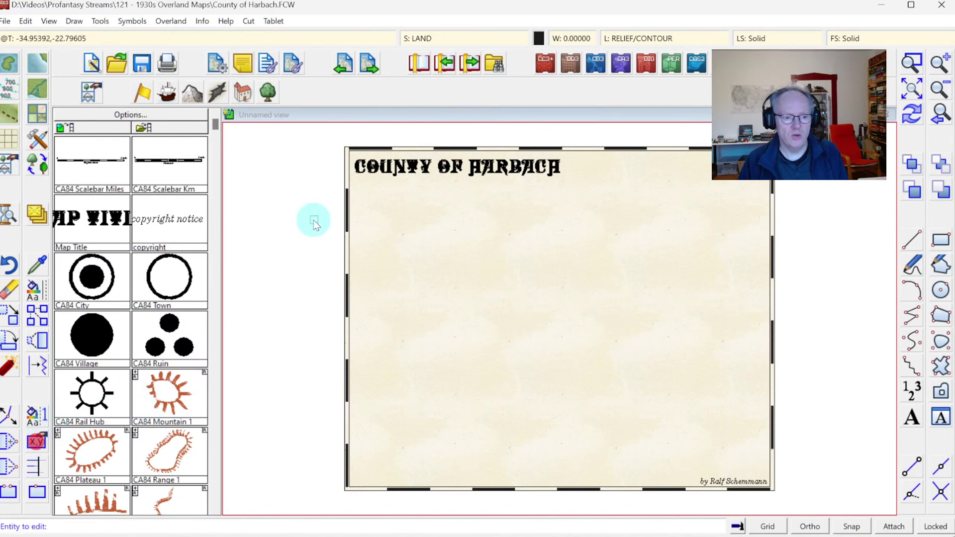
{"action": "left_click", "coordinate": [386, 174]}
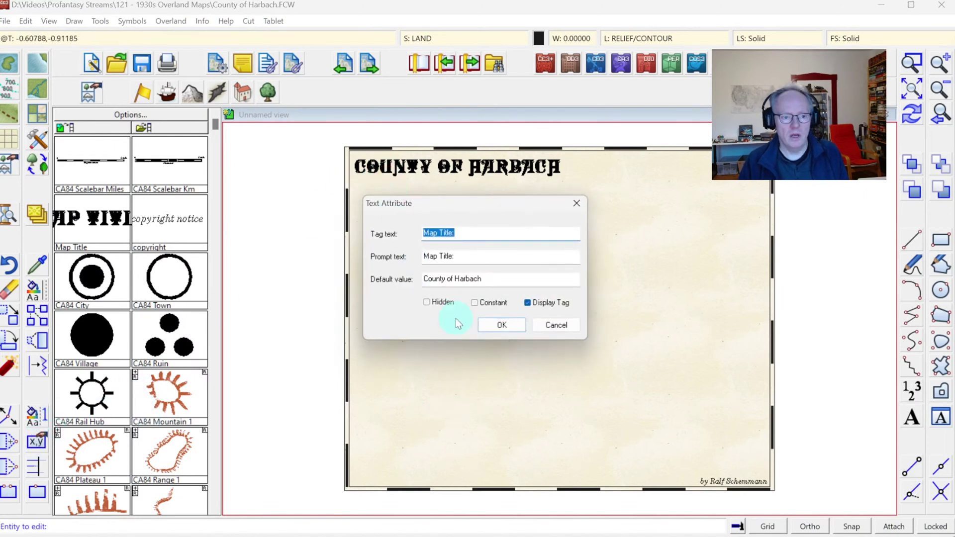
{"action": "double_click", "coordinate": [464, 278]}
{"action": "left_click", "coordinate": [478, 277]}
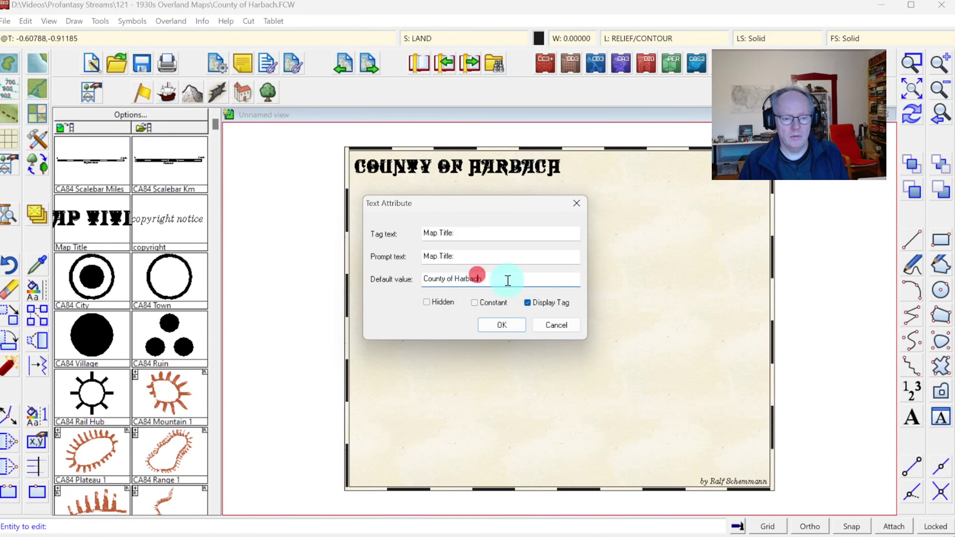
{"action": "double_click", "coordinate": [476, 279]}
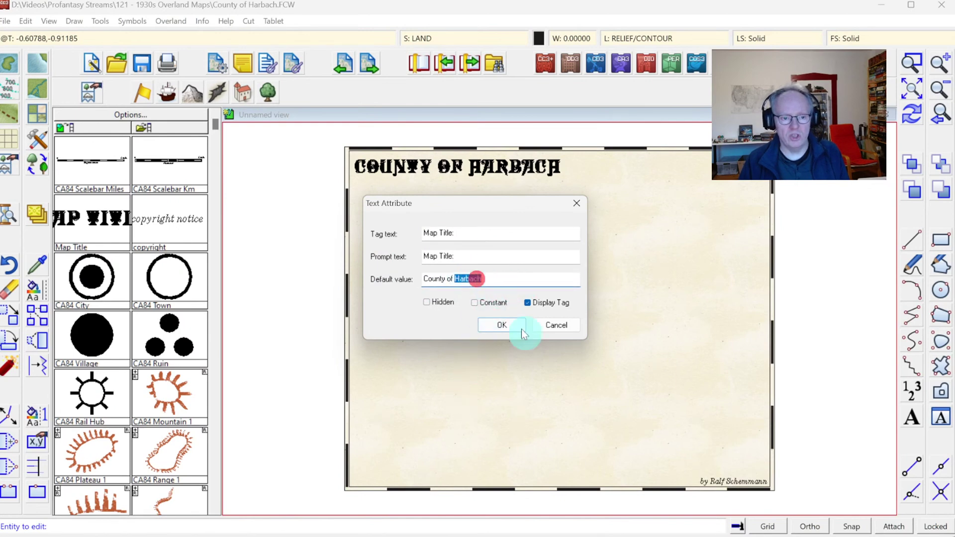
{"action": "type", "text": "H"}
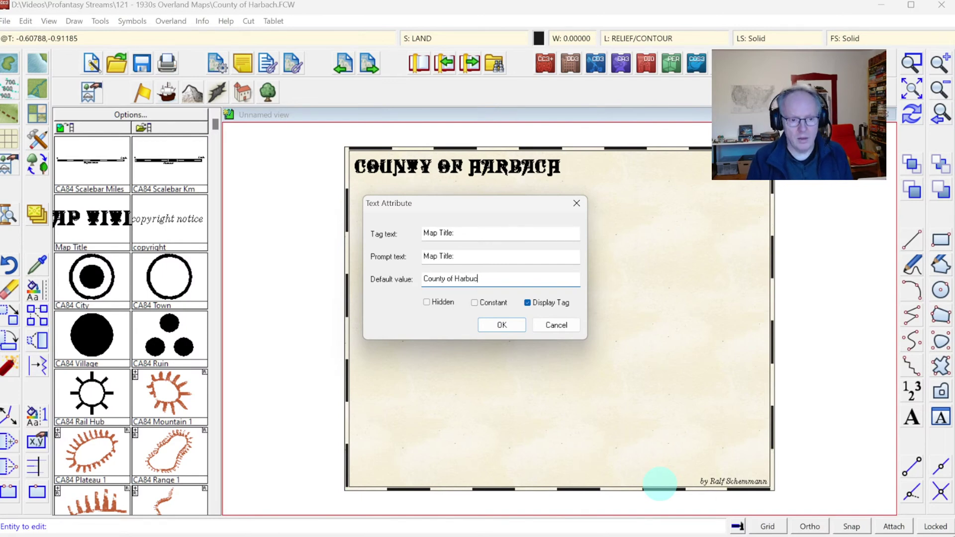
{"action": "key", "text": "Return"}
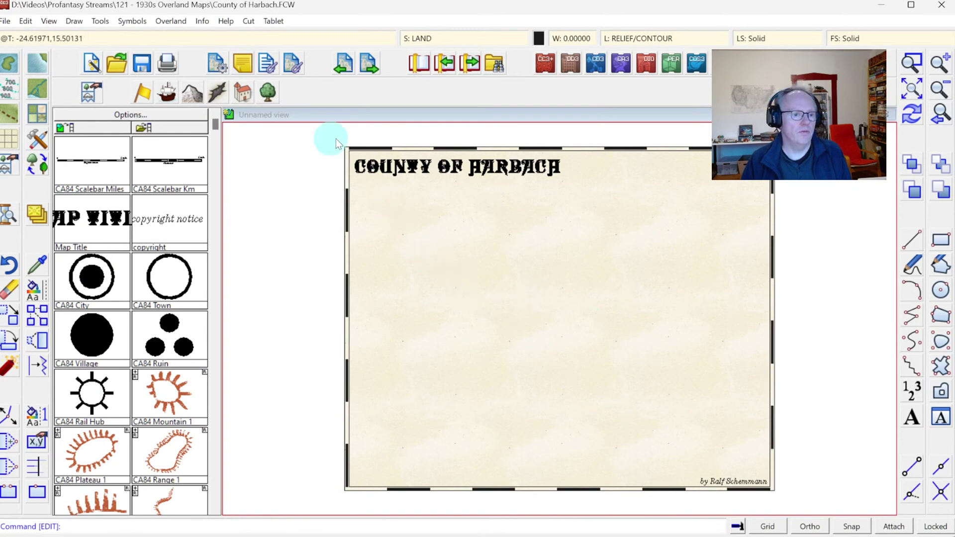
Step: Draw a fractal landmass covering the map's north and east, its coastline running from the west border around a narrow northeast-reaching inlet to the south border
{"action": "left_click", "coordinate": [9, 65]}
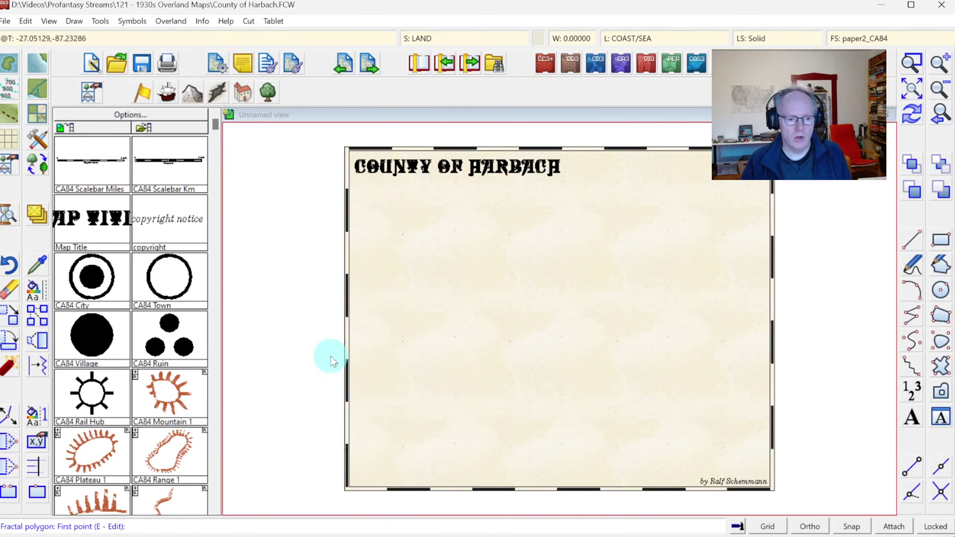
{"action": "left_click", "coordinate": [335, 321]}
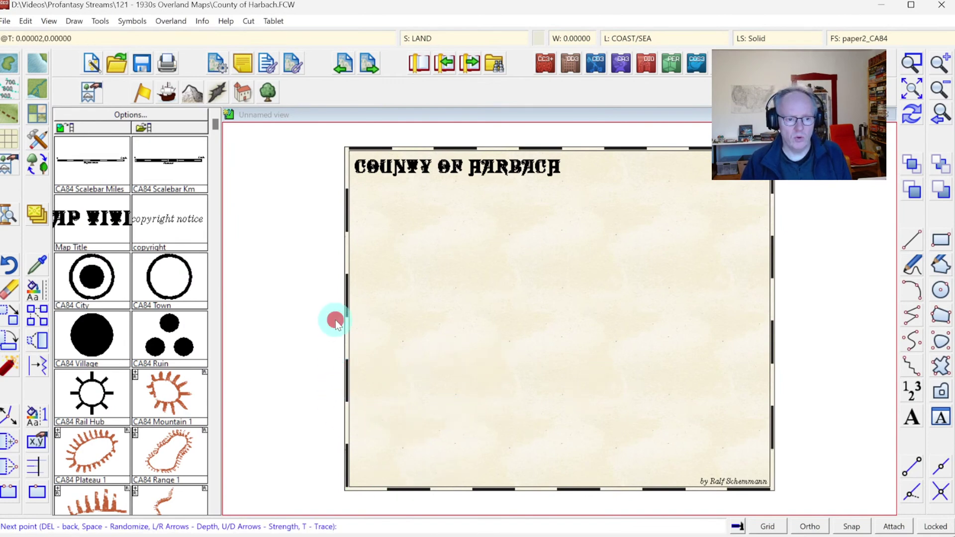
{"action": "left_click", "coordinate": [368, 329]}
{"action": "mouse_move", "coordinate": [369, 328]}
{"action": "left_mouse_down"}
{"action": "mouse_move", "coordinate": [411, 330]}
{"action": "mouse_move", "coordinate": [448, 363]}
{"action": "mouse_move", "coordinate": [477, 369]}
{"action": "mouse_move", "coordinate": [508, 338]}
{"action": "mouse_move", "coordinate": [520, 348]}
{"action": "left_mouse_up"}
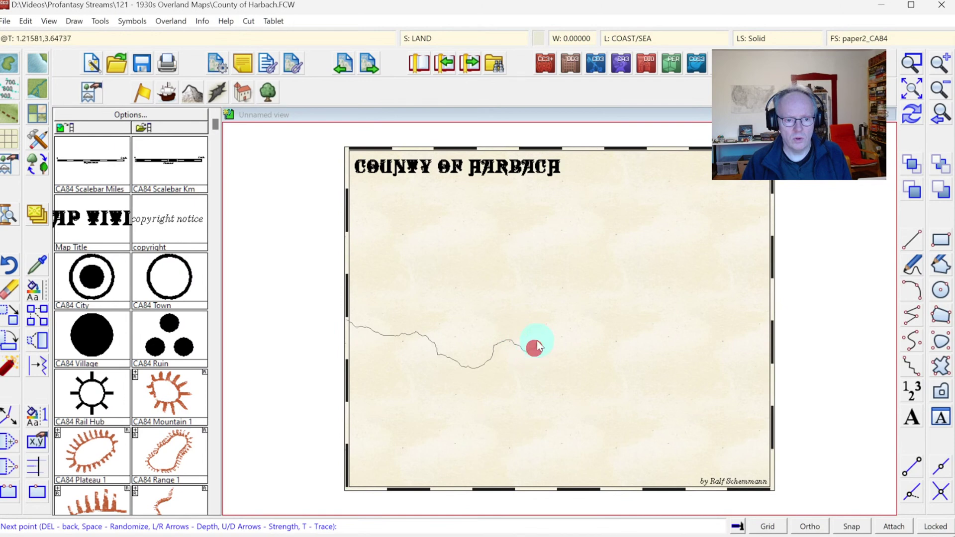
{"action": "mouse_move", "coordinate": [537, 347]}
{"action": "left_mouse_down"}
{"action": "mouse_move", "coordinate": [536, 311]}
{"action": "mouse_move", "coordinate": [597, 293]}
{"action": "mouse_move", "coordinate": [607, 303]}
{"action": "mouse_move", "coordinate": [606, 314]}
{"action": "mouse_move", "coordinate": [549, 352]}
{"action": "left_mouse_up"}
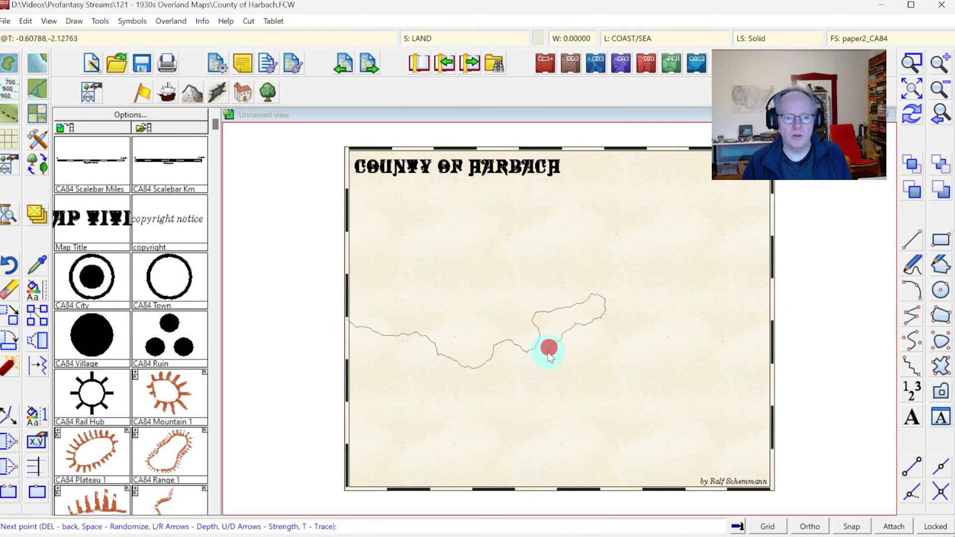
{"action": "mouse_move", "coordinate": [531, 383]}
{"action": "left_mouse_down"}
{"action": "mouse_move", "coordinate": [510, 379]}
{"action": "mouse_move", "coordinate": [497, 412]}
{"action": "mouse_move", "coordinate": [473, 398]}
{"action": "mouse_move", "coordinate": [451, 408]}
{"action": "mouse_move", "coordinate": [462, 447]}
{"action": "mouse_move", "coordinate": [456, 462]}
{"action": "mouse_move", "coordinate": [486, 495]}
{"action": "left_mouse_up"}
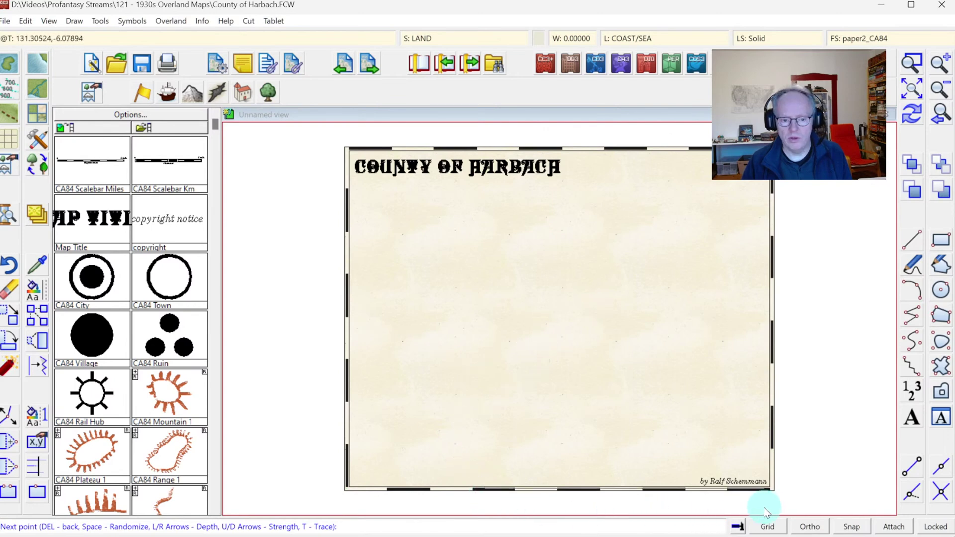
{"action": "left_click", "coordinate": [784, 505]}
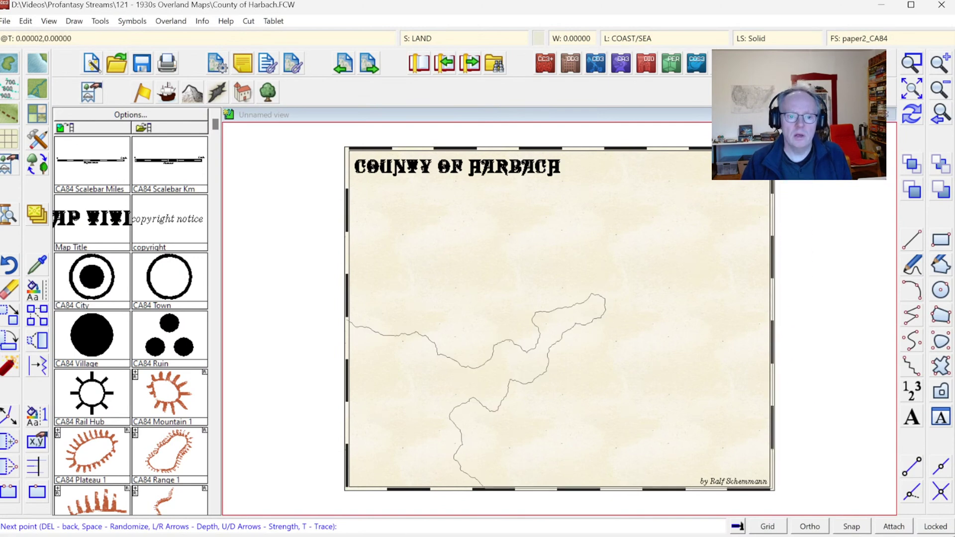
{"action": "left_click", "coordinate": [319, 141]}
{"action": "right_click", "coordinate": [316, 260]}
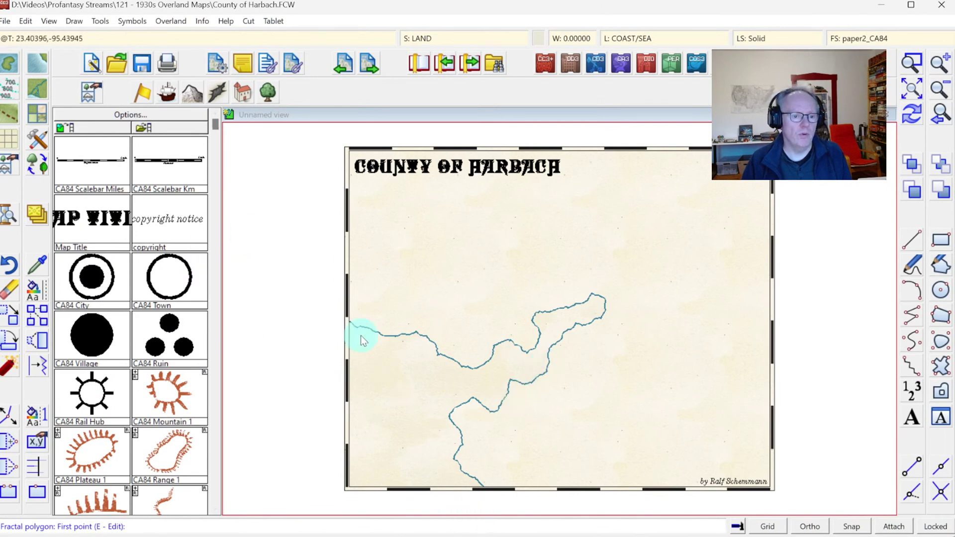
Step: Draw a fractal sea contour from the west border to the south border, offshore of the coast, closing it around the map's other corners
{"action": "left_click", "coordinate": [39, 64]}
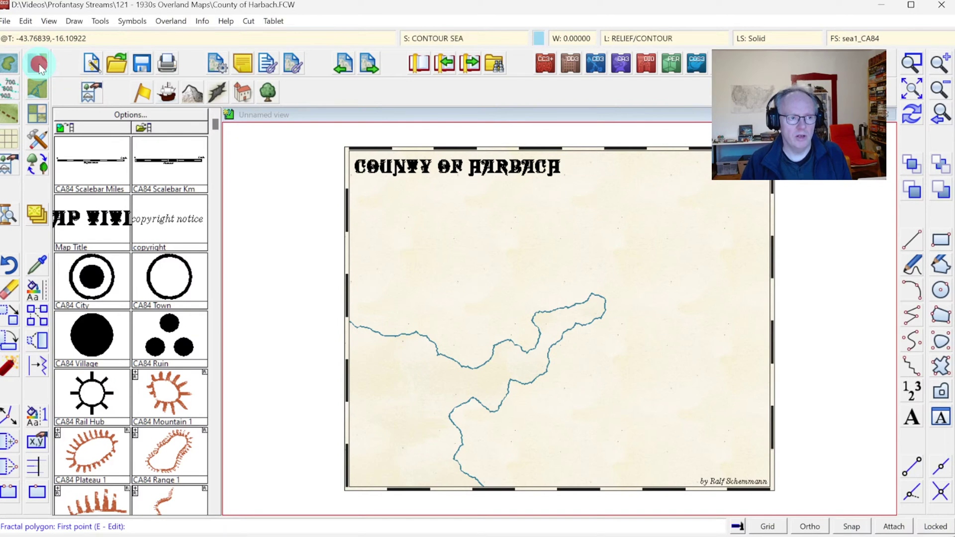
{"action": "left_click", "coordinate": [311, 325]}
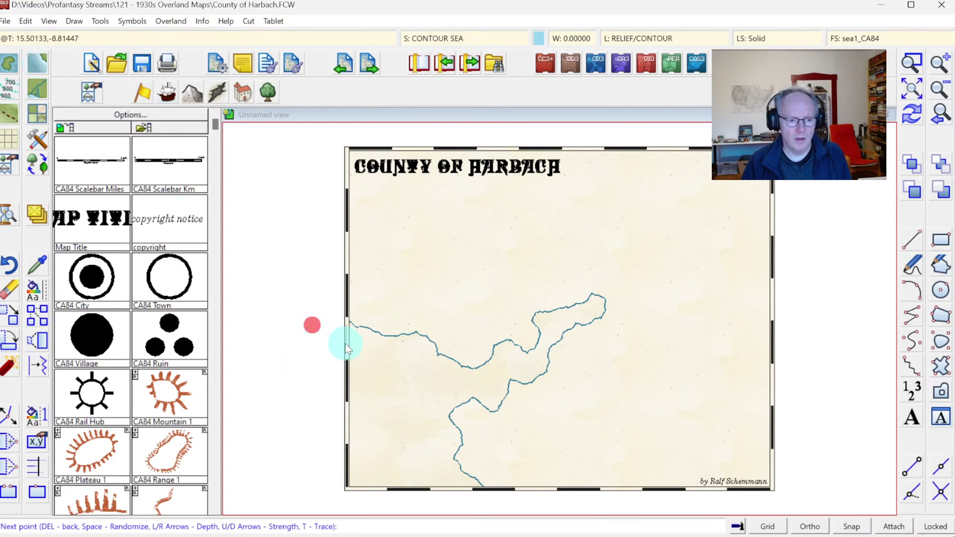
{"action": "left_click", "coordinate": [312, 374]}
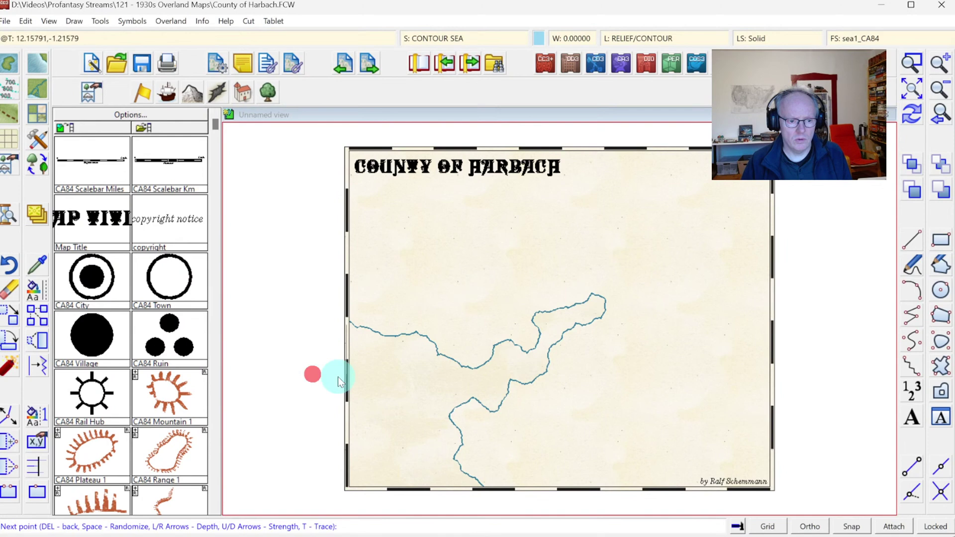
{"action": "left_click", "coordinate": [394, 399]}
{"action": "left_click", "coordinate": [413, 426]}
{"action": "left_click", "coordinate": [394, 450]}
{"action": "left_click", "coordinate": [405, 469]}
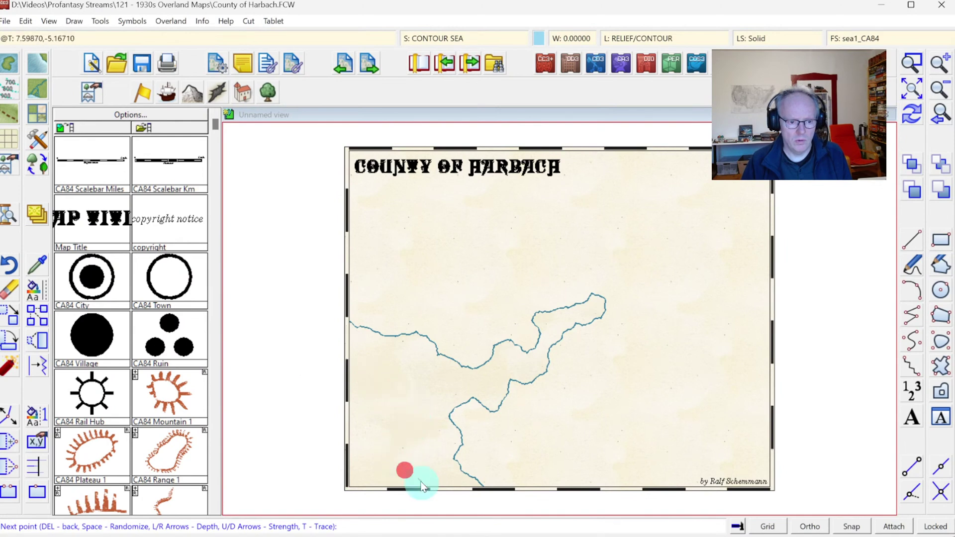
{"action": "left_click", "coordinate": [422, 500]}
{"action": "left_click", "coordinate": [802, 493]}
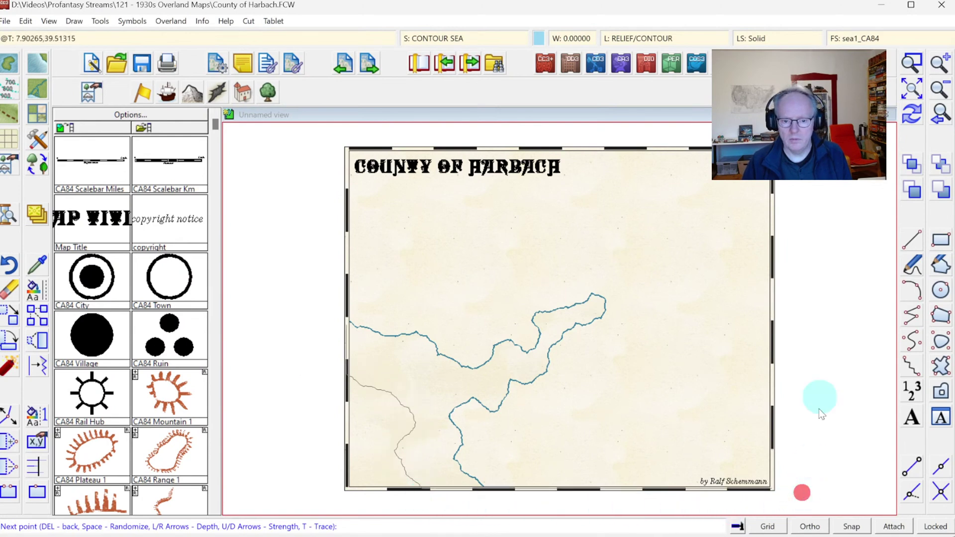
{"action": "left_click", "coordinate": [321, 138]}
{"action": "right_click", "coordinate": [321, 139]}
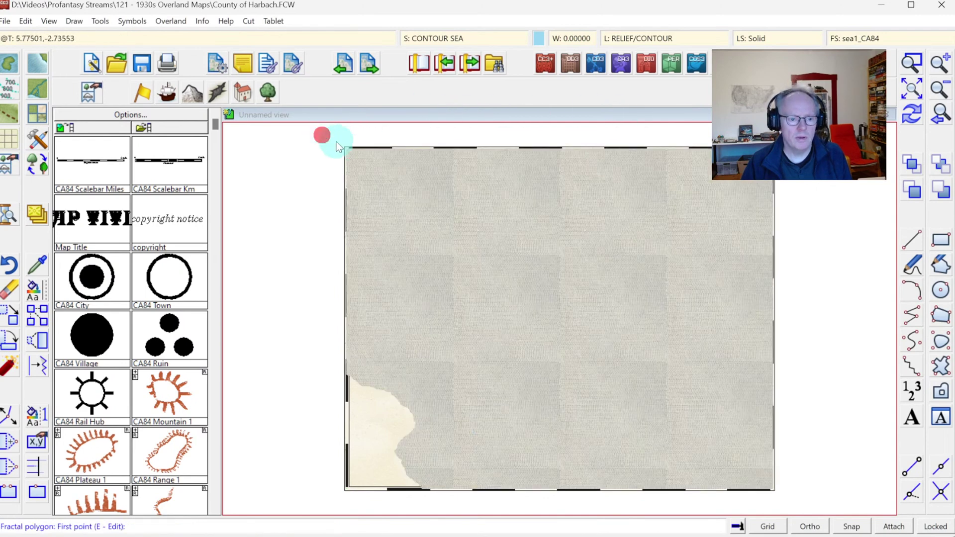
{"action": "left_click", "coordinate": [912, 115]}
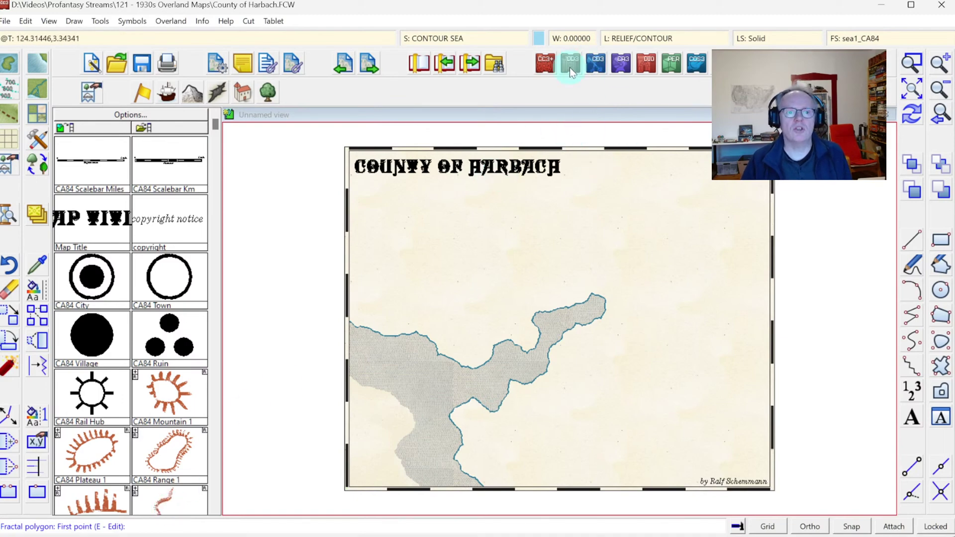
Step: Activate the sheet effects for the drawing
{"action": "left_click", "coordinate": [434, 40]}
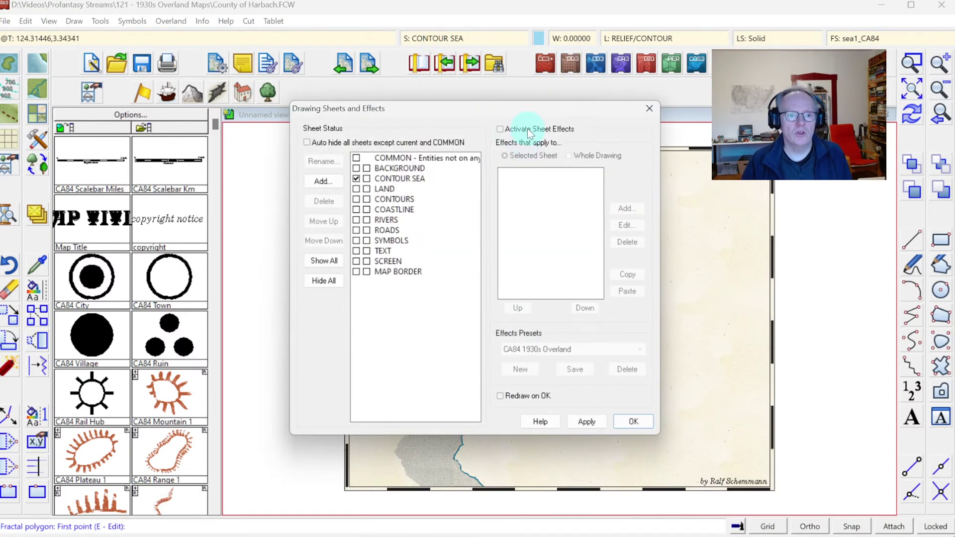
{"action": "left_click", "coordinate": [527, 128]}
{"action": "left_click", "coordinate": [629, 420]}
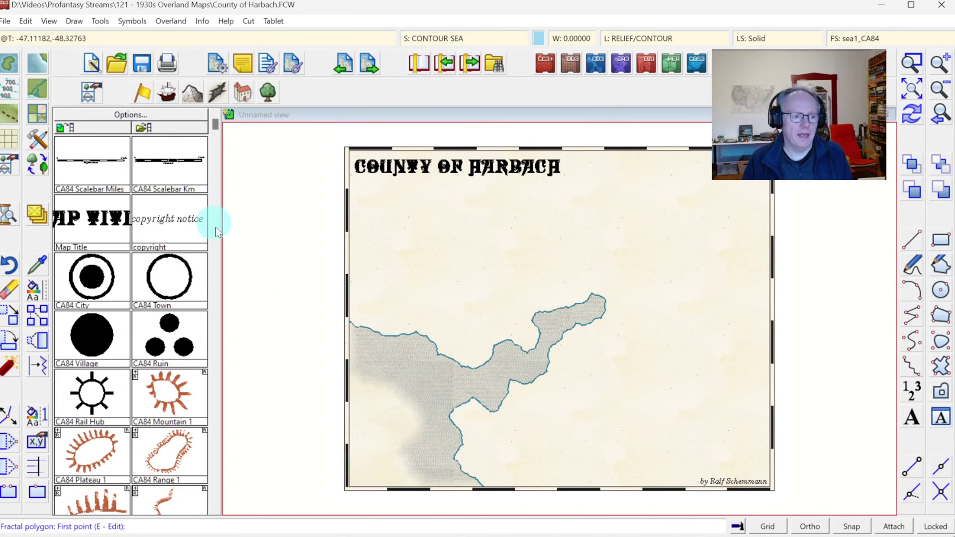
Step: Place a CA84 Range 1 symbol at a scale of about 1.26 on the land just north of the inlet and inspect it
{"action": "left_click", "coordinate": [215, 268]}
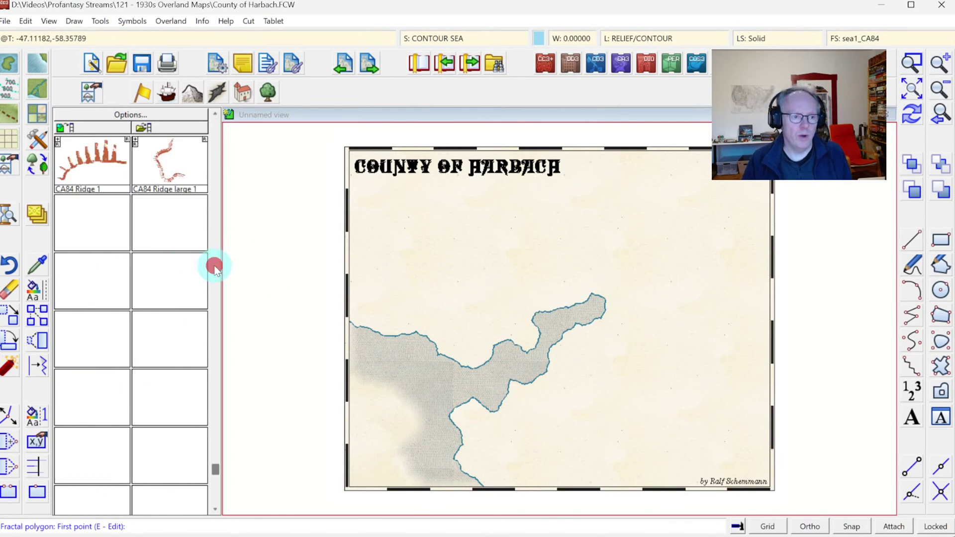
{"action": "left_click", "coordinate": [214, 136]}
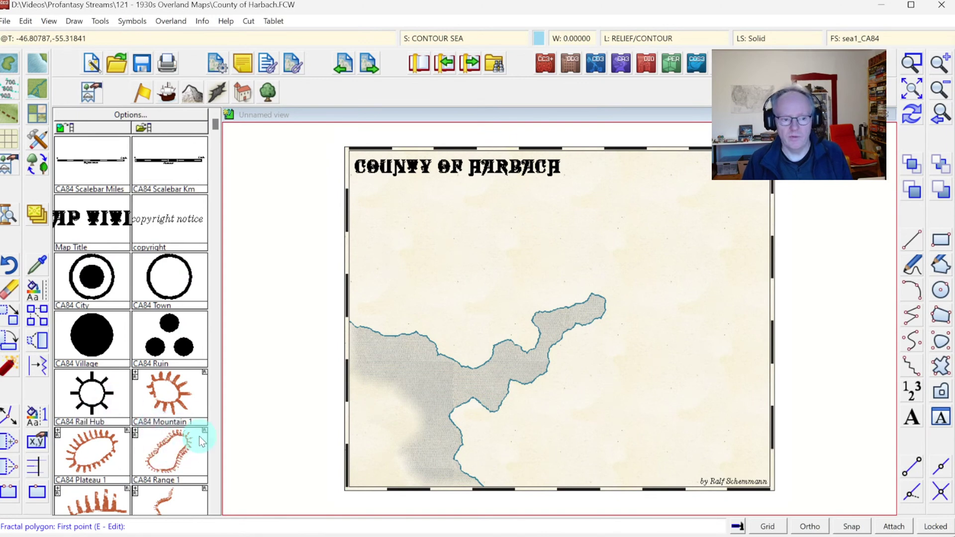
{"action": "left_click", "coordinate": [175, 454]}
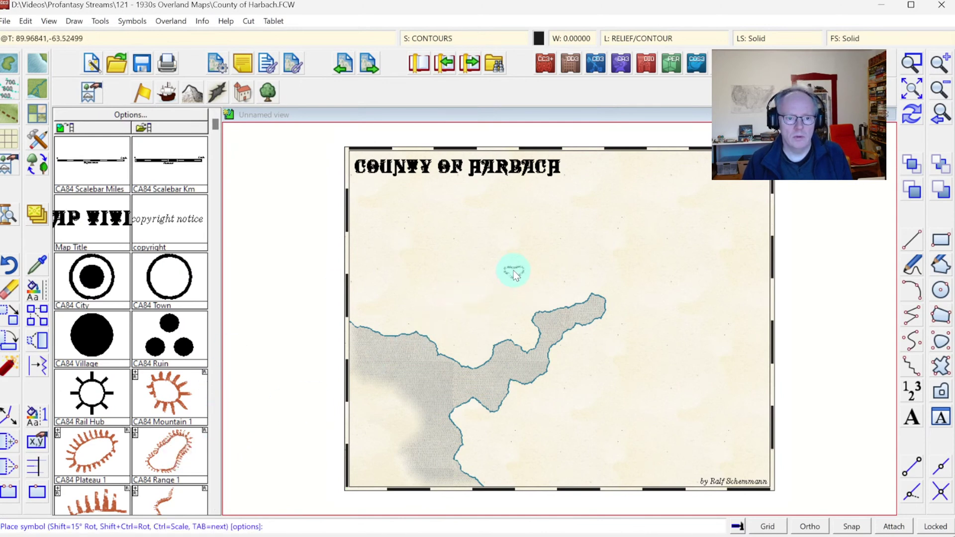
{"action": "left_click", "coordinate": [553, 267]}
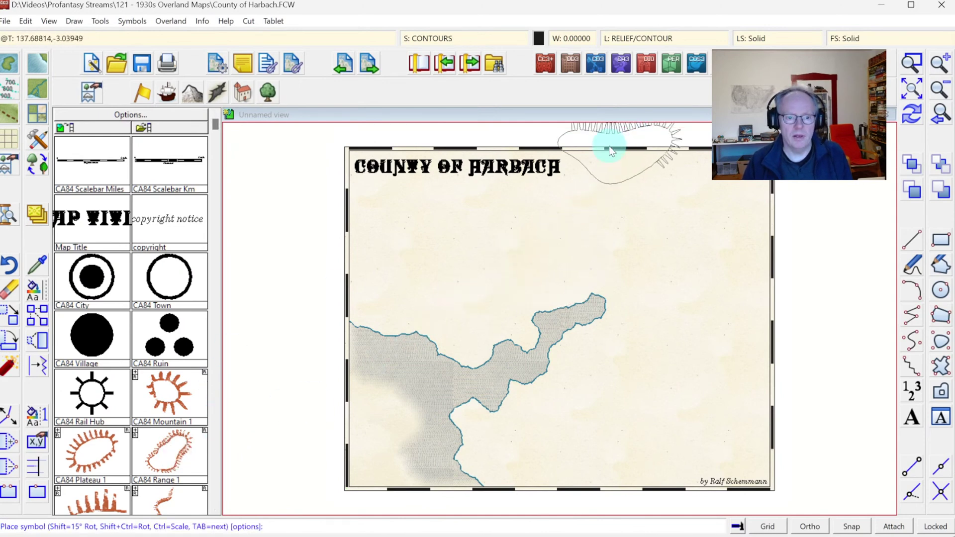
{"action": "left_click", "coordinate": [524, 241]}
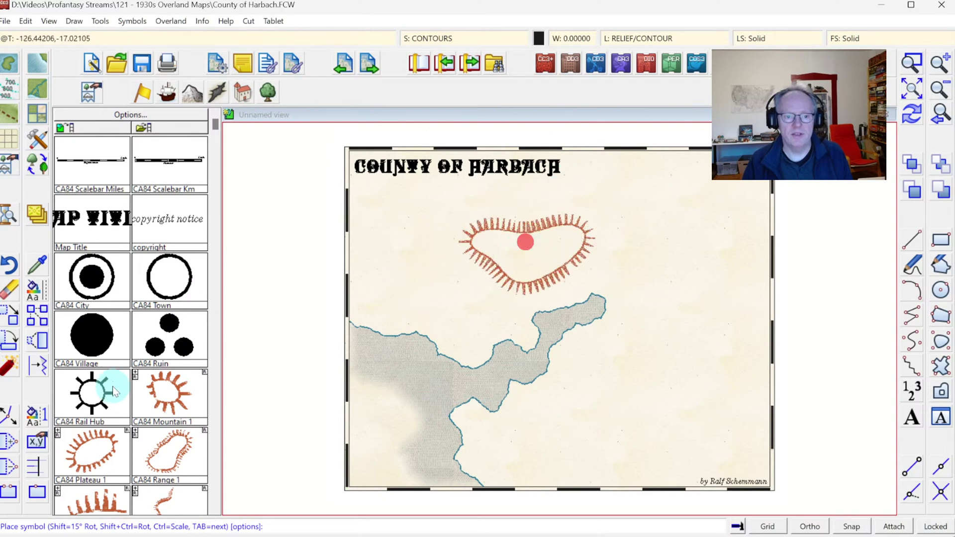
{"action": "left_click", "coordinate": [912, 62]}
{"action": "left_click", "coordinate": [415, 197]}
{"action": "left_click", "coordinate": [650, 398]}
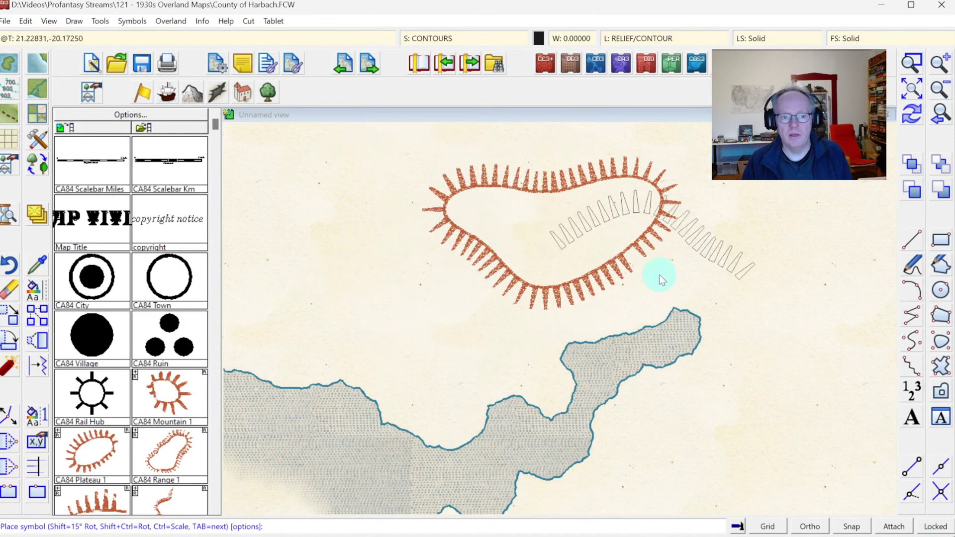
{"action": "left_click", "coordinate": [910, 91]}
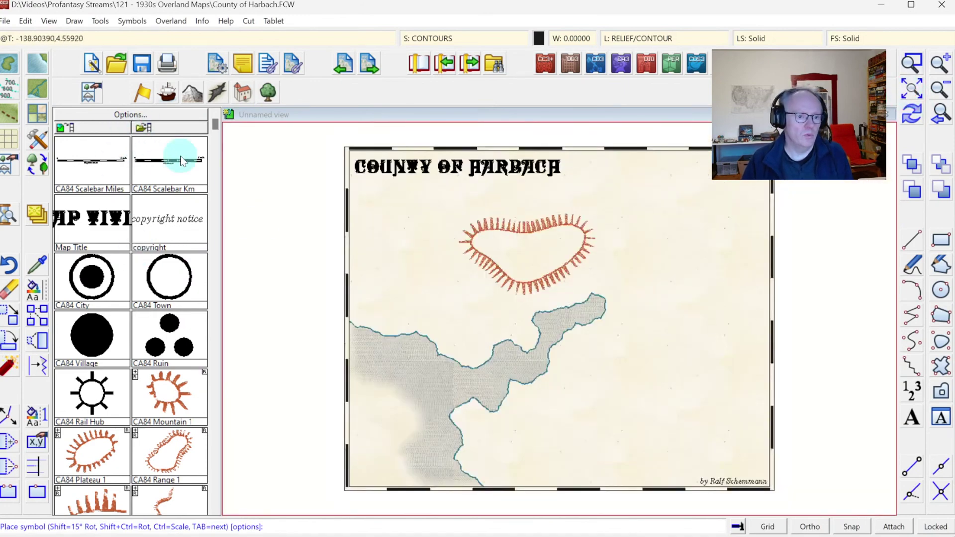
Step: Reset the symbol parameters to the normal scale of 0.20 with no rotation and finish placing symbols
{"action": "right_click", "coordinate": [407, 253]}
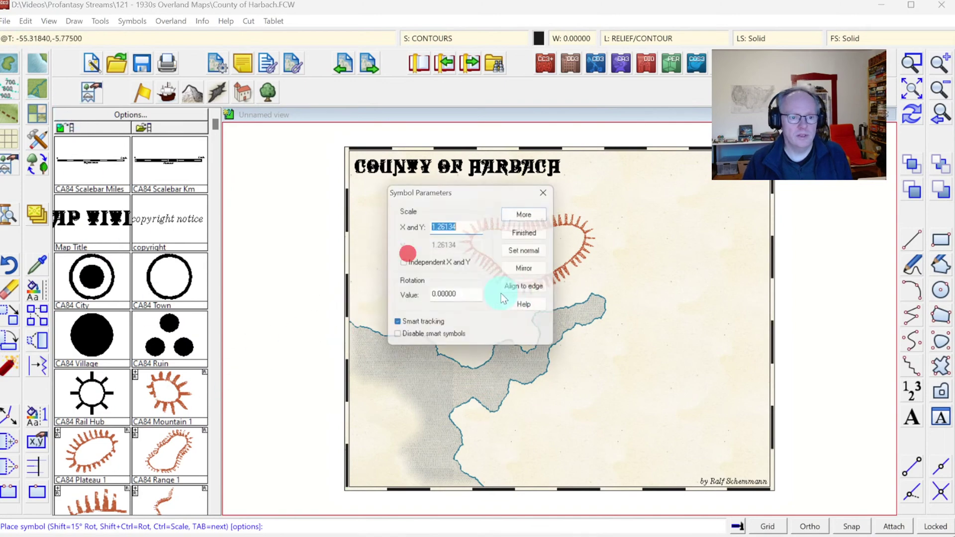
{"action": "left_click", "coordinate": [530, 252]}
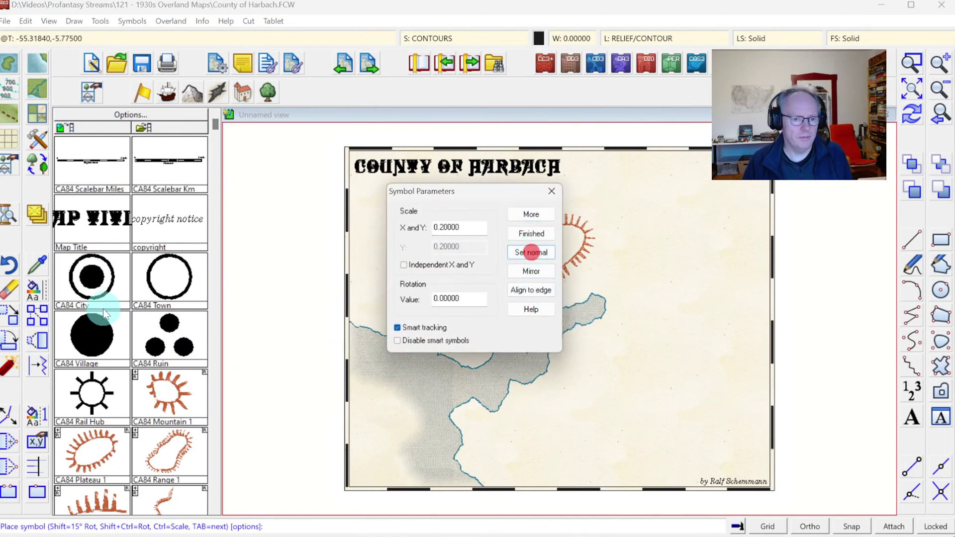
{"action": "left_click", "coordinate": [524, 309]}
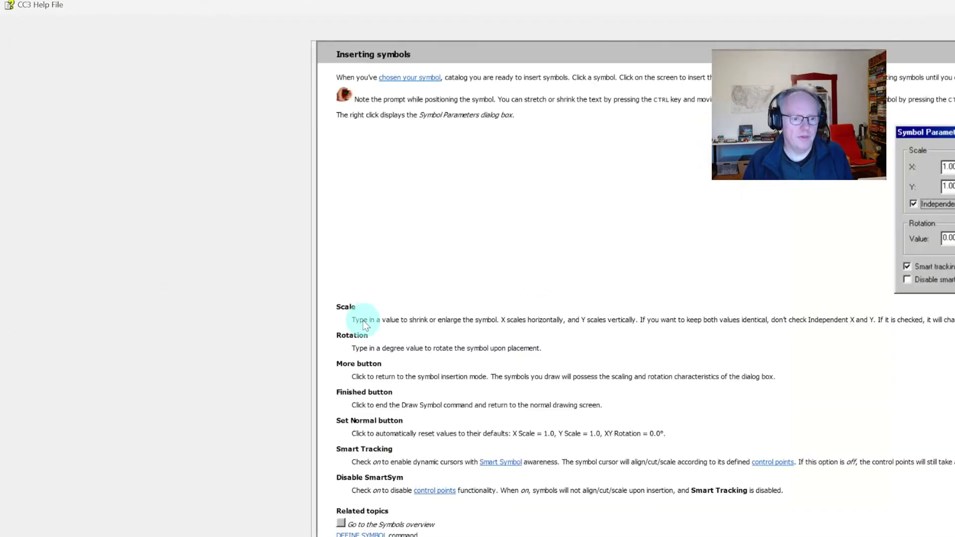
{"action": "key", "text": "alt+Tab"}
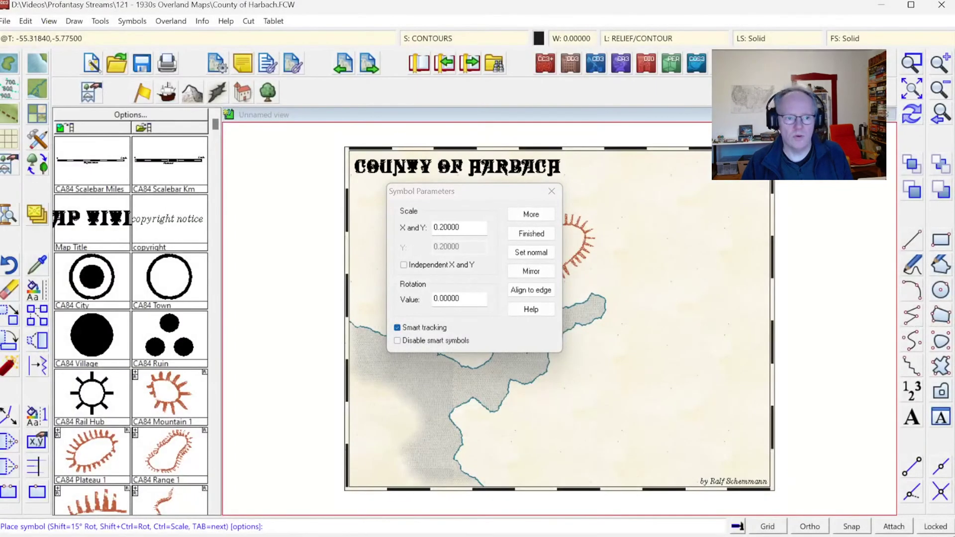
{"action": "left_click", "coordinate": [534, 233]}
Step: Erase the mountain range symbol north of the inlet
{"action": "left_click", "coordinate": [542, 224]}
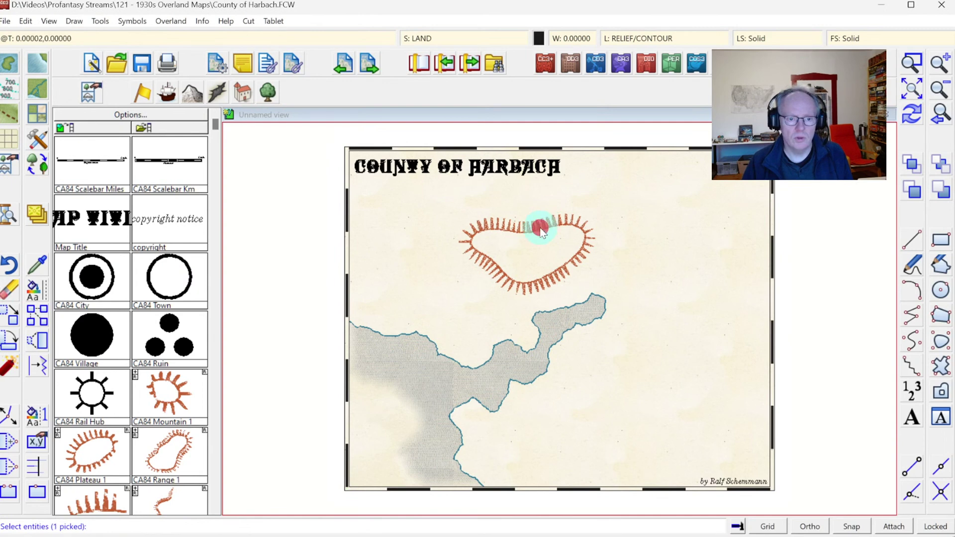
{"action": "left_click", "coordinate": [532, 258]}
{"action": "left_click", "coordinate": [438, 212]}
{"action": "right_click", "coordinate": [438, 220]}
{"action": "left_click", "coordinate": [427, 223]}
{"action": "left_click", "coordinate": [916, 125]}
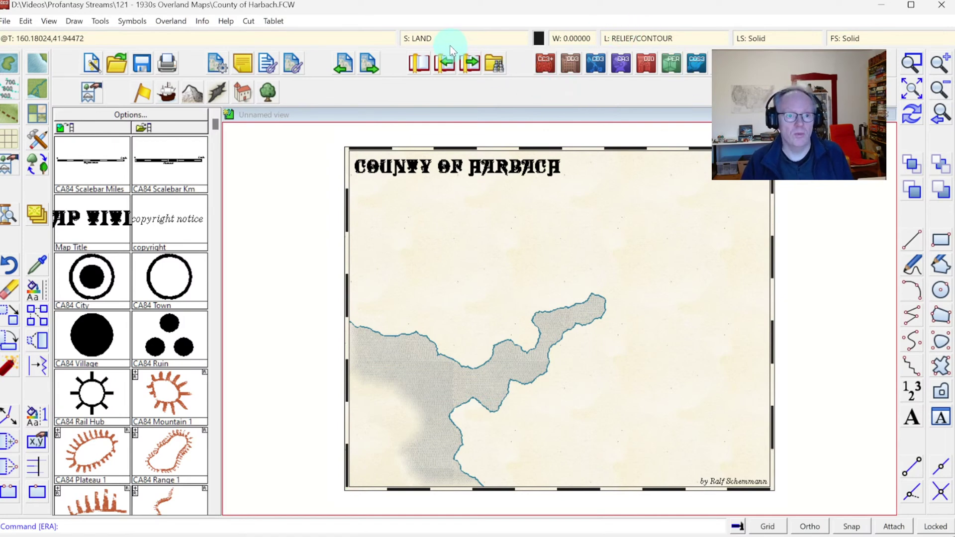
Step: Add a Colorize effect to the BACKGROUND sheet with hue 113, luminance 156 and saturation 84
{"action": "left_click", "coordinate": [420, 38]}
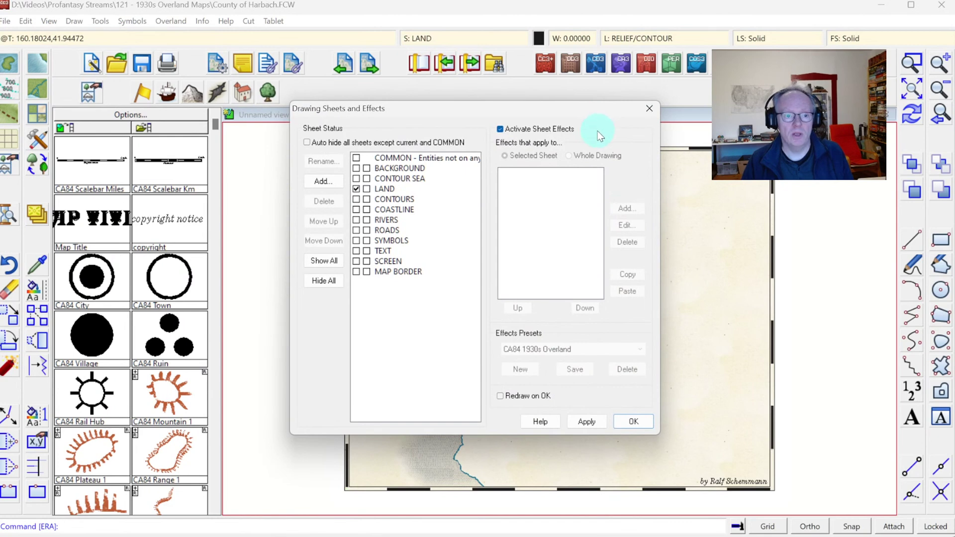
{"action": "left_click", "coordinate": [408, 170]}
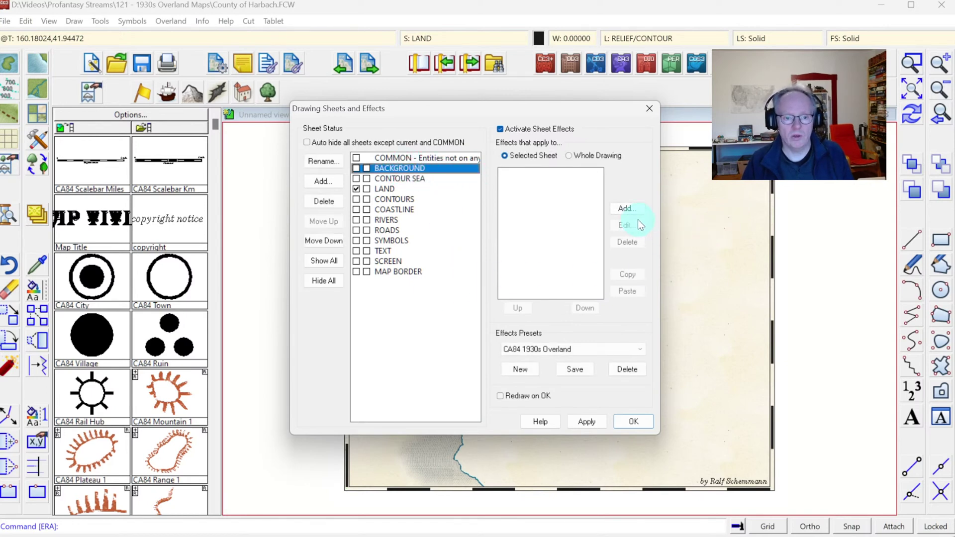
{"action": "left_click", "coordinate": [625, 209]}
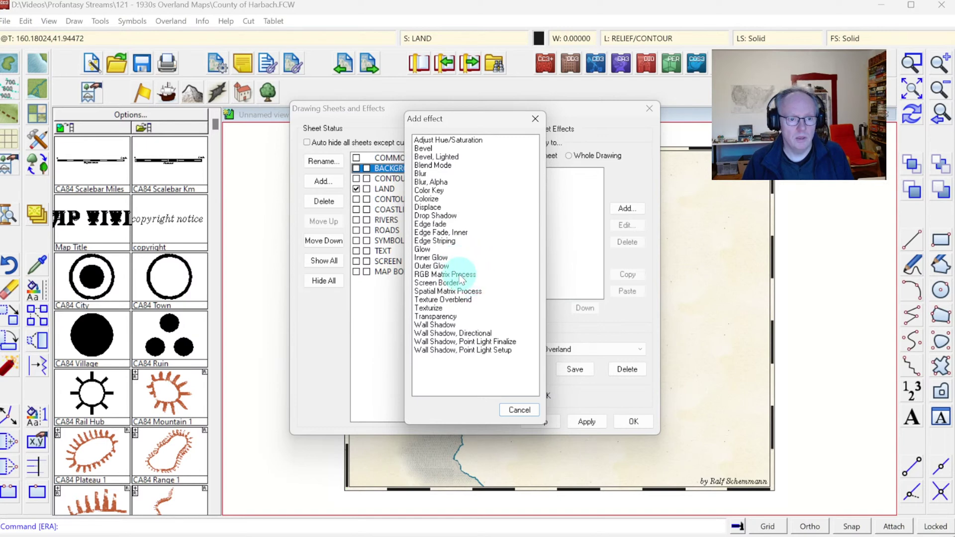
{"action": "double_click", "coordinate": [426, 199]}
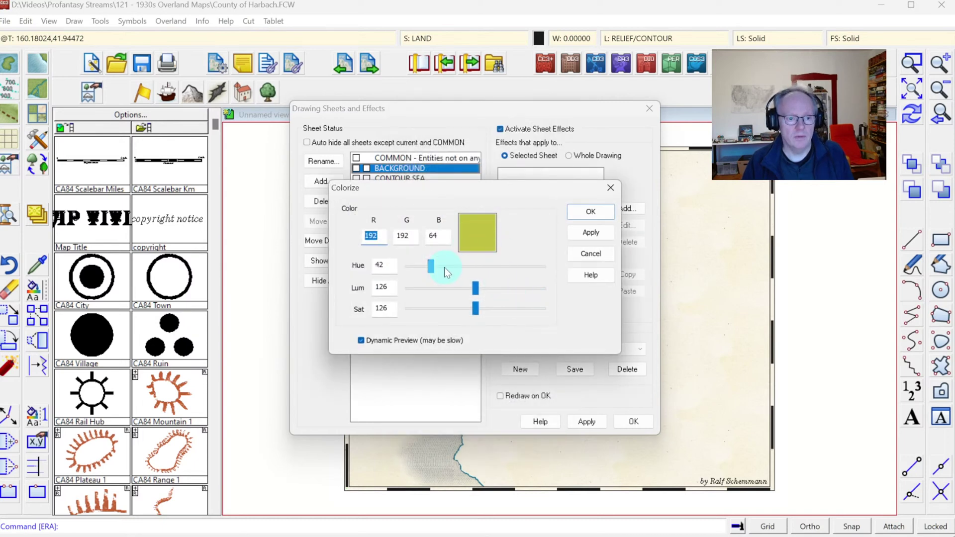
{"action": "left_click_drag", "start_coordinate": [432, 267], "coordinate": [468, 262]}
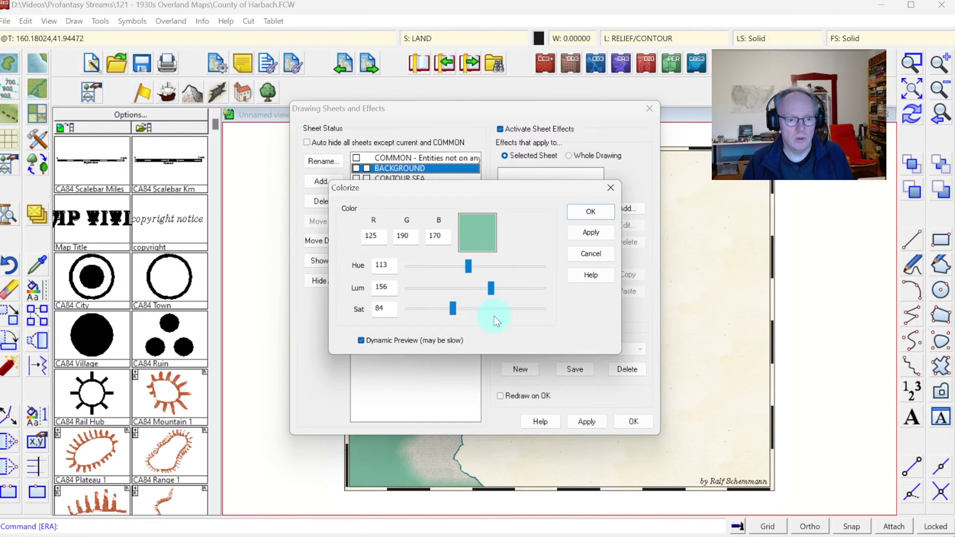
Step: Set the BACKGROUND sheet's Colorize effect to palette colour 70, a light blue of RGB 65, 167, 208, and apply it to the map
{"action": "left_click", "coordinate": [481, 231]}
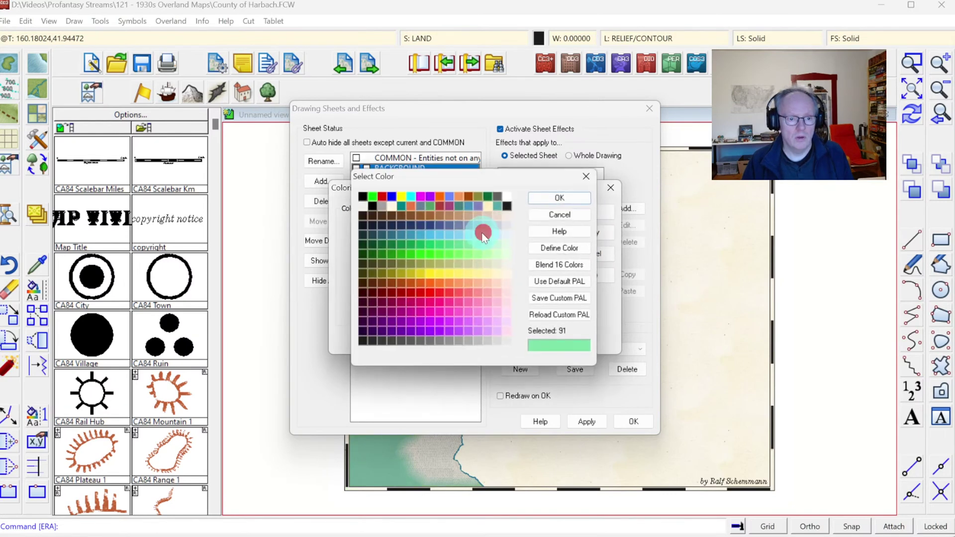
{"action": "left_click", "coordinate": [414, 234]}
{"action": "left_click", "coordinate": [424, 236]}
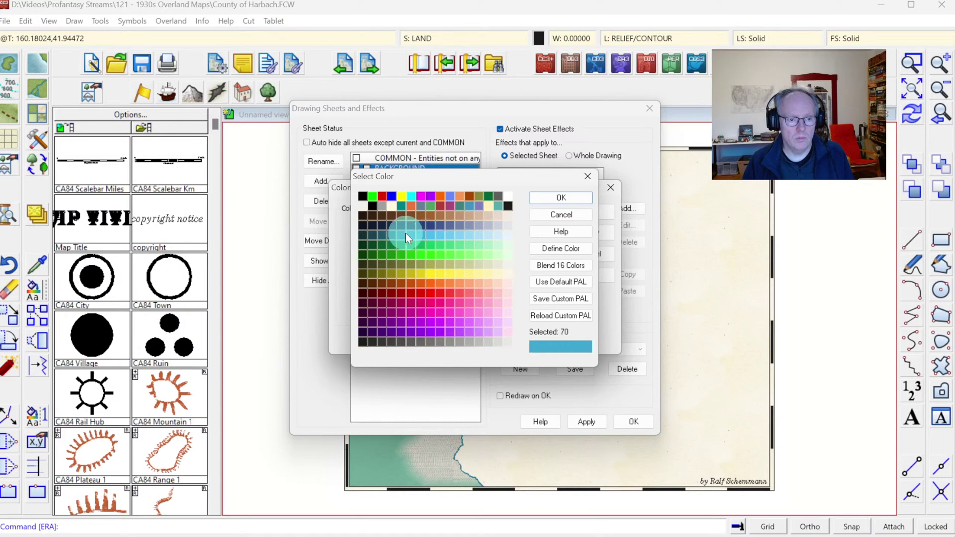
{"action": "left_click", "coordinate": [582, 196]}
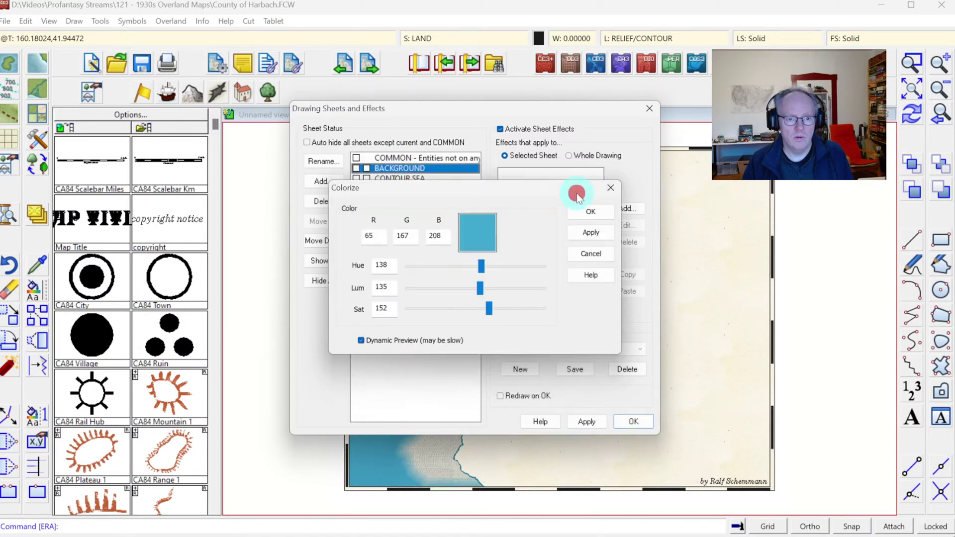
{"action": "left_click", "coordinate": [594, 206]}
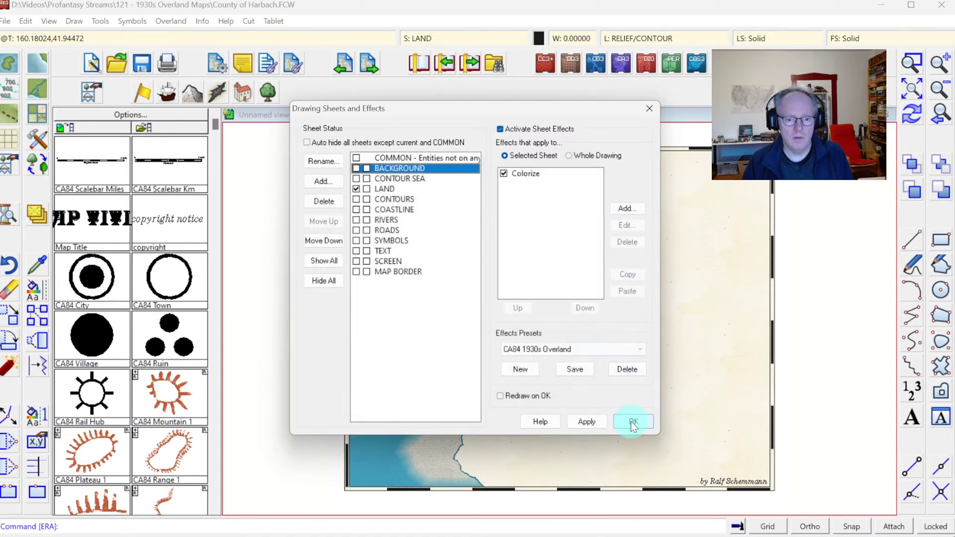
{"action": "left_click", "coordinate": [633, 421]}
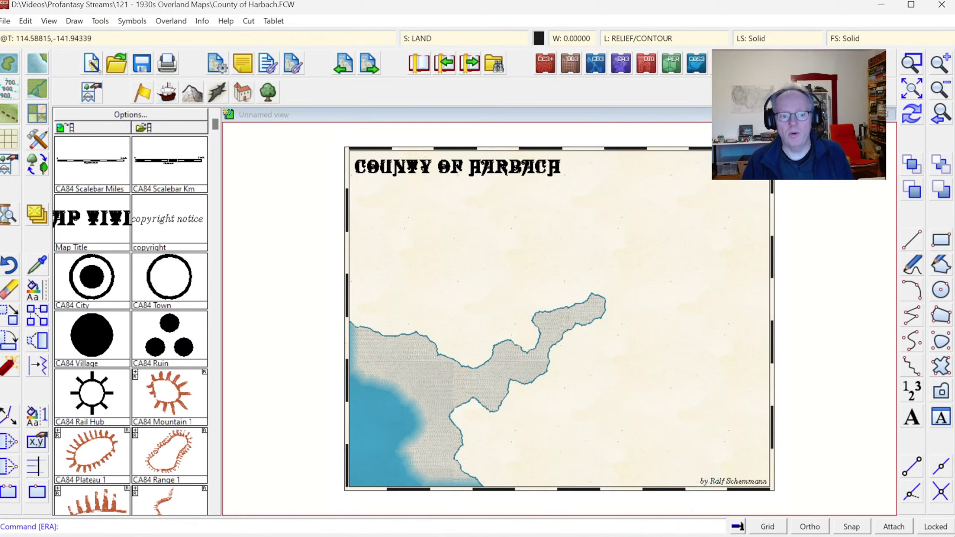
{"action": "left_click", "coordinate": [387, 441]}
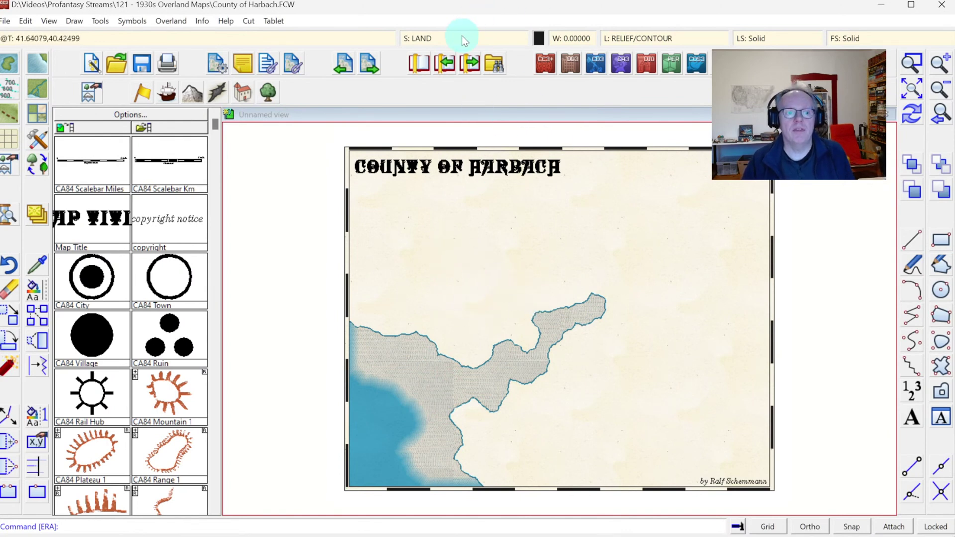
Step: Hide the CONTOUR SEA sheet so only the colorized background fills the sea
{"action": "left_click", "coordinate": [429, 36]}
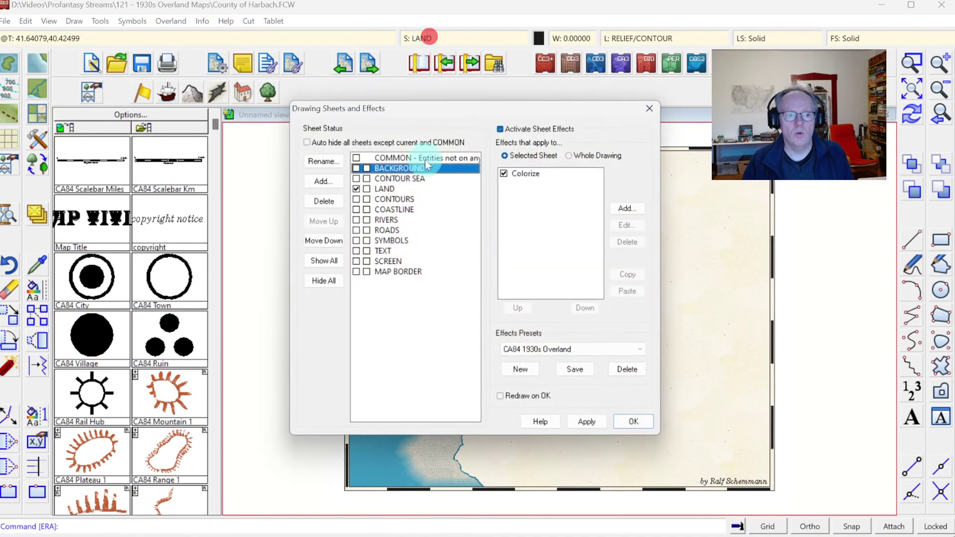
{"action": "left_click", "coordinate": [367, 178]}
{"action": "left_click", "coordinate": [633, 422]}
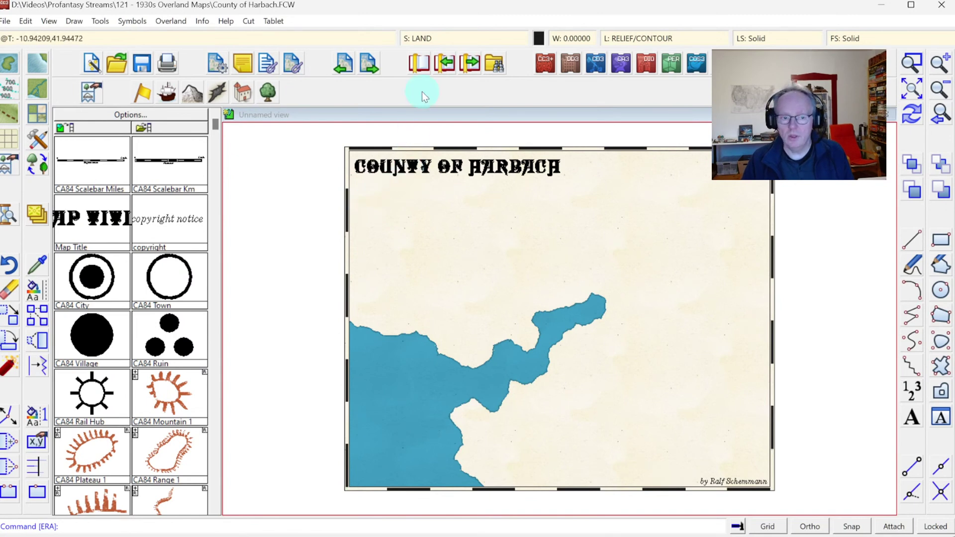
Step: Show the CONTOUR SEA sheet again and delete the Colorize effect from the BACKGROUND sheet
{"action": "left_click", "coordinate": [425, 36]}
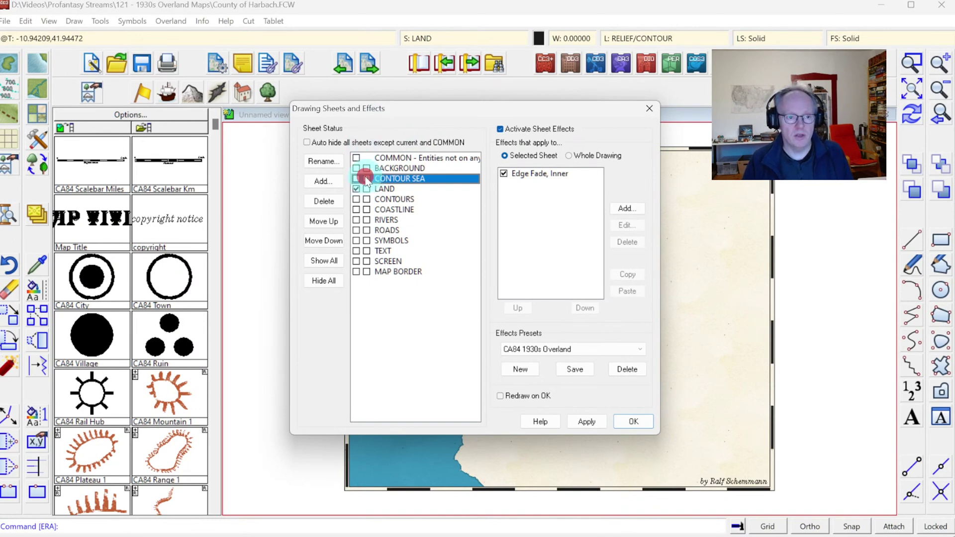
{"action": "left_click", "coordinate": [416, 168]}
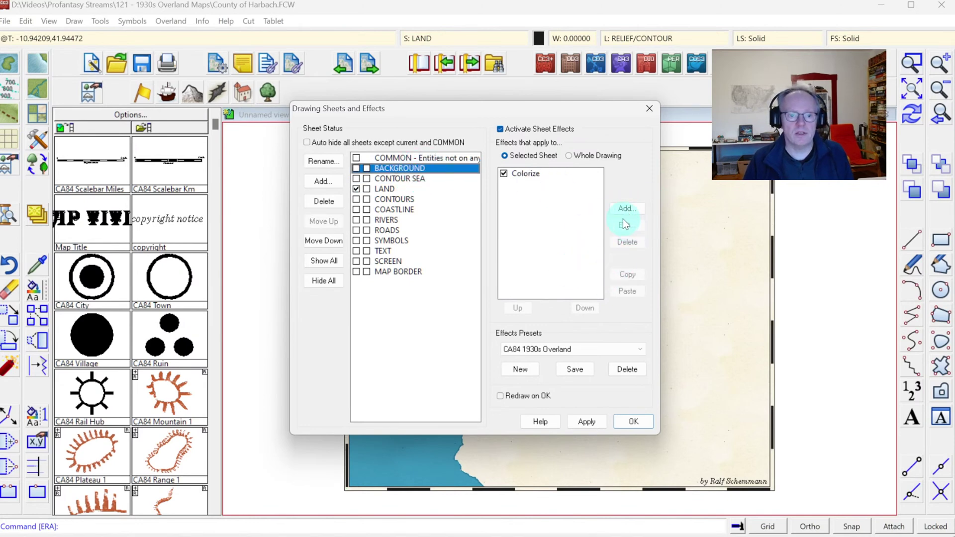
{"action": "left_click", "coordinate": [522, 174]}
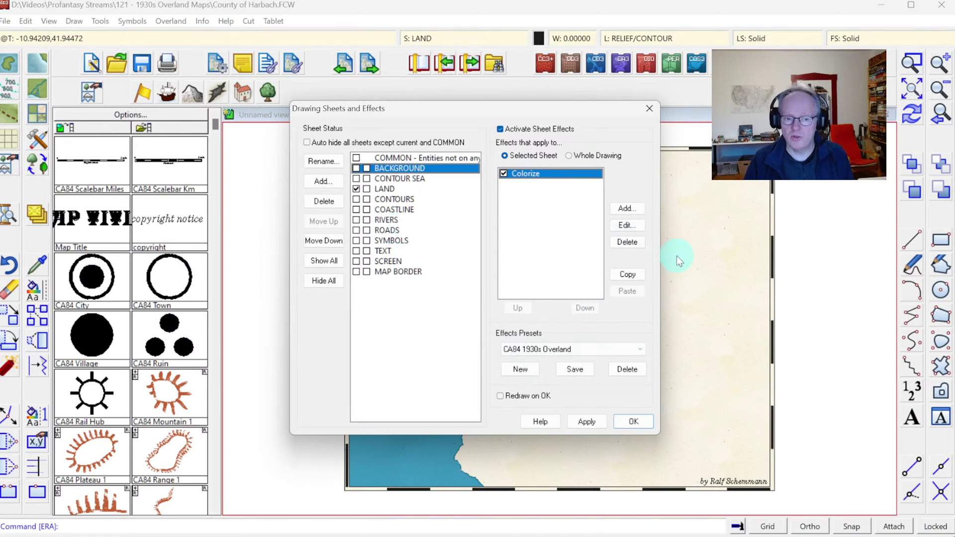
{"action": "left_click", "coordinate": [628, 243]}
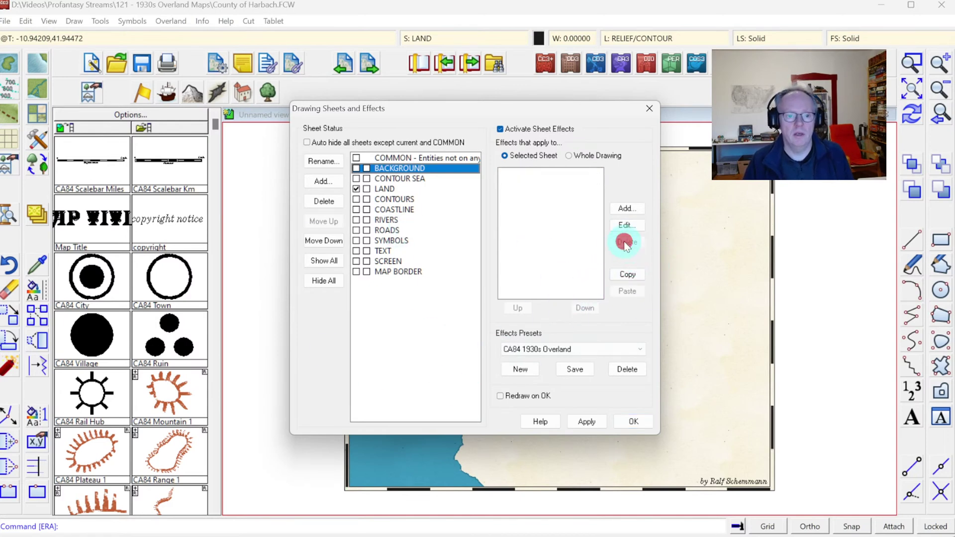
{"action": "left_click", "coordinate": [634, 422]}
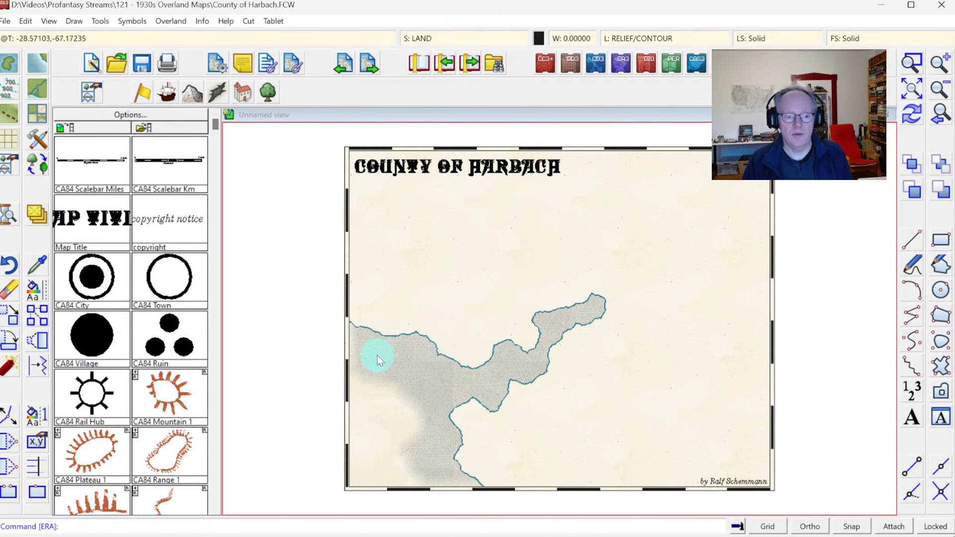
Step: Add a Colorize effect to the CONTOUR SEA sheet with a medium blue of RGB 50, 126, 157
{"action": "left_click", "coordinate": [427, 36]}
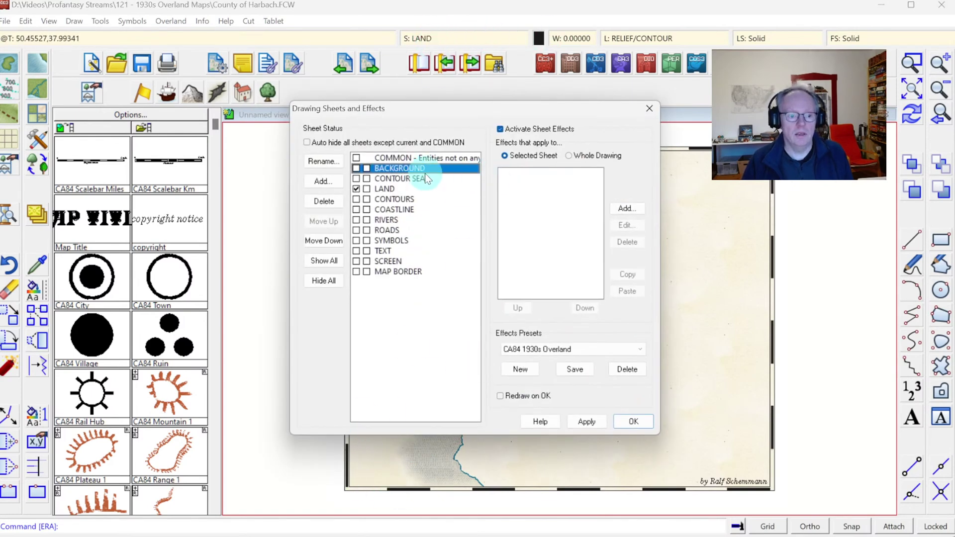
{"action": "left_click", "coordinate": [390, 179]}
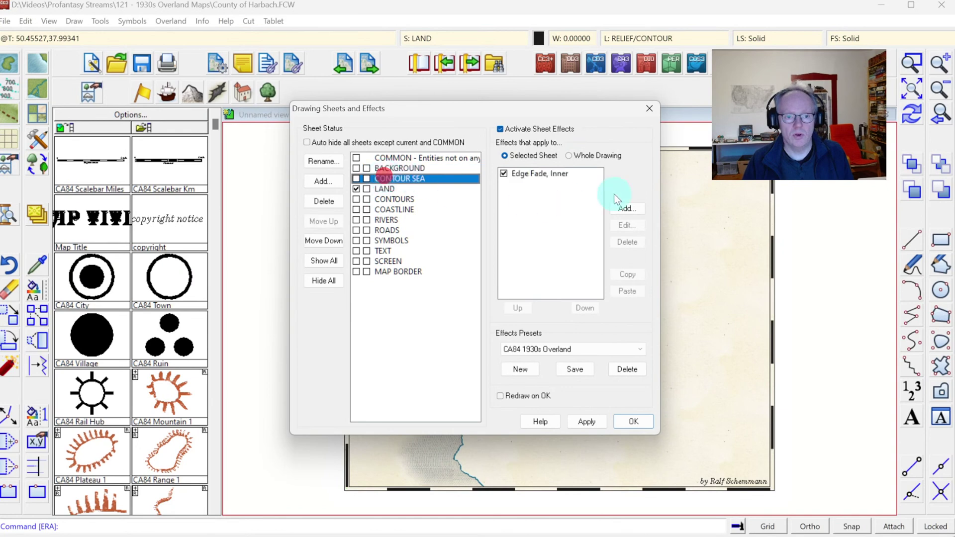
{"action": "left_click", "coordinate": [625, 208]}
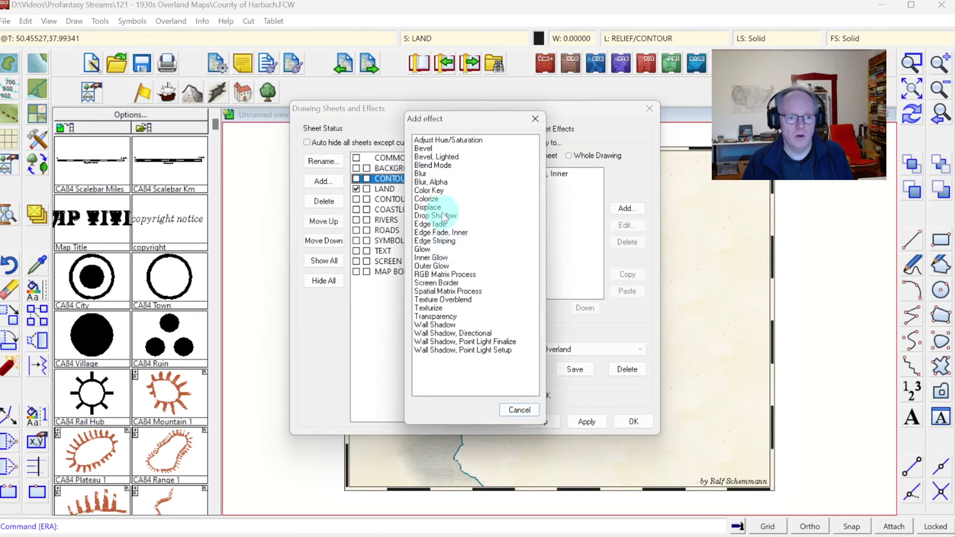
{"action": "double_click", "coordinate": [434, 198]}
{"action": "left_click", "coordinate": [478, 221]}
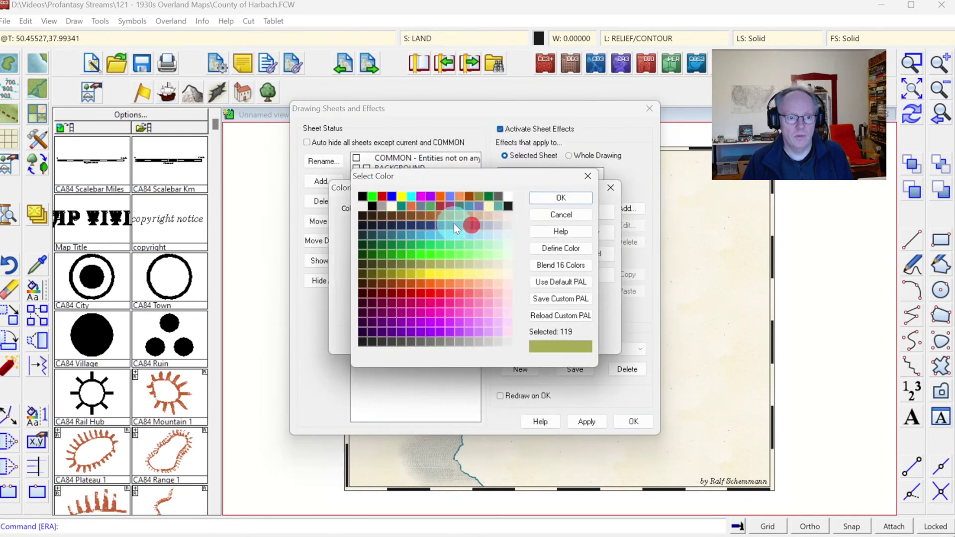
{"action": "left_click", "coordinate": [399, 234]}
{"action": "left_click", "coordinate": [559, 198]}
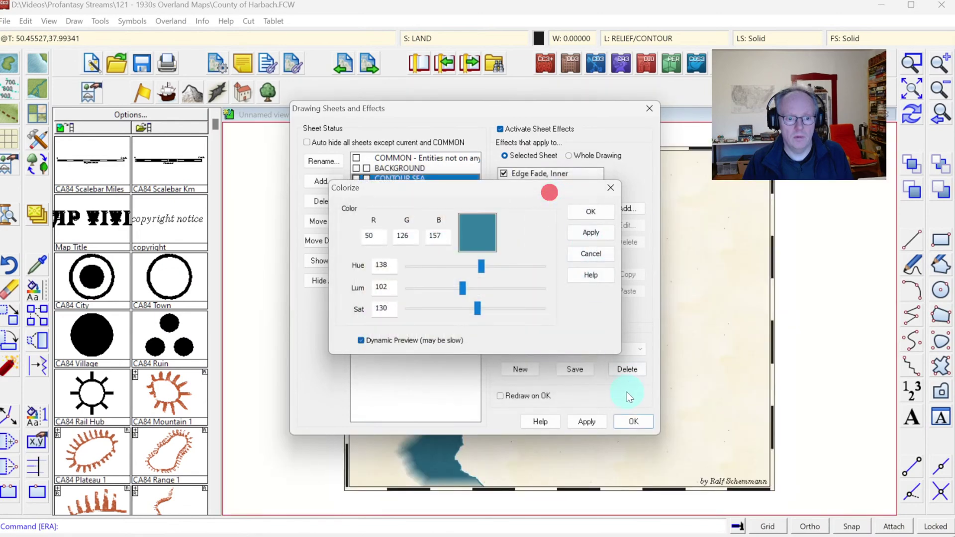
{"action": "left_click", "coordinate": [580, 212]}
Step: Add a Colorize effect to the BACKGROUND sheet with a dark blue of RGB 36, 86, 105 and apply the sheet effects
{"action": "mouse_move", "coordinate": [528, 115]}
{"action": "left_mouse_down"}
{"action": "mouse_move", "coordinate": [927, 165]}
{"action": "mouse_move", "coordinate": [862, 148]}
{"action": "mouse_move", "coordinate": [662, 152]}
{"action": "left_mouse_up"}
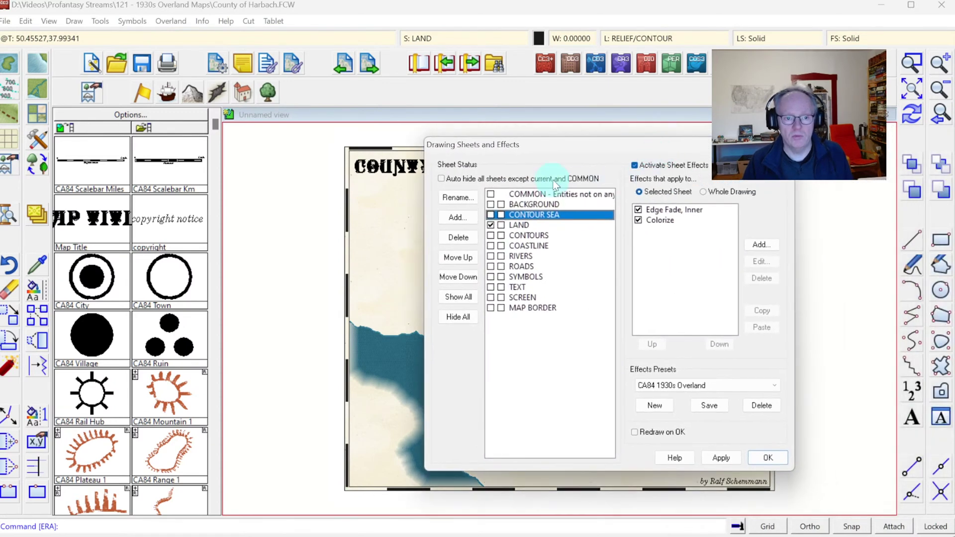
{"action": "left_click", "coordinate": [532, 204]}
{"action": "left_click", "coordinate": [760, 244]}
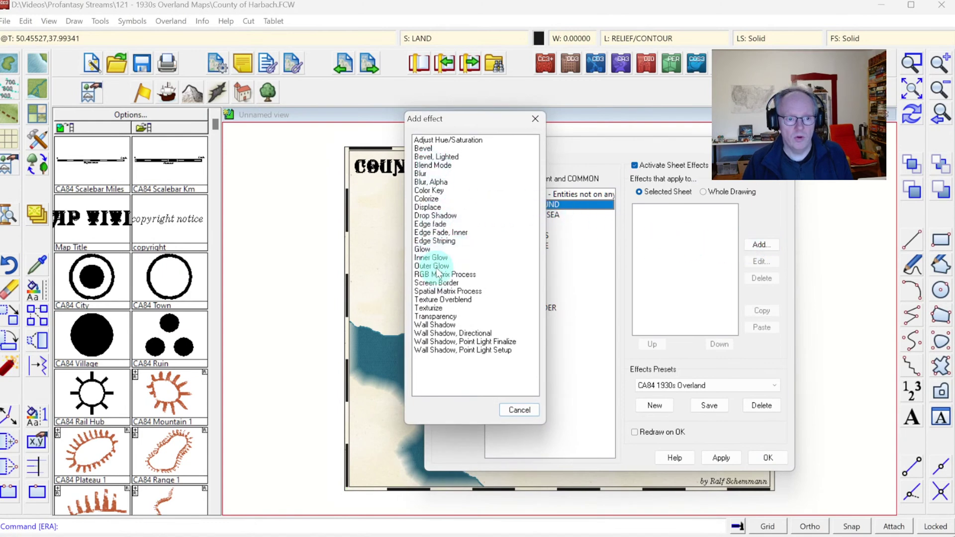
{"action": "double_click", "coordinate": [437, 200]}
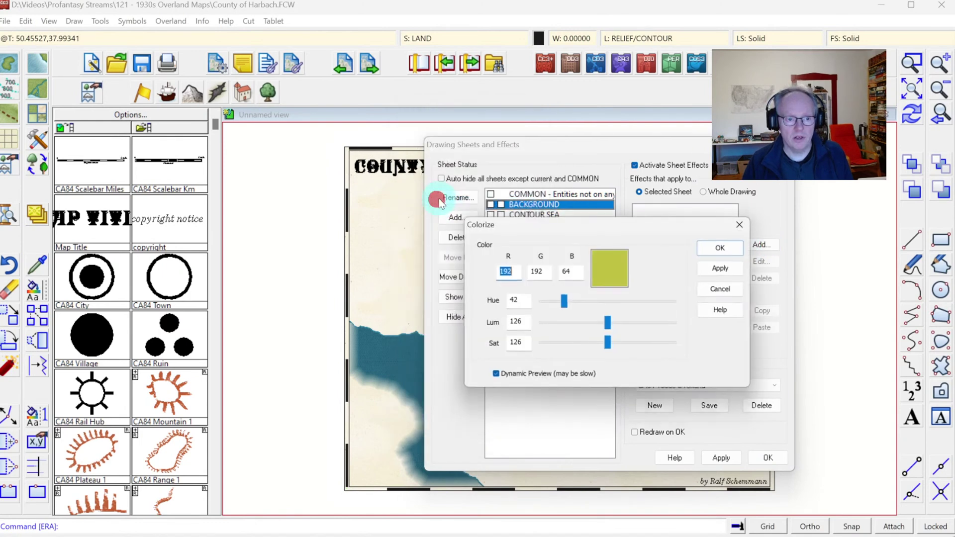
{"action": "left_click", "coordinate": [607, 276]}
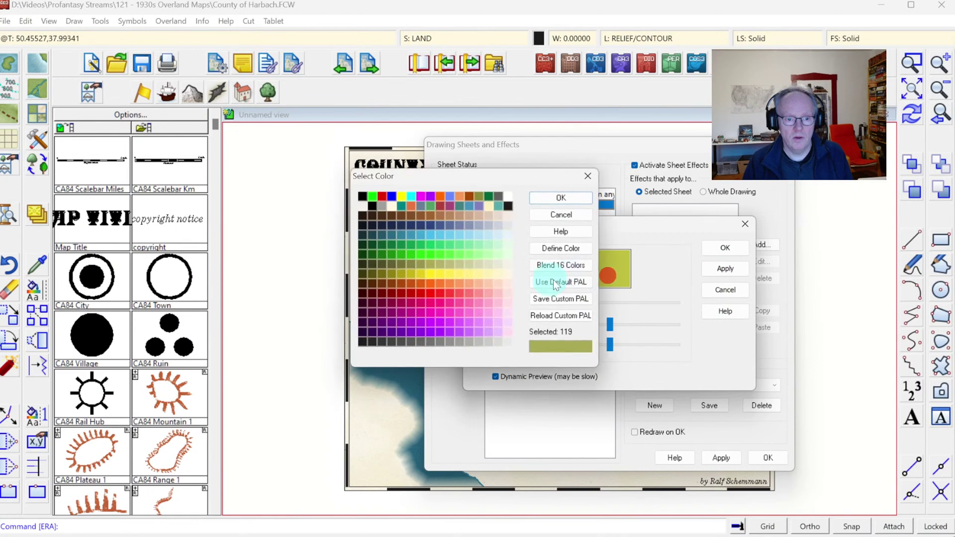
{"action": "left_click", "coordinate": [382, 229]}
{"action": "left_click", "coordinate": [547, 197]}
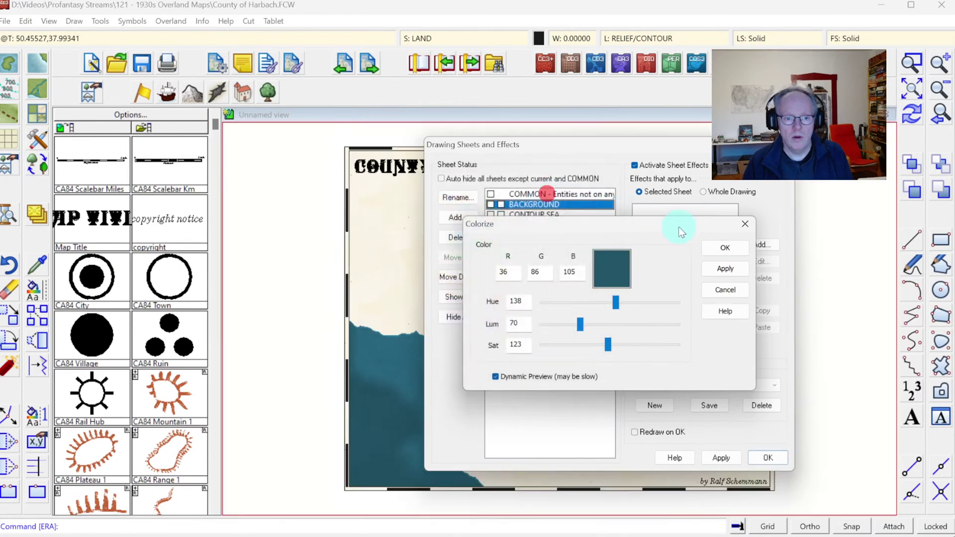
{"action": "left_click", "coordinate": [721, 249]}
{"action": "left_click", "coordinate": [766, 458]}
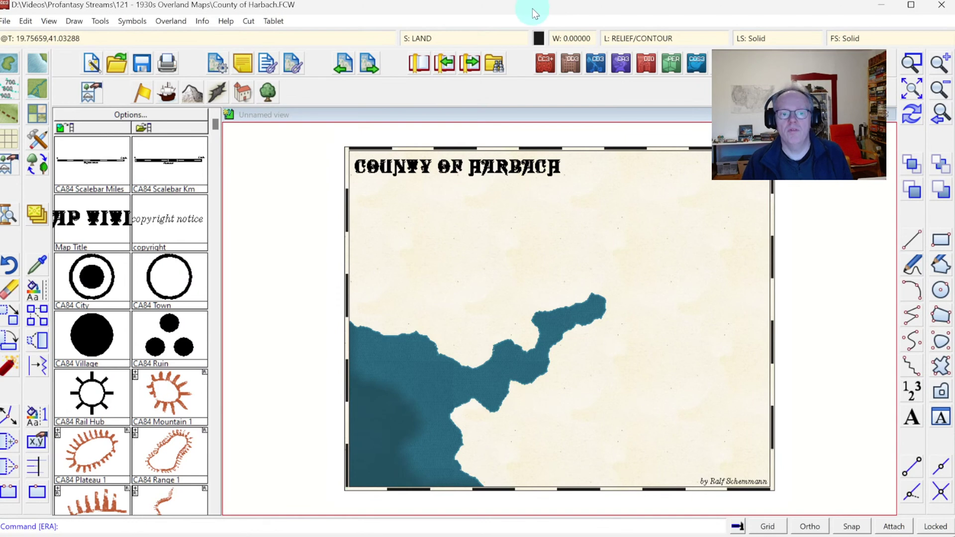
Step: Disable the Colorize effects on the BACKGROUND and CONTOUR SEA sheets and apply the sheet settings
{"action": "left_click", "coordinate": [443, 37]}
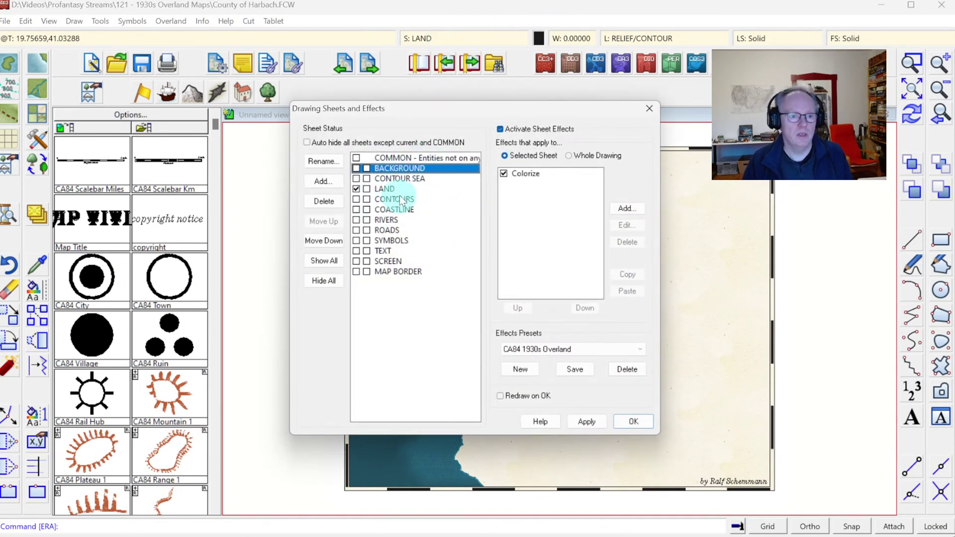
{"action": "left_click", "coordinate": [400, 178]}
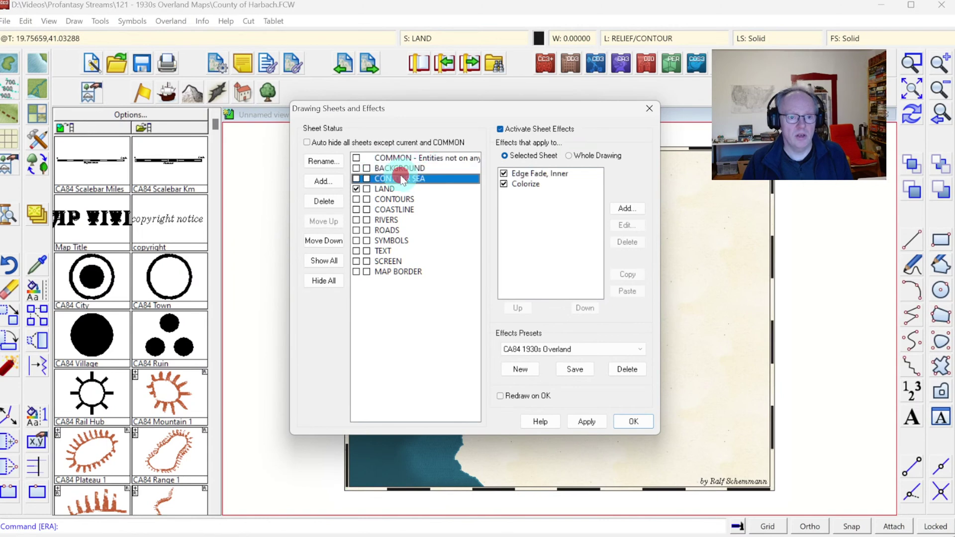
{"action": "left_click", "coordinate": [403, 168]}
{"action": "left_click", "coordinate": [509, 173]}
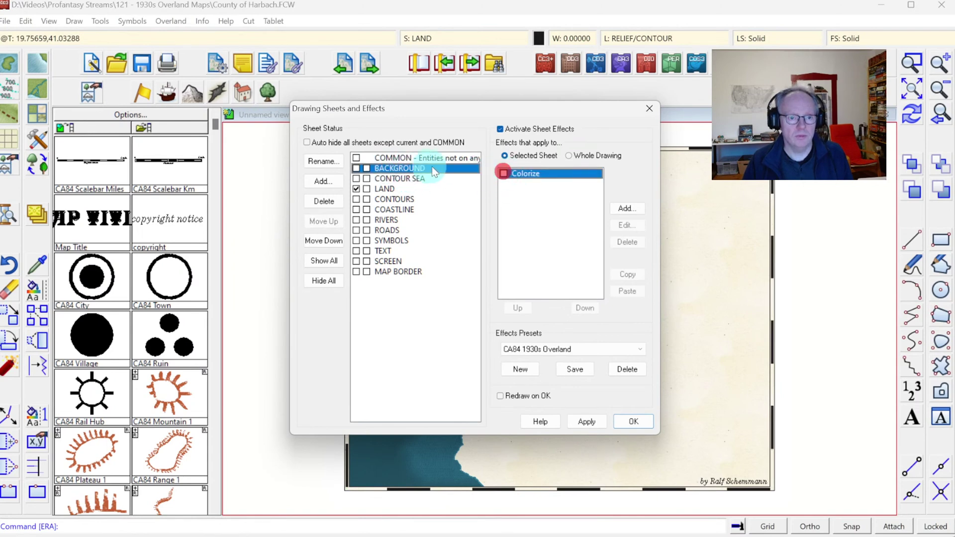
{"action": "left_click", "coordinate": [383, 178]}
{"action": "left_click", "coordinate": [504, 184]}
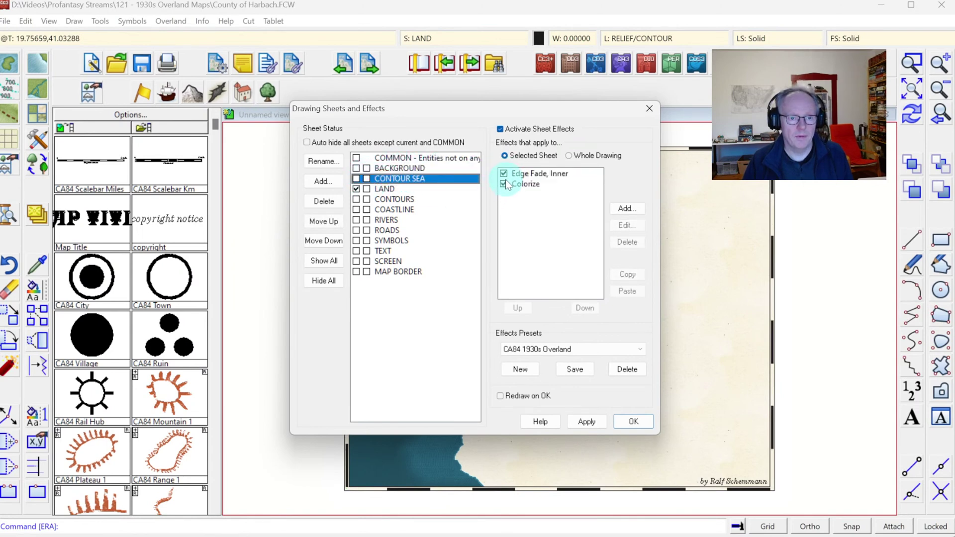
{"action": "left_click", "coordinate": [629, 421]}
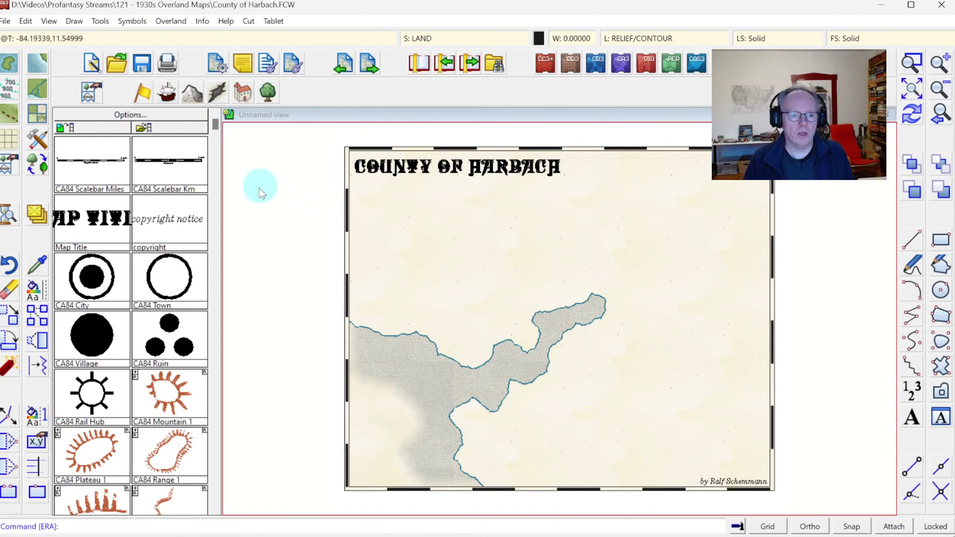
{"action": "left_click", "coordinate": [214, 400]}
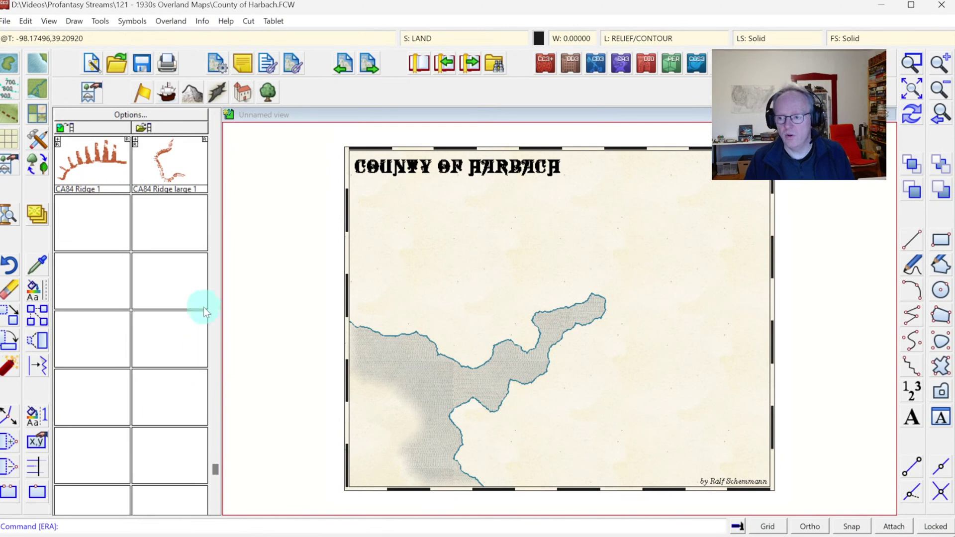
{"action": "left_click", "coordinate": [215, 128]}
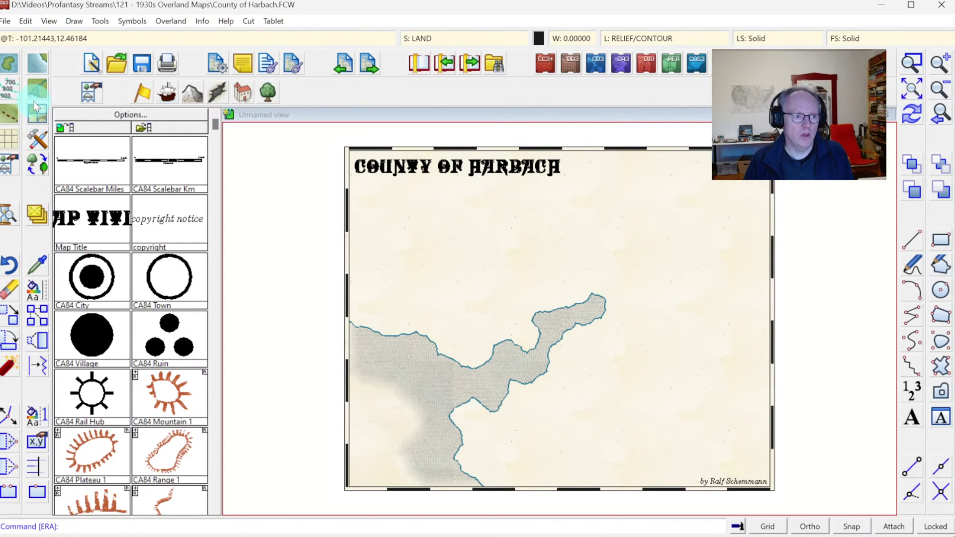
Step: In the advanced settings of the Sea, Default drawing tool, turn Restrict to map border off and back on, then accept the settings
{"action": "left_click", "coordinate": [38, 67]}
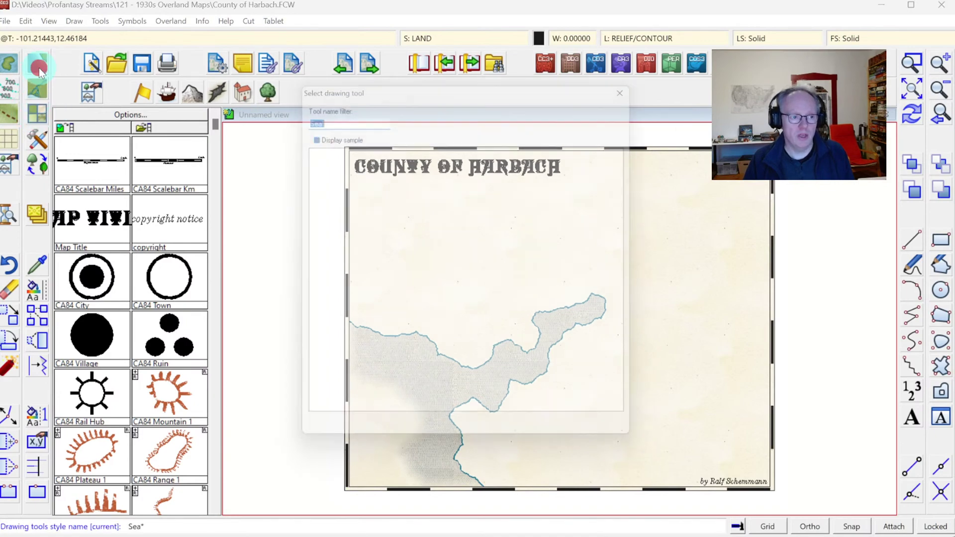
{"action": "left_click", "coordinate": [381, 443]}
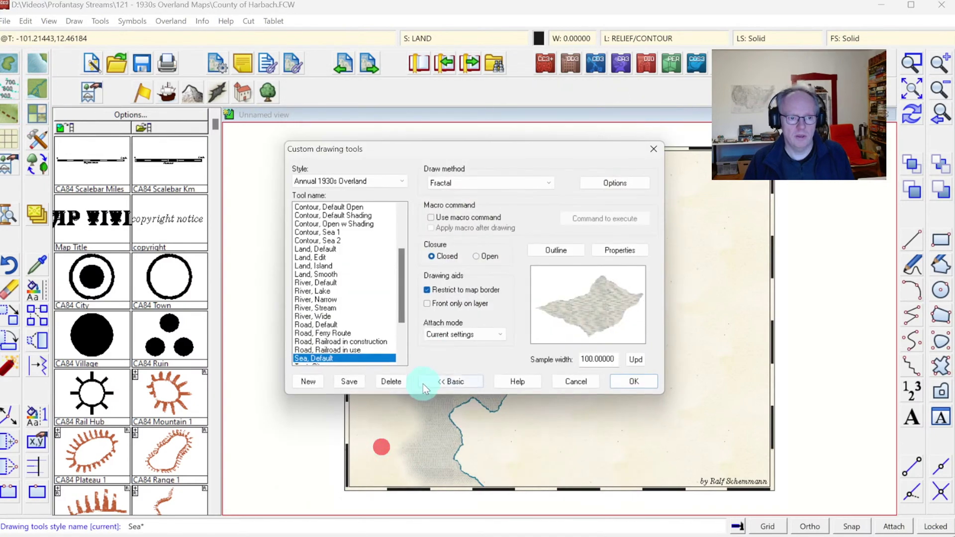
{"action": "left_click", "coordinate": [427, 290]}
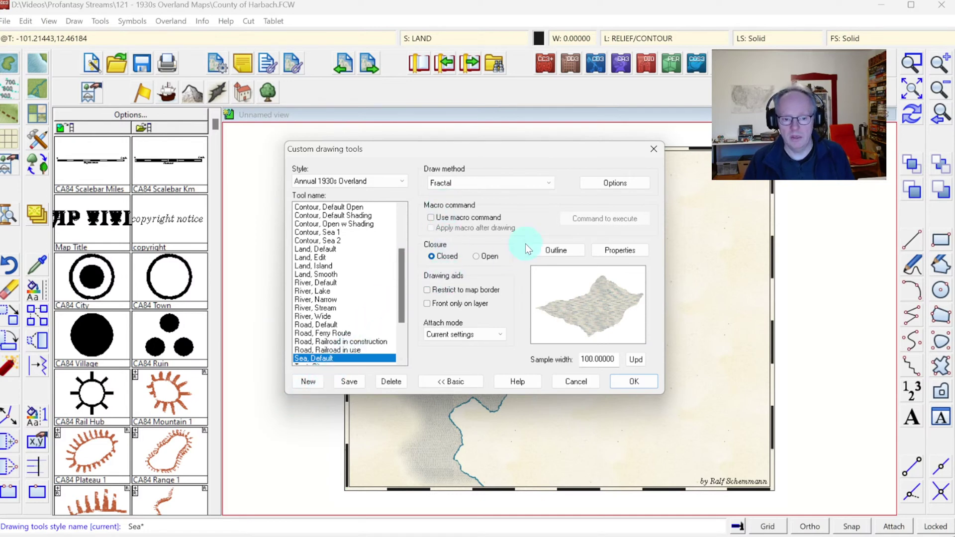
{"action": "left_click", "coordinate": [426, 291]}
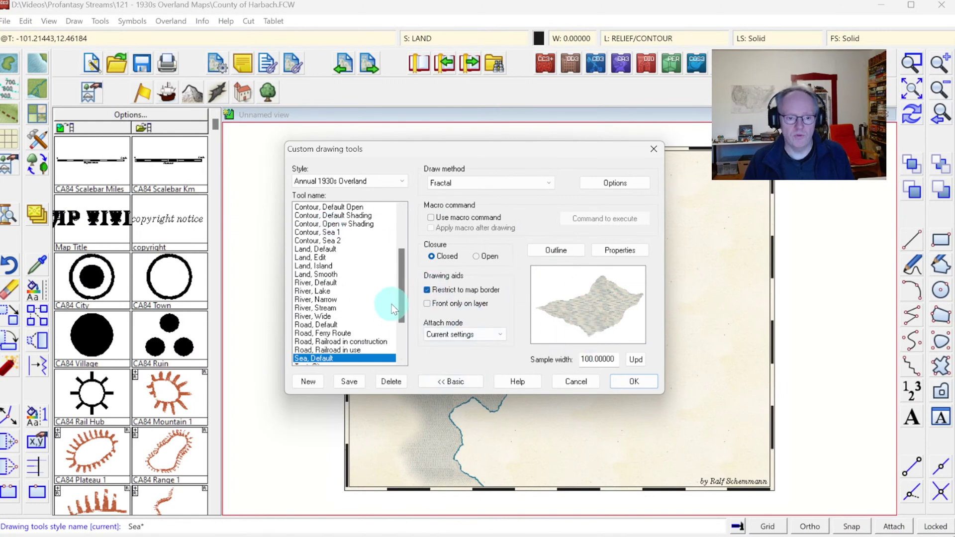
{"action": "left_click", "coordinate": [633, 383]}
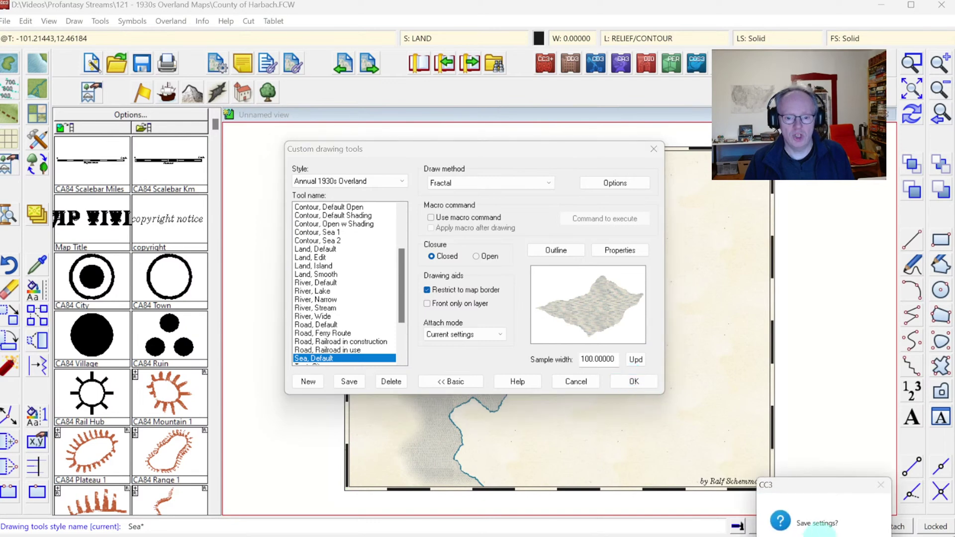
{"action": "left_click", "coordinate": [809, 536]}
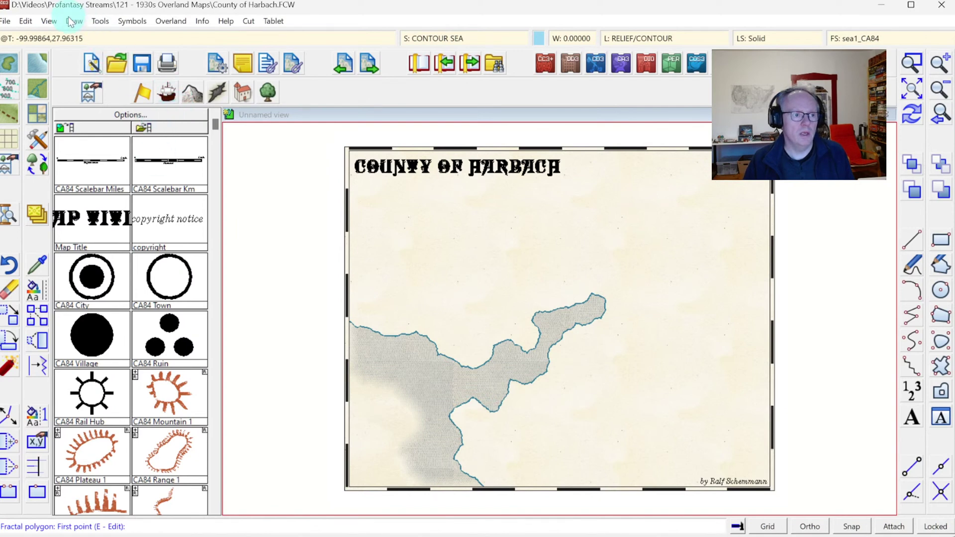
Step: Stretch the western edge of the sea contour polygon outward past the map border and redraw the map
{"action": "left_click", "coordinate": [27, 21]}
{"action": "left_click", "coordinate": [70, 202]}
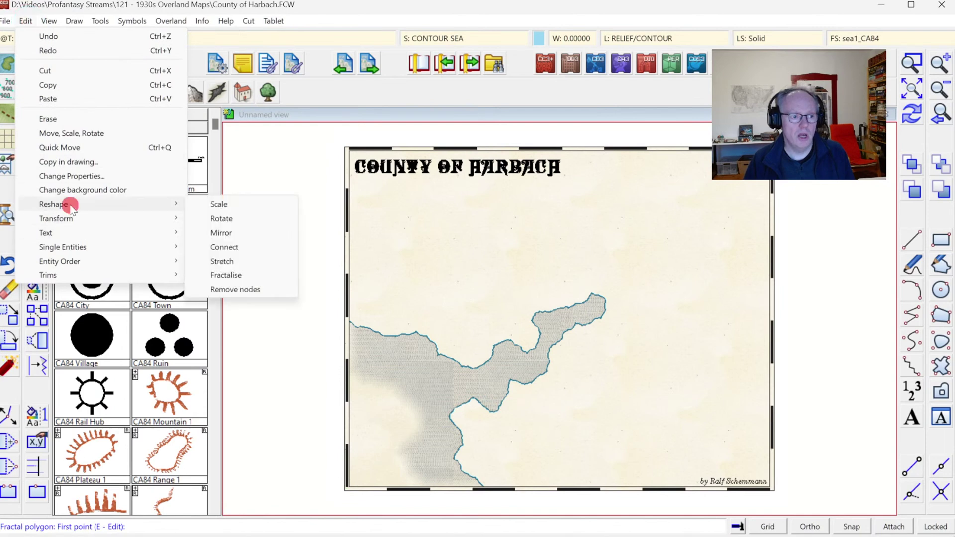
{"action": "left_click", "coordinate": [214, 261]}
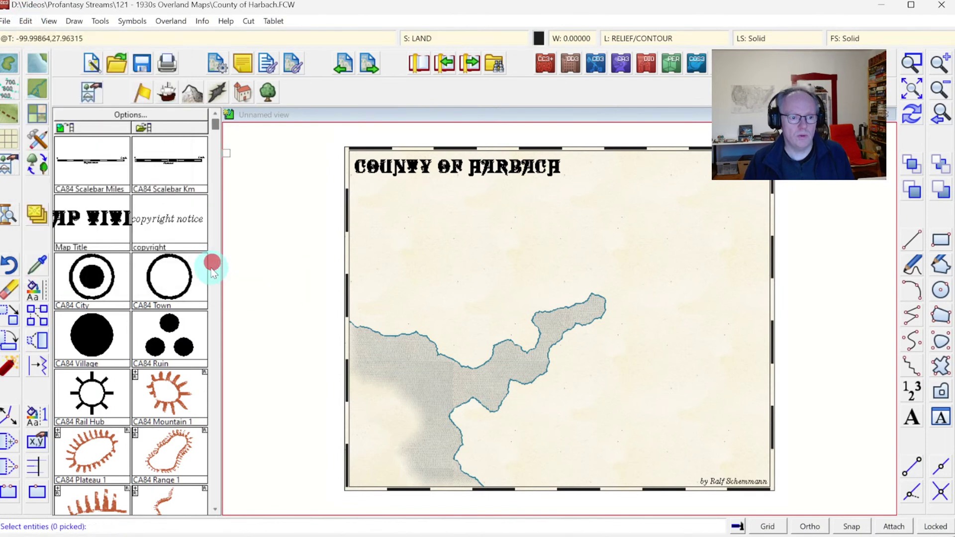
{"action": "left_click", "coordinate": [366, 389]}
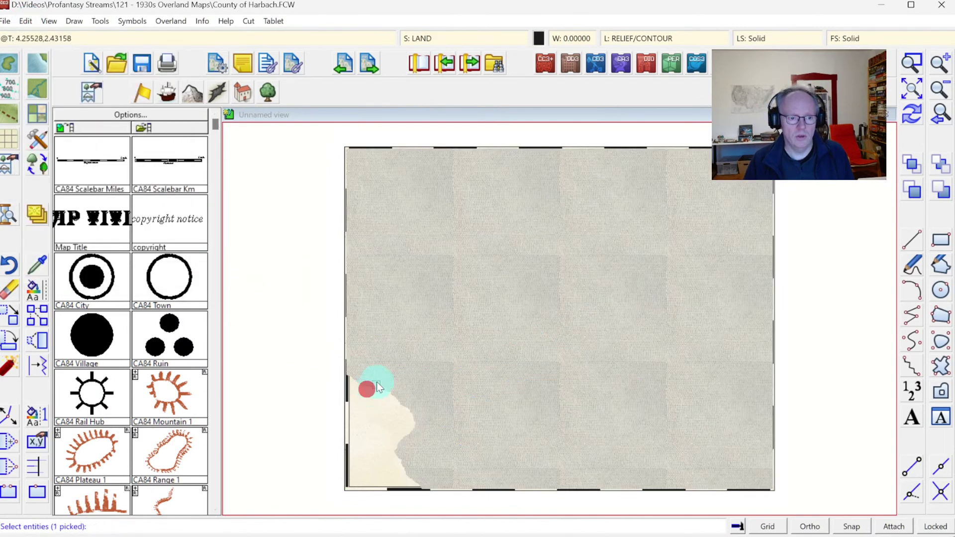
{"action": "right_click", "coordinate": [401, 242]}
{"action": "left_click", "coordinate": [398, 247]}
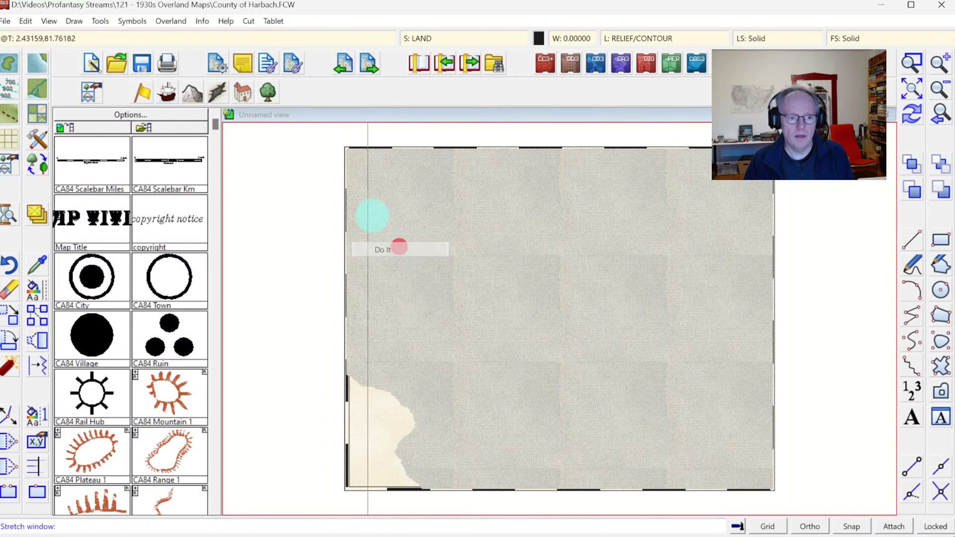
{"action": "left_click", "coordinate": [317, 140]}
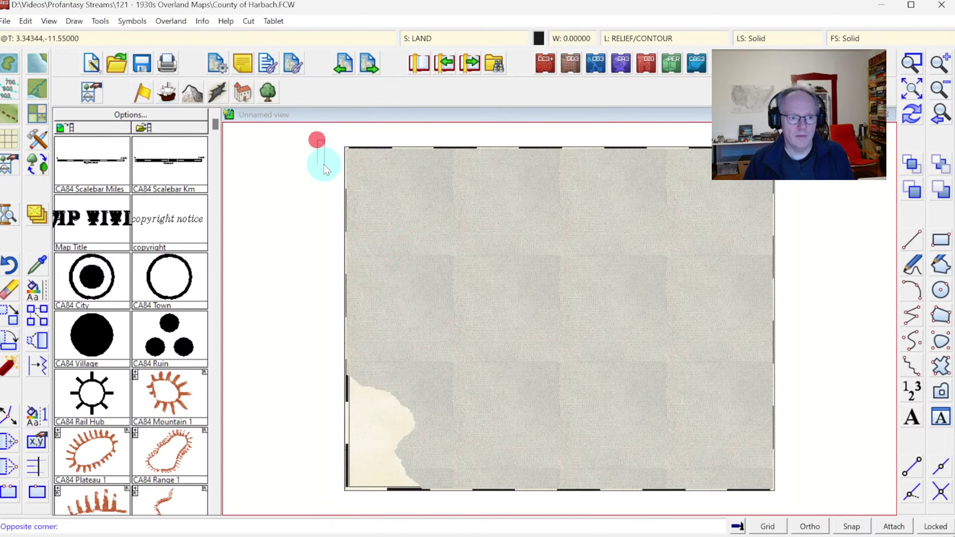
{"action": "left_click", "coordinate": [348, 383]}
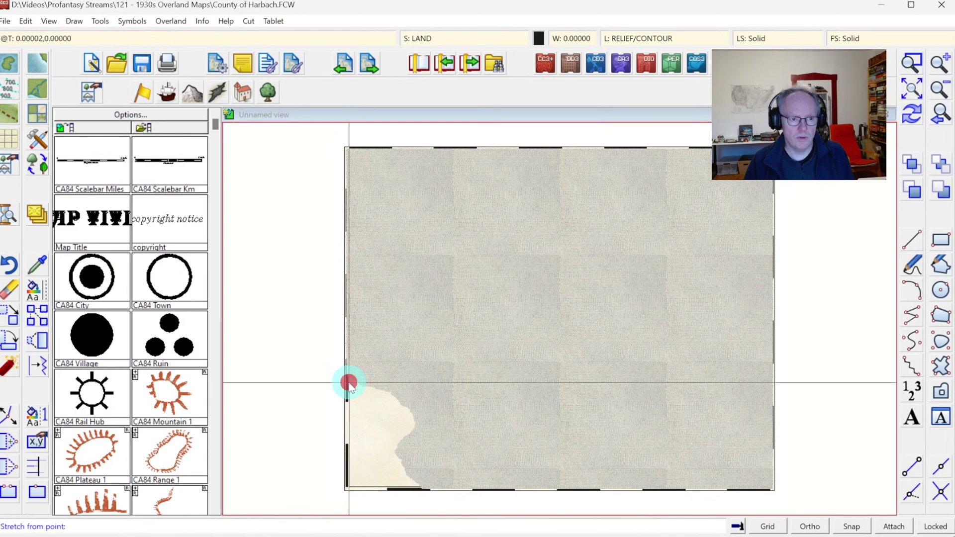
{"action": "left_click", "coordinate": [344, 342]}
{"action": "left_click", "coordinate": [336, 342]}
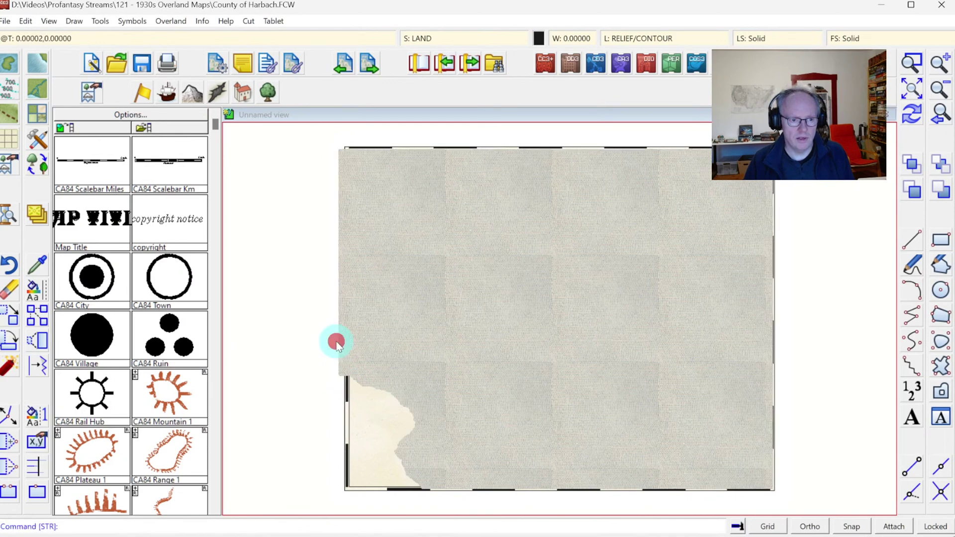
{"action": "left_click", "coordinate": [910, 116]}
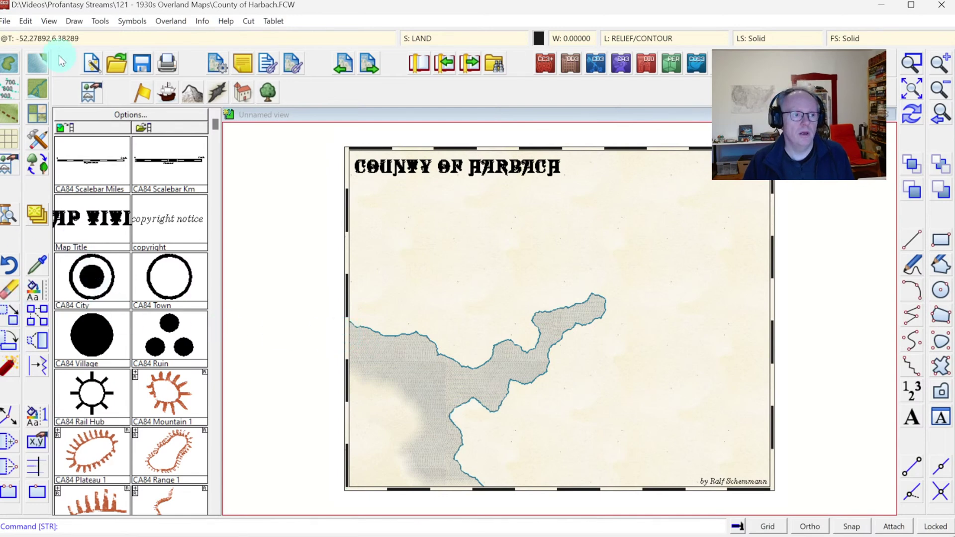
Step: Stretch the southern edge of the sea contour polygon down past the map border and redraw the map
{"action": "left_click", "coordinate": [26, 21]}
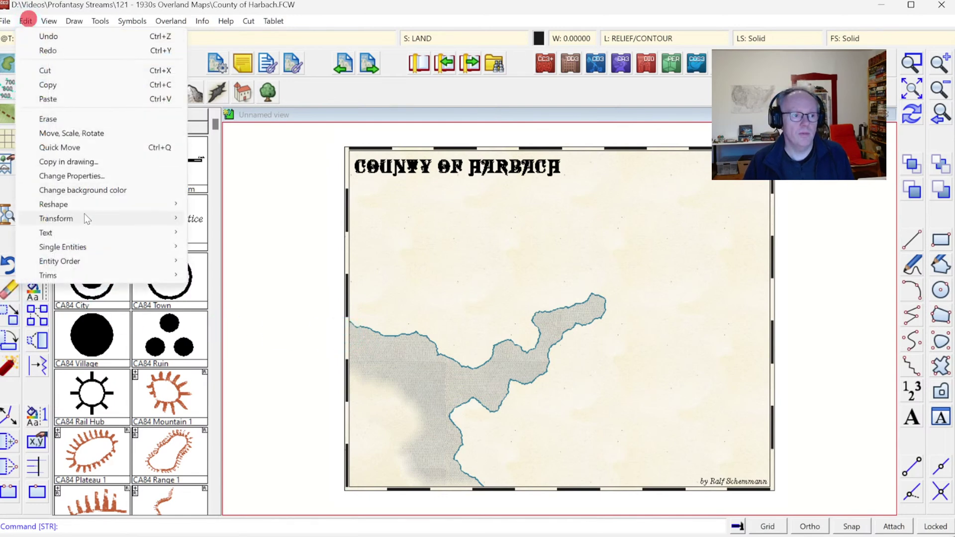
{"action": "left_click", "coordinate": [75, 204]}
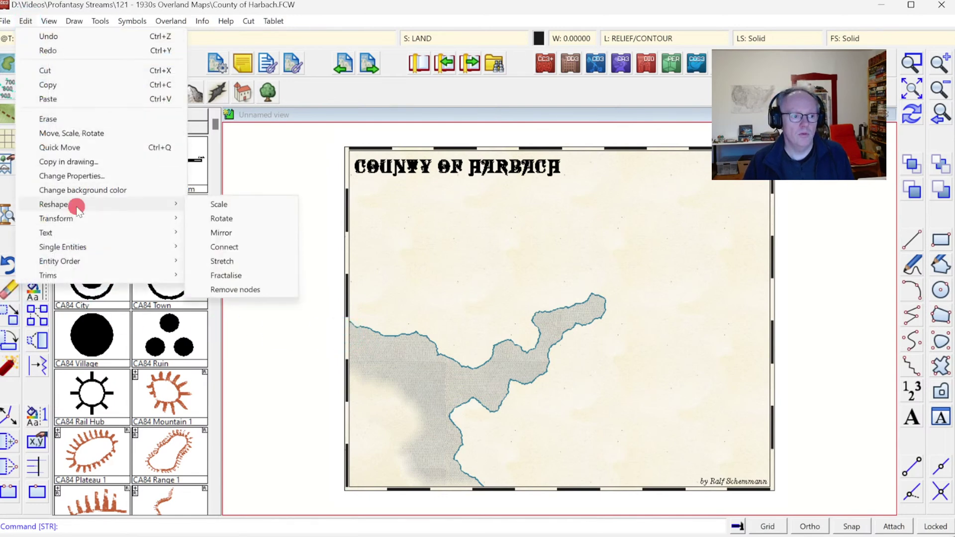
{"action": "left_click", "coordinate": [227, 261]}
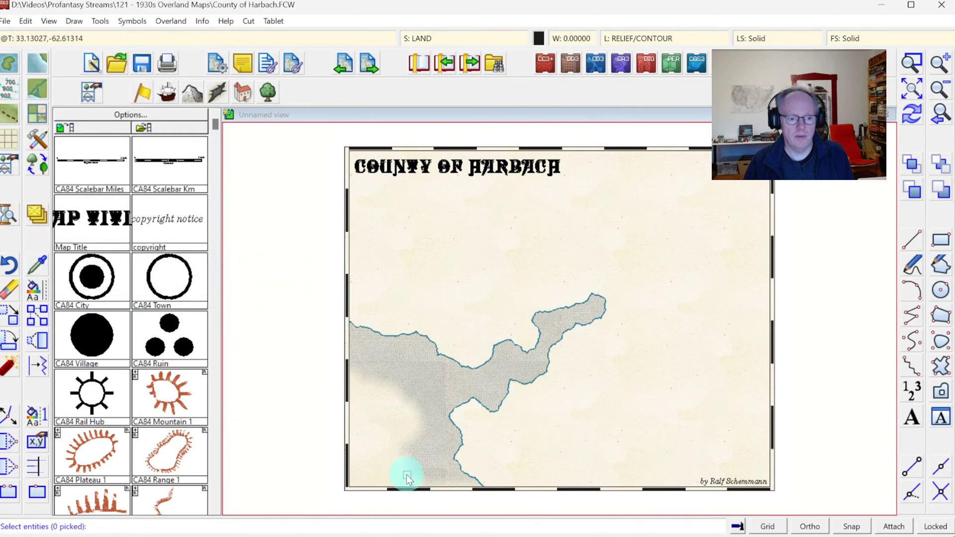
{"action": "left_click", "coordinate": [407, 475]}
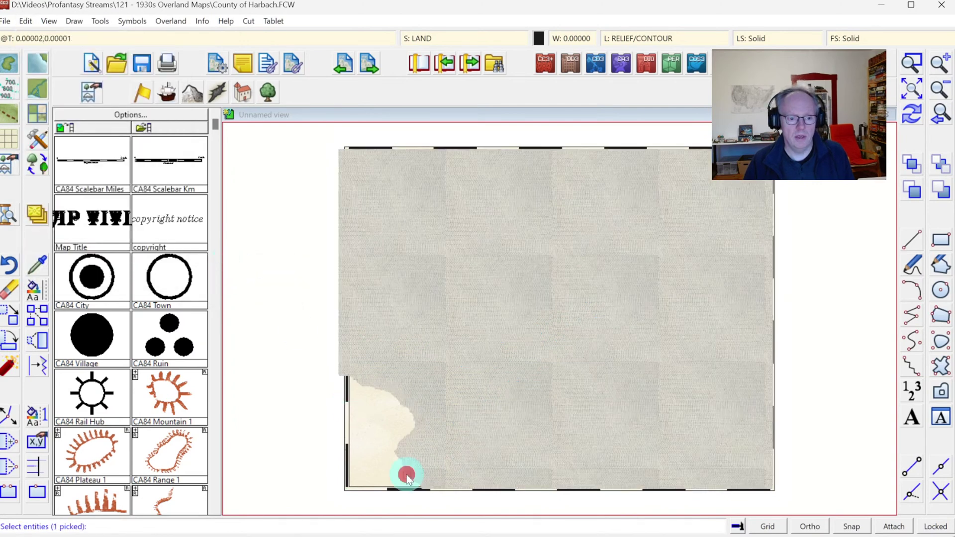
{"action": "right_click", "coordinate": [453, 435]}
{"action": "left_click", "coordinate": [448, 434]}
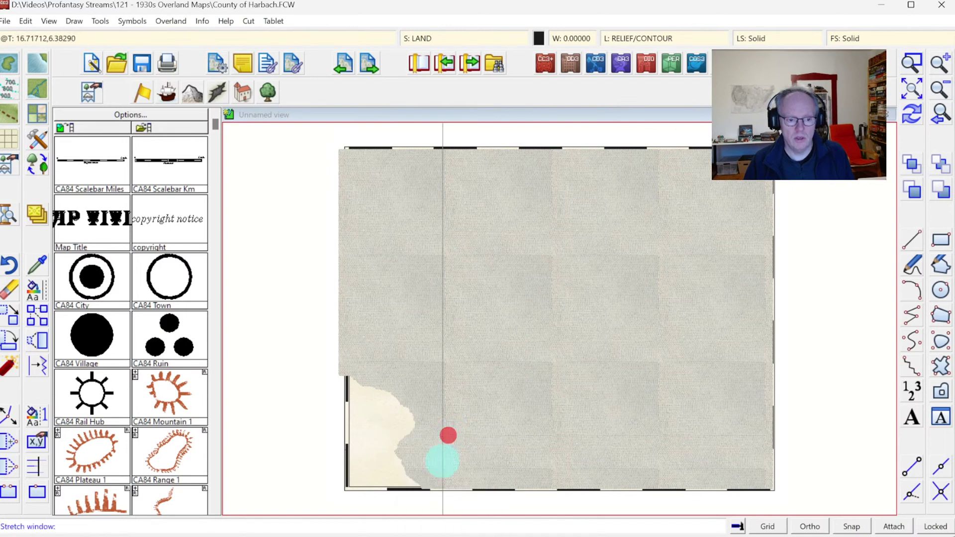
{"action": "left_click", "coordinate": [409, 498]}
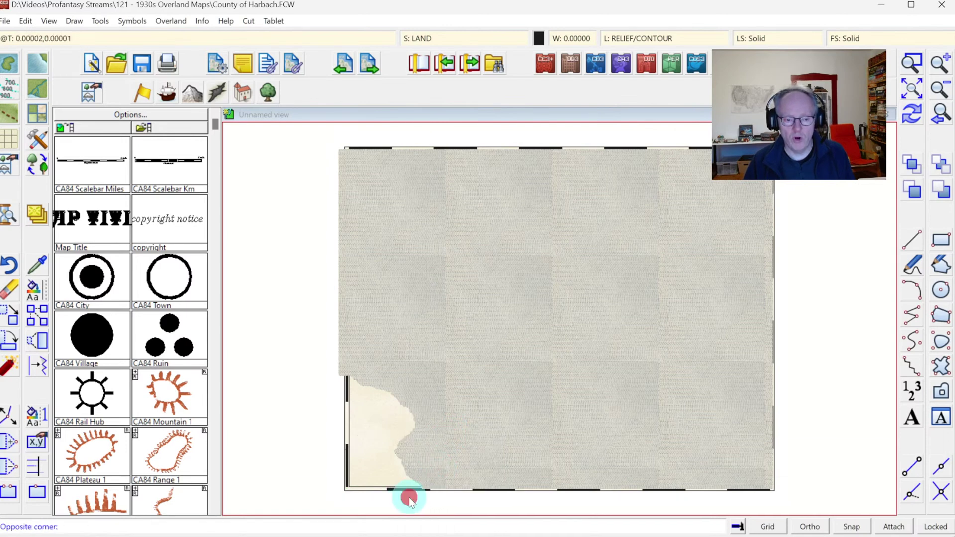
{"action": "left_click", "coordinate": [784, 487]}
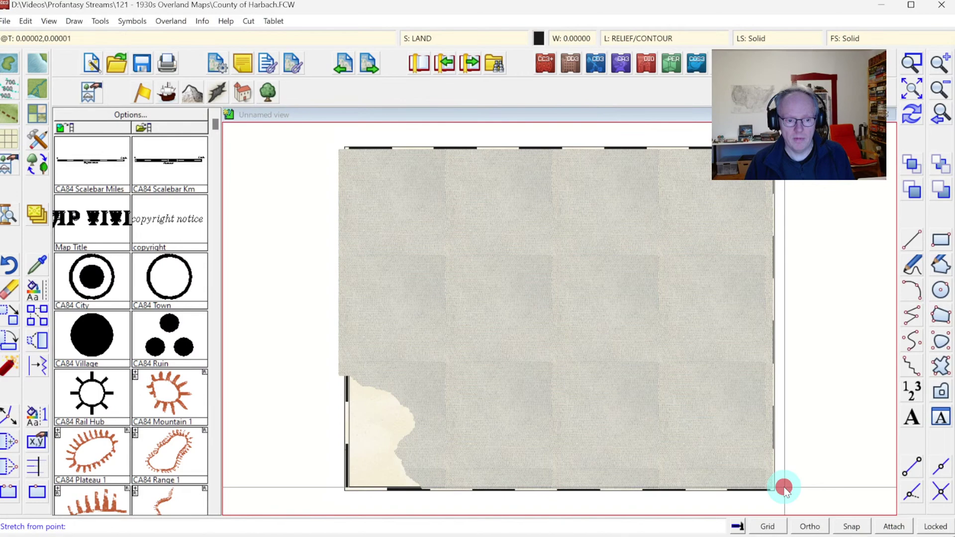
{"action": "left_click", "coordinate": [642, 488]}
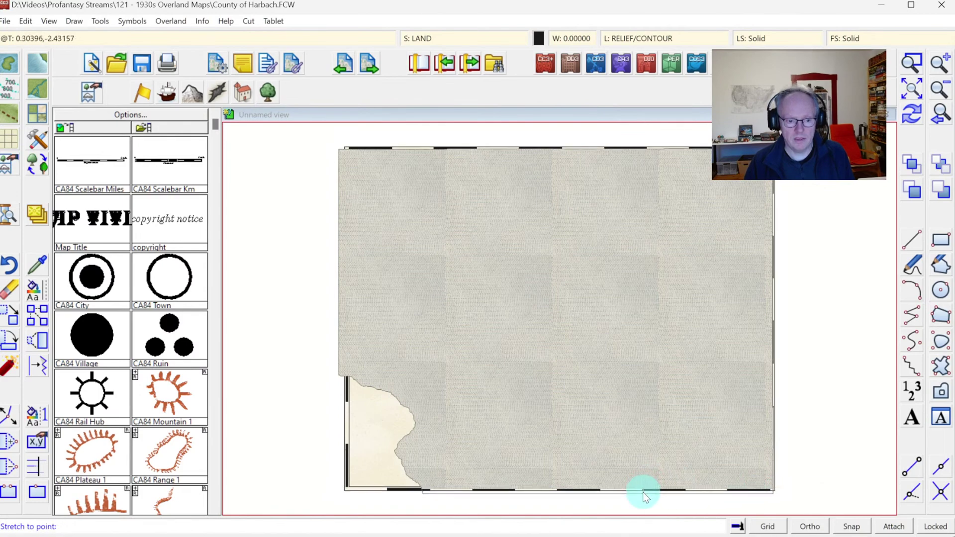
{"action": "left_click", "coordinate": [680, 492]}
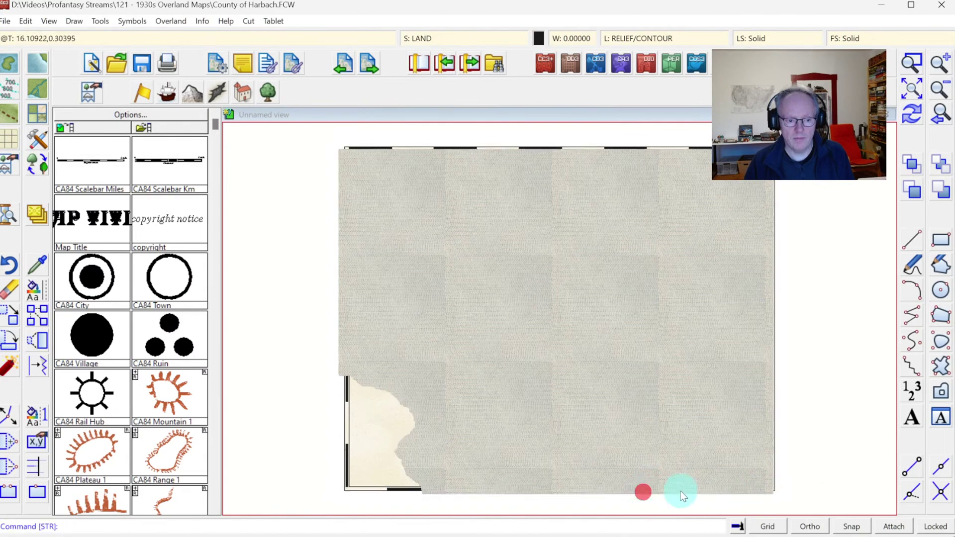
{"action": "left_click", "coordinate": [912, 113]}
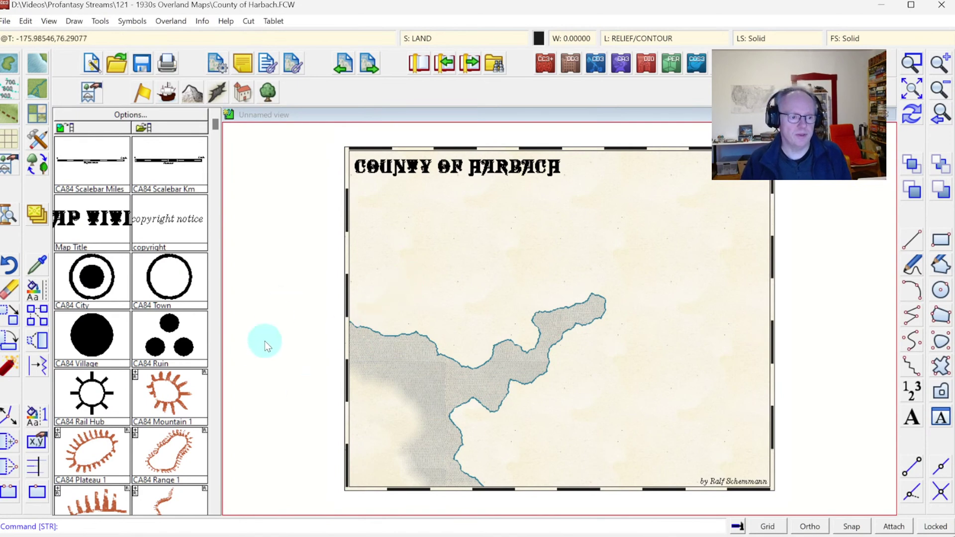
Step: Place a chain of seven CA84 Range 1 symbols across the land northwest of the sea inlet, running from northeast to southwest
{"action": "left_click", "coordinate": [217, 411]}
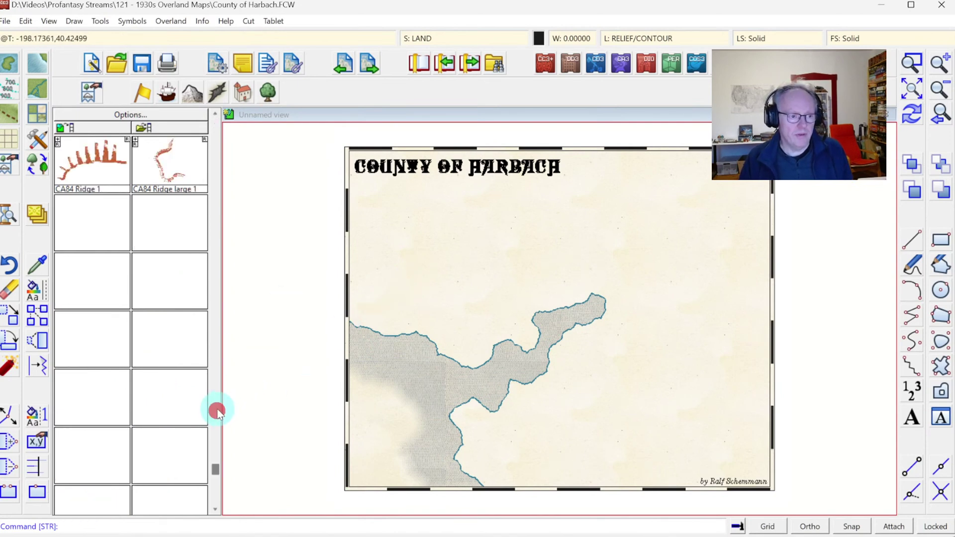
{"action": "left_click", "coordinate": [215, 130]}
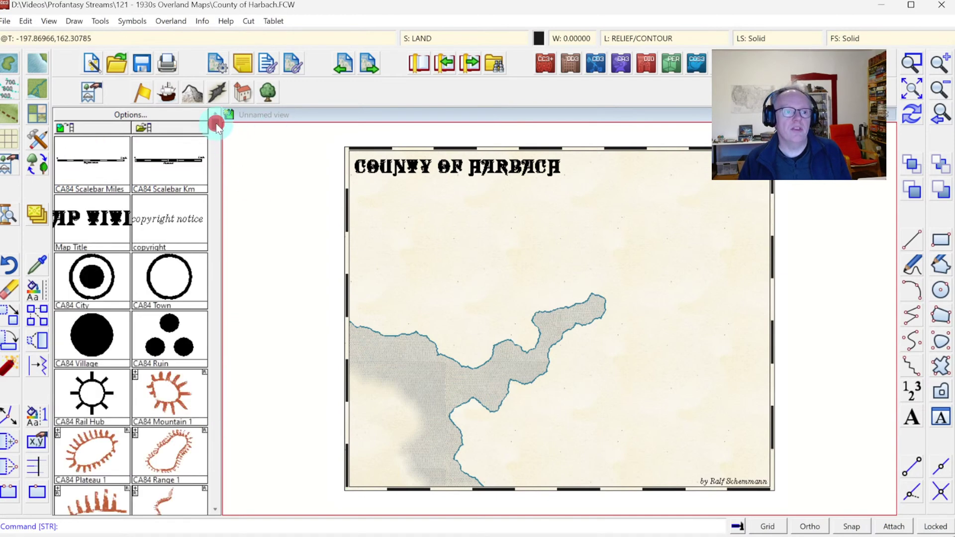
{"action": "left_click", "coordinate": [213, 312]}
{"action": "left_click", "coordinate": [215, 150]}
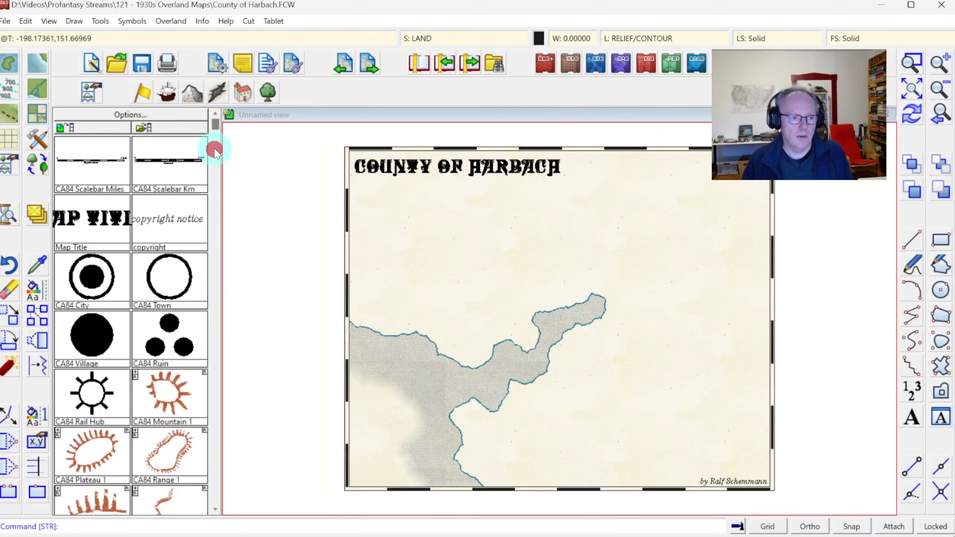
{"action": "left_click", "coordinate": [184, 438]}
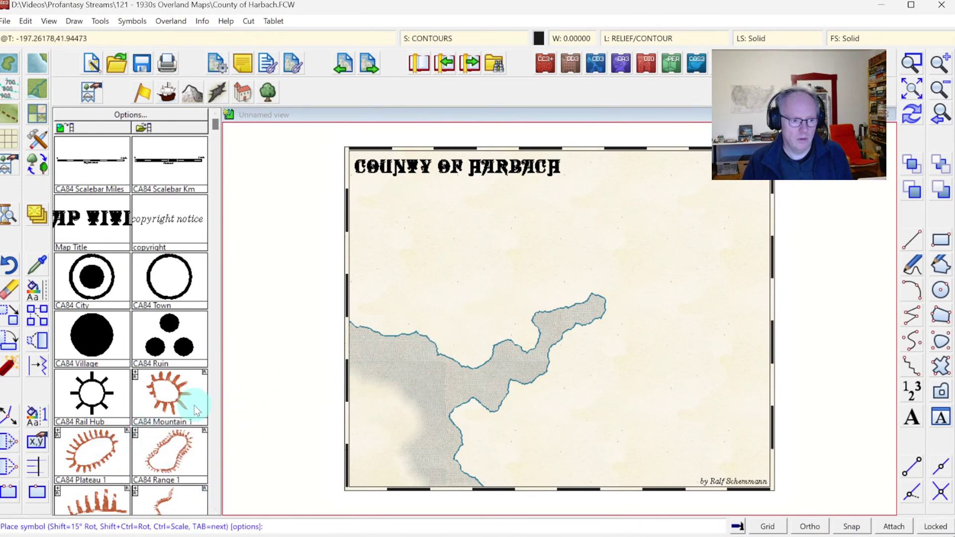
{"action": "left_click", "coordinate": [569, 271]}
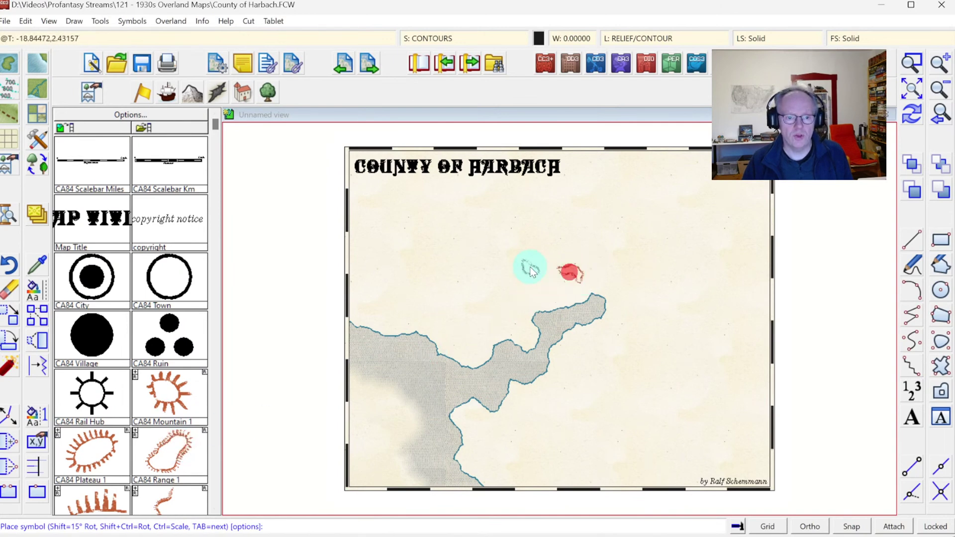
{"action": "left_click", "coordinate": [539, 262]}
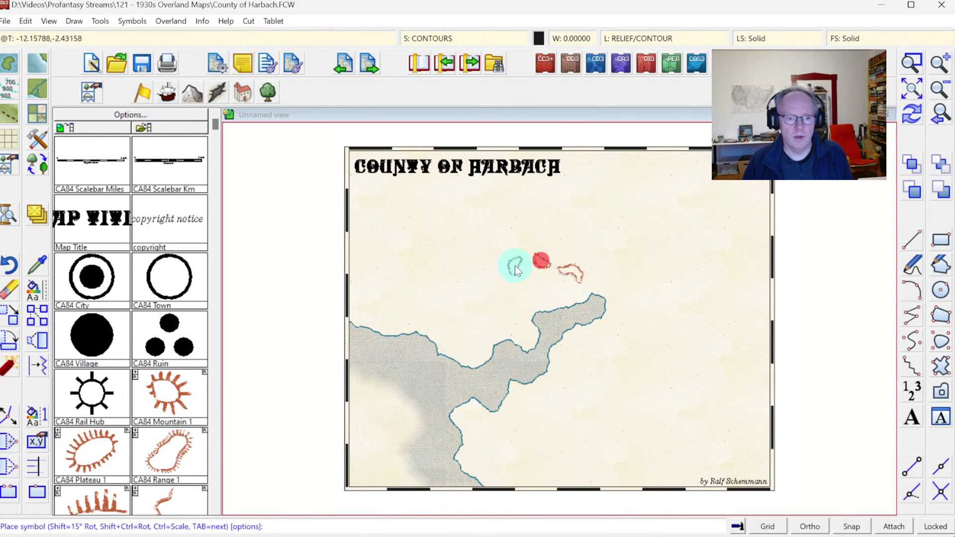
{"action": "left_click", "coordinate": [561, 250]}
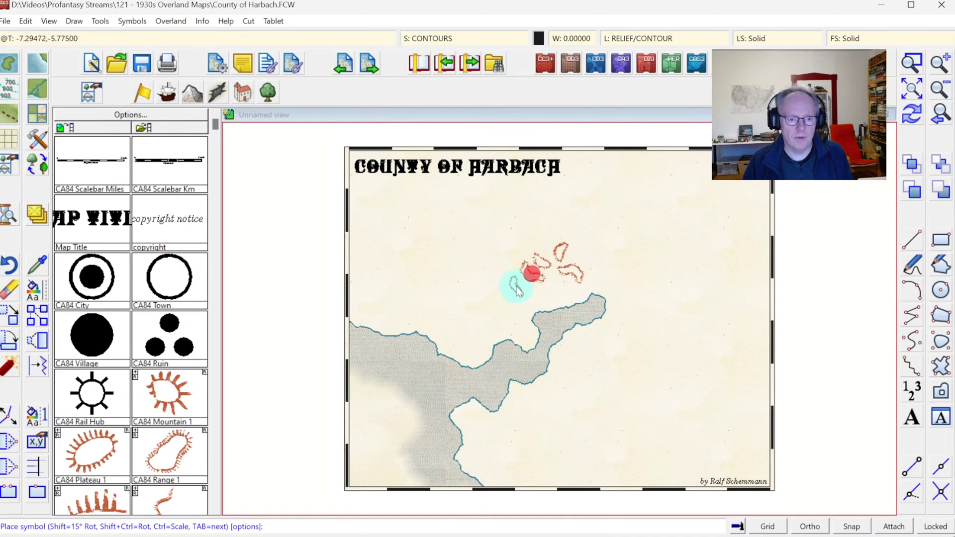
{"action": "left_click", "coordinate": [517, 286]}
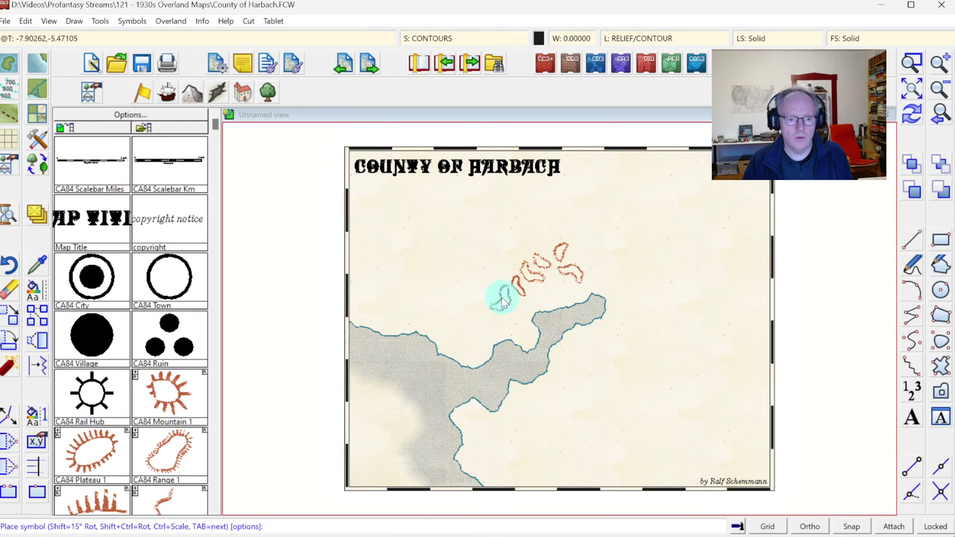
{"action": "left_click", "coordinate": [501, 298]}
{"action": "left_click", "coordinate": [482, 321]}
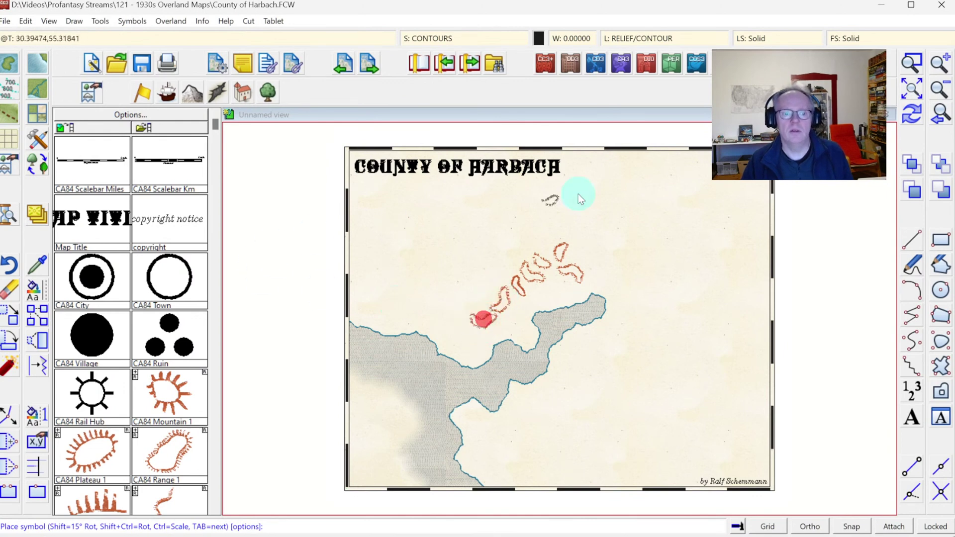
Step: Examine the chain of range symbols northwest of the inlet close up
{"action": "left_click", "coordinate": [912, 62]}
{"action": "left_click", "coordinate": [405, 253]}
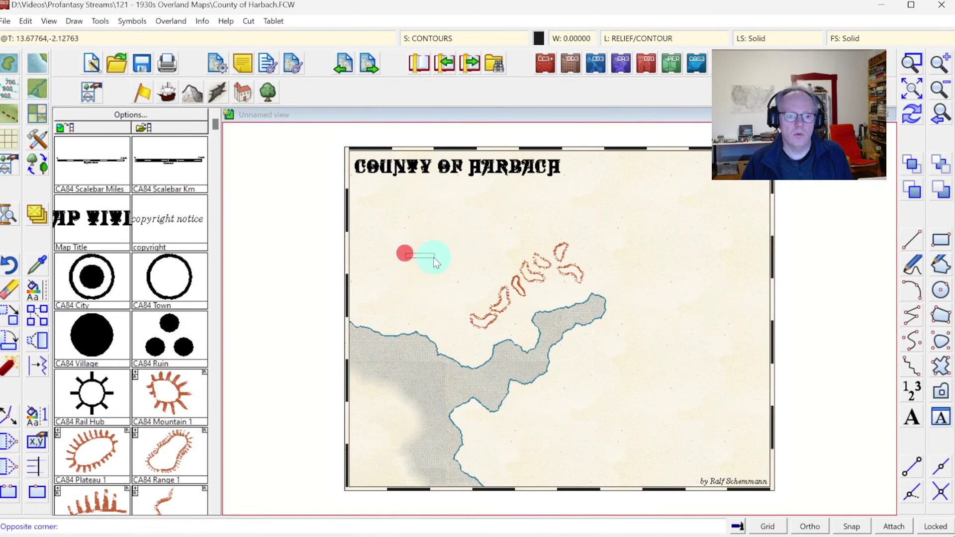
{"action": "left_click", "coordinate": [638, 381]}
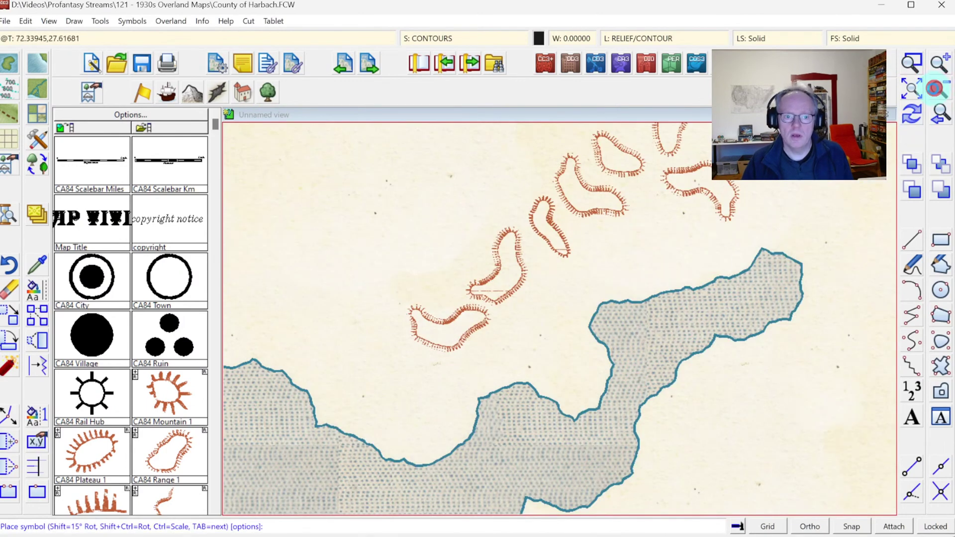
{"action": "left_click", "coordinate": [938, 88]}
{"action": "left_click", "coordinate": [912, 62]}
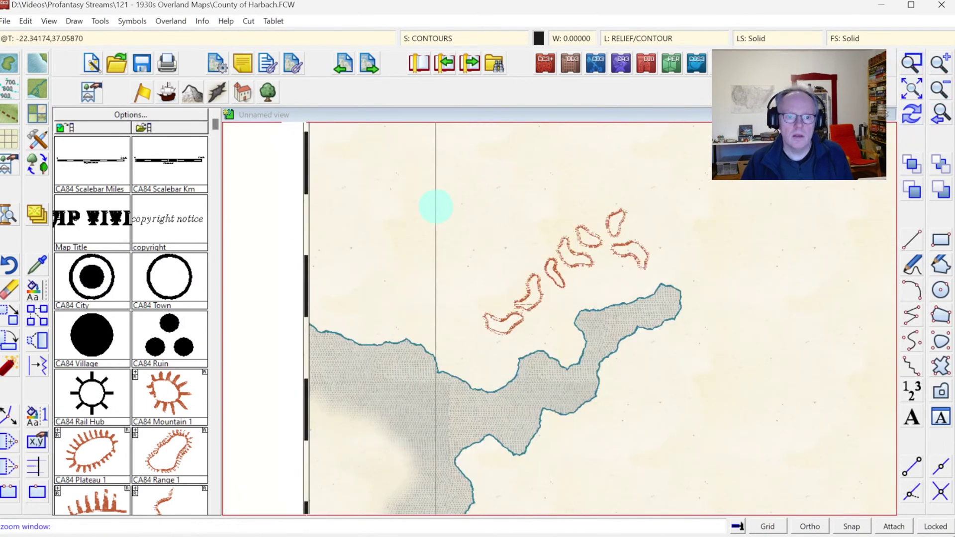
{"action": "left_click", "coordinate": [447, 221]}
{"action": "key", "text": "Escape"}
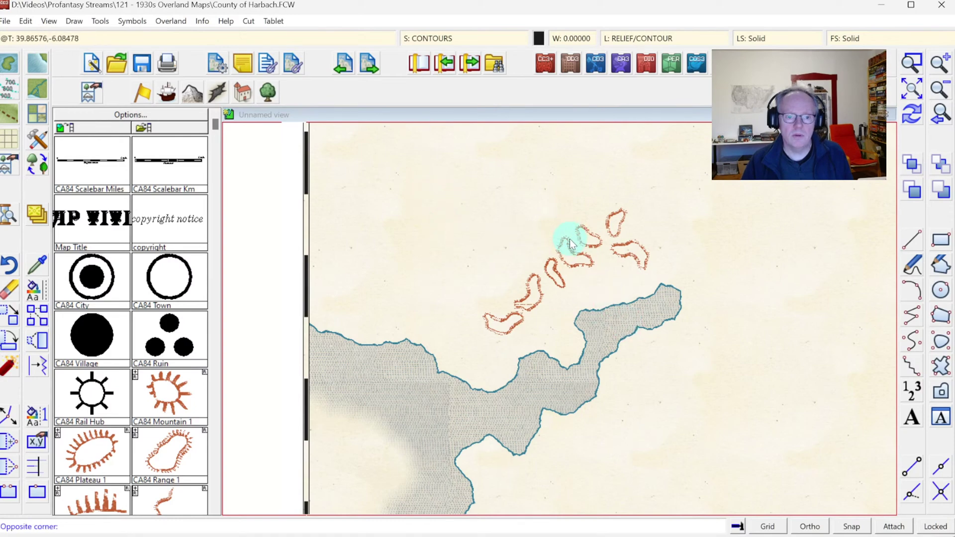
{"action": "left_click", "coordinate": [912, 62]}
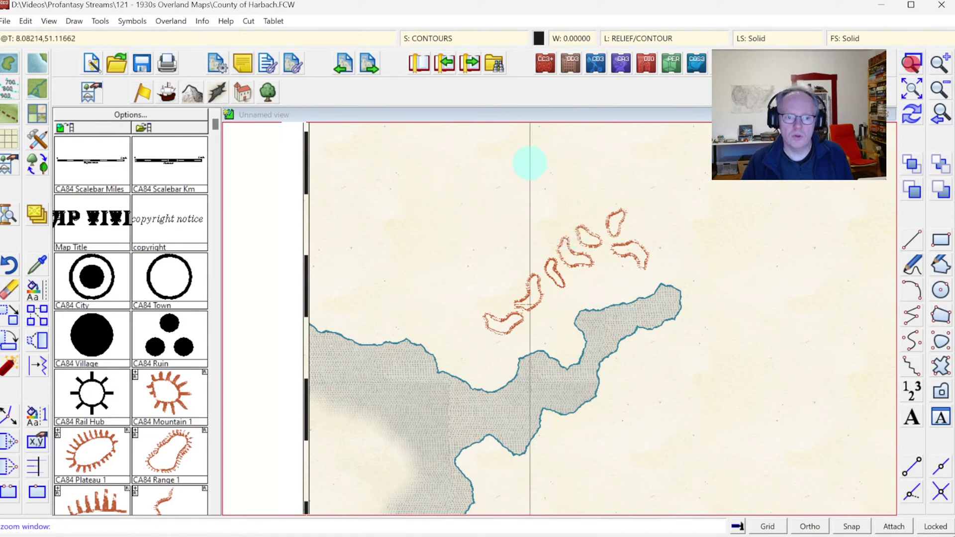
{"action": "left_click", "coordinate": [411, 176]}
{"action": "left_click", "coordinate": [701, 405]}
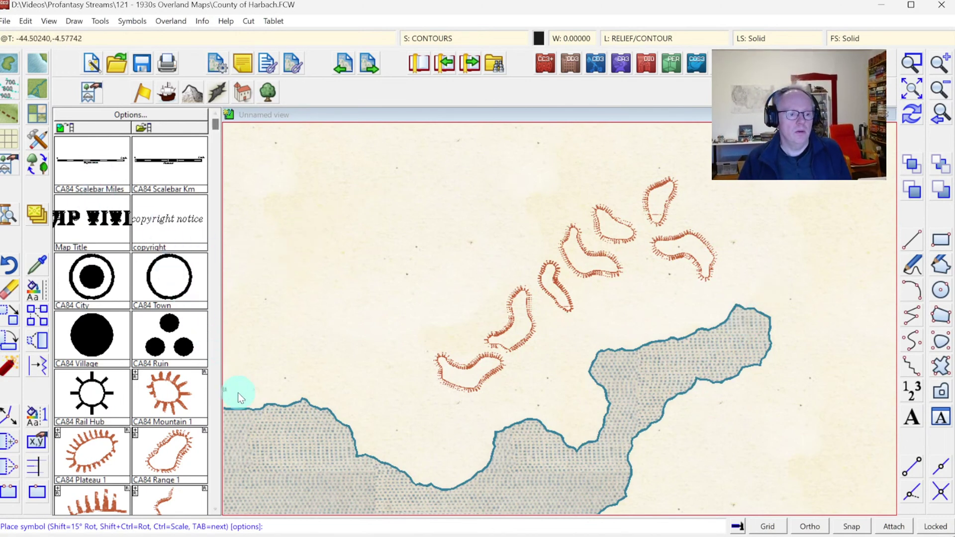
Step: Draw a smooth polygon enclosing the whole chain of range symbols with the Contour, Default Closed drawing tool
{"action": "left_click", "coordinate": [42, 145]}
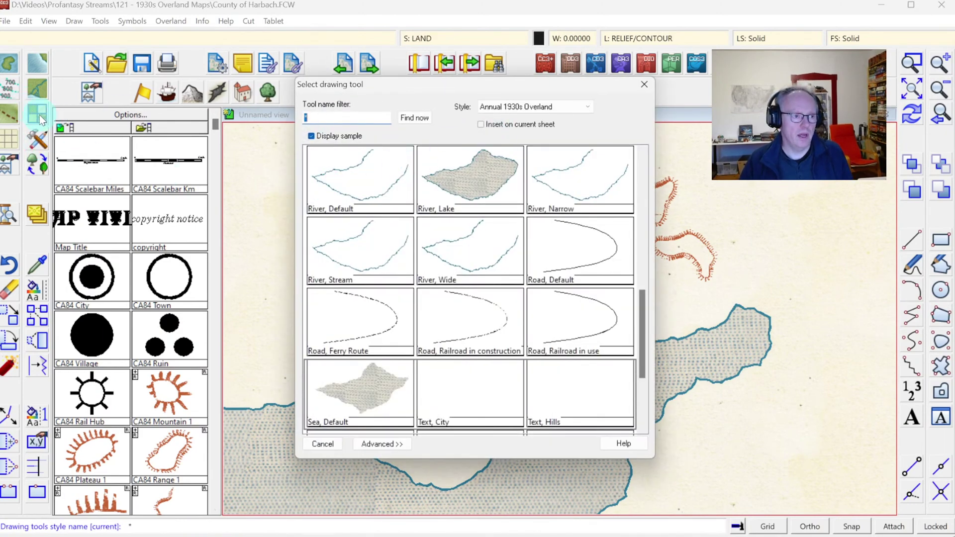
{"action": "left_click", "coordinate": [13, 88]}
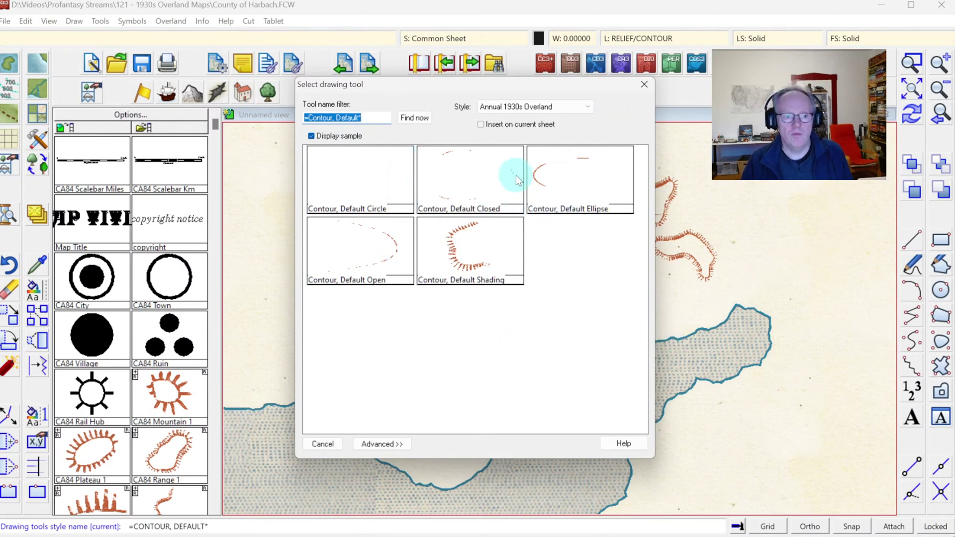
{"action": "left_click", "coordinate": [464, 178]}
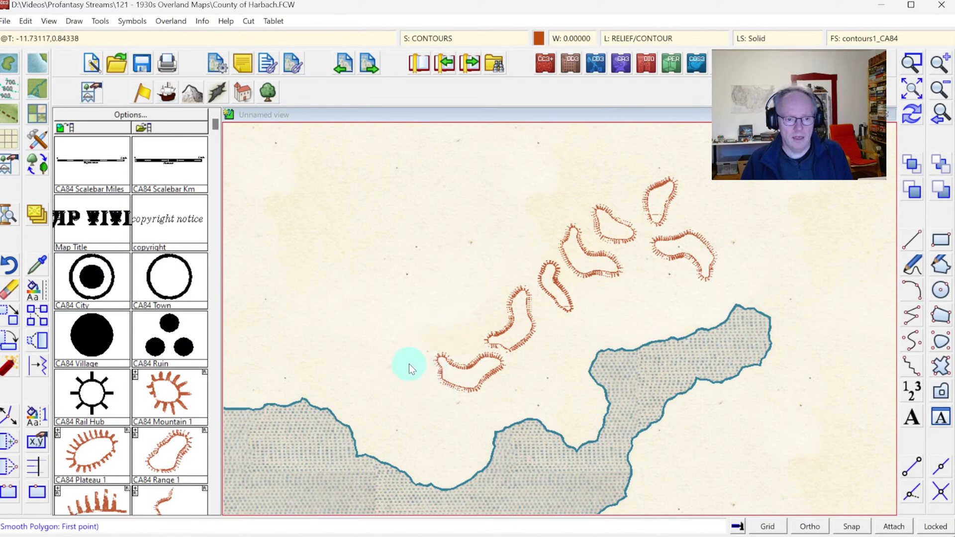
{"action": "left_click", "coordinate": [423, 378]}
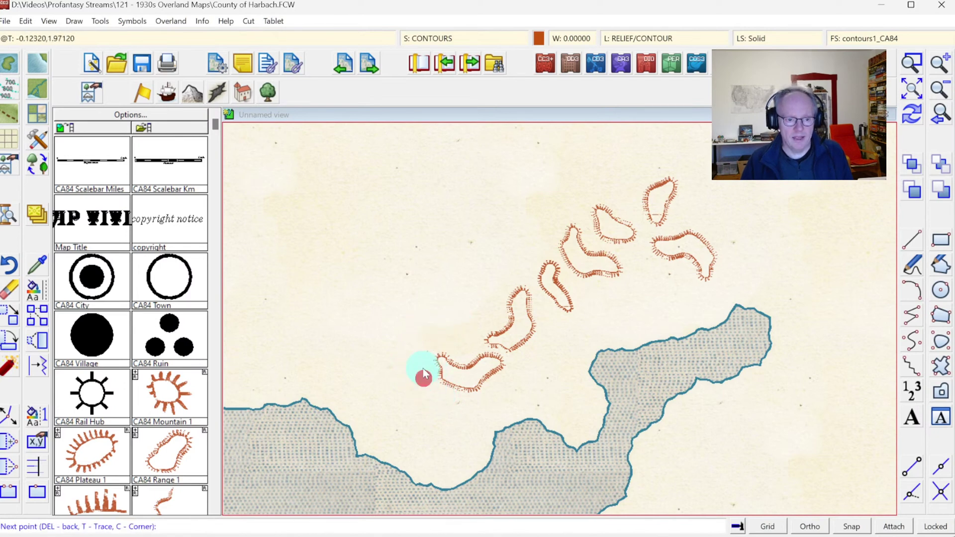
{"action": "left_click", "coordinate": [447, 339]}
{"action": "left_click", "coordinate": [474, 318]}
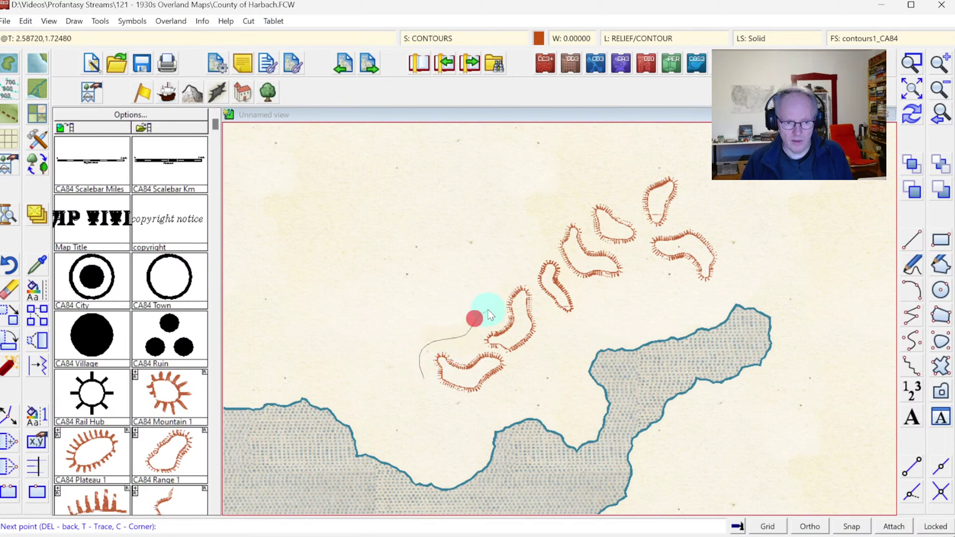
{"action": "left_click", "coordinate": [491, 310]}
{"action": "left_click", "coordinate": [499, 268]}
{"action": "left_click", "coordinate": [521, 253]}
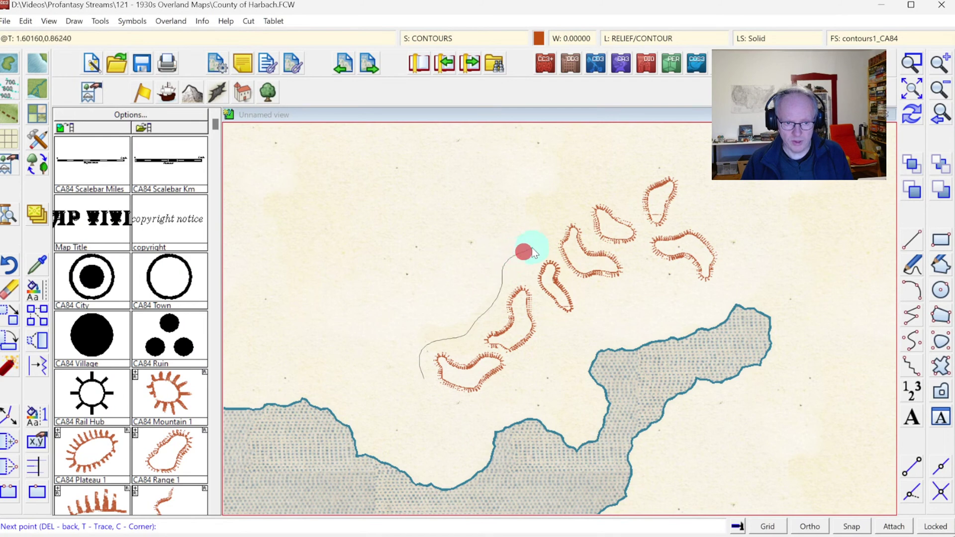
{"action": "left_click", "coordinate": [533, 248]}
{"action": "left_click", "coordinate": [552, 219]}
{"action": "left_click", "coordinate": [563, 204]}
{"action": "left_click", "coordinate": [589, 178]}
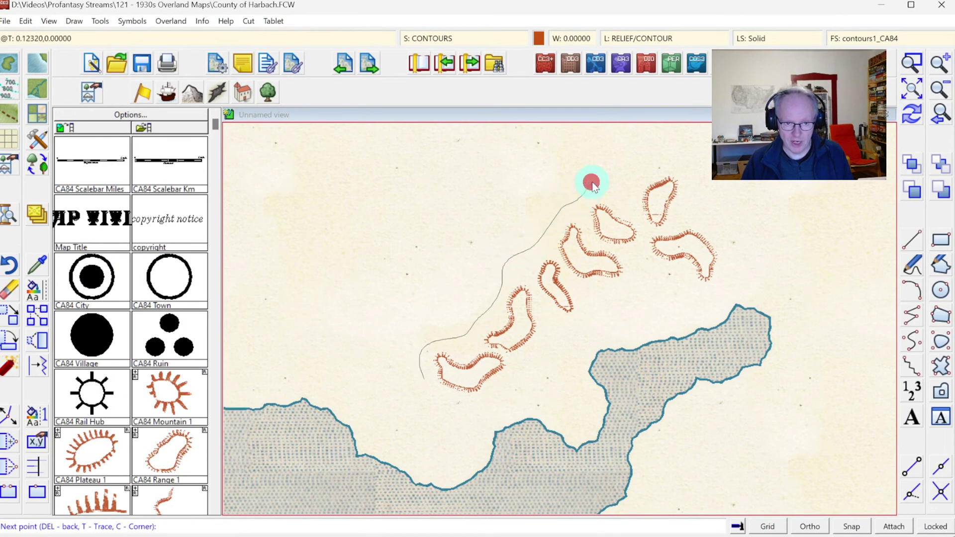
{"action": "left_click", "coordinate": [608, 186]}
{"action": "left_click", "coordinate": [620, 187]}
{"action": "left_click", "coordinate": [644, 163]}
{"action": "left_click", "coordinate": [661, 157]}
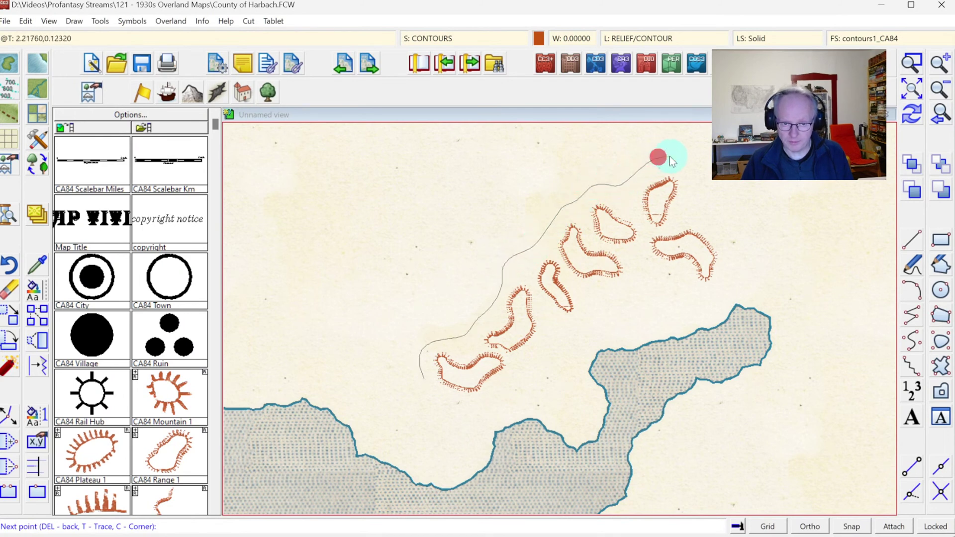
{"action": "left_click", "coordinate": [691, 166]}
{"action": "left_click", "coordinate": [694, 180]}
{"action": "left_click", "coordinate": [688, 195]}
{"action": "left_click", "coordinate": [691, 209]}
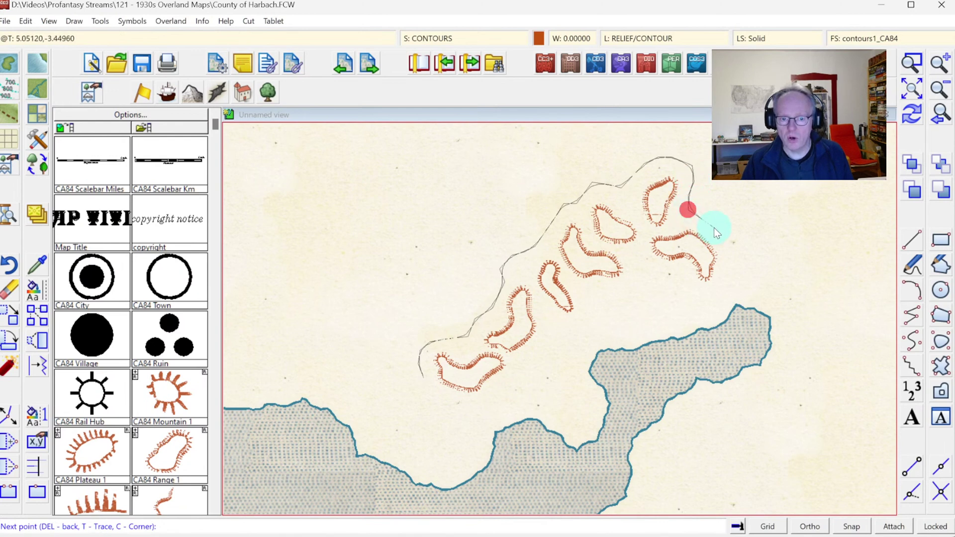
{"action": "left_click", "coordinate": [731, 245]}
{"action": "left_click", "coordinate": [733, 265]}
{"action": "left_click", "coordinate": [722, 282]}
{"action": "left_click", "coordinate": [709, 292]}
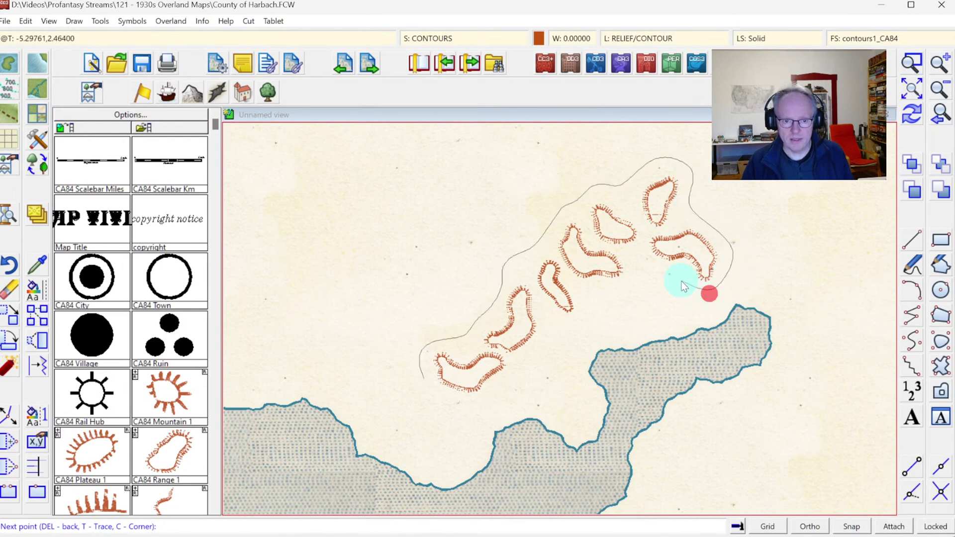
{"action": "left_click", "coordinate": [677, 276]}
{"action": "left_click", "coordinate": [638, 268]}
{"action": "left_click", "coordinate": [629, 283]}
{"action": "left_click", "coordinate": [621, 294]}
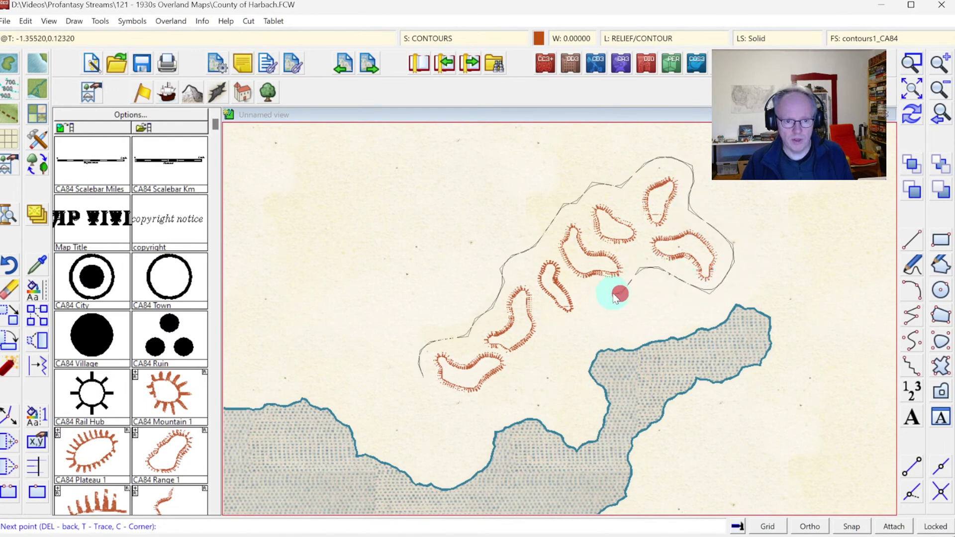
{"action": "left_click", "coordinate": [597, 293]}
{"action": "left_click", "coordinate": [591, 308]}
{"action": "left_click", "coordinate": [575, 325]}
{"action": "left_click", "coordinate": [553, 331]}
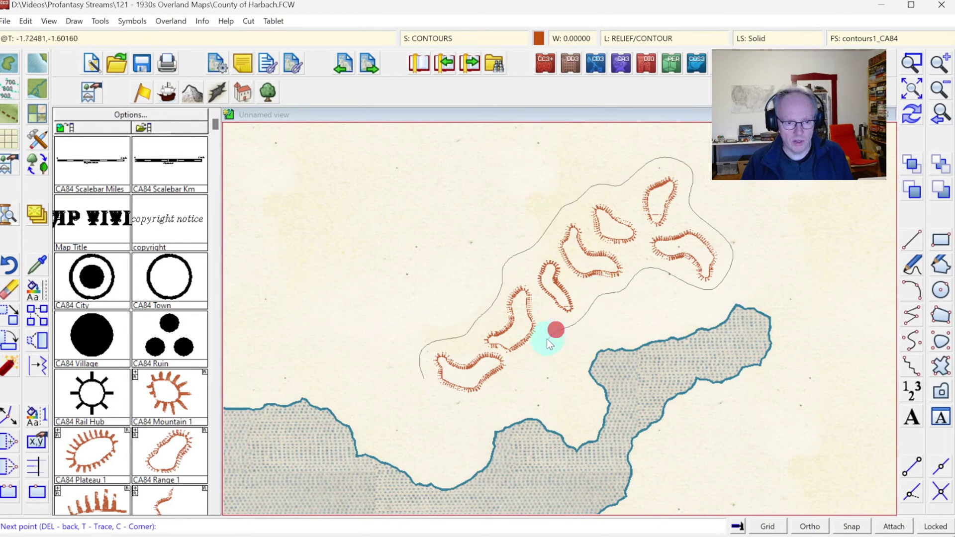
{"action": "left_click", "coordinate": [544, 342]}
{"action": "left_click", "coordinate": [499, 392]}
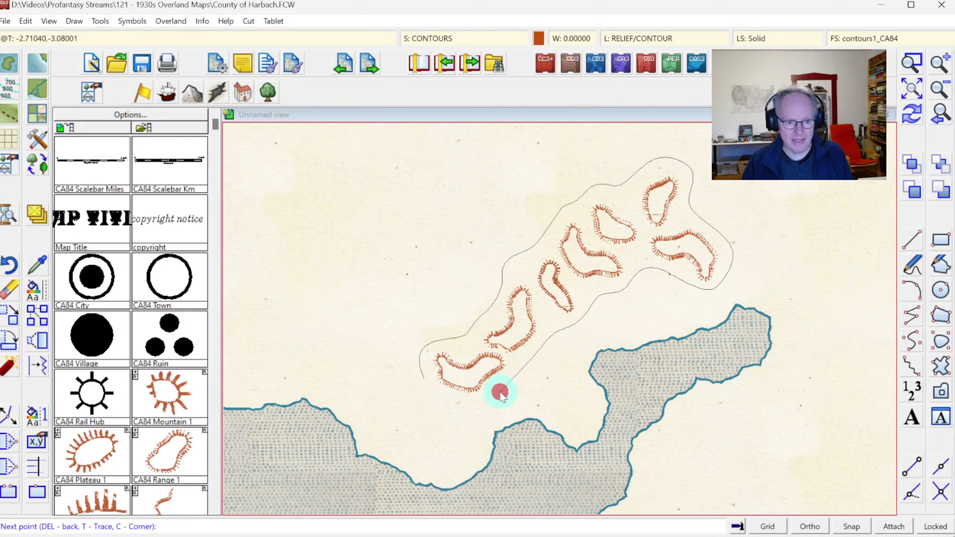
{"action": "left_click", "coordinate": [476, 403]}
{"action": "left_click", "coordinate": [434, 397]}
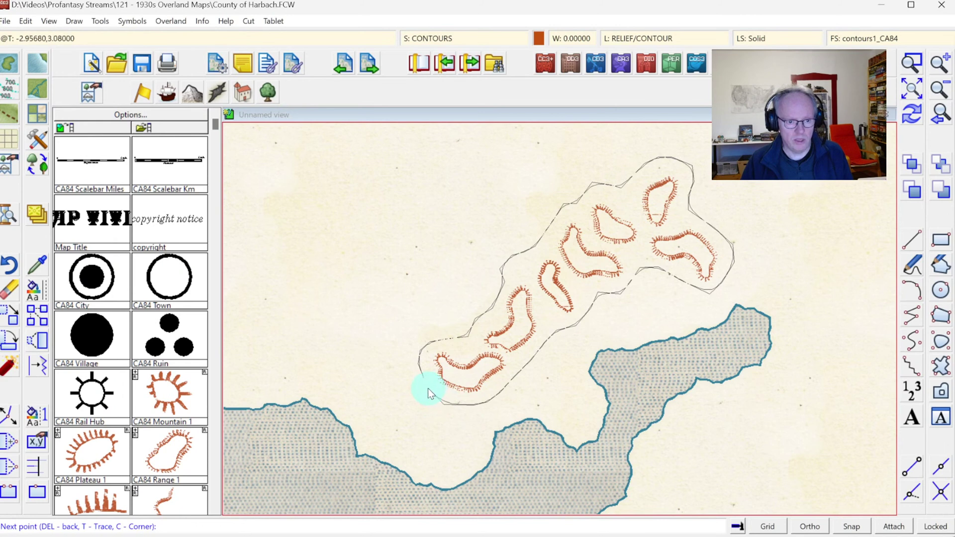
{"action": "right_click", "coordinate": [428, 388]}
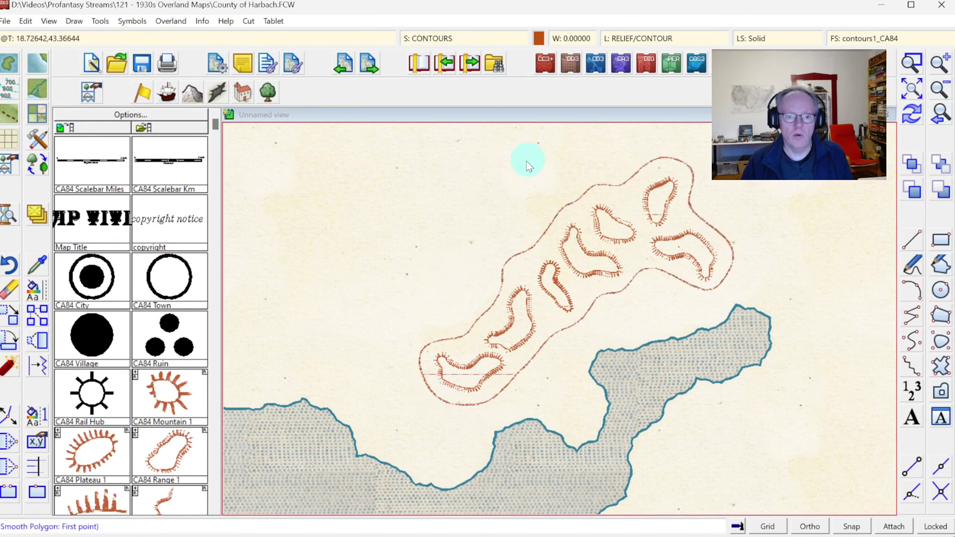
Step: Examine the contour line around the southwesternmost range symbol close up
{"action": "left_click", "coordinate": [916, 64]}
{"action": "left_click", "coordinate": [411, 327]}
{"action": "left_click", "coordinate": [545, 428]}
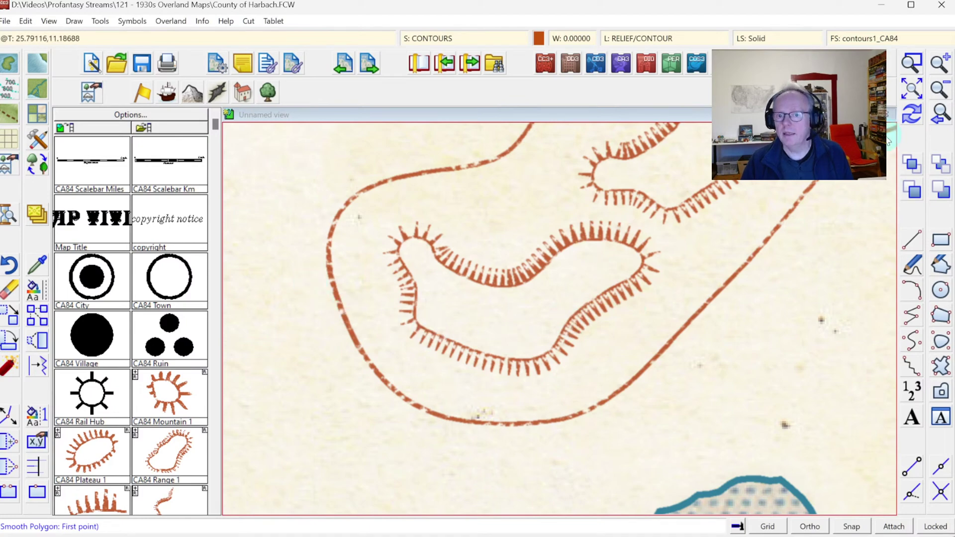
{"action": "left_click", "coordinate": [941, 115]}
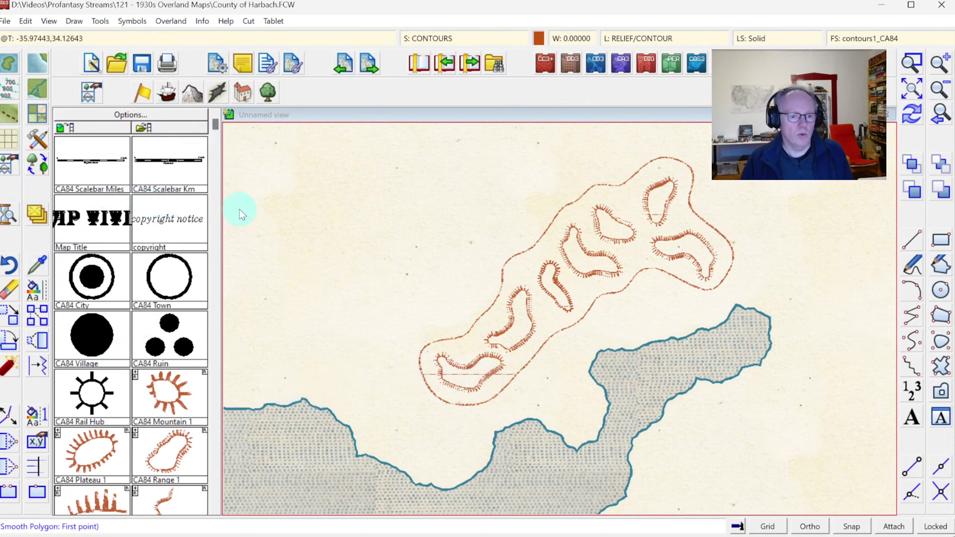
Step: Start the Contour, Default Shading tool and load the CA84 Ridge.esc settings from ProgramData\CC3Plus\System\Fillers on Data (D:)
{"action": "left_click", "coordinate": [13, 88]}
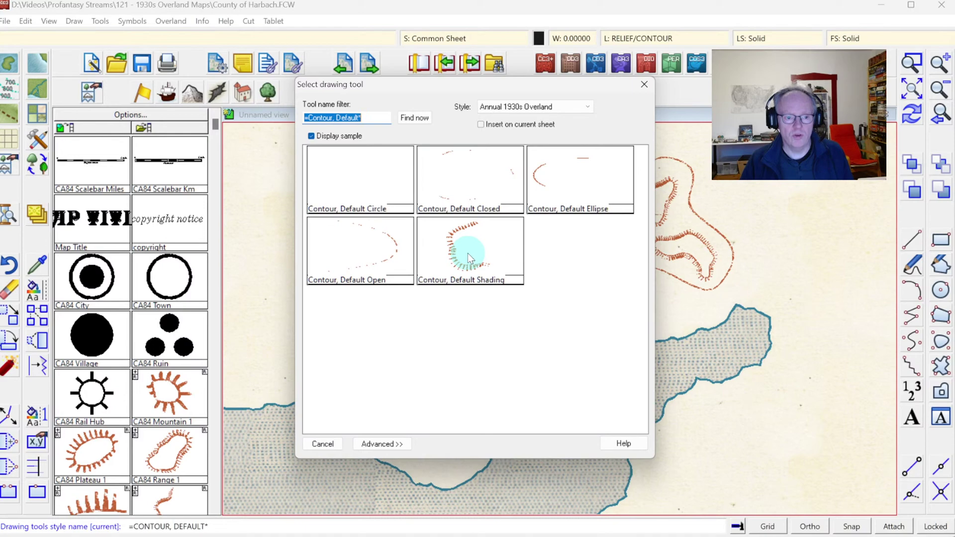
{"action": "double_click", "coordinate": [467, 252]}
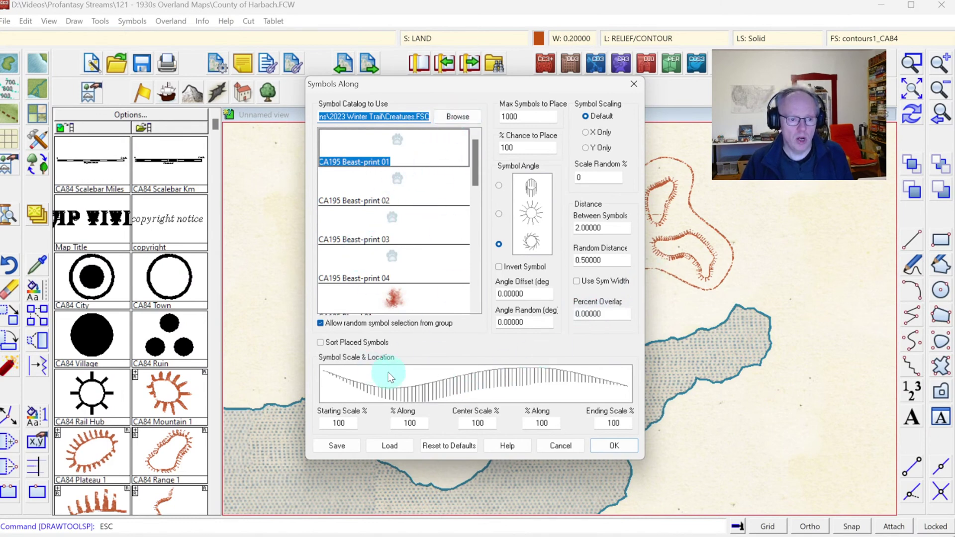
{"action": "left_click", "coordinate": [390, 445]}
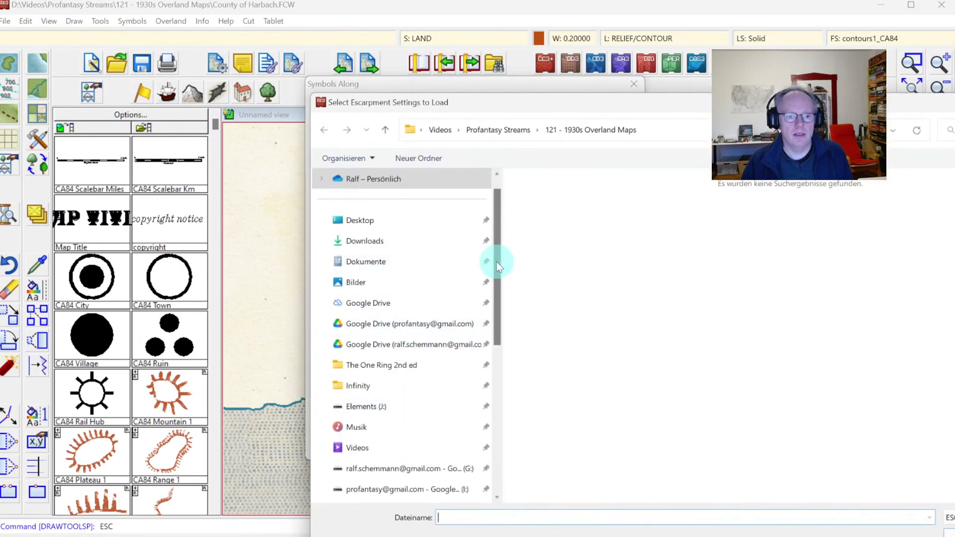
{"action": "left_click_drag", "start_coordinate": [499, 245], "coordinate": [504, 207]}
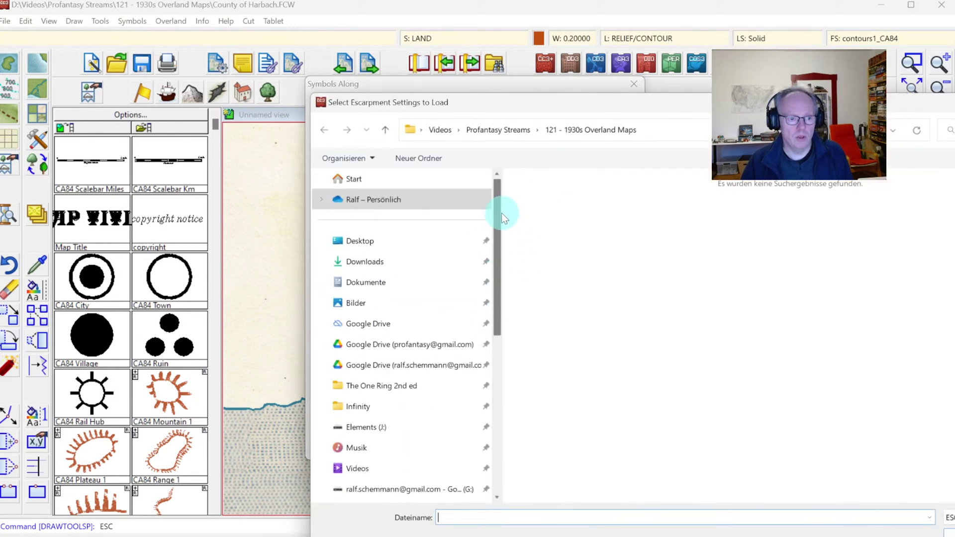
{"action": "left_click", "coordinate": [497, 350]}
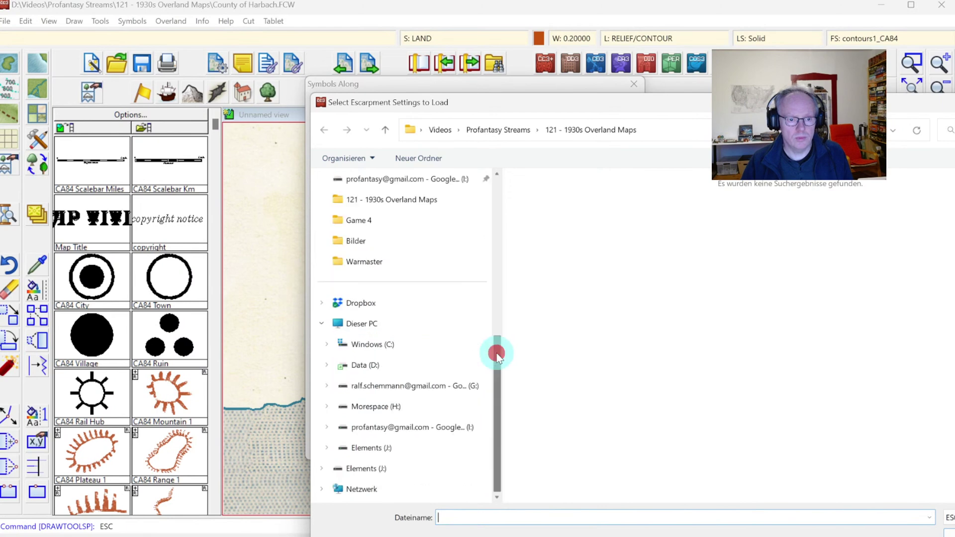
{"action": "left_click", "coordinate": [389, 367]}
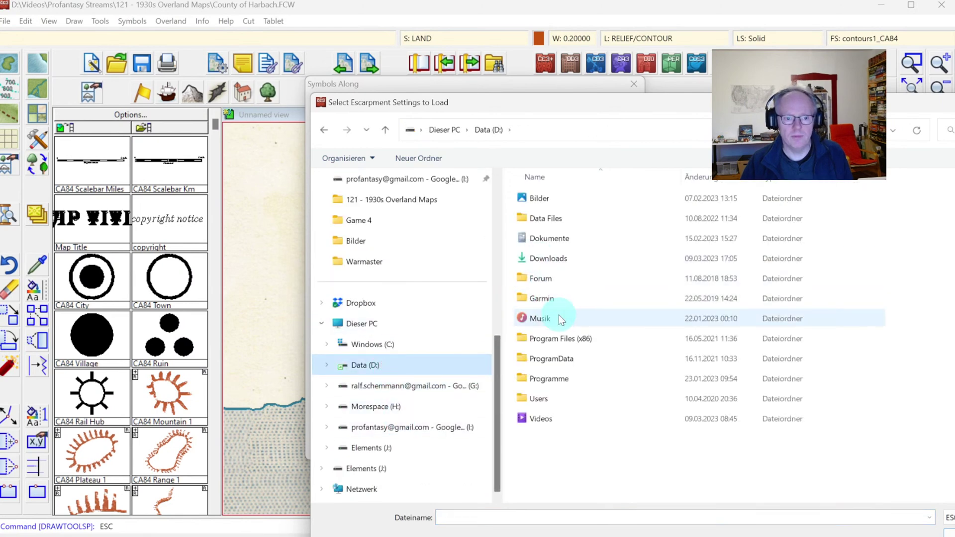
{"action": "left_click", "coordinate": [562, 355]}
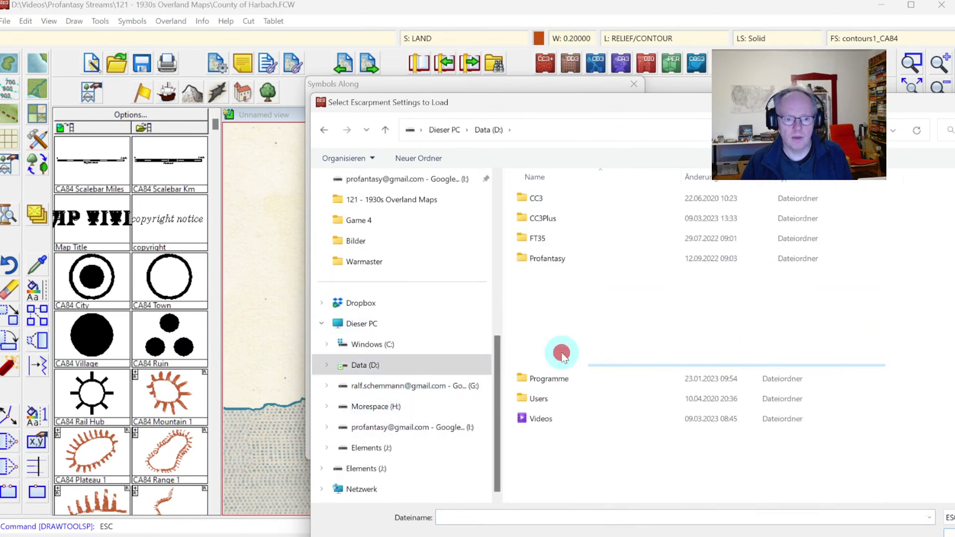
{"action": "double_click", "coordinate": [544, 218]}
{"action": "scroll", "coordinate": [567, 349], "scroll_direction": "down", "scroll_amount": 3}
{"action": "double_click", "coordinate": [551, 393]}
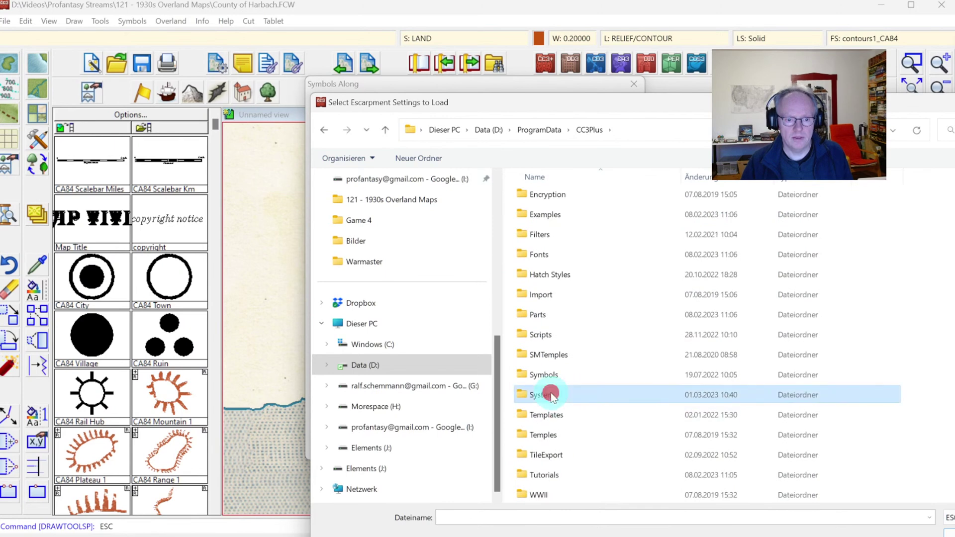
{"action": "double_click", "coordinate": [550, 298]}
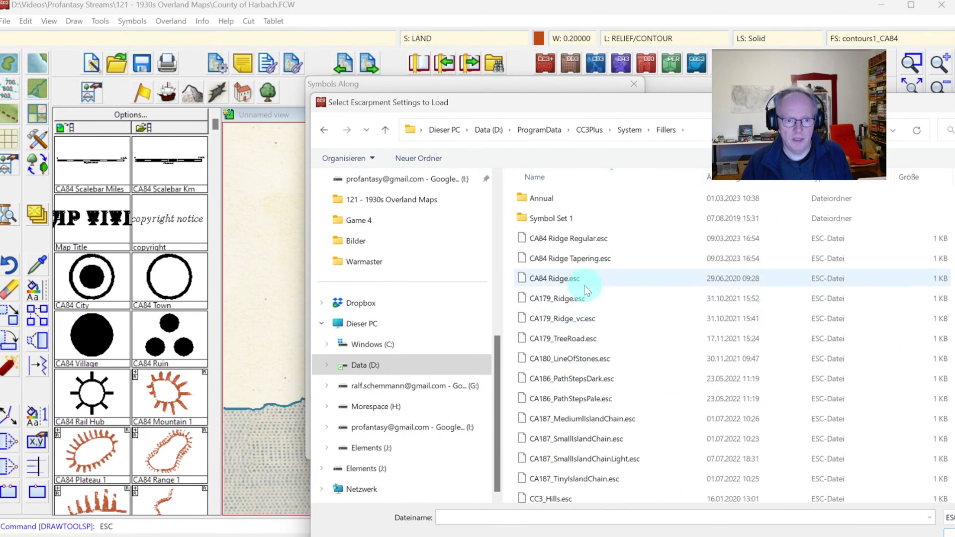
{"action": "double_click", "coordinate": [545, 276]}
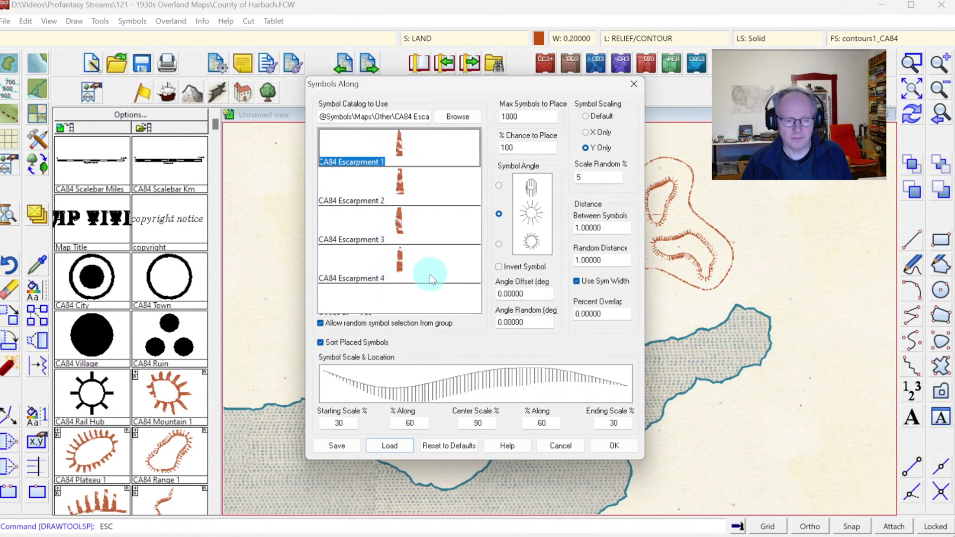
Step: Apply the loaded ridge shading along the contour enclosing the range chain and inspect it close up
{"action": "left_click", "coordinate": [603, 446]}
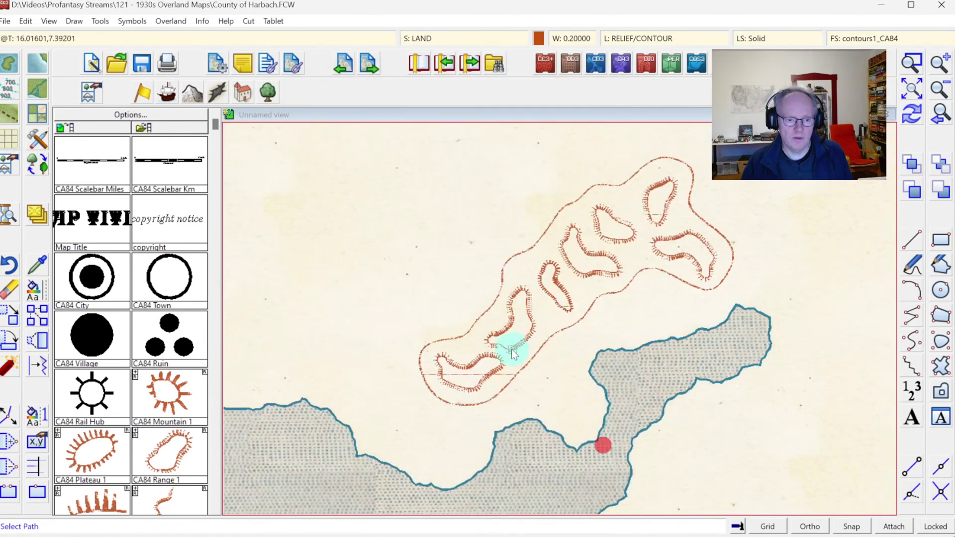
{"action": "left_click", "coordinate": [467, 331]}
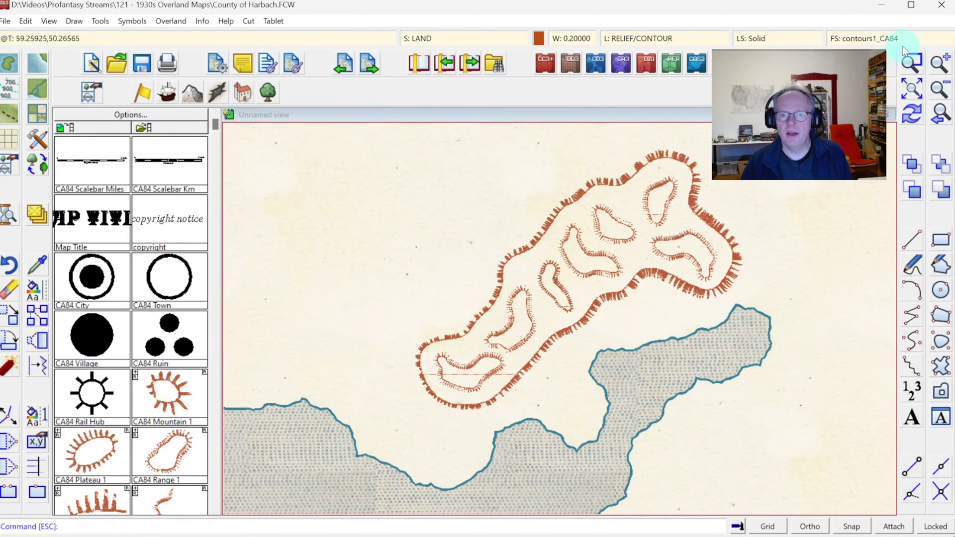
{"action": "left_click", "coordinate": [911, 61]}
{"action": "left_click", "coordinate": [388, 135]}
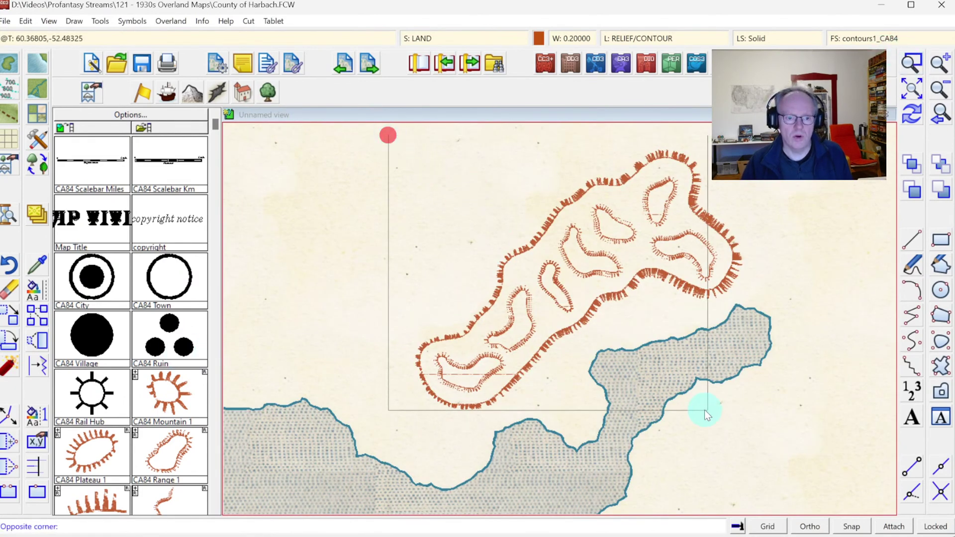
{"action": "left_click", "coordinate": [744, 425]}
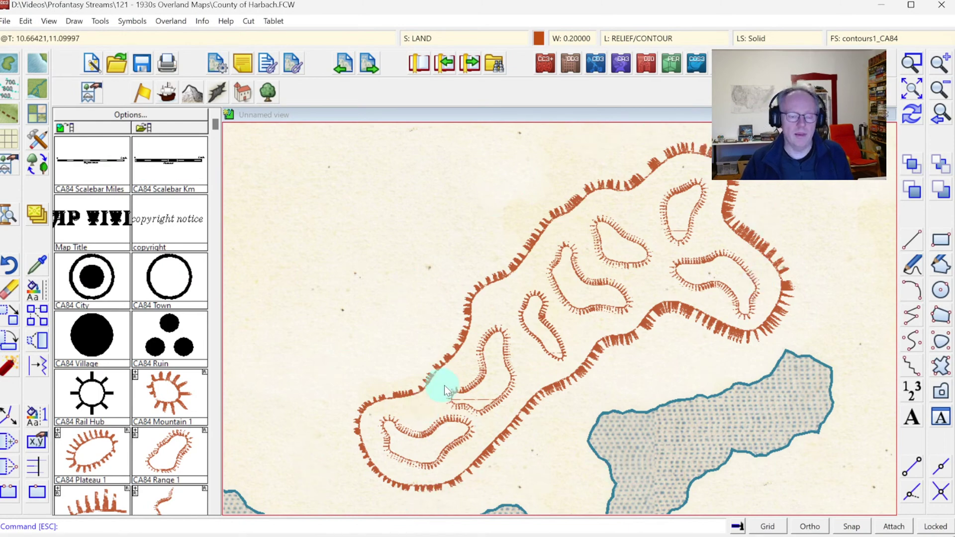
Step: Undo the ridge shading along the contour enclosing the range chain
{"action": "left_click", "coordinate": [26, 21]}
{"action": "left_click", "coordinate": [35, 37]}
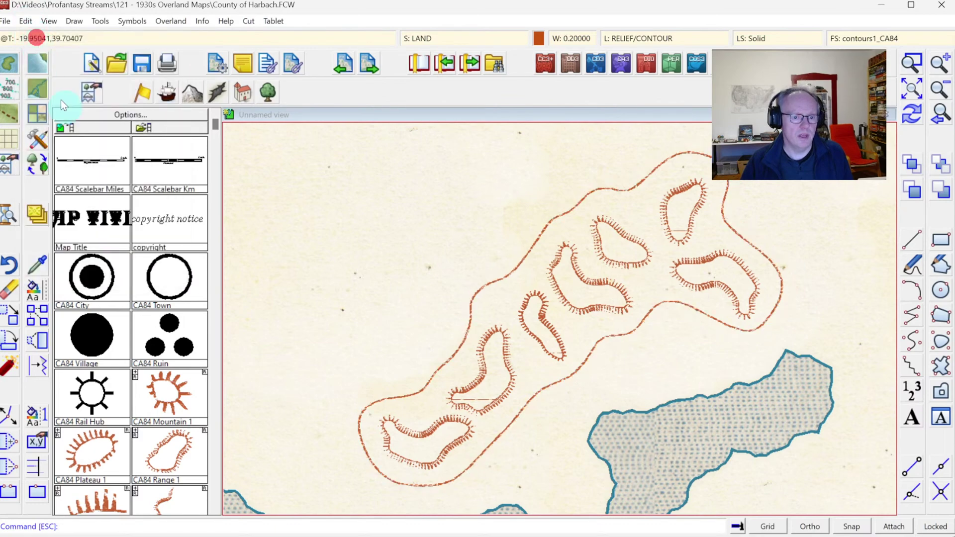
Step: Draw an irregular smooth closed contour northwest of the range chain with the Contour, Default Closed tool
{"action": "left_click", "coordinate": [37, 141]}
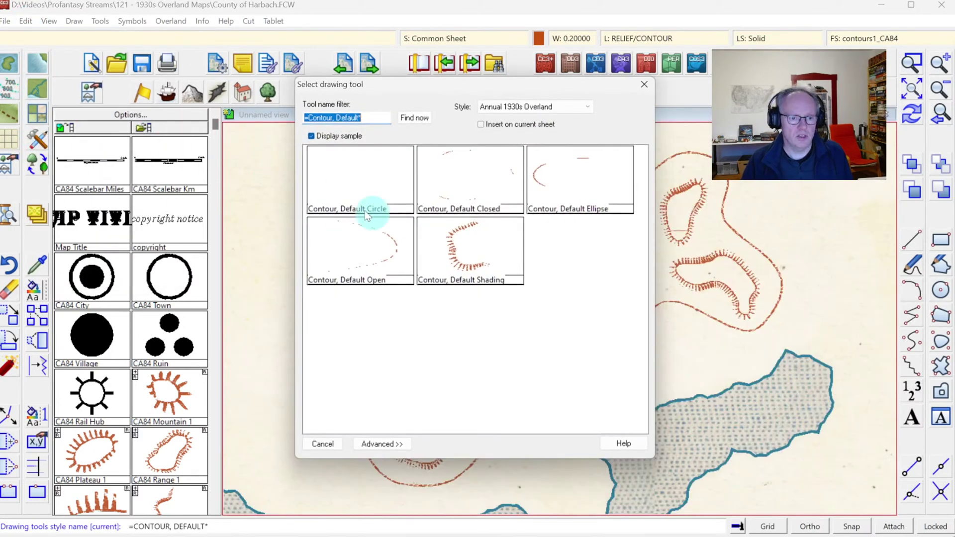
{"action": "left_click", "coordinate": [449, 180]}
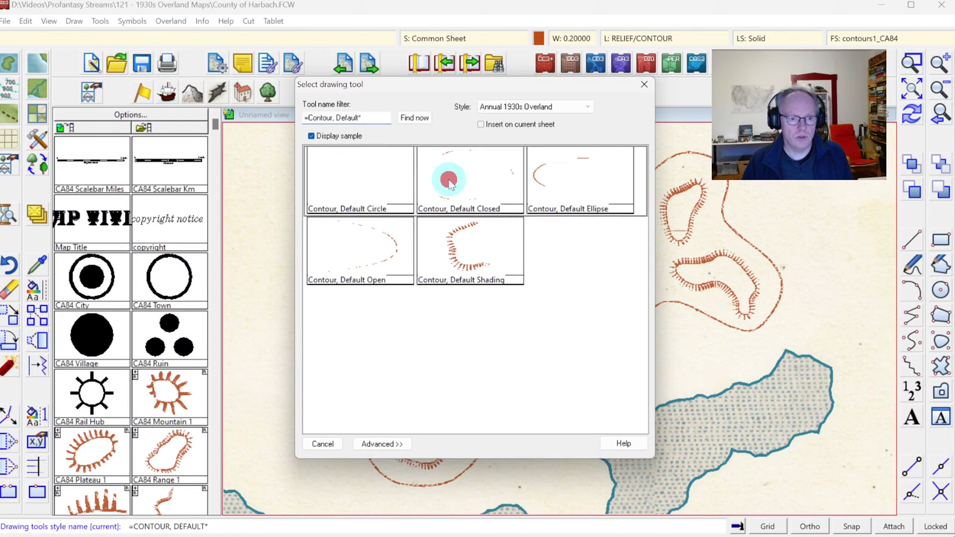
{"action": "left_click", "coordinate": [321, 313]}
{"action": "left_click", "coordinate": [353, 331]}
{"action": "left_click", "coordinate": [396, 314]}
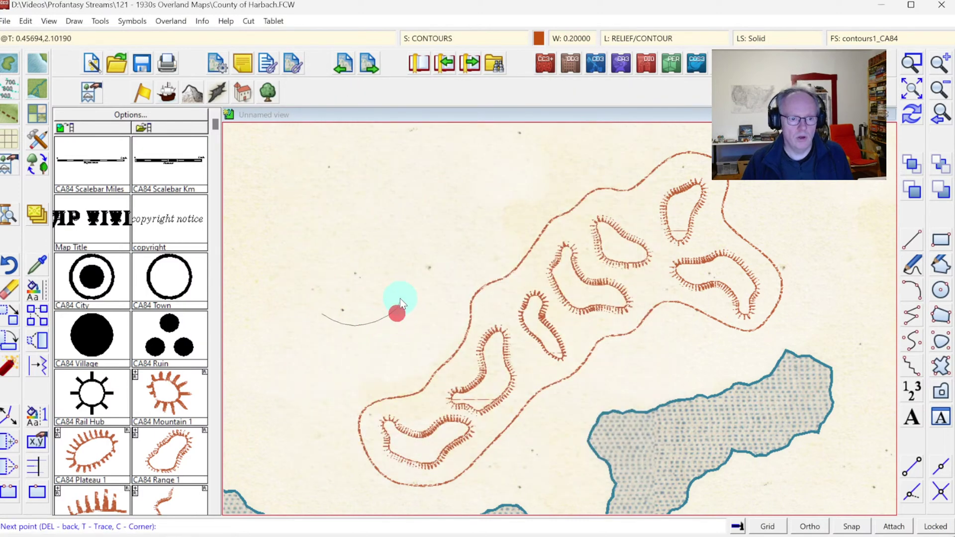
{"action": "left_click", "coordinate": [384, 273]}
{"action": "left_click", "coordinate": [418, 239]}
{"action": "left_click", "coordinate": [440, 215]}
{"action": "left_click", "coordinate": [413, 180]}
{"action": "left_click", "coordinate": [354, 176]}
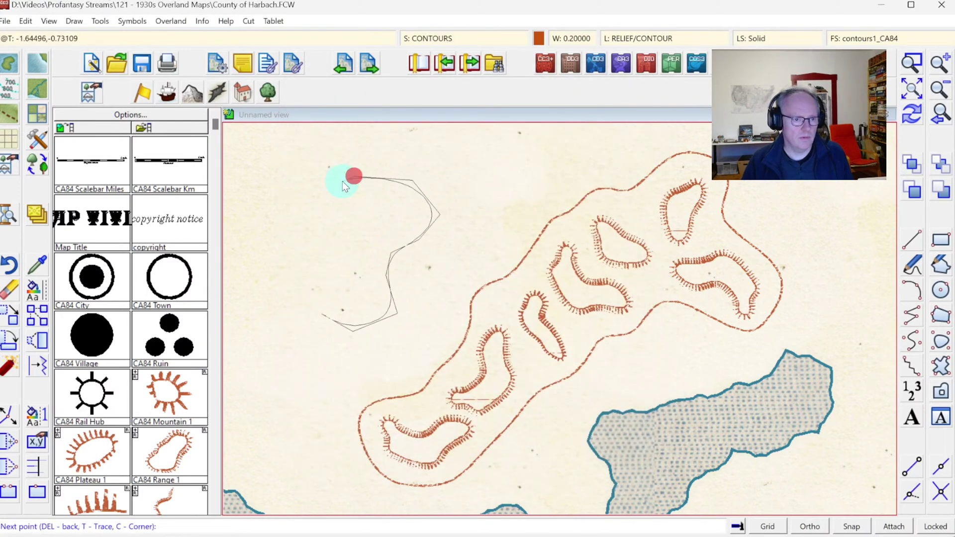
{"action": "left_click", "coordinate": [329, 198]}
{"action": "left_click", "coordinate": [324, 232]}
{"action": "left_click", "coordinate": [272, 256]}
{"action": "left_click", "coordinate": [280, 296]}
{"action": "right_click", "coordinate": [306, 303]}
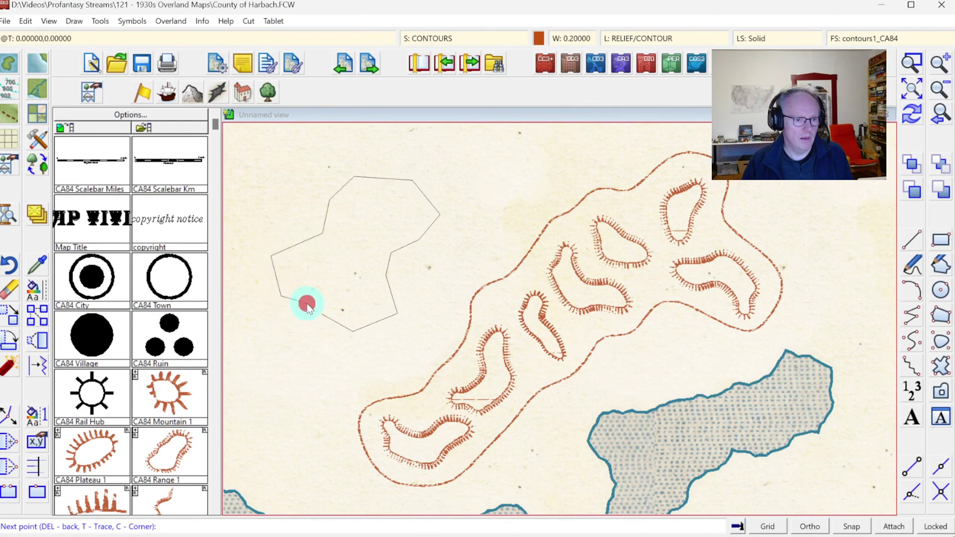
Step: Shade the contour northwest of the range chain with Contour, Default Shading using the CA84 Ridge Regular.esc settings
{"action": "left_click", "coordinate": [18, 82]}
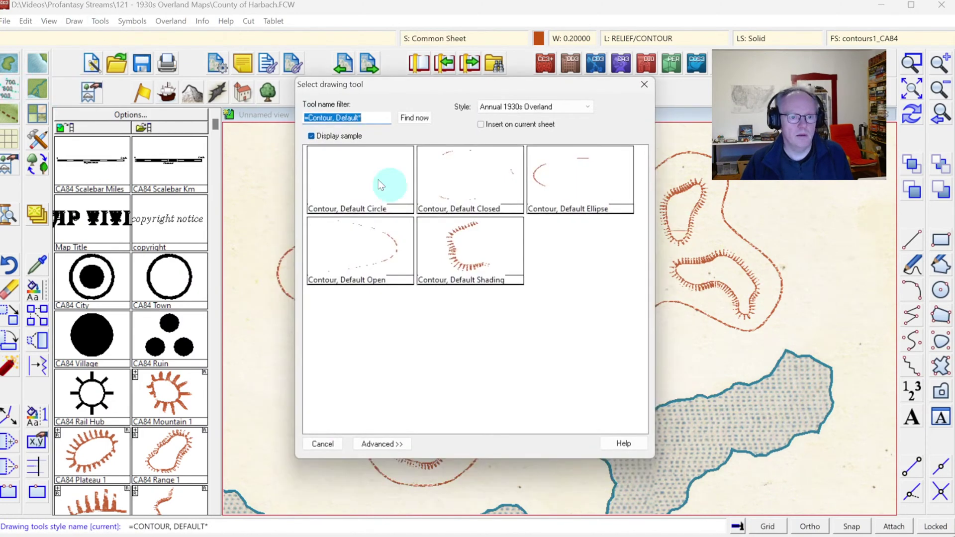
{"action": "left_click", "coordinate": [476, 243]}
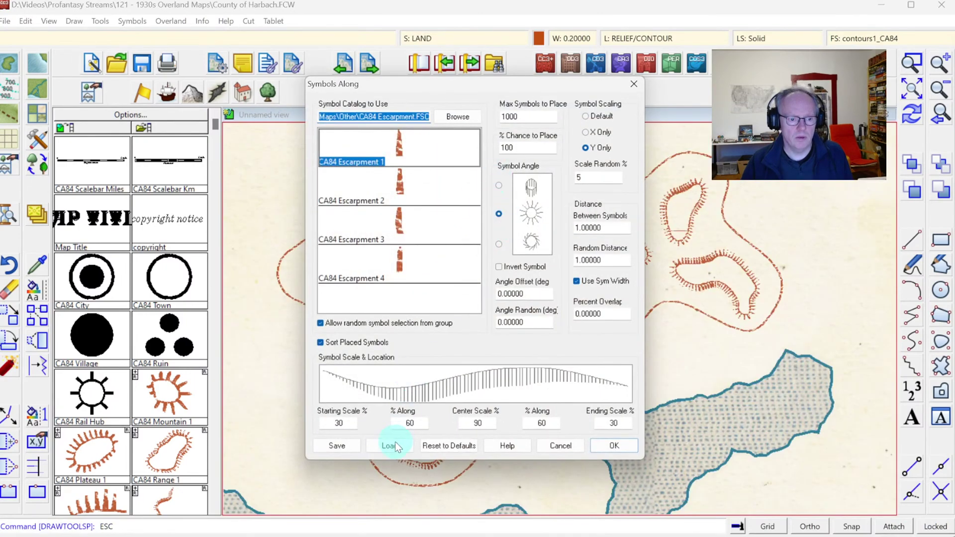
{"action": "left_click", "coordinate": [393, 445]}
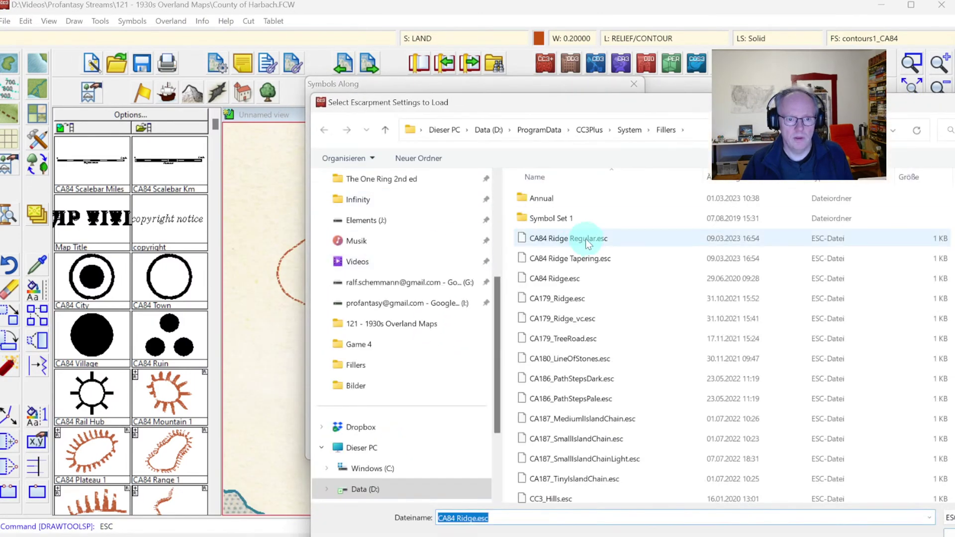
{"action": "double_click", "coordinate": [570, 239]}
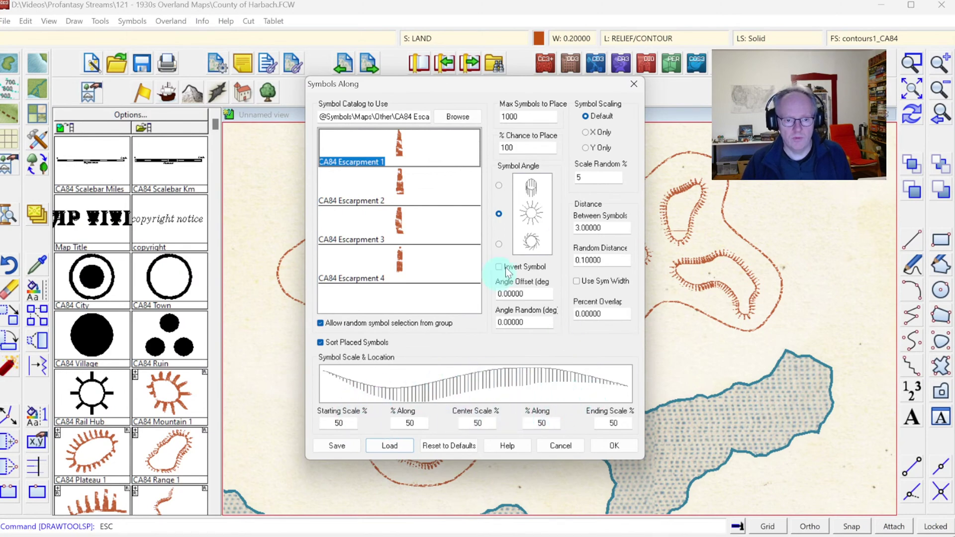
{"action": "left_click", "coordinate": [613, 445]}
{"action": "left_click", "coordinate": [389, 301]}
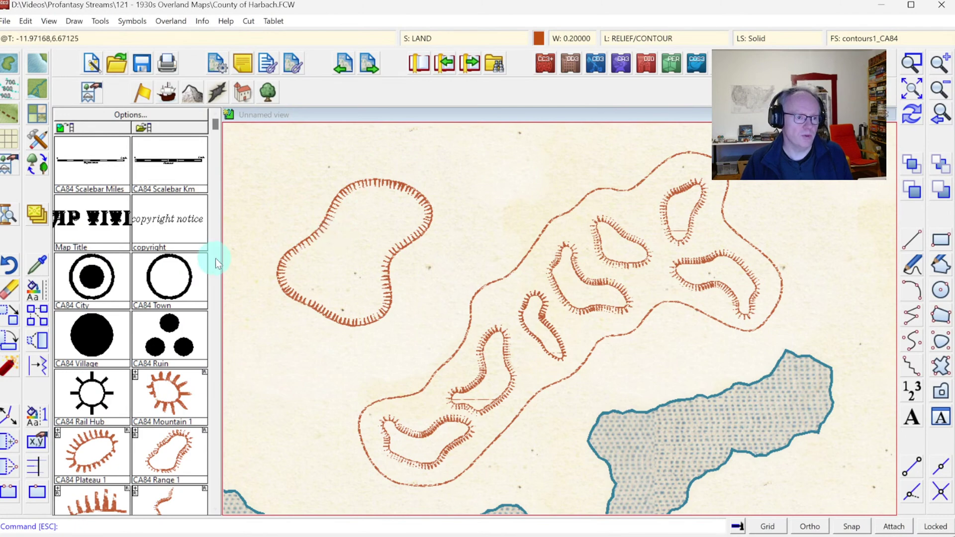
Step: Undo the regular ridge shading, erase the contour northwest of the range chain and redraw the map
{"action": "left_click", "coordinate": [24, 21]}
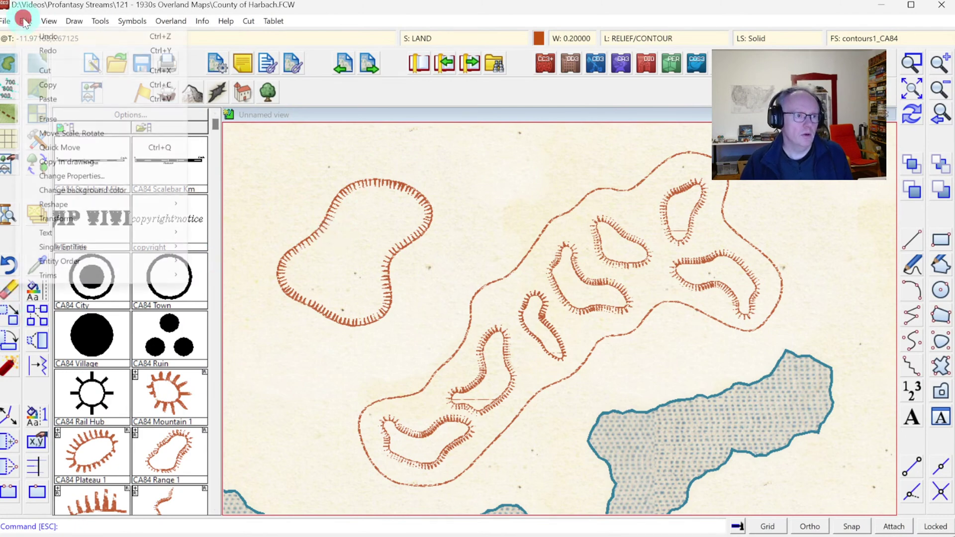
{"action": "left_click", "coordinate": [25, 22]}
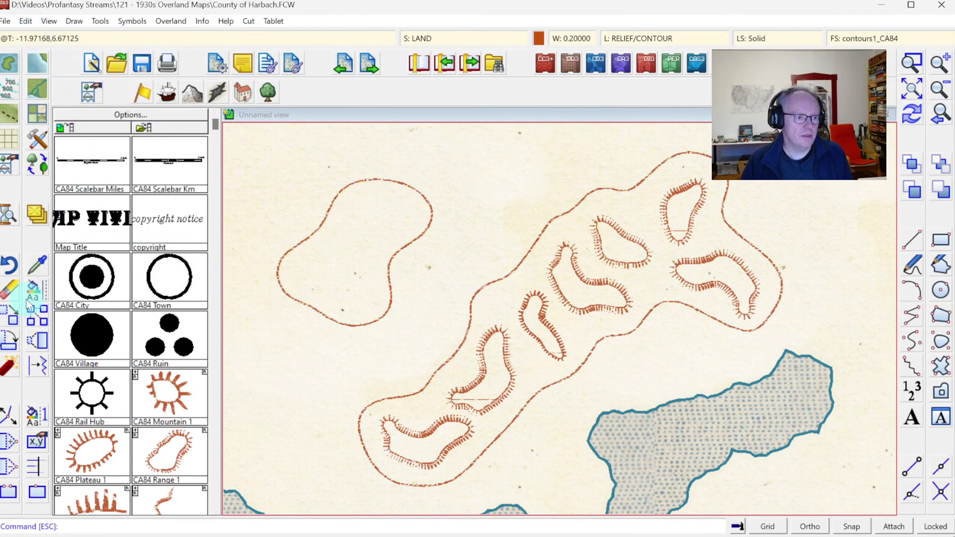
{"action": "left_click", "coordinate": [11, 291]}
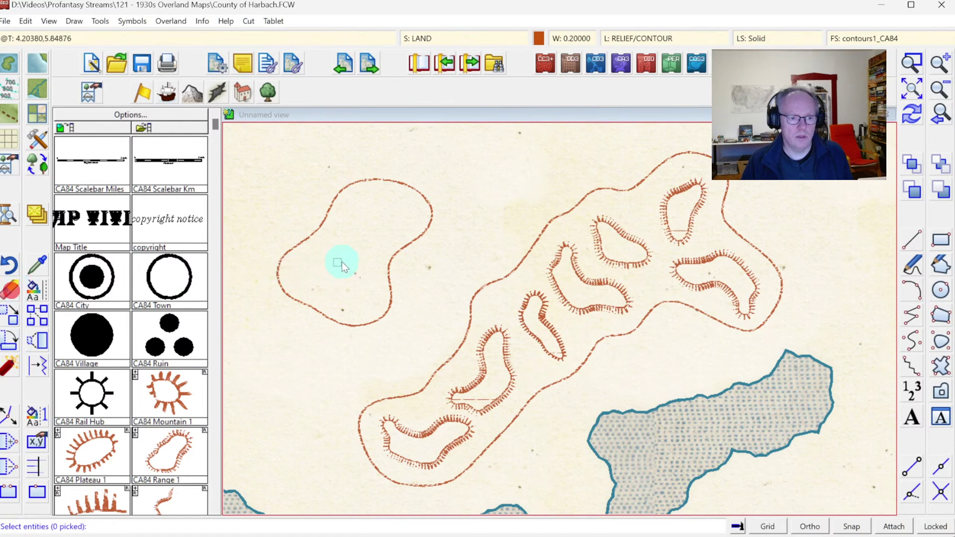
{"action": "left_click", "coordinate": [390, 260]}
{"action": "right_click", "coordinate": [366, 236]}
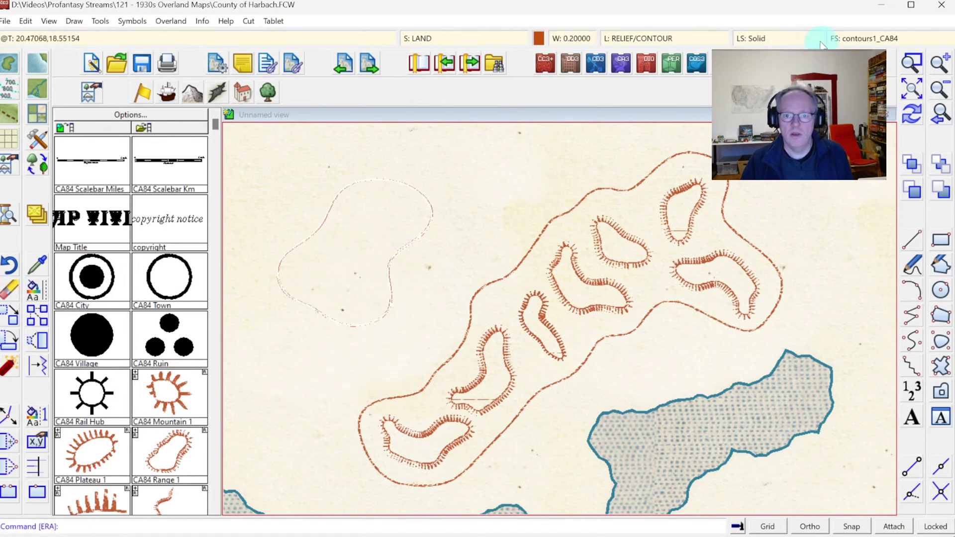
{"action": "left_click", "coordinate": [922, 120]}
{"action": "left_click", "coordinate": [92, 187]}
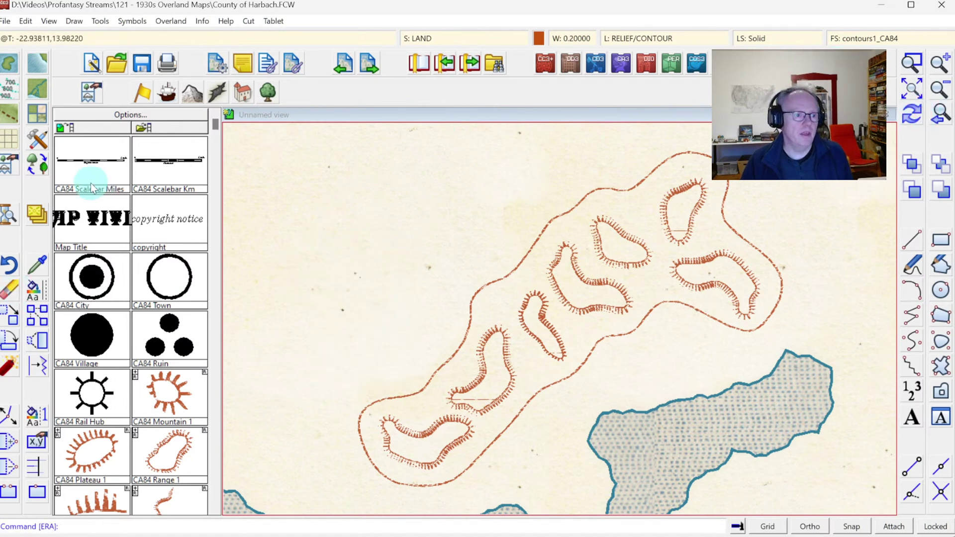
Step: Draw an open, winding smooth contour northwest of the range chain with the Contour, Default Open tool
{"action": "left_click", "coordinate": [11, 118]}
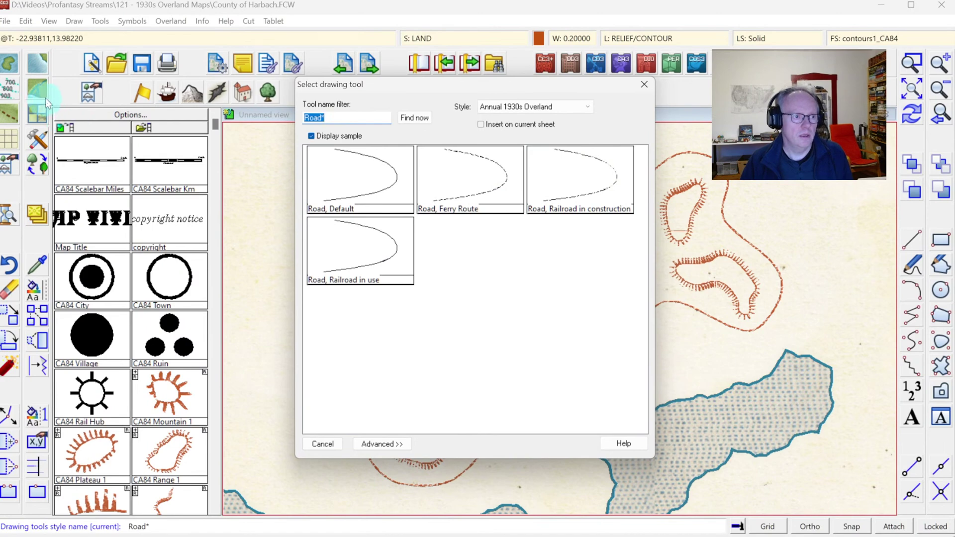
{"action": "left_click", "coordinate": [10, 89]}
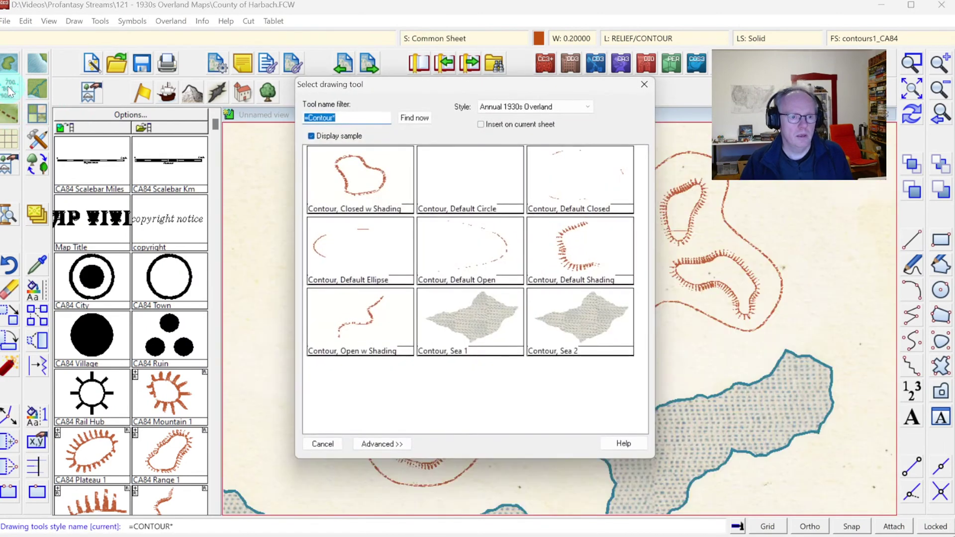
{"action": "left_click", "coordinate": [11, 90]}
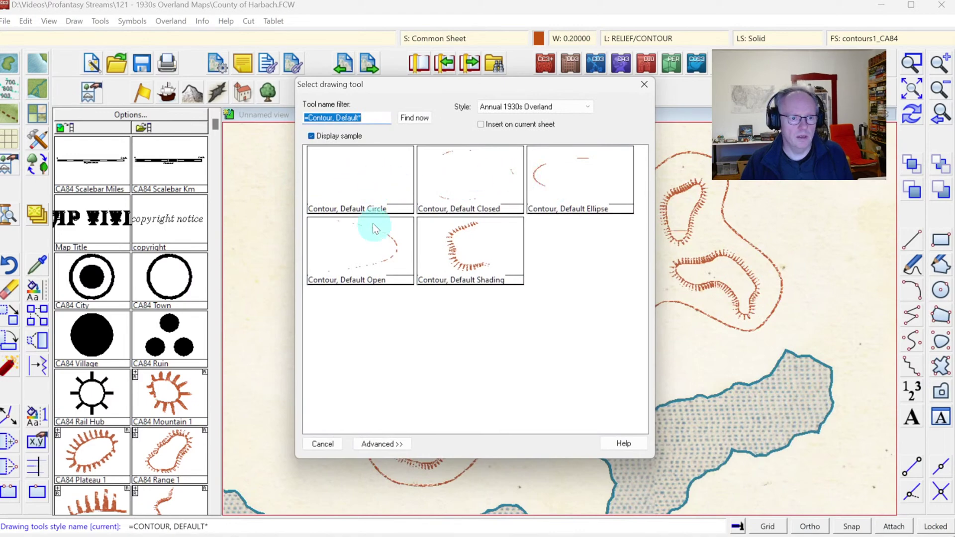
{"action": "double_click", "coordinate": [377, 249]}
{"action": "left_click", "coordinate": [324, 389]}
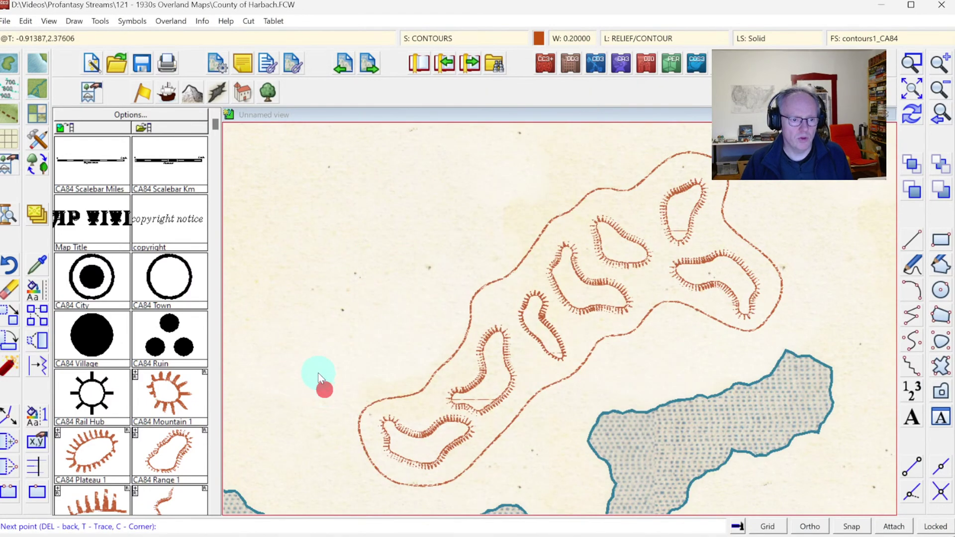
{"action": "left_click", "coordinate": [321, 366]}
{"action": "left_click", "coordinate": [345, 343]}
{"action": "left_click", "coordinate": [343, 311]}
{"action": "left_click", "coordinate": [330, 286]}
{"action": "left_click", "coordinate": [351, 261]}
{"action": "left_click", "coordinate": [389, 240]}
{"action": "left_click", "coordinate": [385, 207]}
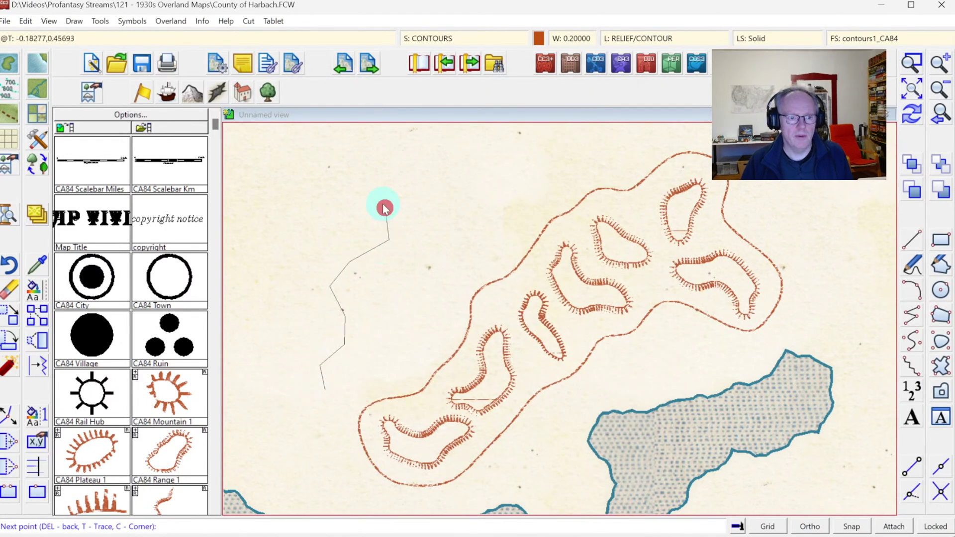
{"action": "left_click", "coordinate": [383, 149]}
{"action": "right_click", "coordinate": [383, 150]}
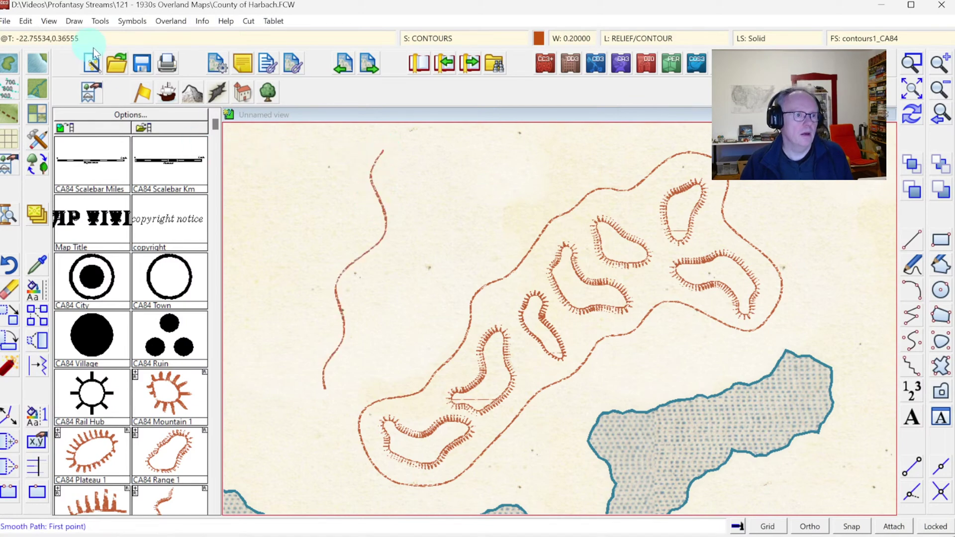
Step: Shade the open contour northwest of the range chain with Contour, Default Shading using the CA84 Ridge Tapering.esc settings
{"action": "left_click", "coordinate": [26, 21]}
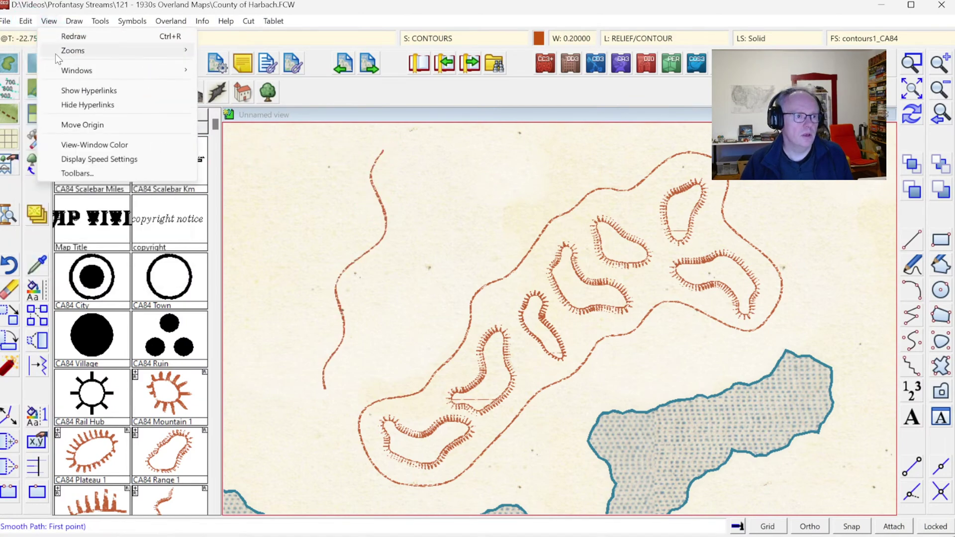
{"action": "left_click", "coordinate": [25, 21]}
{"action": "left_click", "coordinate": [26, 21]}
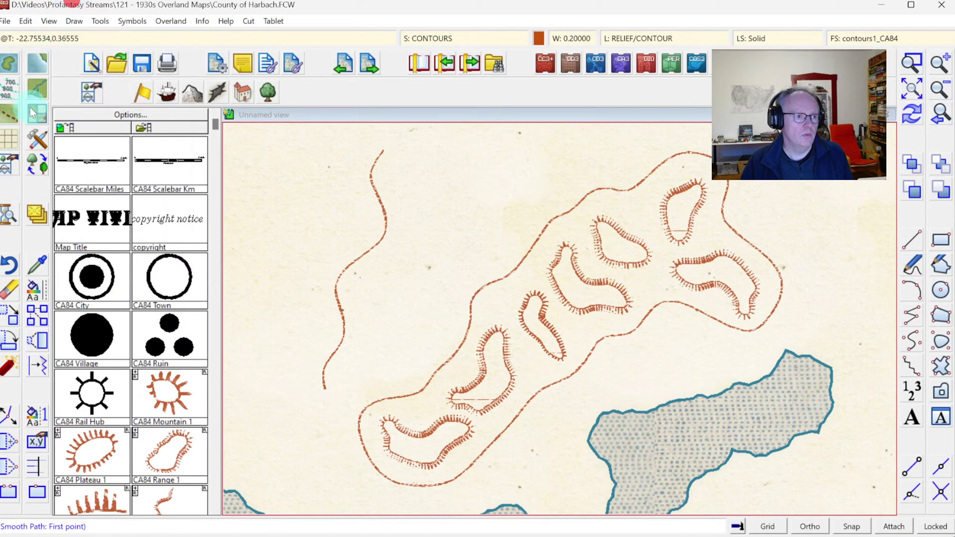
{"action": "left_click", "coordinate": [10, 86]}
{"action": "left_click", "coordinate": [448, 252]}
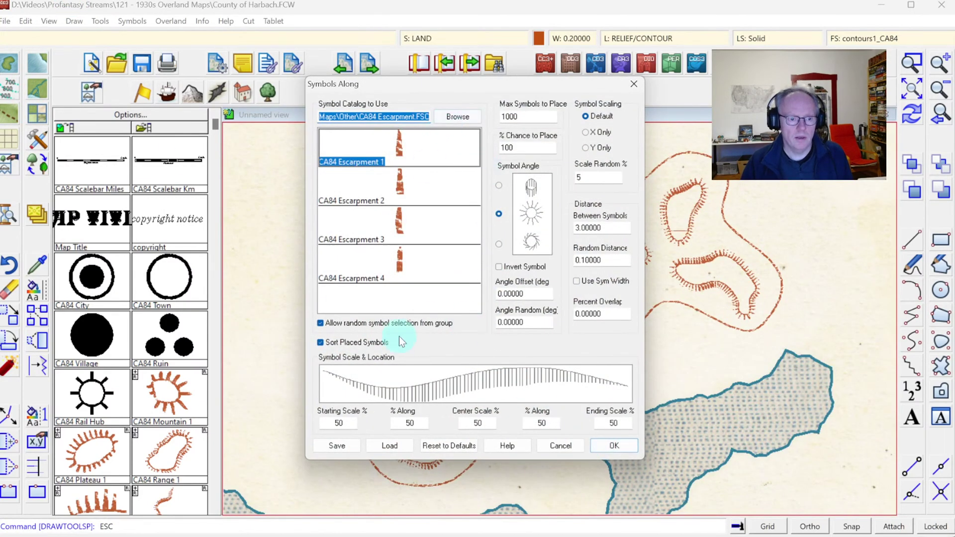
{"action": "left_click", "coordinate": [395, 450]}
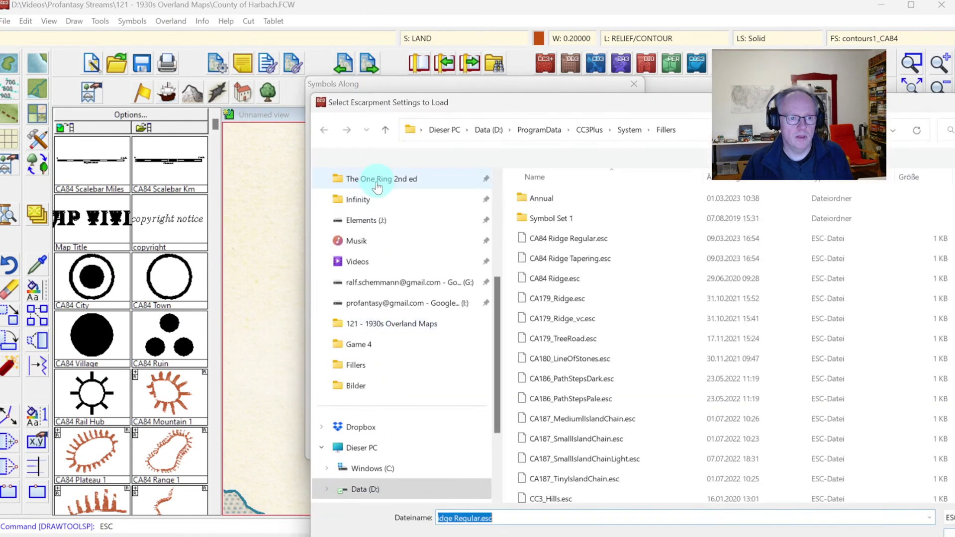
{"action": "double_click", "coordinate": [560, 259]}
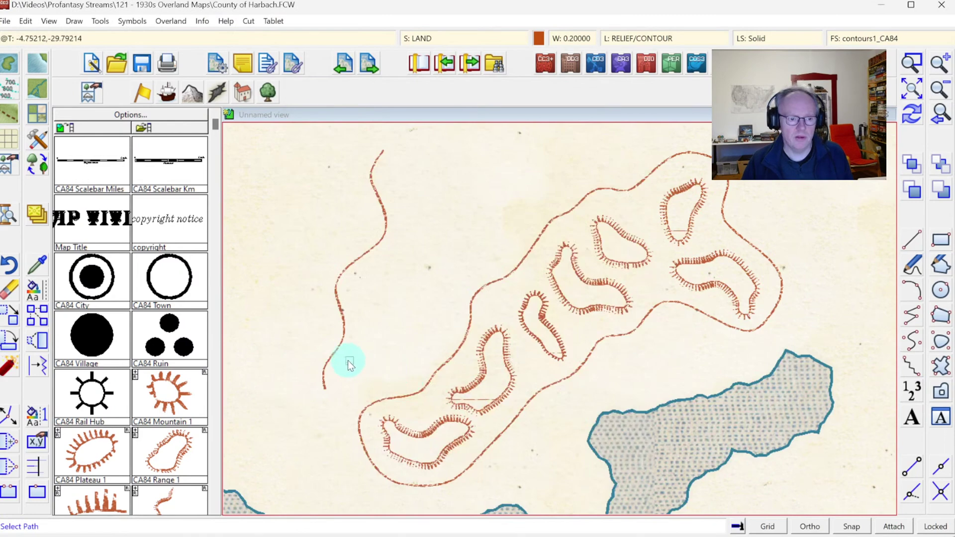
{"action": "left_click", "coordinate": [333, 356]}
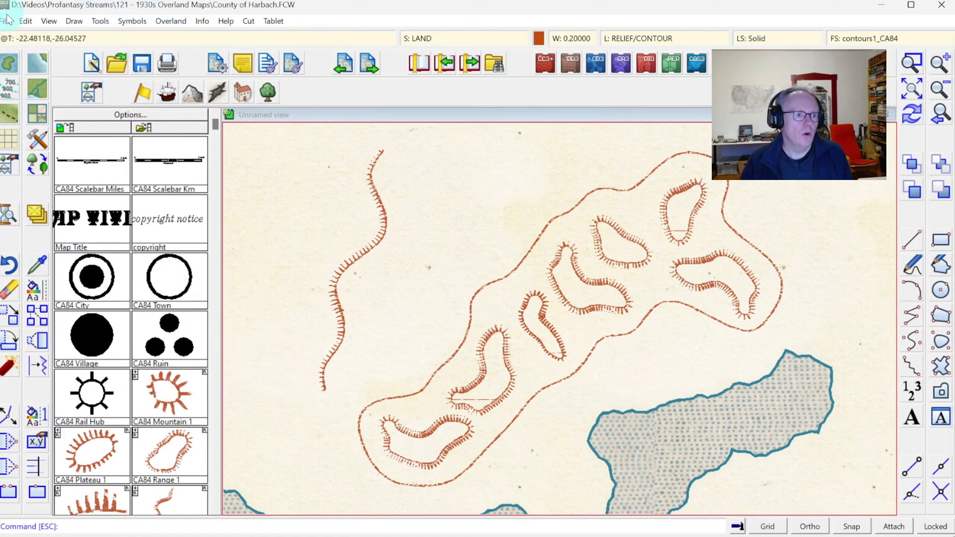
Step: Undo the tapering ridge shading, and erase both the open contour and the contour enclosing the range chain
{"action": "left_click", "coordinate": [25, 21]}
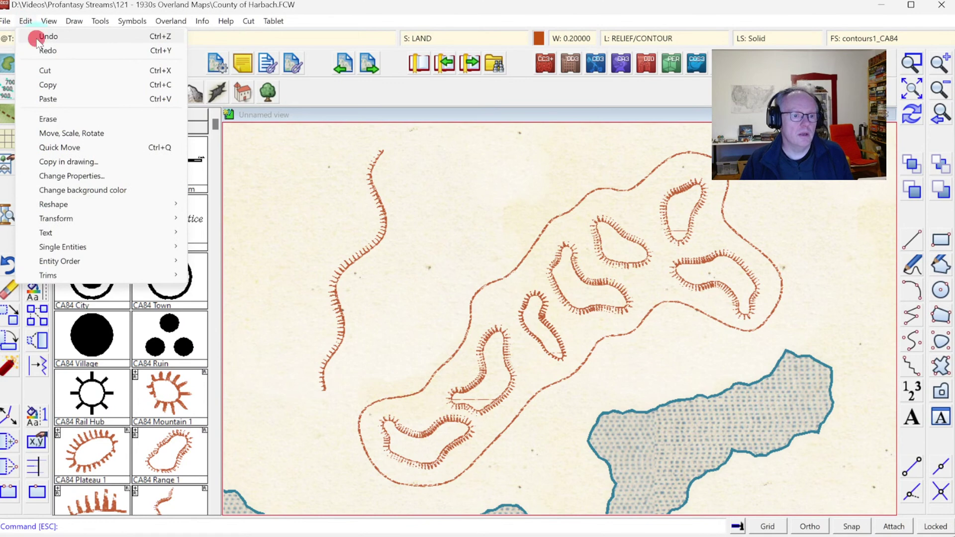
{"action": "left_click", "coordinate": [40, 36]}
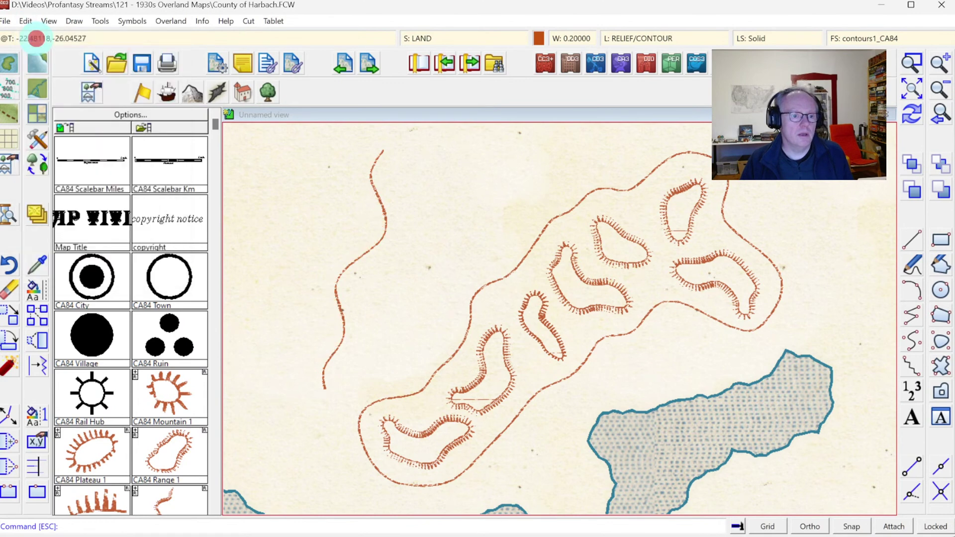
{"action": "left_click", "coordinate": [9, 290]}
{"action": "left_click", "coordinate": [306, 245]}
{"action": "left_click", "coordinate": [471, 324]}
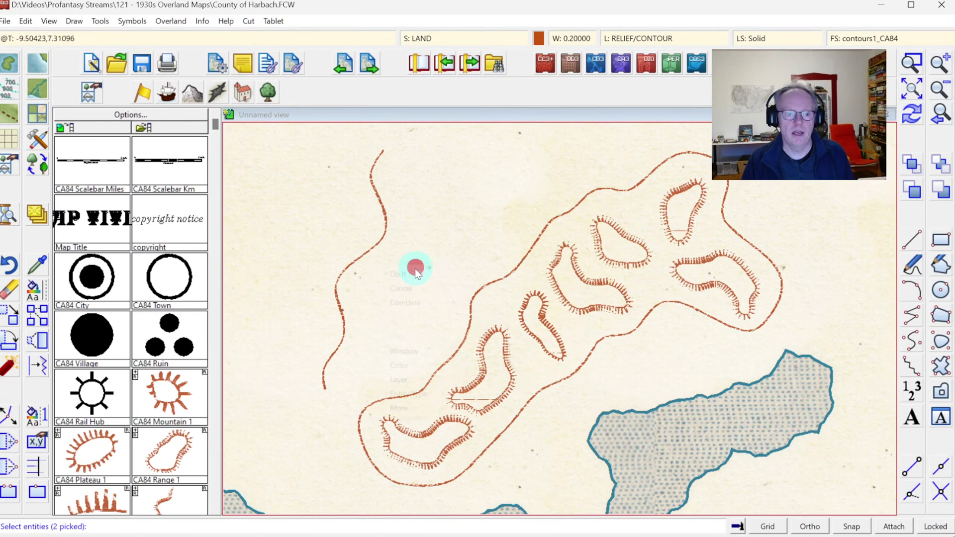
{"action": "right_click", "coordinate": [414, 267]}
{"action": "left_click", "coordinate": [396, 273]}
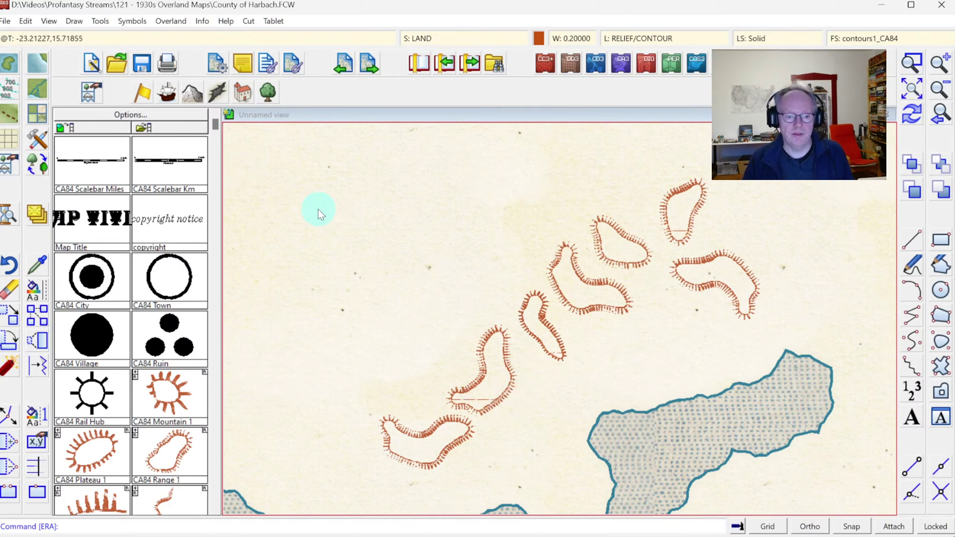
Step: Open the advanced drawing tool settings for Contour, Default Closed in the Annual 1930s Overland style
{"action": "left_click", "coordinate": [38, 143]}
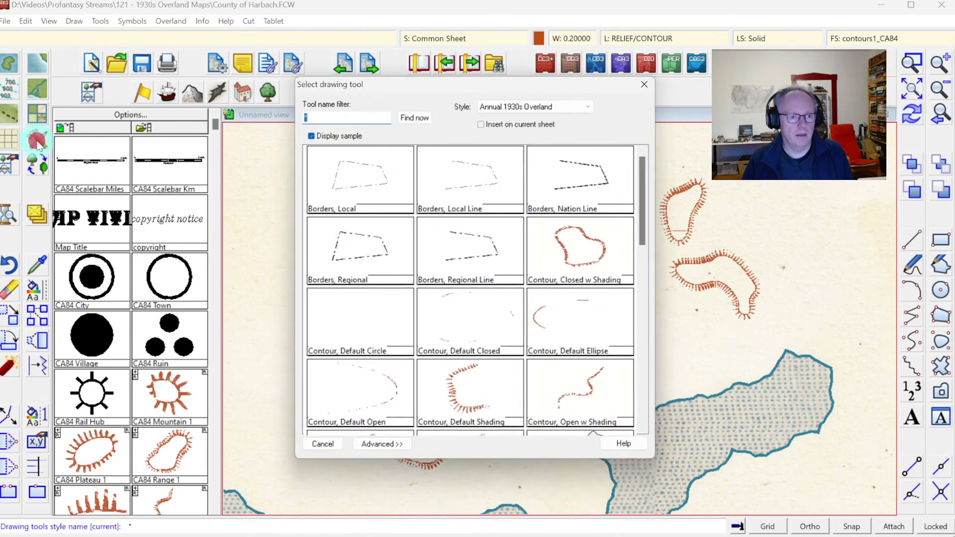
{"action": "key", "text": "Escape"}
{"action": "left_click", "coordinate": [11, 90]}
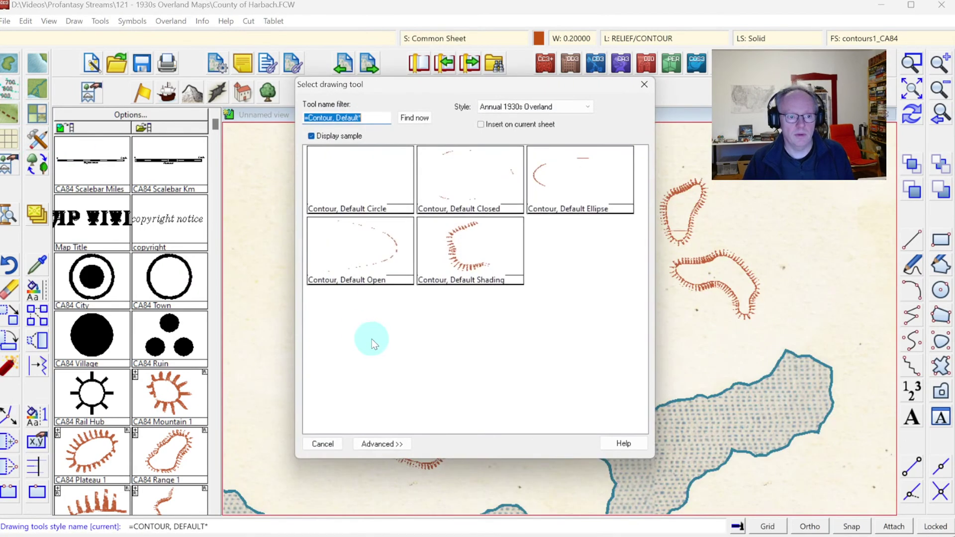
{"action": "left_click", "coordinate": [384, 440]}
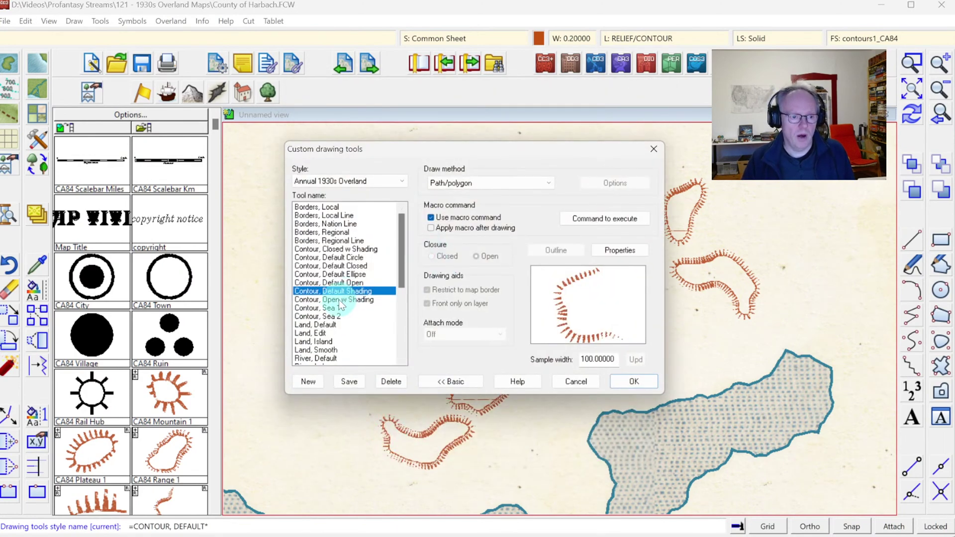
{"action": "left_click", "coordinate": [332, 265]}
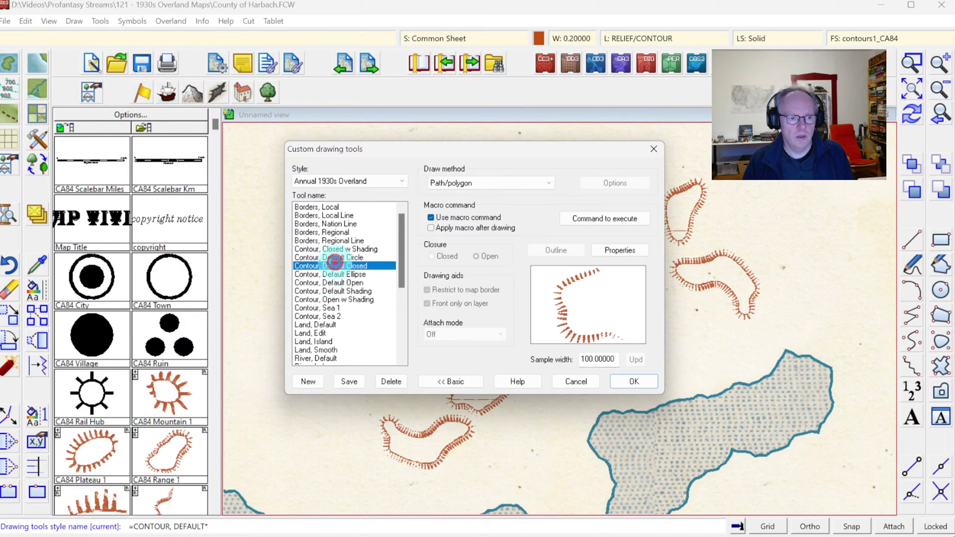
{"action": "left_click", "coordinate": [847, 533]}
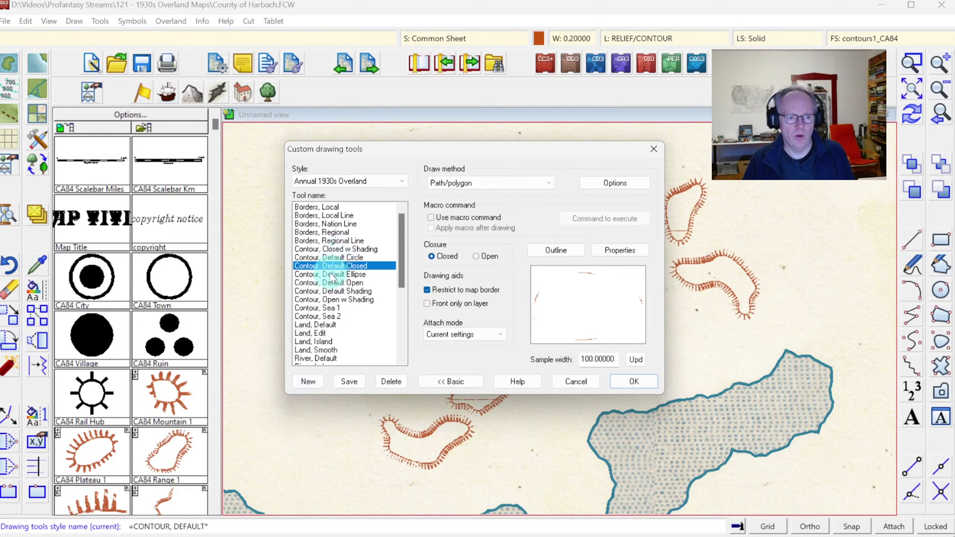
Step: Create a new drawing tool from Contour, Default Closed and name it Contour, Ridge Closed
{"action": "left_click", "coordinate": [310, 381]}
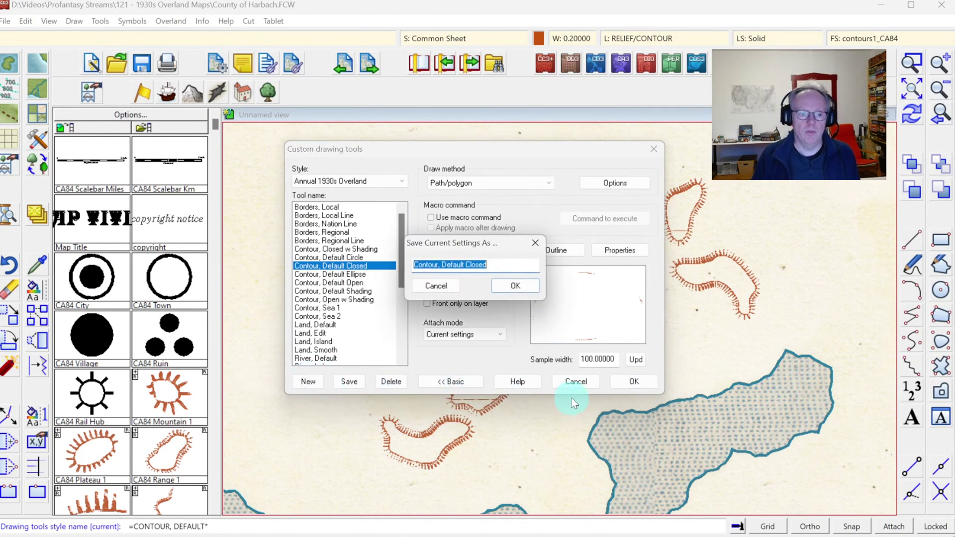
{"action": "key", "text": "ctrl+Left"}
{"action": "key", "text": "shift+End"}
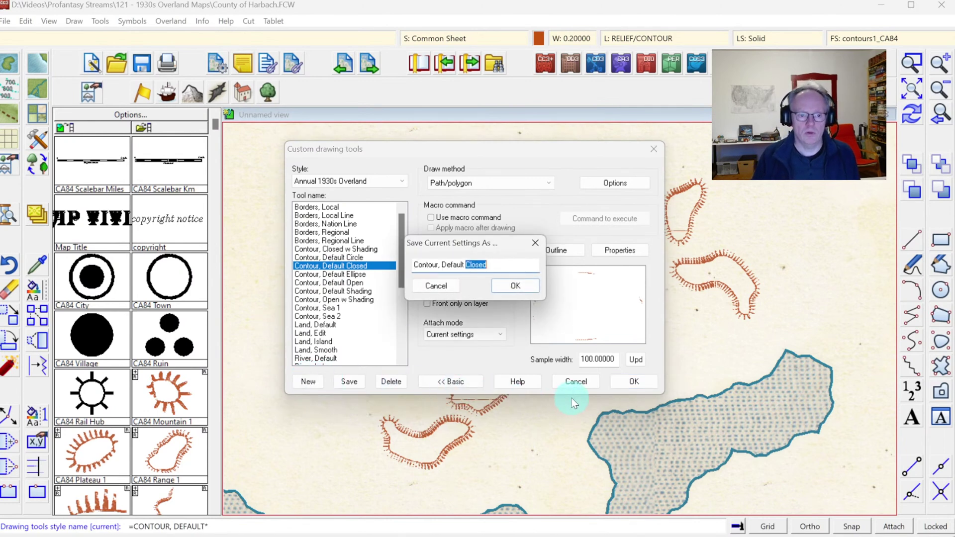
{"action": "key", "text": "Left"}
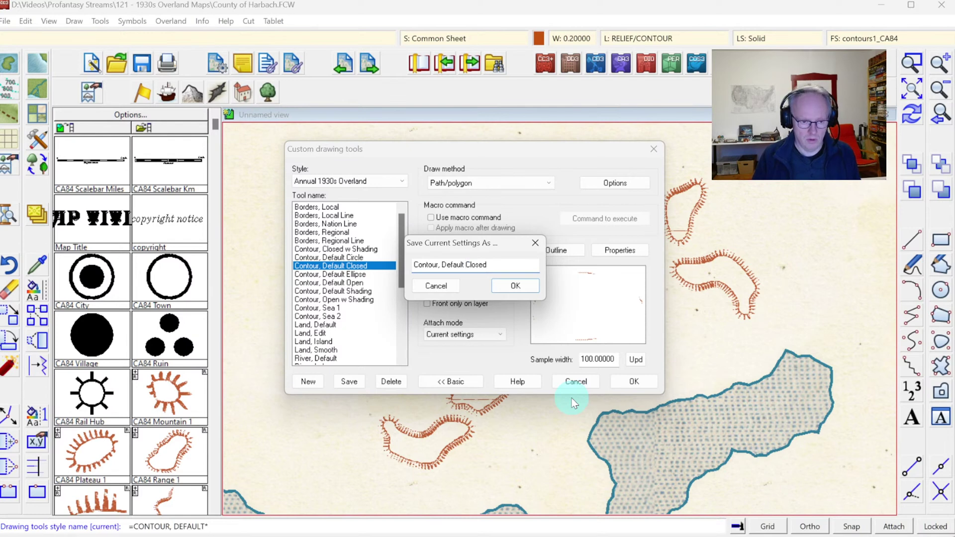
{"action": "key", "text": "ctrl+shift+Left"}
{"action": "type", "text": "Ritge"}
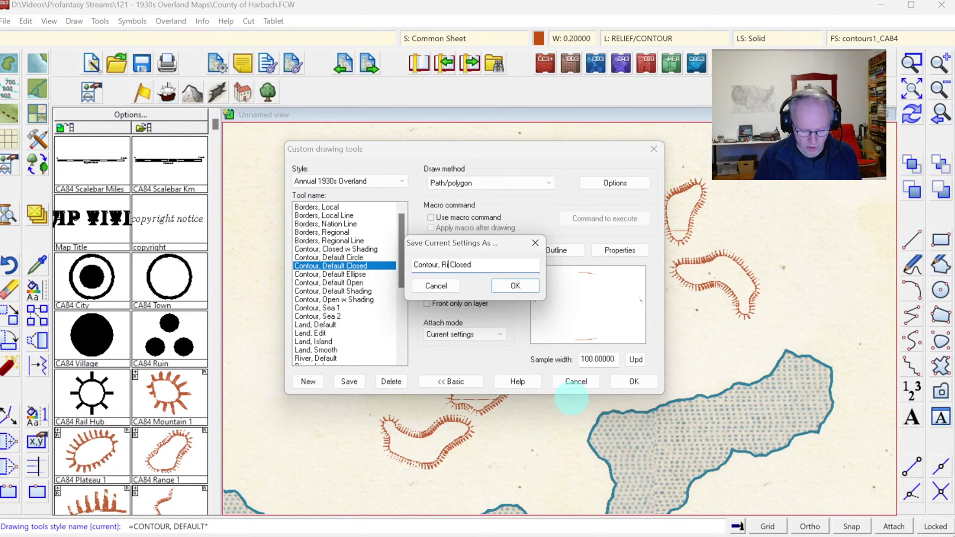
{"action": "key", "text": "BackSpace"}
{"action": "key", "text": "BackSpace"}
{"action": "key", "text": "BackSpace"}
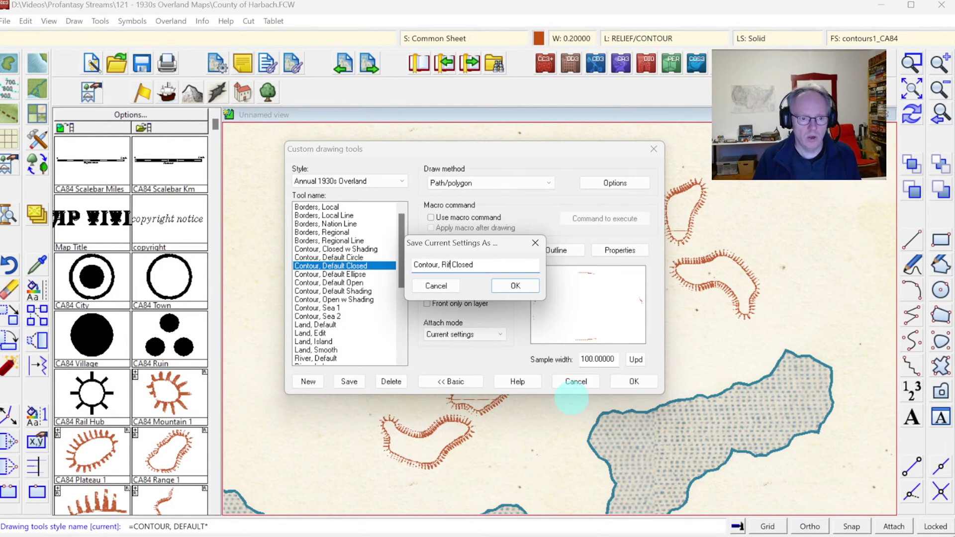
{"action": "type", "text": "dge"}
{"action": "key", "text": "Return"}
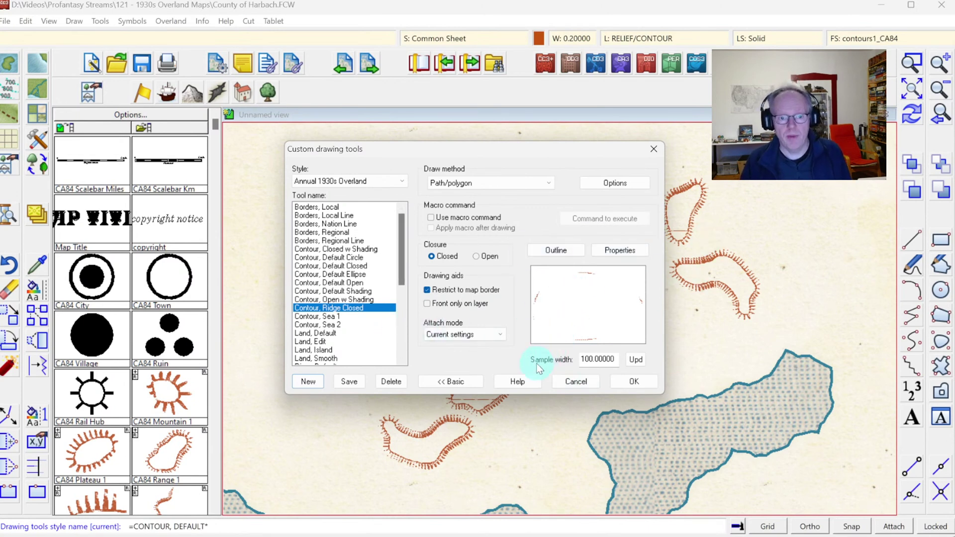
Step: Make Contour, Ridge Closed use a macro command applied after drawing, check its command text, and save the tool
{"action": "left_click", "coordinate": [431, 217]}
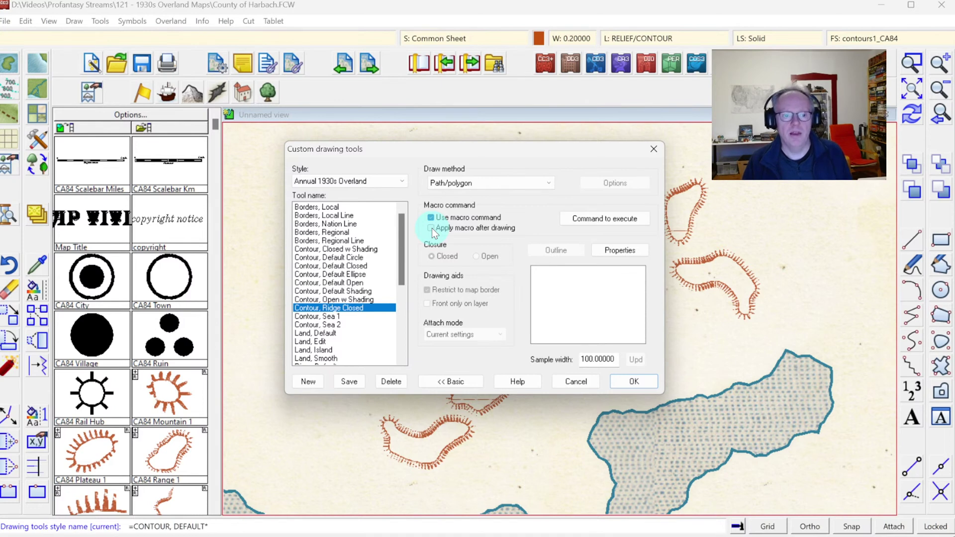
{"action": "left_click", "coordinate": [431, 228]}
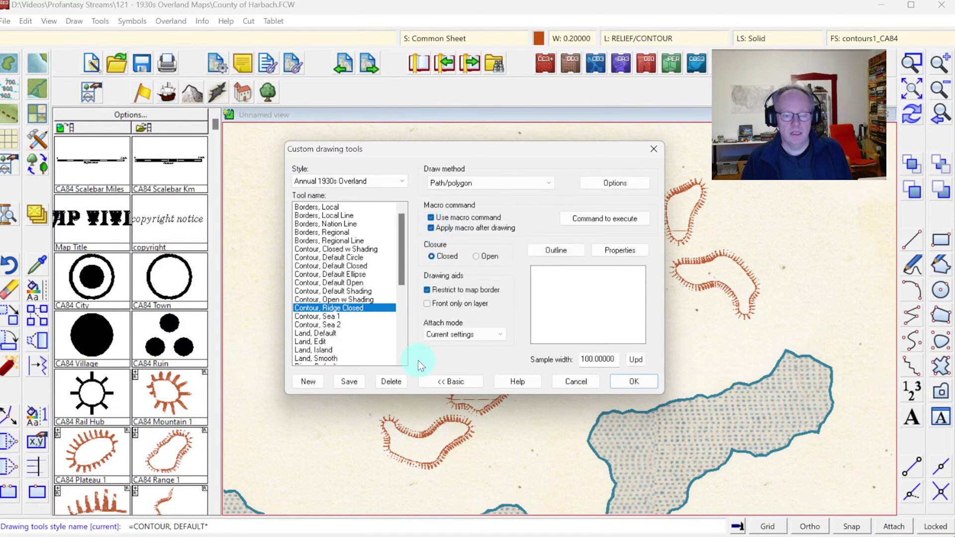
{"action": "left_click", "coordinate": [587, 222]}
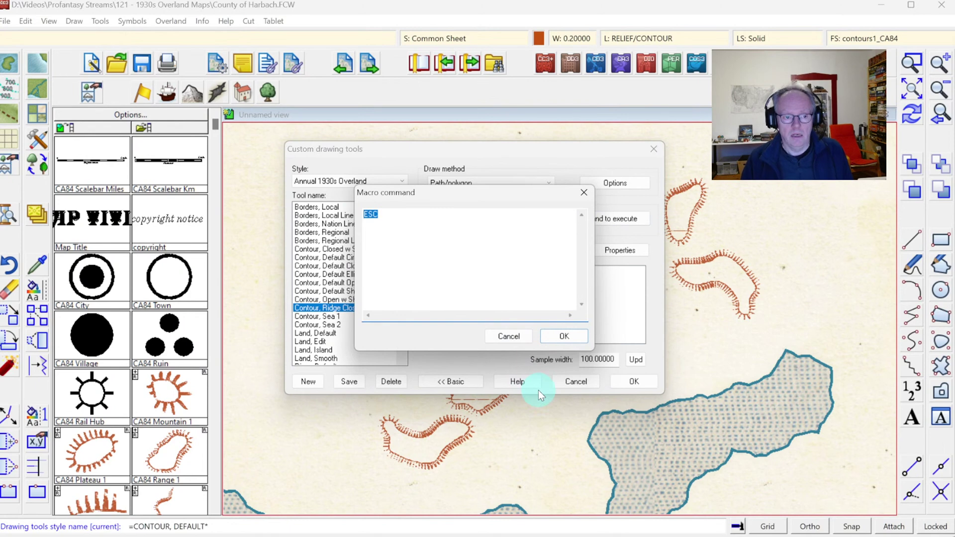
{"action": "left_click", "coordinate": [399, 243]}
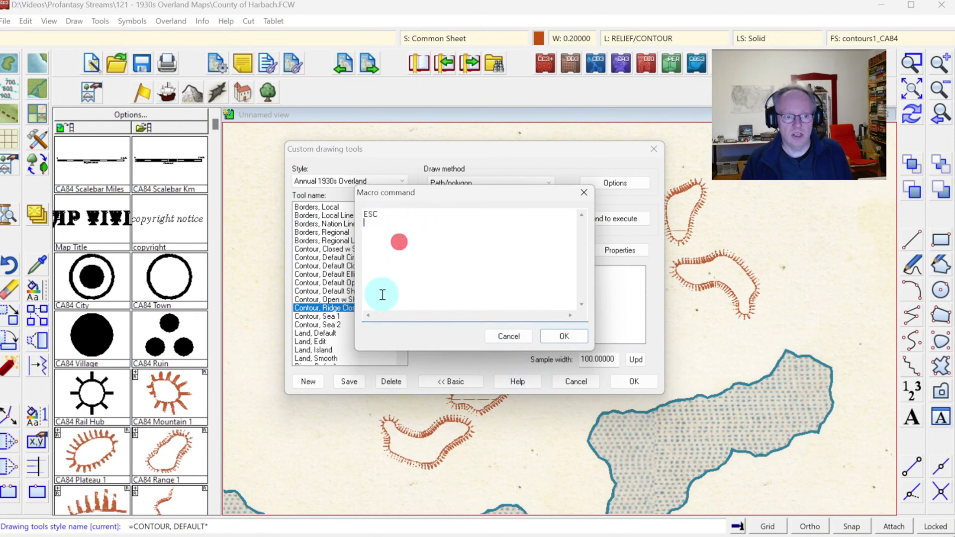
{"action": "left_click", "coordinate": [508, 336]}
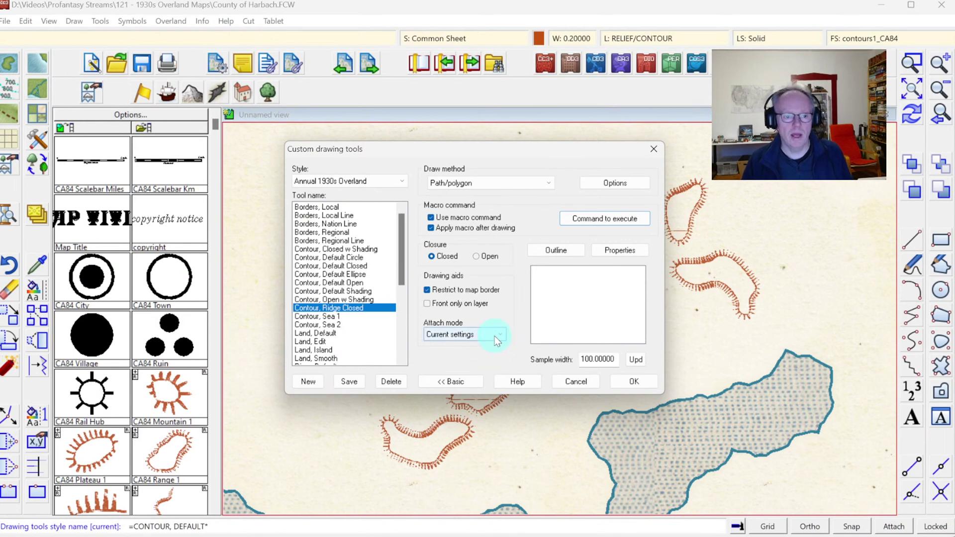
{"action": "left_click", "coordinate": [348, 381]}
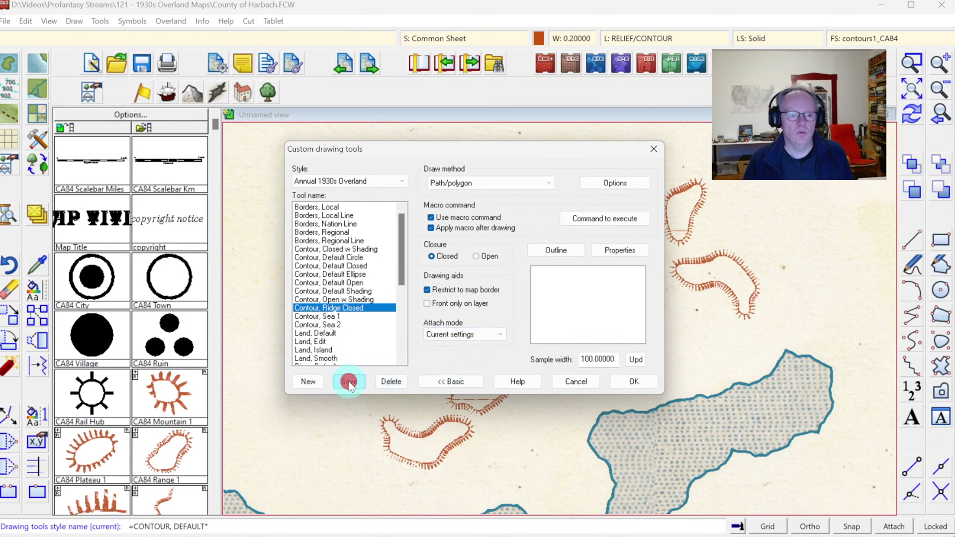
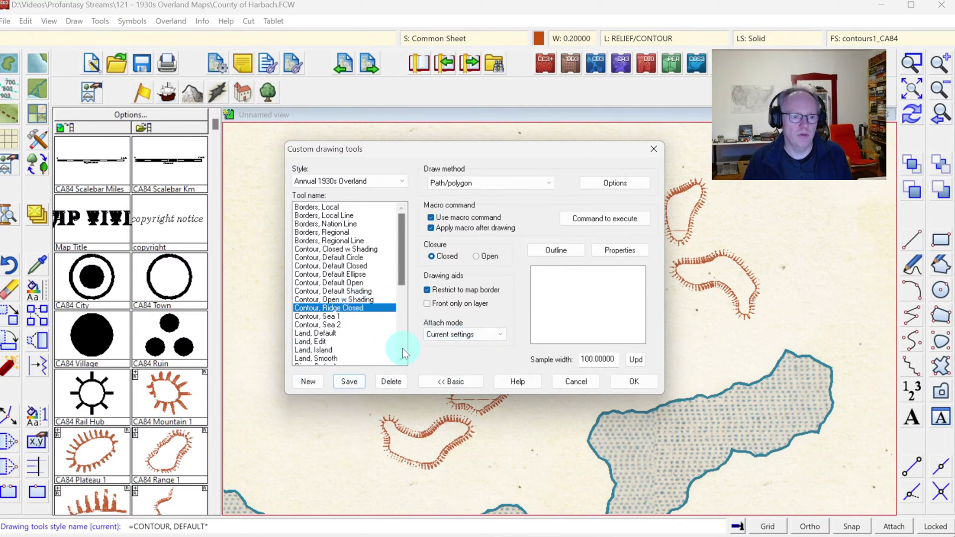
Step: Copy the full macro command of the Floor, default - Human Tracks tool in the 2023 Winter Trail style
{"action": "left_click", "coordinate": [400, 182]}
{"action": "left_click_drag", "start_coordinate": [399, 239], "coordinate": [405, 226]}
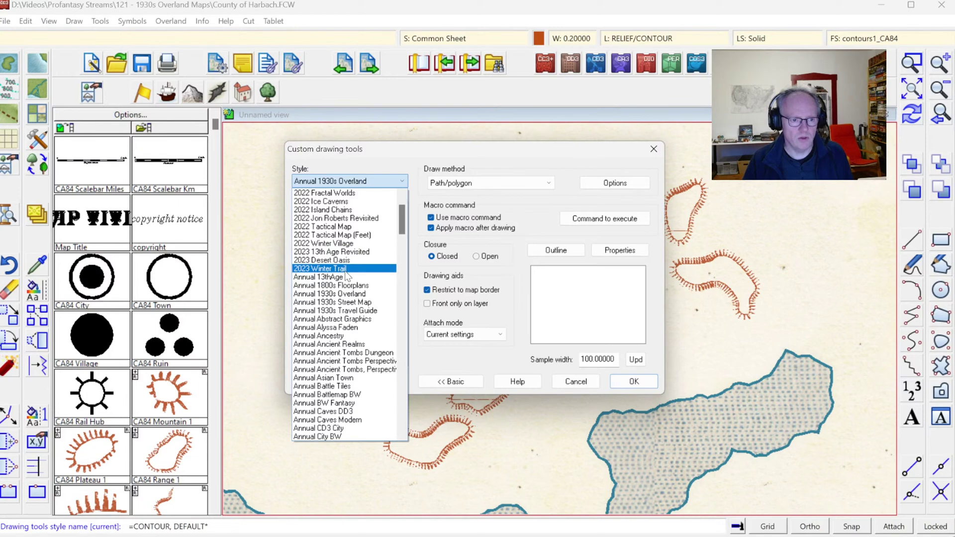
{"action": "left_click", "coordinate": [345, 269]}
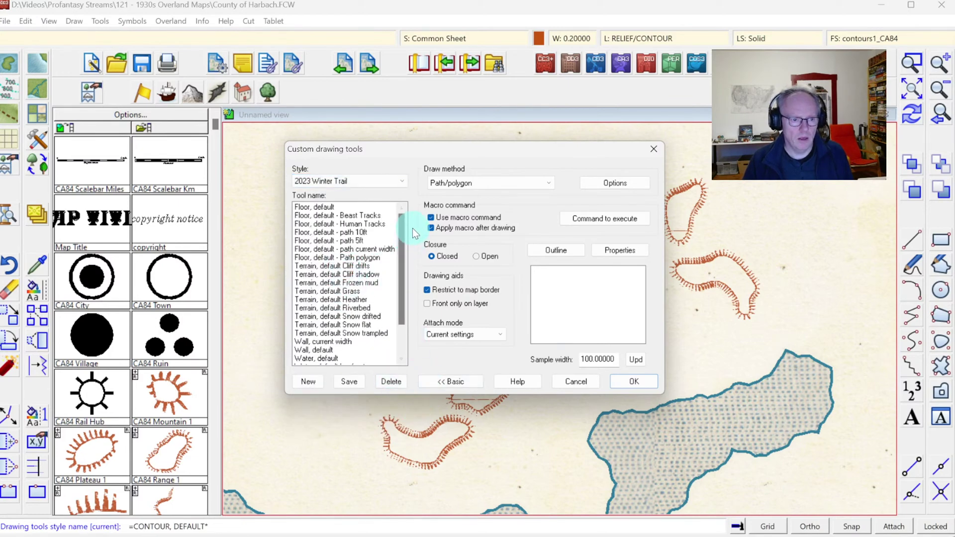
{"action": "left_click", "coordinate": [359, 223]}
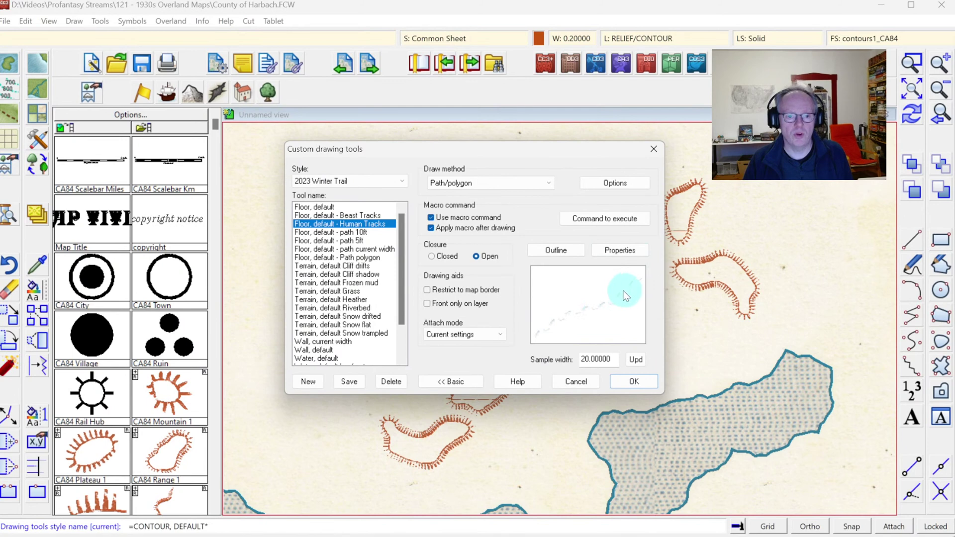
{"action": "left_click", "coordinate": [597, 219]}
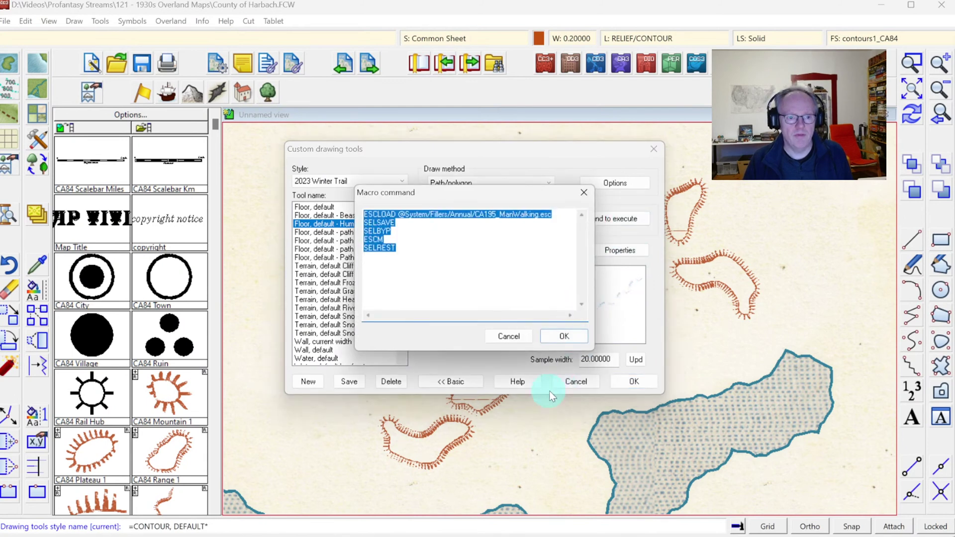
{"action": "left_click", "coordinate": [408, 284]}
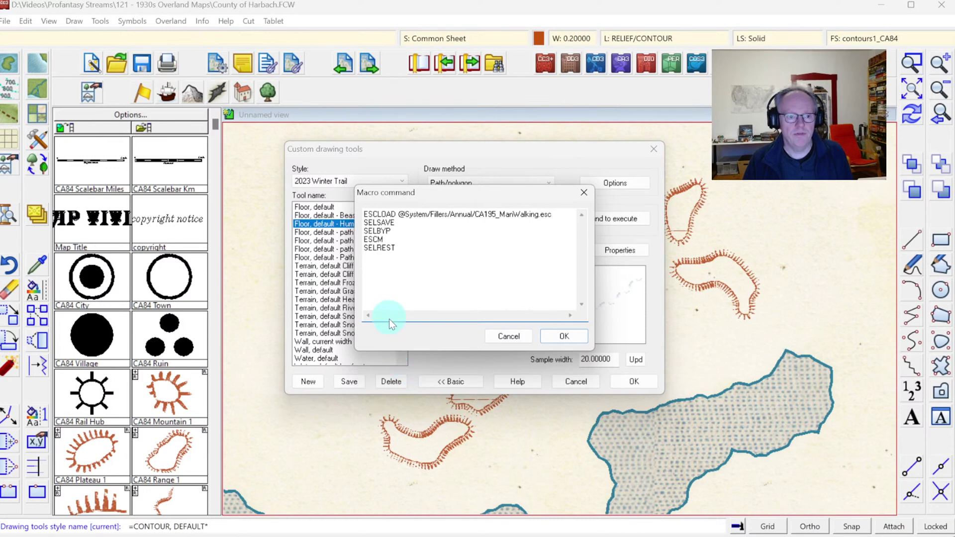
{"action": "left_click", "coordinate": [369, 269]}
{"action": "key", "text": "ctrl+a"}
{"action": "key", "text": "ctrl+c"}
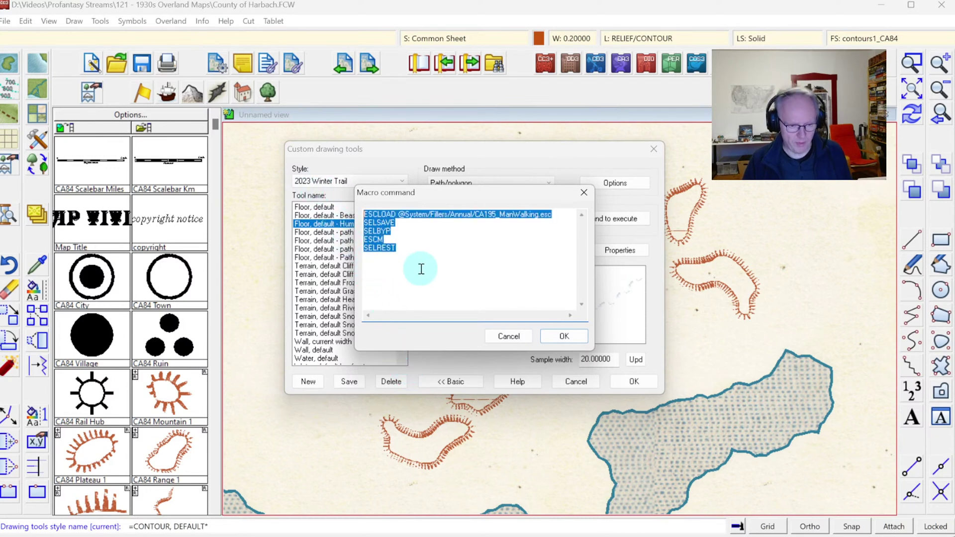
{"action": "left_click", "coordinate": [509, 338]}
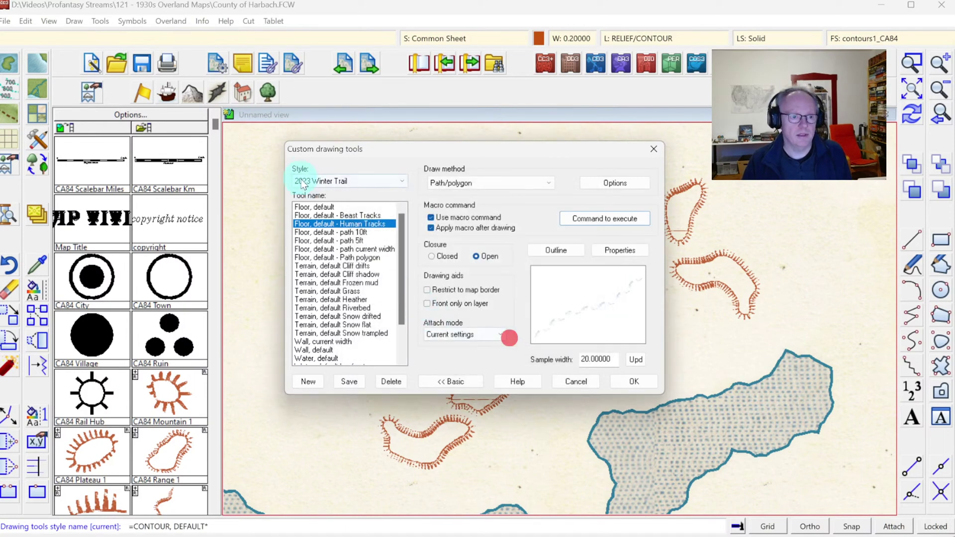
Step: Try replacing the macro of Contour, Ridge Closed in the Annual 1930s Overland style with the copied commands
{"action": "left_click", "coordinate": [305, 181]}
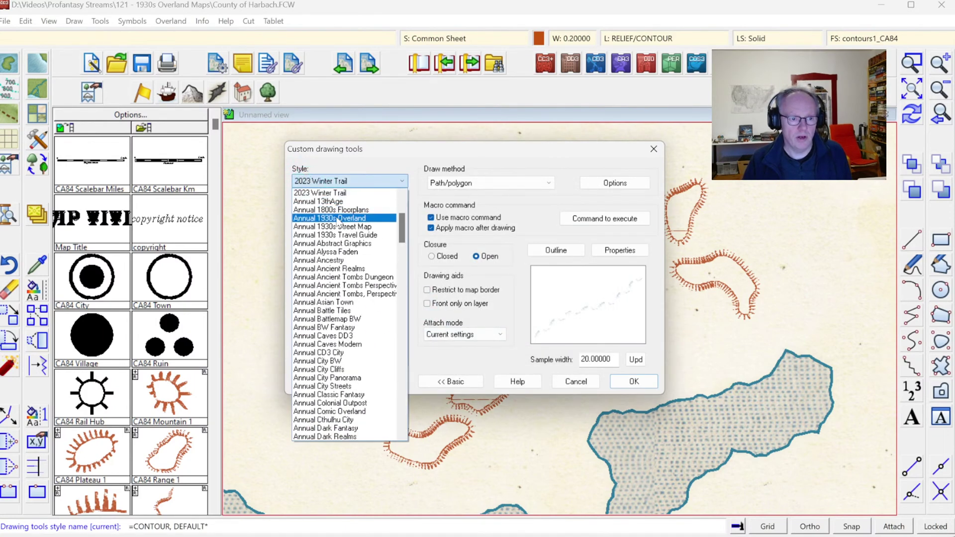
{"action": "left_click", "coordinate": [338, 219]}
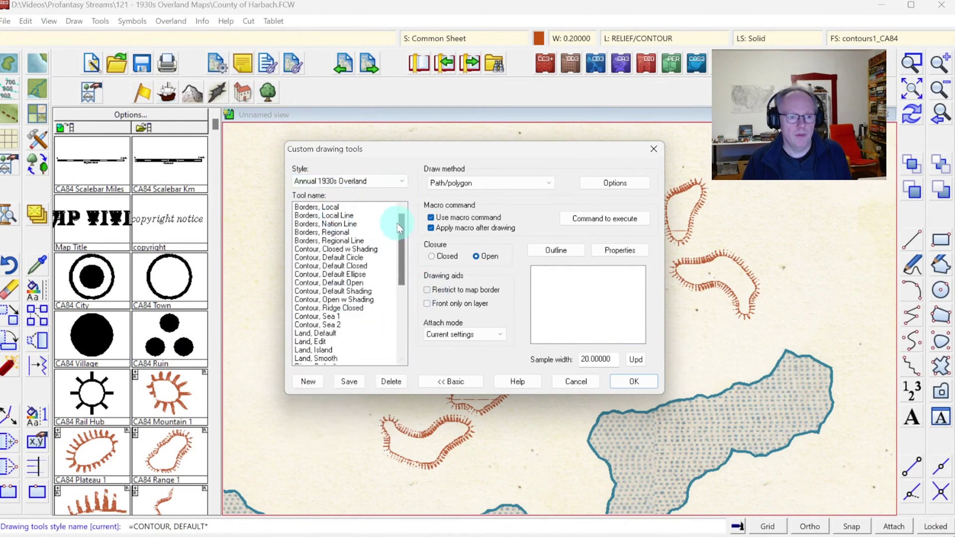
{"action": "left_click", "coordinate": [336, 308]}
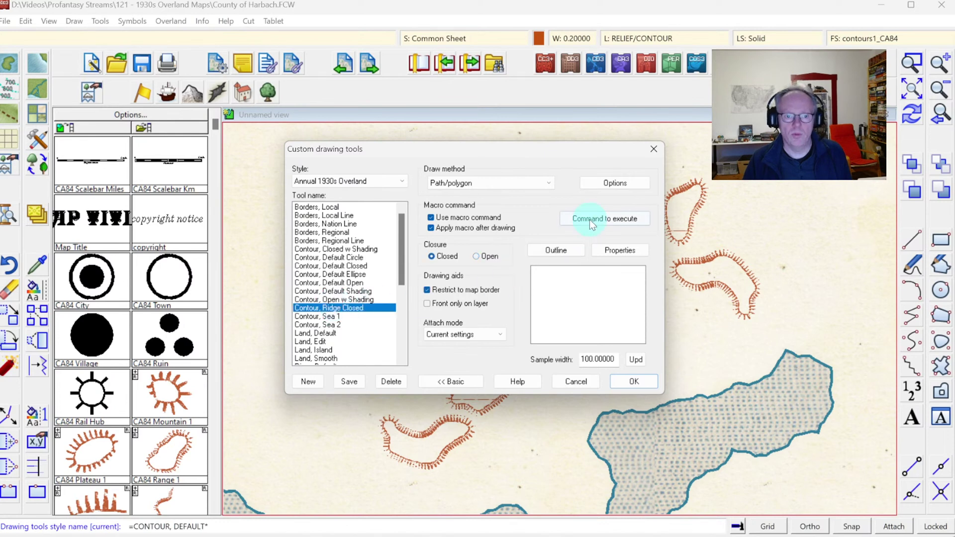
{"action": "left_click", "coordinate": [589, 219]}
{"action": "left_click", "coordinate": [378, 241]}
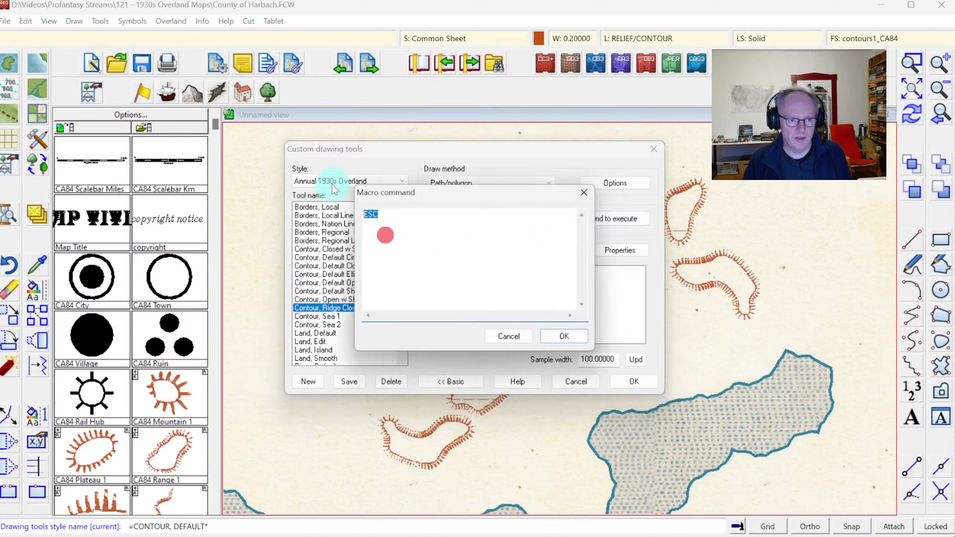
{"action": "key", "text": "ctrl+v"}
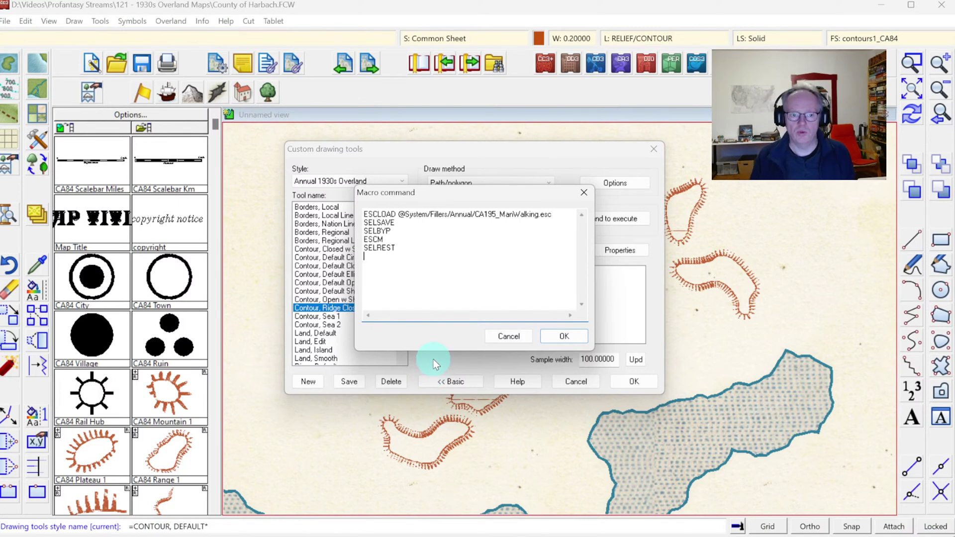
Step: Examine the ESCLOAD line of the pasted macro, especially its settings file path
{"action": "key", "text": "Up"}
{"action": "key", "text": "Up"}
{"action": "key", "text": "Up"}
{"action": "key", "text": "Up"}
{"action": "key", "text": "Up"}
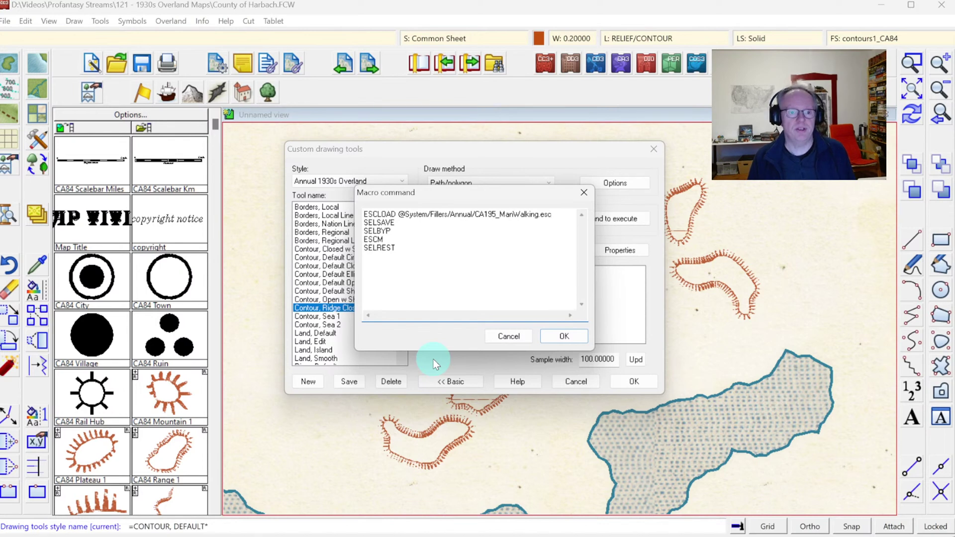
{"action": "key", "text": "ctrl+Left"}
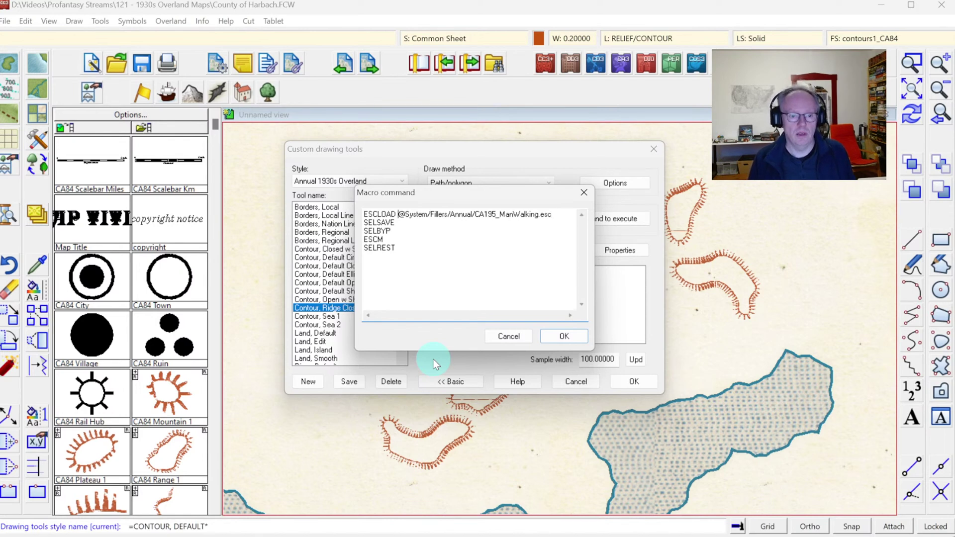
{"action": "key", "text": "ctrl+Left"}
{"action": "key", "text": "End"}
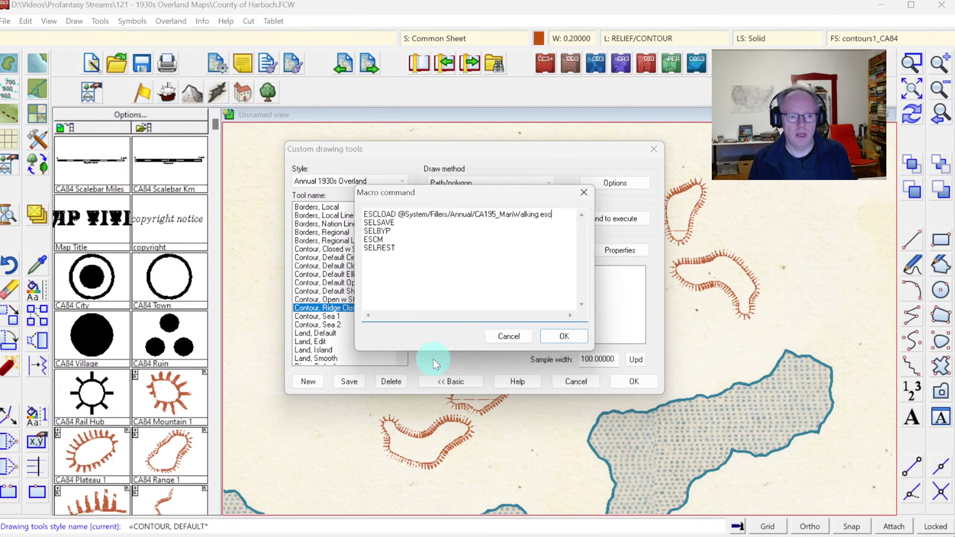
{"action": "key", "text": "Left"}
{"action": "key", "text": "Left"}
{"action": "key", "text": "Left"}
{"action": "key", "text": "Left"}
{"action": "key", "text": "Left"}
{"action": "key", "text": "Left"}
{"action": "key", "text": "Left"}
{"action": "key", "text": "Left"}
{"action": "key", "text": "Left"}
{"action": "key", "text": "Left"}
{"action": "key", "text": "Left"}
{"action": "key", "text": "Left"}
{"action": "key", "text": "Left"}
{"action": "key", "text": "Left"}
{"action": "key", "text": "Left"}
{"action": "key", "text": "Left"}
{"action": "key", "text": "Left"}
{"action": "key", "text": "Left"}
{"action": "key", "text": "Left"}
{"action": "key", "text": "Left"}
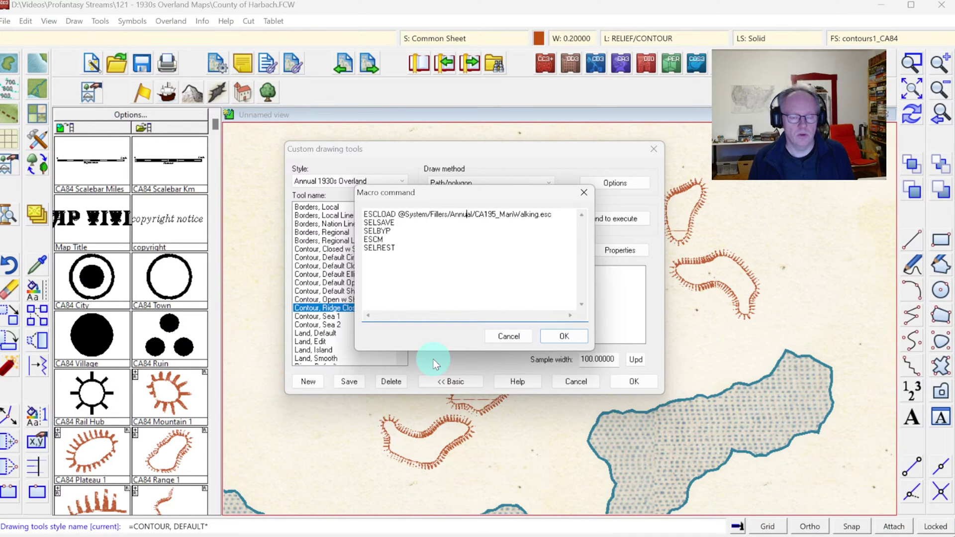
{"action": "key", "text": "Left"}
{"action": "key", "text": "Left"}
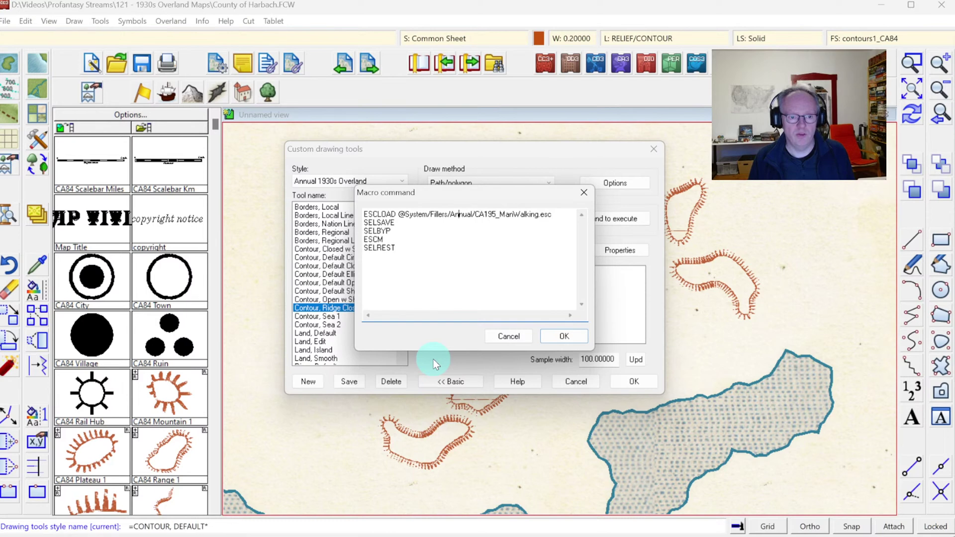
{"action": "key", "text": "Left"}
{"action": "key", "text": "Left"}
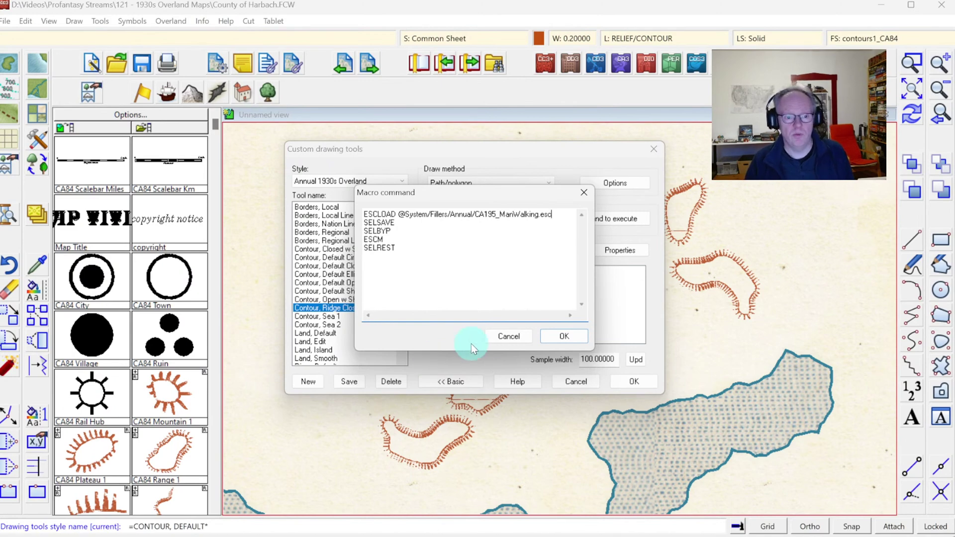
Step: Discard the macro text edit, save Contour, Ridge Closed, and close the custom drawing tools settings
{"action": "left_click", "coordinate": [508, 337]}
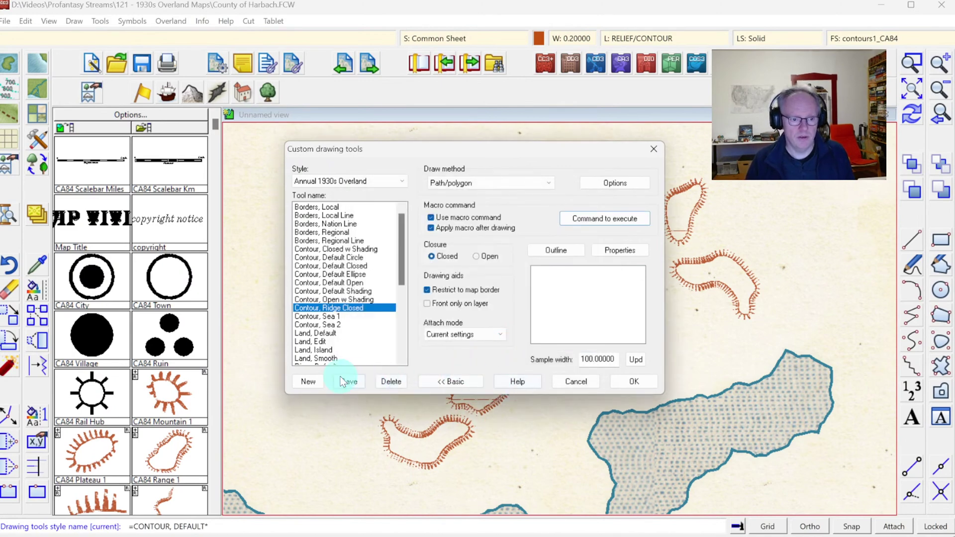
{"action": "left_click", "coordinate": [348, 381]}
{"action": "left_click", "coordinate": [579, 383]}
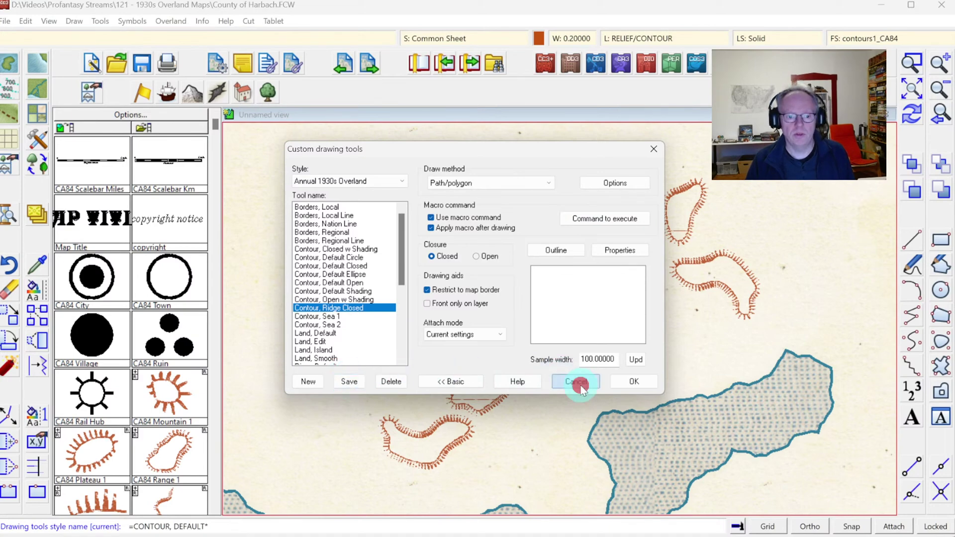
Step: Open the Symbols Along settings and check the full path of the symbol catalog in use
{"action": "left_click", "coordinate": [74, 21]}
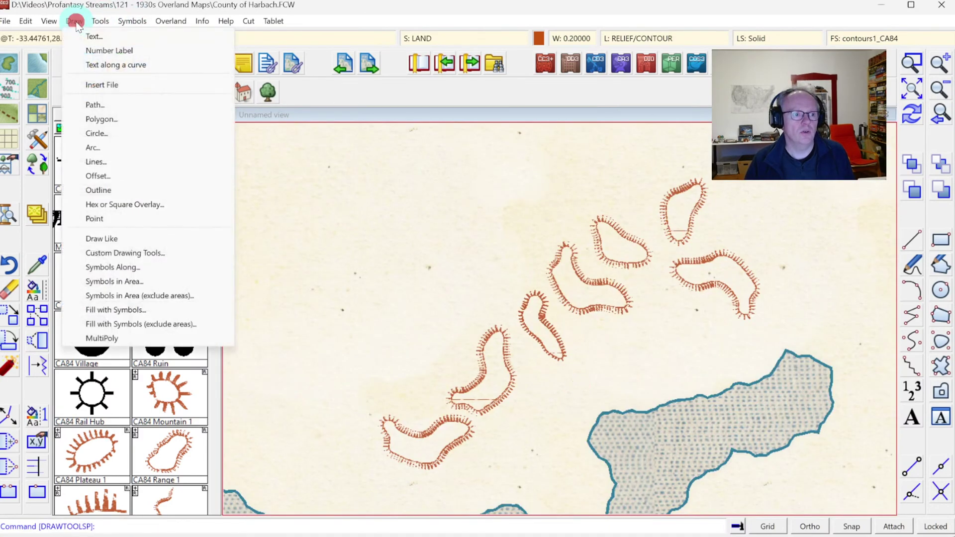
{"action": "left_click", "coordinate": [118, 269]}
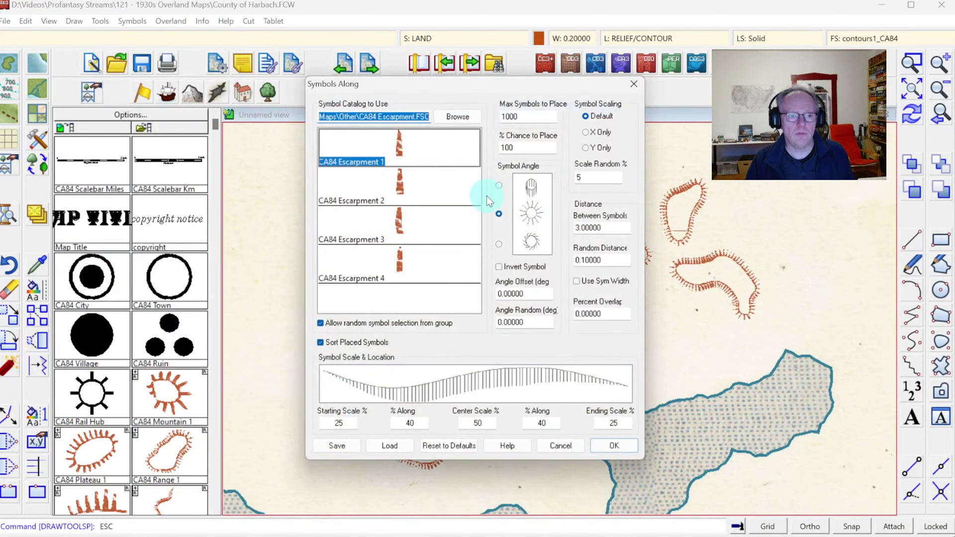
{"action": "left_click", "coordinate": [376, 117]}
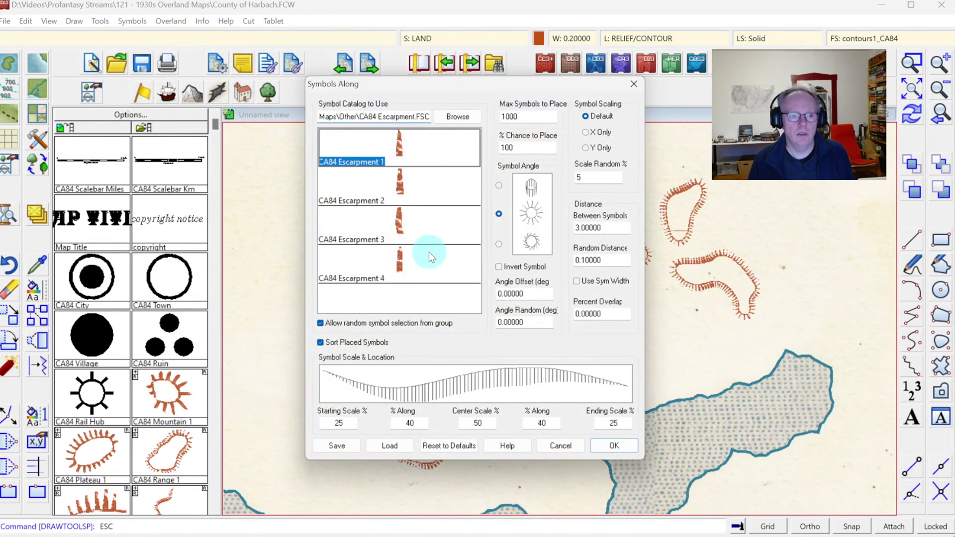
{"action": "key", "text": "Home"}
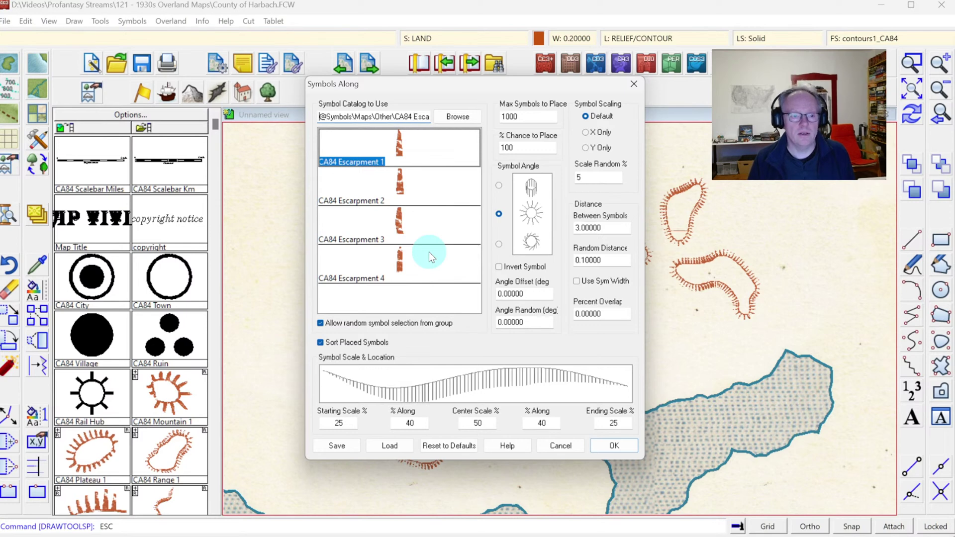
{"action": "key", "text": "End"}
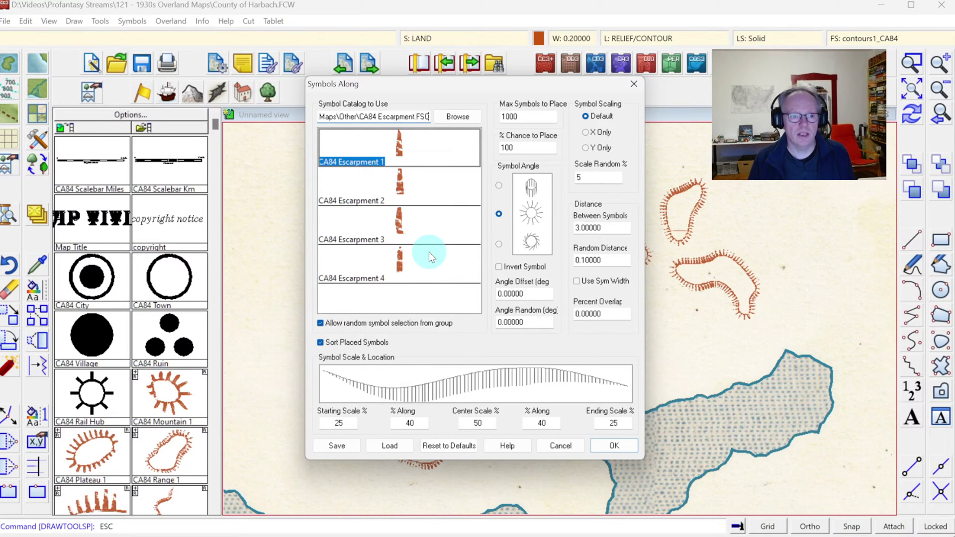
{"action": "key", "text": "Home"}
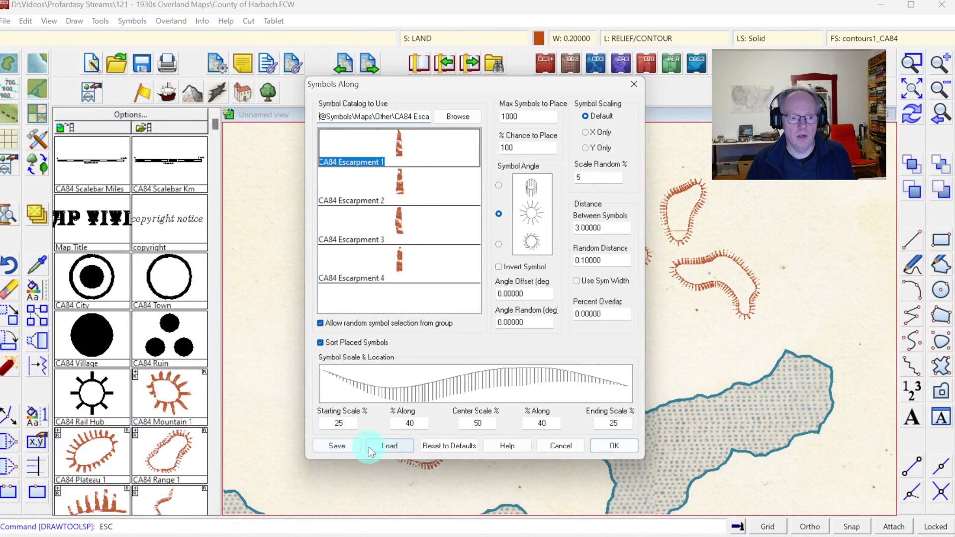
Step: Browse the saved escarpment settings in the Fillers folder and check the CA84 Ridge Regular.esc and CA84 Ridge Tapering.esc file names
{"action": "left_click", "coordinate": [387, 447]}
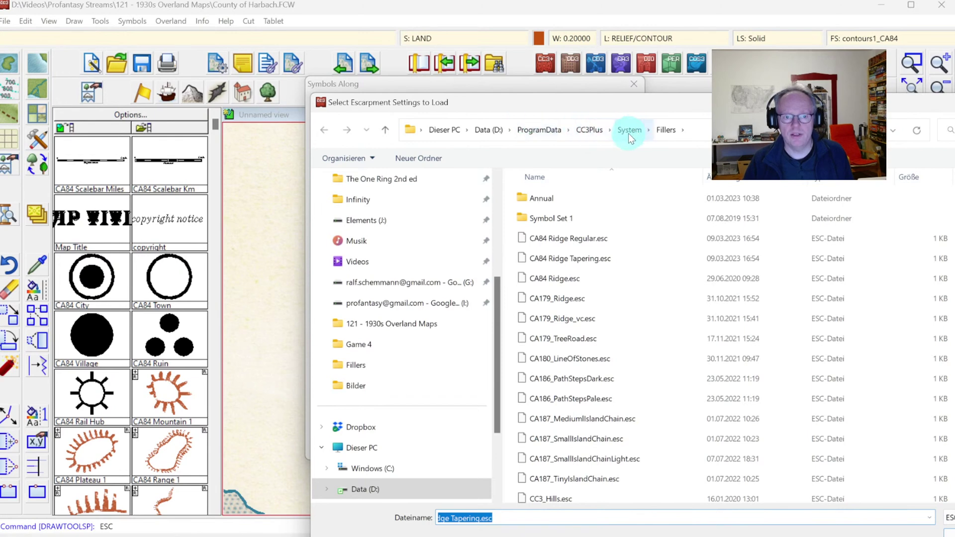
{"action": "left_click", "coordinate": [563, 240]}
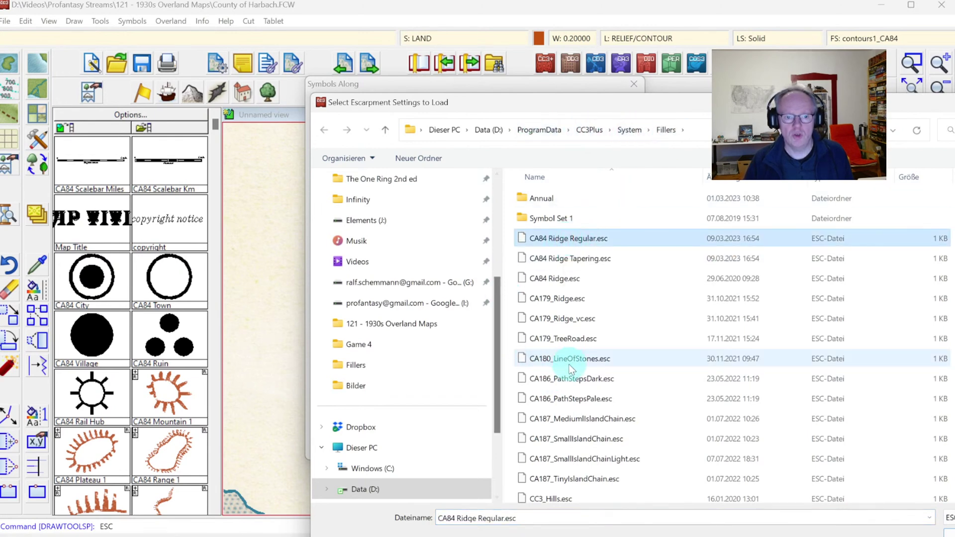
{"action": "left_click", "coordinate": [548, 240]}
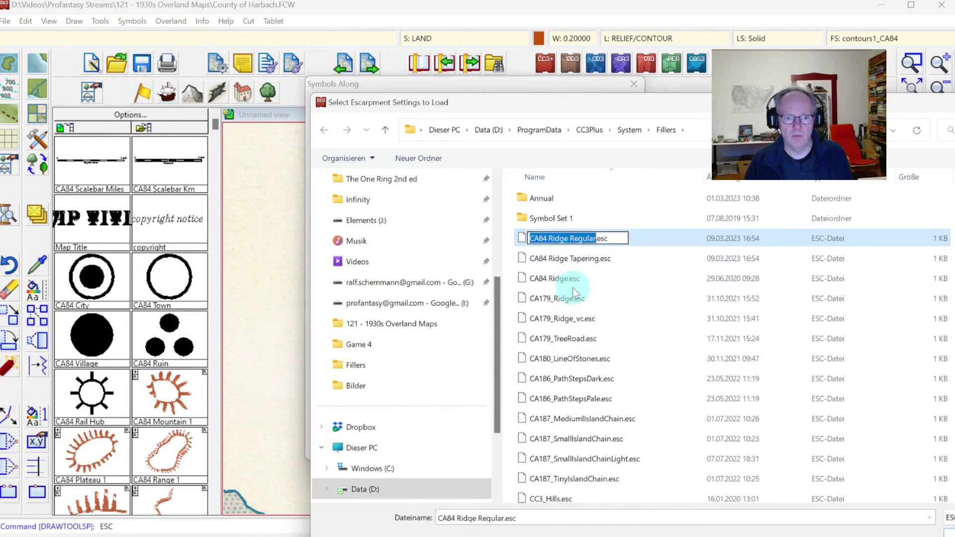
{"action": "key", "text": "ctrl+a"}
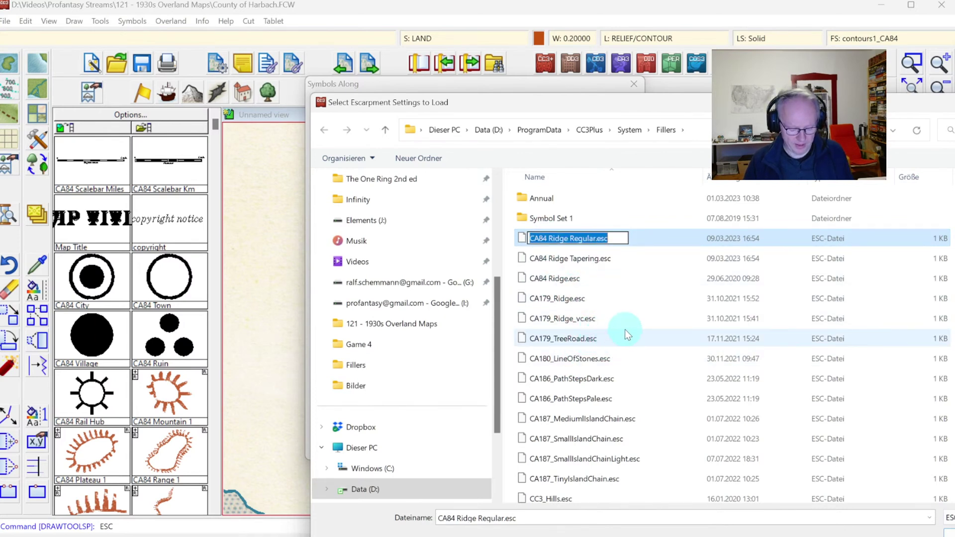
{"action": "left_click", "coordinate": [576, 258]}
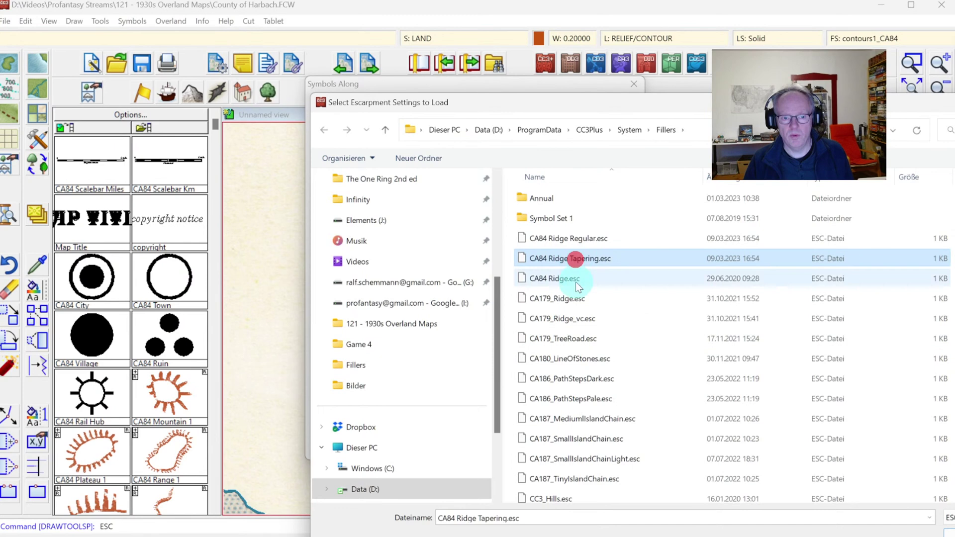
{"action": "left_click", "coordinate": [572, 238]}
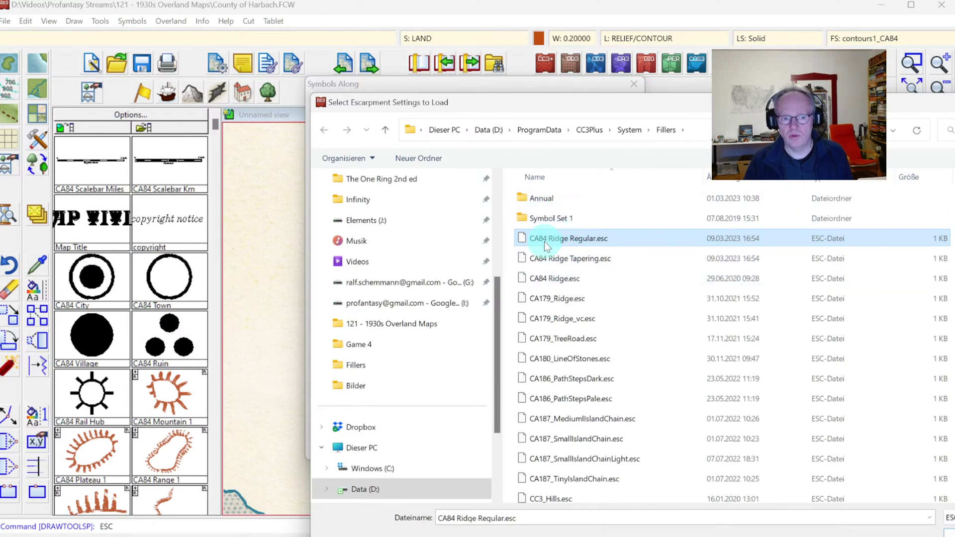
Step: Move CA84 Ridge Regular.esc and CA84 Ridge Tapering.esc from the Fillers folder into its Annual subfolder
{"action": "left_click_drag", "start_coordinate": [544, 241], "coordinate": [545, 205]}
{"action": "key", "text": "Escape"}
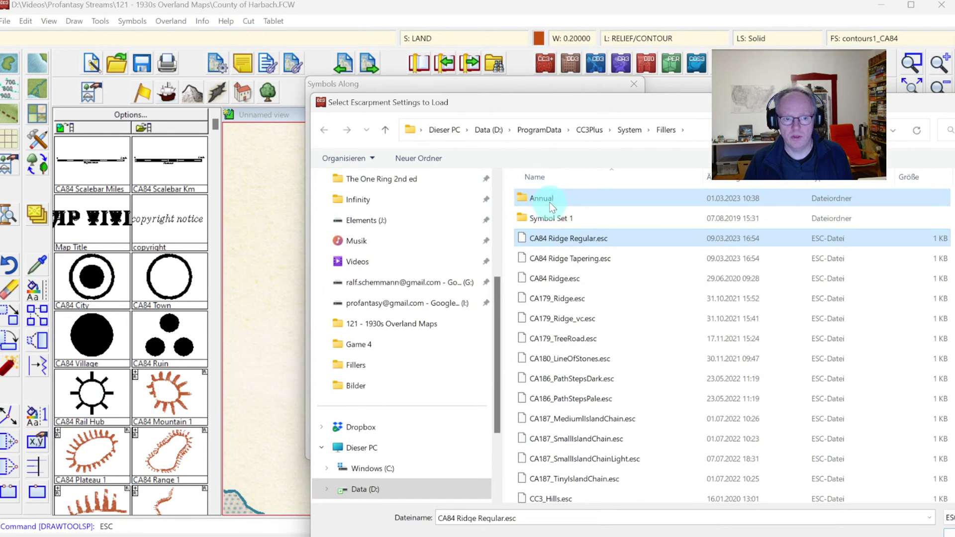
{"action": "left_click", "coordinate": [551, 198]}
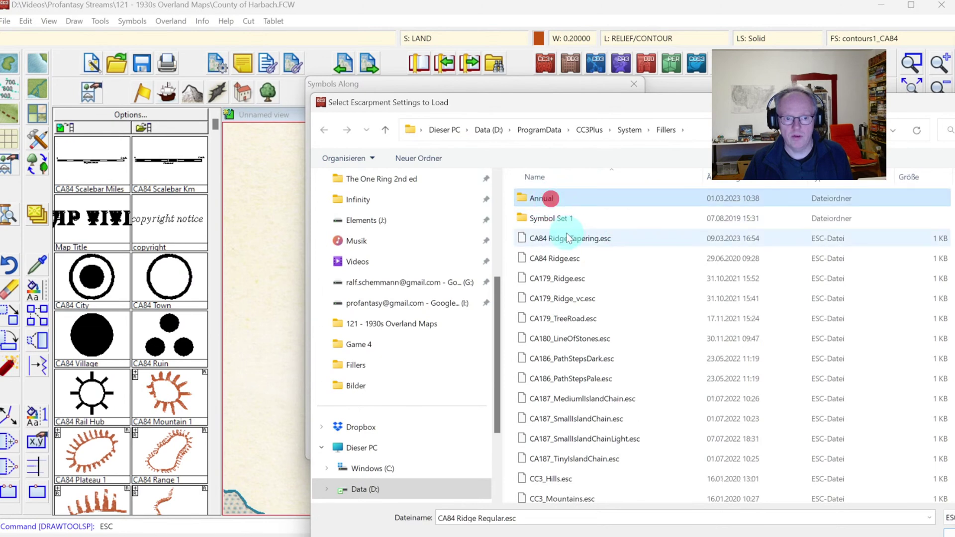
{"action": "left_click_drag", "start_coordinate": [567, 238], "coordinate": [544, 199]}
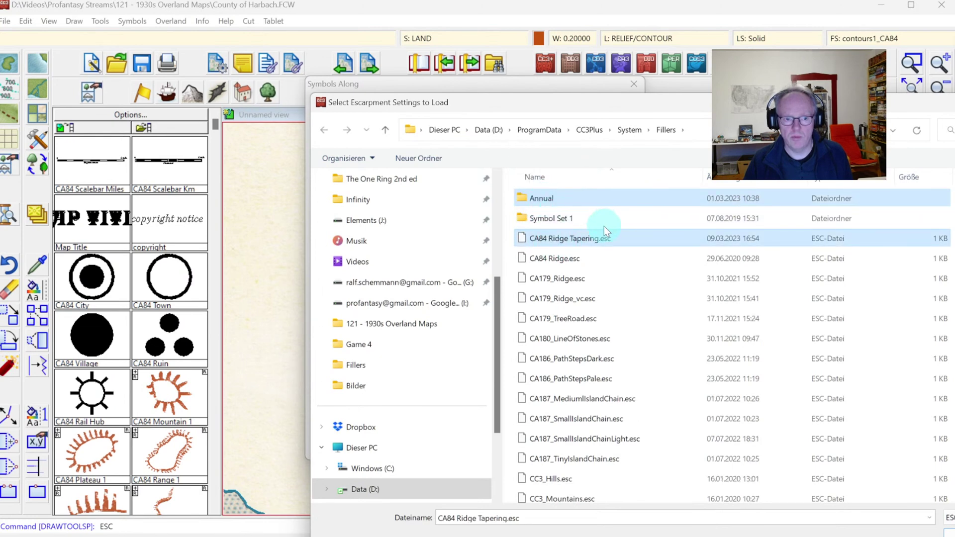
Step: Open the Annual subfolder and sort its escarpment settings files by name in descending order
{"action": "double_click", "coordinate": [544, 198]}
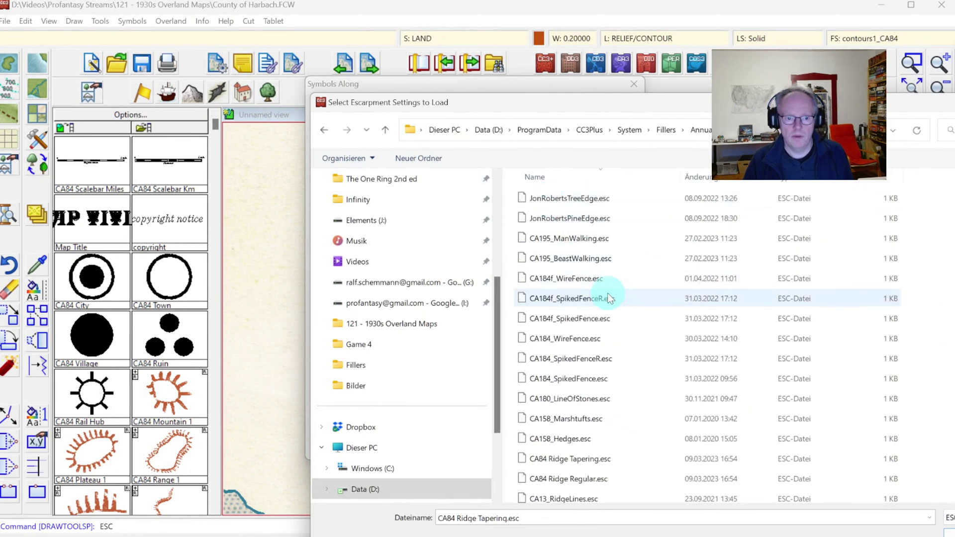
{"action": "left_click", "coordinate": [577, 177]}
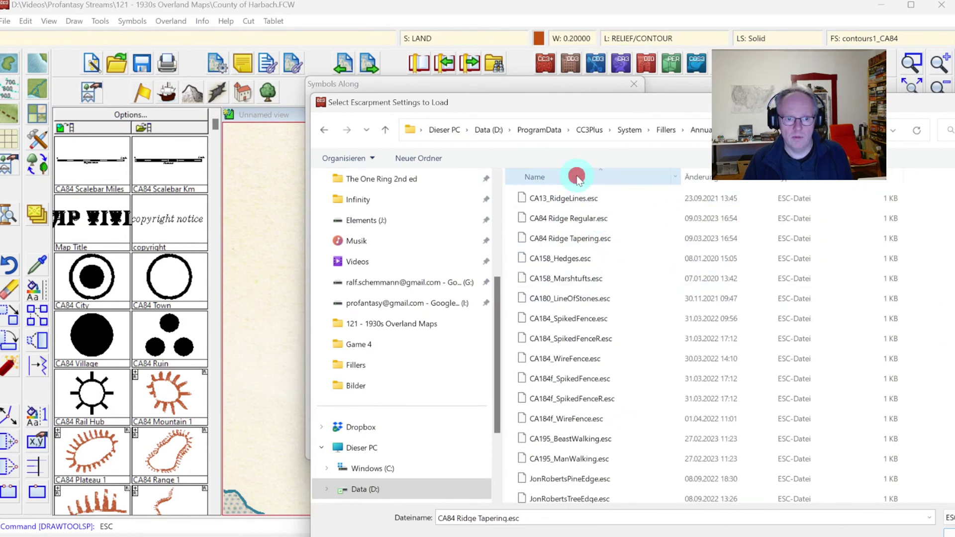
{"action": "left_click", "coordinate": [577, 176]}
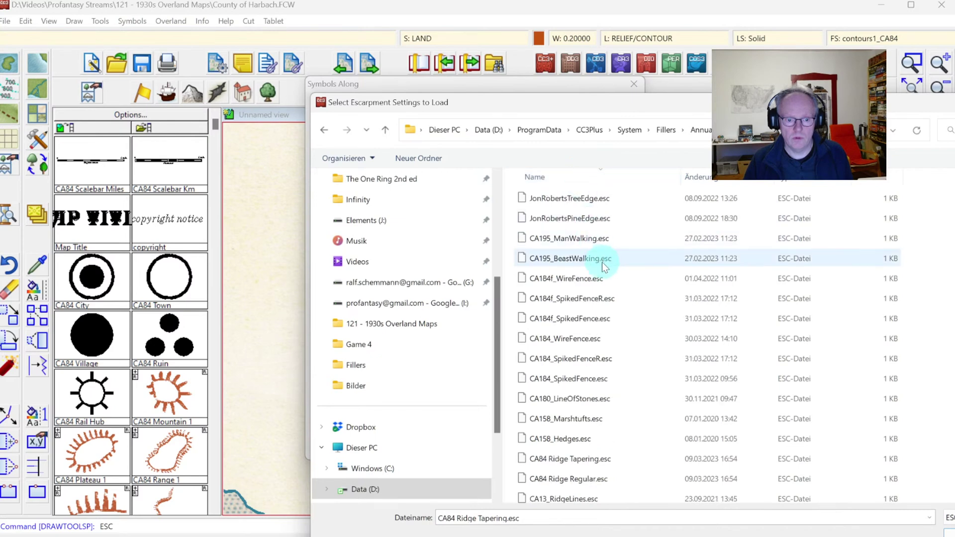
Step: Load CA84 Ridge Regular.esc into the Symbols Along settings, and cancel the settings without applying them
{"action": "left_click", "coordinate": [559, 478]}
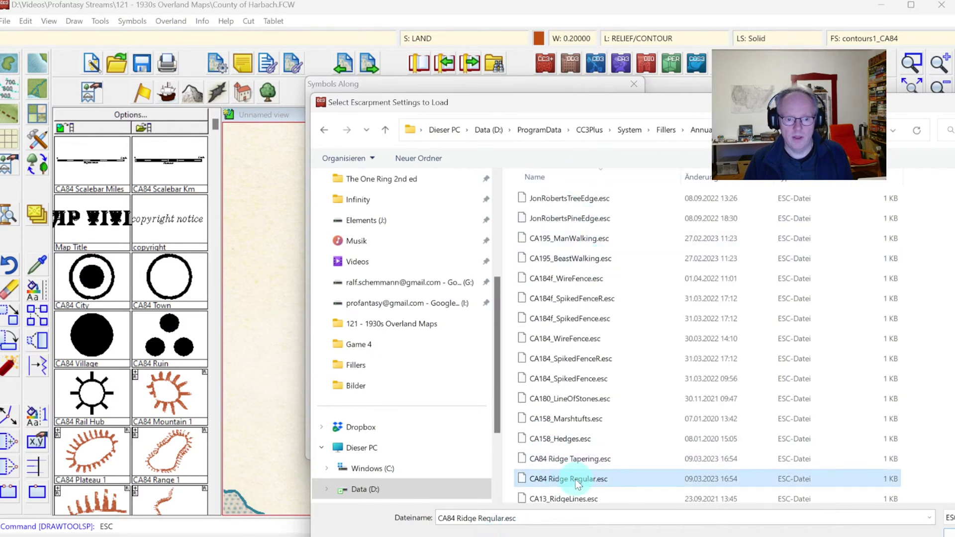
{"action": "left_click", "coordinate": [573, 483]}
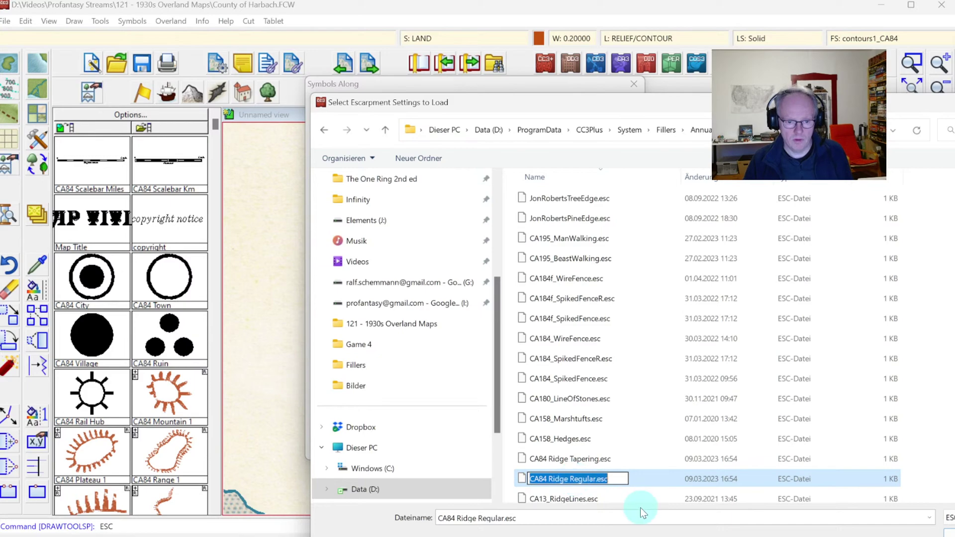
{"action": "left_click", "coordinate": [578, 456]}
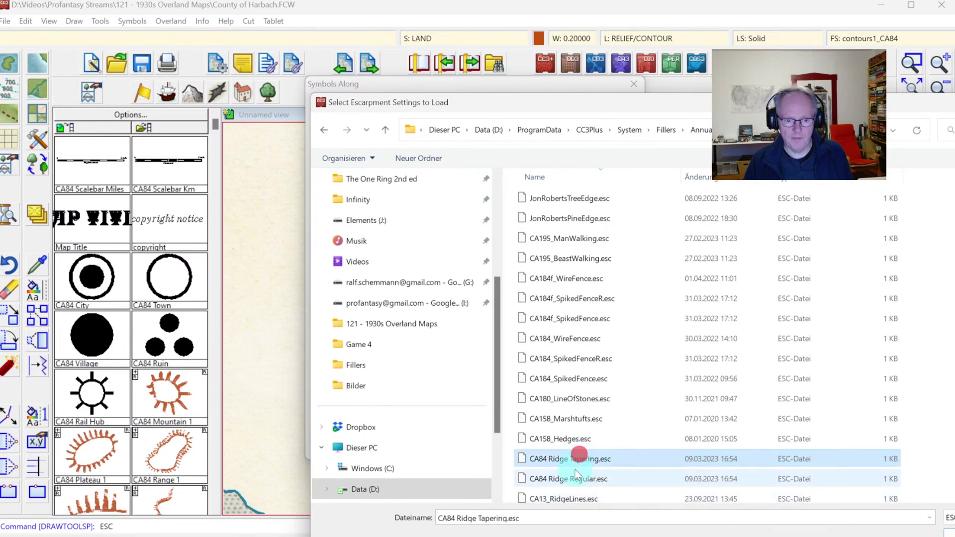
{"action": "left_click", "coordinate": [573, 479]}
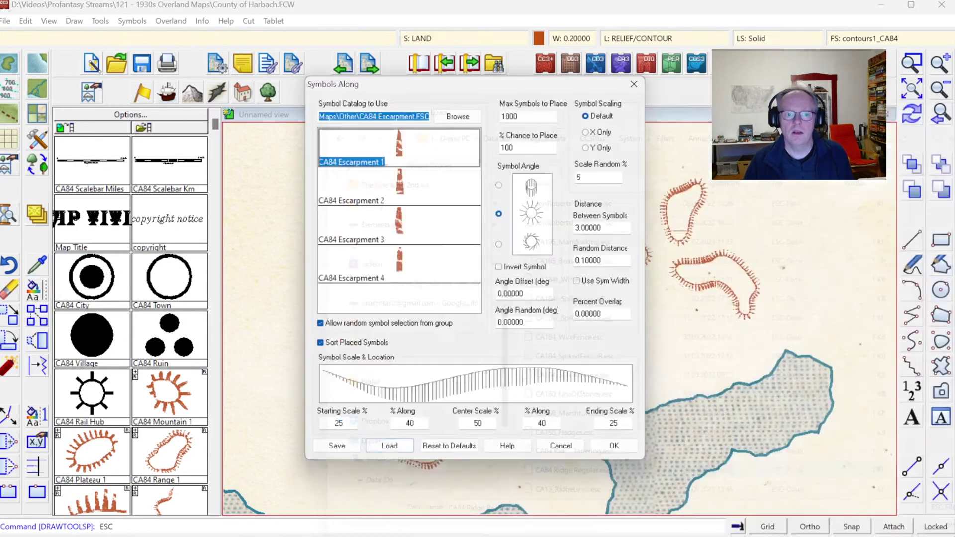
{"action": "double_click", "coordinate": [571, 479]}
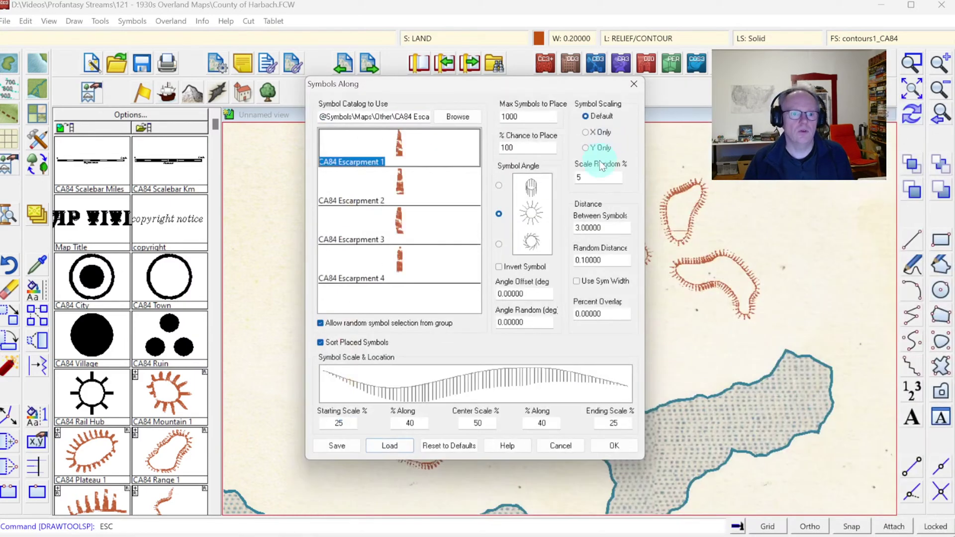
{"action": "left_click", "coordinate": [553, 443]}
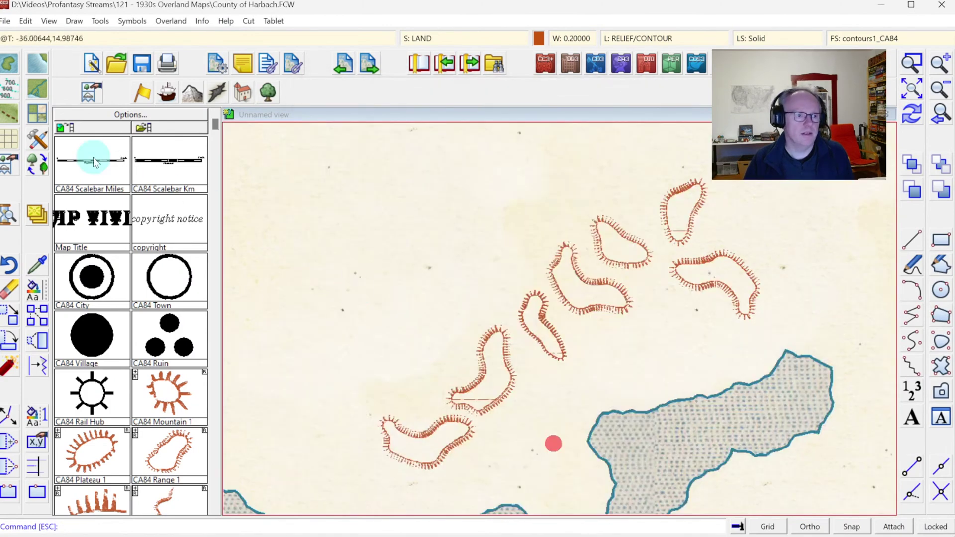
Step: Open the advanced drawing tool settings and check the macro command of Contour, Ridge Closed
{"action": "left_click", "coordinate": [38, 140]}
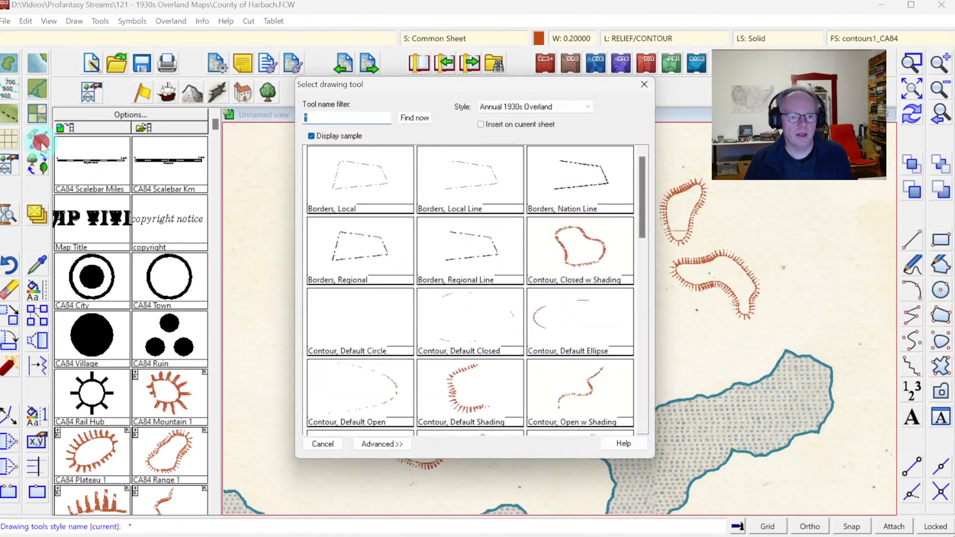
{"action": "left_click", "coordinate": [380, 444]}
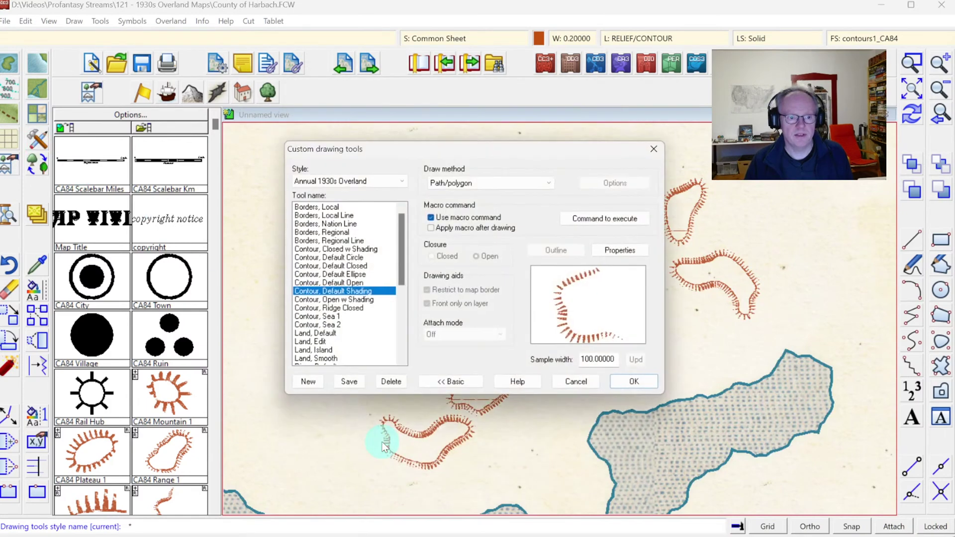
{"action": "left_click", "coordinate": [345, 308]}
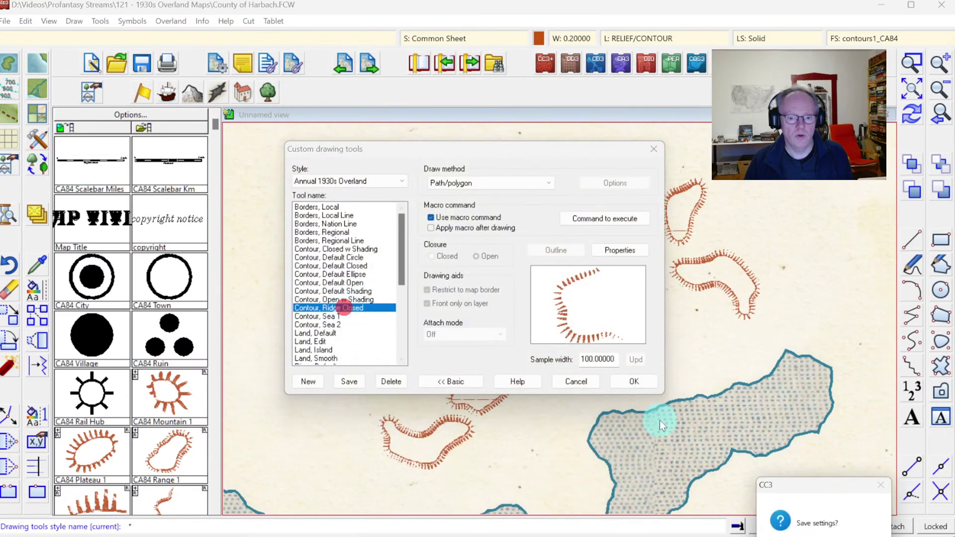
{"action": "left_click", "coordinate": [607, 217]}
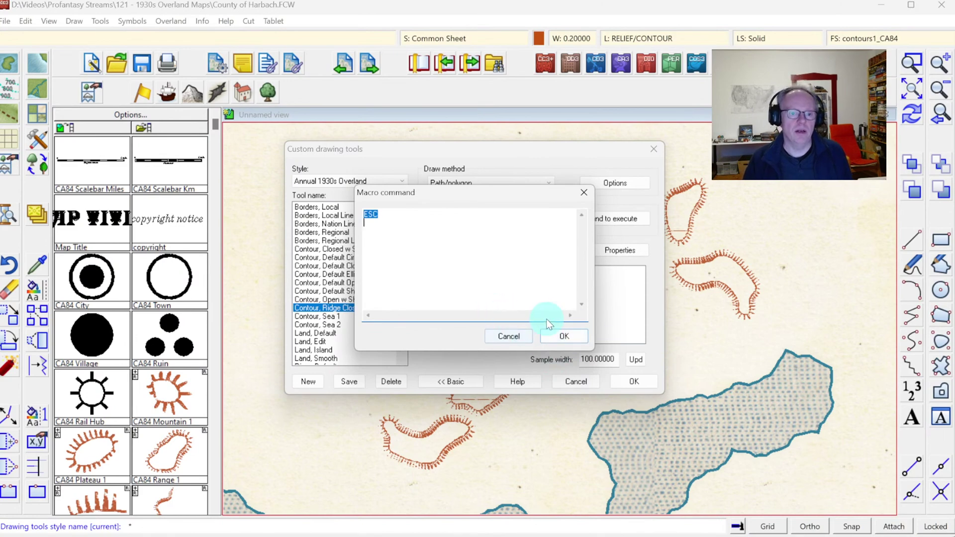
{"action": "left_click", "coordinate": [503, 337]}
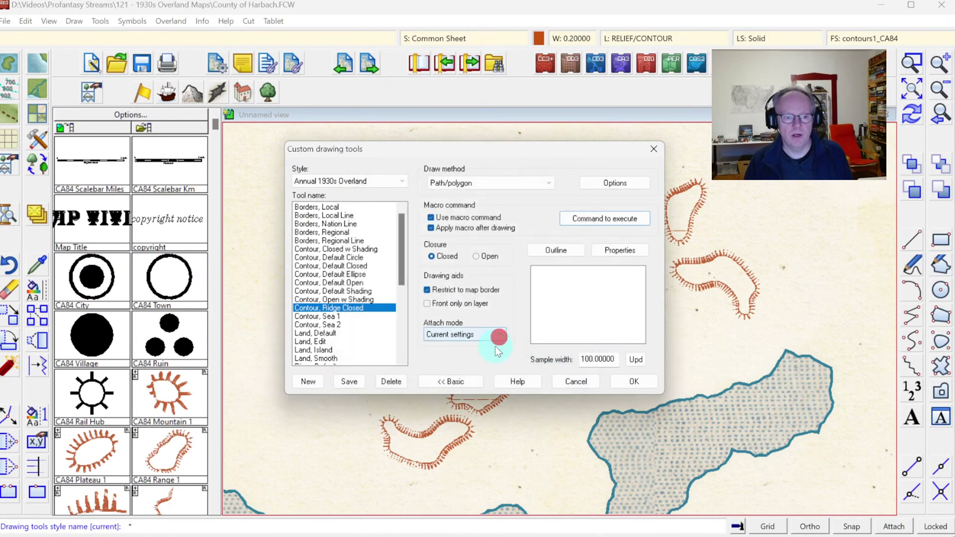
{"action": "left_click", "coordinate": [610, 218]}
{"action": "key", "text": "Escape"}
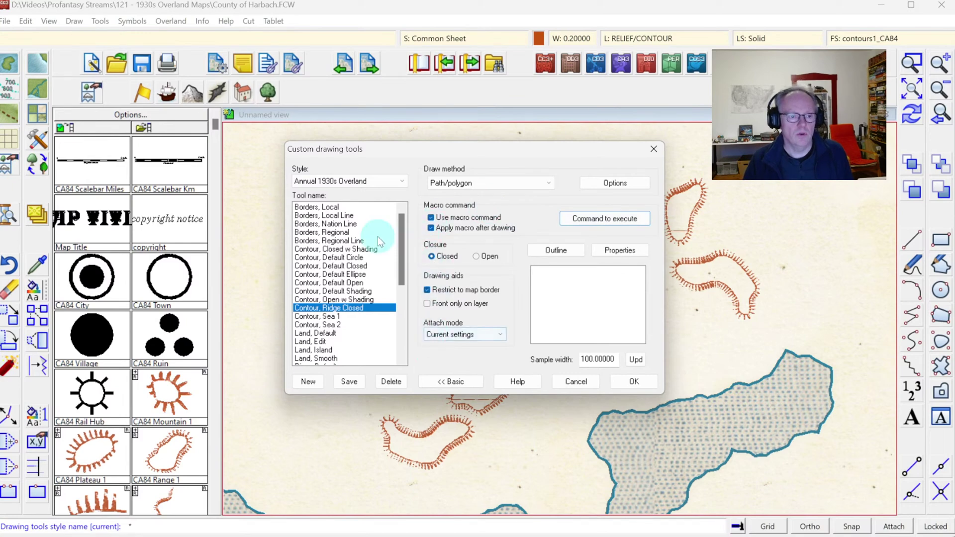
Step: Copy the macro command of the Floor, default - Human Tracks tool in the 2023 Winter Trail style
{"action": "left_click", "coordinate": [353, 182]}
{"action": "left_click", "coordinate": [356, 181]}
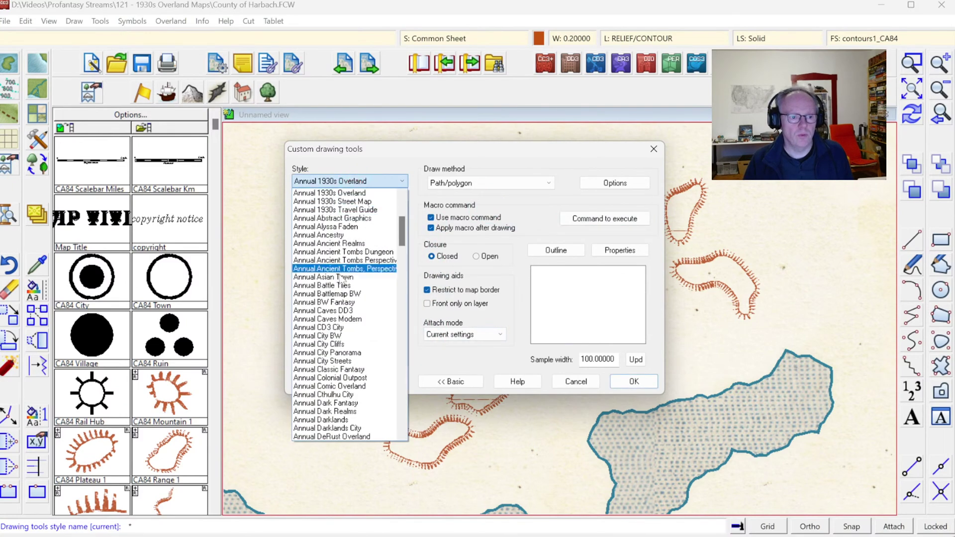
{"action": "scroll", "coordinate": [345, 284], "scroll_direction": "up", "scroll_amount": 5}
{"action": "left_click", "coordinate": [352, 308]}
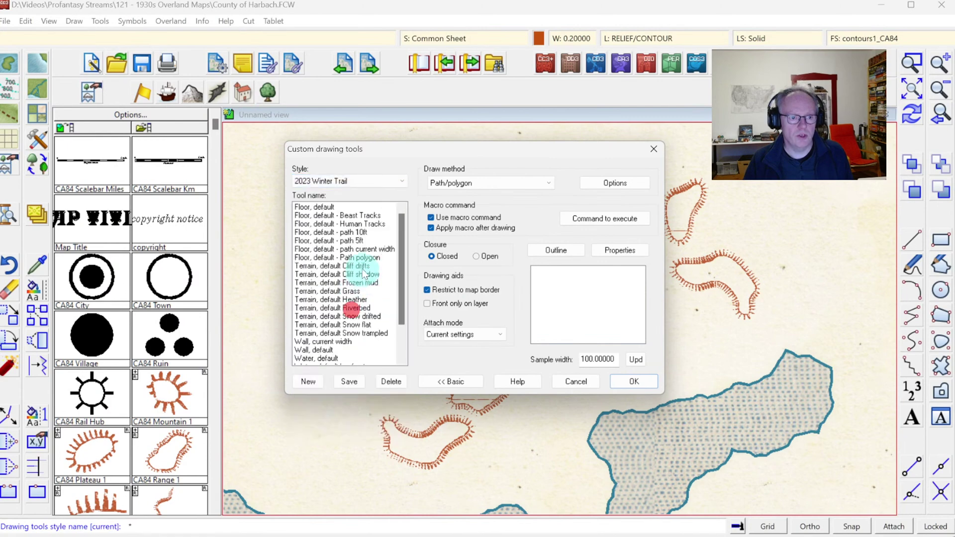
{"action": "left_click", "coordinate": [358, 224]}
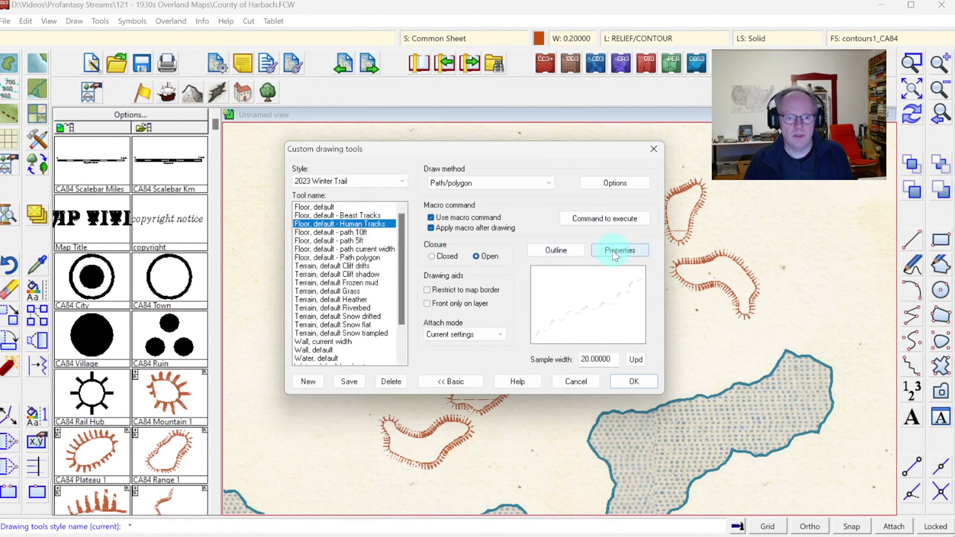
{"action": "left_click", "coordinate": [606, 220]}
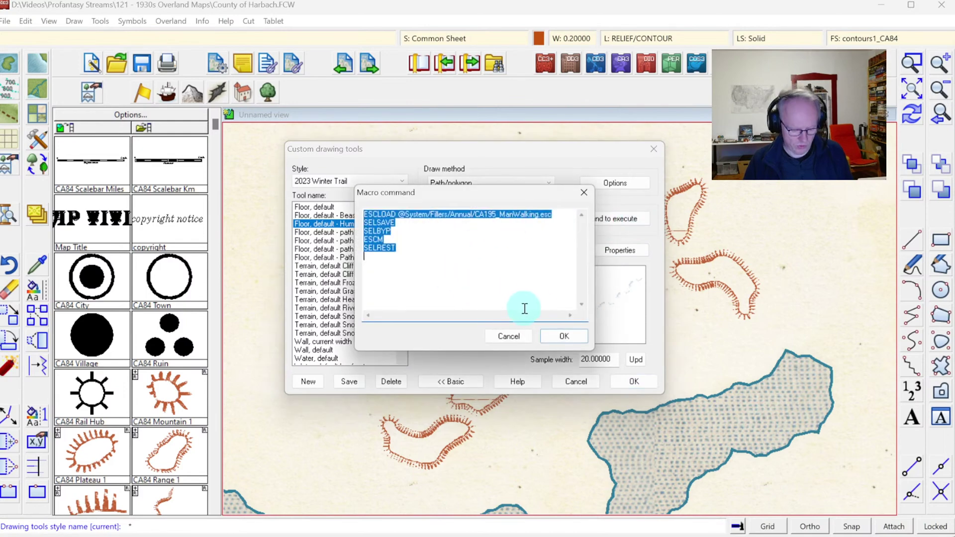
{"action": "left_click", "coordinate": [517, 334]}
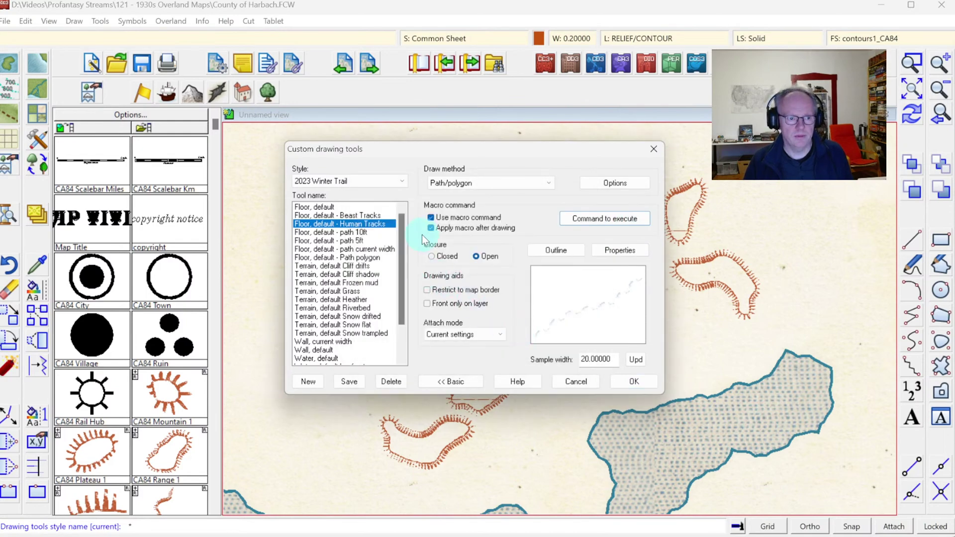
Step: Set the drawing tool style back to Annual 1930s Overland
{"action": "left_click", "coordinate": [376, 180]}
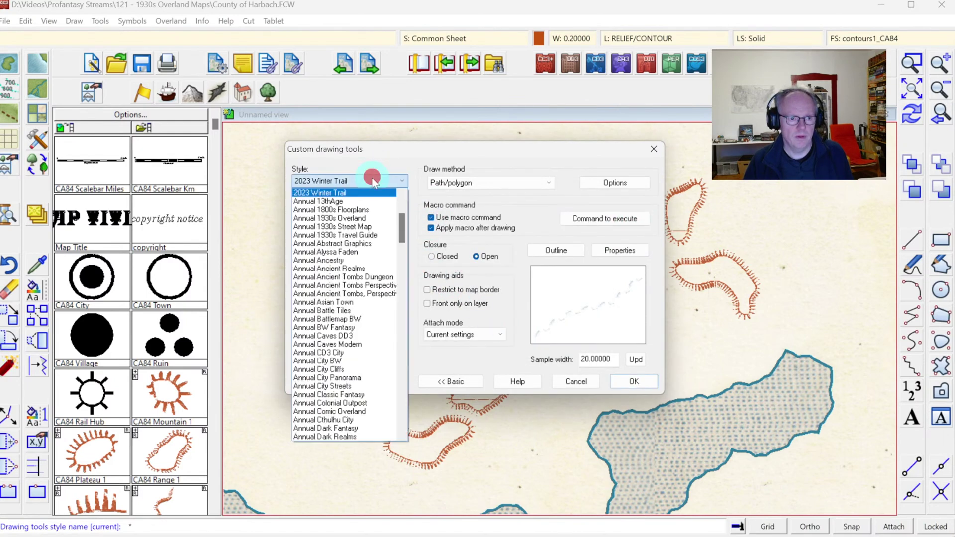
{"action": "left_click", "coordinate": [358, 235]}
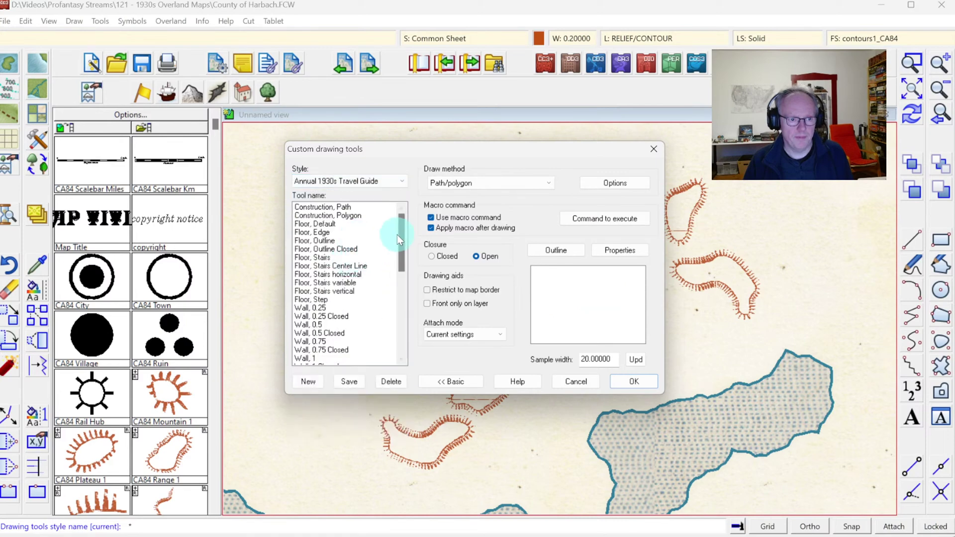
{"action": "left_click", "coordinate": [374, 180]}
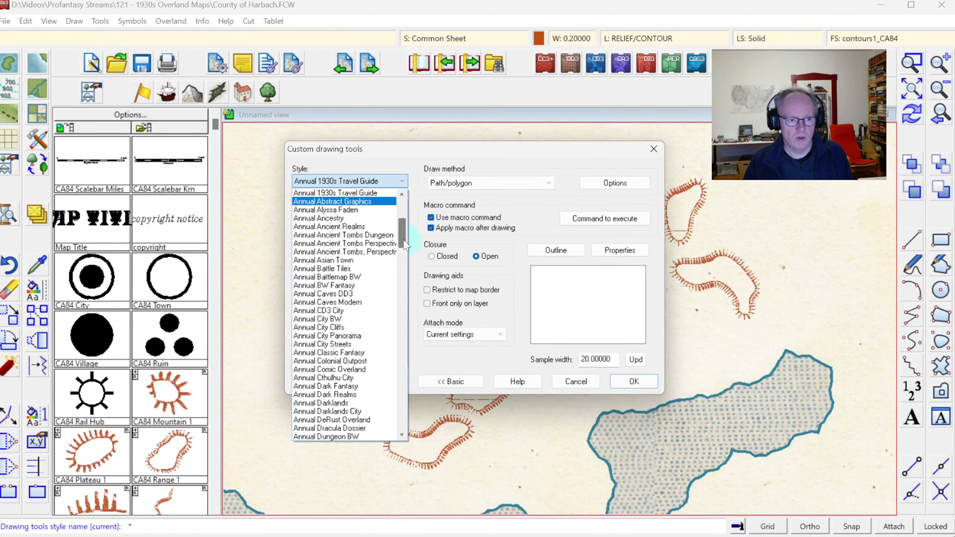
{"action": "left_click_drag", "start_coordinate": [404, 240], "coordinate": [404, 236]}
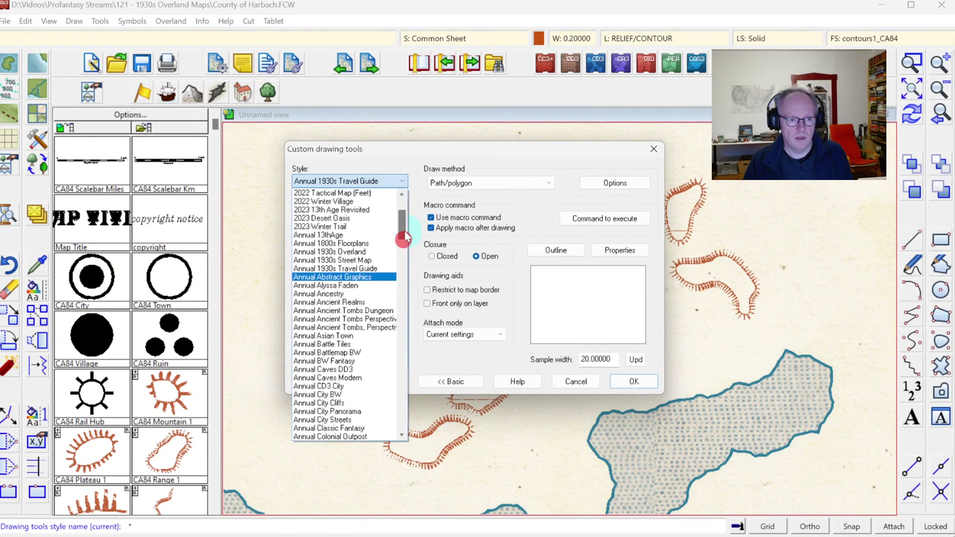
{"action": "left_click", "coordinate": [366, 275]}
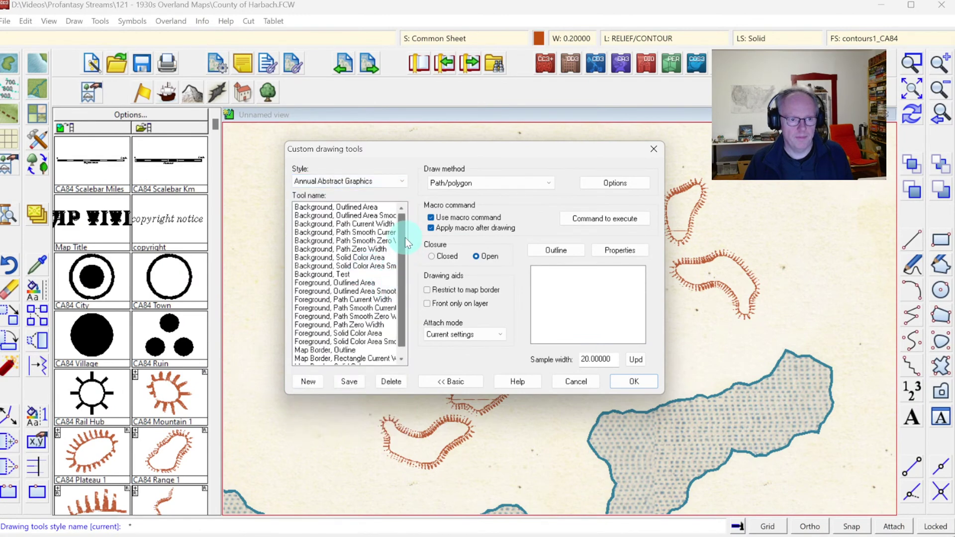
{"action": "mouse_move", "coordinate": [404, 236]}
{"action": "left_mouse_down"}
{"action": "mouse_move", "coordinate": [404, 249]}
{"action": "mouse_move", "coordinate": [404, 236]}
{"action": "left_mouse_up"}
{"action": "left_click", "coordinate": [397, 184]}
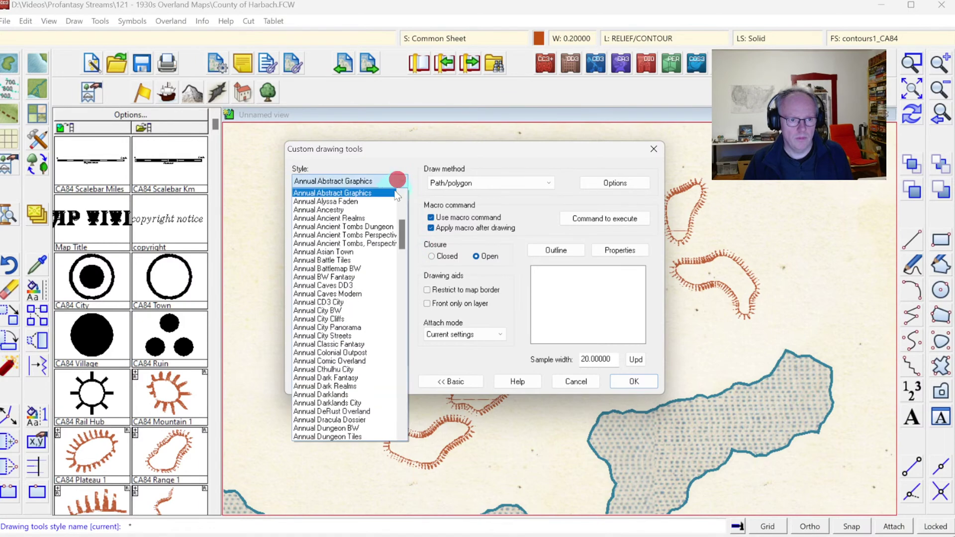
{"action": "left_click", "coordinate": [402, 207]}
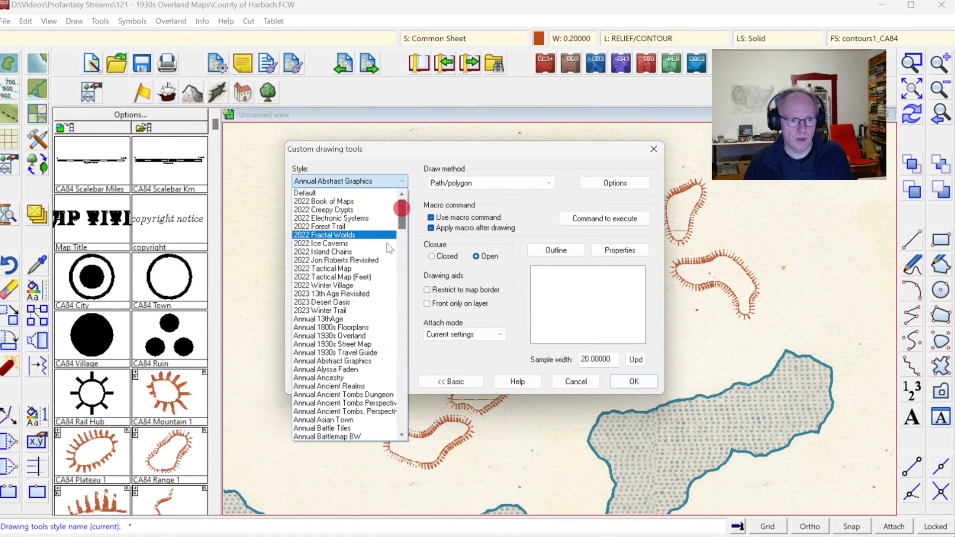
{"action": "left_click", "coordinate": [320, 337]}
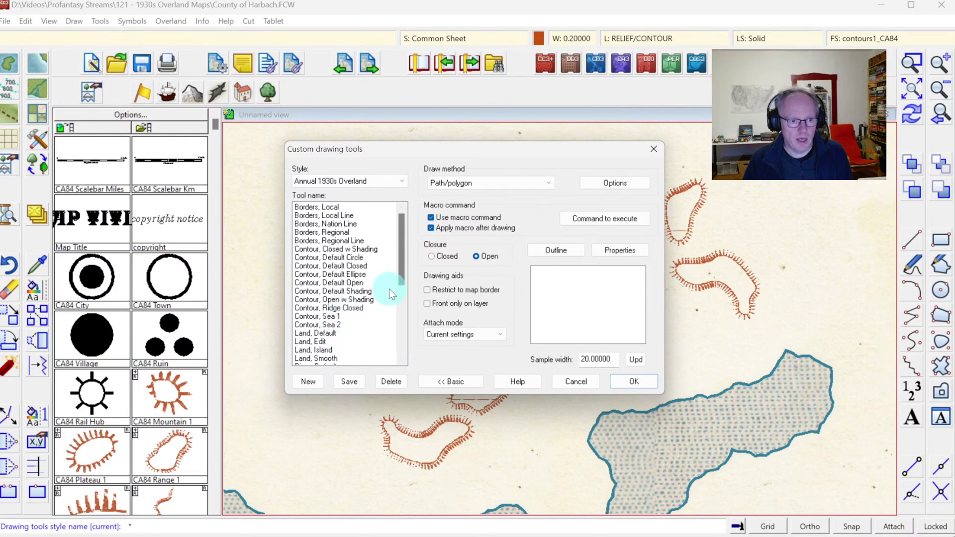
Step: Replace the macro command of Contour, Ridge Closed with the copied Human Tracks macro
{"action": "left_click", "coordinate": [357, 307]}
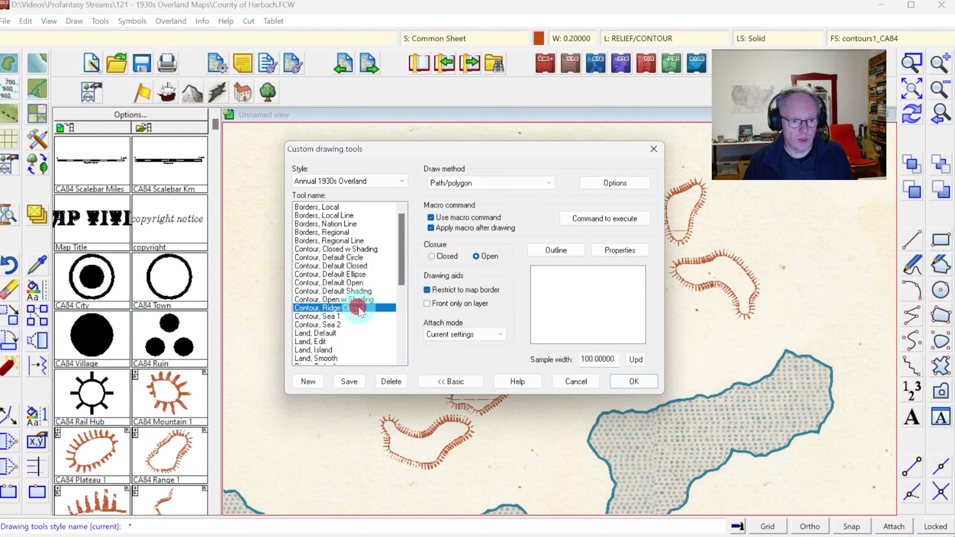
{"action": "left_click", "coordinate": [604, 219]}
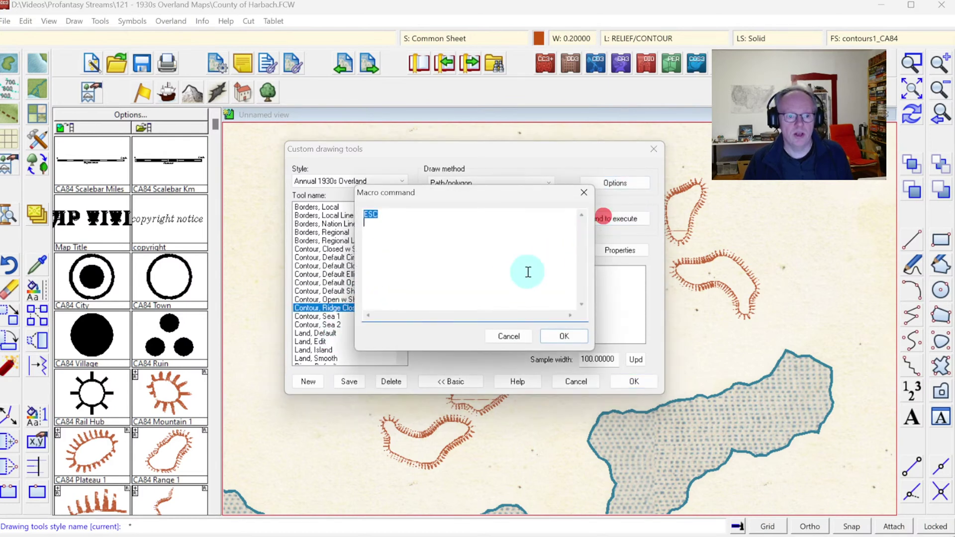
{"action": "left_click", "coordinate": [558, 338]}
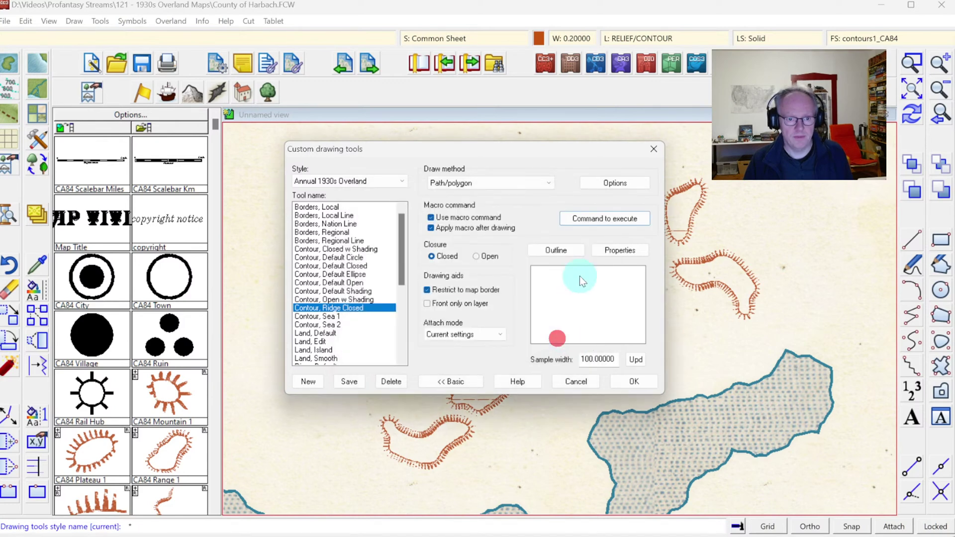
{"action": "left_click", "coordinate": [602, 218]}
Step: Change the file prefix in the ESCLOAD line of the Contour, Ridge Closed macro to CA84
{"action": "left_click", "coordinate": [500, 210]}
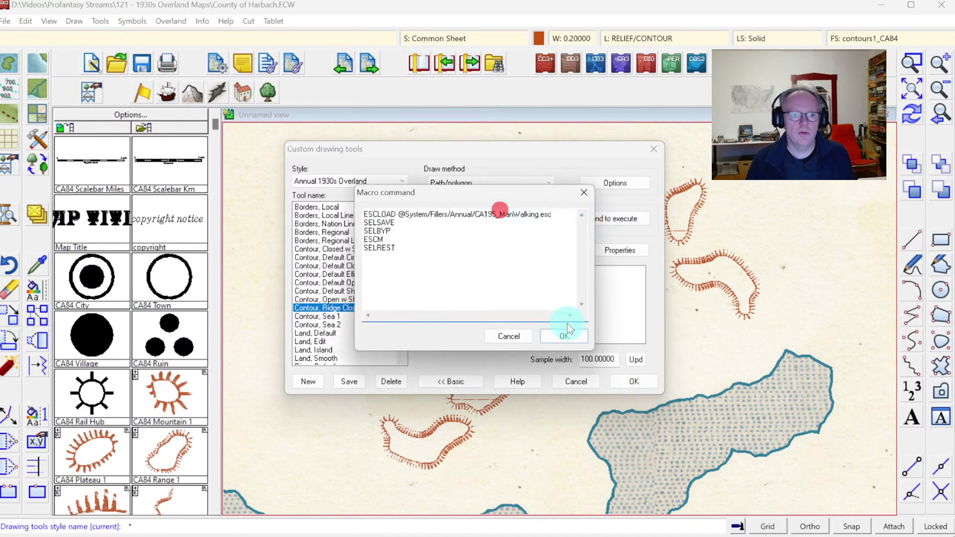
{"action": "key", "text": "Left"}
{"action": "key", "text": "Left"}
{"action": "key", "text": "Left"}
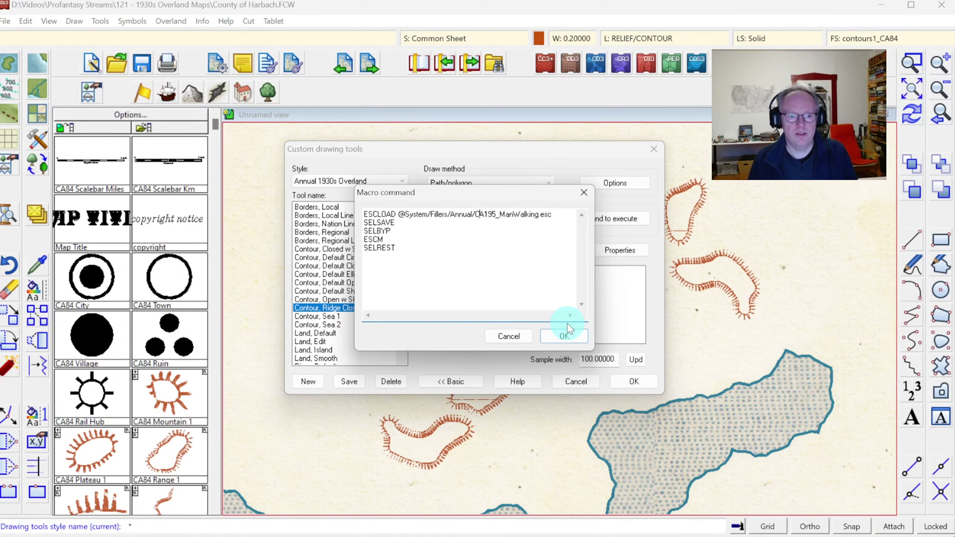
{"action": "key", "text": "ctrl+Left"}
{"action": "key", "text": "End"}
{"action": "key", "text": "Left"}
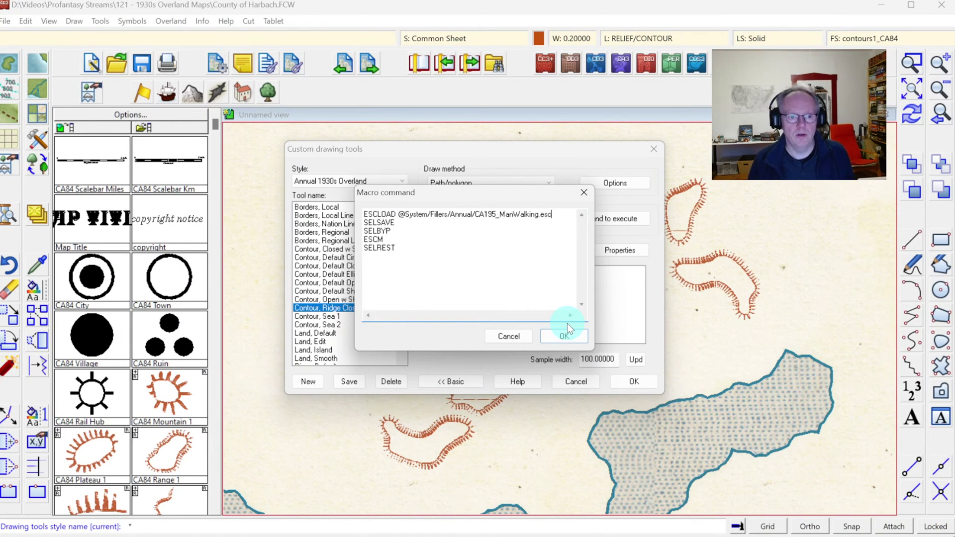
{"action": "key", "text": "Left"}
{"action": "key", "text": "Left"}
{"action": "key", "text": "Left"}
{"action": "key", "text": "Left"}
{"action": "key", "text": "Left"}
{"action": "key", "text": "Left"}
{"action": "key", "text": "Left"}
{"action": "key", "text": "Left"}
{"action": "key", "text": "Left"}
{"action": "key", "text": "Left"}
{"action": "key", "text": "Left"}
{"action": "key", "text": "Left"}
{"action": "key", "text": "Left"}
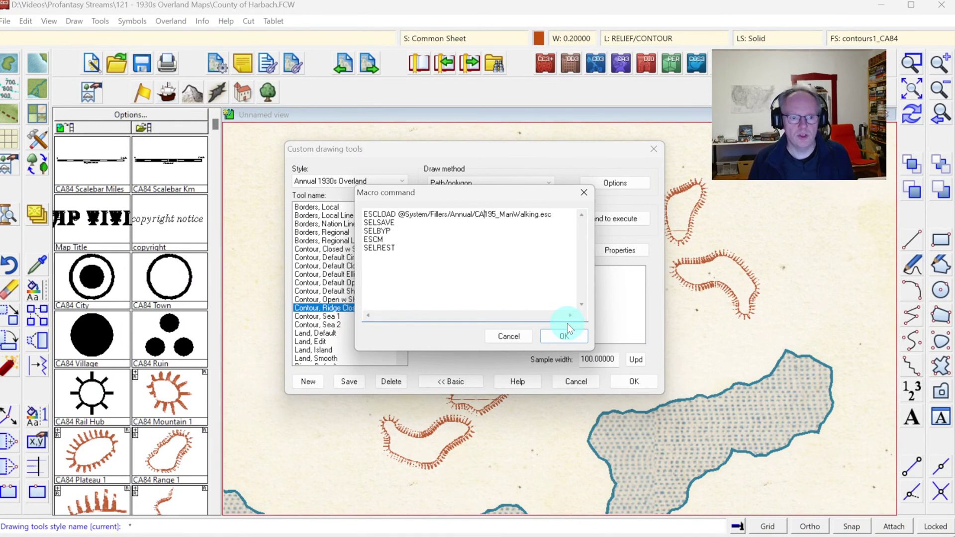
{"action": "key", "text": "Left"}
{"action": "key", "text": "Left"}
{"action": "key", "text": "BackSpace"}
{"action": "key", "text": "BackSpace"}
{"action": "key", "text": "Delete"}
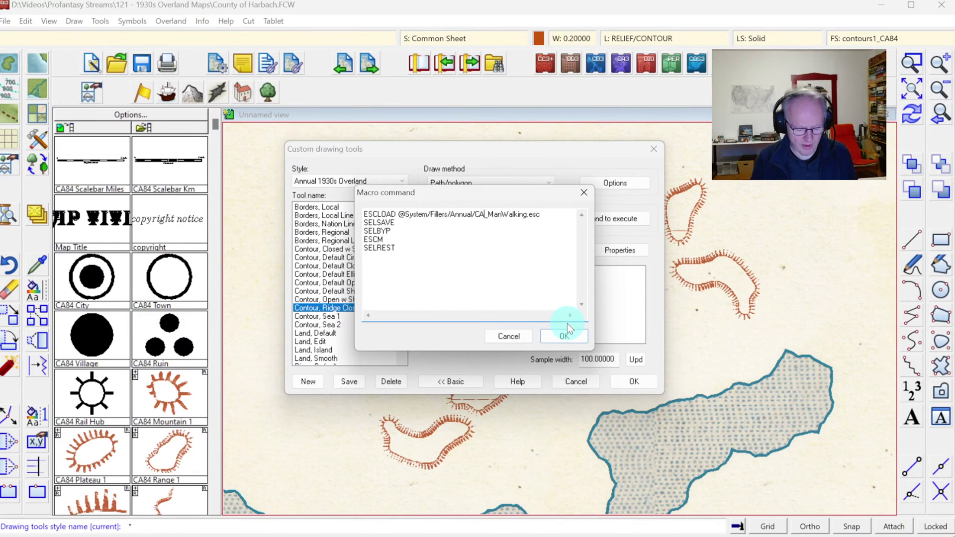
{"action": "type", "text": "84"}
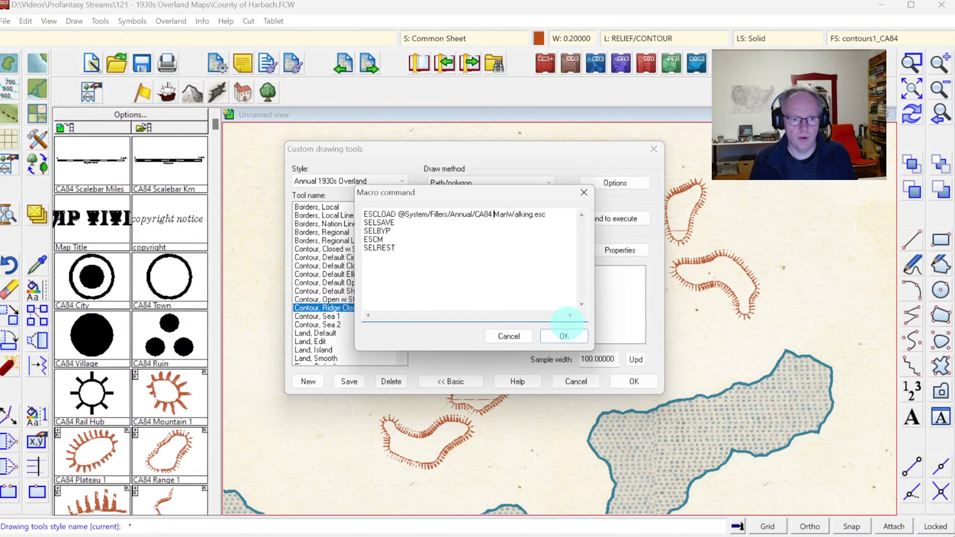
Step: Replace ManWalking in the macro's file name with Ridge Regular, keeping the .esc extension, and accept the edited macro
{"action": "key", "text": "Right"}
{"action": "key", "text": "shift+End"}
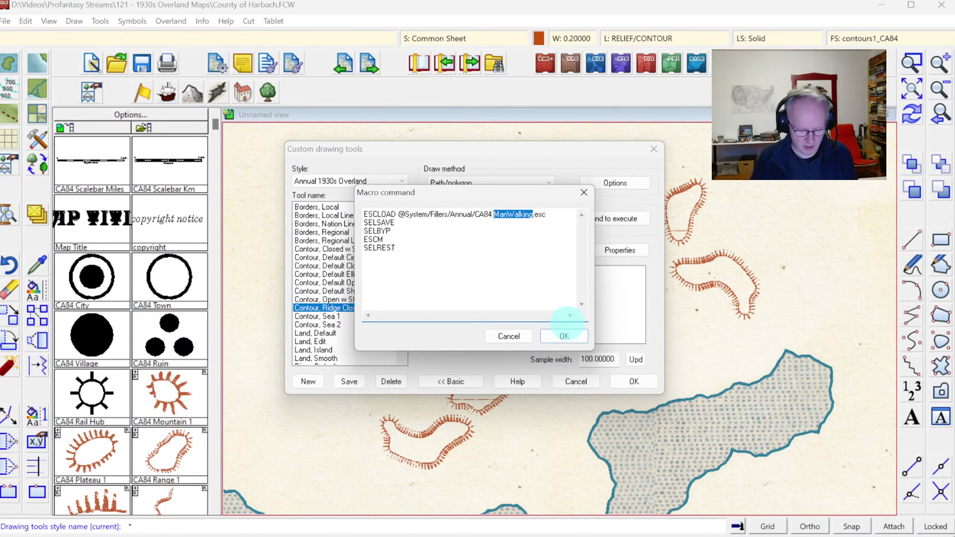
{"action": "type", "text": "Ridge"}
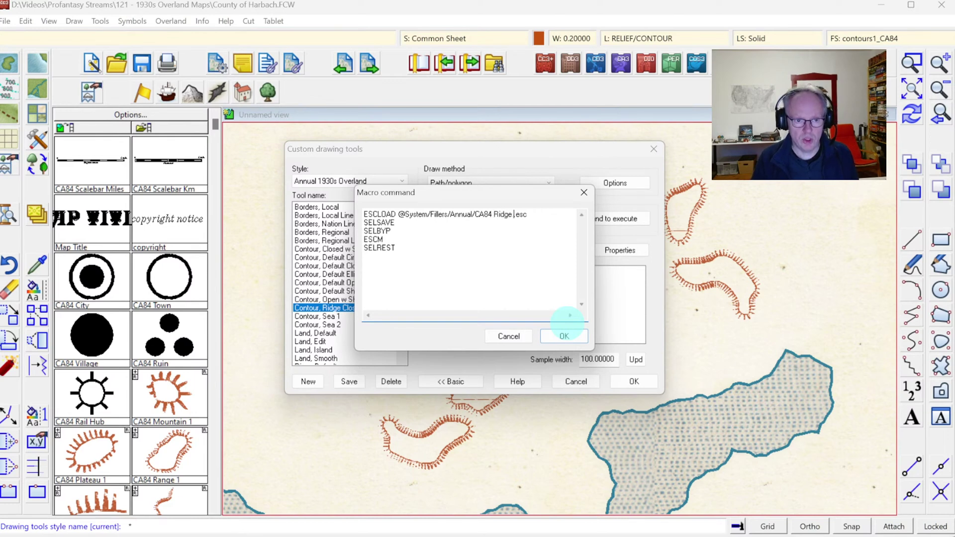
{"action": "type", "text": " Re "}
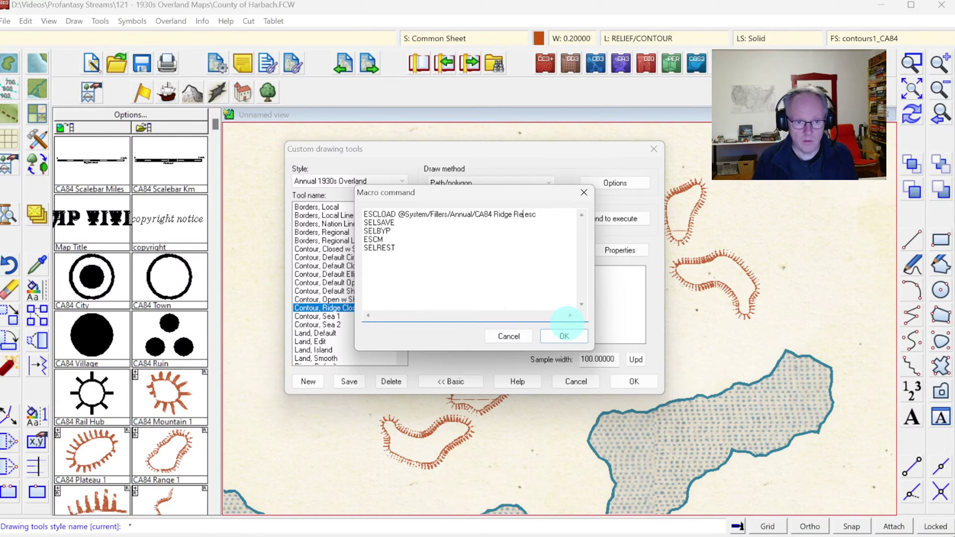
{"action": "type", "text": "gu"}
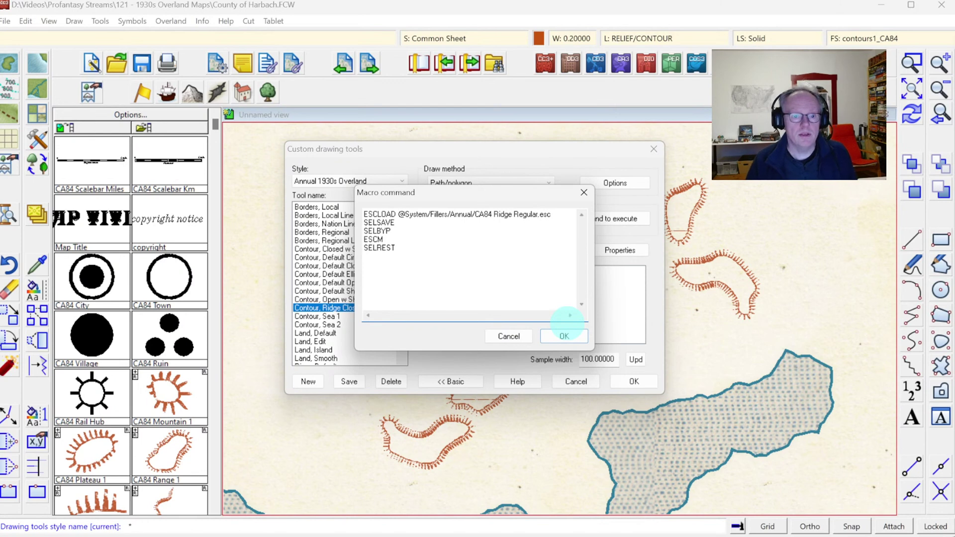
{"action": "type", "text": "lar"}
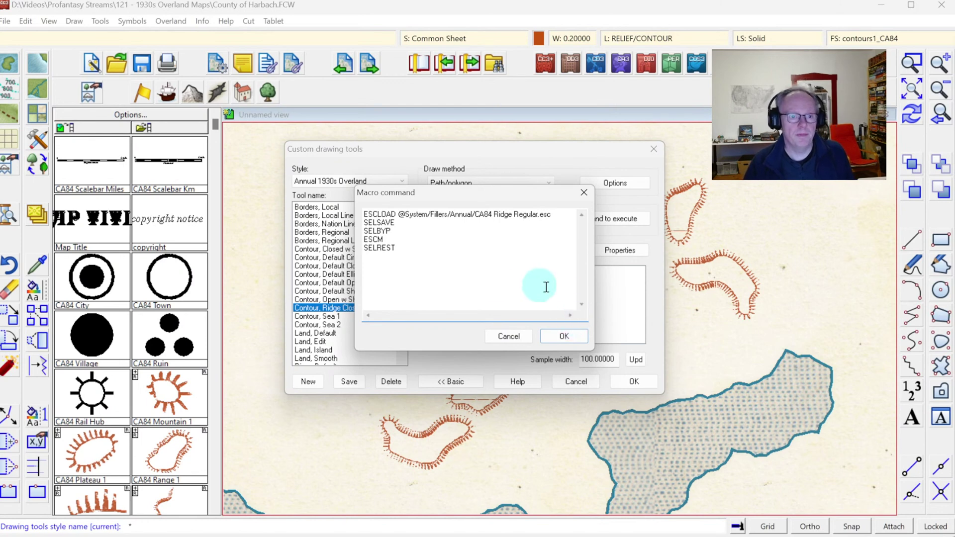
{"action": "left_click", "coordinate": [504, 229]}
{"action": "left_click", "coordinate": [565, 335]}
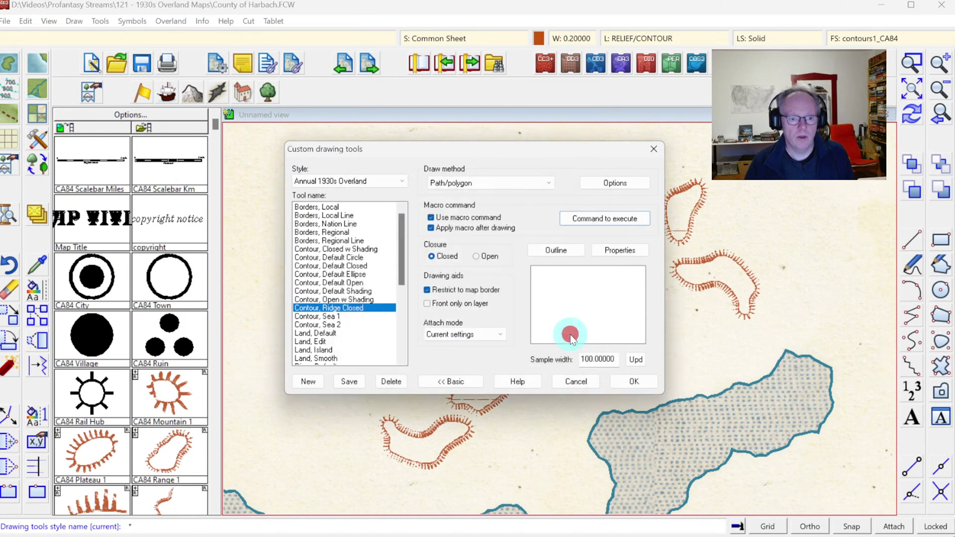
Step: Save the Contour, Ridge Closed tool settings and start drawing with that tool
{"action": "left_click", "coordinate": [349, 381]}
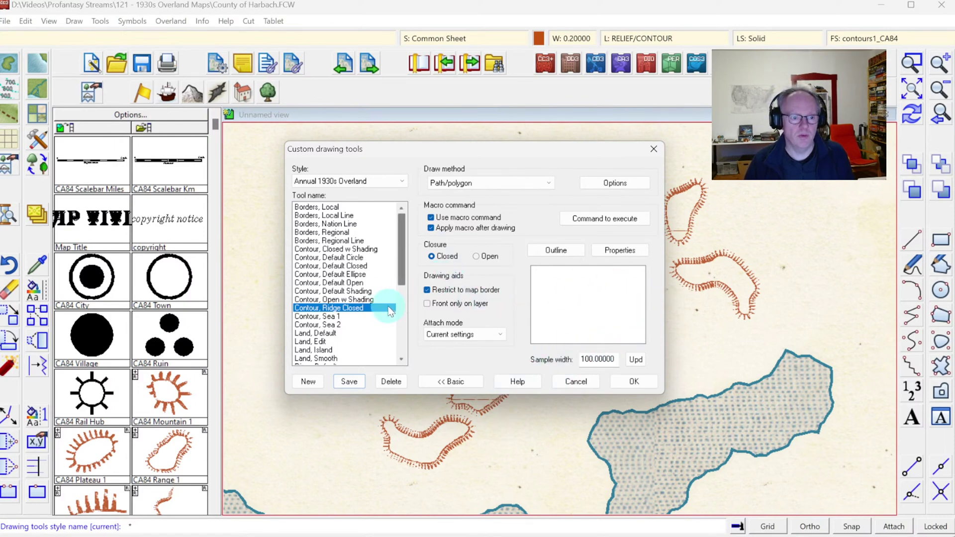
{"action": "left_click", "coordinate": [330, 299]}
{"action": "left_click", "coordinate": [332, 308]}
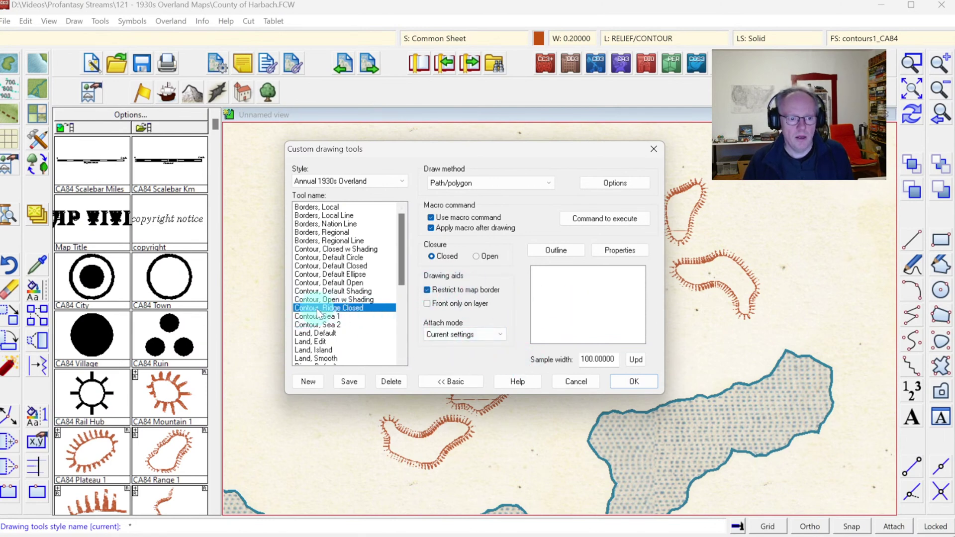
{"action": "left_click", "coordinate": [635, 381]}
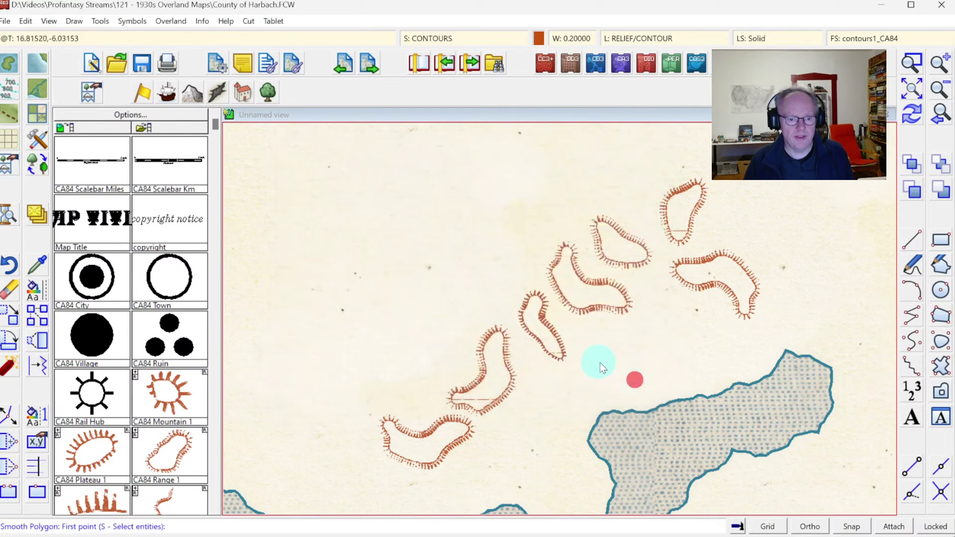
Step: Draw a closed smooth ridge contour enclosing the whole chain of smaller hill contours northwest of the lake
{"action": "left_click", "coordinate": [357, 459]}
{"action": "left_click", "coordinate": [349, 416]}
{"action": "left_click", "coordinate": [378, 387]}
{"action": "left_click", "coordinate": [442, 351]}
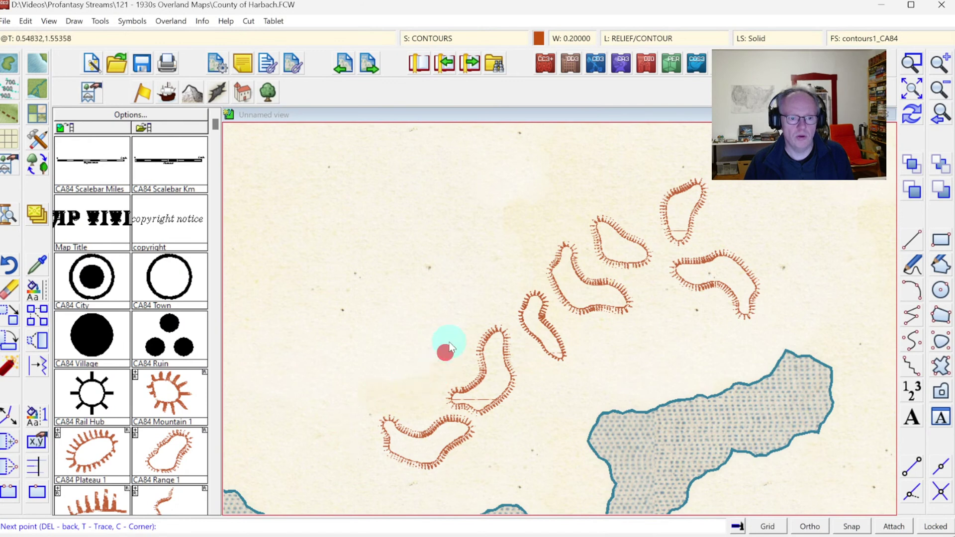
{"action": "left_click", "coordinate": [463, 297]}
{"action": "left_click", "coordinate": [523, 248]}
{"action": "left_click", "coordinate": [542, 224]}
{"action": "left_click", "coordinate": [576, 207]}
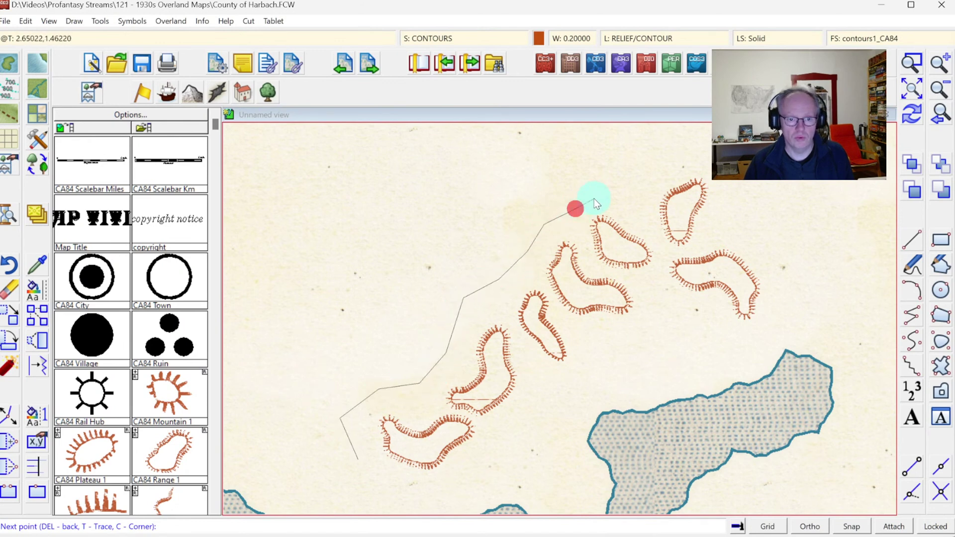
{"action": "left_click", "coordinate": [623, 190]}
{"action": "left_click", "coordinate": [669, 158]}
{"action": "left_click", "coordinate": [710, 154]}
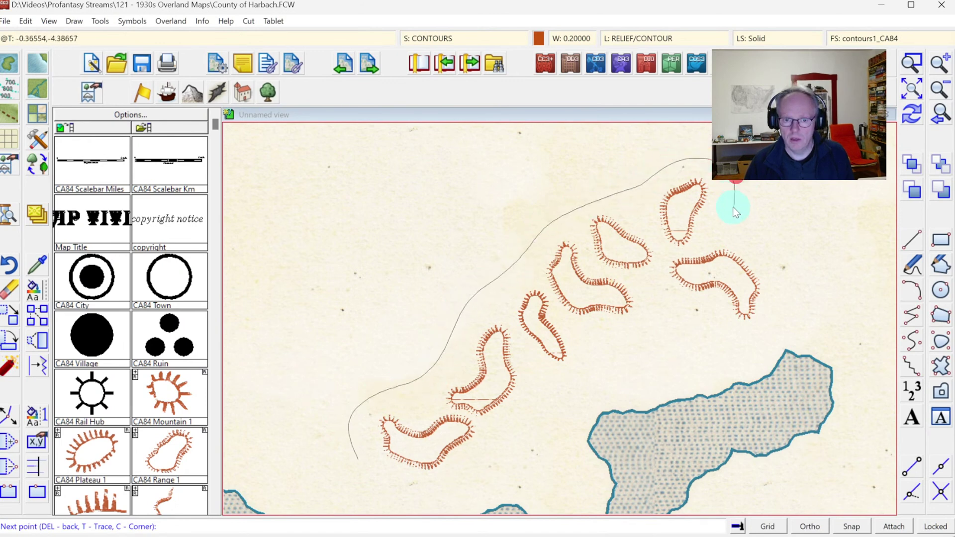
{"action": "left_click", "coordinate": [724, 223]}
{"action": "left_click", "coordinate": [757, 250]}
{"action": "left_click", "coordinate": [786, 280]}
{"action": "left_click", "coordinate": [775, 317]}
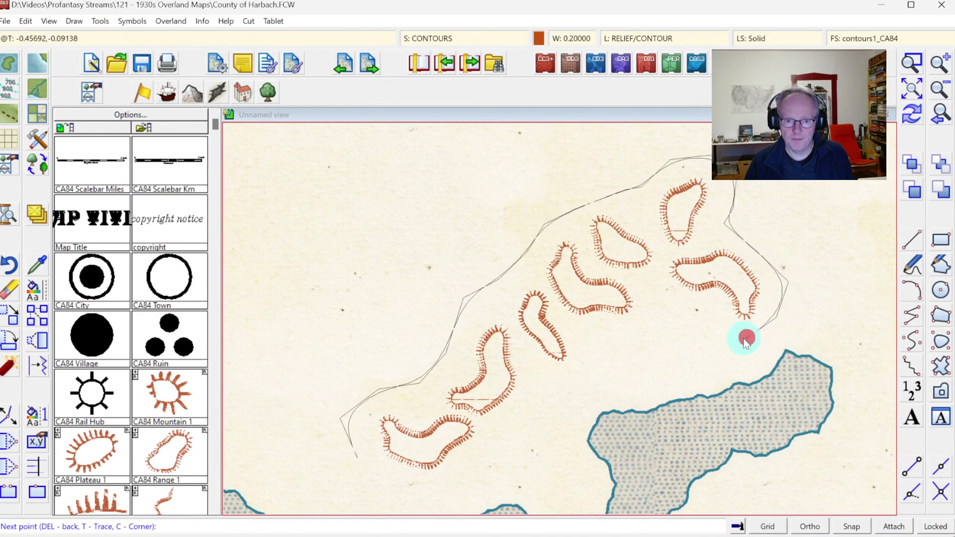
{"action": "left_click", "coordinate": [745, 338]}
{"action": "left_click", "coordinate": [706, 321]}
{"action": "left_click", "coordinate": [673, 316]}
{"action": "left_click", "coordinate": [586, 341]}
{"action": "left_click", "coordinate": [571, 383]}
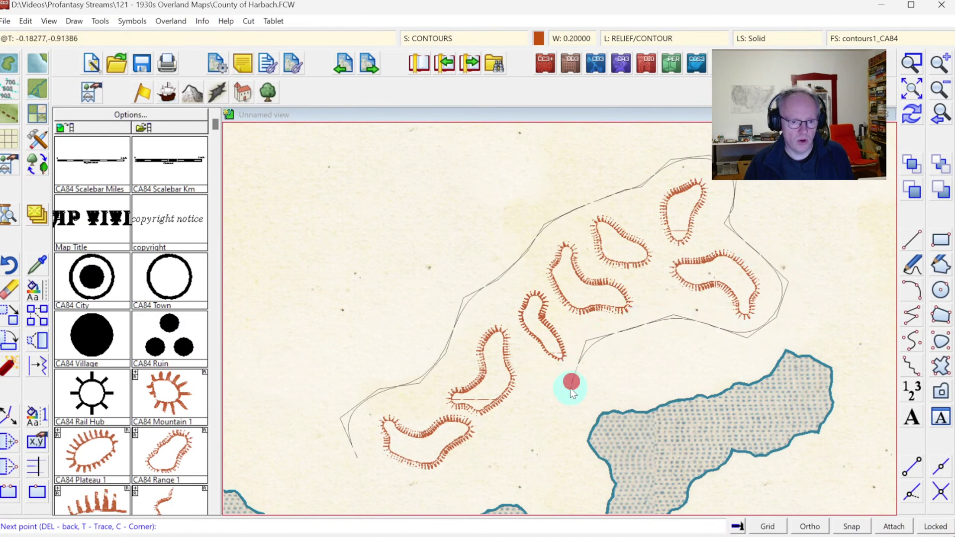
{"action": "left_click", "coordinate": [533, 399]}
{"action": "left_click", "coordinate": [508, 439]}
{"action": "left_click", "coordinate": [454, 482]}
{"action": "left_click", "coordinate": [436, 491]}
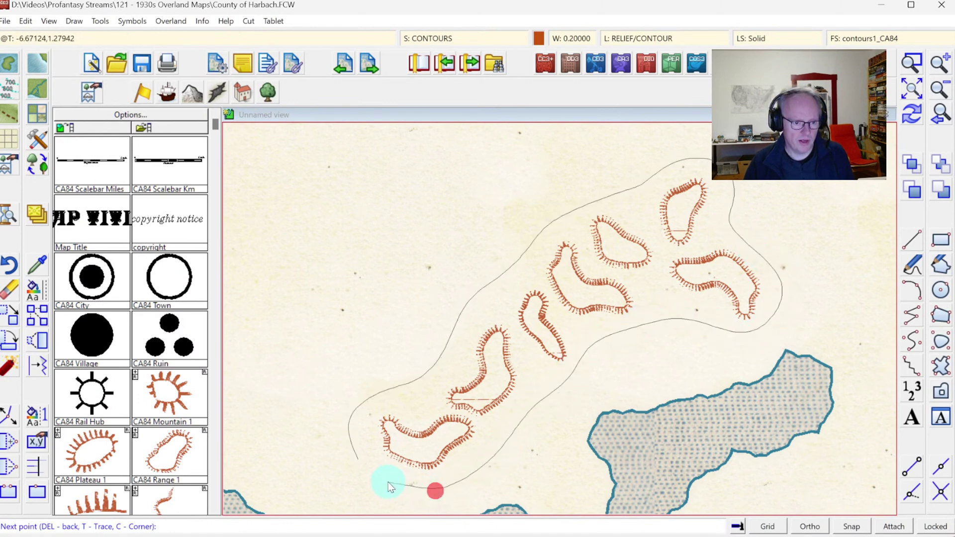
{"action": "left_click", "coordinate": [380, 478]}
{"action": "right_click", "coordinate": [408, 487]}
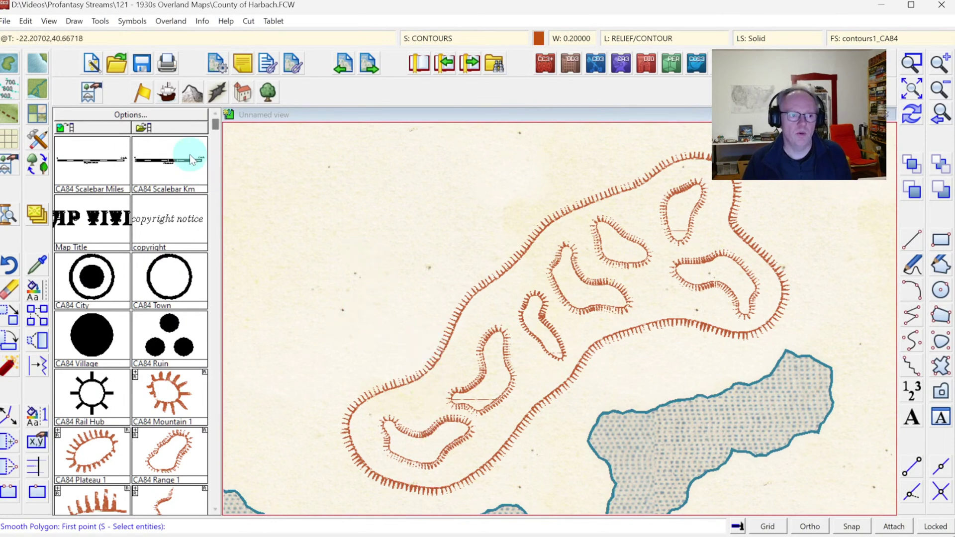
Step: Create a new drawing tool named Contour, Ridge Open based on Contour, Default Open
{"action": "left_click", "coordinate": [41, 141]}
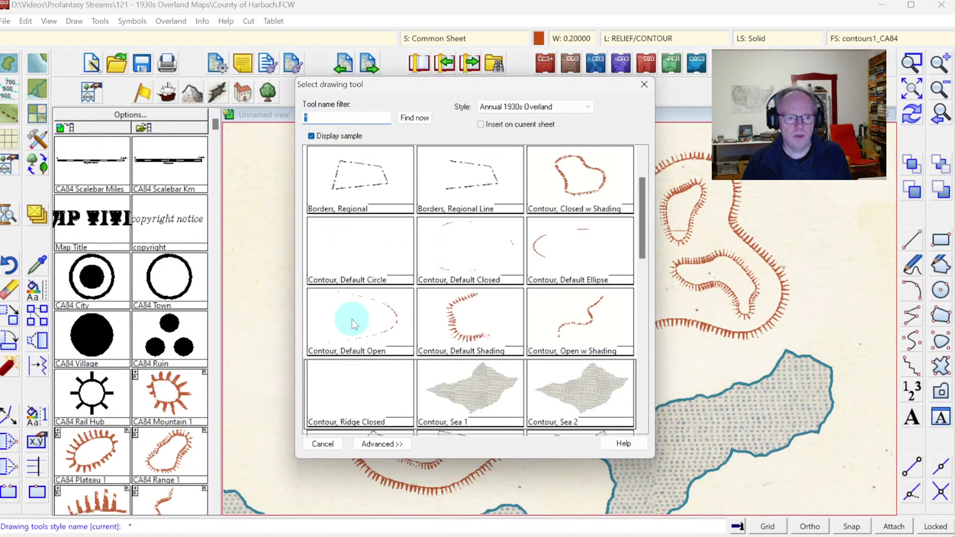
{"action": "left_click", "coordinate": [380, 440]}
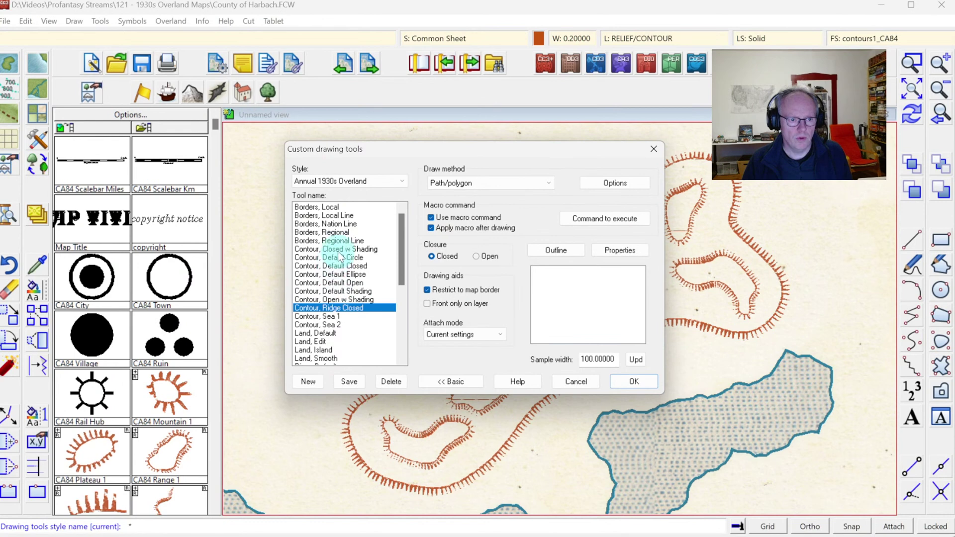
{"action": "left_click", "coordinate": [339, 275]}
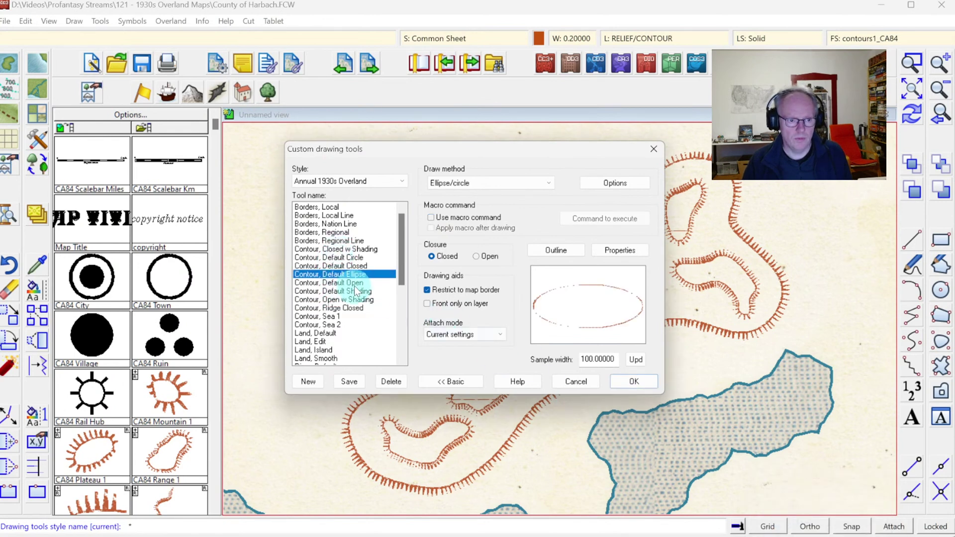
{"action": "left_click", "coordinate": [353, 283]}
{"action": "left_click", "coordinate": [307, 381]}
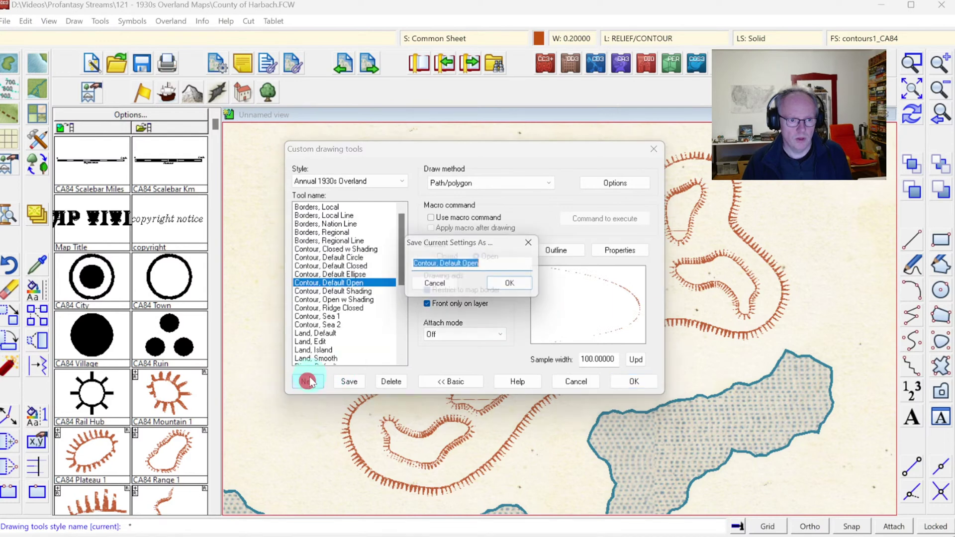
{"action": "double_click", "coordinate": [450, 265]}
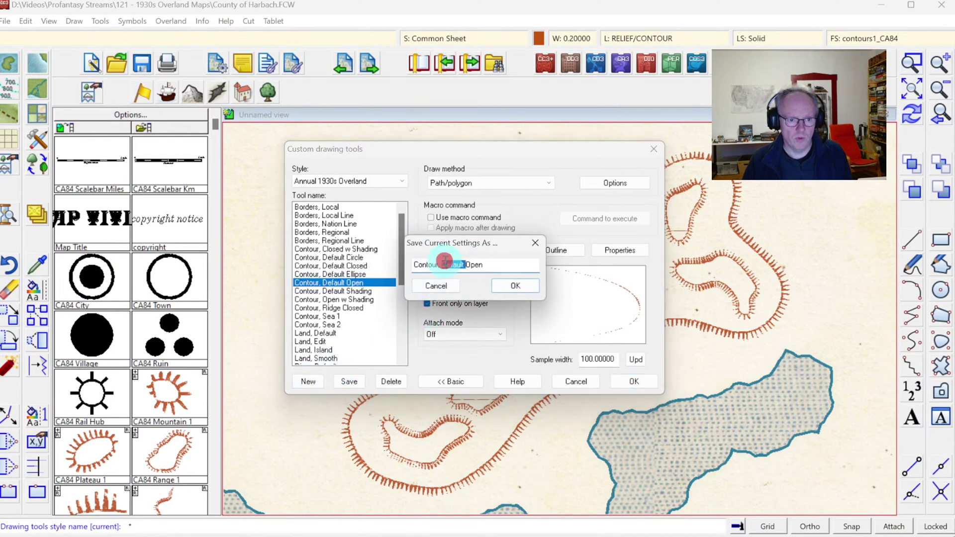
{"action": "type", "text": "Ridge"}
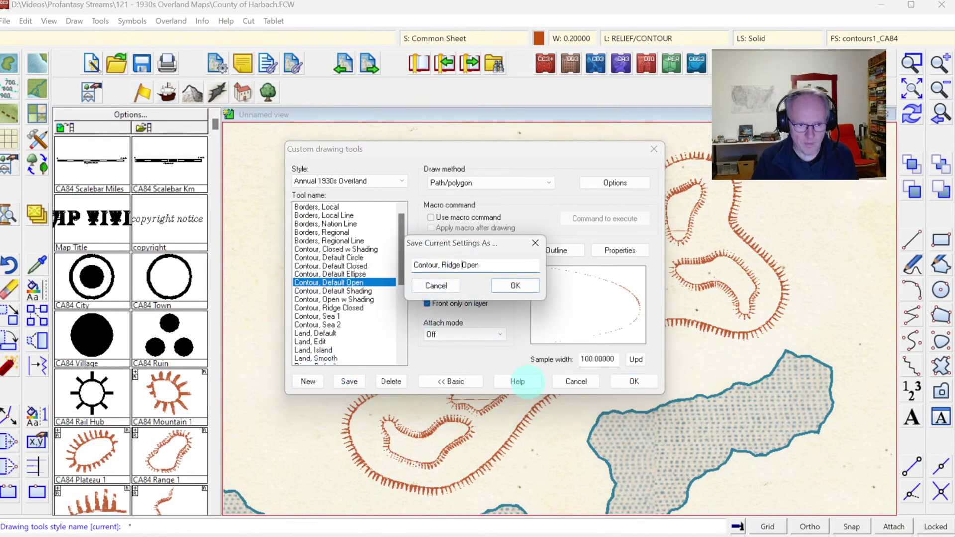
{"action": "key", "text": "Return"}
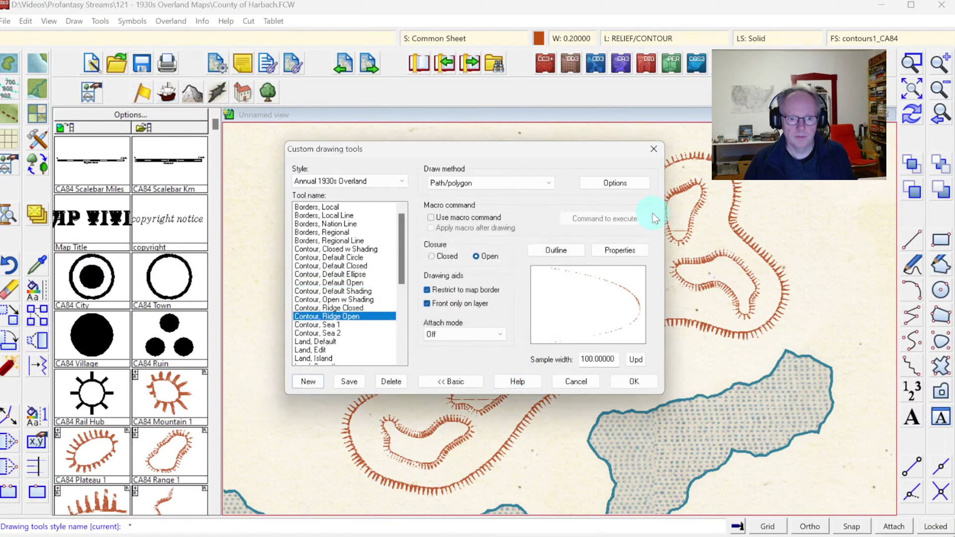
Step: Enable a macro applied after drawing for Contour, Ridge Open and fill it with the copied ManWalking escarpment macro
{"action": "left_click", "coordinate": [455, 216]}
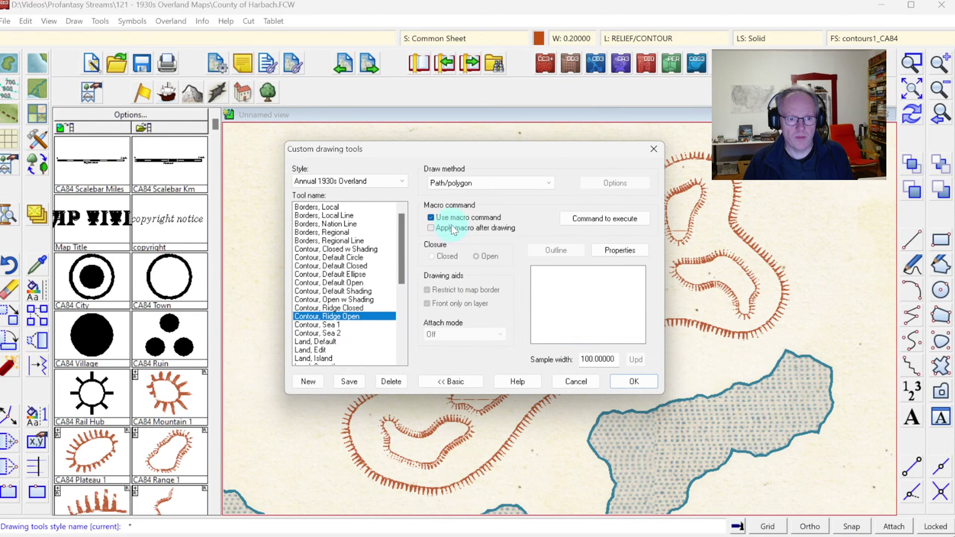
{"action": "left_click", "coordinate": [453, 230]}
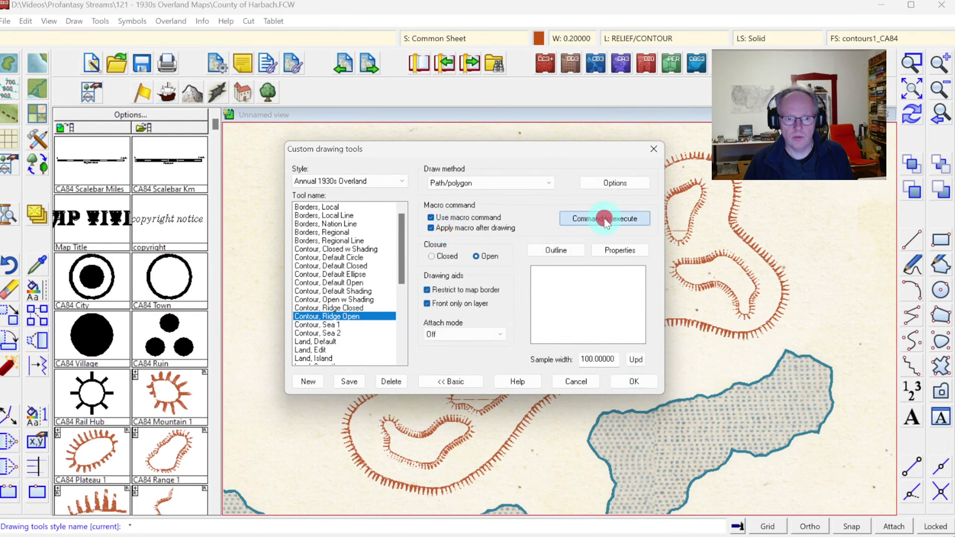
{"action": "left_click", "coordinate": [604, 220]}
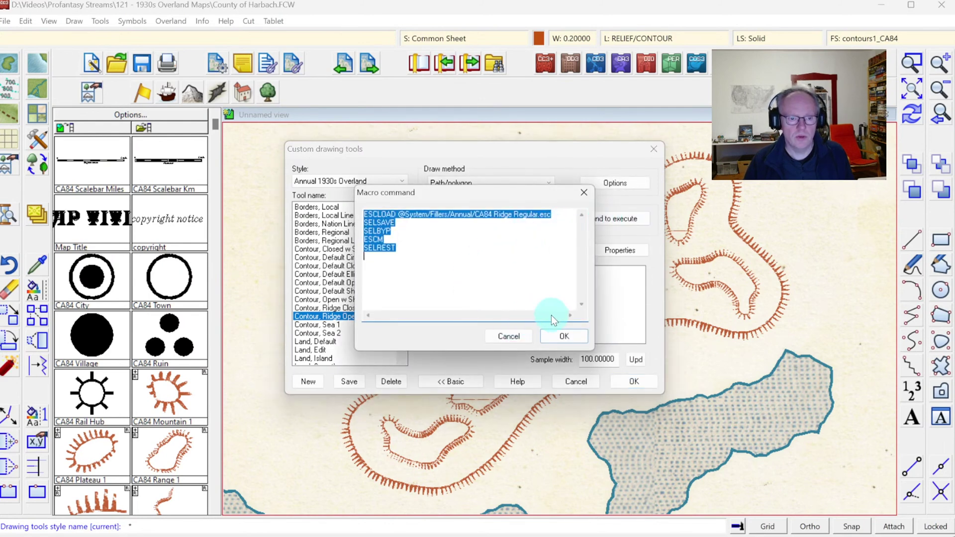
{"action": "type", "text": "ESCLOAD @System/Fillers/Annual/CA195_MapWalking.esc SELSAVE SELBYP ESCM SELREST"}
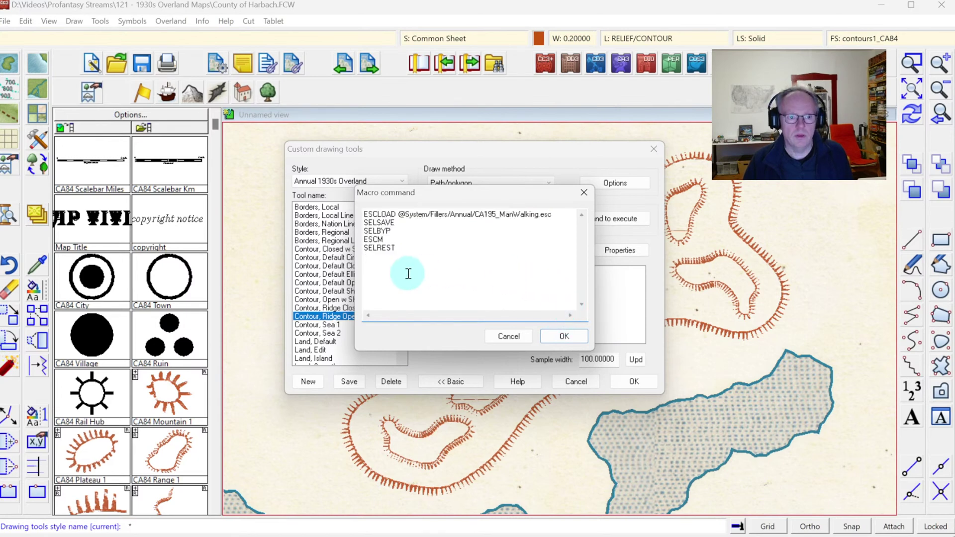
Step: Change the Contour, Ridge Open macro to load "CA84 Ridge Tapering.esc" from the Annual fillers folder and save the tool
{"action": "left_click", "coordinate": [484, 219]}
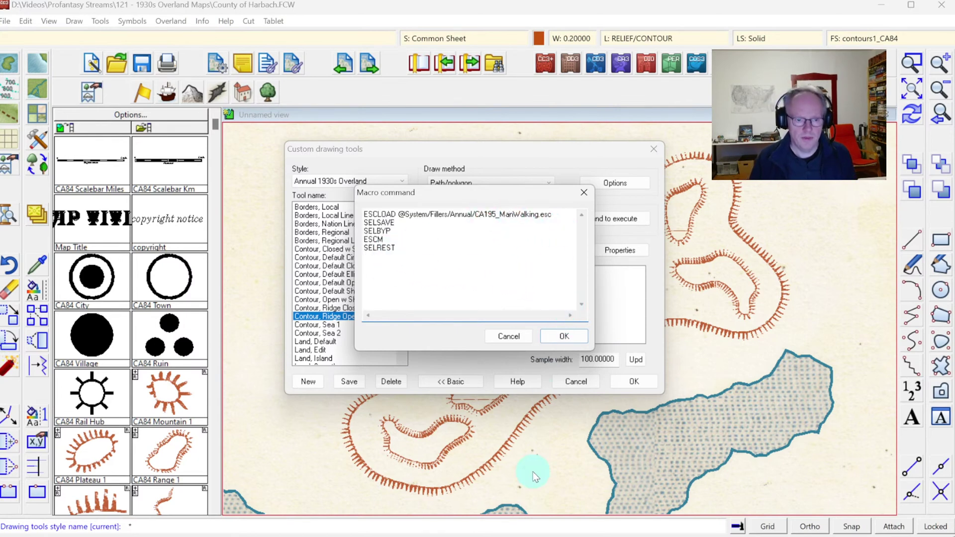
{"action": "type", "text": "84"}
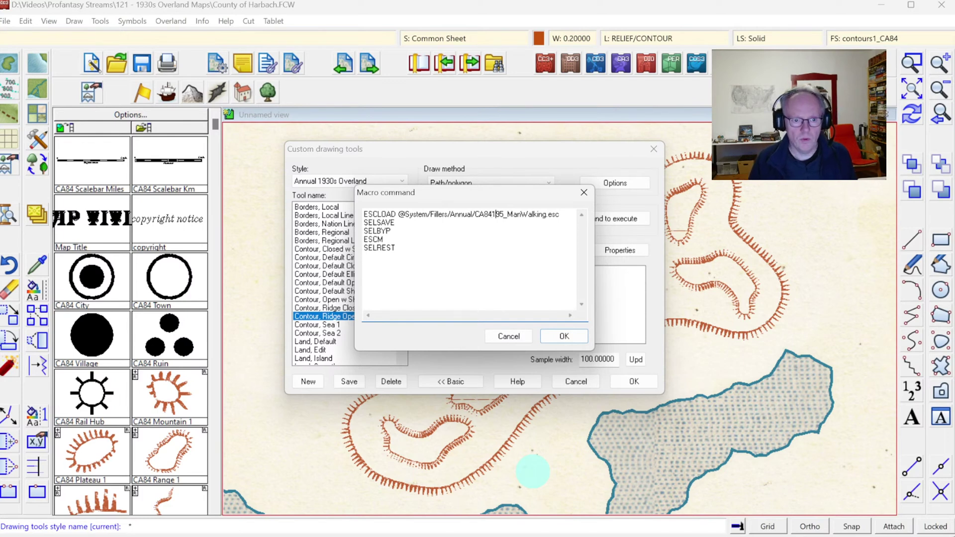
{"action": "key", "text": "Delete"}
{"action": "key", "text": "Delete"}
{"action": "key", "text": "Delete"}
{"action": "key", "text": "Delete"}
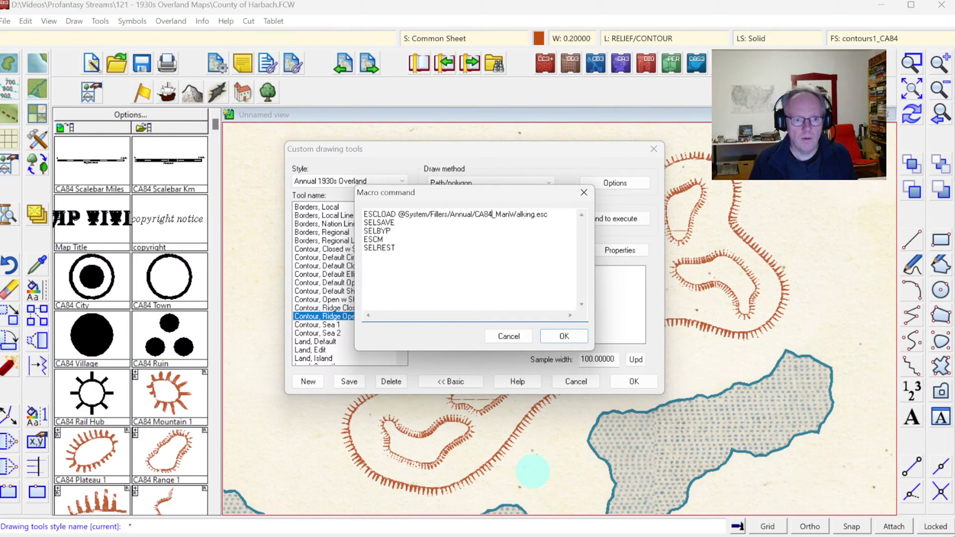
{"action": "type", "text": "Ridge T"}
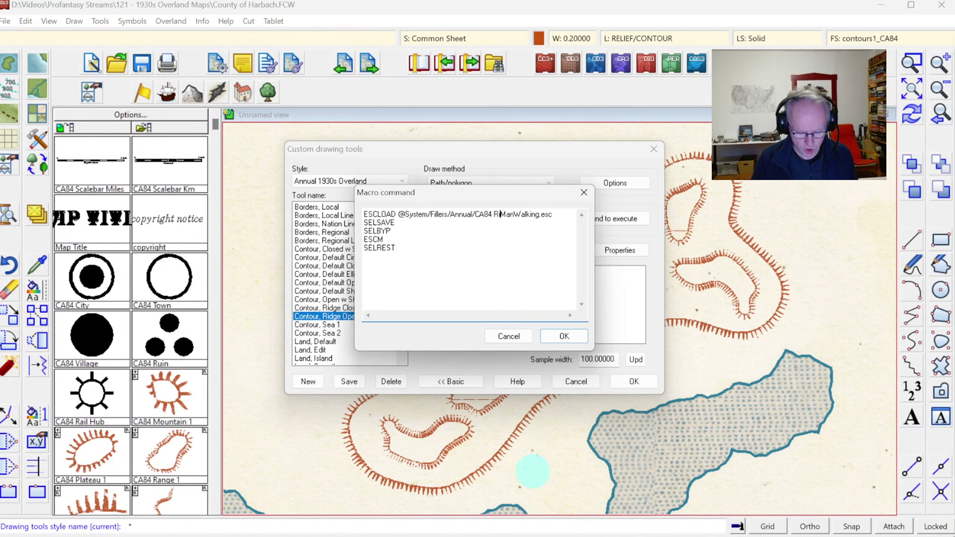
{"action": "type", "text": "apering"}
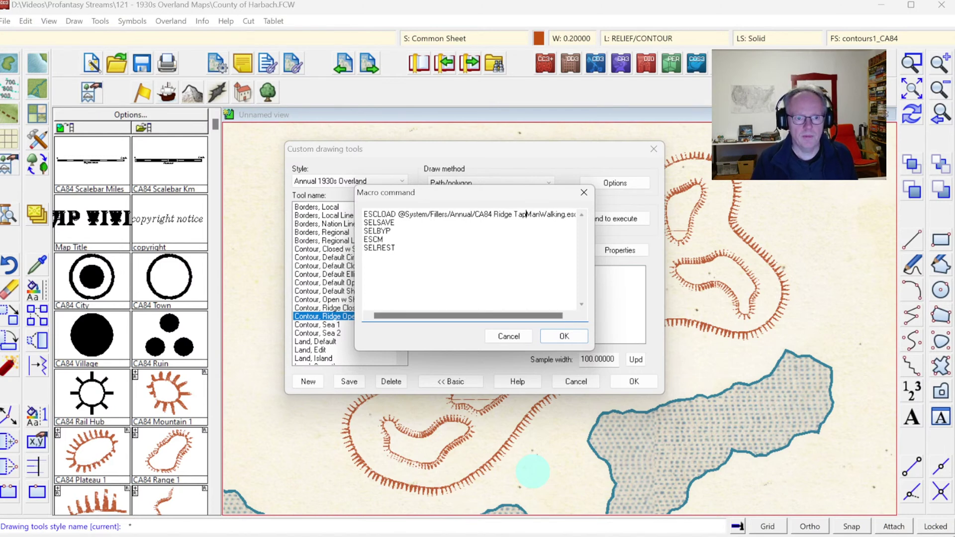
{"action": "key", "text": "Delete"}
{"action": "key", "text": "Delete"}
{"action": "key", "text": "Delete"}
{"action": "key", "text": "Delete"}
{"action": "key", "text": "Delete"}
{"action": "key", "text": "Delete"}
{"action": "key", "text": "Delete"}
{"action": "key", "text": "Delete"}
{"action": "key", "text": "Delete"}
{"action": "key", "text": "Delete"}
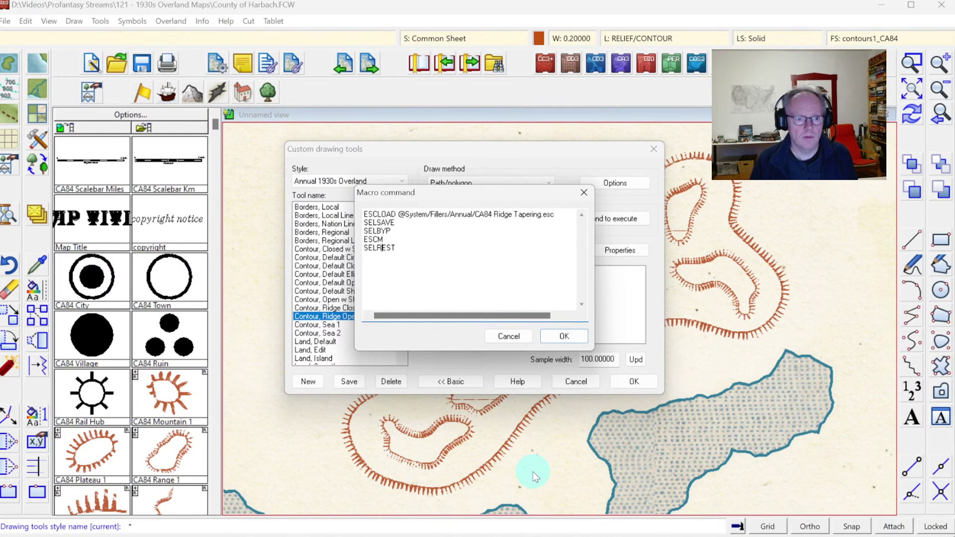
{"action": "left_click", "coordinate": [565, 337]}
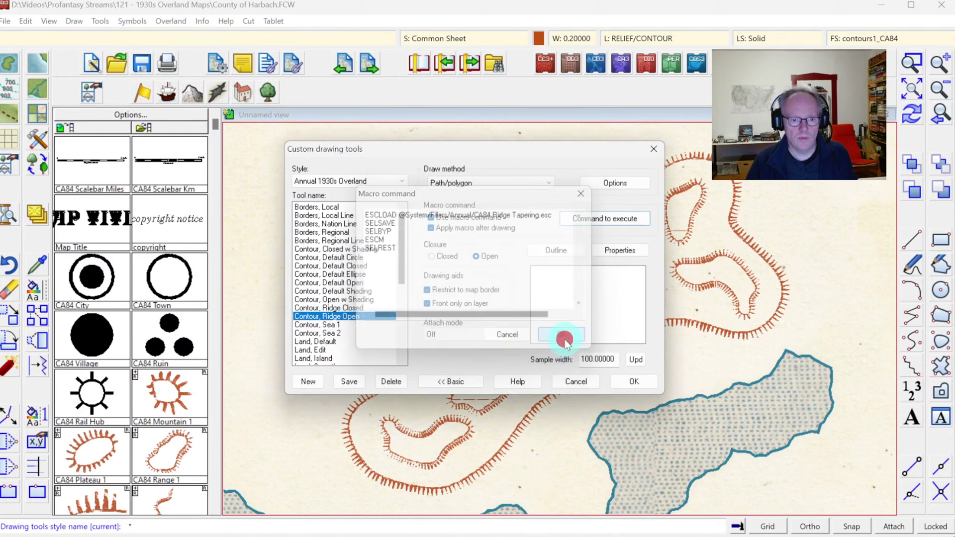
{"action": "left_click", "coordinate": [363, 380]}
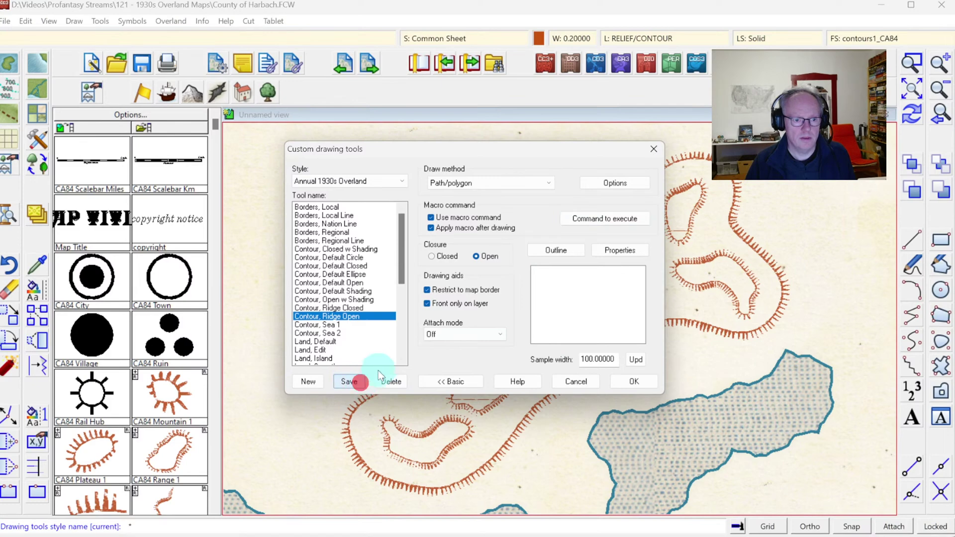
Step: Draw an open smooth ridge contour northwest of the large closed ridge using Contour, Ridge Open
{"action": "left_click", "coordinate": [634, 382]}
{"action": "left_click", "coordinate": [310, 368]}
{"action": "left_click", "coordinate": [384, 315]}
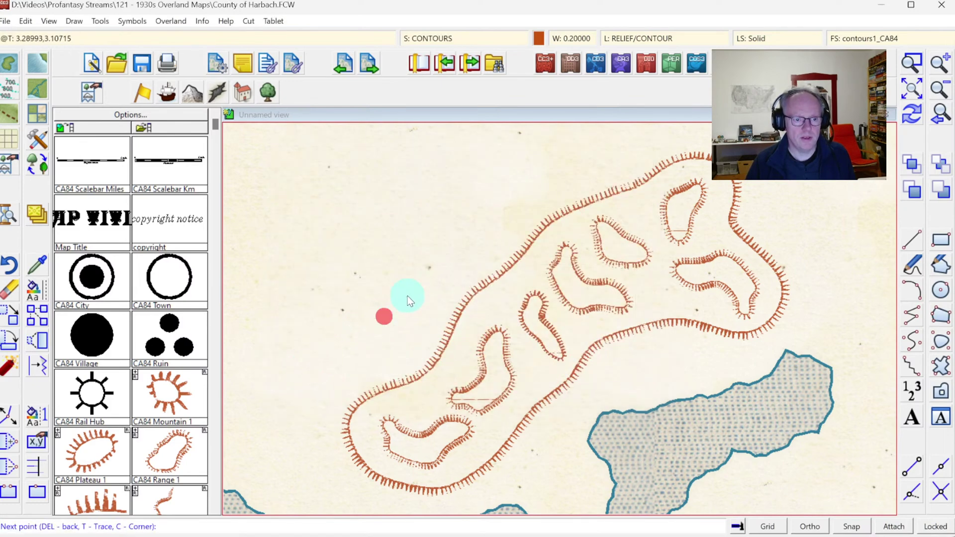
{"action": "left_click", "coordinate": [392, 252]}
{"action": "left_click", "coordinate": [456, 205]}
{"action": "right_click", "coordinate": [472, 229]}
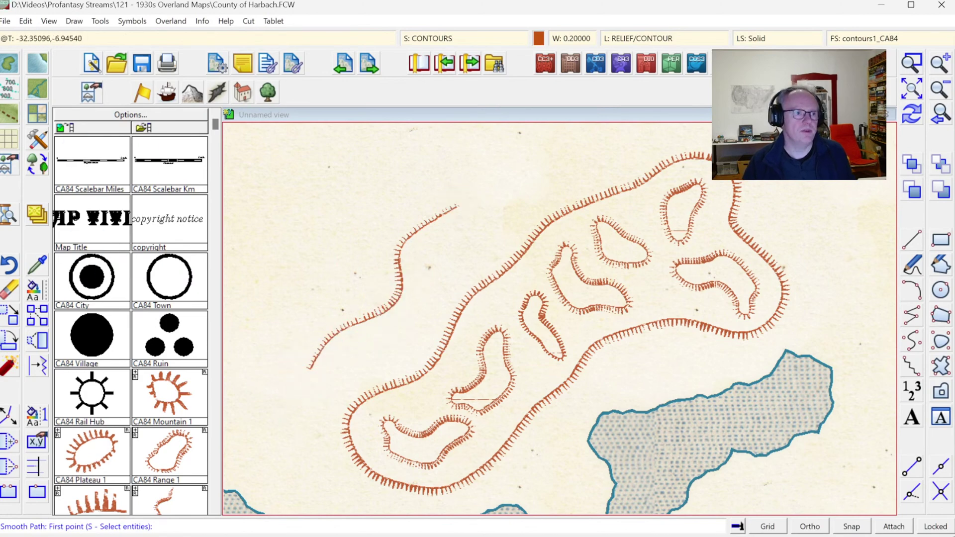
Step: Undo the shading and the line of the open ridge contour
{"action": "left_click", "coordinate": [25, 21]}
{"action": "left_click", "coordinate": [31, 37]}
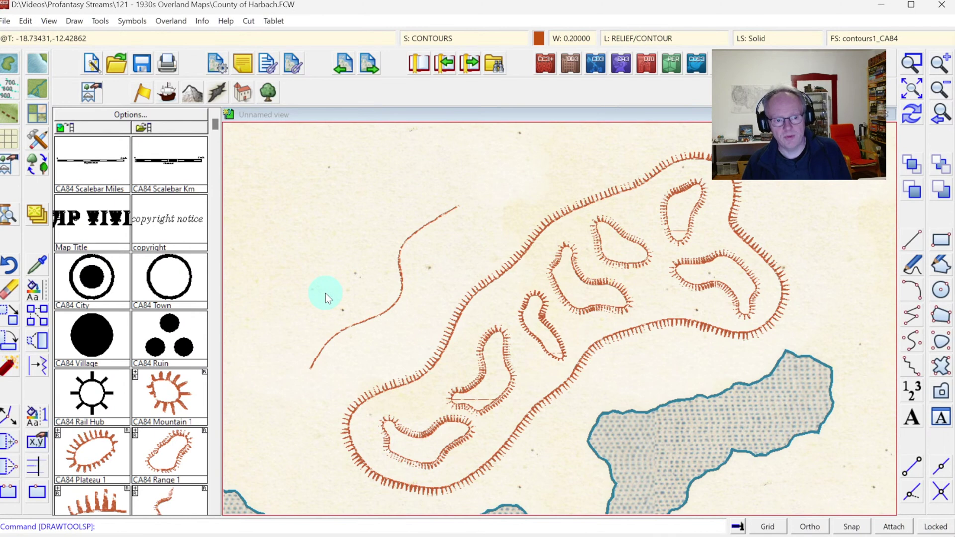
{"action": "key", "text": "ctrl+z"}
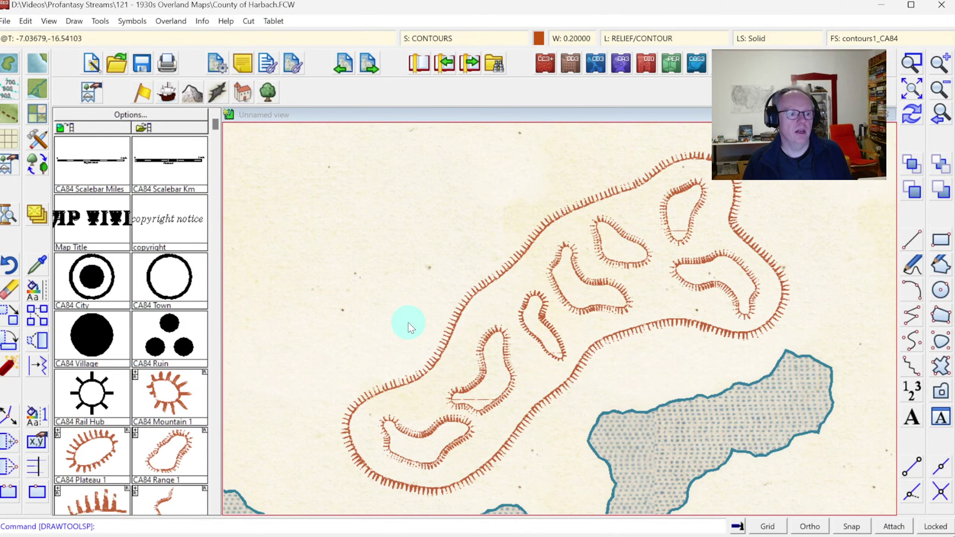
{"action": "left_click", "coordinate": [44, 147]}
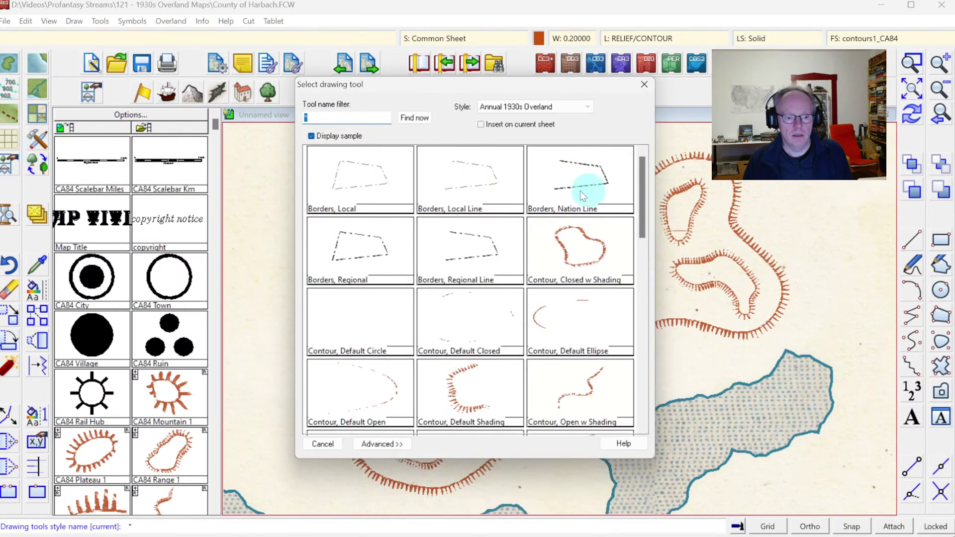
{"action": "left_click_drag", "start_coordinate": [644, 192], "coordinate": [646, 228]}
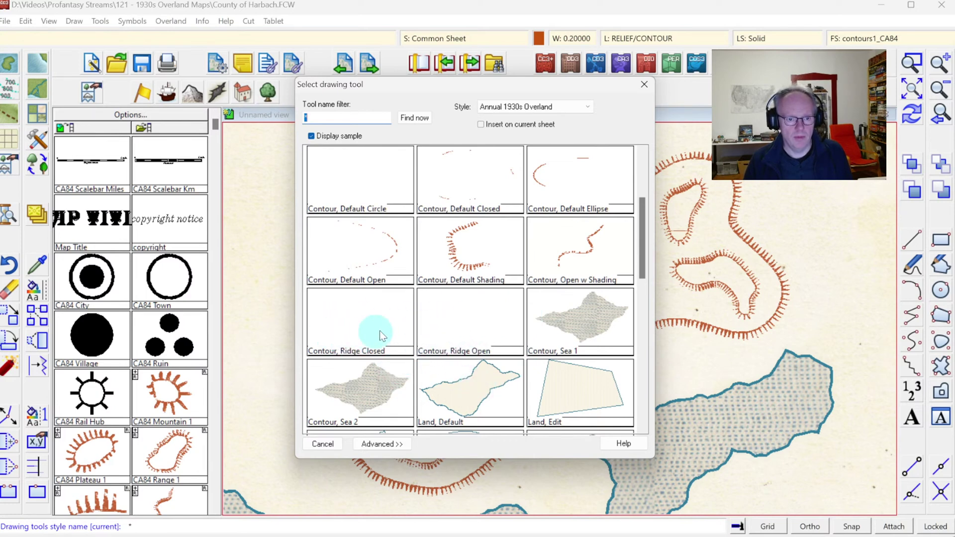
{"action": "left_click", "coordinate": [641, 86]}
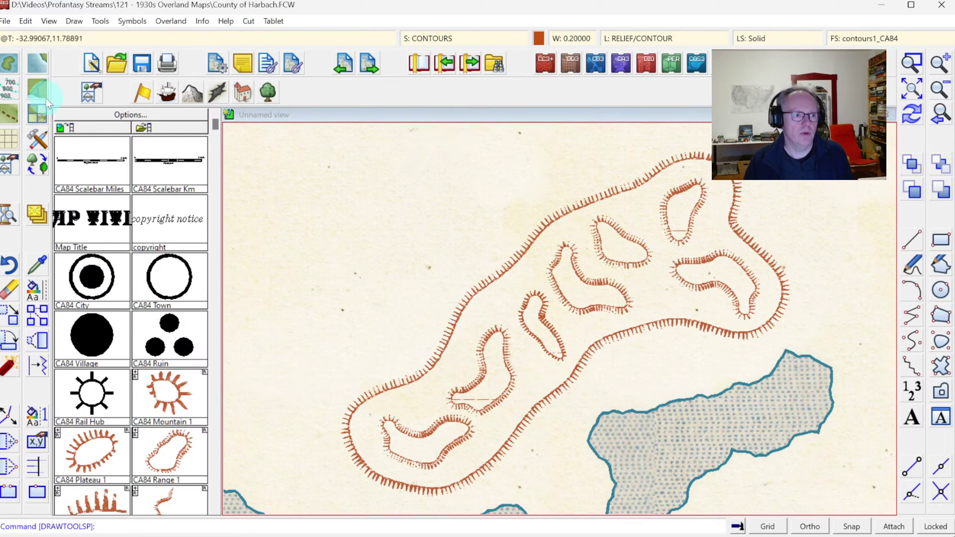
Step: Draw a small elongated closed contour northwest of the large hill chain with the Contour, Ridge Closed tool
{"action": "left_click", "coordinate": [36, 143]}
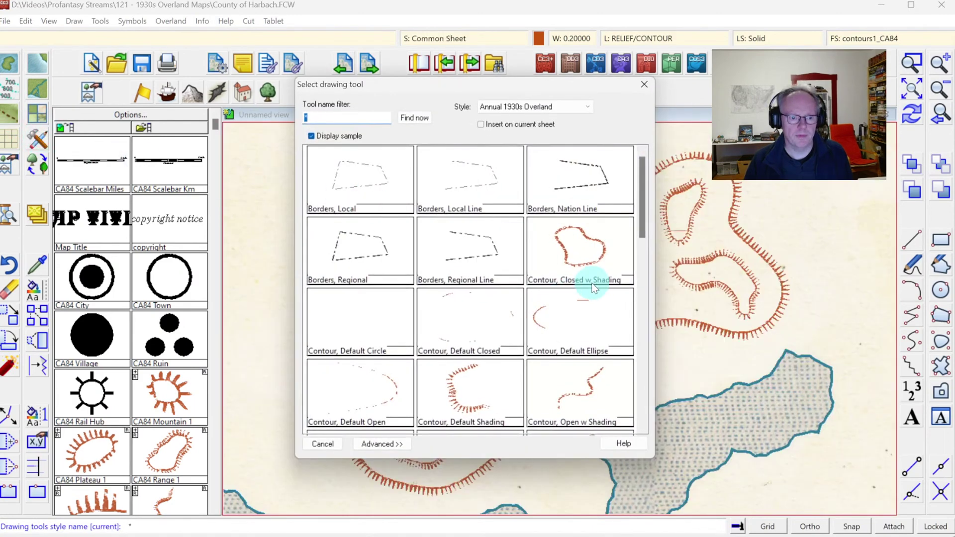
{"action": "left_click", "coordinate": [643, 273]}
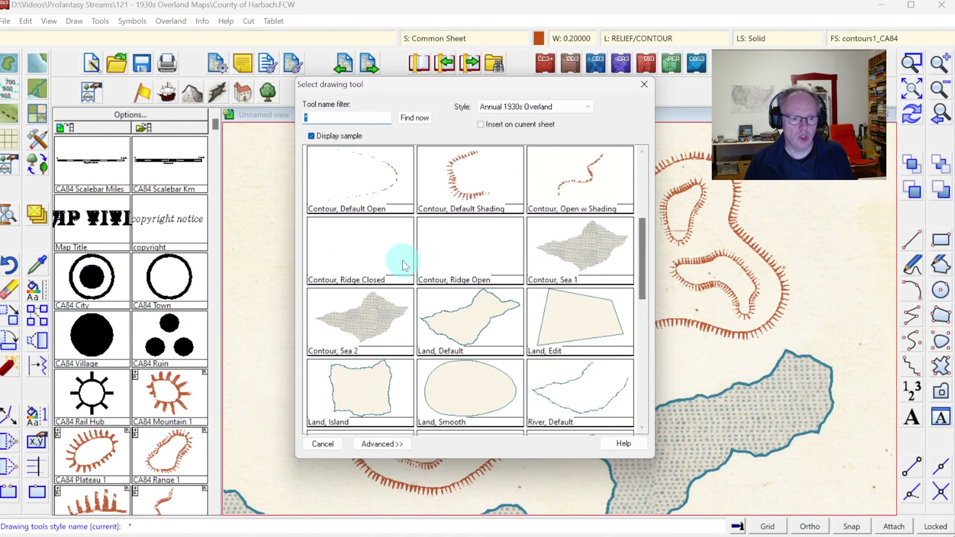
{"action": "left_click", "coordinate": [354, 251]}
{"action": "left_click", "coordinate": [317, 273]}
{"action": "left_click", "coordinate": [364, 239]}
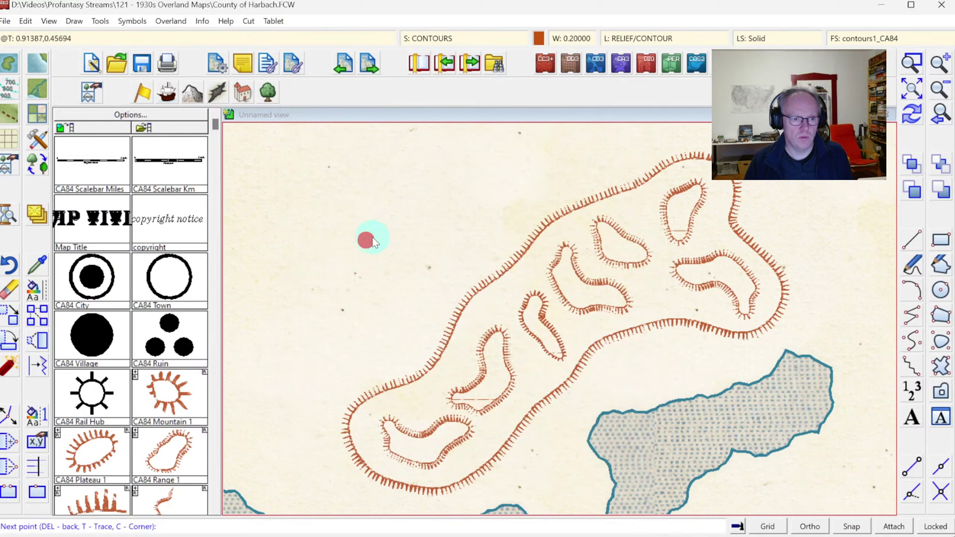
{"action": "left_click", "coordinate": [380, 219]}
{"action": "left_click", "coordinate": [390, 196]}
{"action": "left_click", "coordinate": [426, 203]}
{"action": "left_click", "coordinate": [421, 236]}
{"action": "left_click", "coordinate": [398, 256]}
{"action": "left_click", "coordinate": [373, 262]}
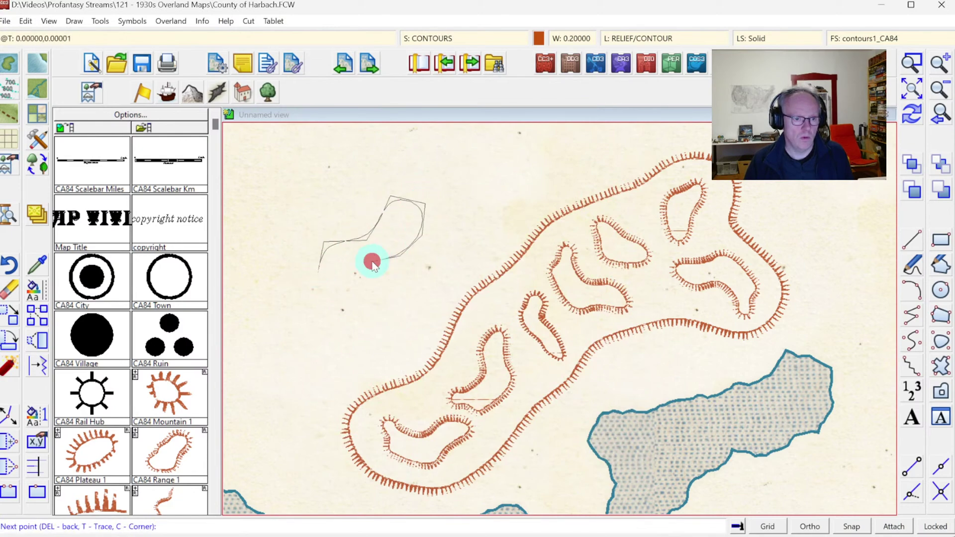
{"action": "left_click", "coordinate": [356, 278]}
{"action": "left_click", "coordinate": [332, 279]}
{"action": "right_click", "coordinate": [339, 277]}
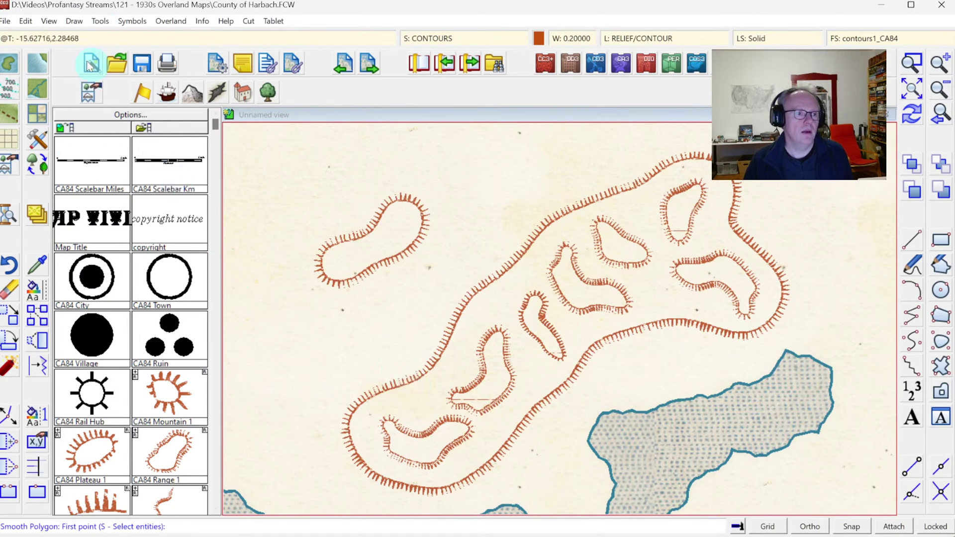
Step: Save the map, start saving it under another name, and go to D:\ProgramData\CC3Plus\System\Drawtools\Annual 1930s Overland
{"action": "left_click", "coordinate": [142, 63]}
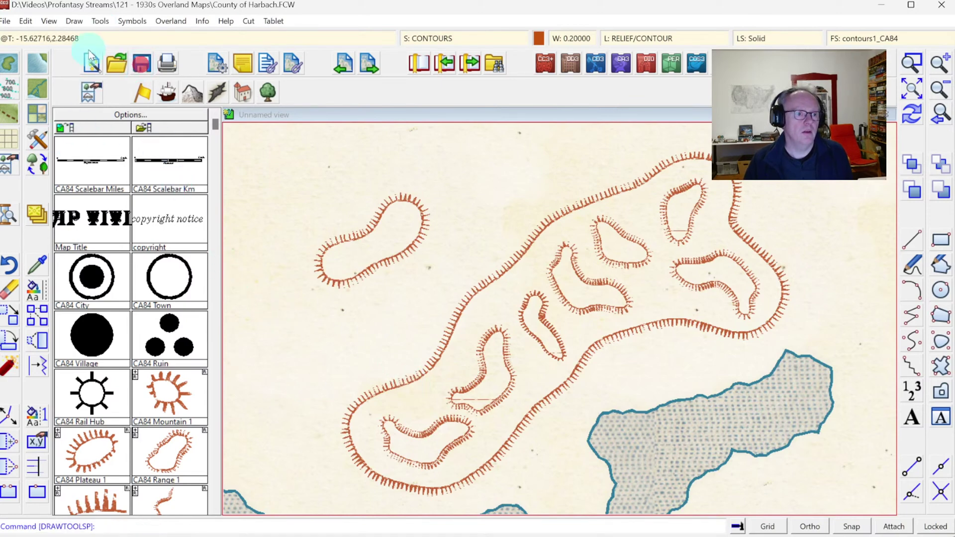
{"action": "left_click", "coordinate": [5, 21]}
{"action": "left_click", "coordinate": [33, 99]}
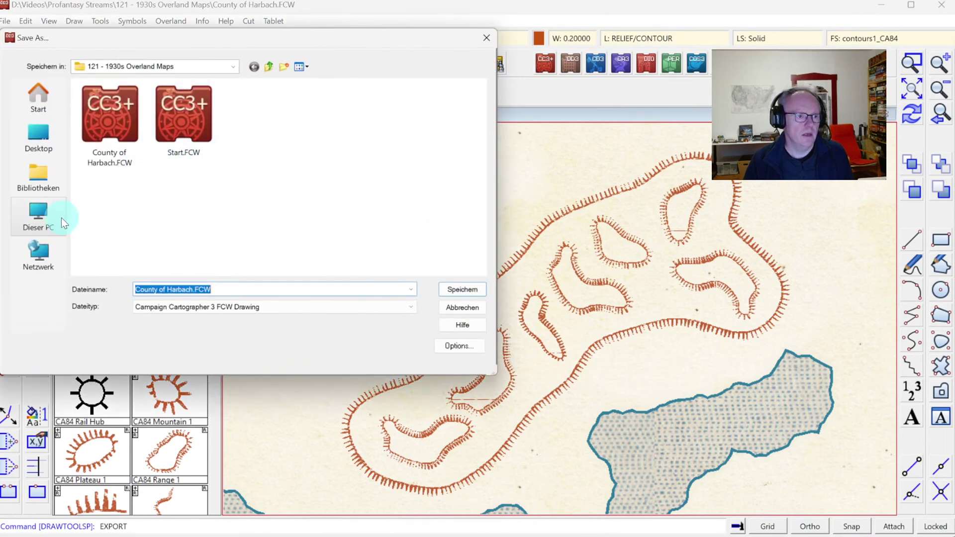
{"action": "left_click", "coordinate": [38, 214]}
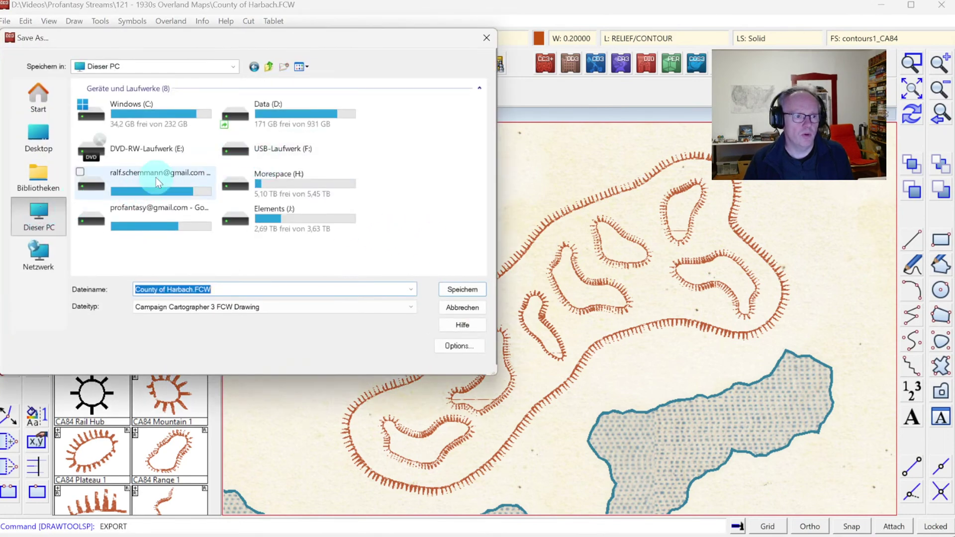
{"action": "double_click", "coordinate": [267, 119]}
{"action": "double_click", "coordinate": [154, 197]}
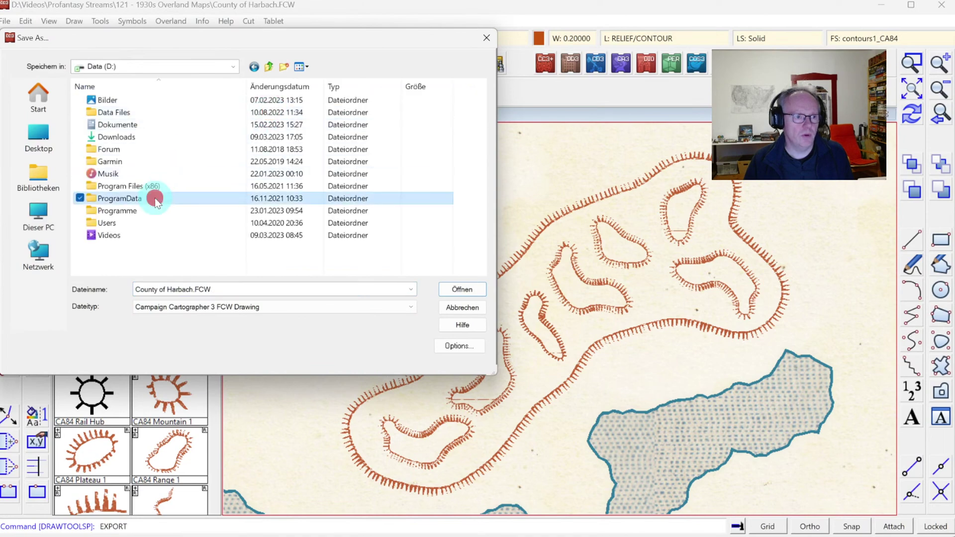
{"action": "double_click", "coordinate": [113, 112]}
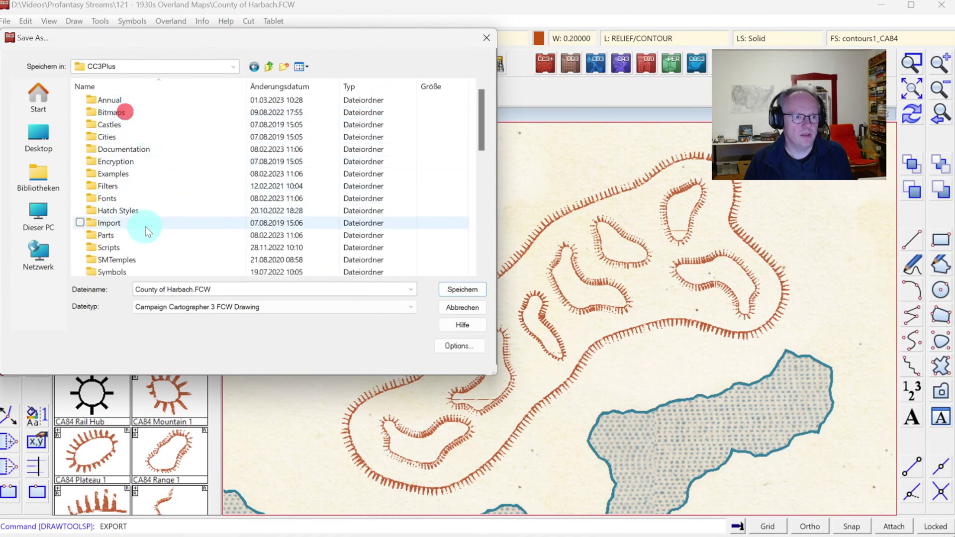
{"action": "scroll", "coordinate": [143, 241], "scroll_direction": "down", "scroll_amount": 4}
{"action": "double_click", "coordinate": [123, 136]}
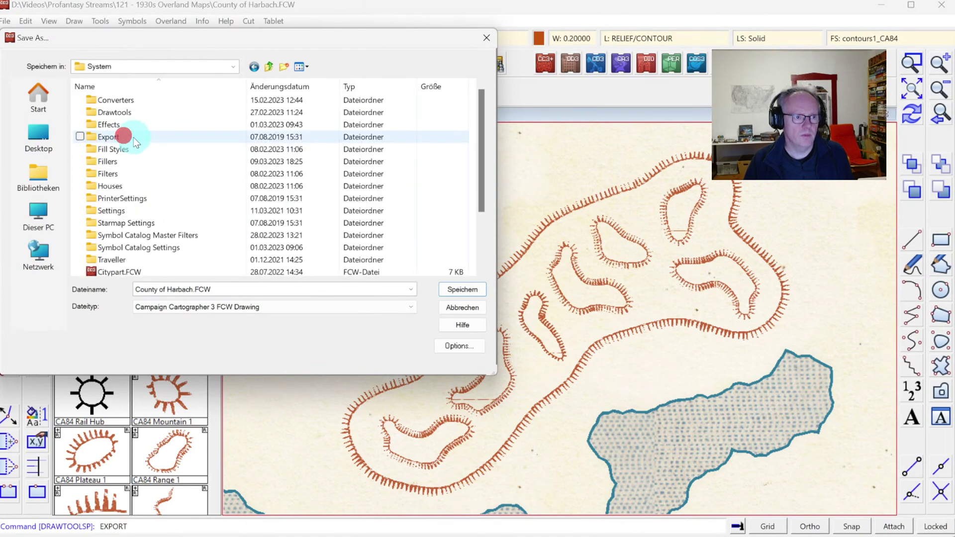
{"action": "double_click", "coordinate": [128, 113]}
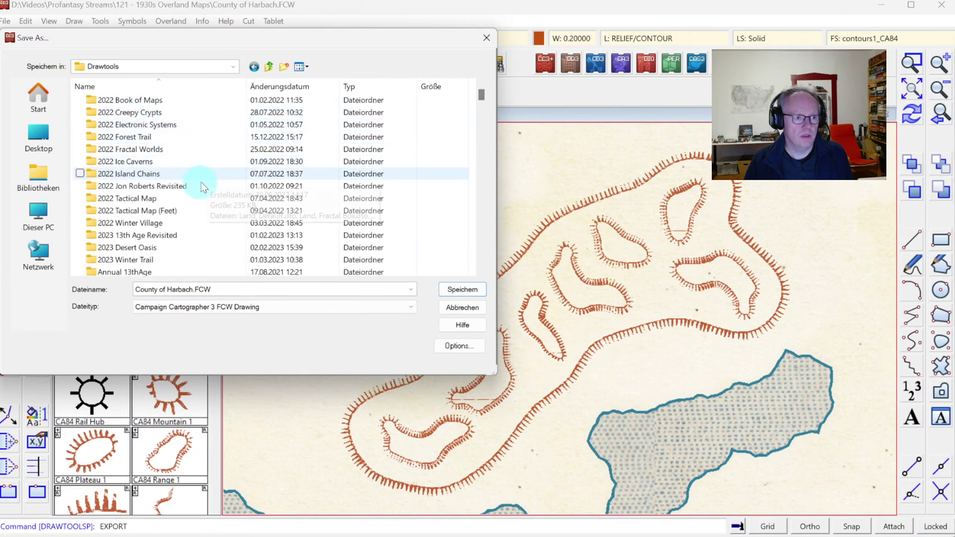
{"action": "scroll", "coordinate": [165, 237], "scroll_direction": "down", "scroll_amount": 4}
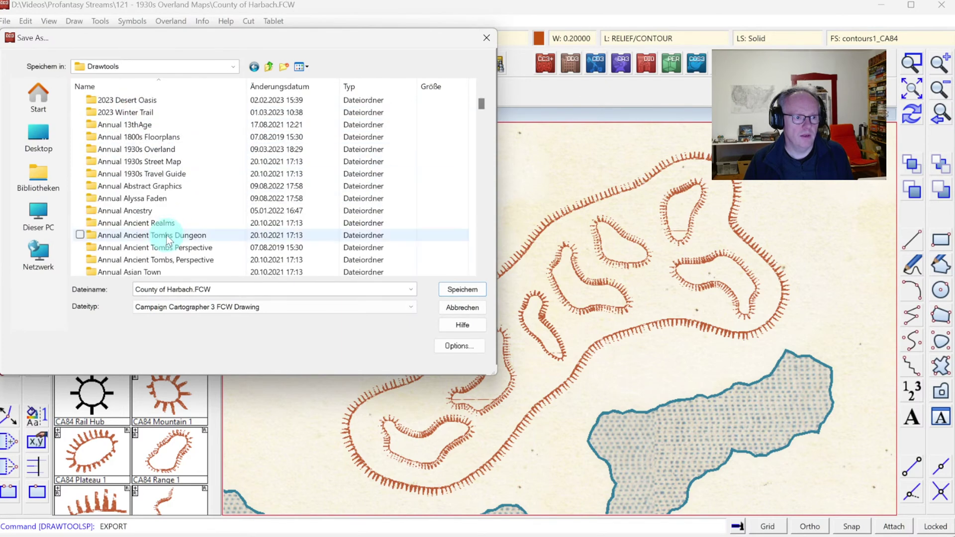
{"action": "double_click", "coordinate": [168, 149]}
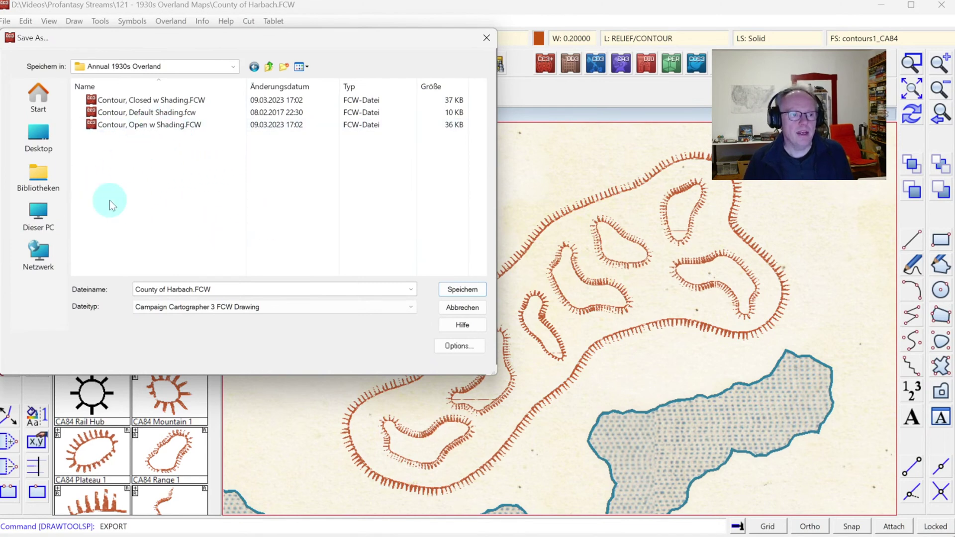
Step: Save the drawing as an FCW file named "Contour, Ridge Closed" in the Annual 1930s Overland folder
{"action": "left_click", "coordinate": [225, 286]}
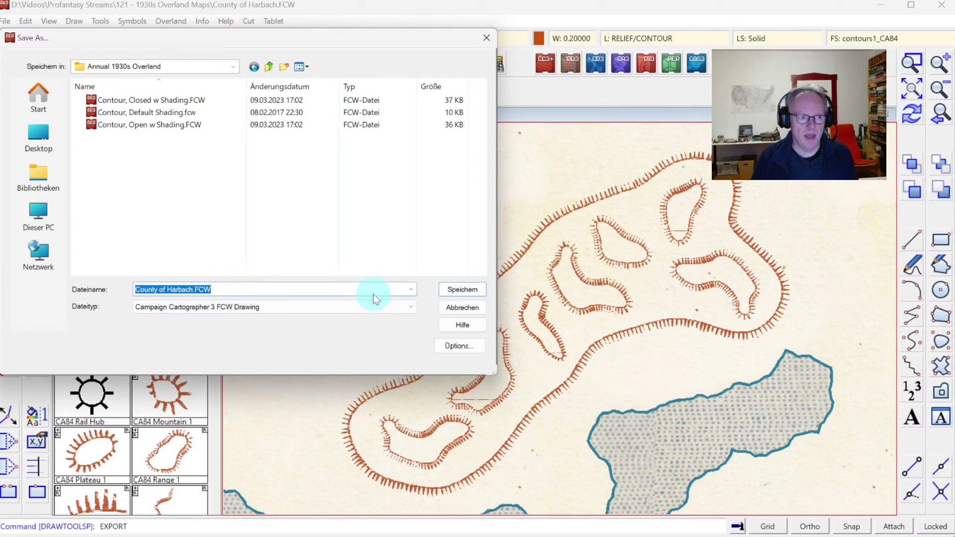
{"action": "type", "text": "Contour"}
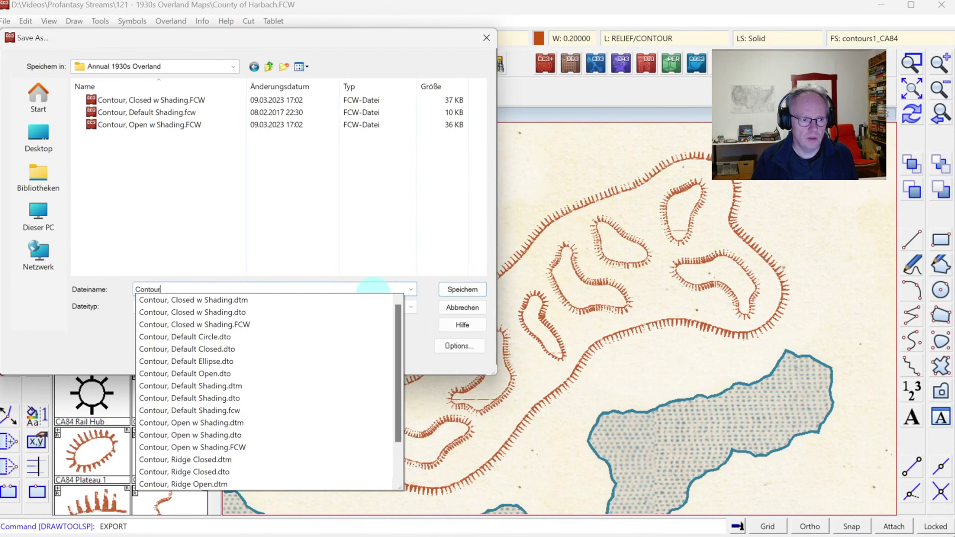
{"action": "type", "text": ", Ri"}
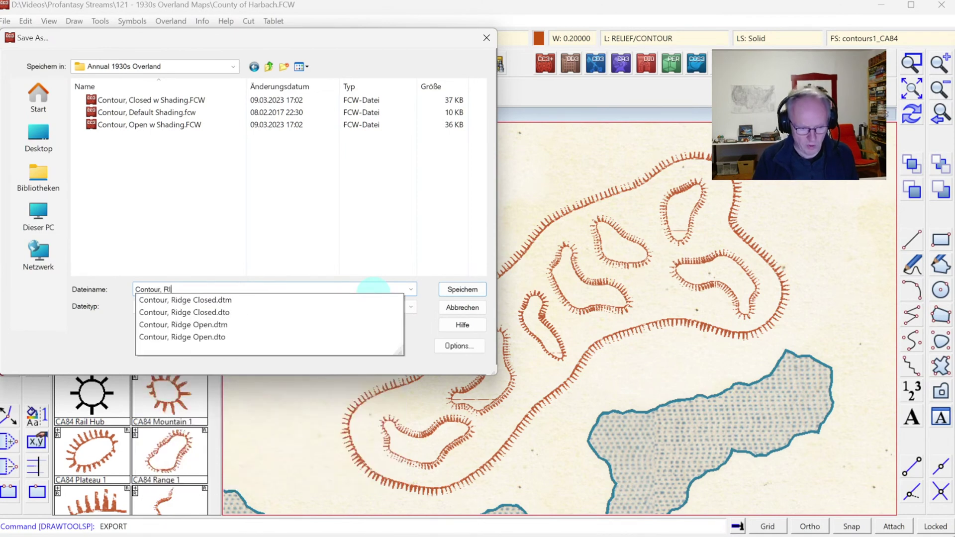
{"action": "key", "text": "Down"}
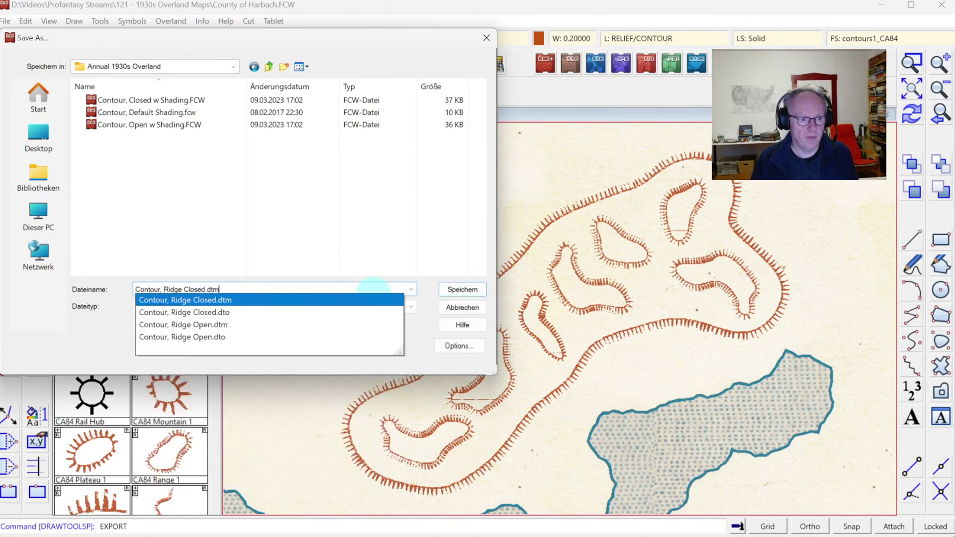
{"action": "key", "text": "BackSpace"}
{"action": "key", "text": "BackSpace"}
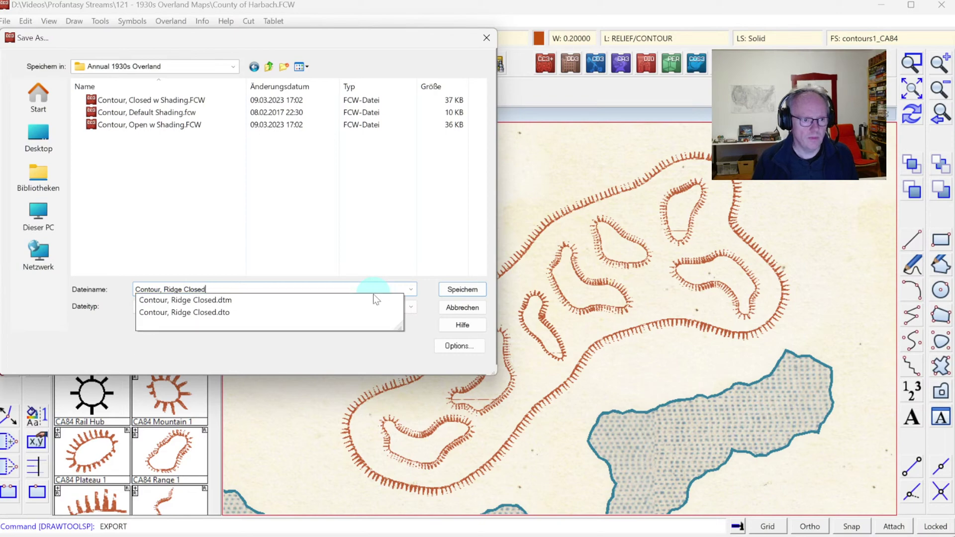
{"action": "left_click", "coordinate": [322, 282]}
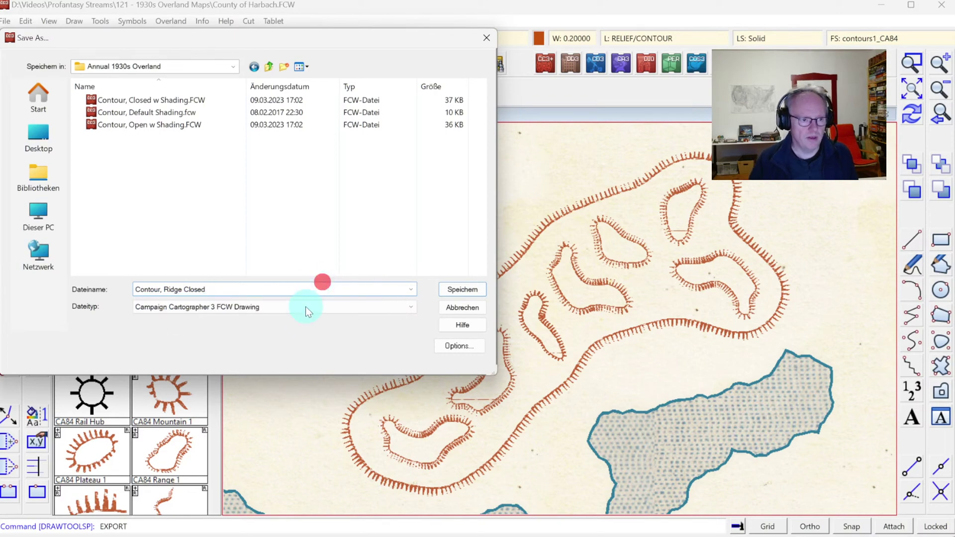
{"action": "left_click", "coordinate": [468, 291]}
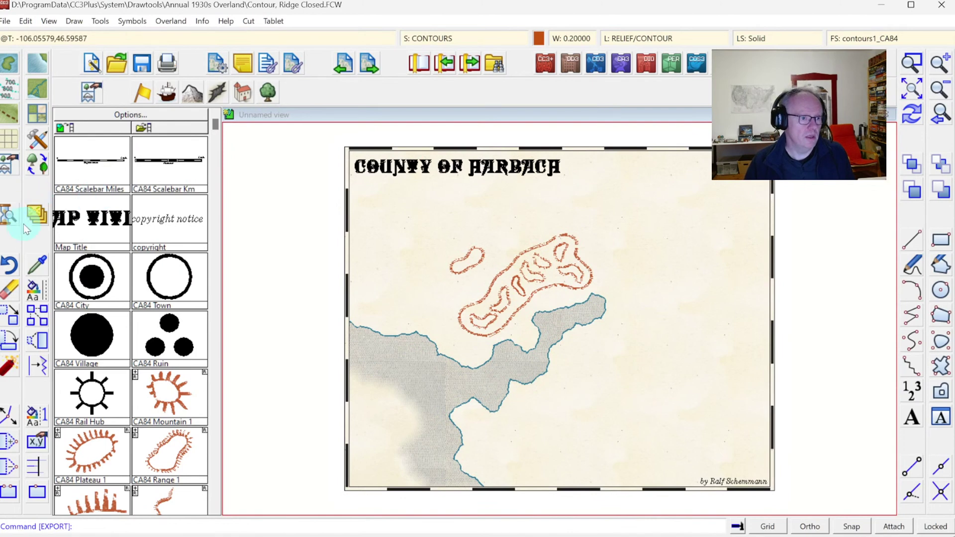
Step: Erase the map title, upper border, background, land and sea, keeping the hill contours
{"action": "left_click", "coordinate": [10, 289]}
{"action": "left_click", "coordinate": [323, 129]}
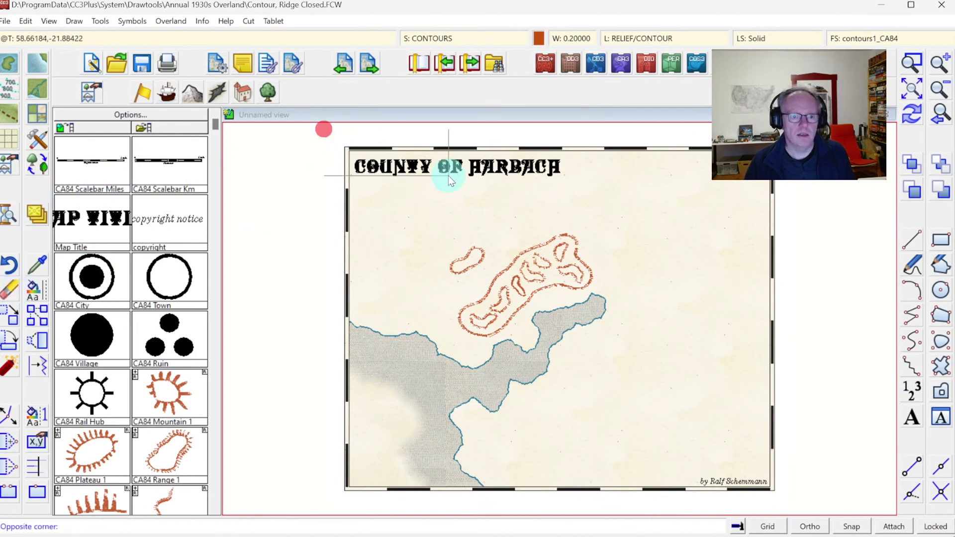
{"action": "left_click", "coordinate": [829, 207]}
{"action": "right_click", "coordinate": [624, 229]}
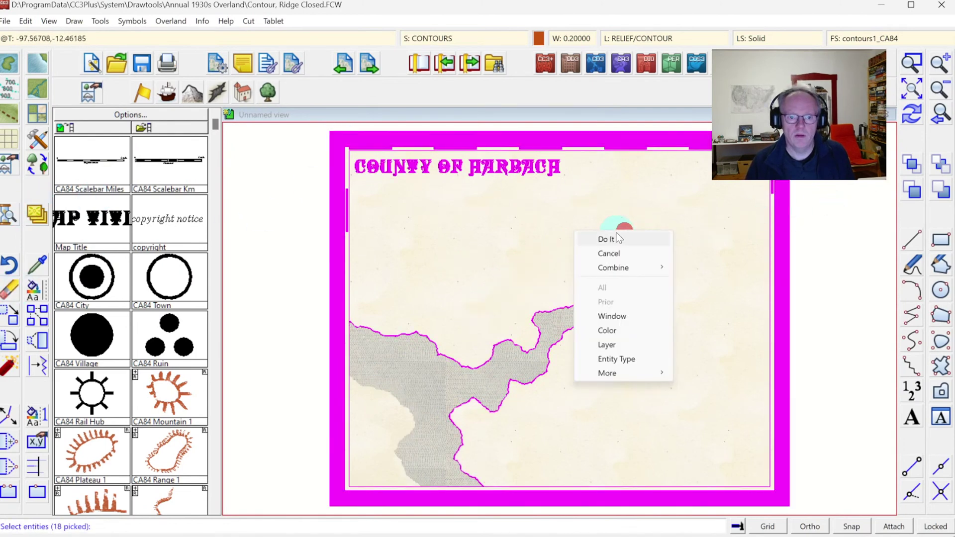
{"action": "left_click", "coordinate": [616, 239]}
{"action": "left_click", "coordinate": [912, 114]}
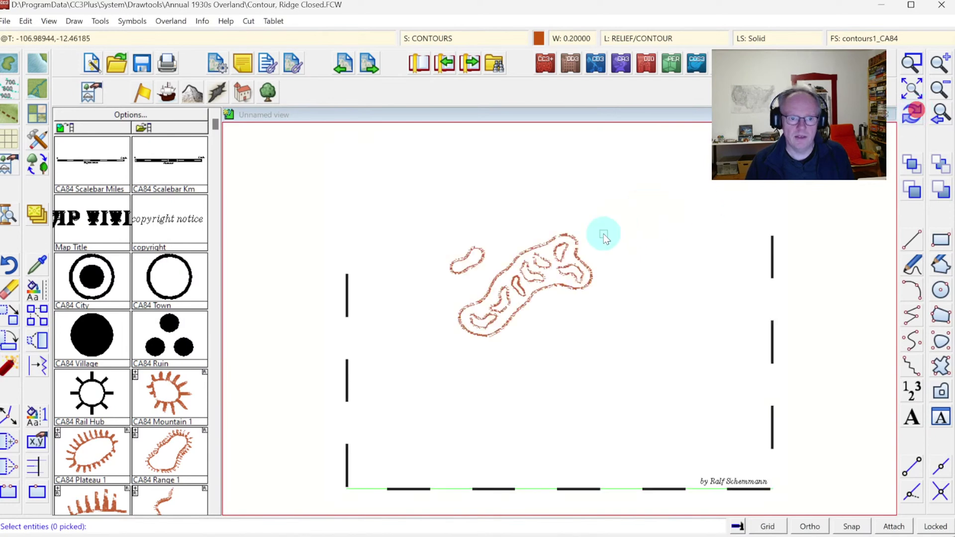
Step: Erase the map border, credit text and all contours except the small closed ridge, and save the sample drawing
{"action": "left_click", "coordinate": [327, 245]}
{"action": "left_click", "coordinate": [409, 499]}
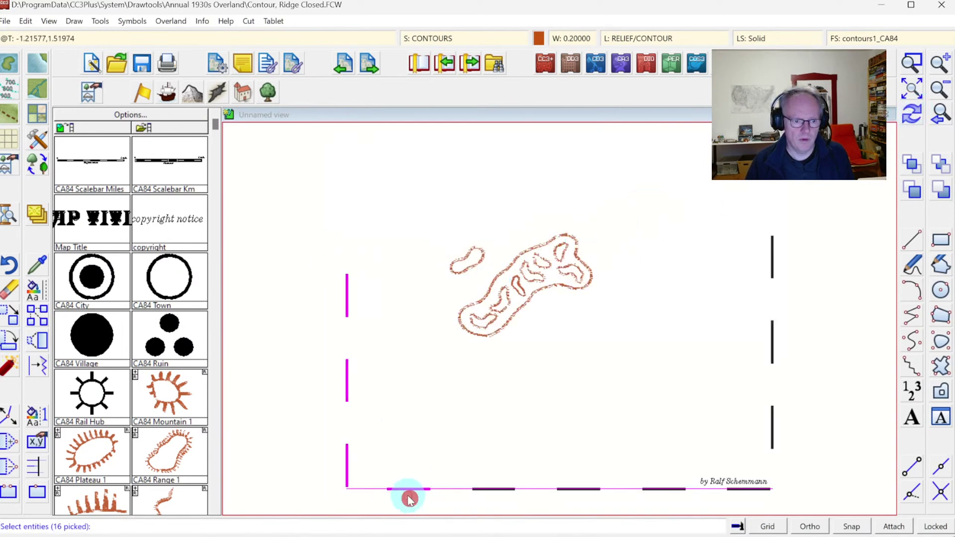
{"action": "left_click", "coordinate": [329, 499]}
{"action": "left_click", "coordinate": [805, 431]}
{"action": "left_click", "coordinate": [829, 189]}
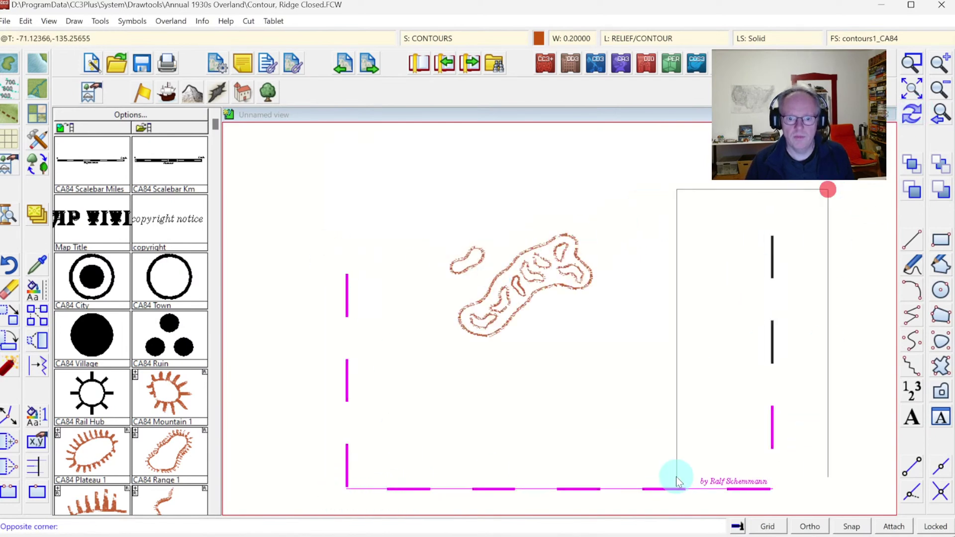
{"action": "left_click", "coordinate": [679, 474]}
{"action": "left_click", "coordinate": [608, 217]}
{"action": "left_click", "coordinate": [506, 300]}
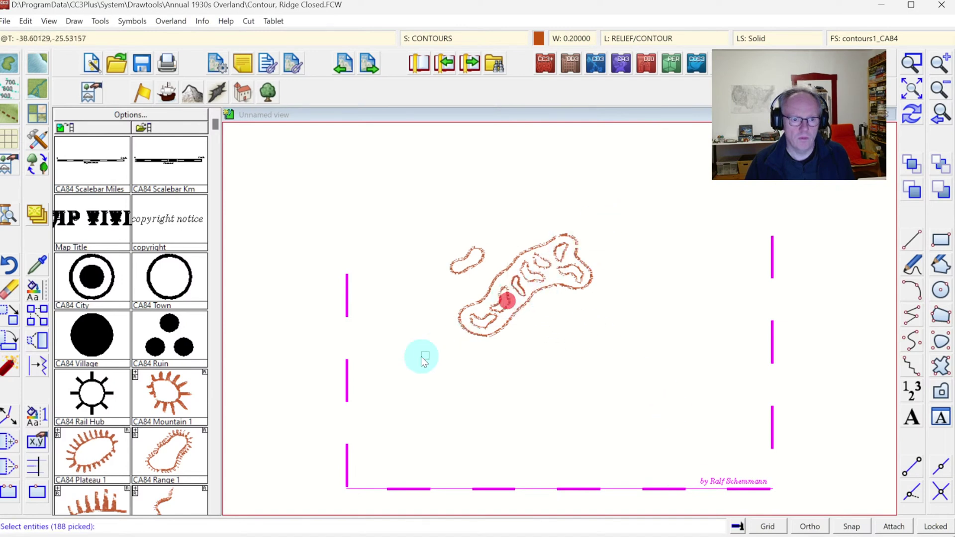
{"action": "left_click", "coordinate": [408, 357]}
{"action": "left_click", "coordinate": [550, 272]}
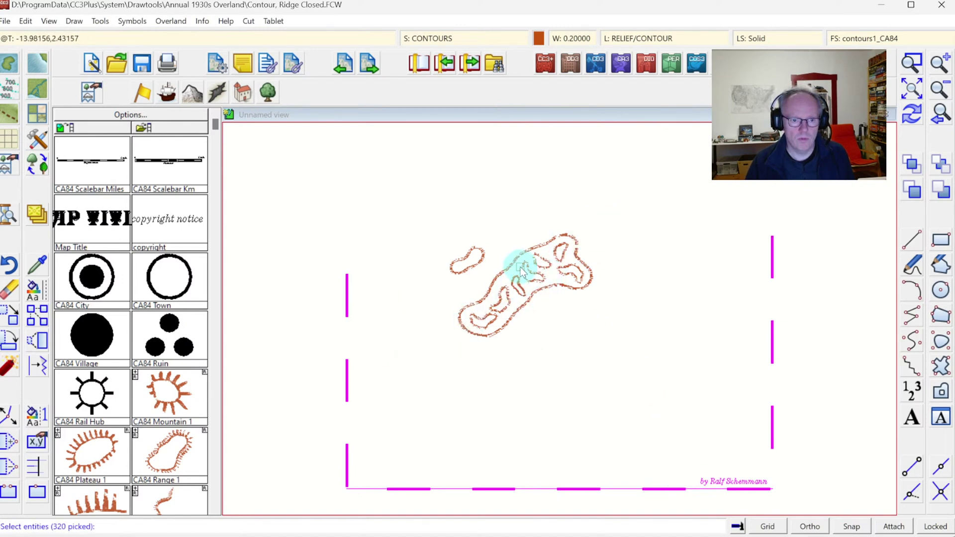
{"action": "left_click", "coordinate": [488, 263]}
{"action": "left_click", "coordinate": [563, 333]}
{"action": "right_click", "coordinate": [524, 252]}
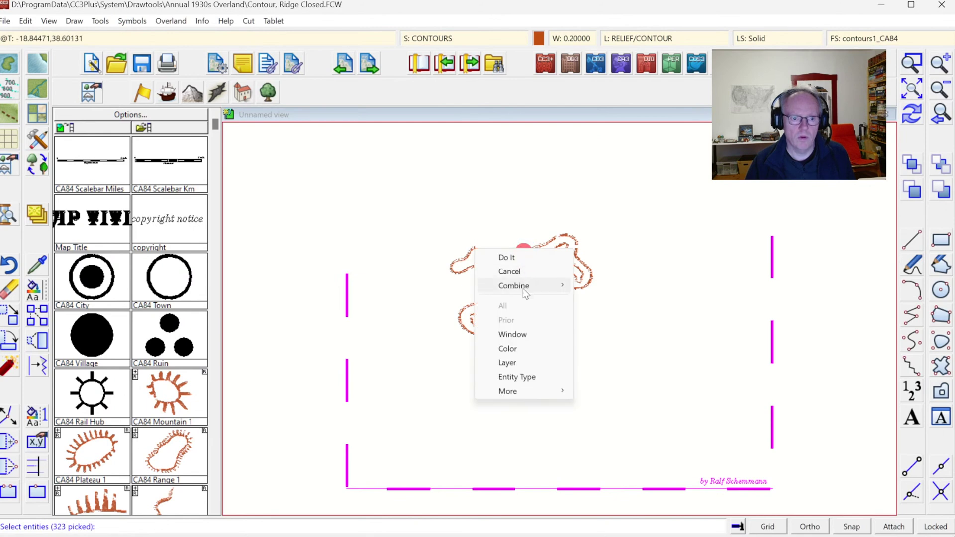
{"action": "mouse_move", "coordinate": [514, 286]}
{"action": "left_click", "coordinate": [598, 314]}
{"action": "left_click", "coordinate": [443, 242]}
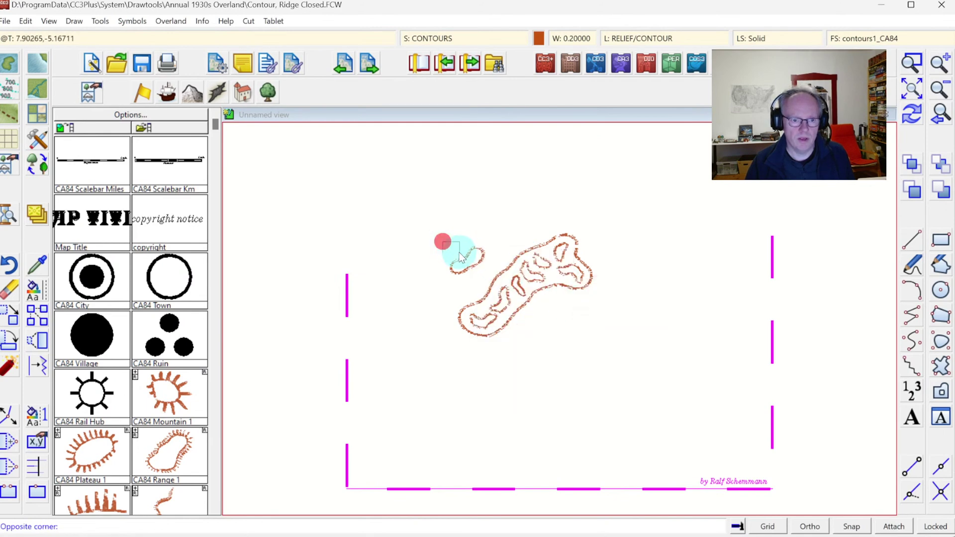
{"action": "left_click", "coordinate": [487, 277]}
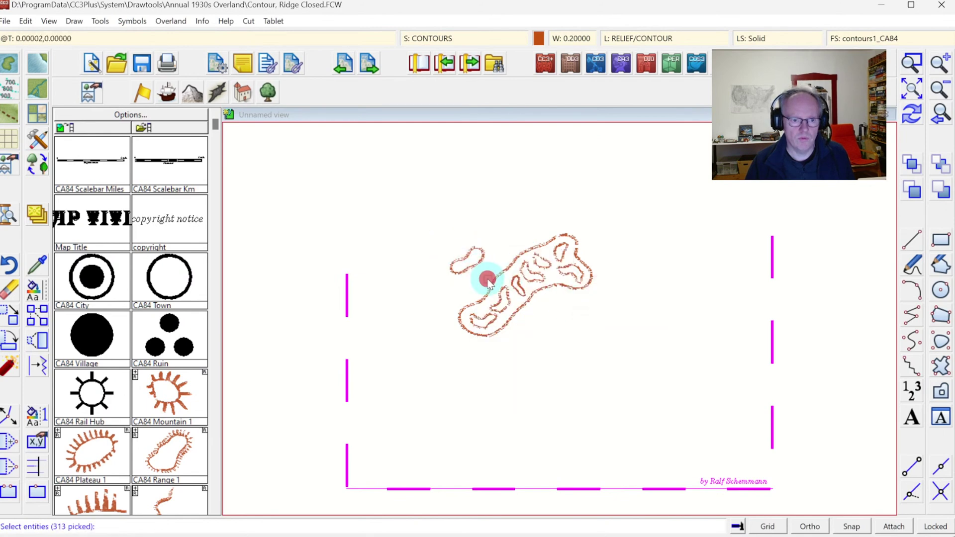
{"action": "right_click", "coordinate": [508, 250]}
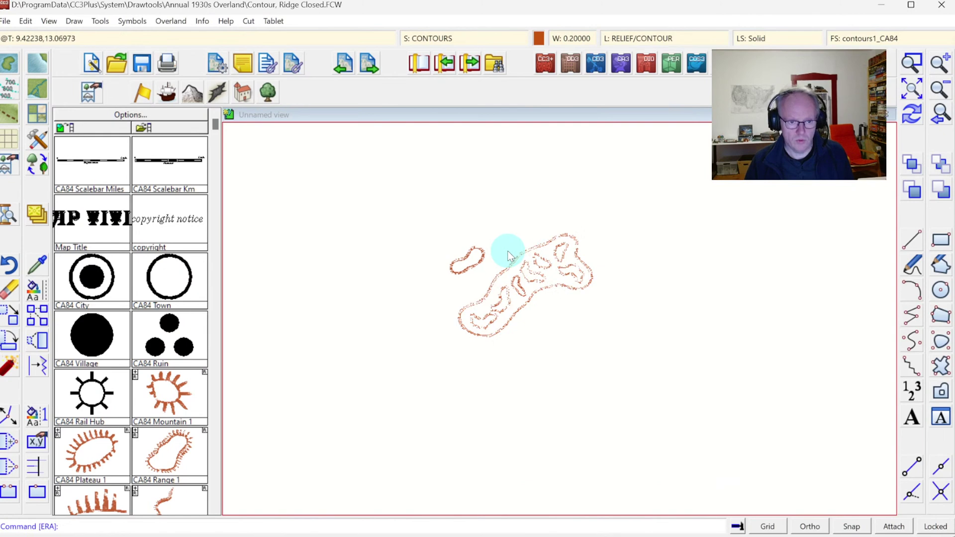
{"action": "left_click", "coordinate": [912, 113]}
{"action": "left_click", "coordinate": [912, 89]}
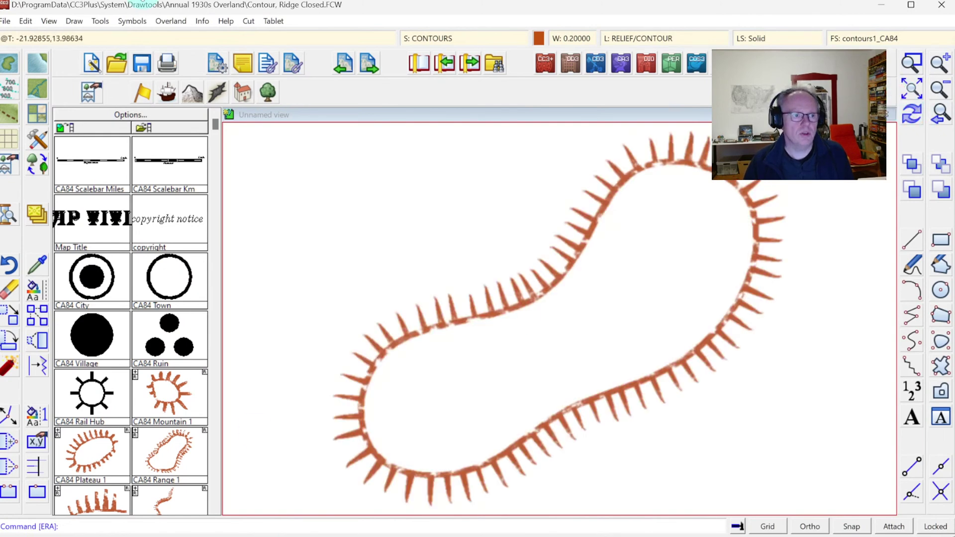
{"action": "left_click", "coordinate": [141, 65]}
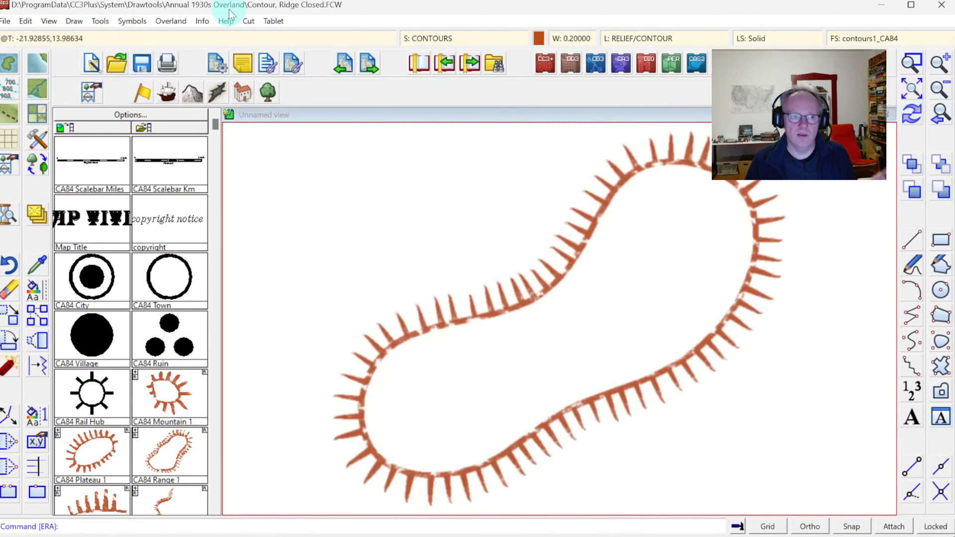
Step: Purge all unused symbol definitions from the closed ridge sample drawing
{"action": "left_click", "coordinate": [128, 21]}
{"action": "left_click", "coordinate": [136, 37]}
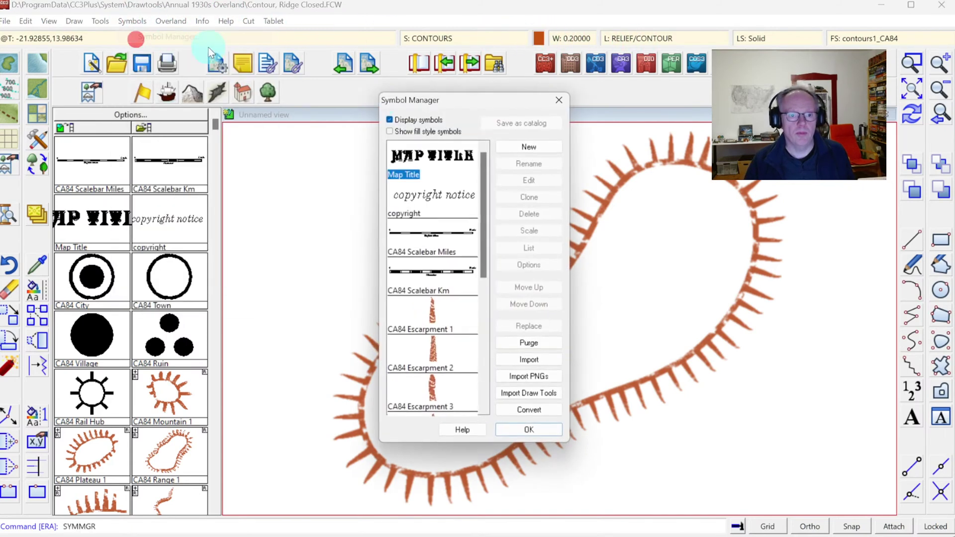
{"action": "left_click", "coordinate": [482, 161]}
{"action": "left_click", "coordinate": [538, 343]}
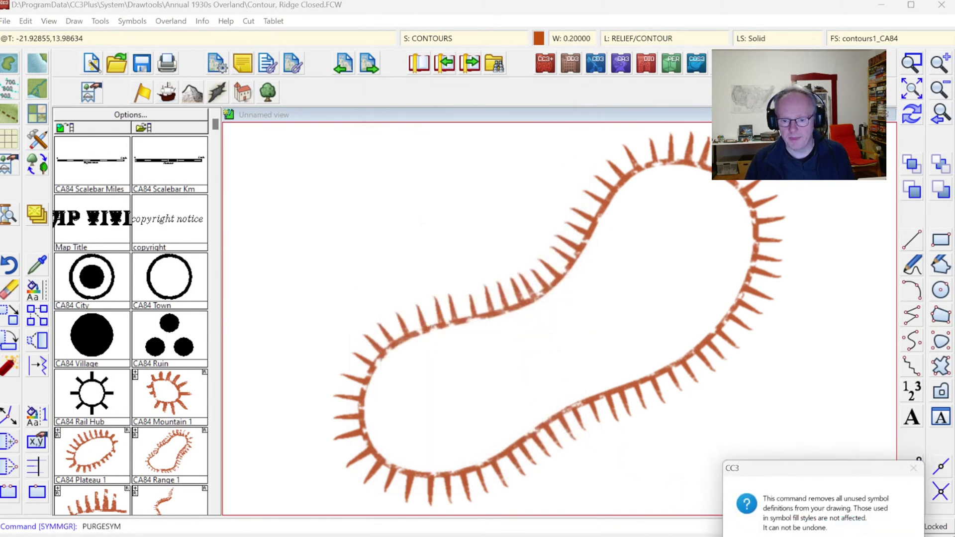
{"action": "key", "text": "Return"}
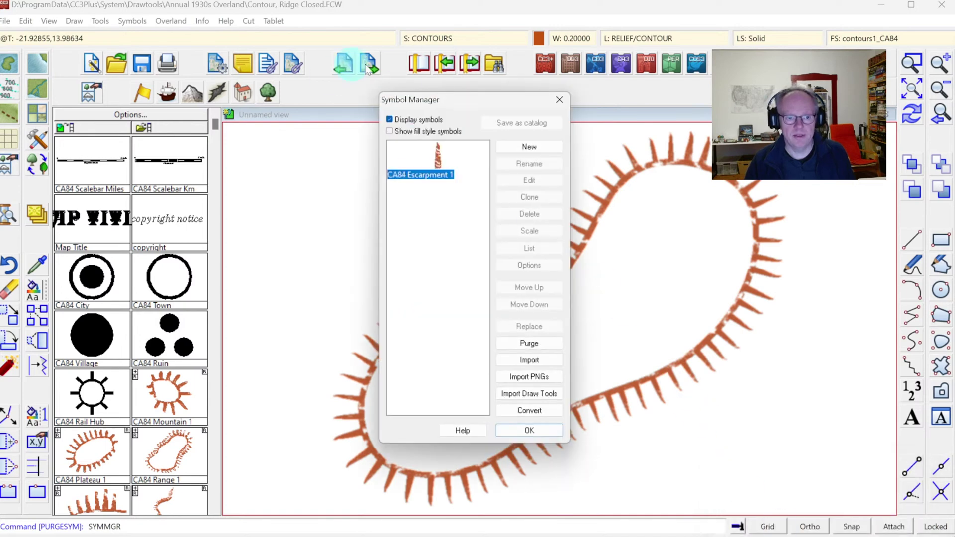
{"action": "left_click", "coordinate": [529, 430]}
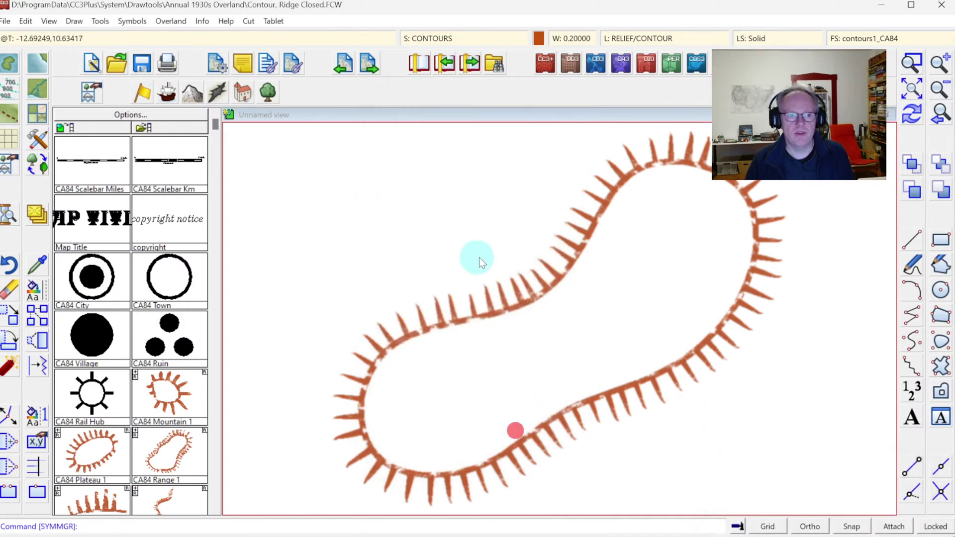
Step: Inspect the sample's sheets and effects, and reopen County of Harbach.FCW without saving the sample's changes
{"action": "left_click", "coordinate": [434, 38]}
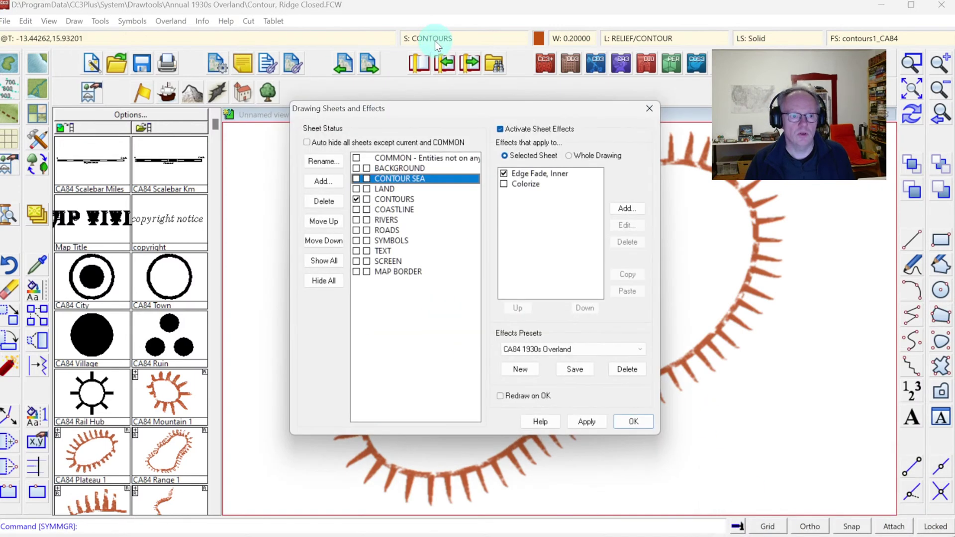
{"action": "key", "text": "Escape"}
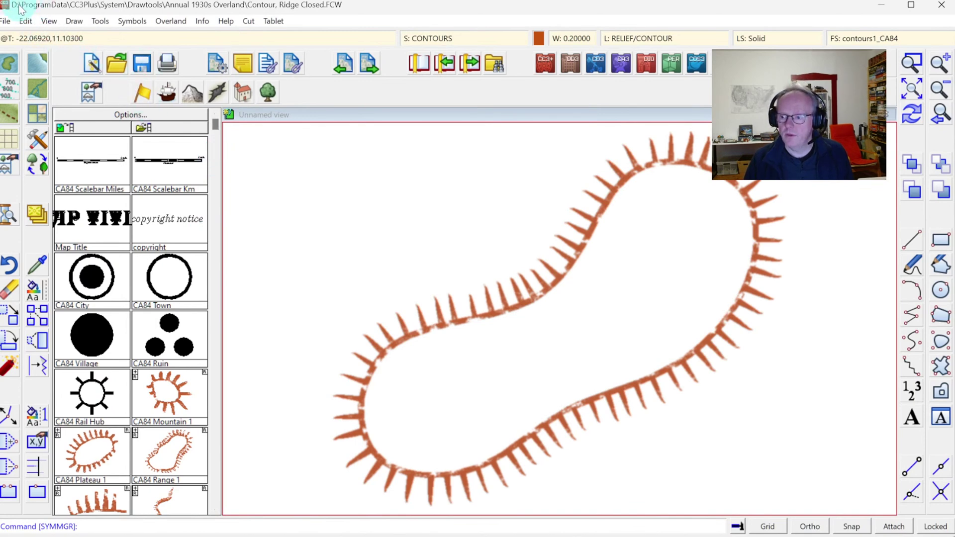
{"action": "left_click", "coordinate": [5, 21]}
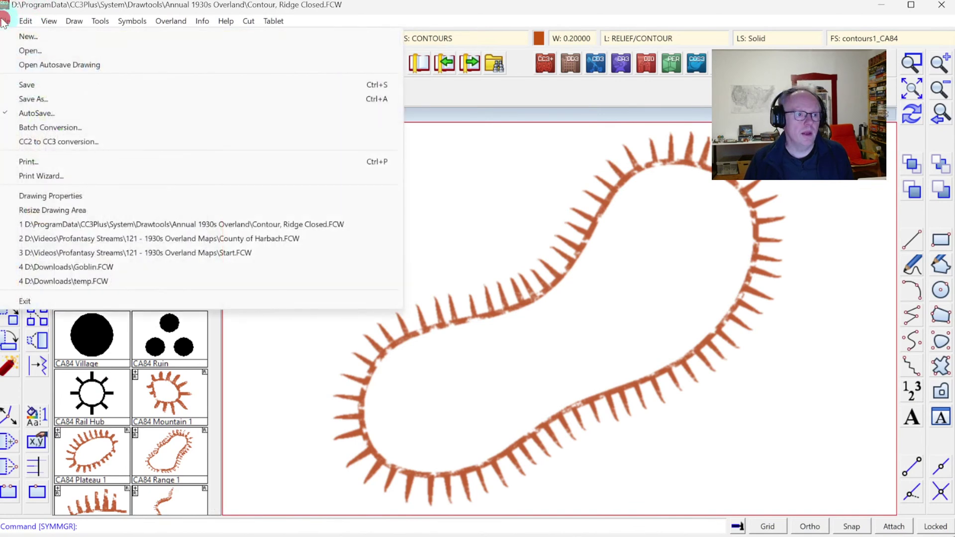
{"action": "left_click", "coordinate": [45, 240]}
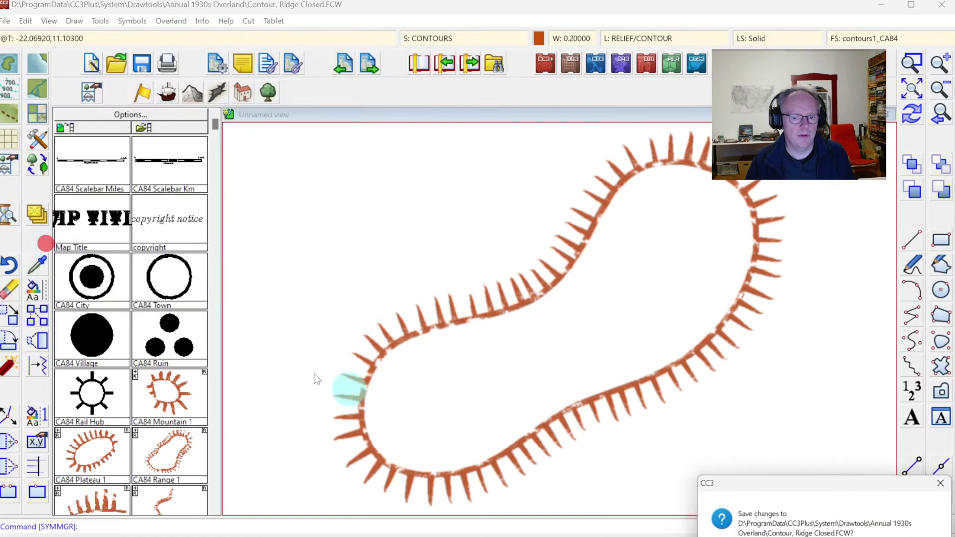
{"action": "key", "text": "n"}
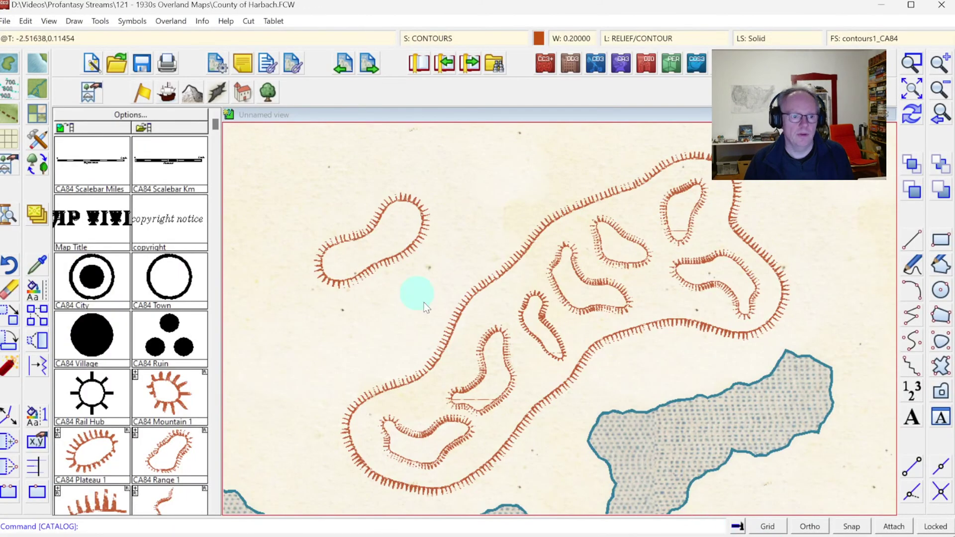
Step: Review the contour samples among the Annual 1930s Overland drawing tools
{"action": "left_click", "coordinate": [39, 140]}
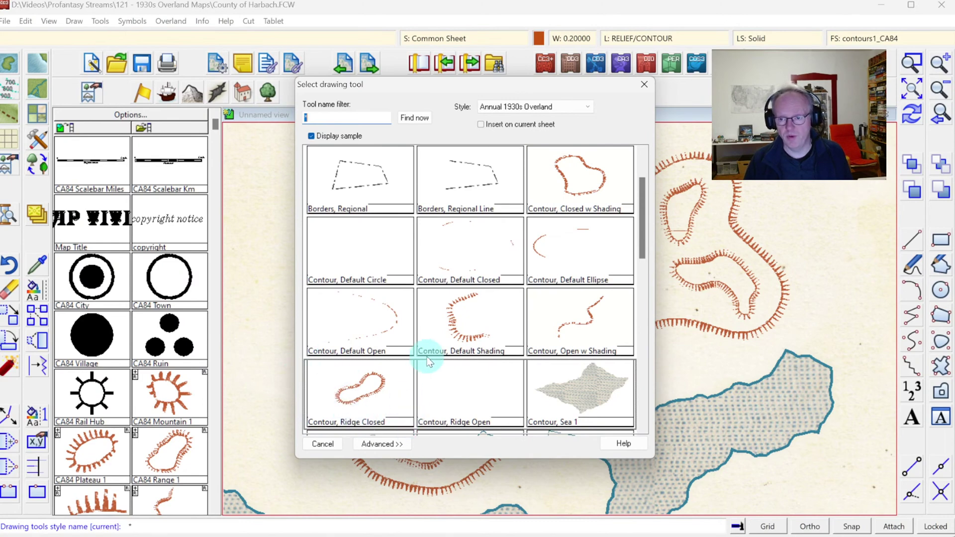
{"action": "left_click", "coordinate": [644, 85]}
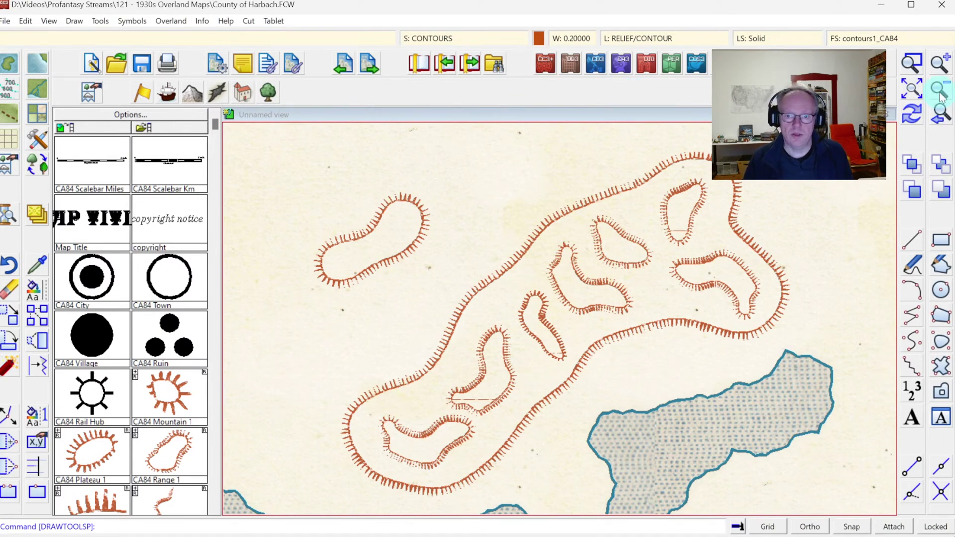
Step: Erase the small ridge contour and the large contour range with its inner ridges from the map
{"action": "left_click", "coordinate": [910, 89]}
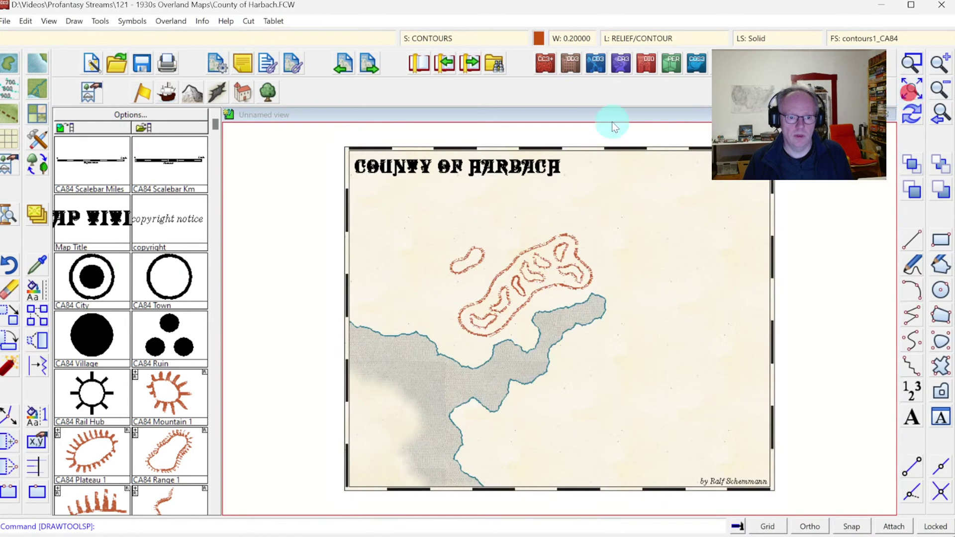
{"action": "left_click", "coordinate": [911, 62]}
{"action": "left_click", "coordinate": [410, 217]}
{"action": "left_click", "coordinate": [624, 382]}
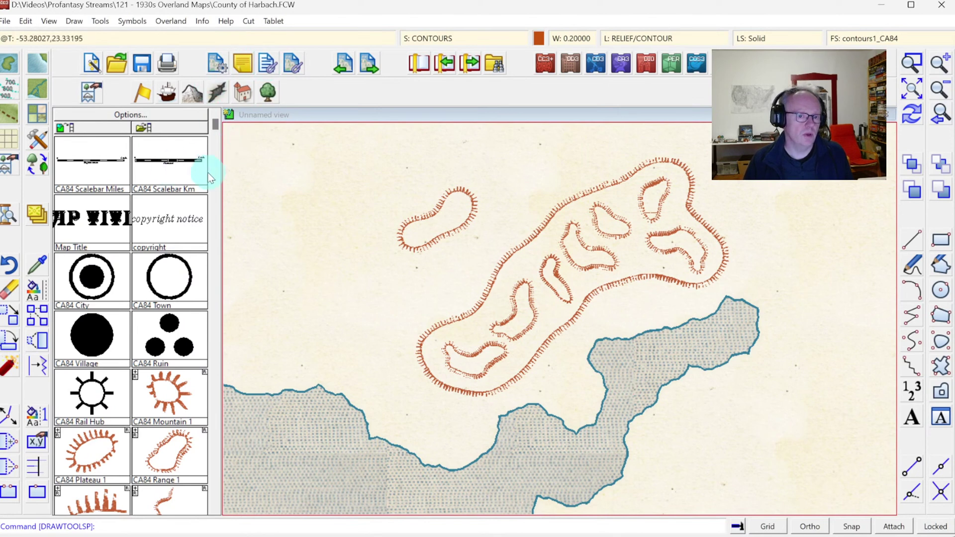
{"action": "left_click", "coordinate": [11, 295]}
{"action": "left_click", "coordinate": [347, 150]}
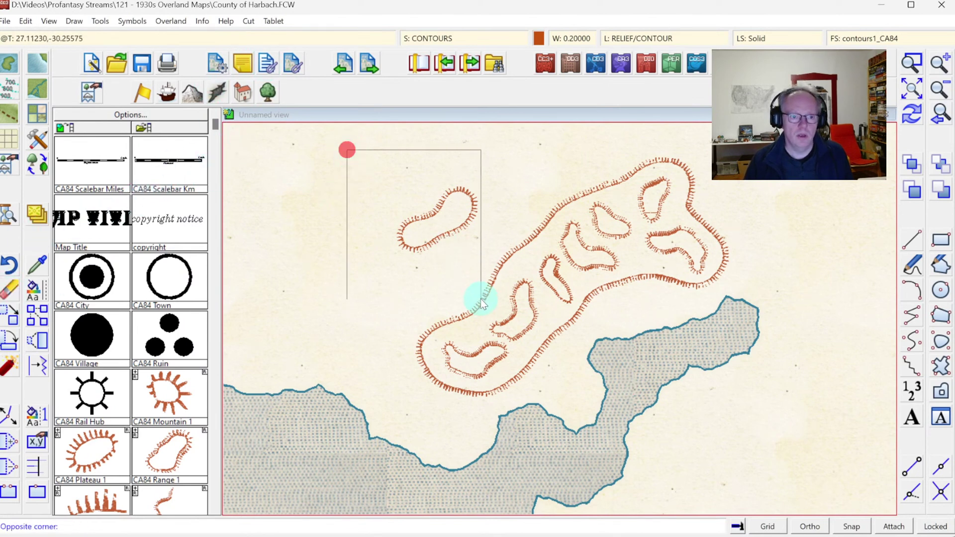
{"action": "left_click", "coordinate": [574, 393]}
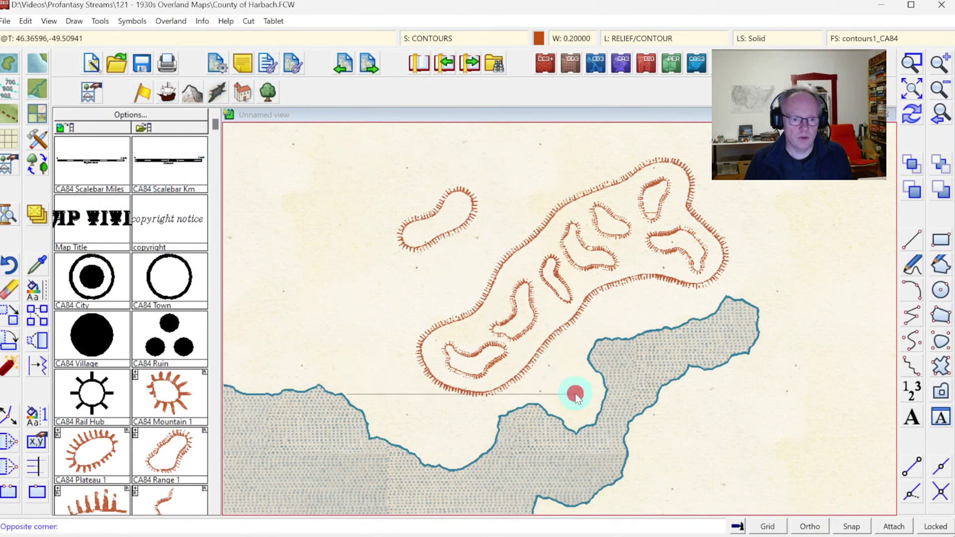
{"action": "left_click", "coordinate": [489, 152]}
{"action": "left_click", "coordinate": [721, 284]}
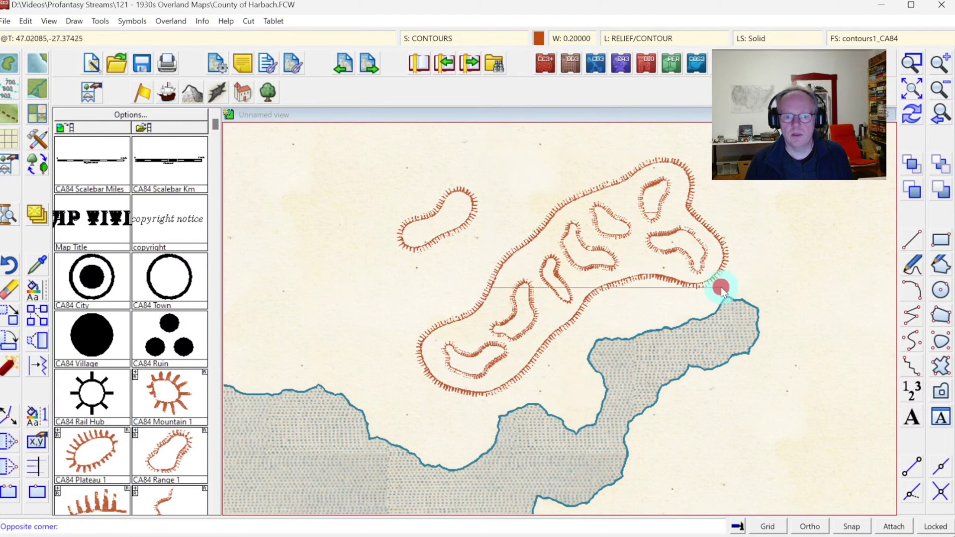
{"action": "left_click", "coordinate": [766, 215]}
{"action": "left_click", "coordinate": [655, 251]}
{"action": "right_click", "coordinate": [624, 220]}
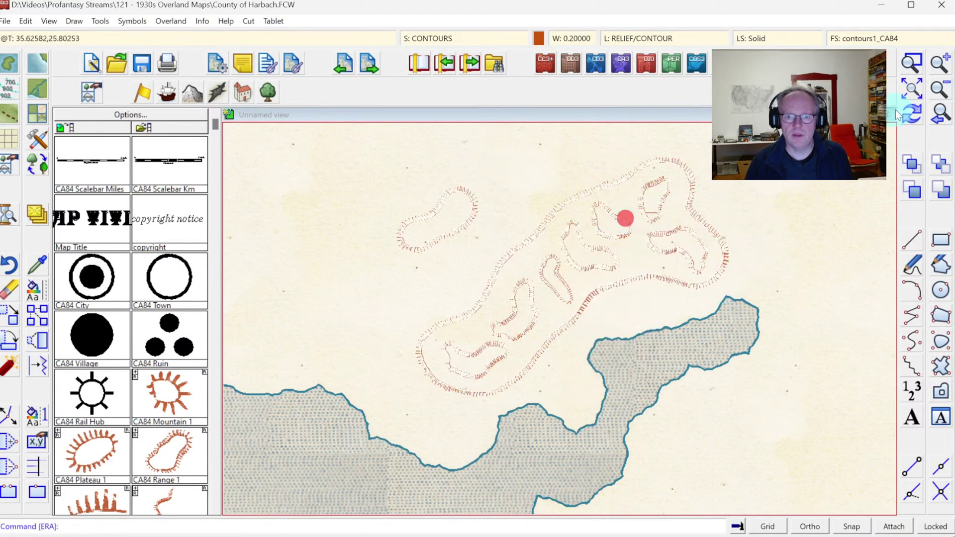
{"action": "left_click", "coordinate": [913, 117]}
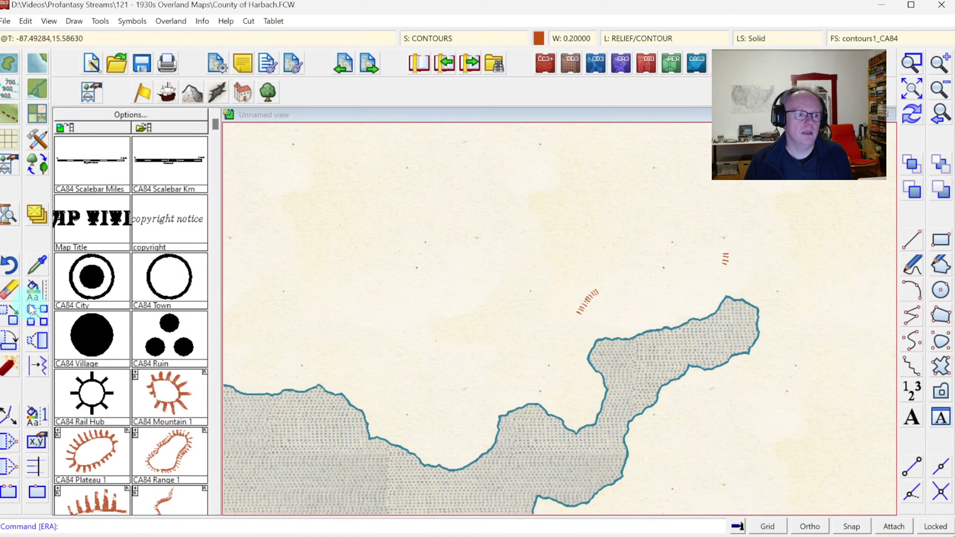
Step: Erase the two leftover groups of short contour shading strokes north of the inlet
{"action": "left_click", "coordinate": [918, 60]}
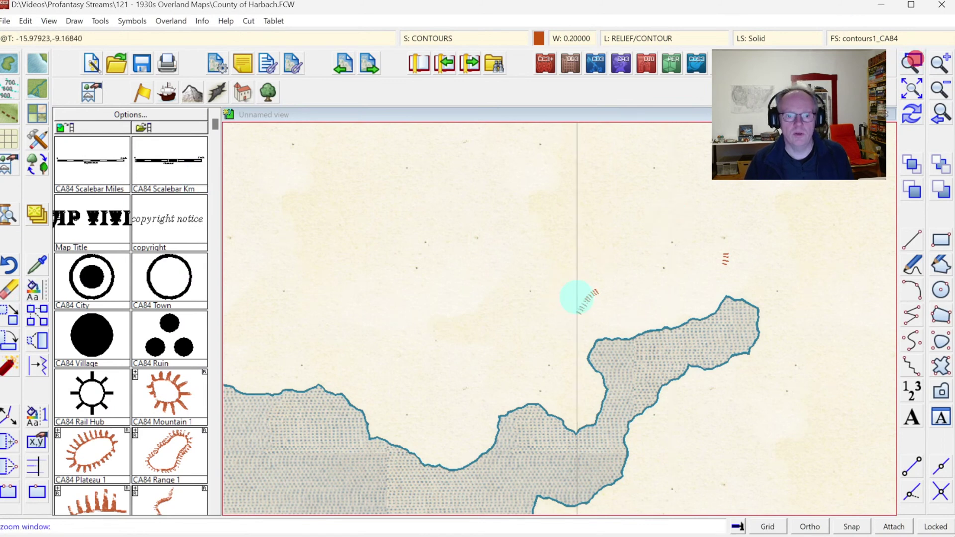
{"action": "left_click", "coordinate": [572, 288]}
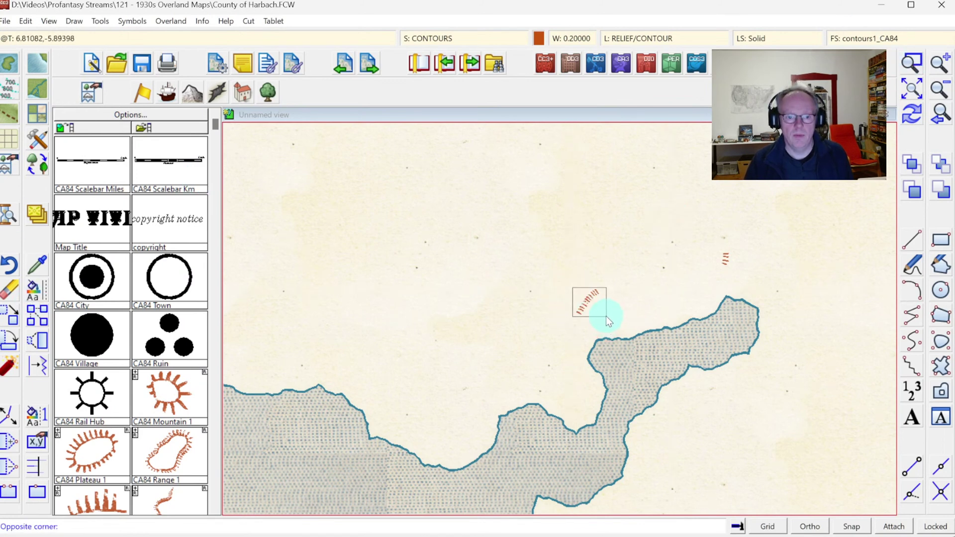
{"action": "left_click", "coordinate": [606, 315]}
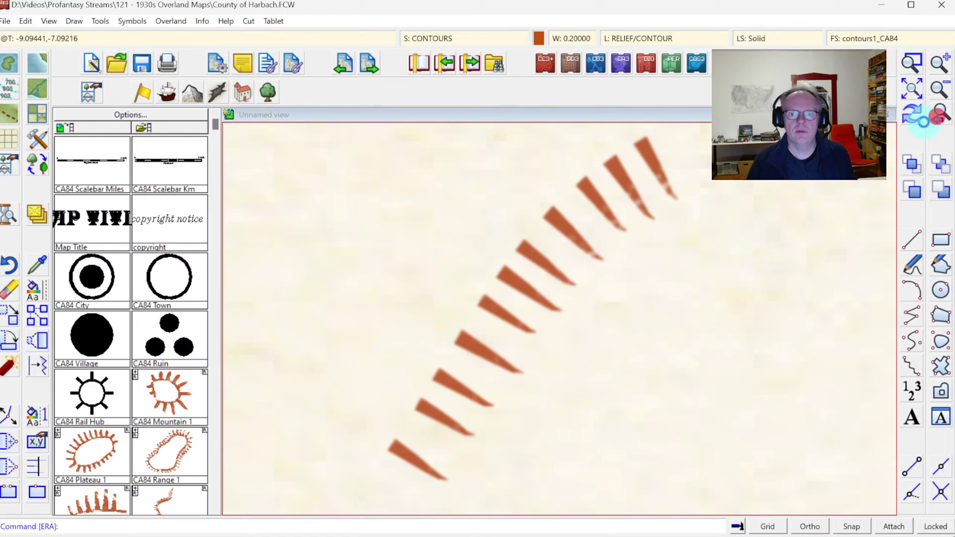
{"action": "left_click", "coordinate": [940, 114]}
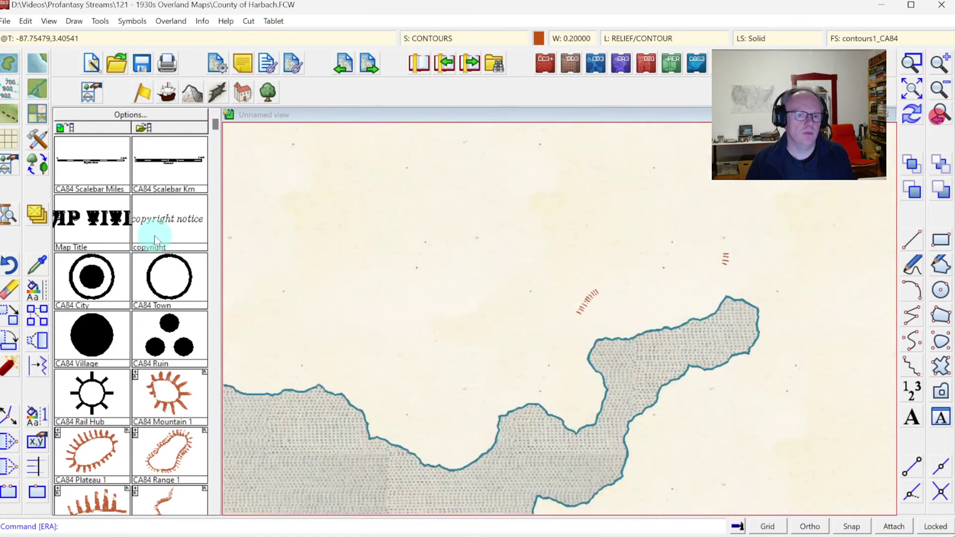
{"action": "left_click", "coordinate": [528, 256]}
{"action": "left_click", "coordinate": [605, 315]}
{"action": "left_click", "coordinate": [692, 228]}
{"action": "left_click", "coordinate": [746, 270]}
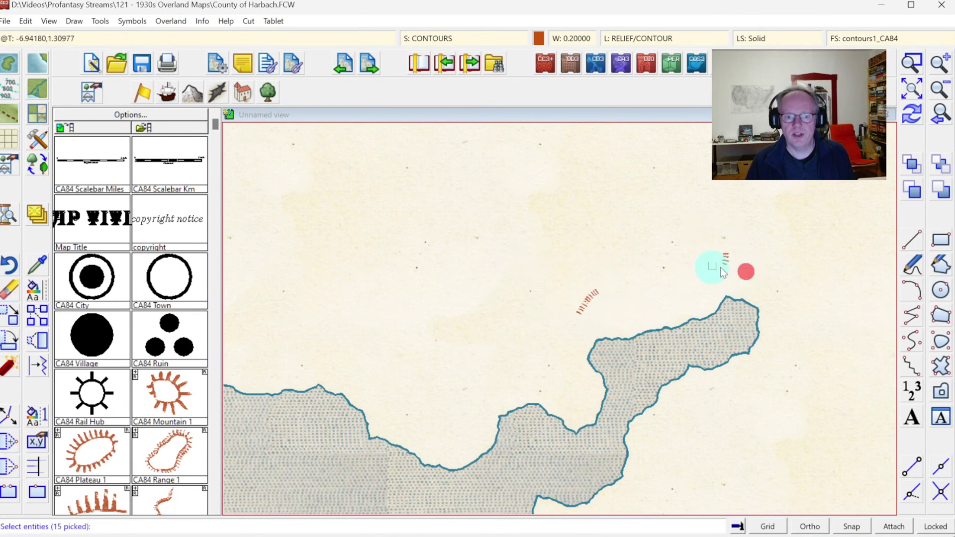
{"action": "right_click", "coordinate": [599, 238]}
{"action": "left_click", "coordinate": [601, 241]}
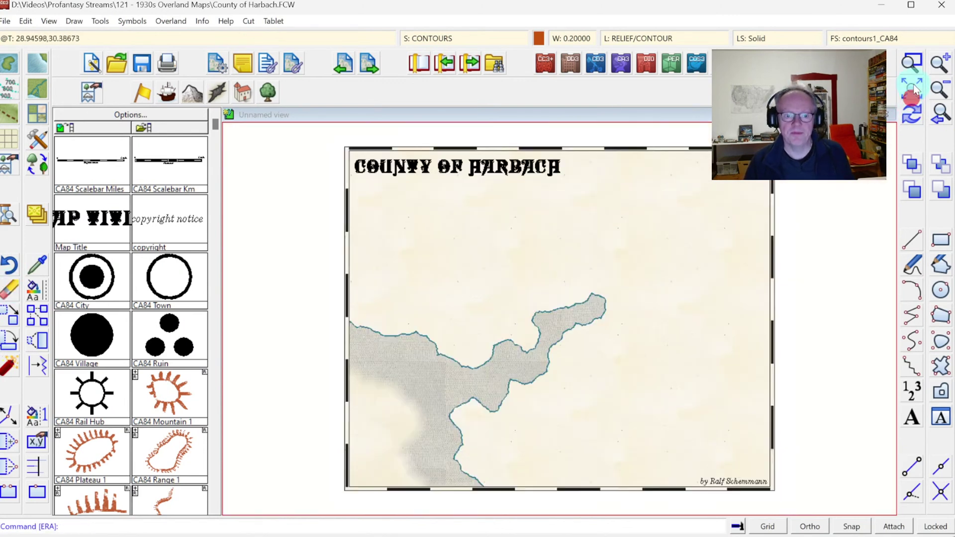
{"action": "left_click", "coordinate": [904, 98]}
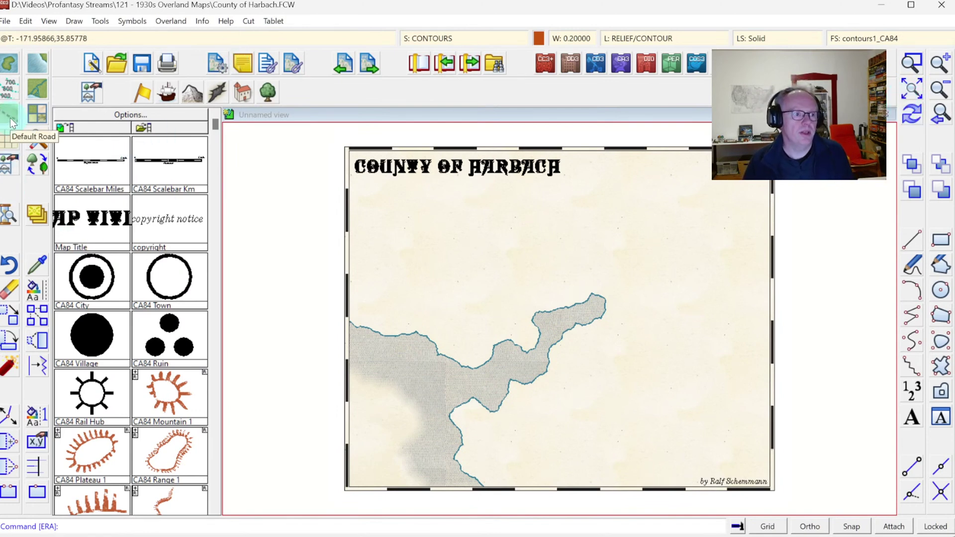
Step: Draw an open contour with the Contour, Open w Shading tool from the western map border, north of the inlet
{"action": "left_click", "coordinate": [7, 90]}
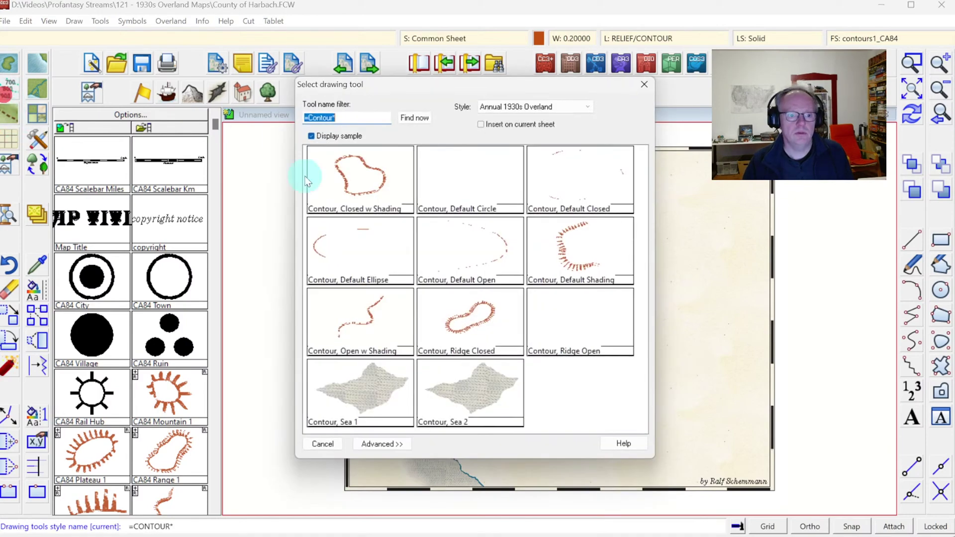
{"action": "left_click", "coordinate": [365, 324]}
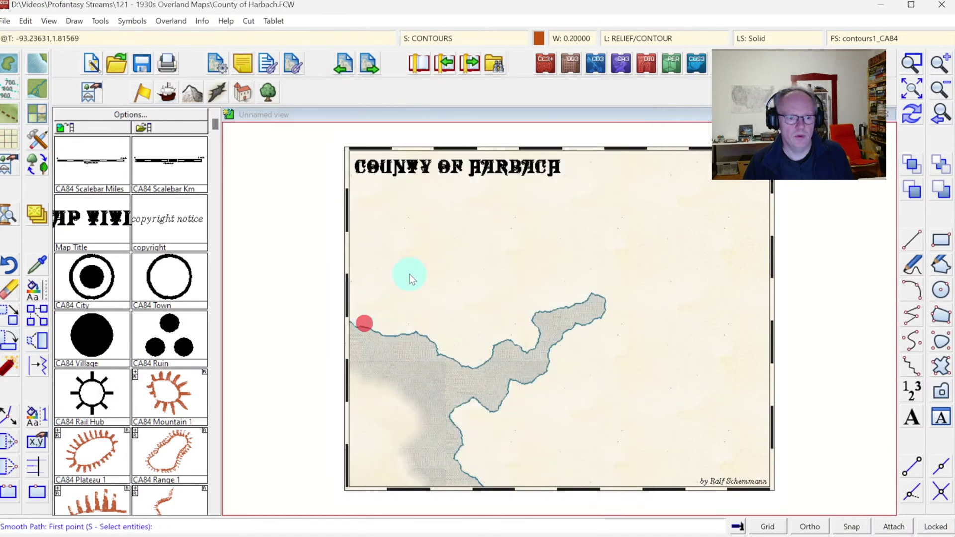
{"action": "left_click", "coordinate": [345, 281]}
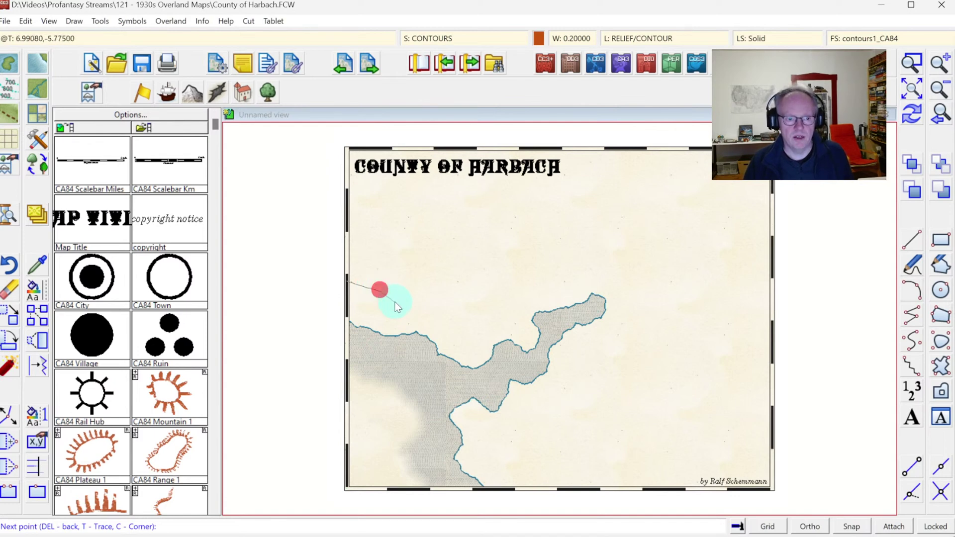
{"action": "left_click", "coordinate": [419, 309]}
{"action": "left_click", "coordinate": [437, 295]}
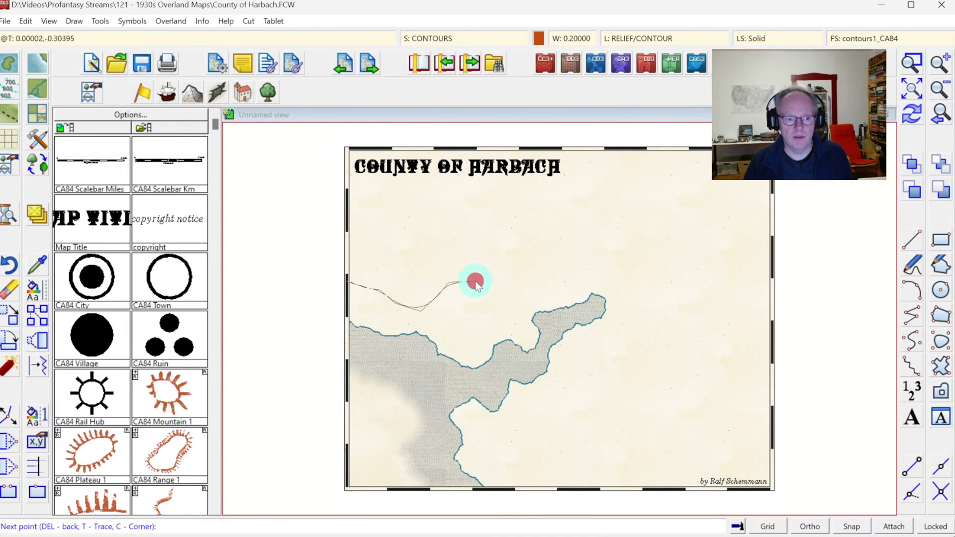
{"action": "right_click", "coordinate": [475, 281]}
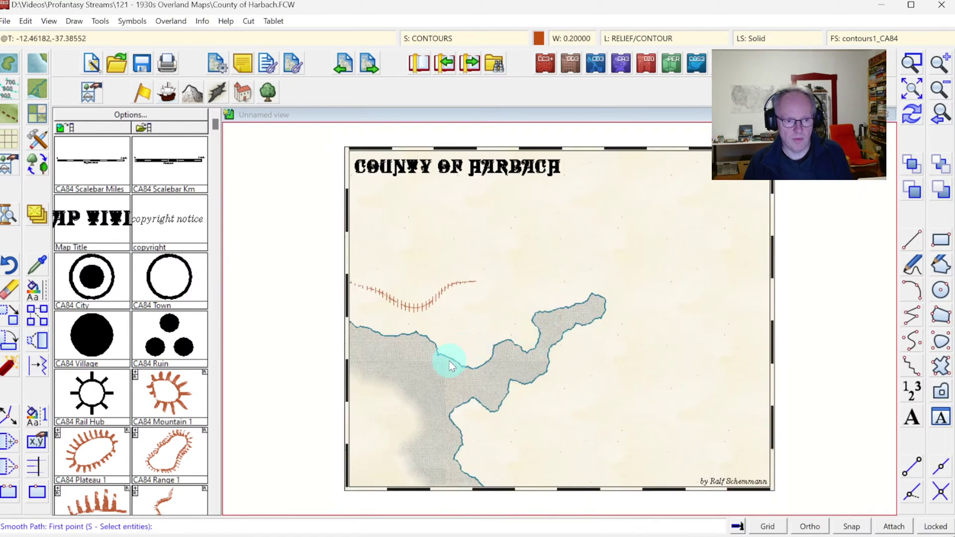
Step: Inspect the new shaded contour up close and undo both its shading strokes and its line
{"action": "left_click", "coordinate": [920, 60]}
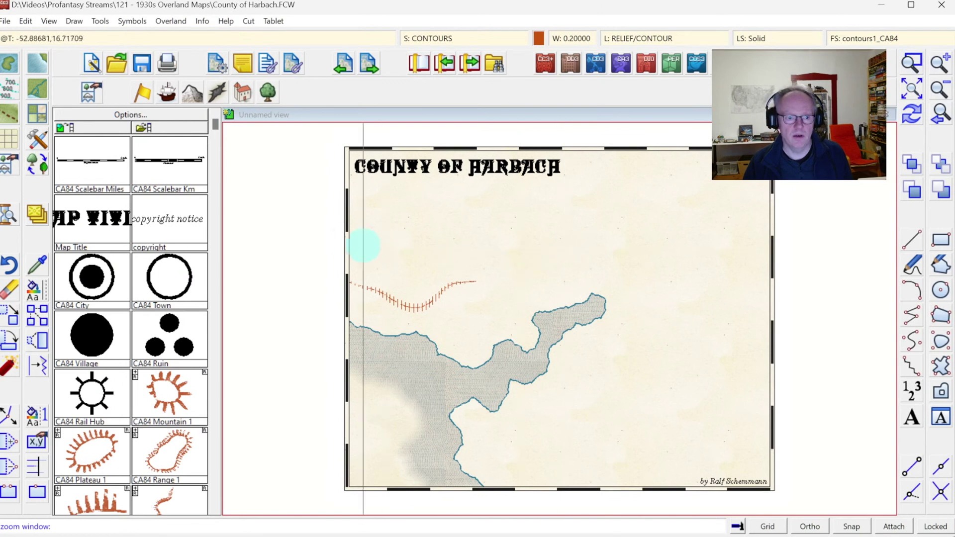
{"action": "left_click", "coordinate": [333, 240]}
{"action": "left_click", "coordinate": [500, 339]}
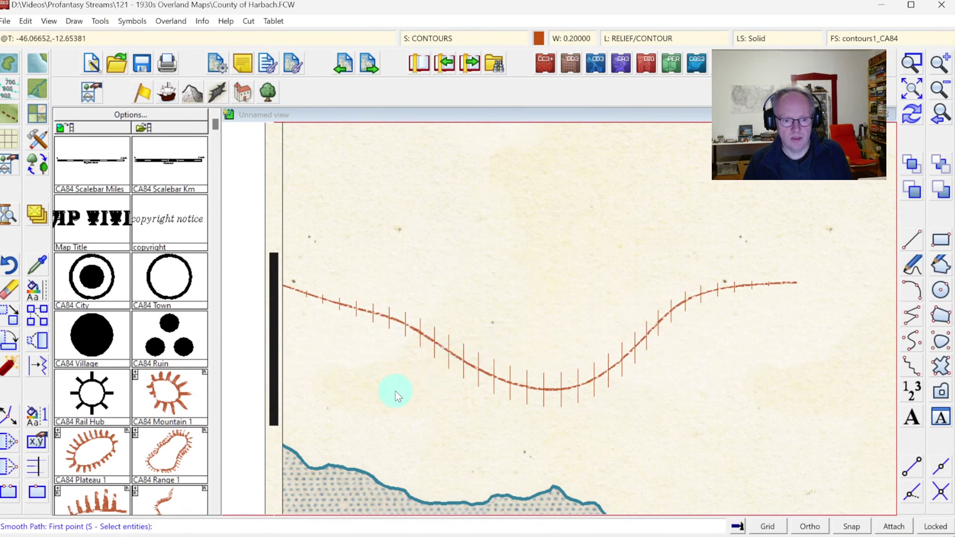
{"action": "key", "text": "Escape"}
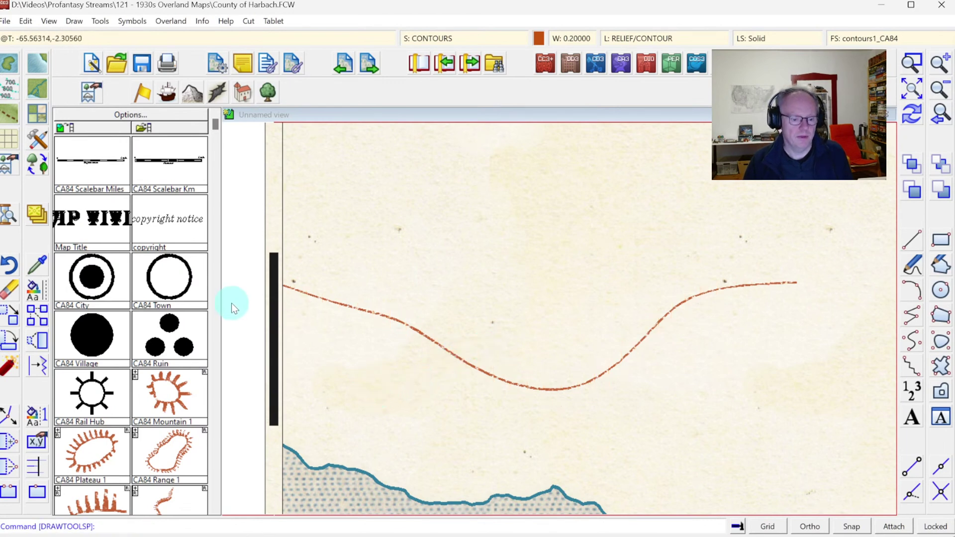
{"action": "key", "text": "ctrl+z"}
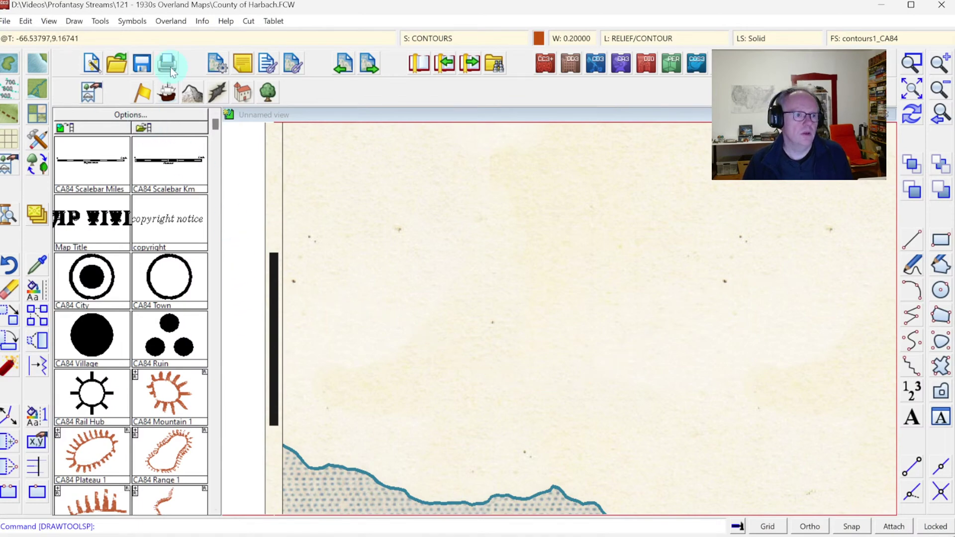
Step: Try to load saved escarpment settings into the Symbols Along command
{"action": "left_click", "coordinate": [75, 21]}
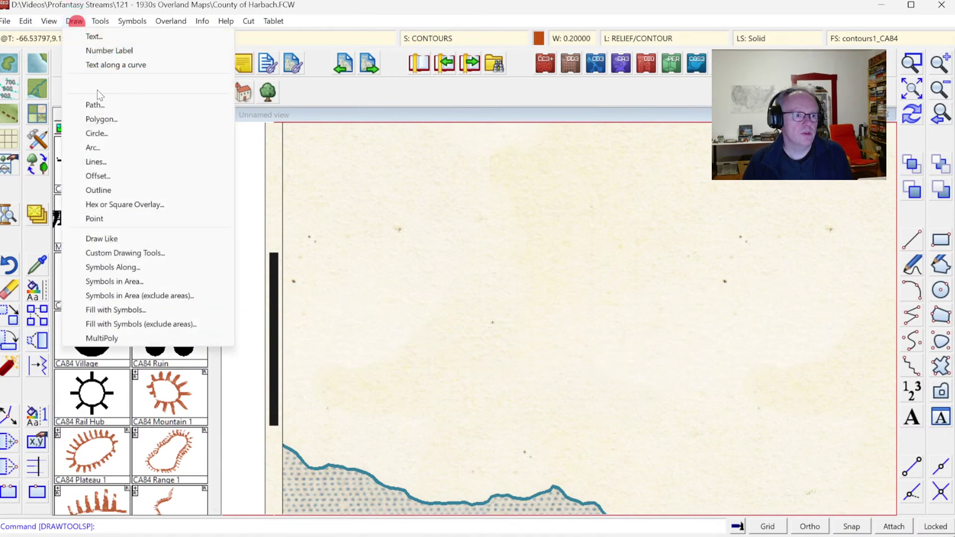
{"action": "left_click", "coordinate": [134, 268]}
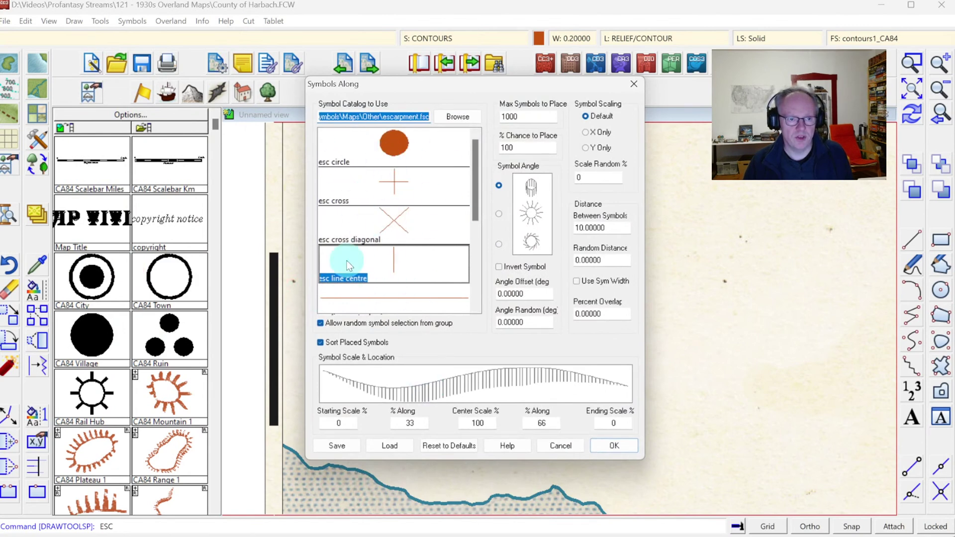
{"action": "left_click", "coordinate": [390, 446]}
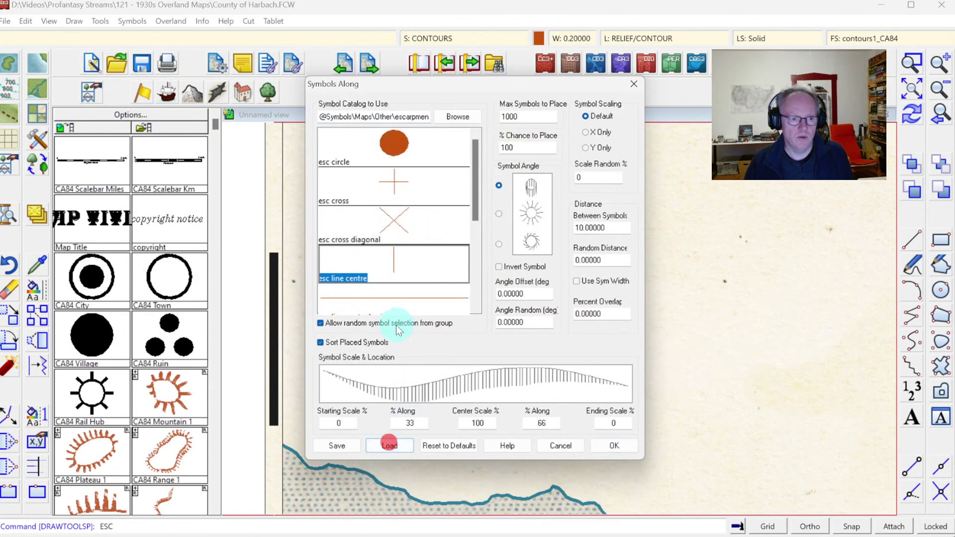
{"action": "left_click", "coordinate": [393, 445]}
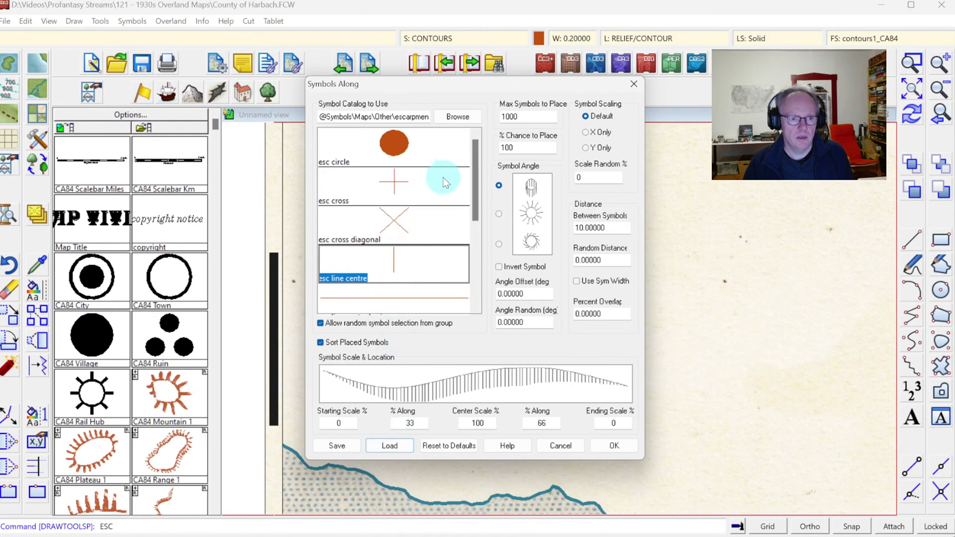
{"action": "left_click", "coordinate": [391, 445]}
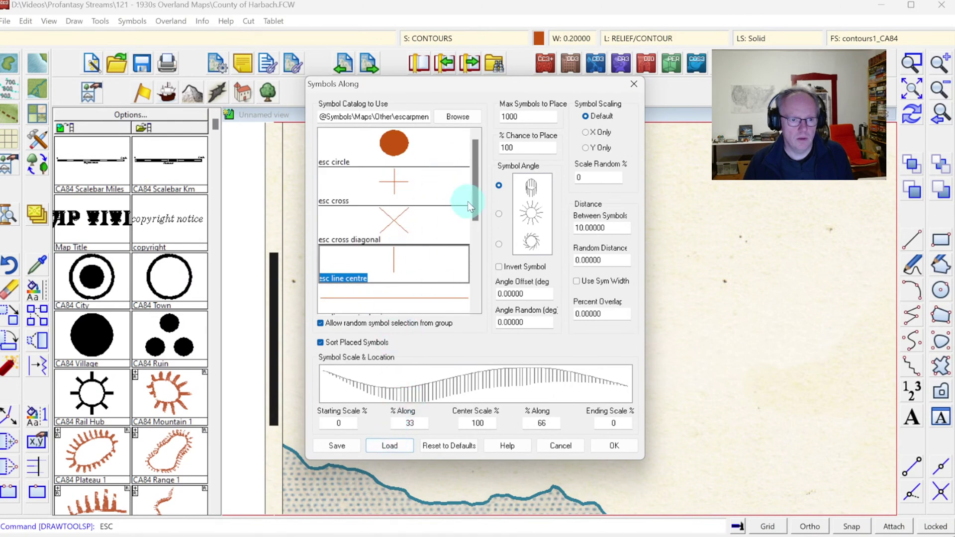
{"action": "left_click", "coordinate": [476, 181]}
{"action": "left_click", "coordinate": [352, 442]}
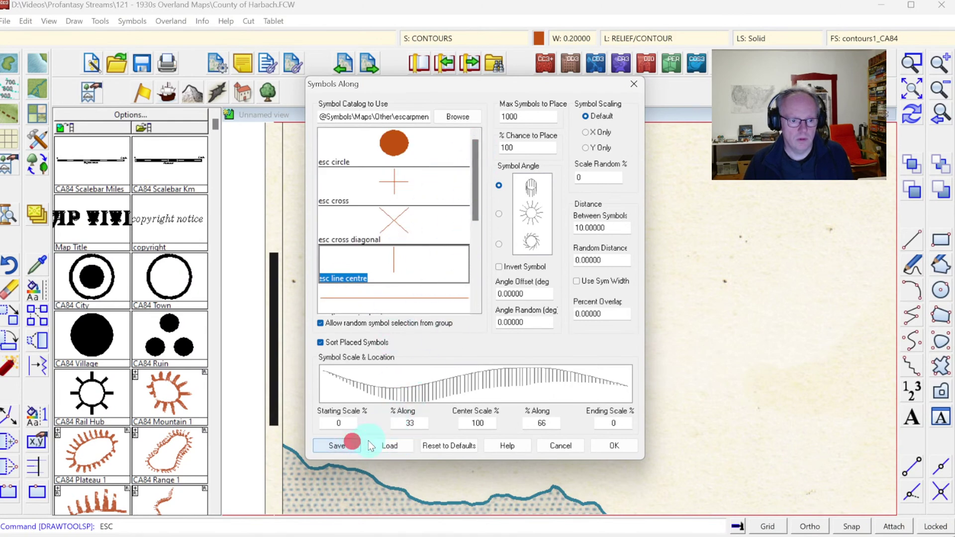
{"action": "left_click", "coordinate": [385, 442]}
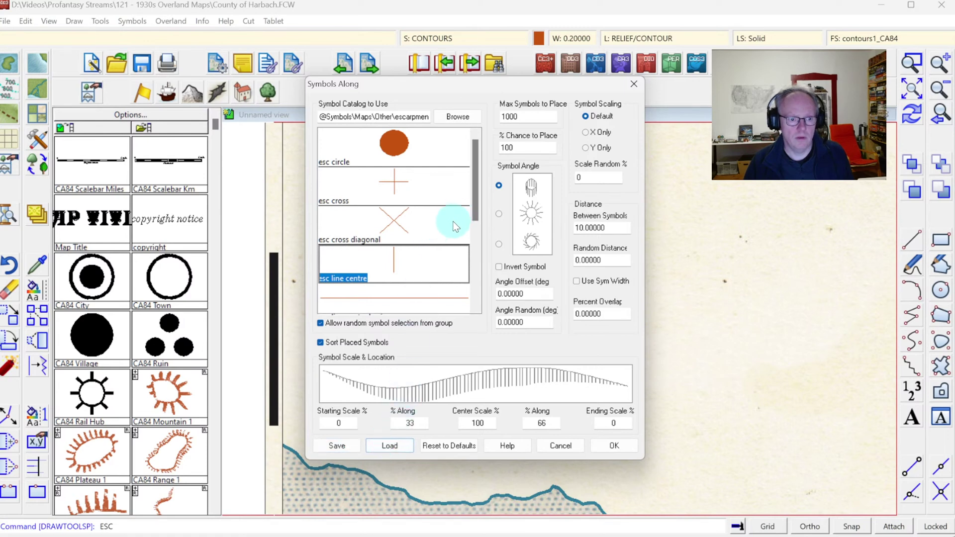
{"action": "left_click", "coordinate": [386, 443]}
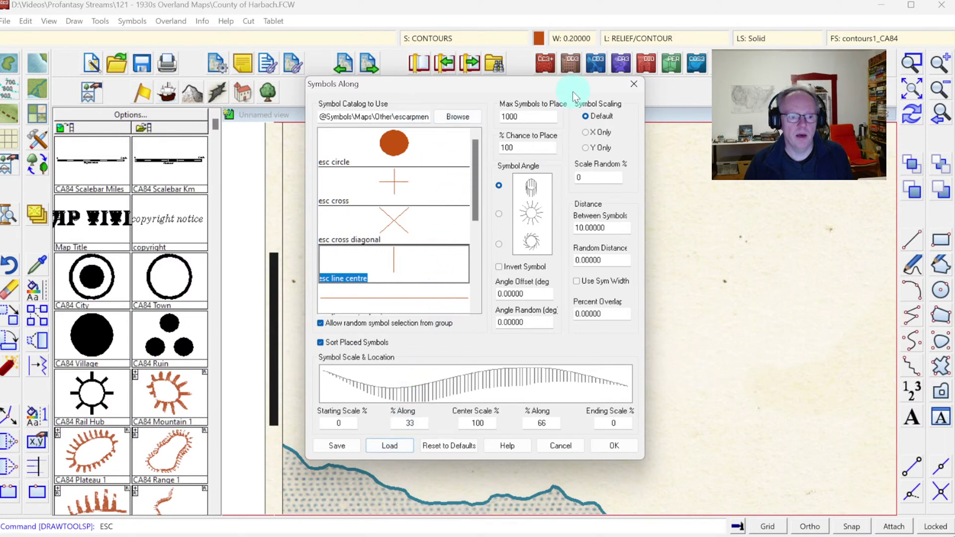
{"action": "left_click", "coordinate": [633, 85]}
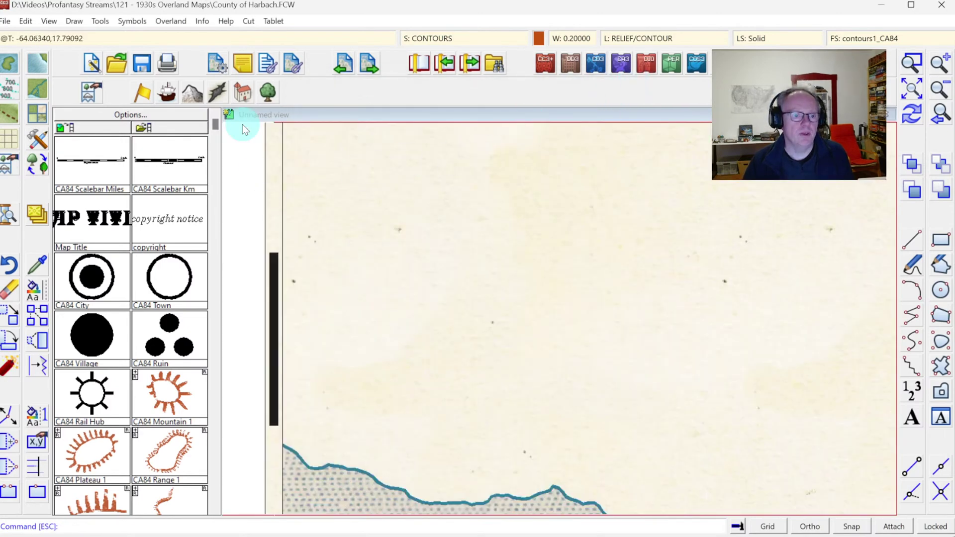
{"action": "key", "text": "alt+space"}
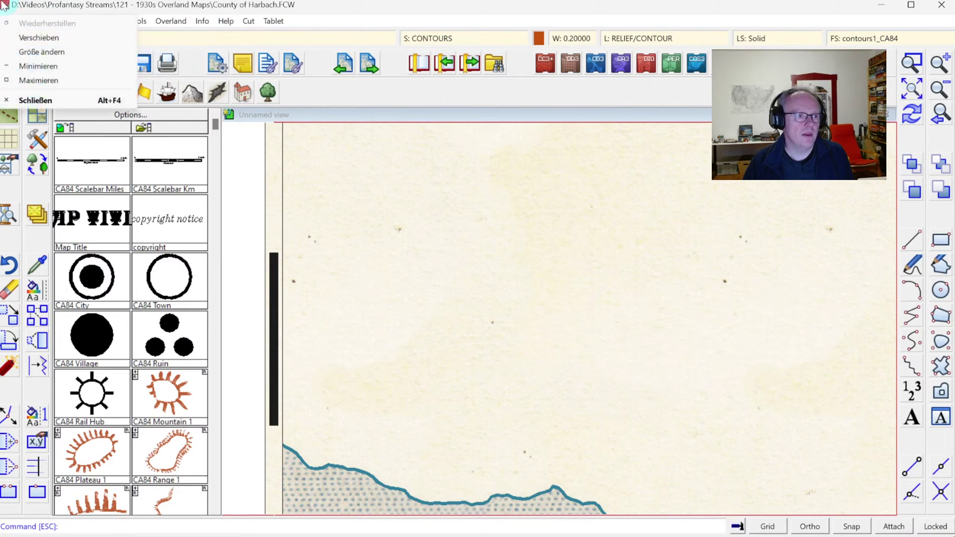
{"action": "key", "text": "n"}
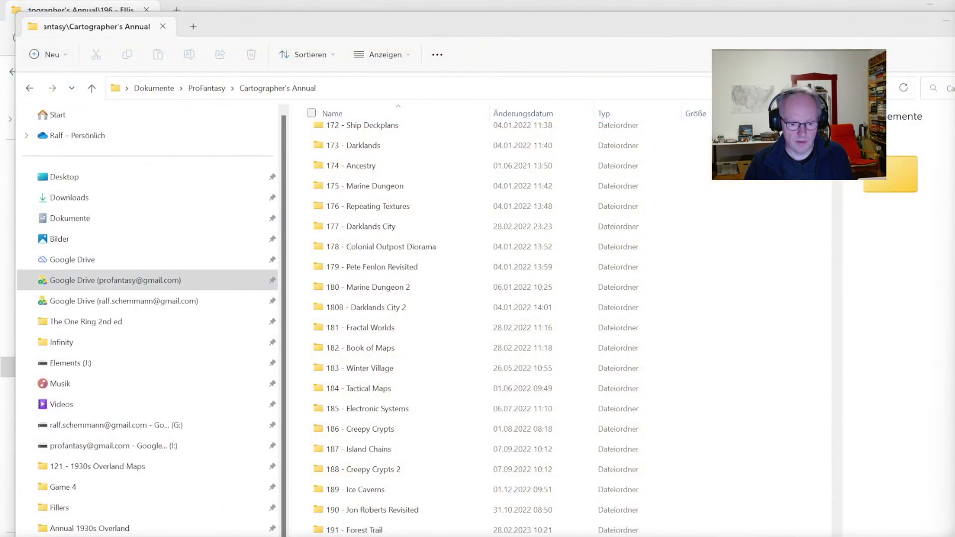
{"action": "key", "text": "alt+Tab"}
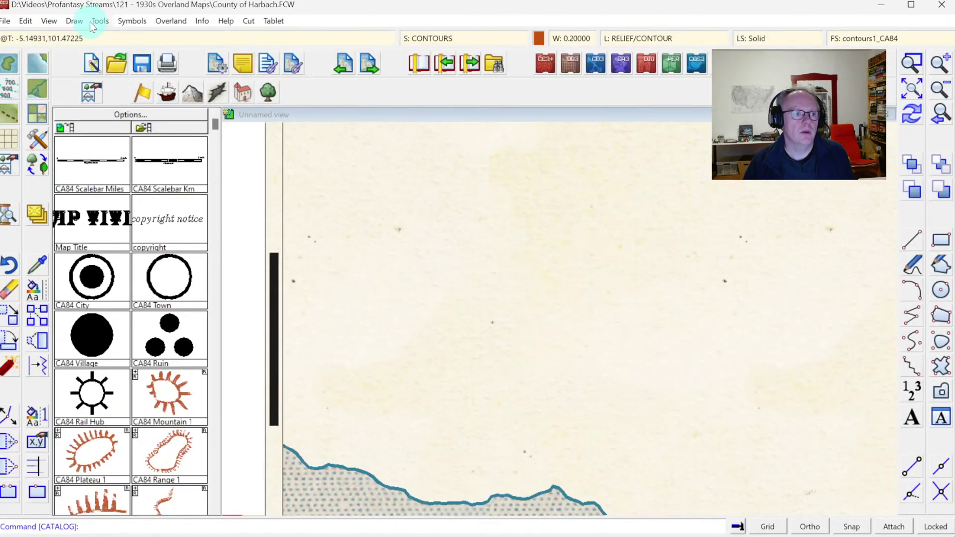
Step: Look up CA84 Ridge Tapering.esc and CA84 Ridge Regular.esc among the Annual fillers' Symbols Along settings without loading them
{"action": "left_click", "coordinate": [73, 21]}
{"action": "left_click", "coordinate": [113, 267]}
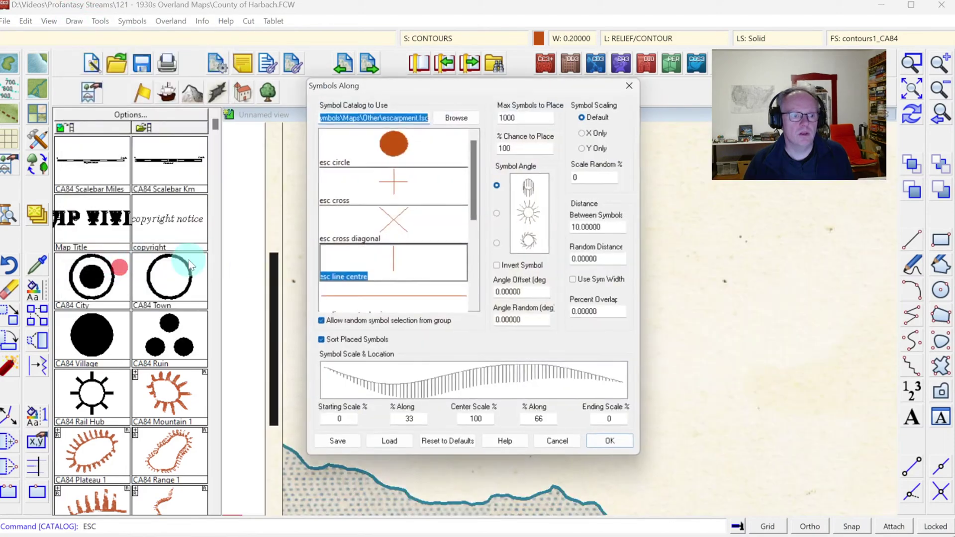
{"action": "left_click", "coordinate": [402, 444]}
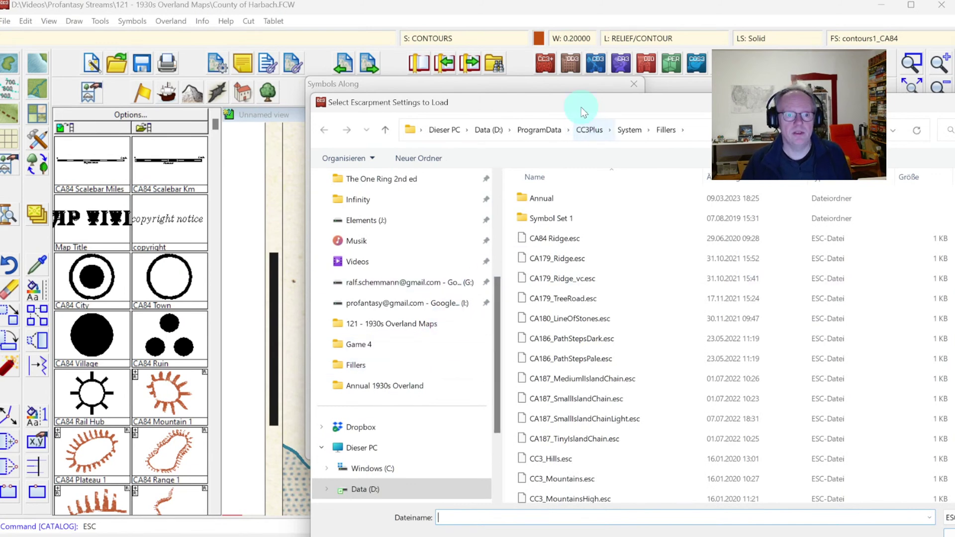
{"action": "left_click_drag", "start_coordinate": [581, 107], "coordinate": [399, 53]}
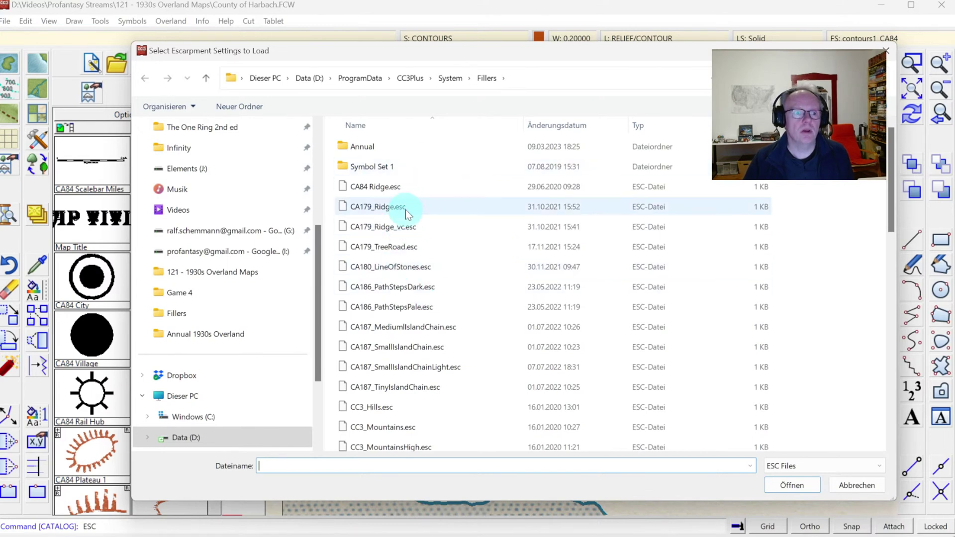
{"action": "double_click", "coordinate": [372, 146]}
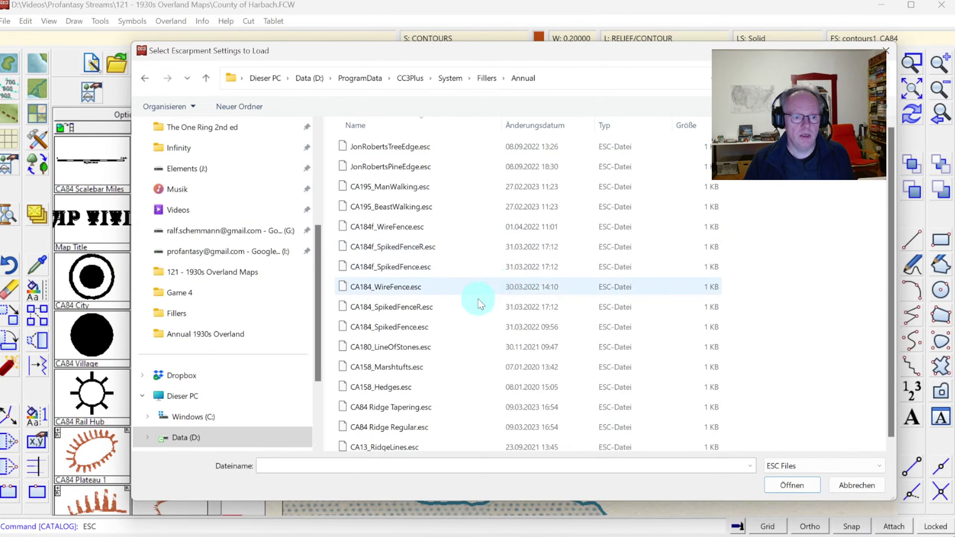
{"action": "left_click", "coordinate": [410, 408]}
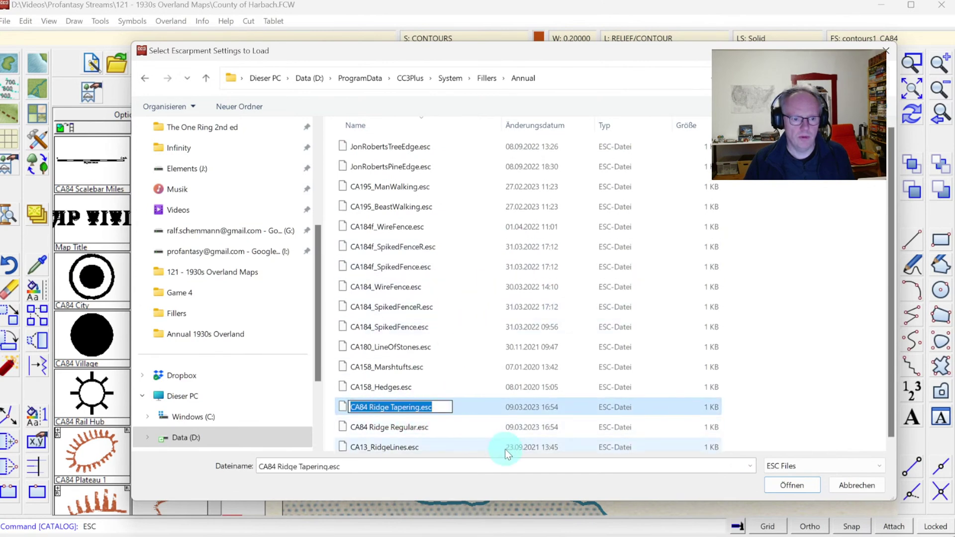
{"action": "left_click", "coordinate": [425, 429]}
{"action": "left_click", "coordinate": [427, 408]}
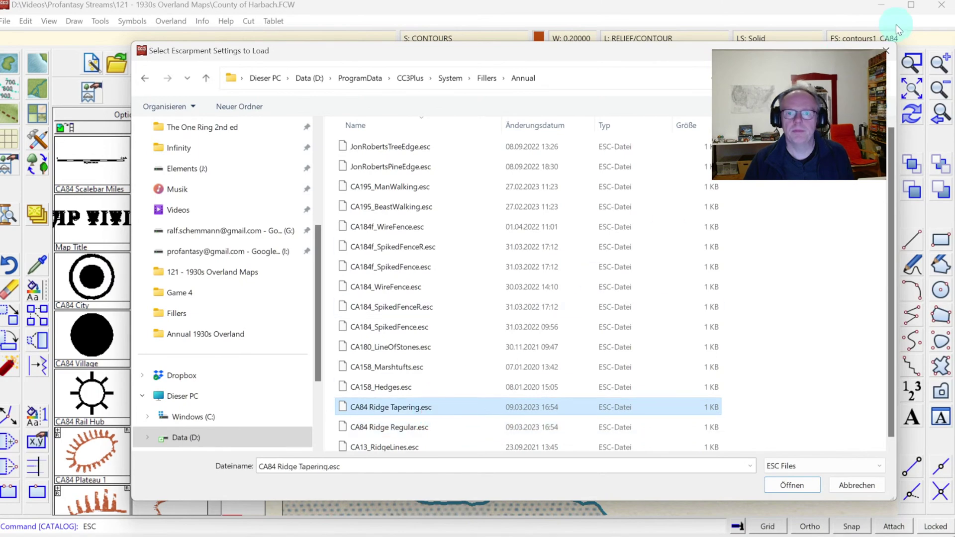
{"action": "left_click", "coordinate": [885, 51]}
{"action": "left_click", "coordinate": [632, 84]}
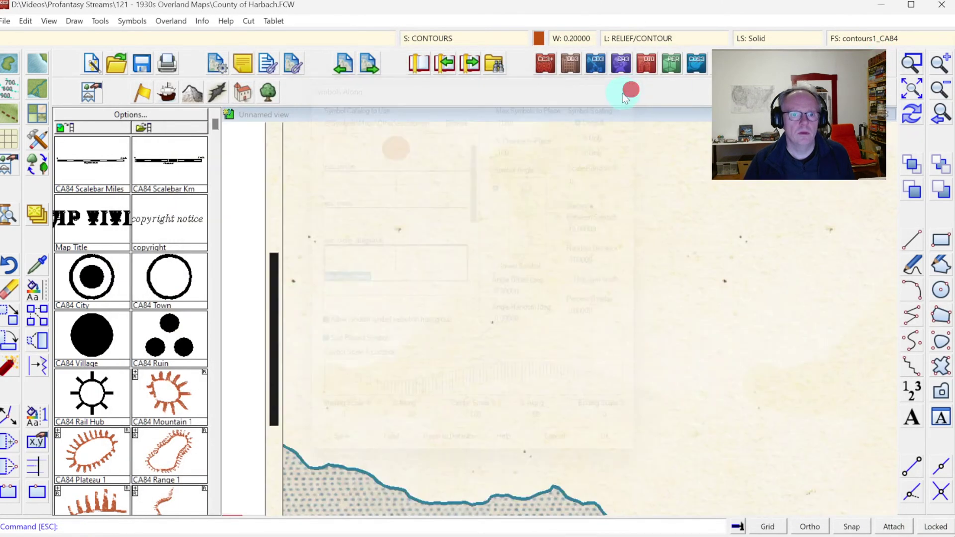
Step: Examine the advanced properties of the Contour, Ridge Open drawing tool, leaving them unedited
{"action": "left_click", "coordinate": [41, 140]}
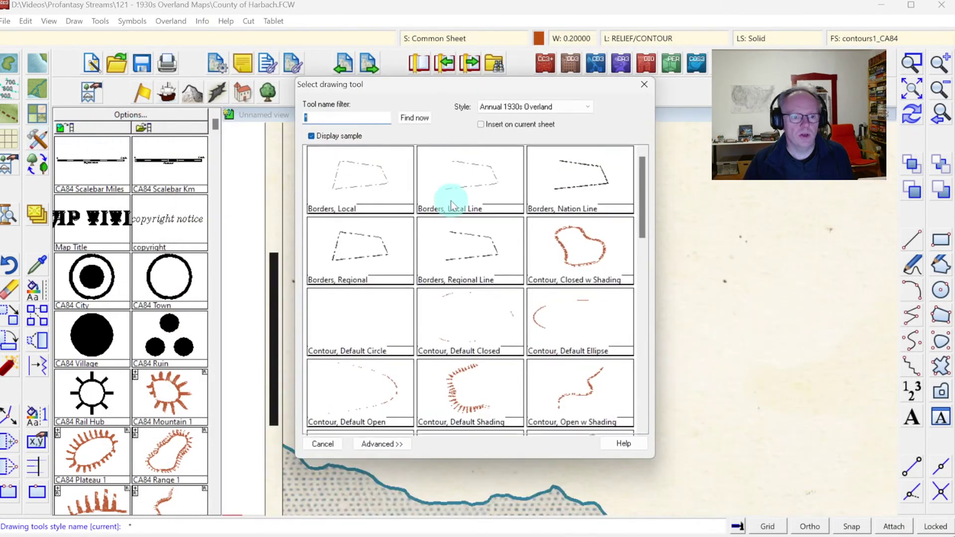
{"action": "left_click", "coordinate": [371, 446]}
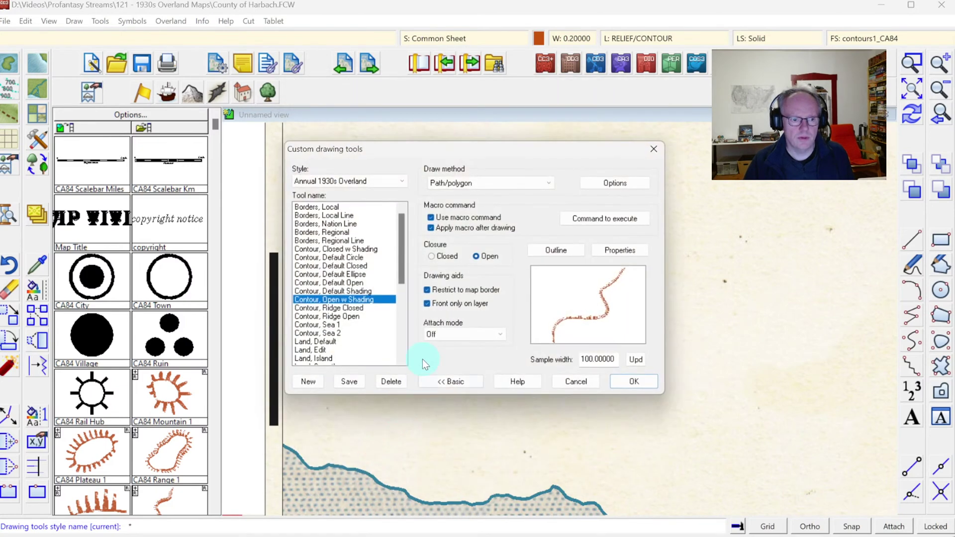
{"action": "left_click", "coordinate": [352, 316]}
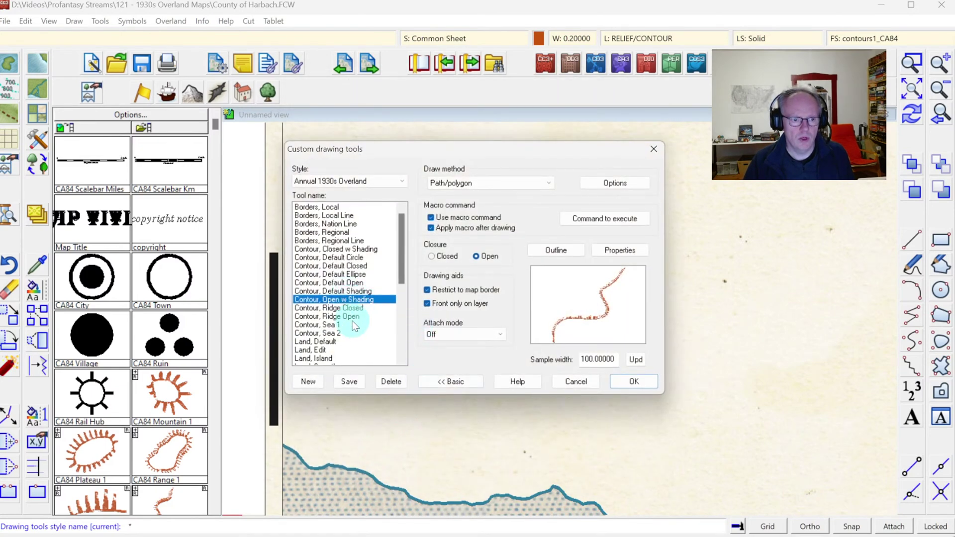
{"action": "left_click", "coordinate": [572, 383]}
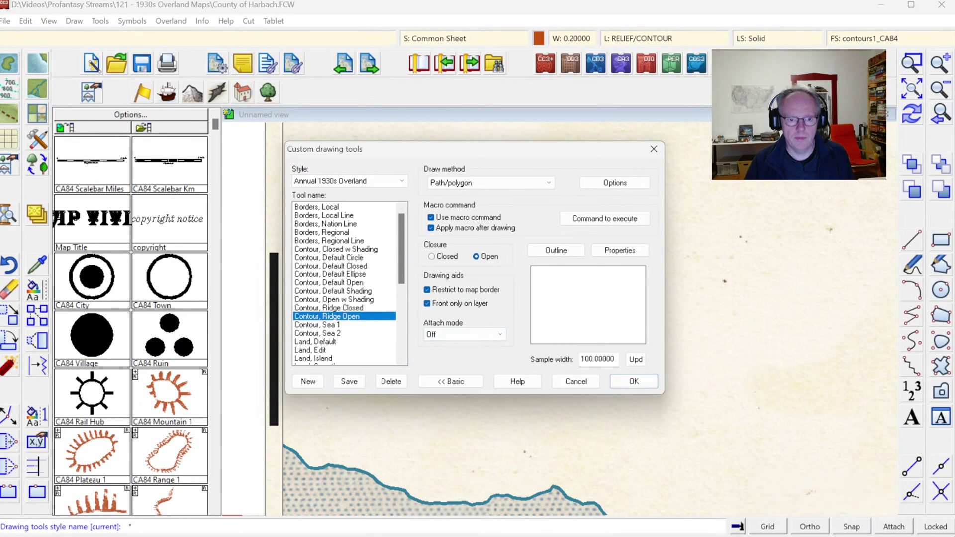
{"action": "left_click", "coordinate": [634, 256]}
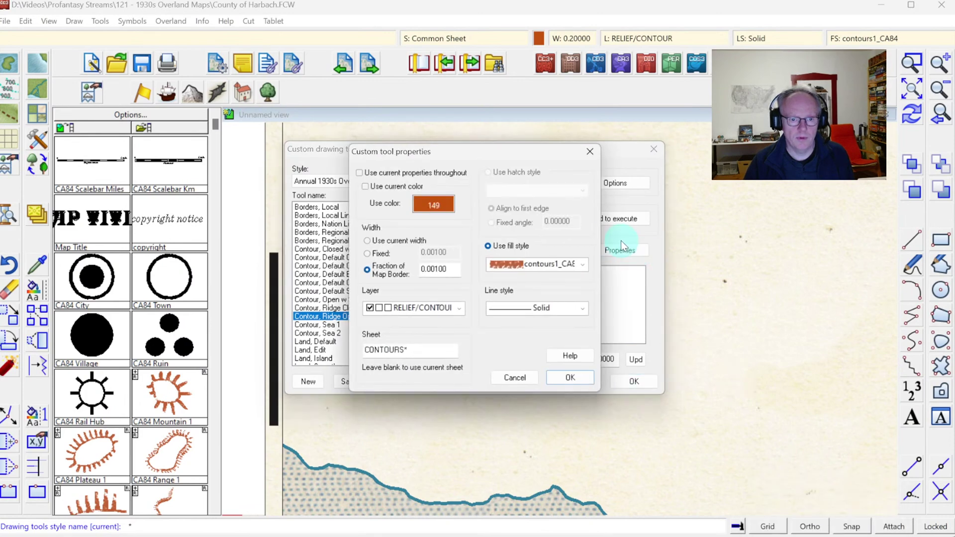
{"action": "key", "text": "Escape"}
Step: Examine the macro command that the Contour, Ridge Open tool executes, including its escarpment settings file reference
{"action": "left_click", "coordinate": [603, 217]}
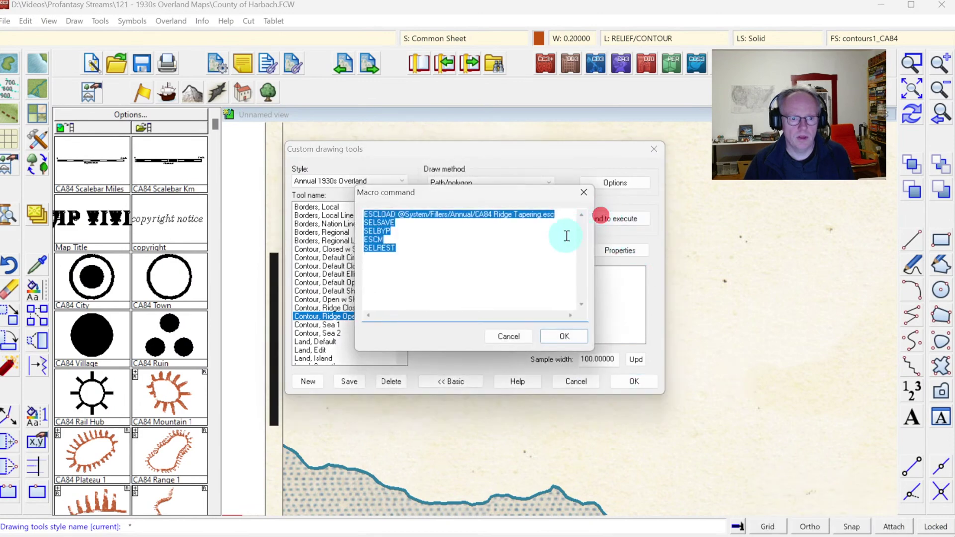
{"action": "left_click", "coordinate": [437, 255]}
{"action": "left_click", "coordinate": [515, 216]}
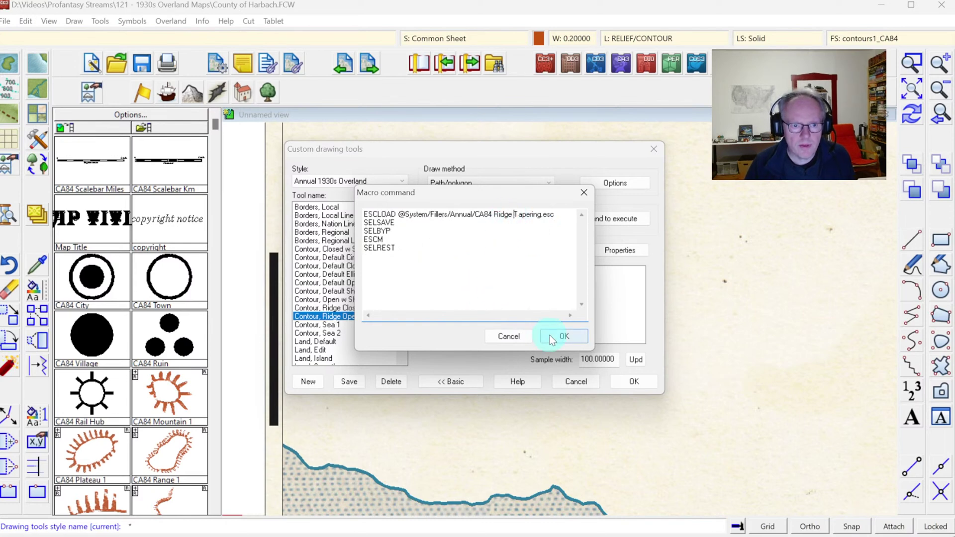
Step: Review the remaining lines of the Contour, Ridge Open macro, from ESCLOAD through SELREST, and accept the tool settings unedited
{"action": "key", "text": "Left"}
{"action": "key", "text": "Left"}
{"action": "key", "text": "Left"}
{"action": "key", "text": "Left"}
{"action": "key", "text": "Left"}
{"action": "key", "text": "Left"}
{"action": "key", "text": "Left"}
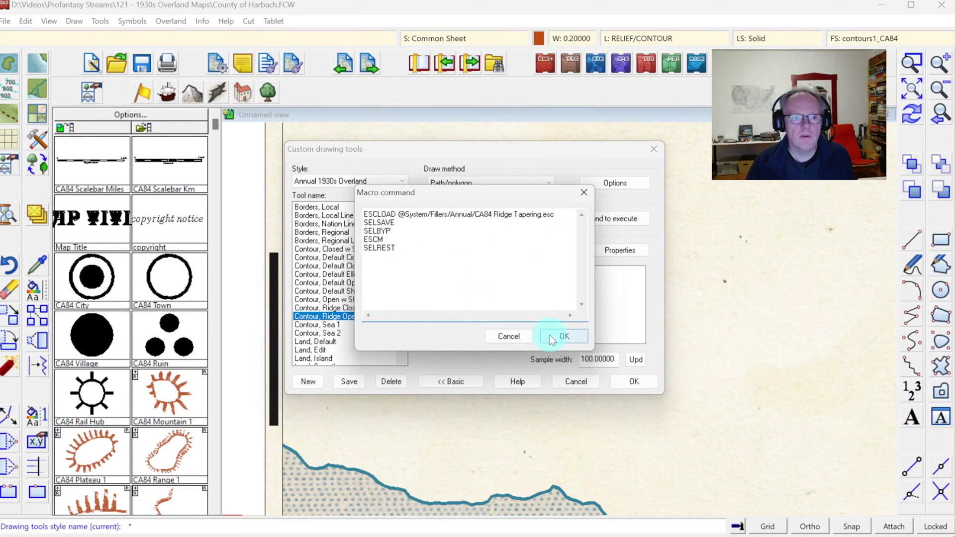
{"action": "key", "text": "shift+End"}
{"action": "key", "text": "End"}
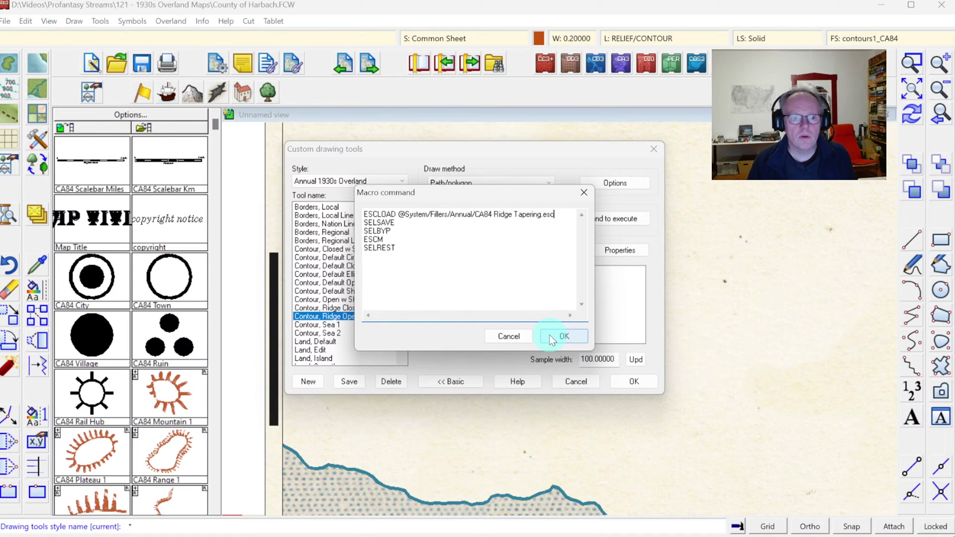
{"action": "left_click", "coordinate": [444, 248]}
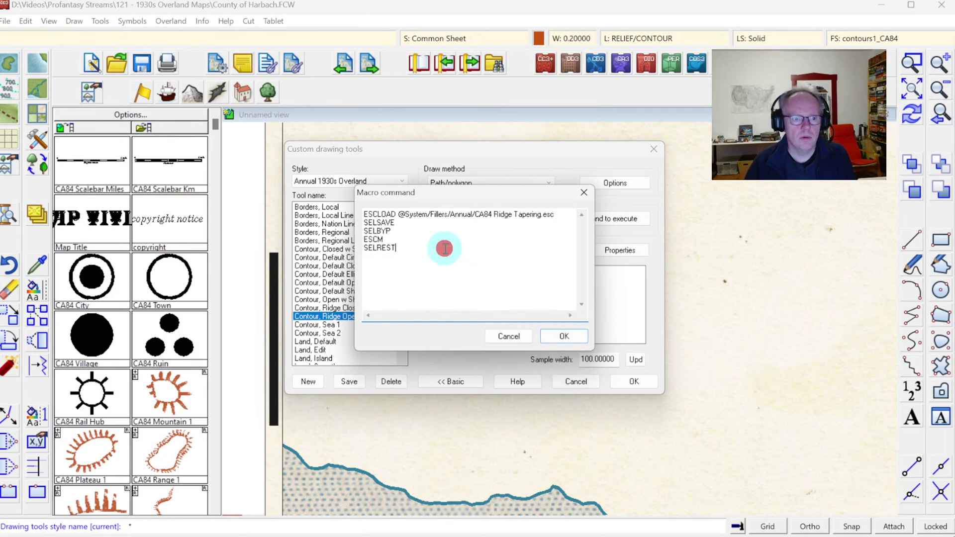
{"action": "left_click", "coordinate": [585, 337]}
{"action": "left_click", "coordinate": [633, 380]}
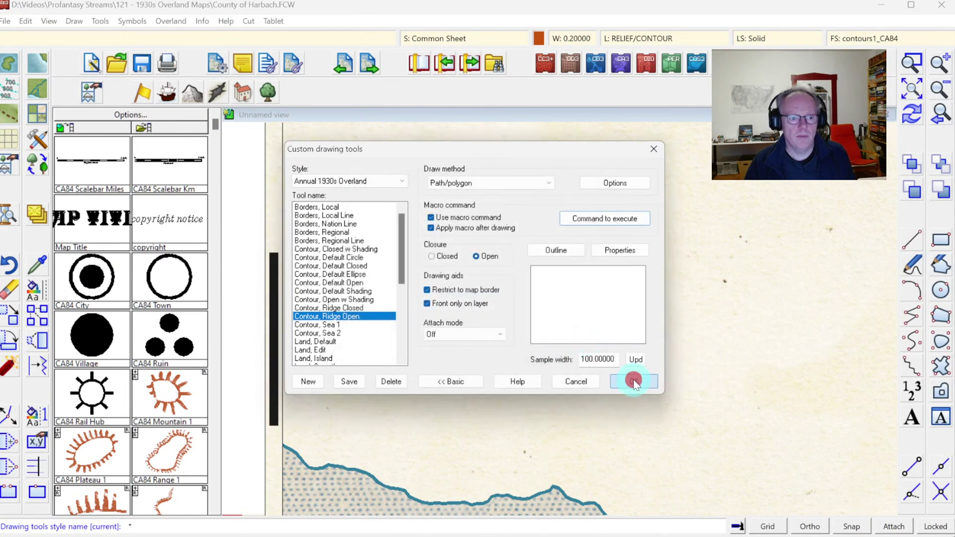
Step: Draw a curved open test ridge across the land north of the sea, and undo its shading and contour line
{"action": "left_click", "coordinate": [406, 393]}
{"action": "left_click", "coordinate": [441, 344]}
{"action": "left_click", "coordinate": [633, 317]}
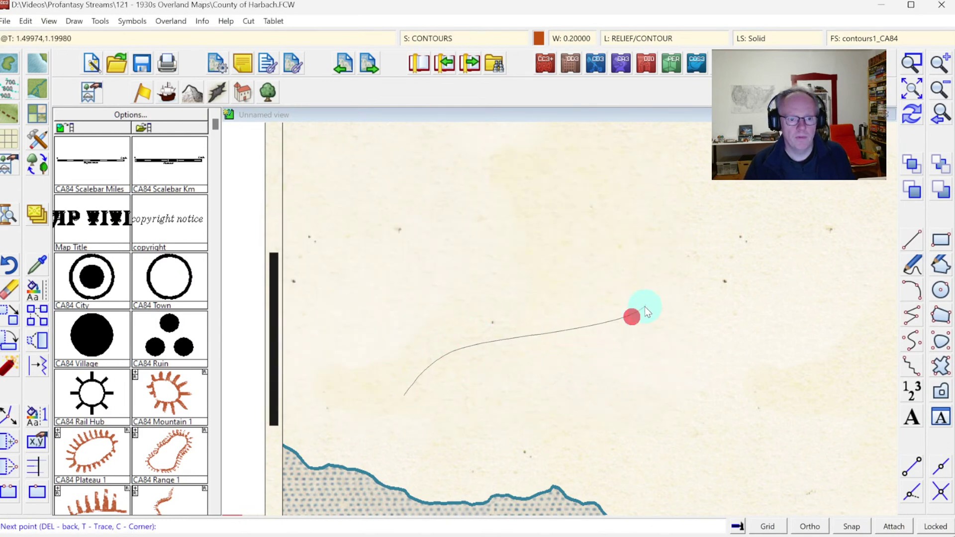
{"action": "left_click", "coordinate": [709, 188]}
{"action": "right_click", "coordinate": [709, 188]}
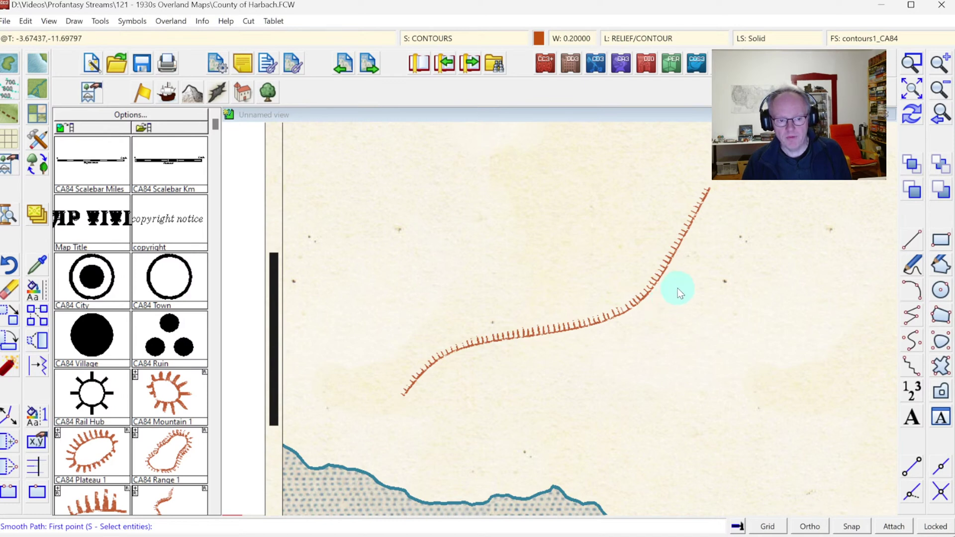
{"action": "right_click", "coordinate": [722, 298]}
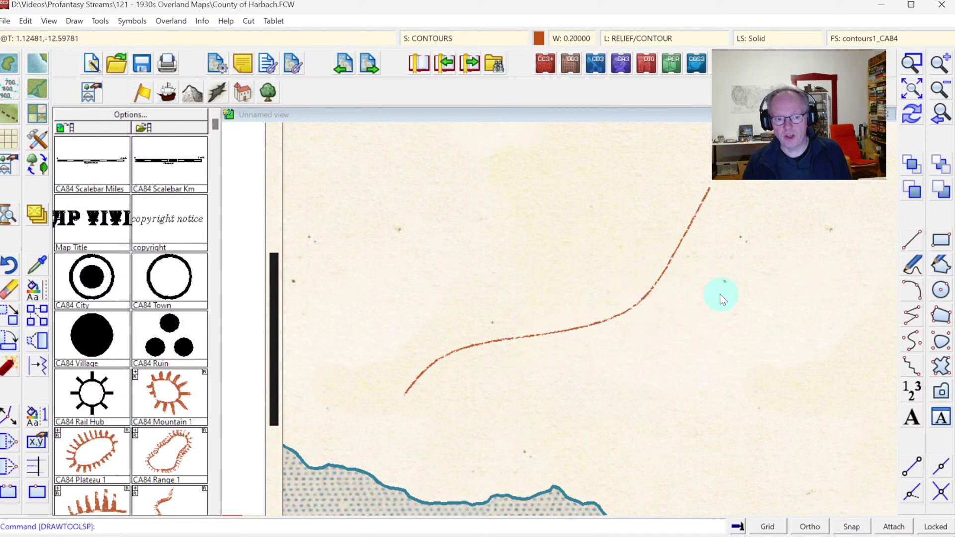
Step: Draw a Contour, Ridge Open line along the inlet's northern shore, from near its eastern tip to the western map border
{"action": "left_click", "coordinate": [913, 93]}
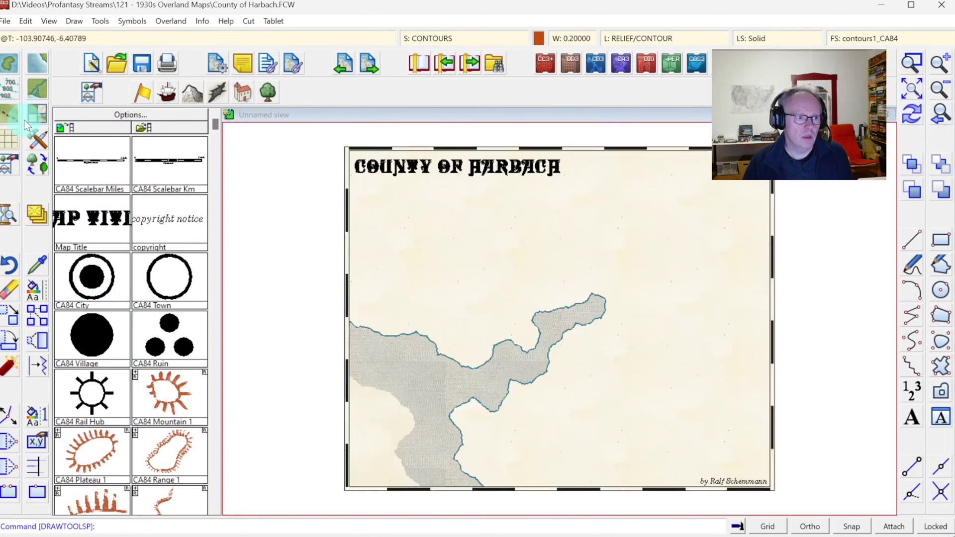
{"action": "left_click", "coordinate": [10, 94]}
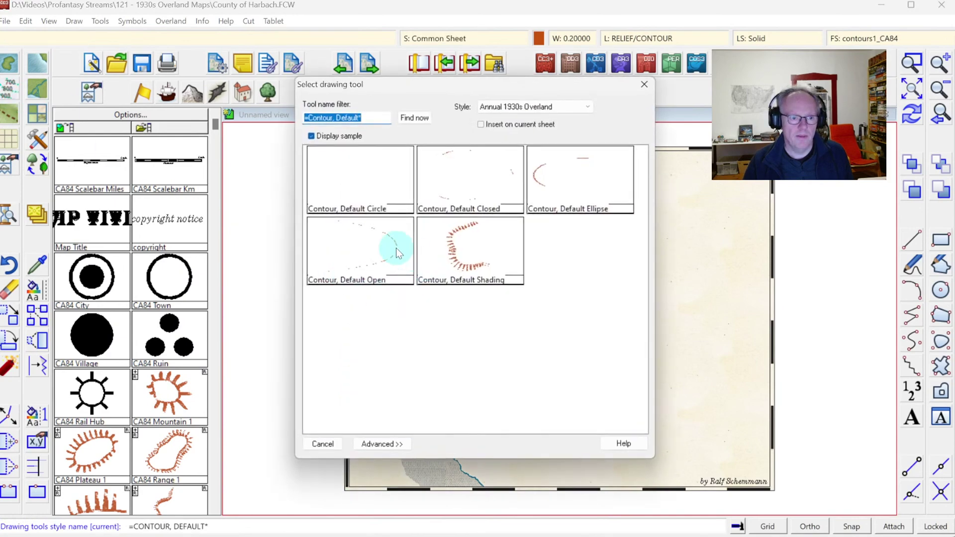
{"action": "key", "text": "Escape"}
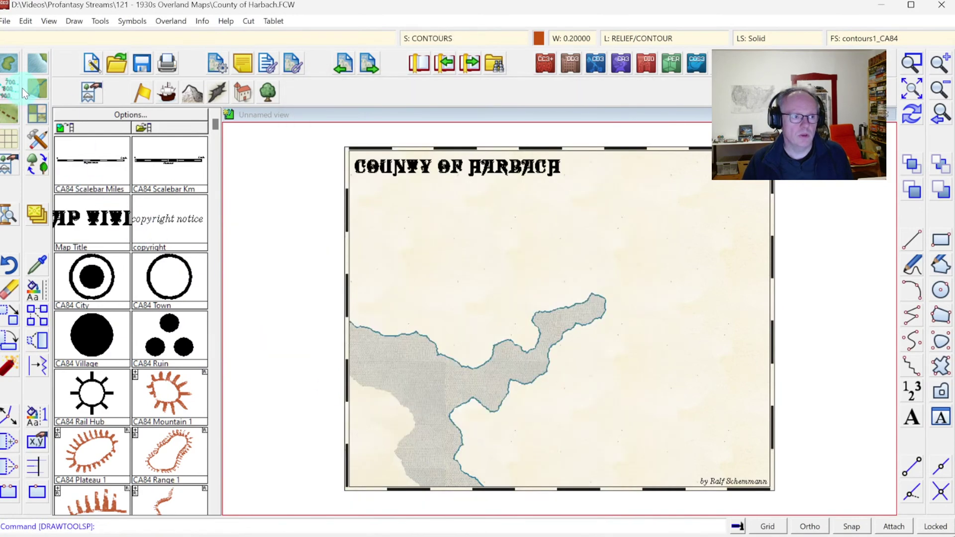
{"action": "left_click", "coordinate": [10, 86]}
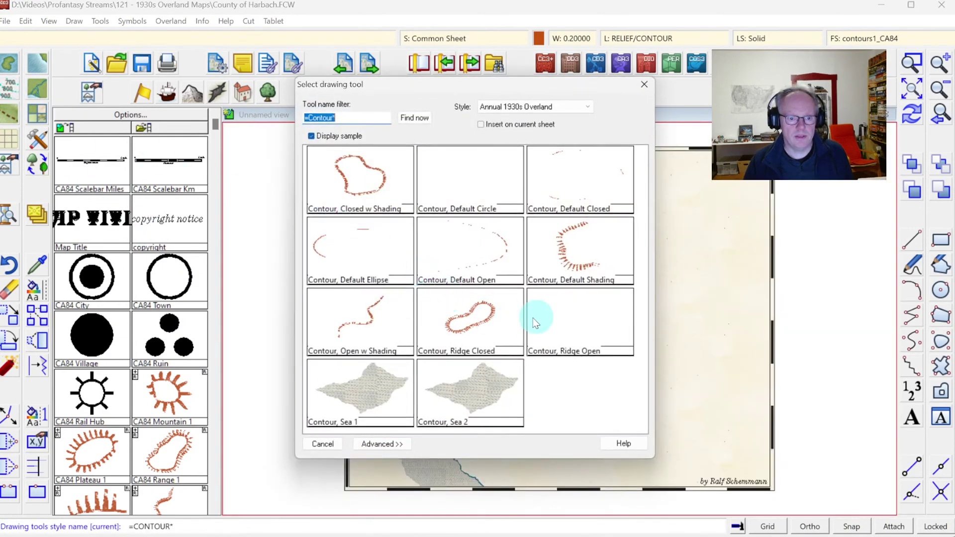
{"action": "left_click", "coordinate": [572, 313]}
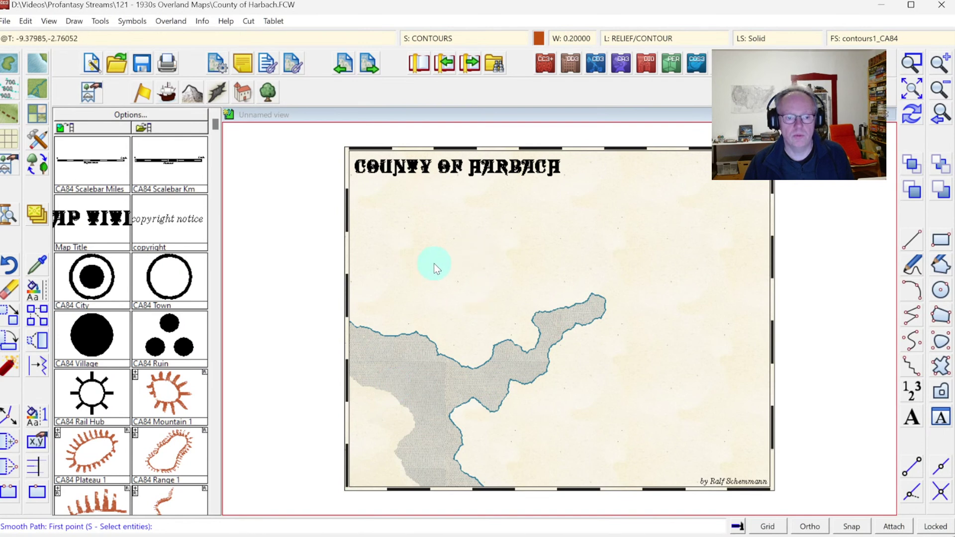
{"action": "left_click", "coordinate": [568, 290]}
{"action": "left_click", "coordinate": [549, 289]}
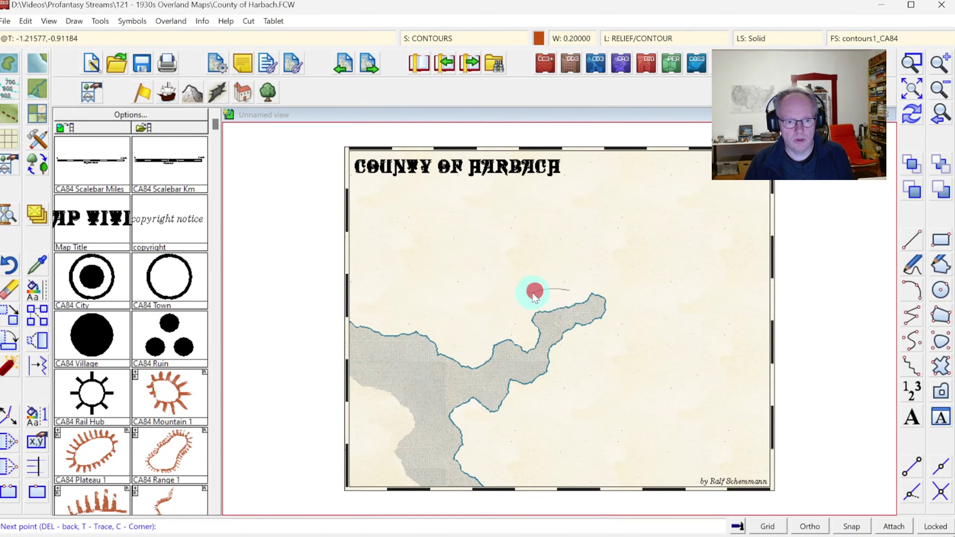
{"action": "left_click", "coordinate": [491, 317]}
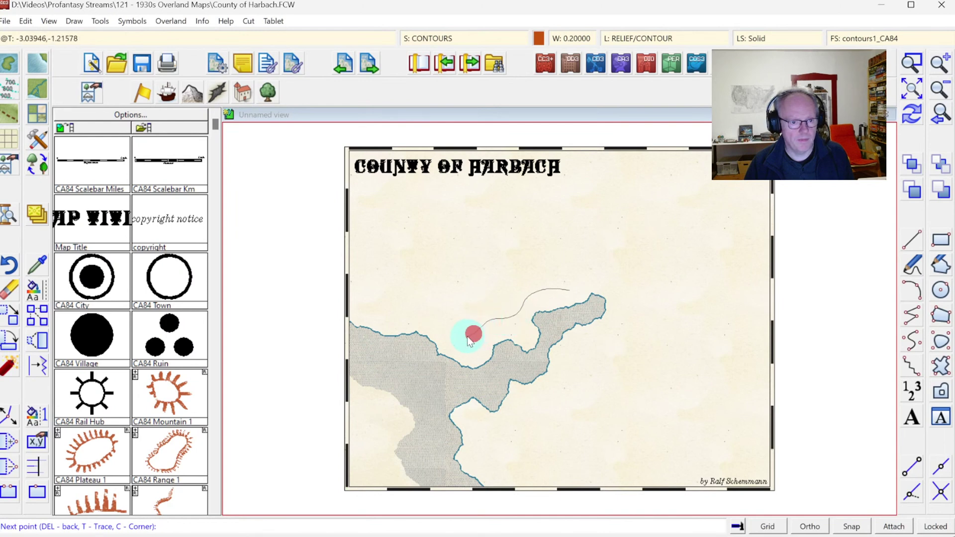
{"action": "left_click", "coordinate": [437, 314]}
{"action": "left_click", "coordinate": [424, 309]}
{"action": "left_click", "coordinate": [390, 303]}
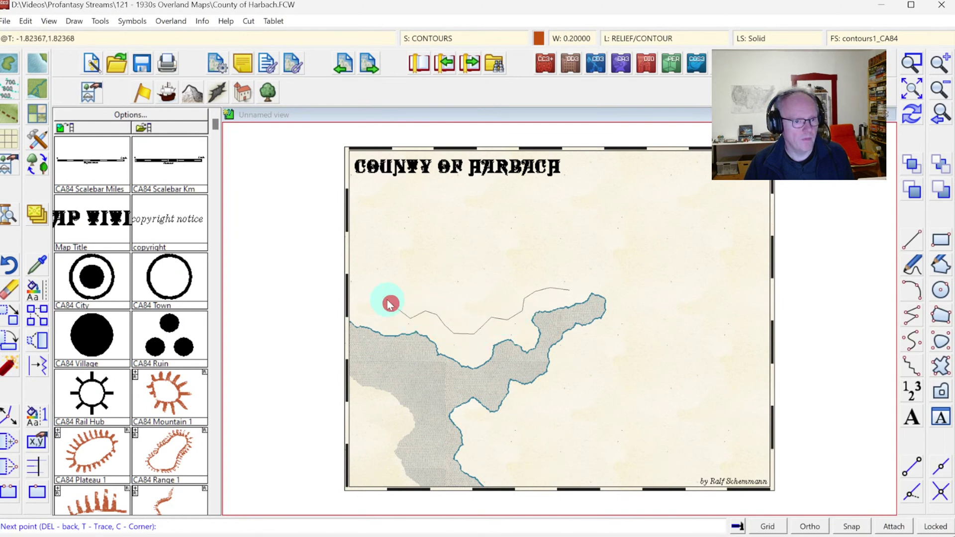
{"action": "left_click", "coordinate": [375, 293]}
{"action": "left_click", "coordinate": [361, 292]}
{"action": "left_click", "coordinate": [346, 292]}
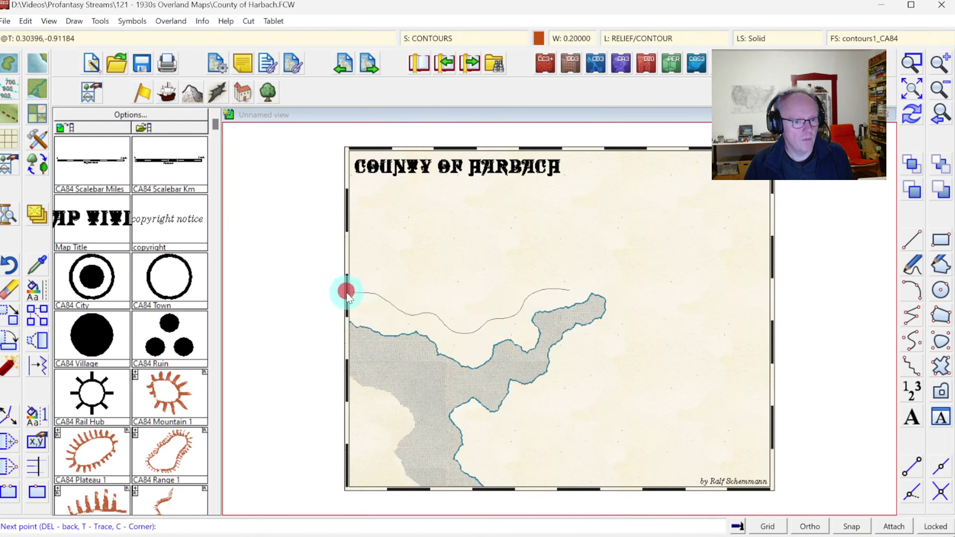
{"action": "right_click", "coordinate": [393, 307]}
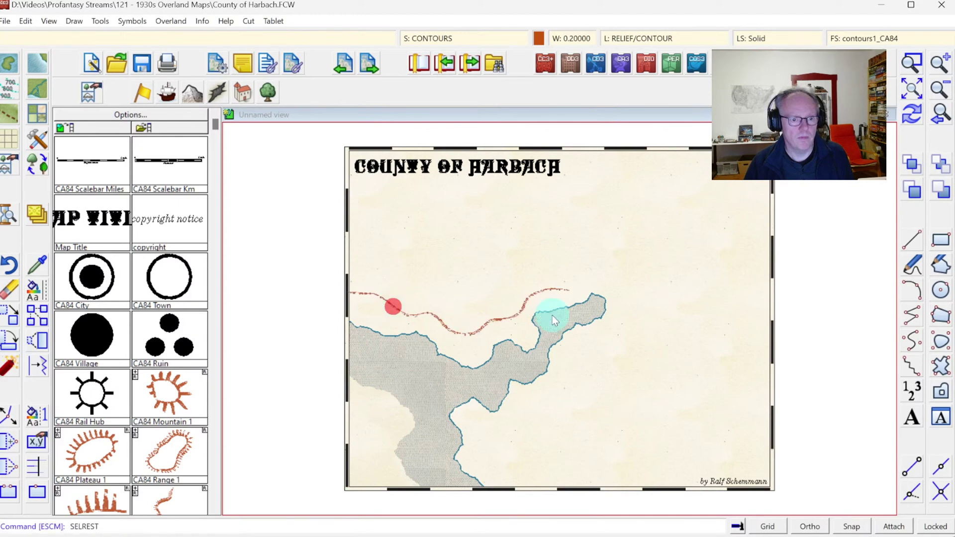
Step: Inspect the shading strokes along the northern shore ridge up close
{"action": "left_click", "coordinate": [911, 62]}
{"action": "left_click", "coordinate": [365, 236]}
{"action": "left_click", "coordinate": [615, 401]}
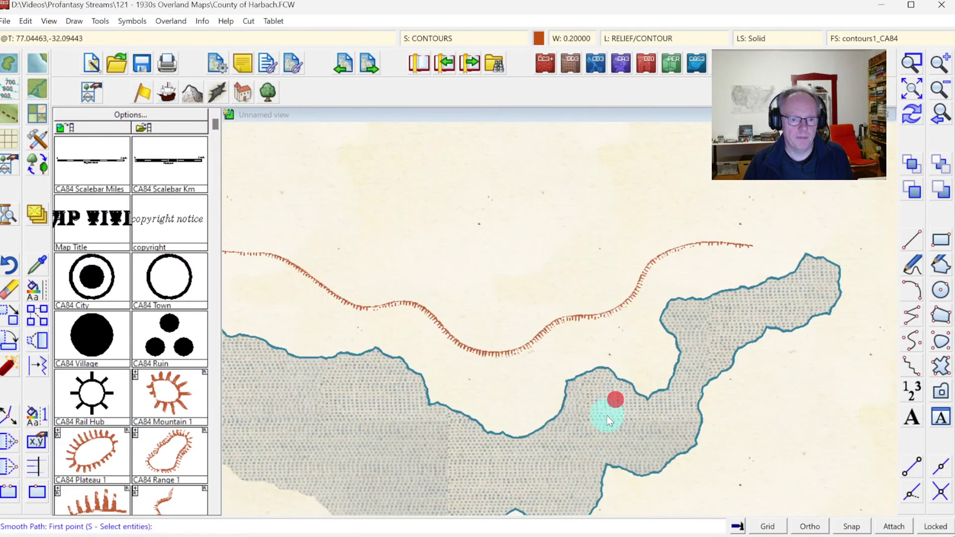
{"action": "left_click", "coordinate": [940, 114]}
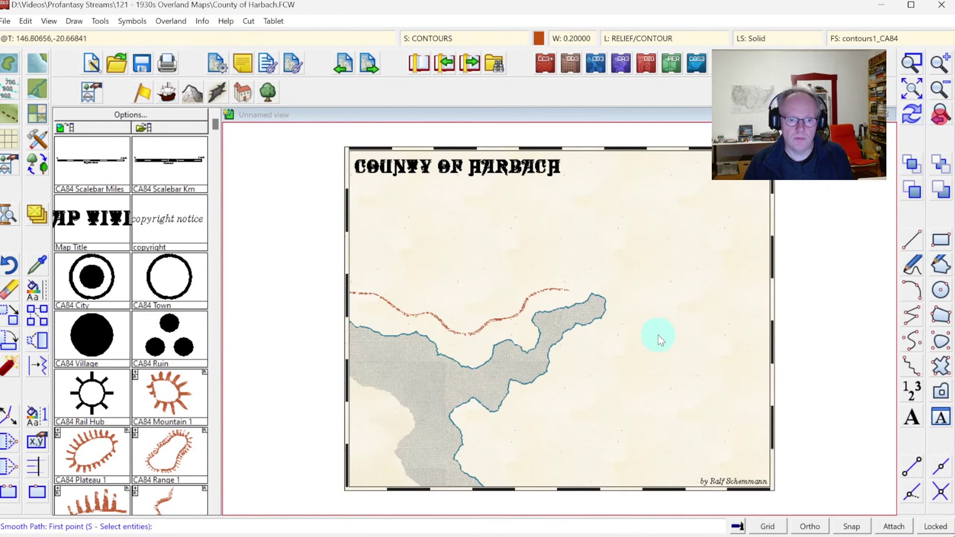
{"action": "left_click", "coordinate": [614, 316]}
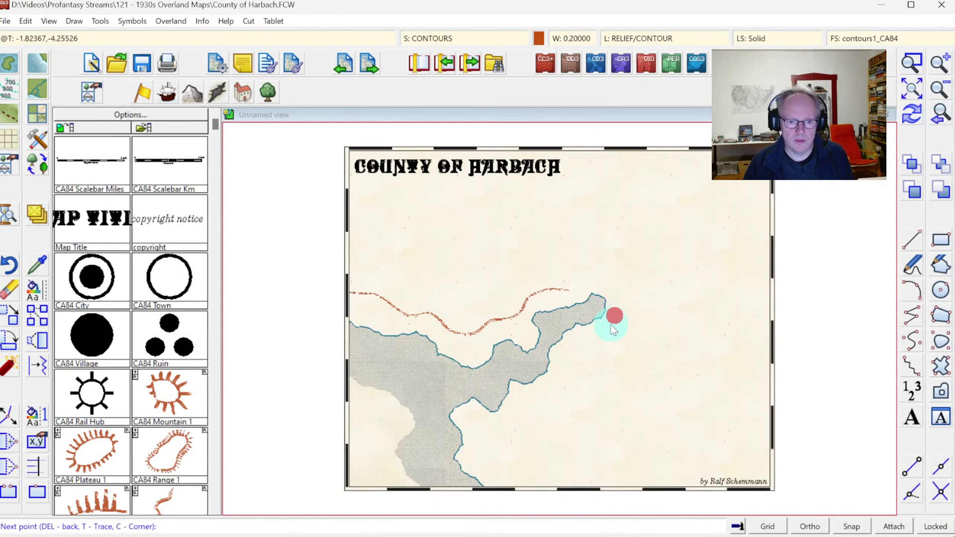
{"action": "left_click", "coordinate": [609, 329]}
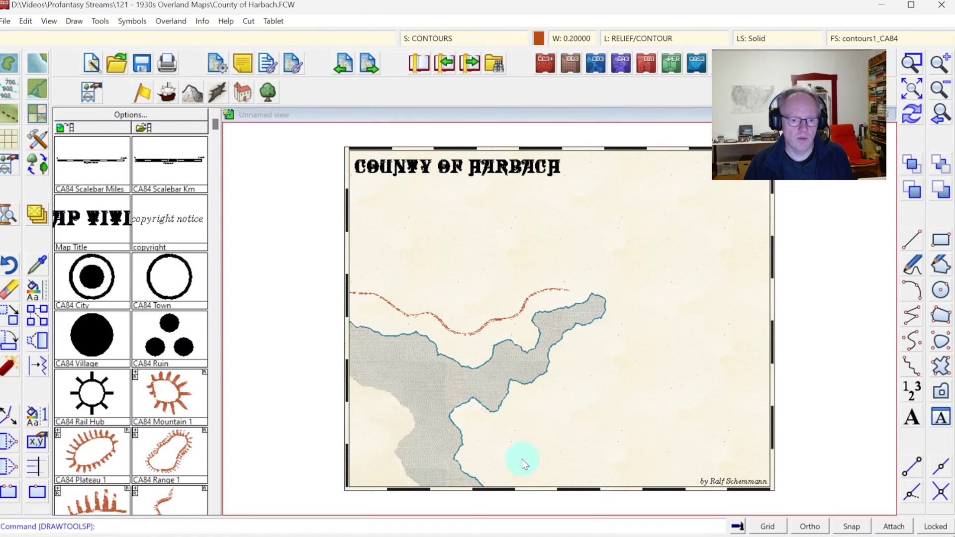
Step: Draw a Contour, Ridge Open line along the southeastern shore, from the southern map border up to the middle of the inlet
{"action": "right_click", "coordinate": [497, 504]}
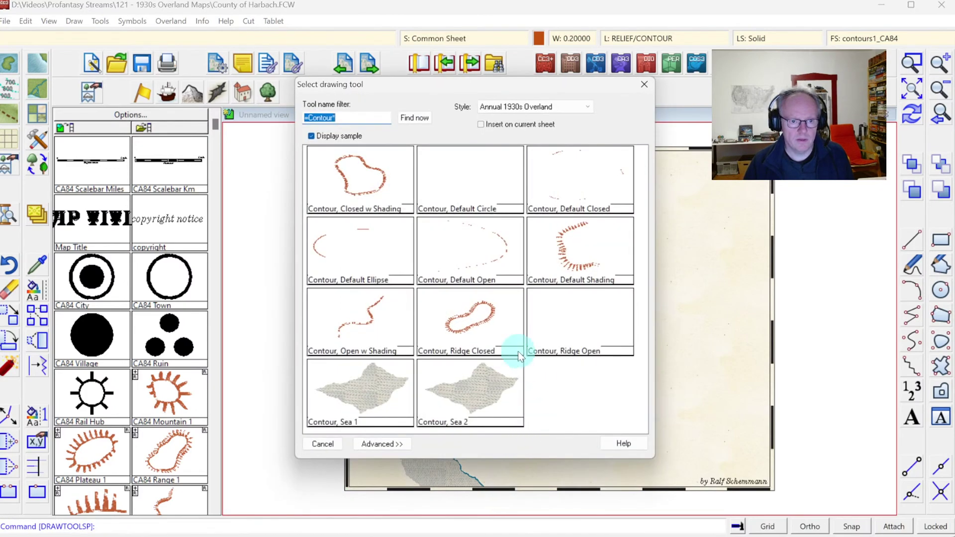
{"action": "left_click", "coordinate": [577, 317]}
{"action": "left_click", "coordinate": [504, 478]}
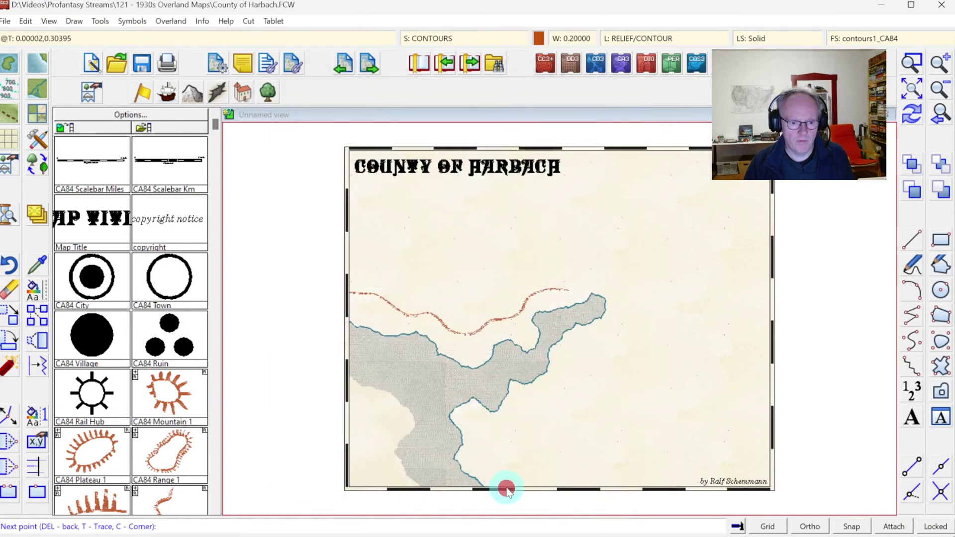
{"action": "left_click", "coordinate": [486, 454]}
{"action": "left_click", "coordinate": [488, 445]}
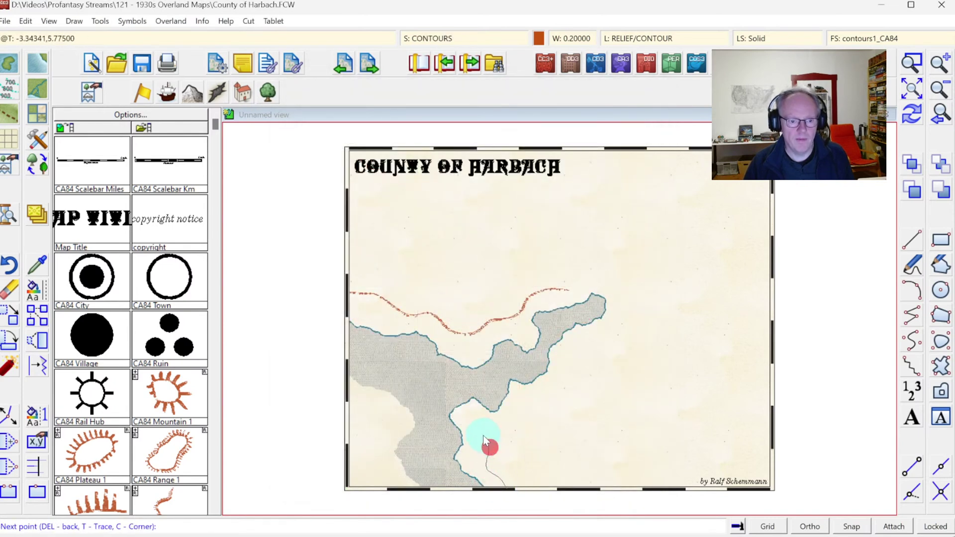
{"action": "left_click", "coordinate": [486, 428]}
{"action": "left_click", "coordinate": [503, 426]}
{"action": "left_click", "coordinate": [514, 412]}
{"action": "left_click", "coordinate": [537, 401]}
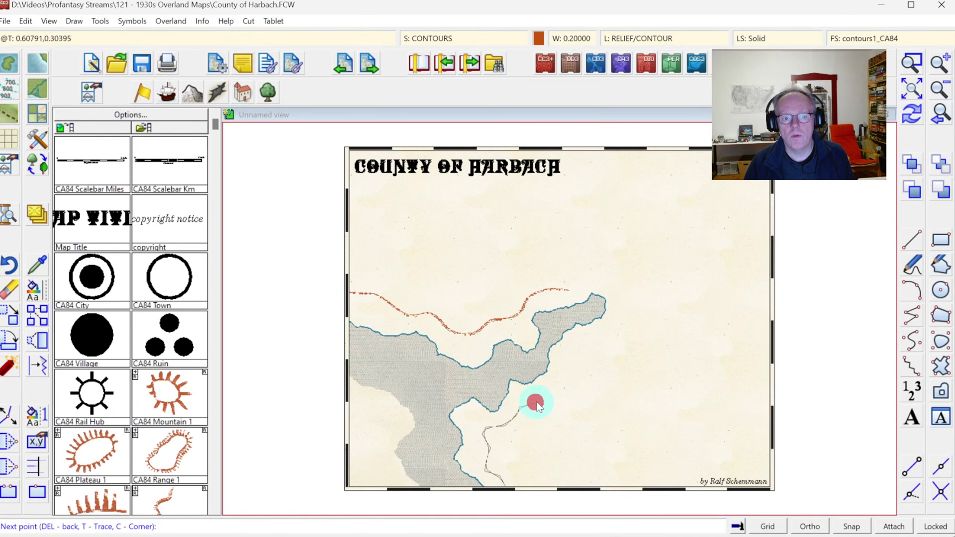
{"action": "left_click", "coordinate": [546, 393]}
{"action": "right_click", "coordinate": [549, 392]}
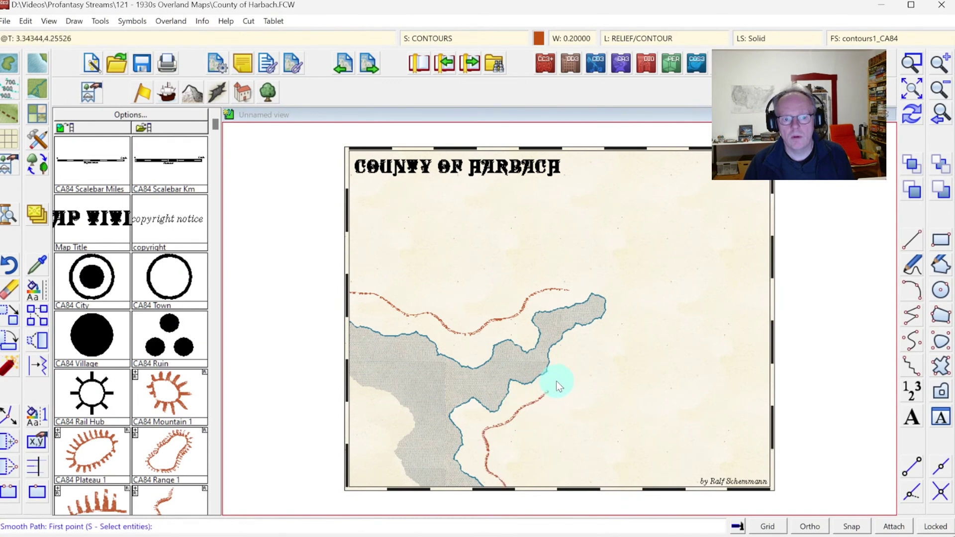
Step: Draw another open ridge continuing northeast along the shore to the inlet's eastern tip, and check its shading up close
{"action": "left_click", "coordinate": [556, 380]}
{"action": "left_click", "coordinate": [564, 366]}
{"action": "left_click", "coordinate": [575, 347]}
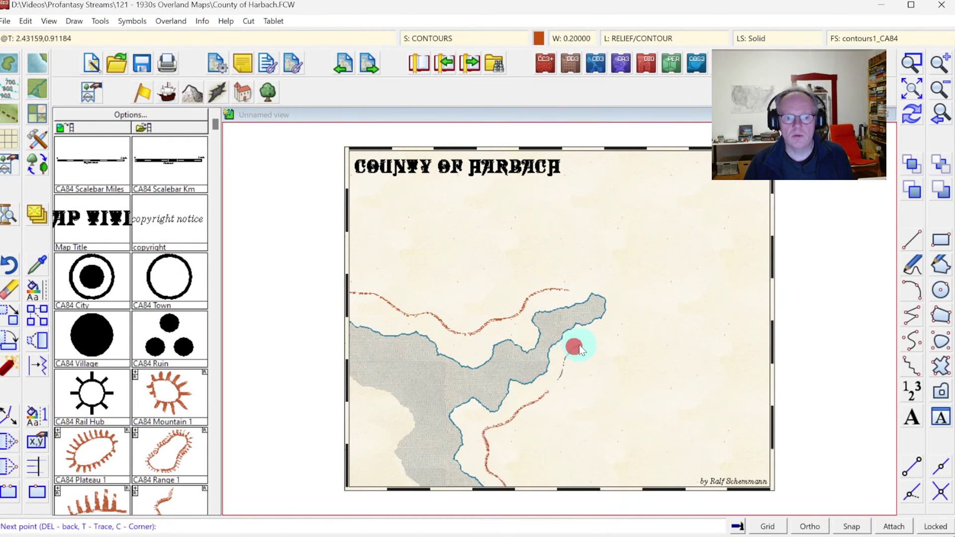
{"action": "left_click", "coordinate": [587, 340]}
{"action": "left_click", "coordinate": [605, 329]}
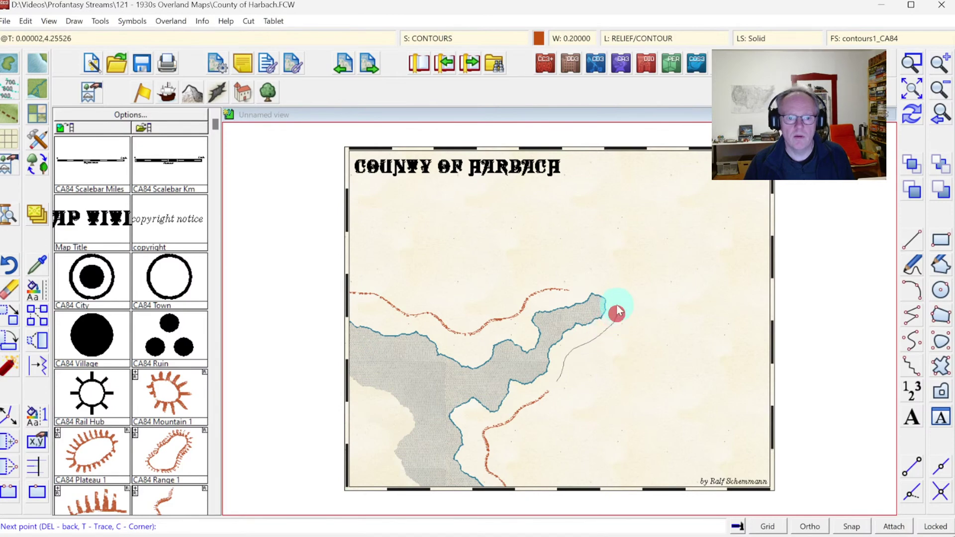
{"action": "left_click", "coordinate": [616, 303]}
{"action": "right_click", "coordinate": [617, 303]}
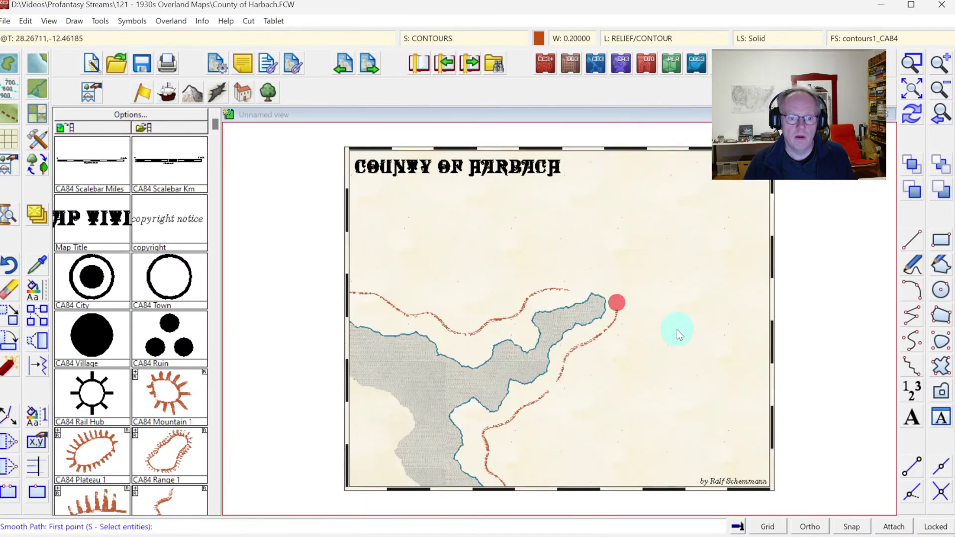
{"action": "left_click", "coordinate": [918, 62]}
{"action": "left_click", "coordinate": [499, 274]}
{"action": "left_click", "coordinate": [636, 405]}
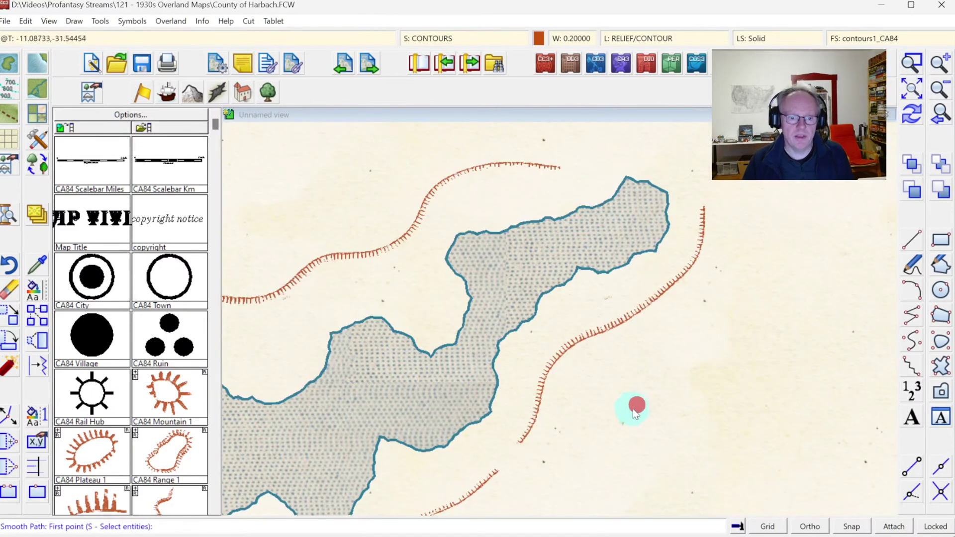
{"action": "left_click", "coordinate": [931, 121]}
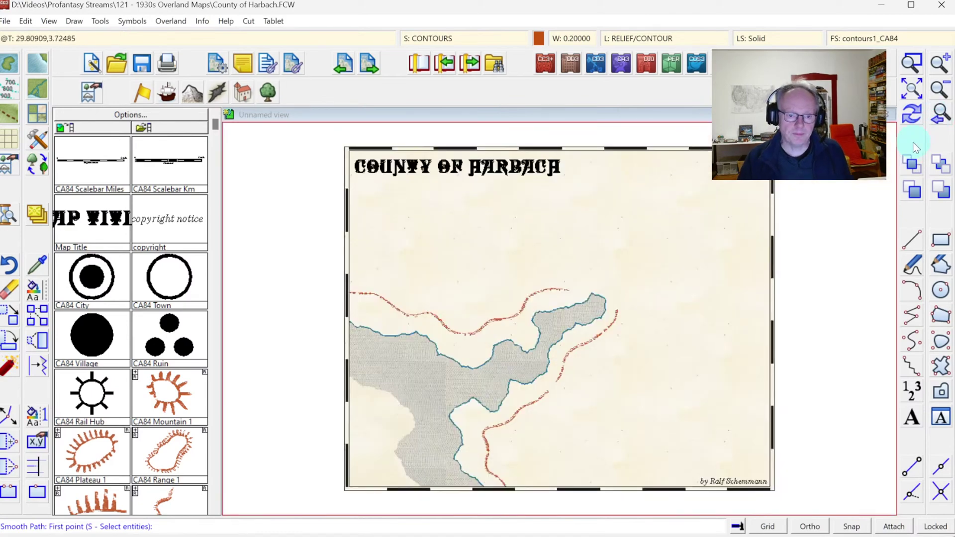
Step: Draw two closed contours with the Contour, Ridge Closed tool, one inland north of the inlet and one against the eastern map border
{"action": "left_click", "coordinate": [144, 257]}
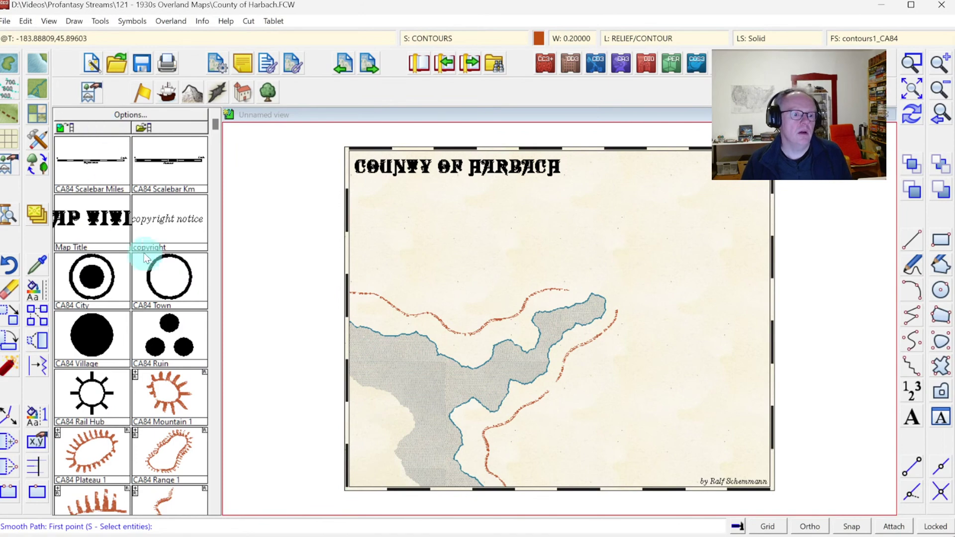
{"action": "left_click", "coordinate": [33, 118]}
{"action": "left_click", "coordinate": [476, 327]}
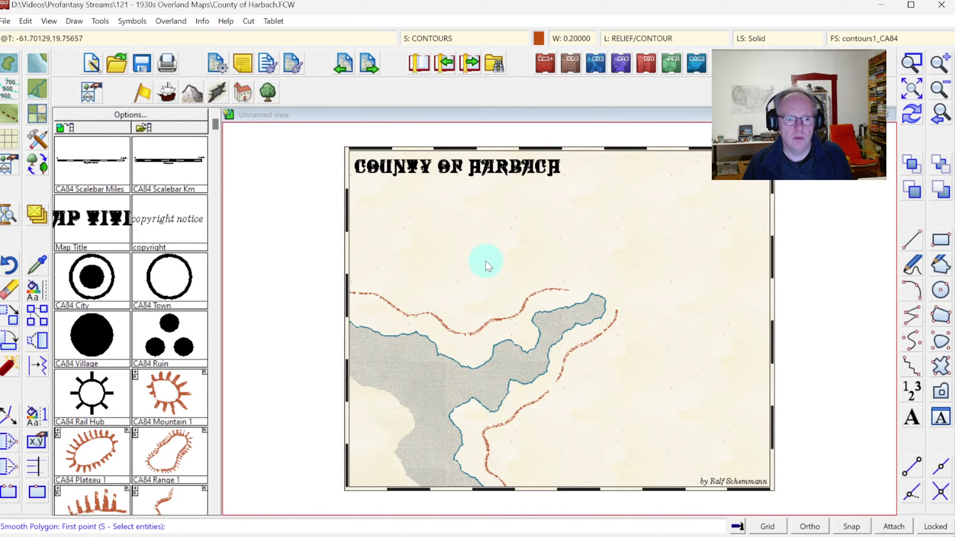
{"action": "mouse_move", "coordinate": [487, 267]}
{"action": "left_mouse_down"}
{"action": "mouse_move", "coordinate": [446, 239]}
{"action": "mouse_move", "coordinate": [453, 224]}
{"action": "mouse_move", "coordinate": [544, 192]}
{"action": "mouse_move", "coordinate": [574, 246]}
{"action": "mouse_move", "coordinate": [562, 260]}
{"action": "mouse_move", "coordinate": [542, 260]}
{"action": "mouse_move", "coordinate": [531, 277]}
{"action": "mouse_move", "coordinate": [497, 268]}
{"action": "left_mouse_up"}
{"action": "left_click", "coordinate": [753, 274]}
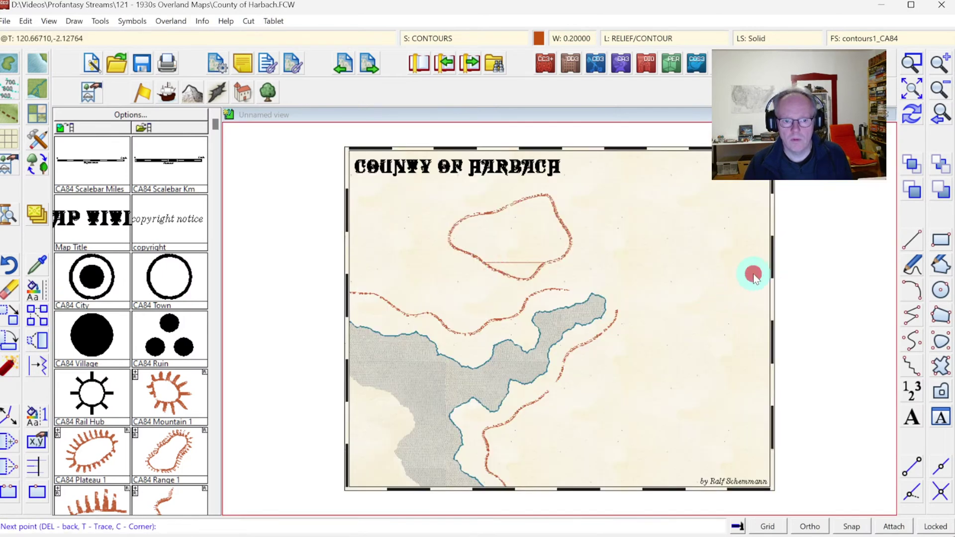
{"action": "mouse_move", "coordinate": [754, 274]}
{"action": "left_mouse_down"}
{"action": "mouse_move", "coordinate": [711, 279]}
{"action": "mouse_move", "coordinate": [707, 309]}
{"action": "mouse_move", "coordinate": [680, 304]}
{"action": "mouse_move", "coordinate": [673, 319]}
{"action": "mouse_move", "coordinate": [646, 321]}
{"action": "mouse_move", "coordinate": [651, 340]}
{"action": "mouse_move", "coordinate": [623, 364]}
{"action": "mouse_move", "coordinate": [630, 380]}
{"action": "mouse_move", "coordinate": [677, 386]}
{"action": "mouse_move", "coordinate": [687, 404]}
{"action": "mouse_move", "coordinate": [732, 363]}
{"action": "mouse_move", "coordinate": [769, 362]}
{"action": "mouse_move", "coordinate": [778, 281]}
{"action": "mouse_move", "coordinate": [761, 270]}
{"action": "left_mouse_up"}
{"action": "right_click", "coordinate": [761, 271]}
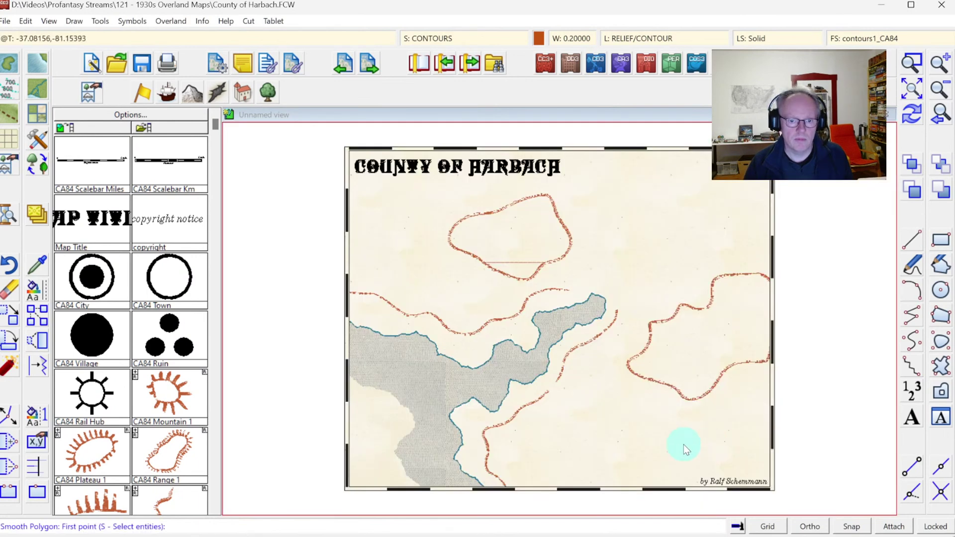
Step: Inspect the closed contour against the eastern map border up close and undo it
{"action": "left_click", "coordinate": [580, 501]}
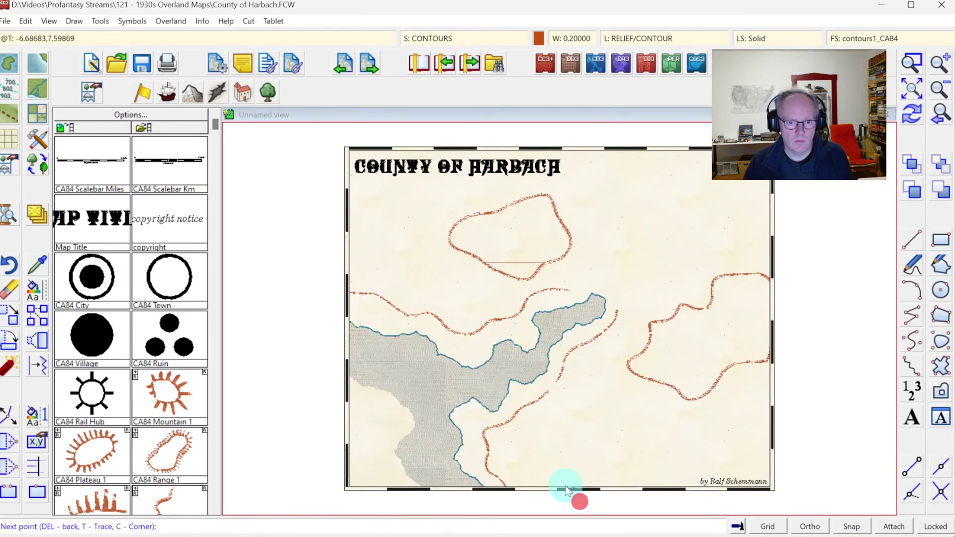
{"action": "right_click", "coordinate": [593, 484]}
{"action": "left_click", "coordinate": [912, 63]}
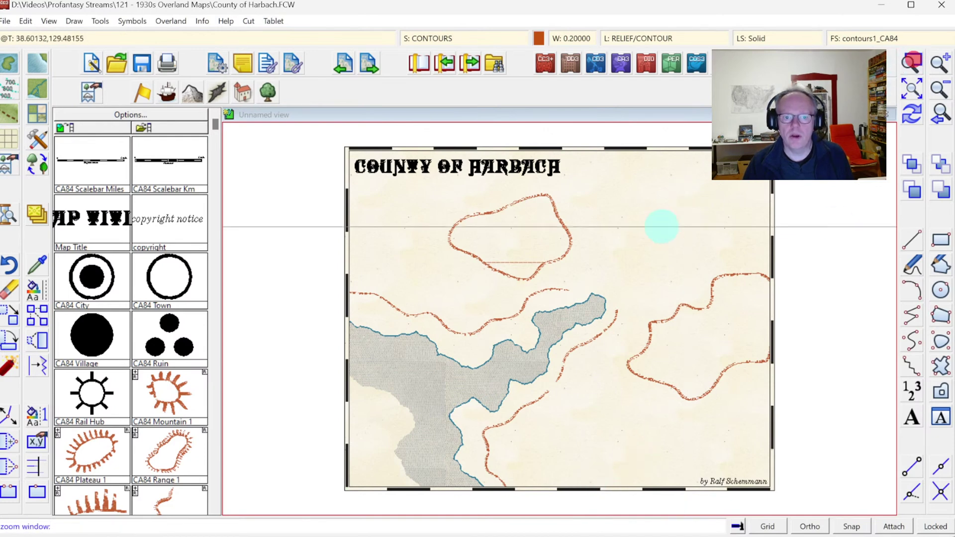
{"action": "left_click", "coordinate": [591, 255]}
{"action": "left_click", "coordinate": [831, 416]}
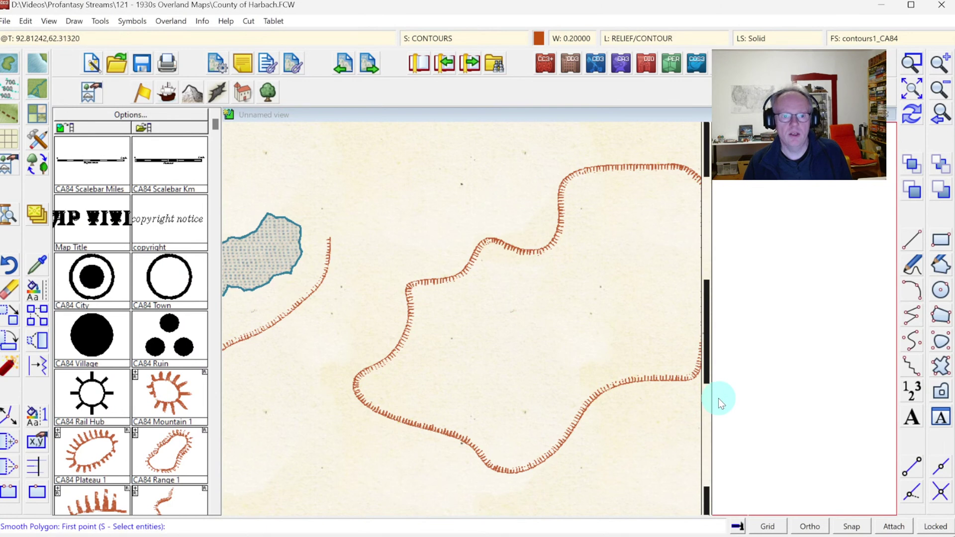
{"action": "right_click", "coordinate": [718, 398]}
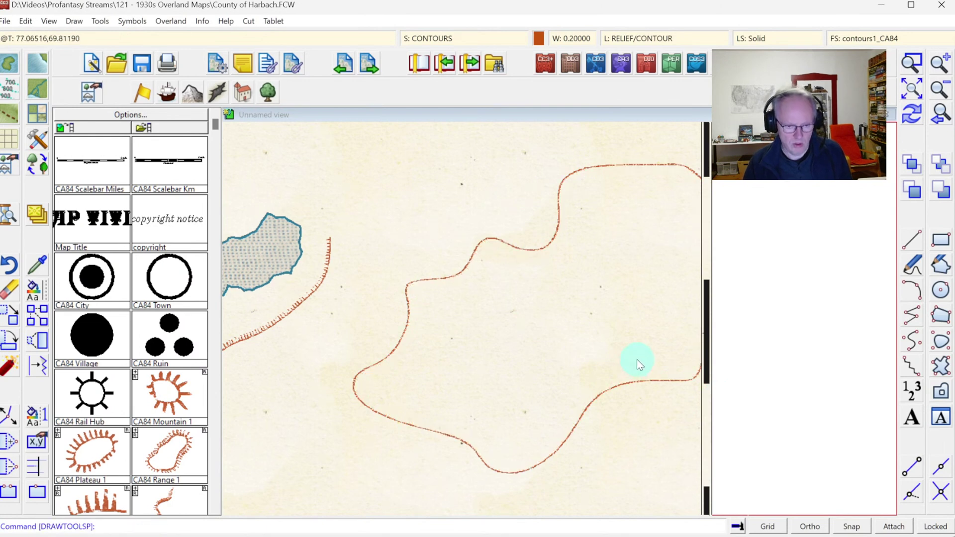
{"action": "left_click", "coordinate": [938, 117]}
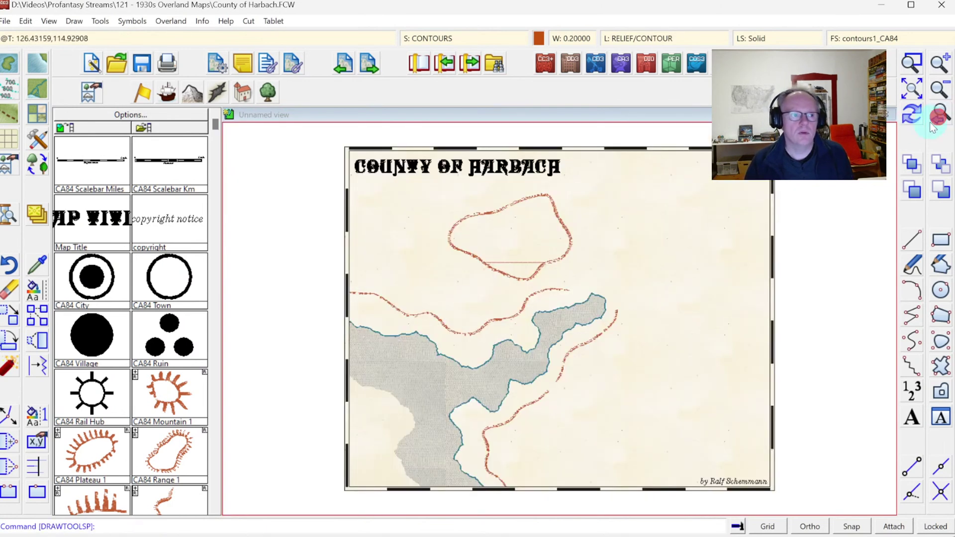
Step: Draw a new closed contour east of the inlet with the Contour, Ridge Closed tool, keeping it fully inside the map border
{"action": "left_click", "coordinate": [36, 139]}
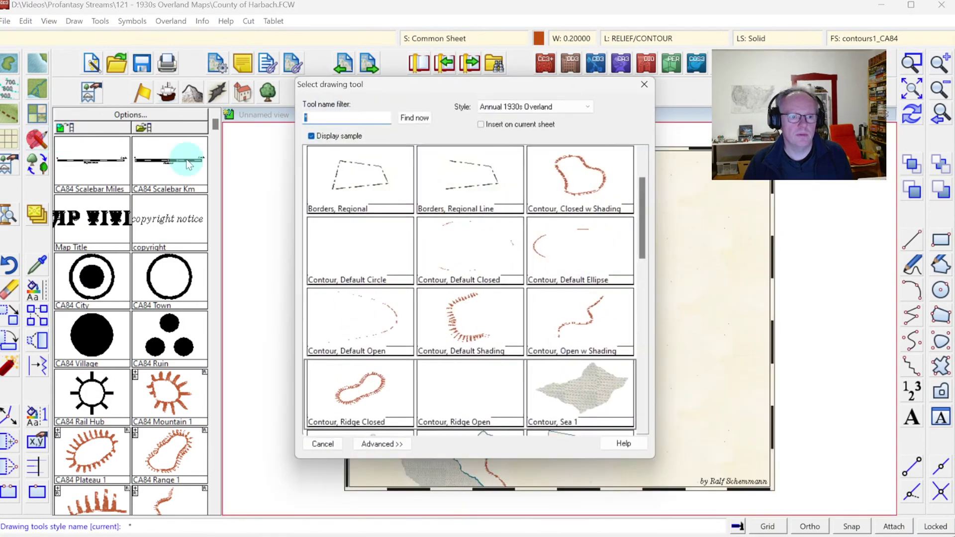
{"action": "double_click", "coordinate": [356, 387]}
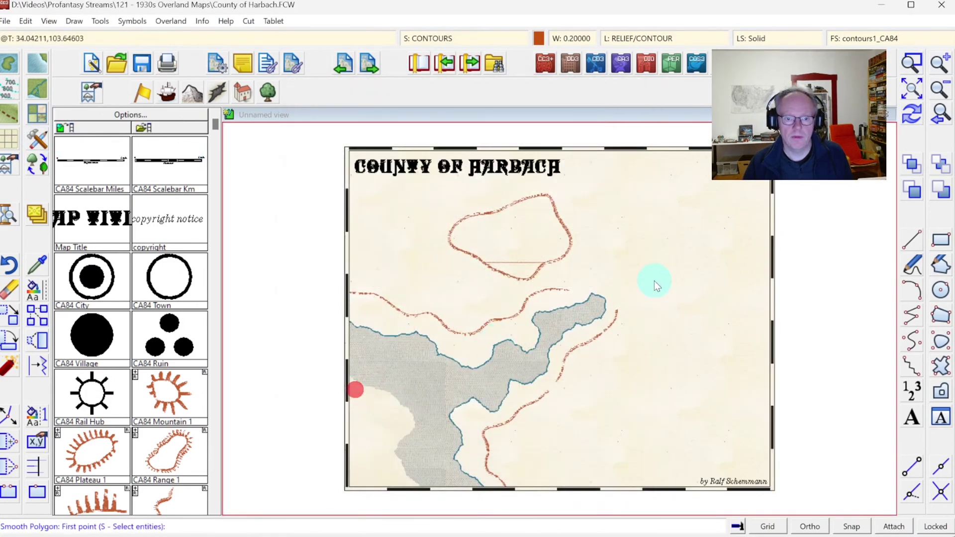
{"action": "left_click", "coordinate": [666, 367]}
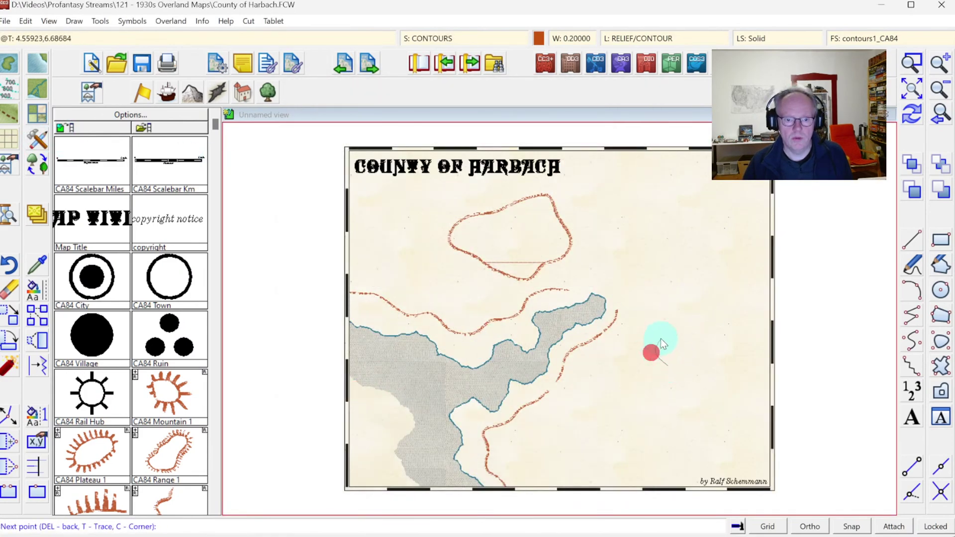
{"action": "mouse_move", "coordinate": [660, 339]}
{"action": "left_mouse_down"}
{"action": "mouse_move", "coordinate": [653, 310]}
{"action": "mouse_move", "coordinate": [668, 298]}
{"action": "mouse_move", "coordinate": [697, 296]}
{"action": "mouse_move", "coordinate": [719, 268]}
{"action": "mouse_move", "coordinate": [750, 283]}
{"action": "mouse_move", "coordinate": [739, 317]}
{"action": "mouse_move", "coordinate": [761, 341]}
{"action": "mouse_move", "coordinate": [757, 351]}
{"action": "mouse_move", "coordinate": [728, 372]}
{"action": "mouse_move", "coordinate": [686, 366]}
{"action": "left_mouse_up"}
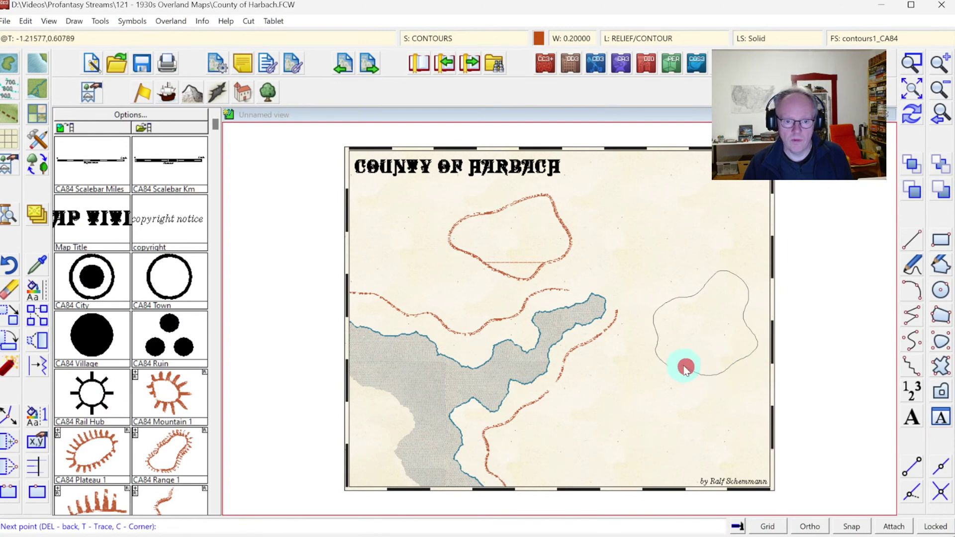
{"action": "right_click", "coordinate": [681, 367]}
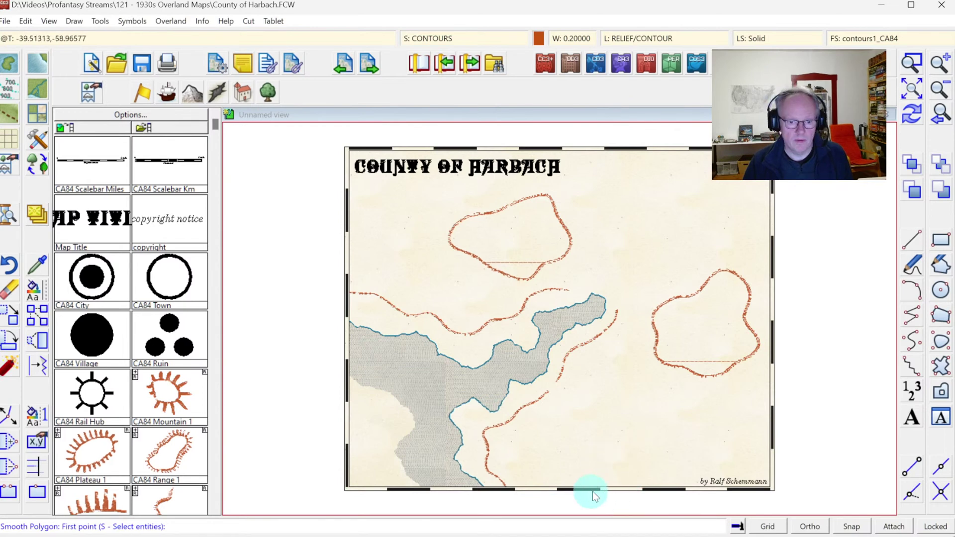
Step: Draw another closed ridge contour rising from the southern map border, southeast of the inlet
{"action": "left_click", "coordinate": [560, 492]}
{"action": "mouse_move", "coordinate": [560, 492]}
{"action": "left_mouse_down"}
{"action": "mouse_move", "coordinate": [554, 443]}
{"action": "mouse_move", "coordinate": [585, 434]}
{"action": "mouse_move", "coordinate": [604, 395]}
{"action": "mouse_move", "coordinate": [631, 391]}
{"action": "mouse_move", "coordinate": [636, 417]}
{"action": "mouse_move", "coordinate": [685, 436]}
{"action": "mouse_move", "coordinate": [691, 450]}
{"action": "mouse_move", "coordinate": [670, 471]}
{"action": "mouse_move", "coordinate": [674, 494]}
{"action": "mouse_move", "coordinate": [580, 502]}
{"action": "left_mouse_up"}
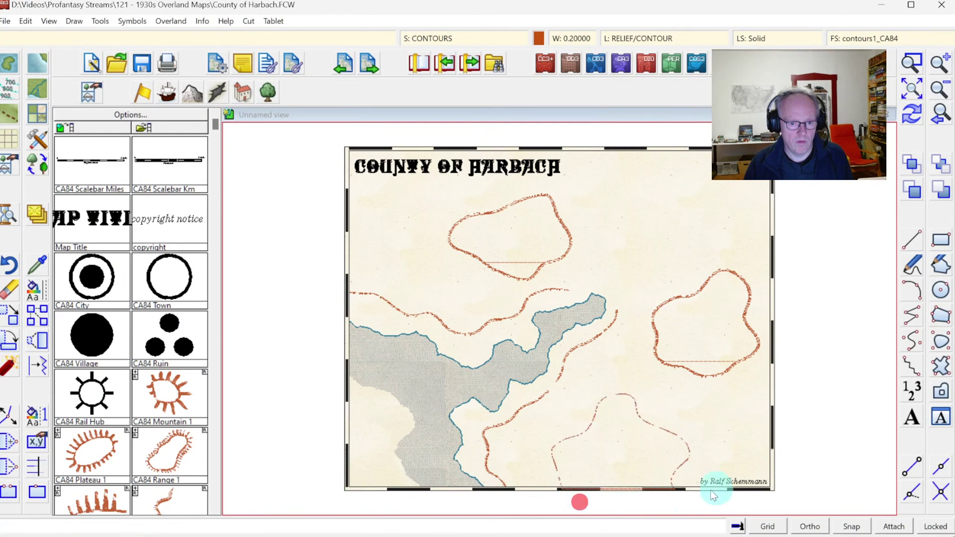
{"action": "right_click", "coordinate": [717, 486]}
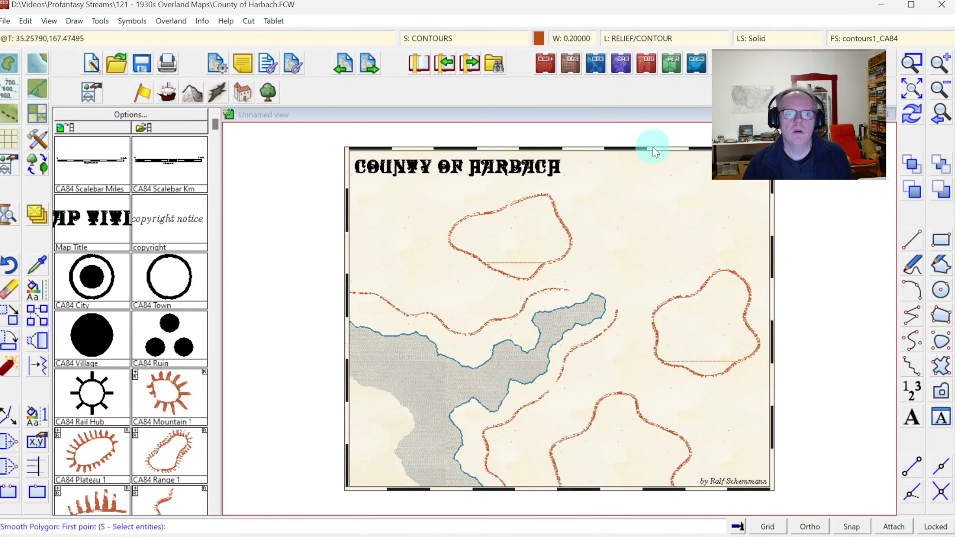
Step: Draw a Contour, Ridge Open line that starts at the northern map border, dips south and curves back up toward the northeast corner
{"action": "left_click_drag", "start_coordinate": [592, 140], "coordinate": [603, 149]}
{"action": "right_click", "coordinate": [591, 162]}
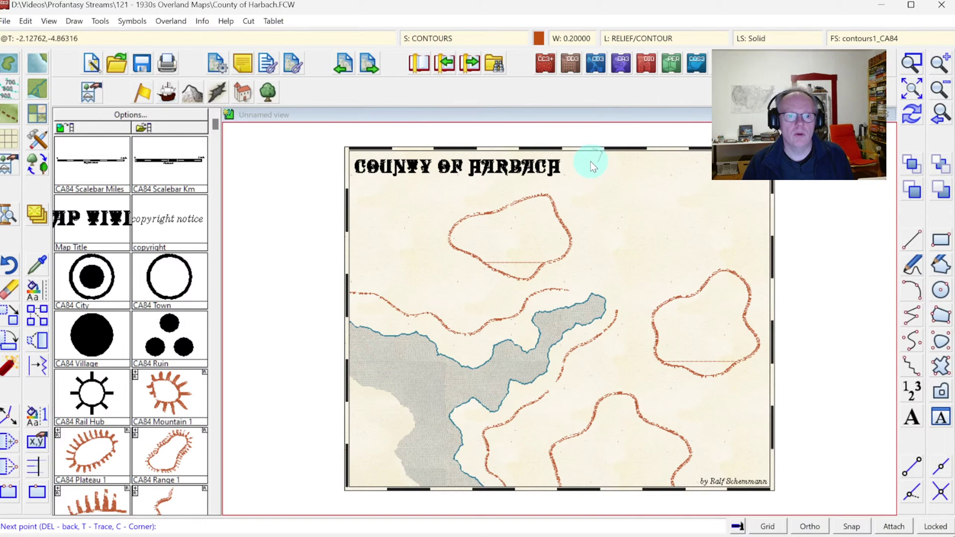
{"action": "left_click", "coordinate": [17, 95]}
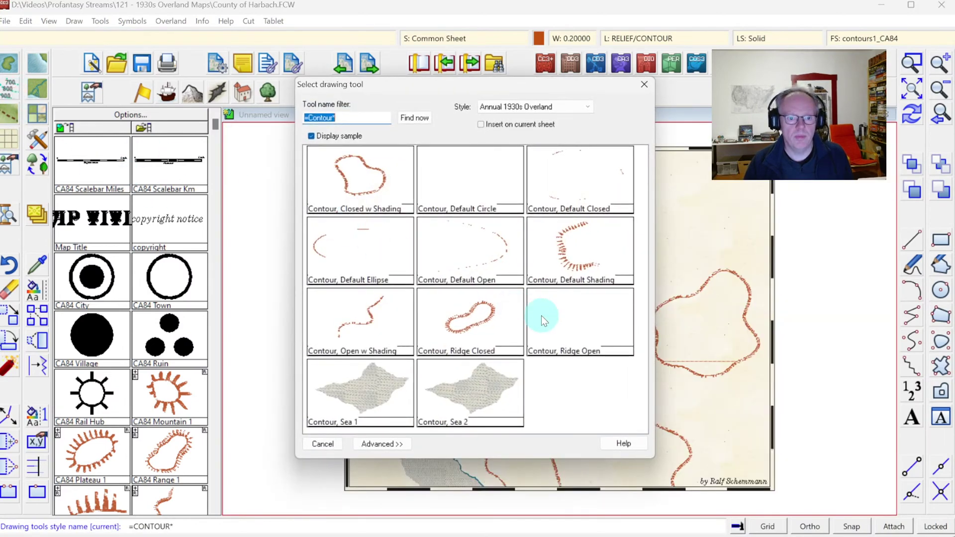
{"action": "double_click", "coordinate": [569, 315]}
{"action": "mouse_move", "coordinate": [574, 146]}
{"action": "left_mouse_down"}
{"action": "mouse_move", "coordinate": [605, 220]}
{"action": "mouse_move", "coordinate": [635, 234]}
{"action": "mouse_move", "coordinate": [751, 149]}
{"action": "left_mouse_up"}
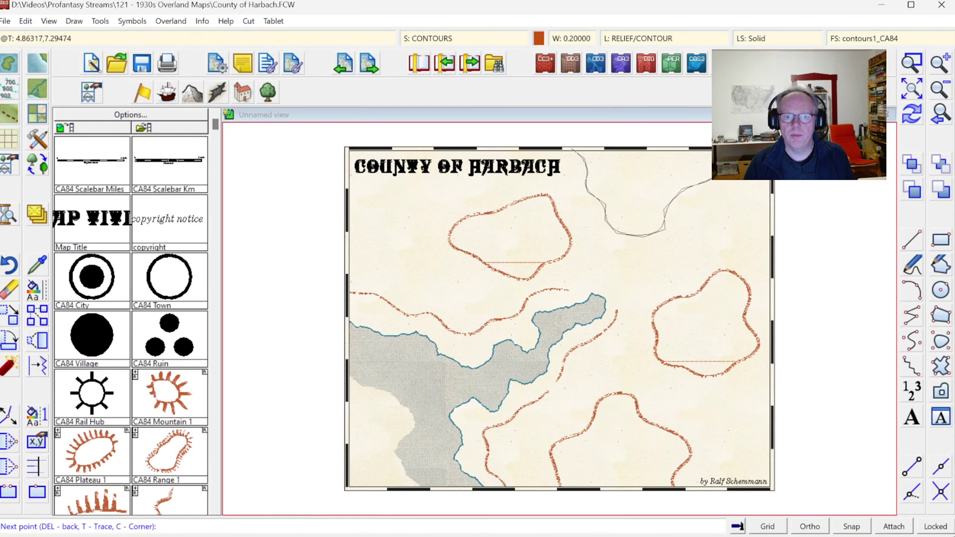
{"action": "right_click", "coordinate": [751, 135]}
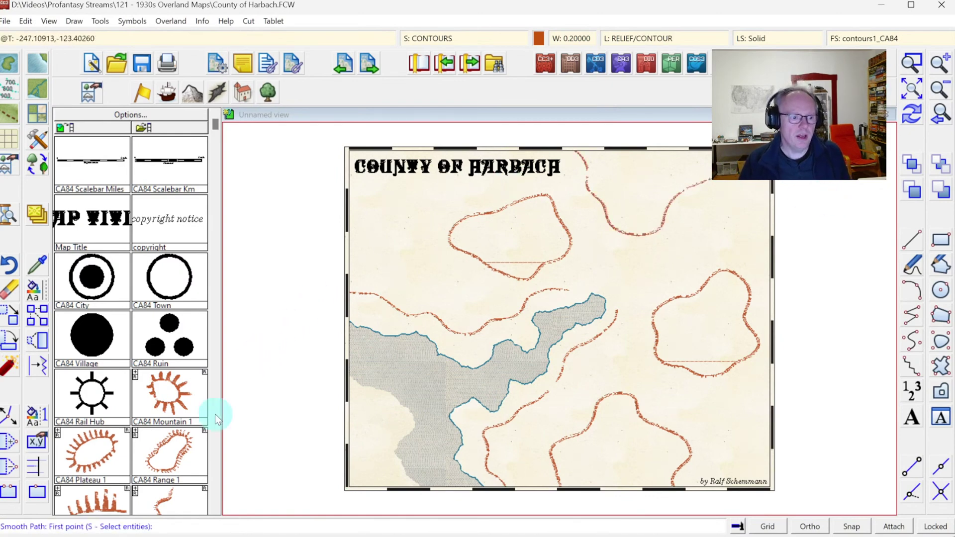
Step: Place CA84 Range 1 symbols inside and around the northern closed contour, plus one on the northern shore ridge near the western border
{"action": "left_click", "coordinate": [215, 511]}
{"action": "left_click", "coordinate": [190, 466]}
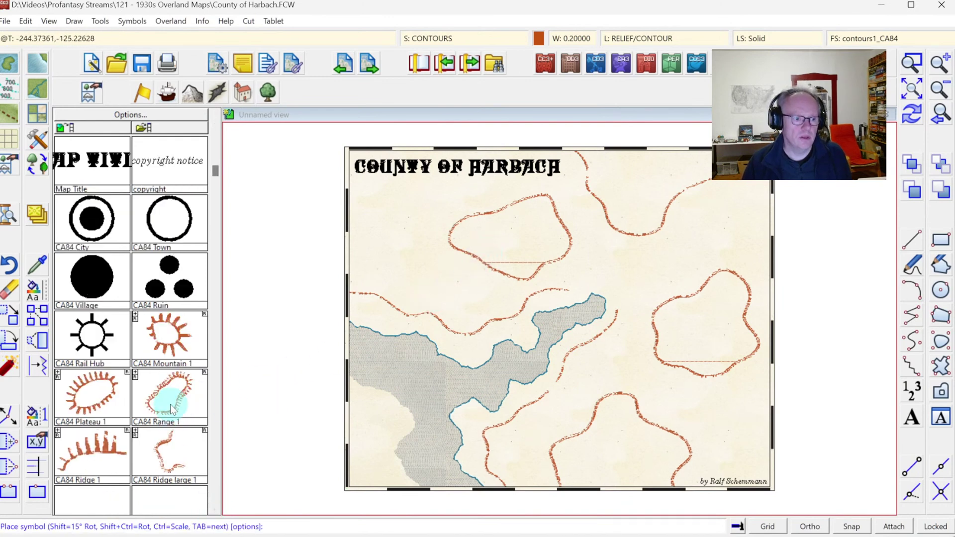
{"action": "right_click", "coordinate": [497, 243]}
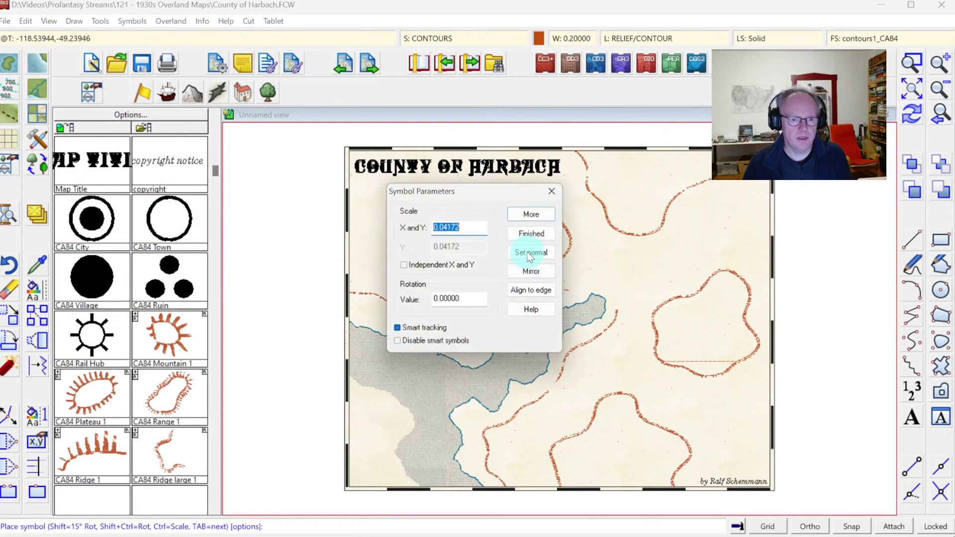
{"action": "left_click", "coordinate": [524, 215]}
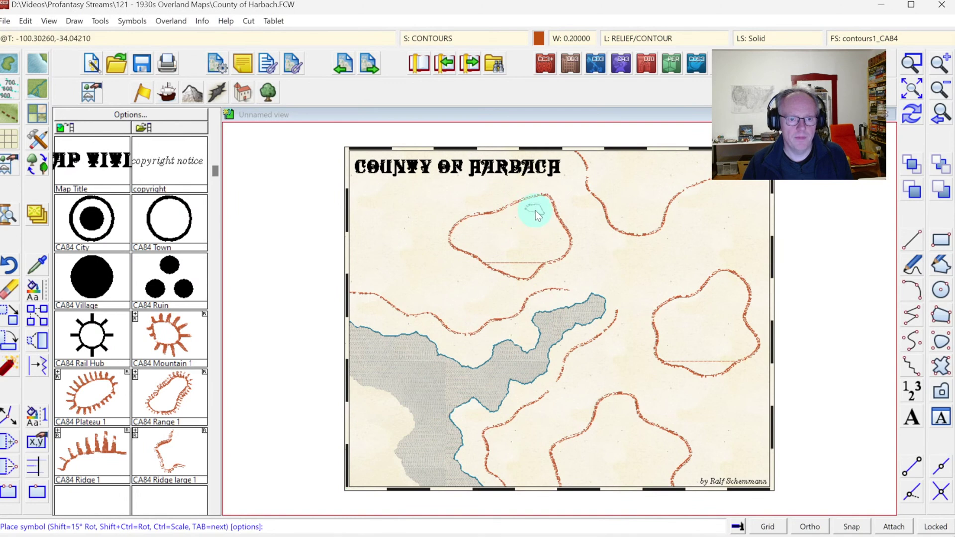
{"action": "left_click", "coordinate": [536, 211]}
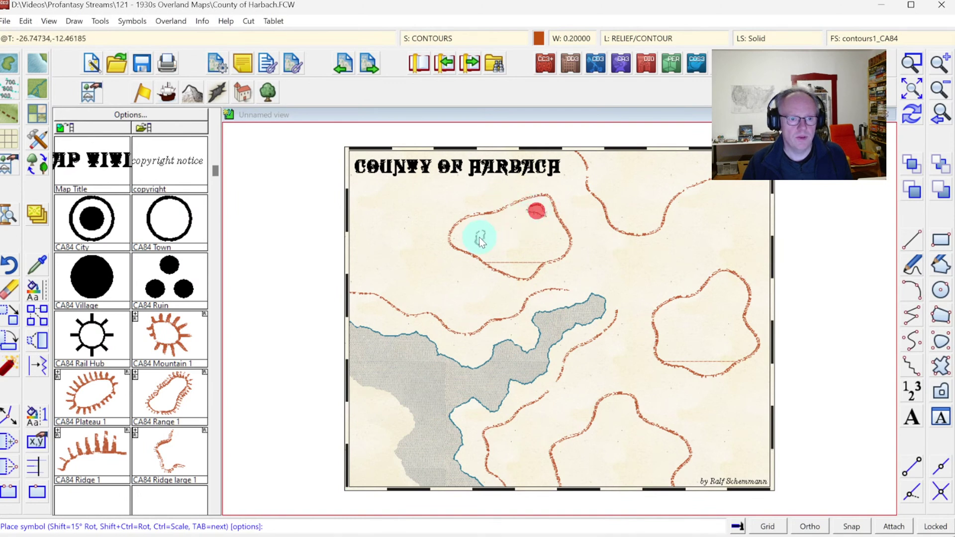
{"action": "left_click", "coordinate": [460, 234]}
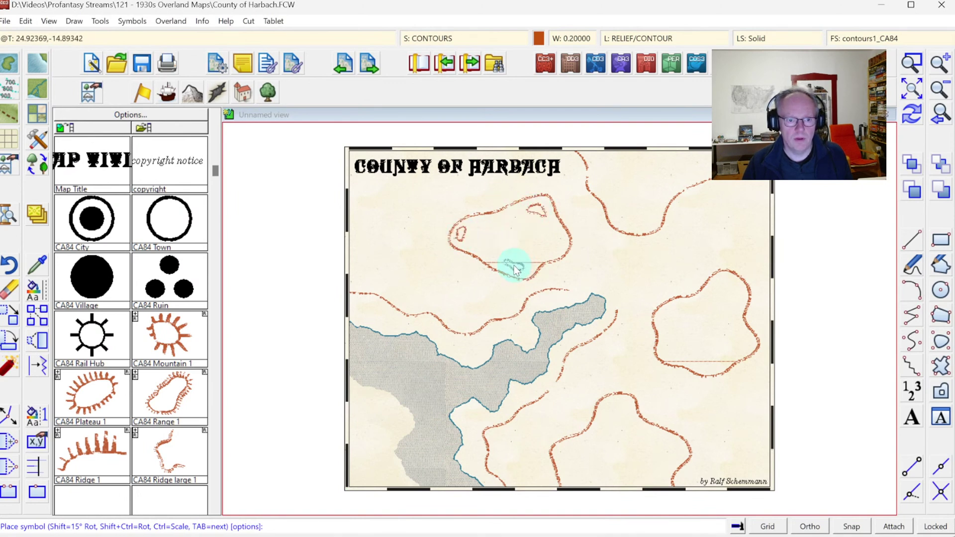
{"action": "left_click", "coordinate": [513, 267]}
{"action": "left_click", "coordinate": [580, 255]}
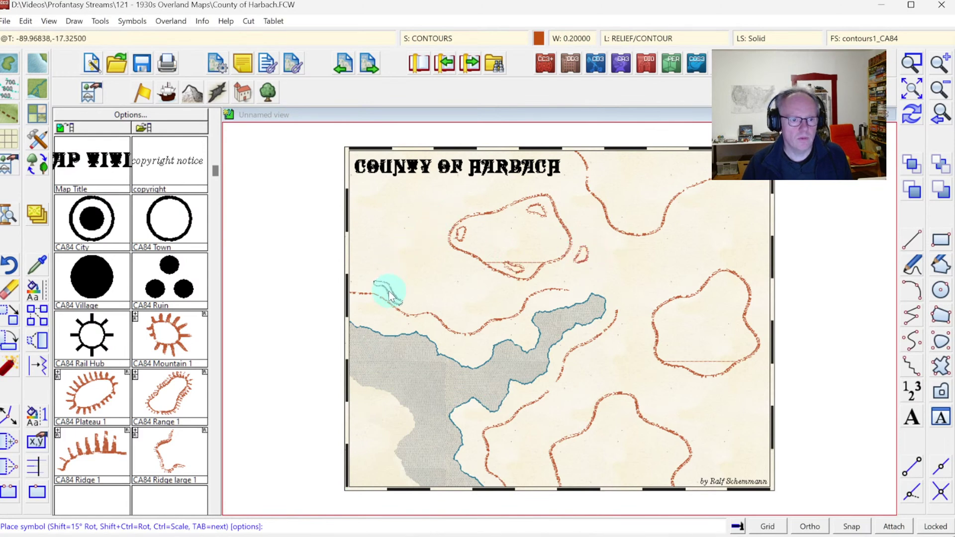
{"action": "left_click", "coordinate": [389, 293]}
{"action": "left_click", "coordinate": [442, 218]}
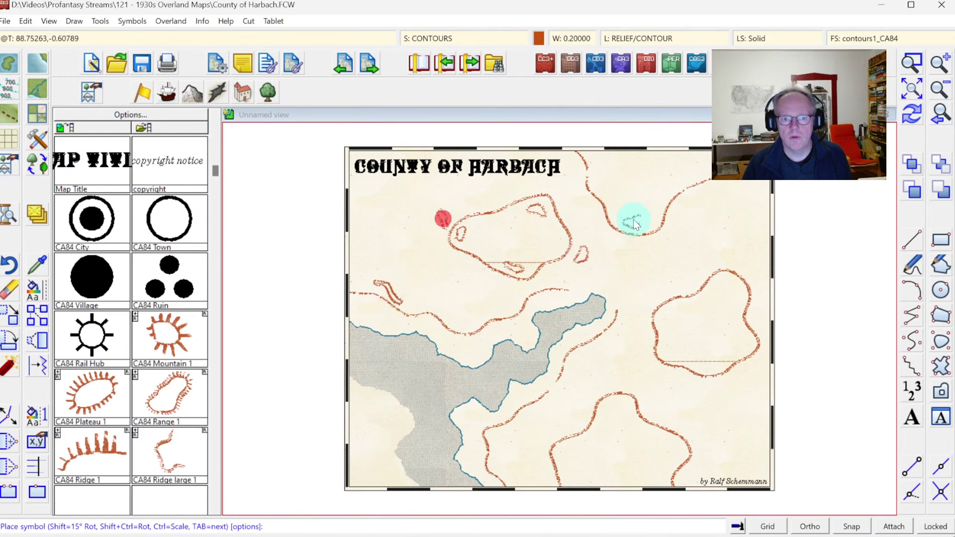
Step: Place more CA84 Range 1 symbols by the northern border ridge, in and below the eastern contour, around the southern contour and on the inlet's southern shore
{"action": "left_click", "coordinate": [646, 222]}
{"action": "left_click", "coordinate": [724, 282]}
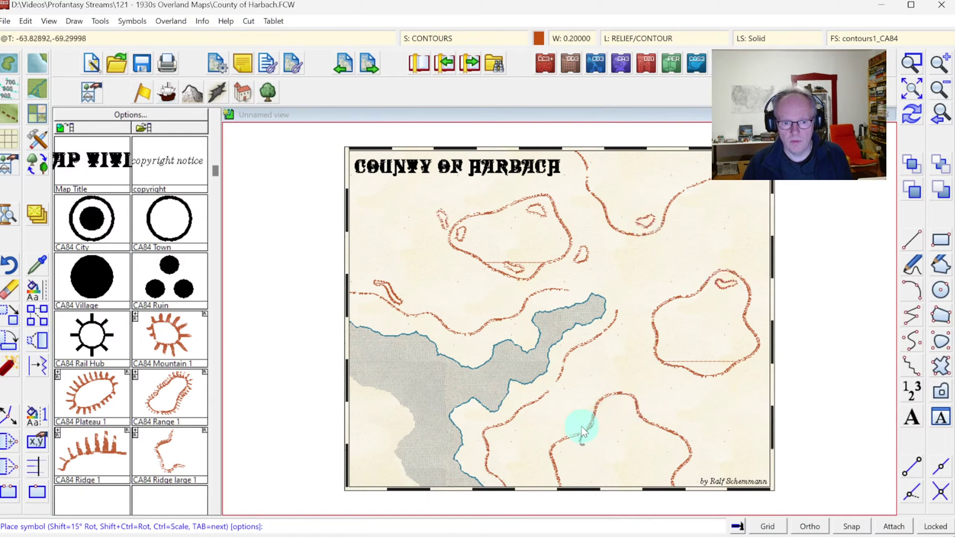
{"action": "left_click", "coordinate": [589, 396]}
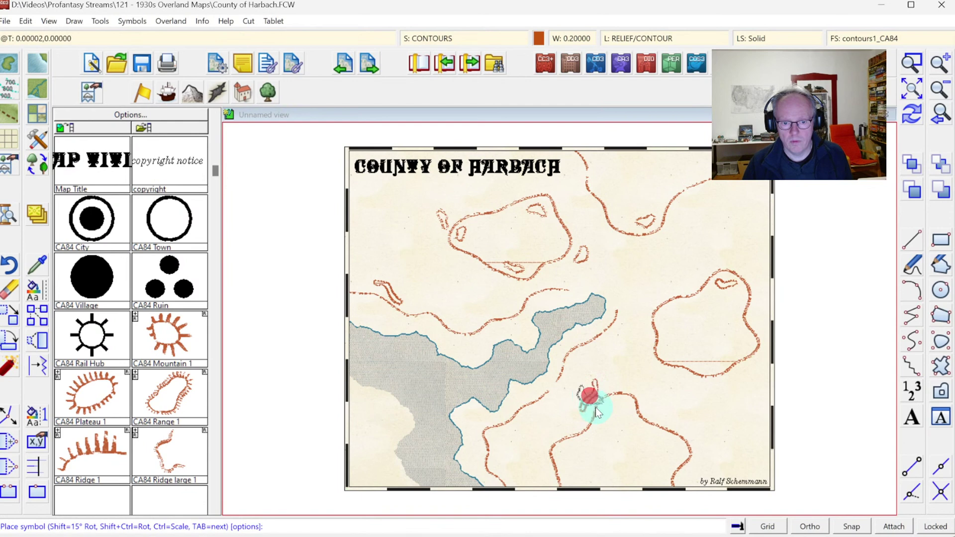
{"action": "left_click", "coordinate": [671, 449]}
{"action": "left_click", "coordinate": [703, 446]}
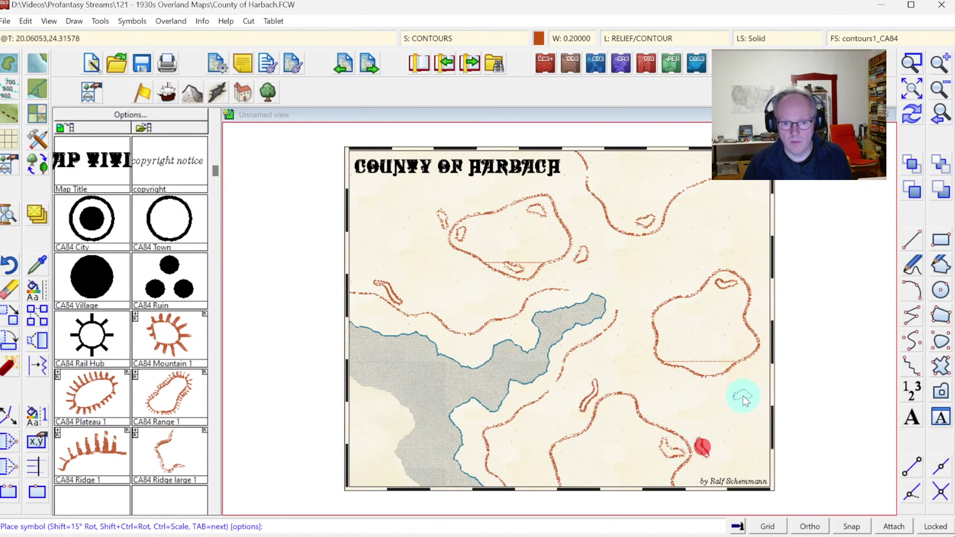
{"action": "left_click", "coordinate": [729, 388]}
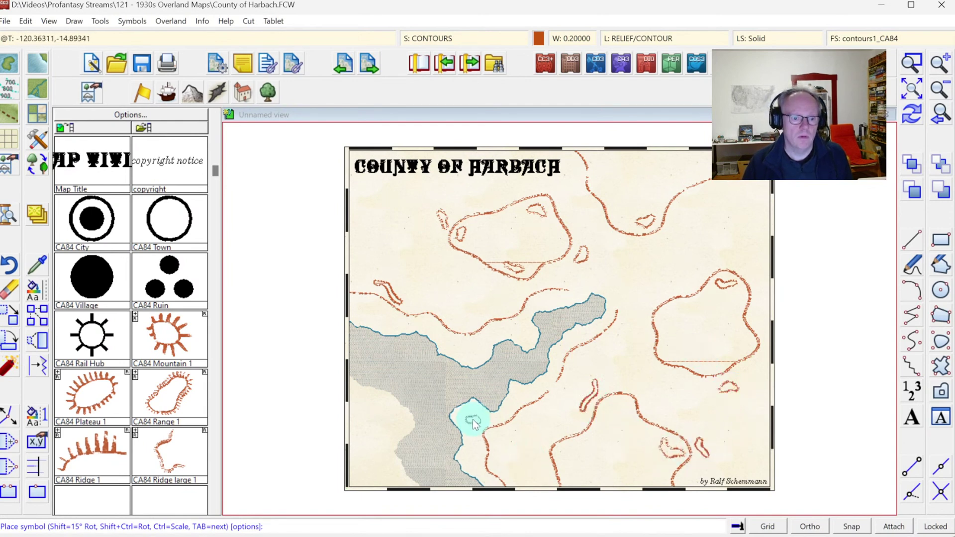
{"action": "left_click", "coordinate": [472, 418]}
{"action": "left_click", "coordinate": [538, 442]}
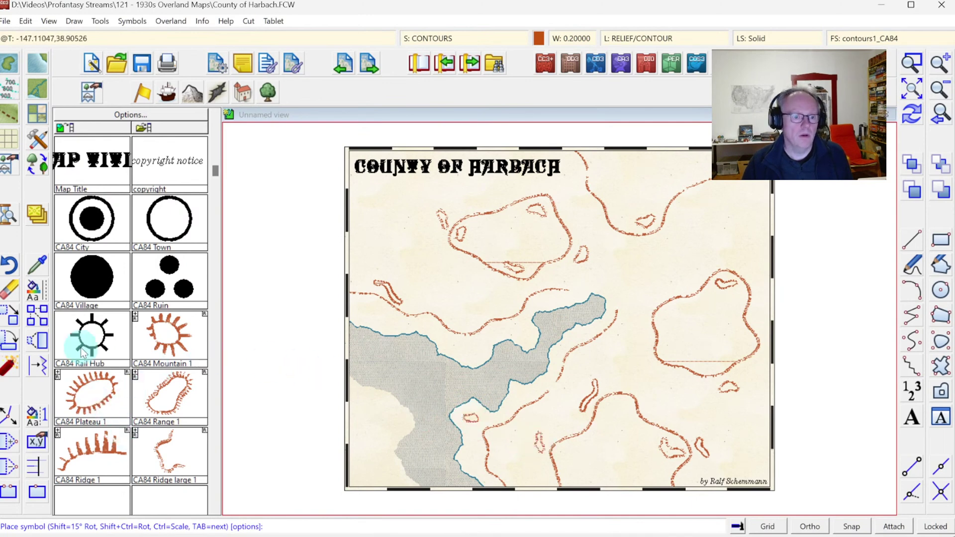
Step: Draw a smaller Contour, Ridge Closed shape nested inside the southern contour
{"action": "left_click", "coordinate": [39, 142]}
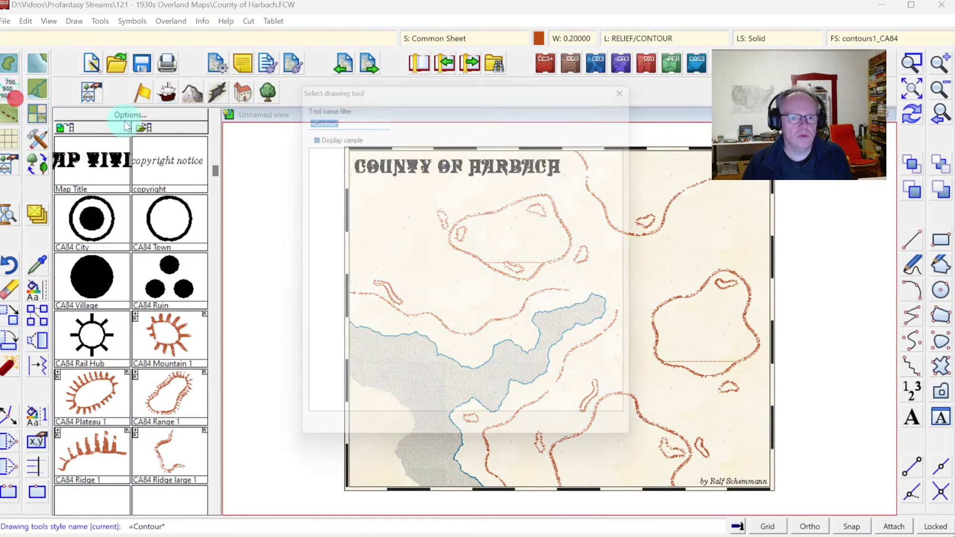
{"action": "left_click", "coordinate": [482, 319]}
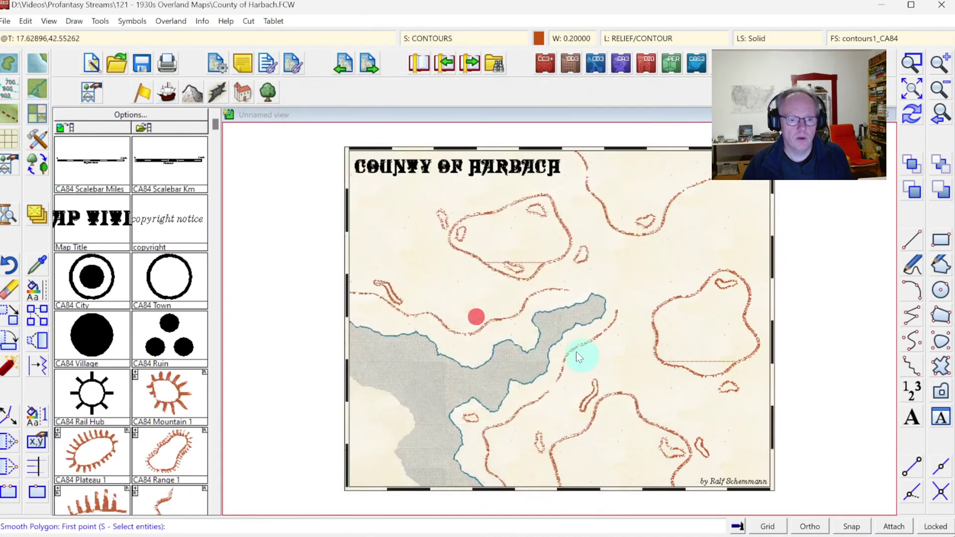
{"action": "left_click", "coordinate": [603, 425]}
{"action": "mouse_move", "coordinate": [603, 424]}
{"action": "left_mouse_down"}
{"action": "mouse_move", "coordinate": [579, 463]}
{"action": "mouse_move", "coordinate": [638, 479]}
{"action": "mouse_move", "coordinate": [646, 468]}
{"action": "mouse_move", "coordinate": [621, 418]}
{"action": "left_mouse_up"}
{"action": "right_click", "coordinate": [621, 418]}
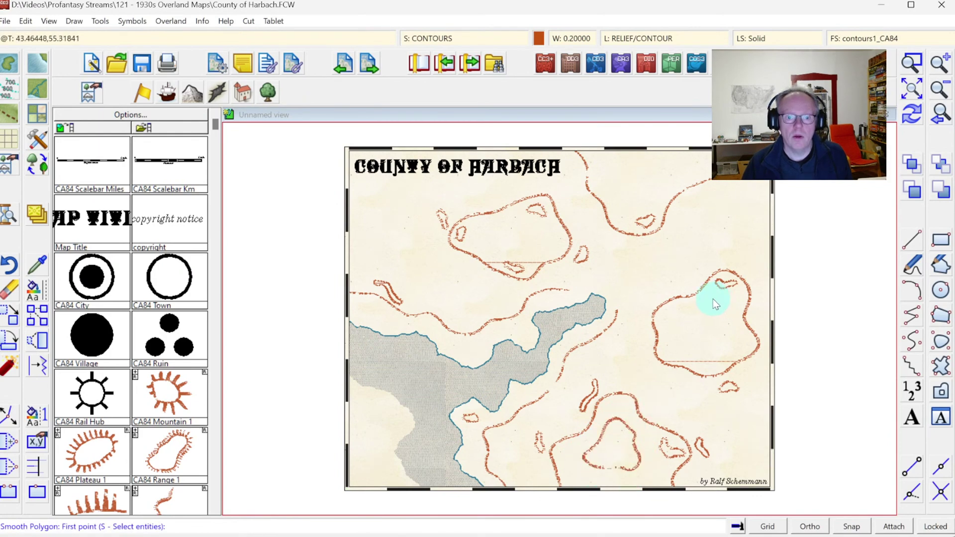
Step: Draw a smaller closed ridge contour nested inside the eastern contour, and check the nested contours' shading up close
{"action": "mouse_move", "coordinate": [712, 300]}
{"action": "left_mouse_down"}
{"action": "mouse_move", "coordinate": [682, 315]}
{"action": "mouse_move", "coordinate": [685, 333]}
{"action": "mouse_move", "coordinate": [673, 351]}
{"action": "mouse_move", "coordinate": [717, 370]}
{"action": "mouse_move", "coordinate": [733, 344]}
{"action": "mouse_move", "coordinate": [726, 299]}
{"action": "left_mouse_up"}
{"action": "right_click", "coordinate": [716, 314]}
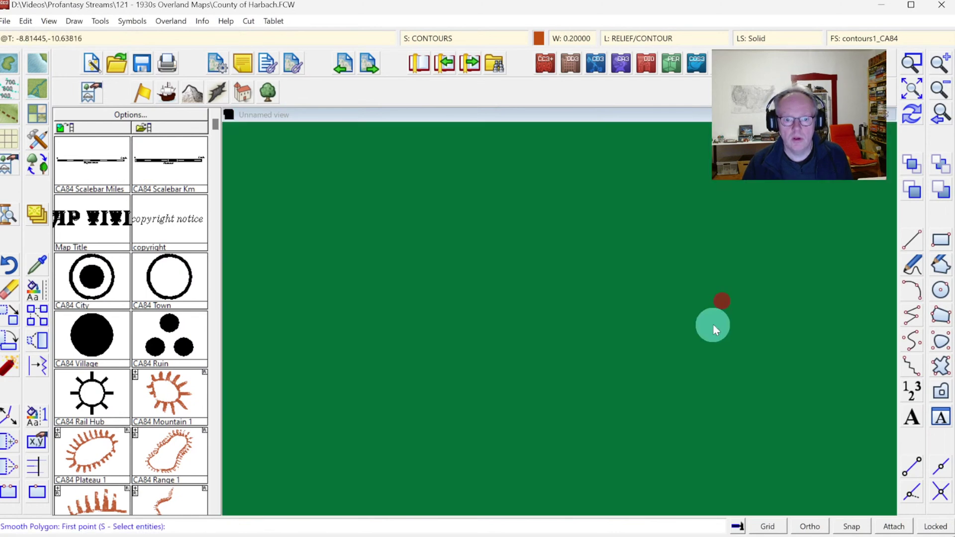
{"action": "left_click_drag", "start_coordinate": [708, 335], "coordinate": [706, 335]}
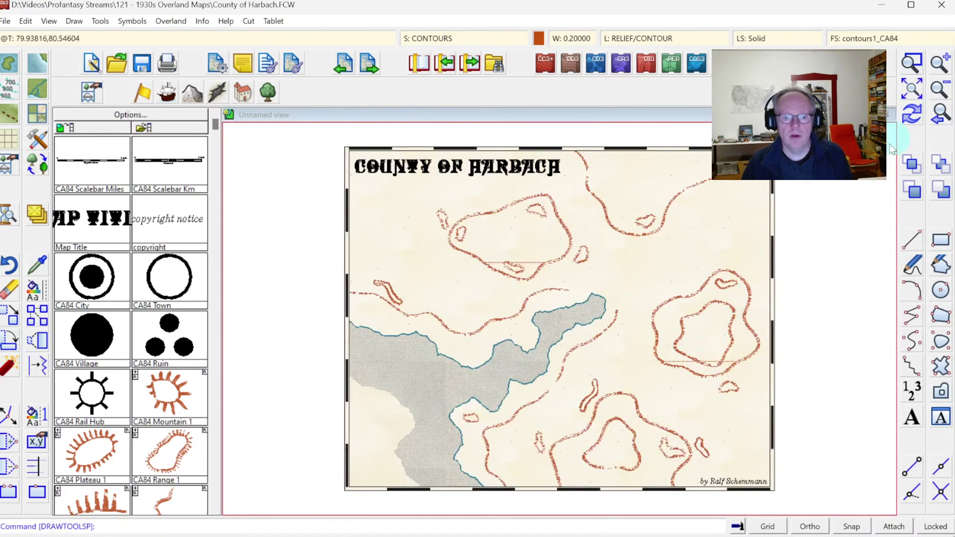
{"action": "left_click", "coordinate": [912, 62]}
{"action": "left_click", "coordinate": [544, 277]}
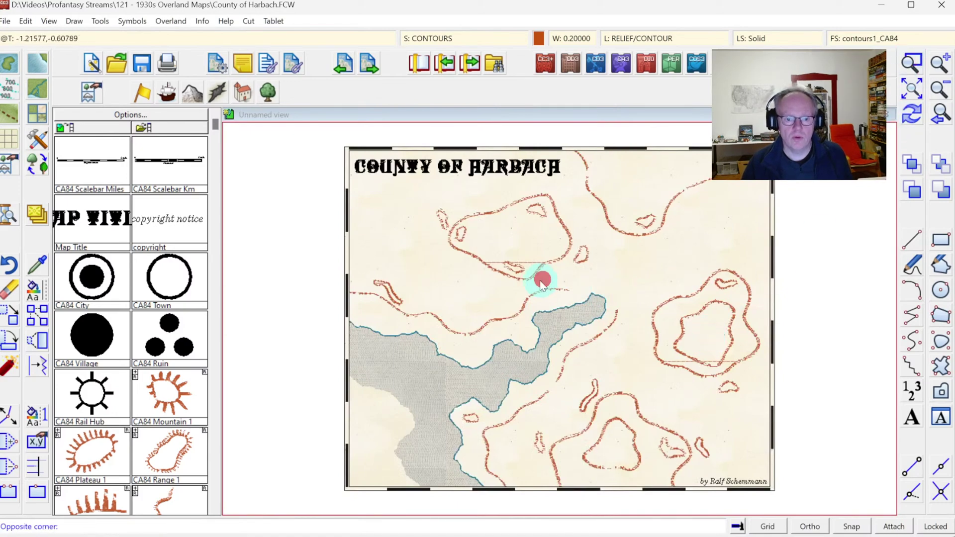
{"action": "left_click", "coordinate": [758, 488]}
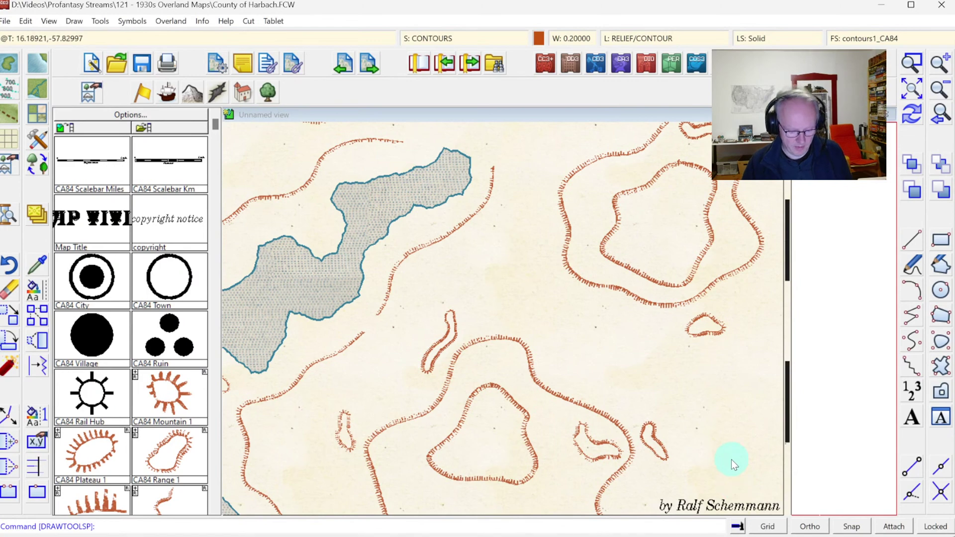
Step: Undo the nested contours and draw a new Contour, Ridge Closed shape with a narrow northern lobe inside the southern contour
{"action": "key", "text": "ctrl+z"}
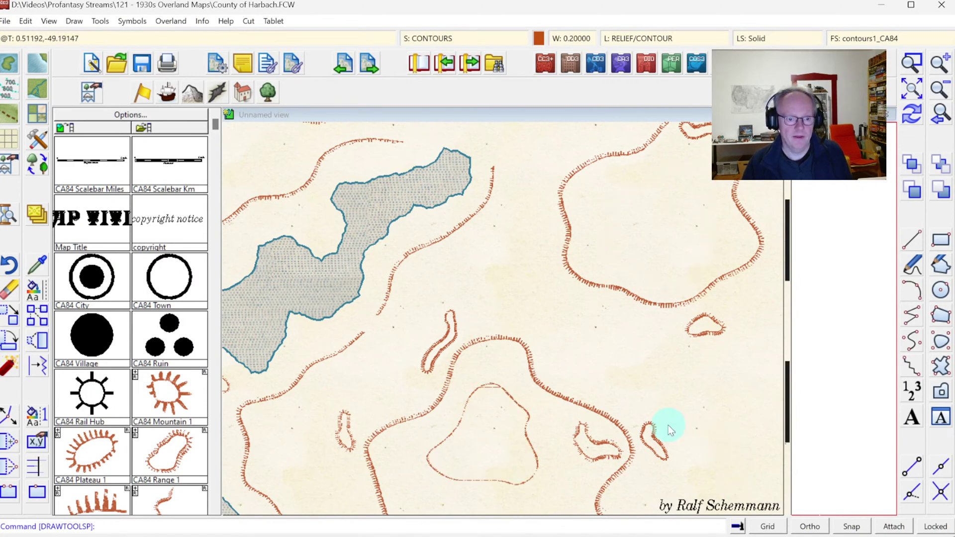
{"action": "left_click", "coordinate": [17, 91]}
{"action": "double_click", "coordinate": [485, 326]}
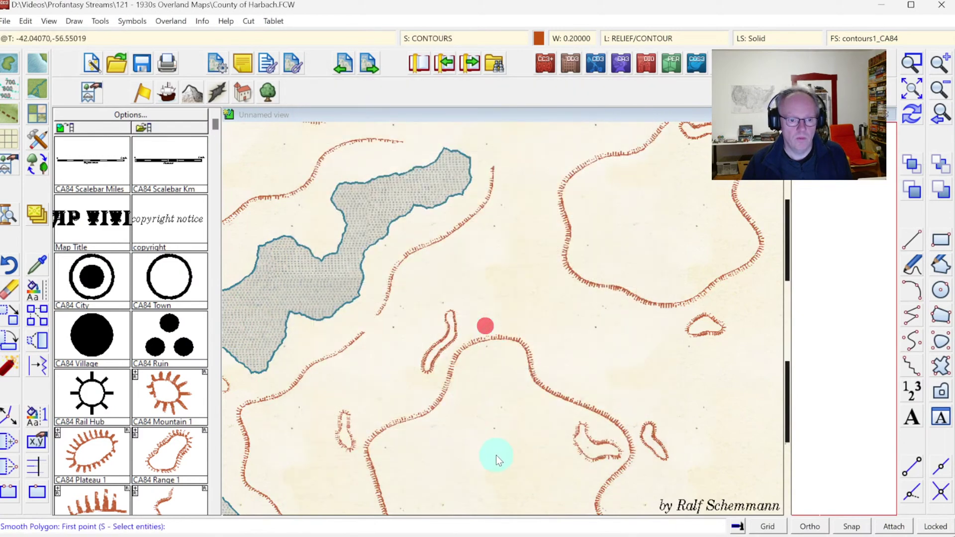
{"action": "left_click", "coordinate": [468, 490]}
{"action": "left_click", "coordinate": [444, 482]}
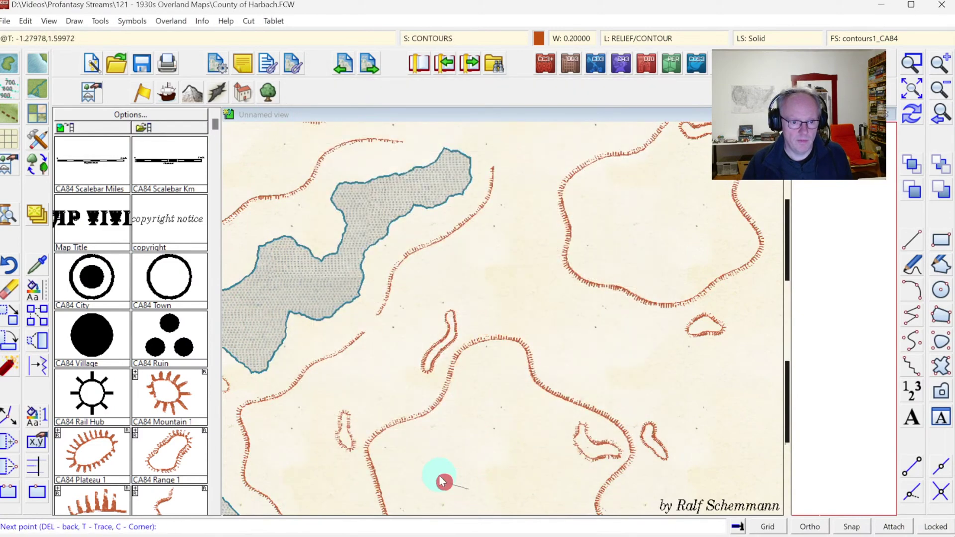
{"action": "left_click", "coordinate": [457, 452]}
{"action": "left_click", "coordinate": [471, 428]}
{"action": "left_click", "coordinate": [500, 388]}
{"action": "left_click", "coordinate": [529, 399]}
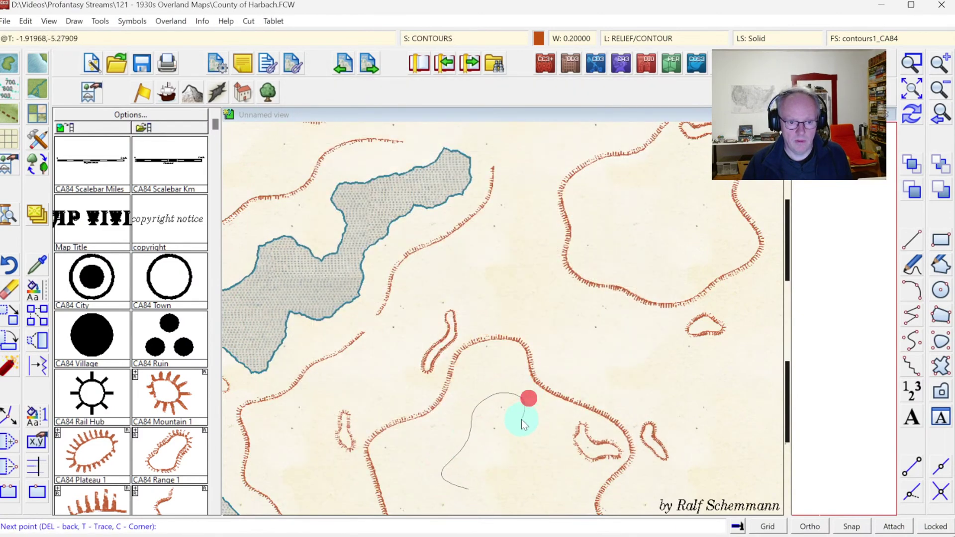
{"action": "left_click", "coordinate": [512, 435]}
{"action": "left_click", "coordinate": [537, 478]}
{"action": "left_click", "coordinate": [529, 494]}
{"action": "left_click", "coordinate": [488, 489]}
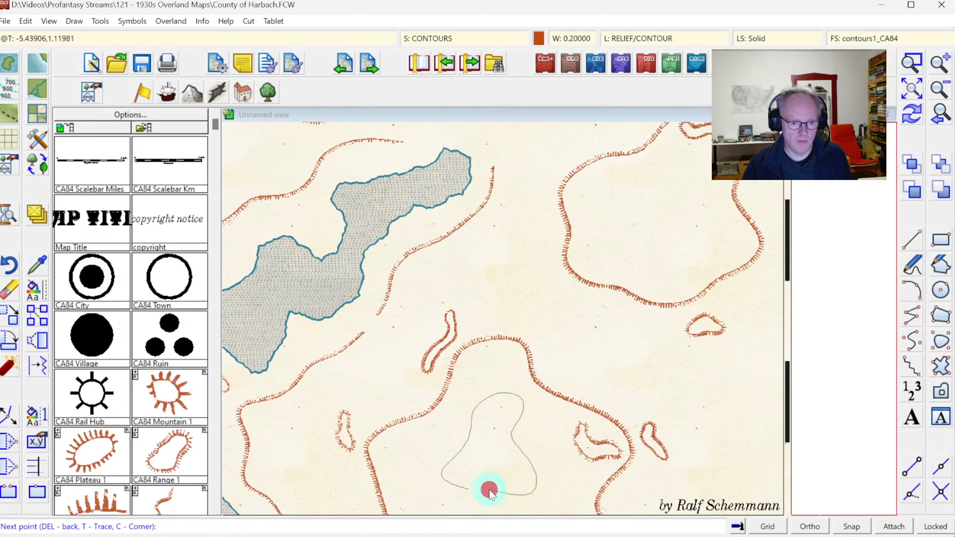
{"action": "right_click", "coordinate": [489, 489]}
Step: Draw a narrow pear-shaped closed ridge contour inside the eastern contour and a small oval one west of it
{"action": "left_click", "coordinate": [621, 232]}
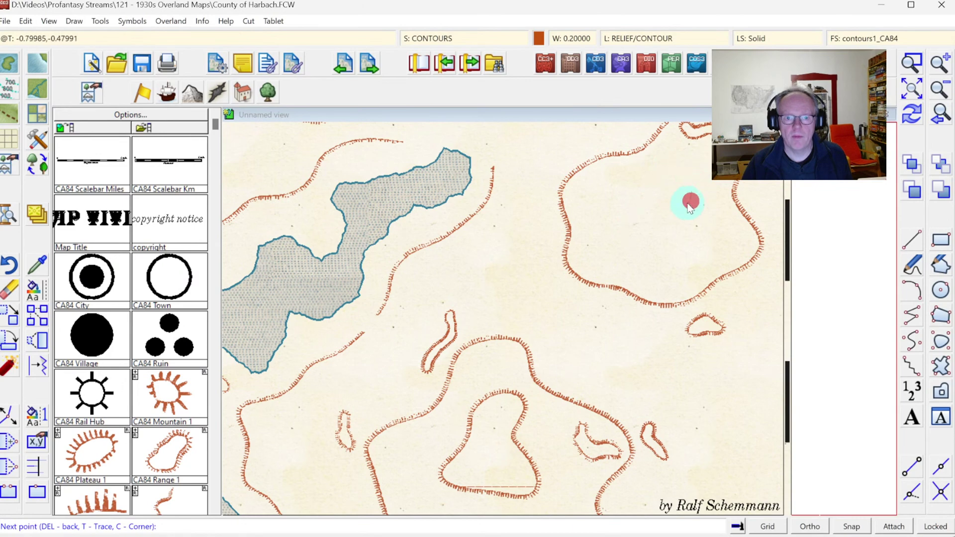
{"action": "left_click", "coordinate": [678, 219]}
{"action": "left_click", "coordinate": [678, 254]}
{"action": "left_click", "coordinate": [663, 252]}
{"action": "right_click", "coordinate": [652, 253]}
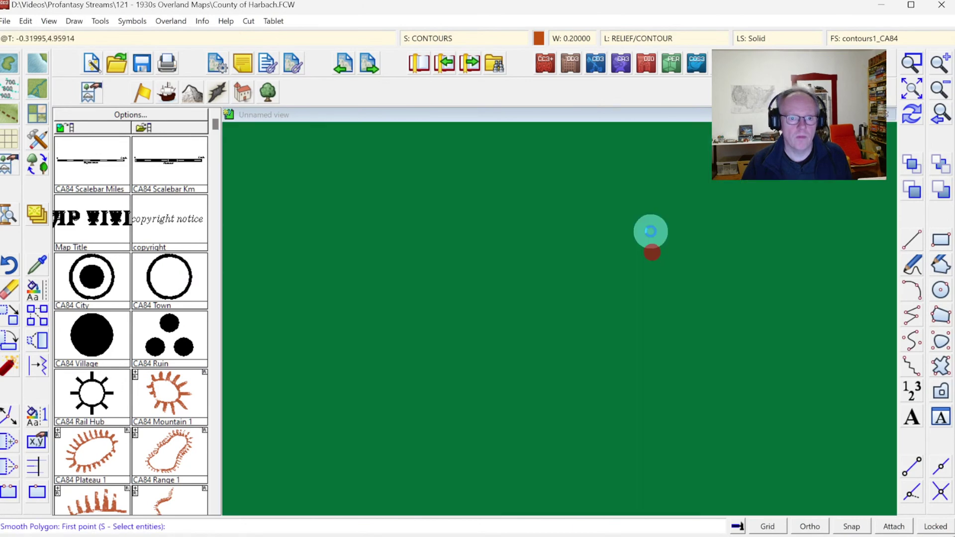
{"action": "left_click", "coordinate": [578, 183]}
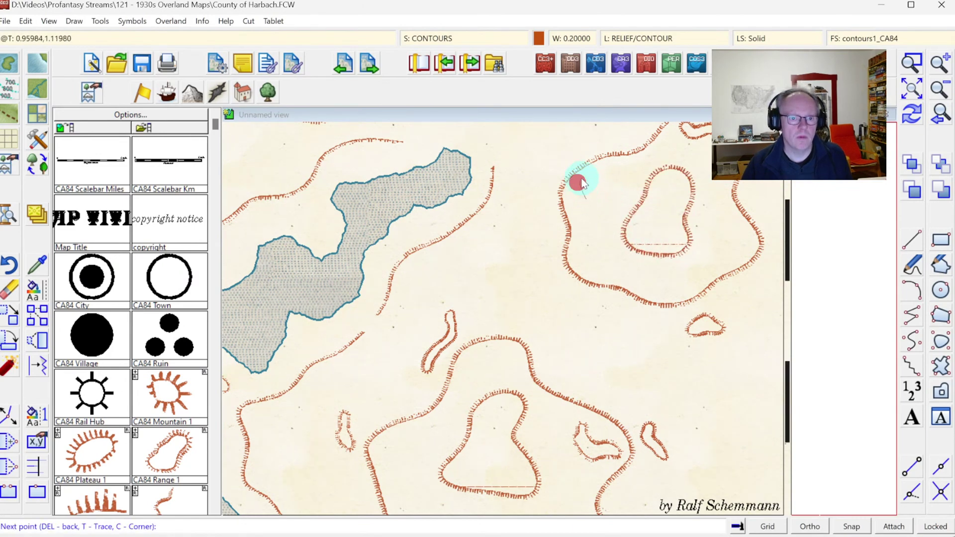
{"action": "left_click", "coordinate": [618, 204]}
{"action": "right_click", "coordinate": [604, 209]}
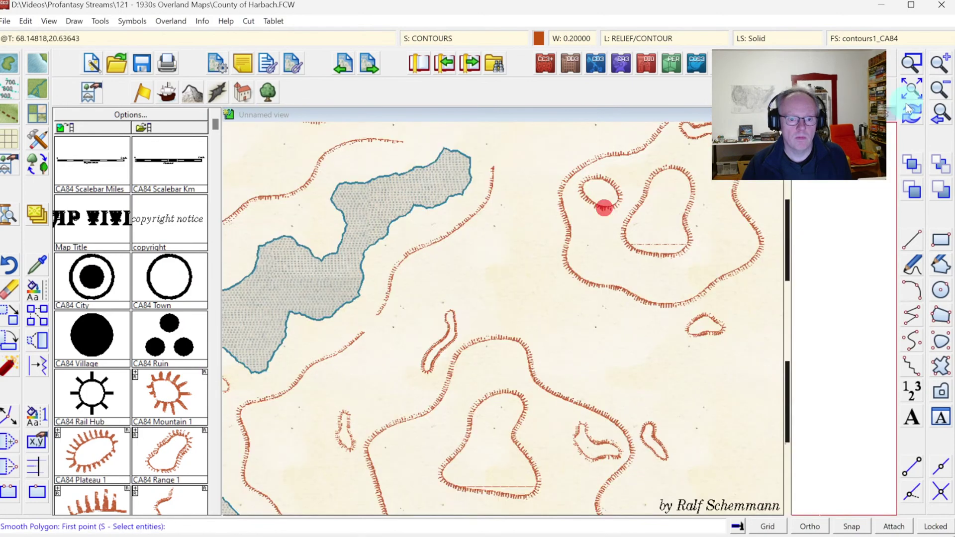
Step: Draw a small closed ridge contour near the map's eastern border, north of the eastern contour
{"action": "left_click", "coordinate": [910, 86]}
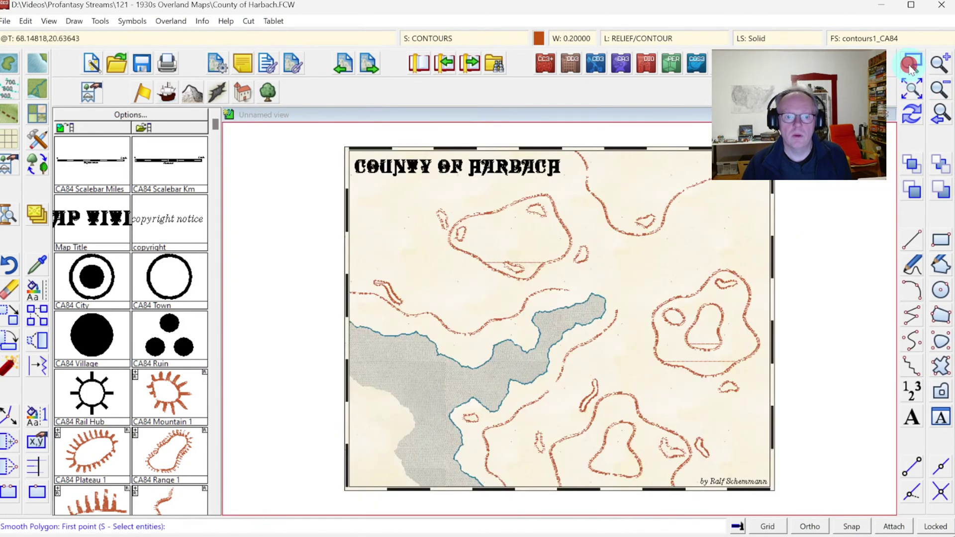
{"action": "left_click", "coordinate": [912, 62]}
{"action": "left_click", "coordinate": [546, 129]}
{"action": "left_click", "coordinate": [808, 343]}
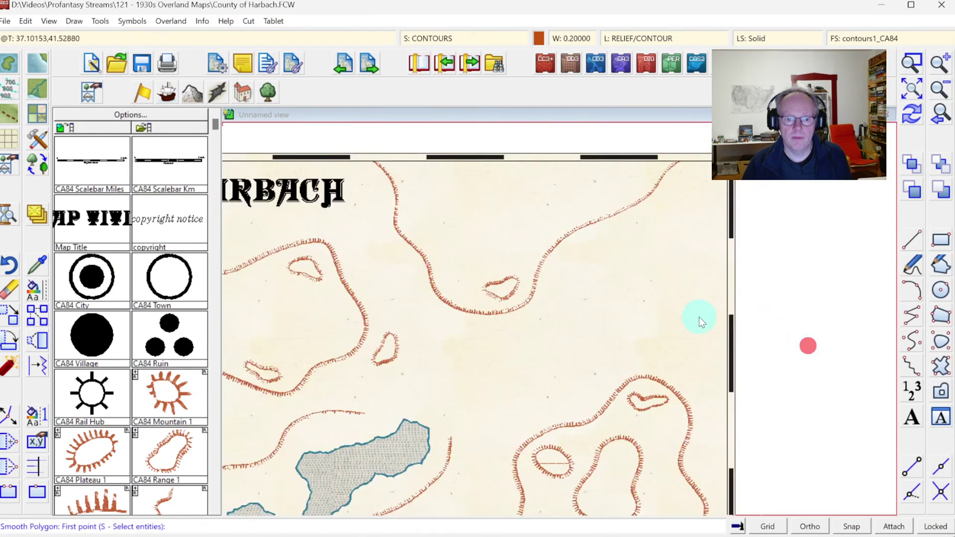
{"action": "left_click", "coordinate": [676, 346]}
{"action": "left_click", "coordinate": [657, 324]}
{"action": "left_click", "coordinate": [694, 307]}
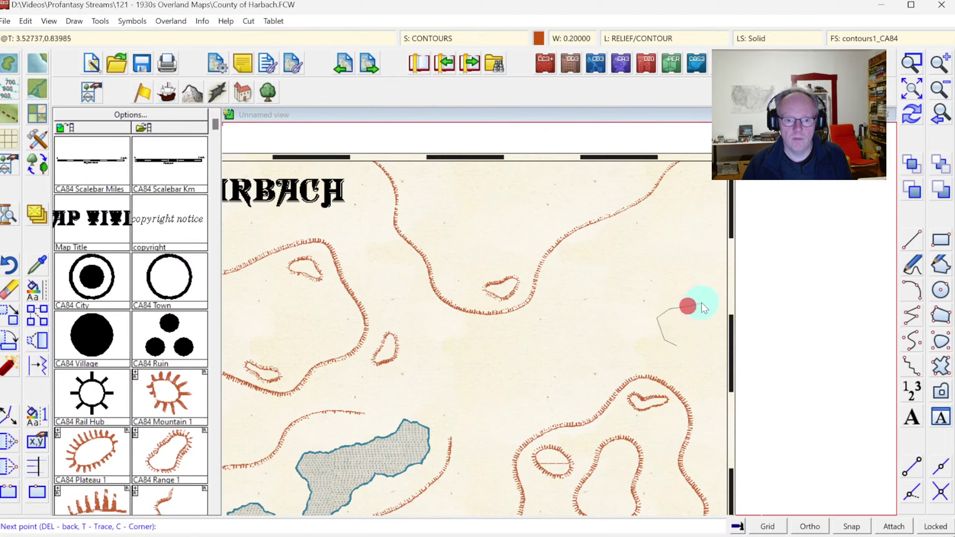
{"action": "left_click", "coordinate": [698, 345]}
{"action": "right_click", "coordinate": [689, 354]}
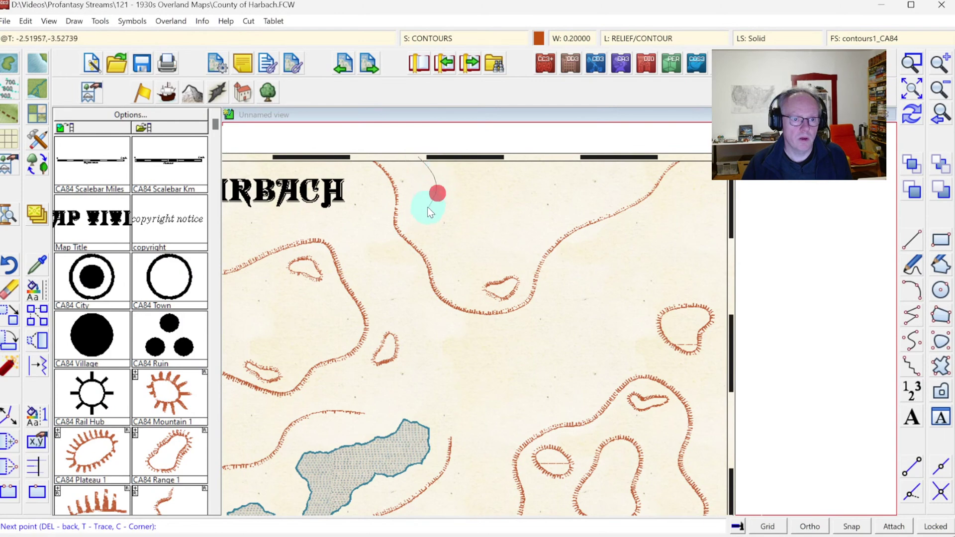
Step: Draw a closed ridge contour nested inside the northern border ridge, closing it beyond the map's northern edge
{"action": "mouse_move", "coordinate": [494, 263]}
{"action": "left_mouse_down"}
{"action": "mouse_move", "coordinate": [539, 213]}
{"action": "mouse_move", "coordinate": [581, 193]}
{"action": "mouse_move", "coordinate": [614, 152]}
{"action": "left_mouse_up"}
{"action": "right_click", "coordinate": [471, 135]}
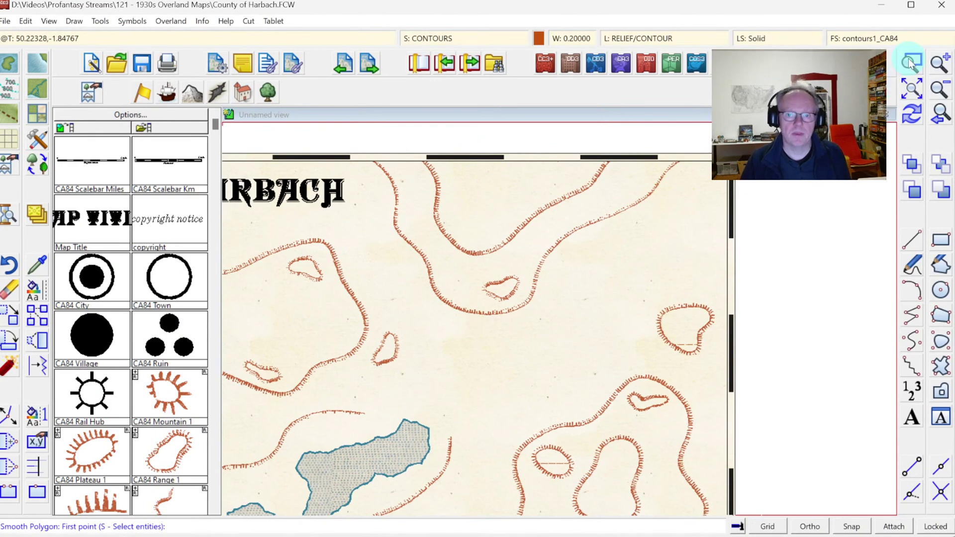
{"action": "left_click", "coordinate": [913, 92]}
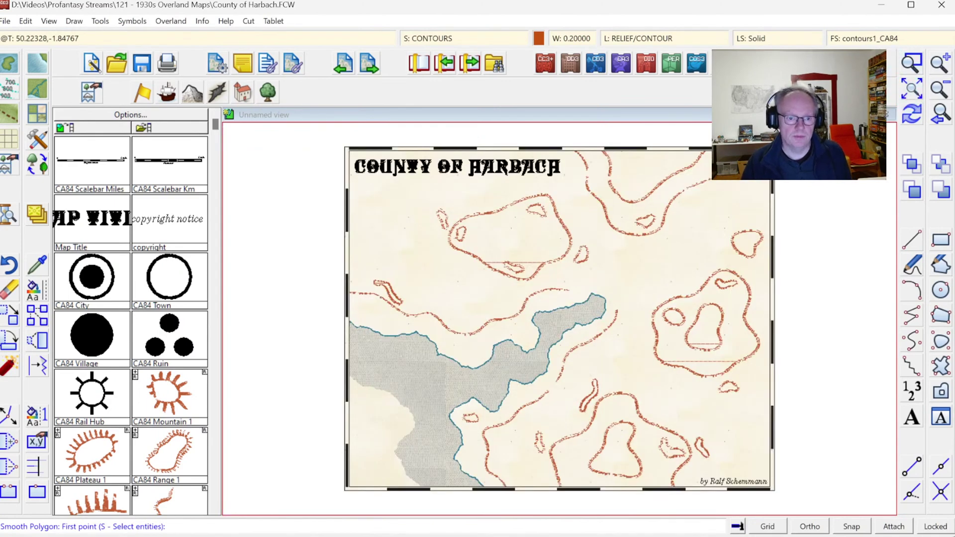
Step: Set the CA84 Mountain 1 symbol's scale to 0.2 and place peaks inside the northern border ridge and the nested eastern and southern contours
{"action": "left_click", "coordinate": [181, 396]}
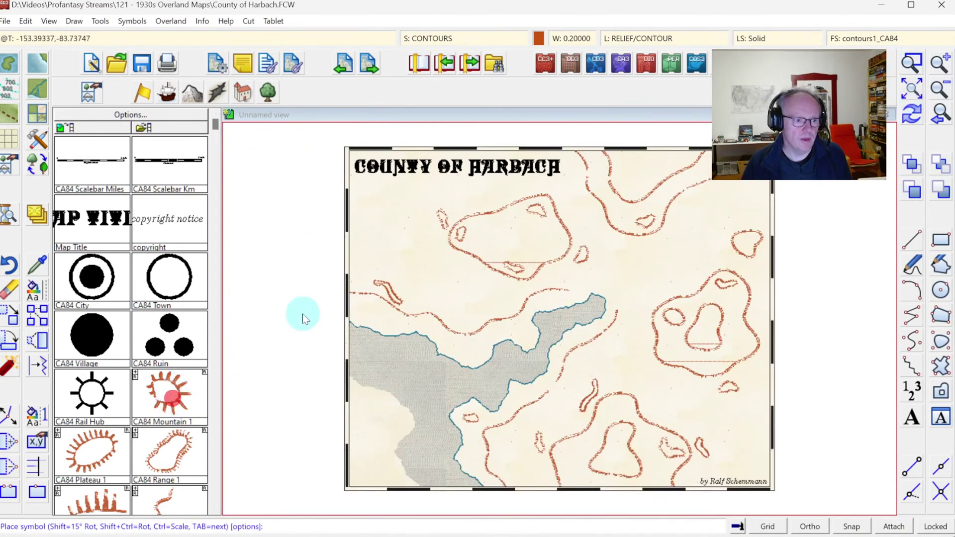
{"action": "right_click", "coordinate": [572, 218]}
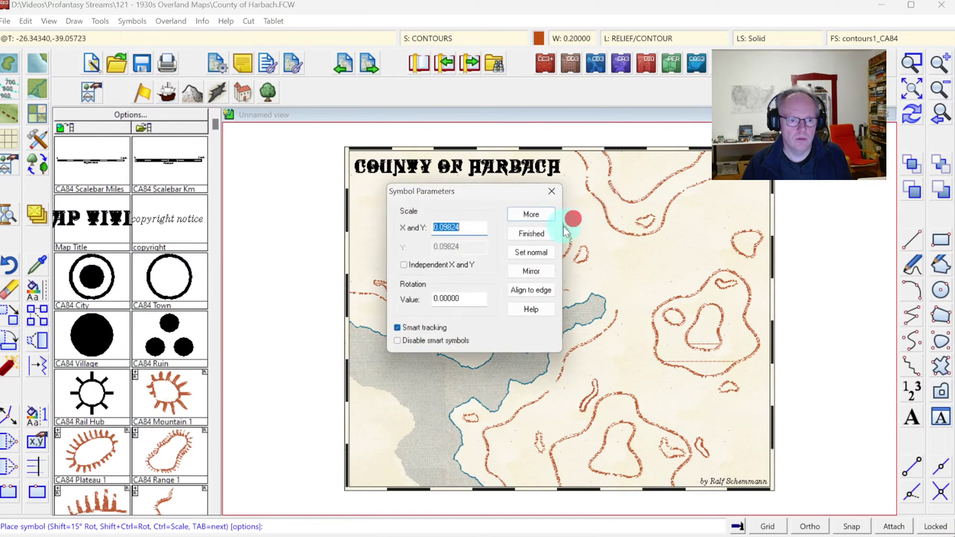
{"action": "right_click", "coordinate": [527, 214]}
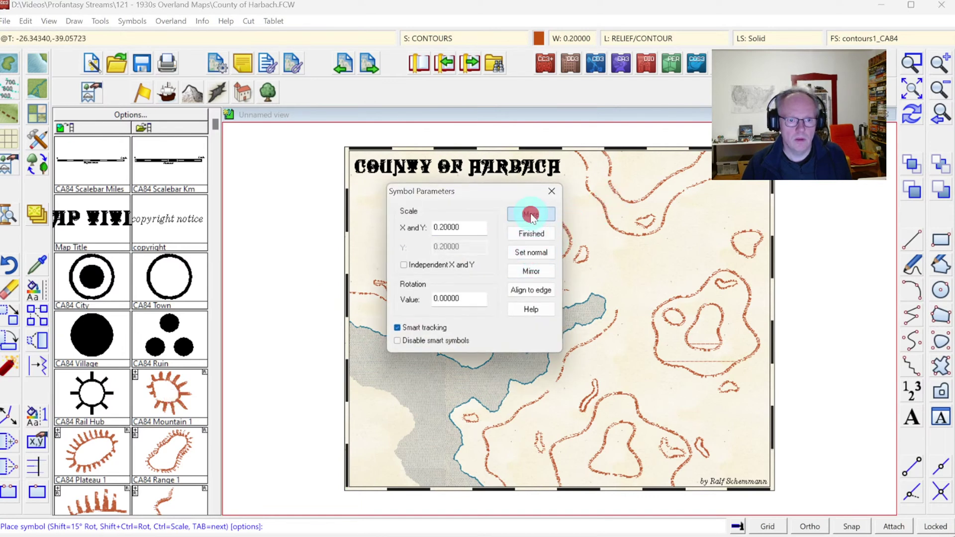
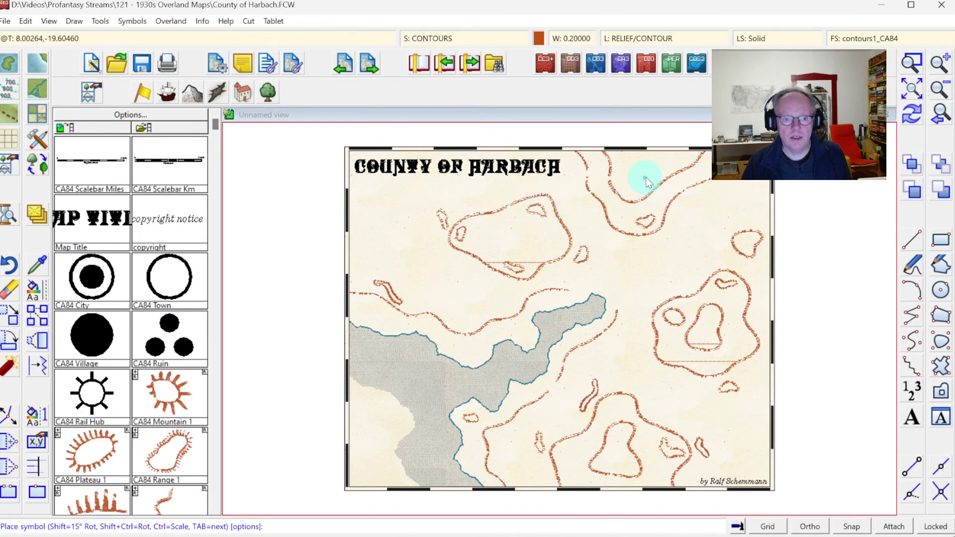
{"action": "left_click", "coordinate": [650, 159]}
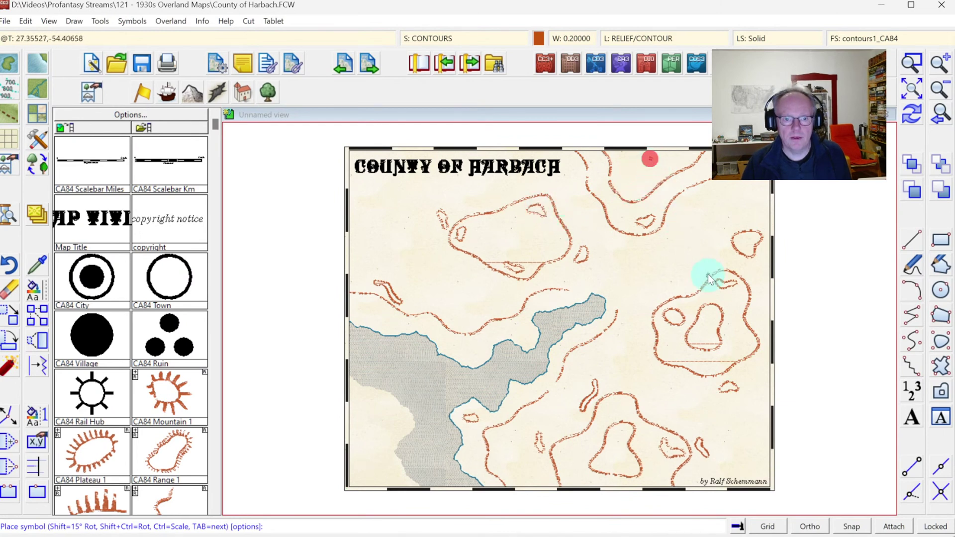
{"action": "left_click", "coordinate": [712, 316]}
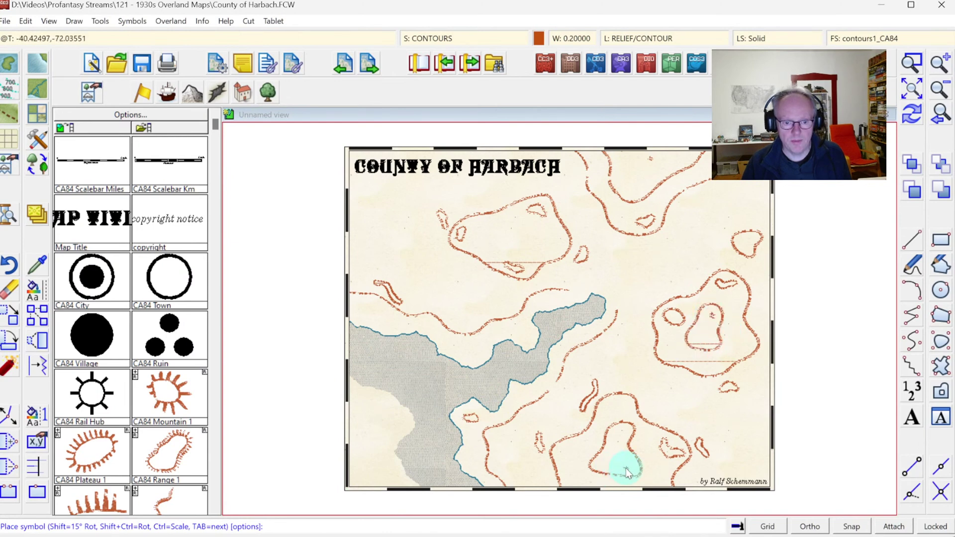
{"action": "left_click", "coordinate": [620, 433]}
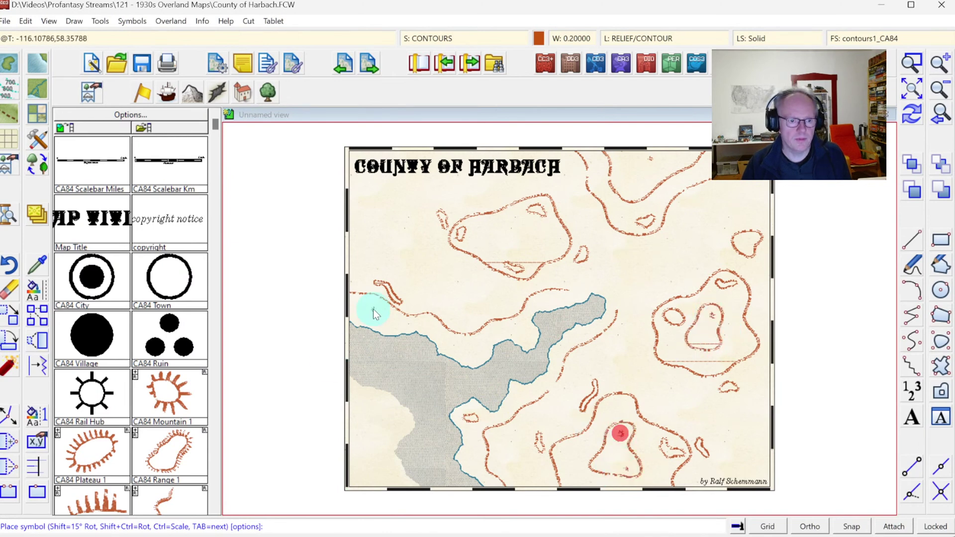
Step: Place more CA84 Mountain 1 peaks, two in the northwestern contour and one in the small contour near the eastern border
{"action": "left_click", "coordinate": [491, 234]}
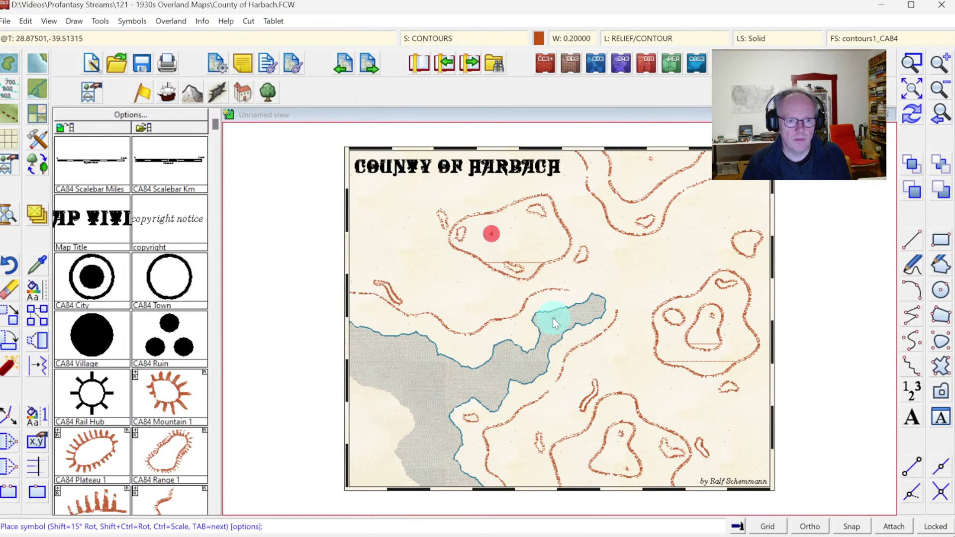
{"action": "left_click", "coordinate": [744, 243]}
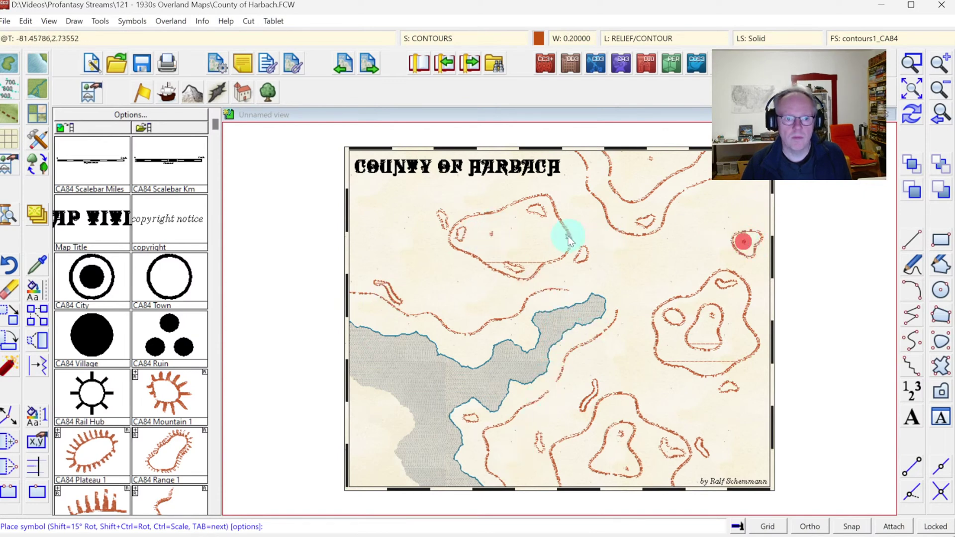
{"action": "left_click", "coordinate": [520, 235]}
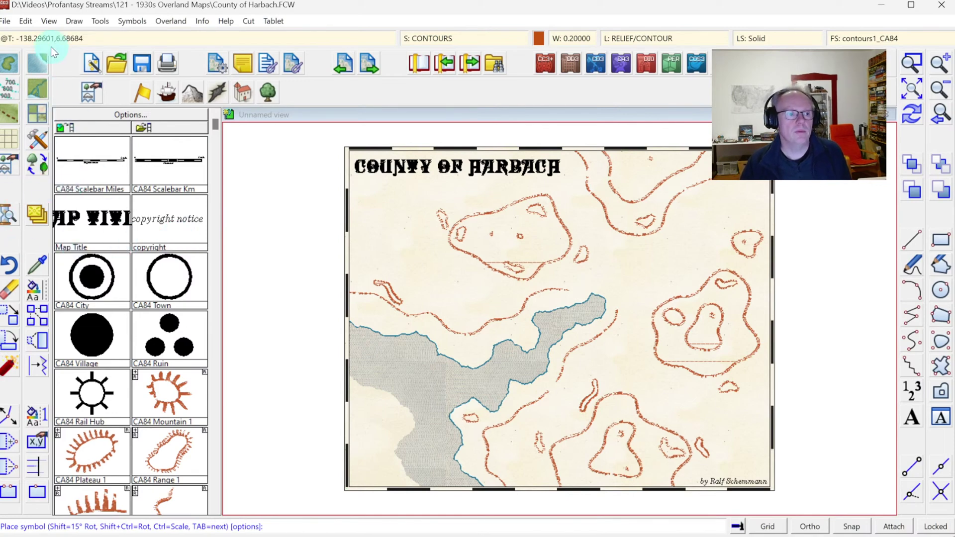
Step: Draw a River, Wide path from the inlet's northeastern tip between the northern and eastern contours toward the map's northeastern corner, and check its mouth
{"action": "left_click", "coordinate": [40, 92]}
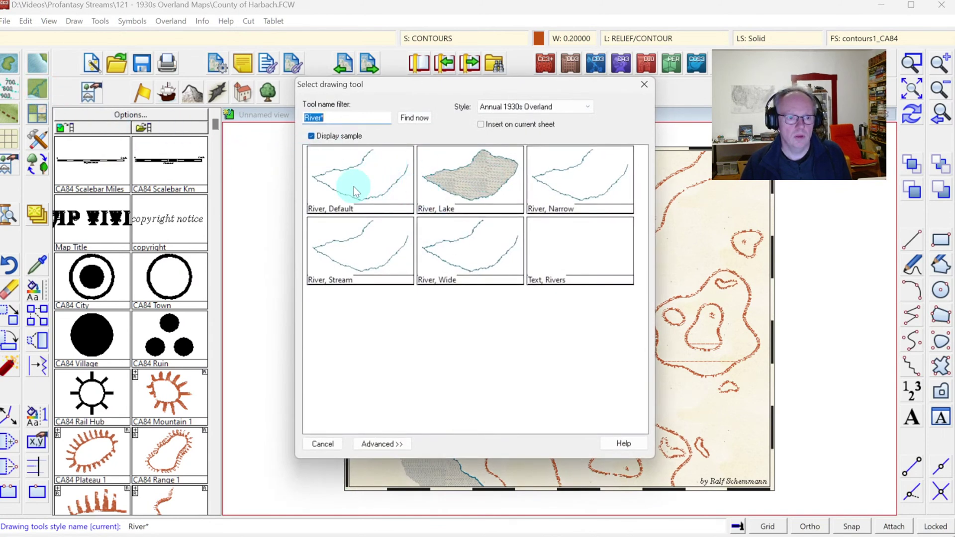
{"action": "left_click", "coordinate": [461, 257]}
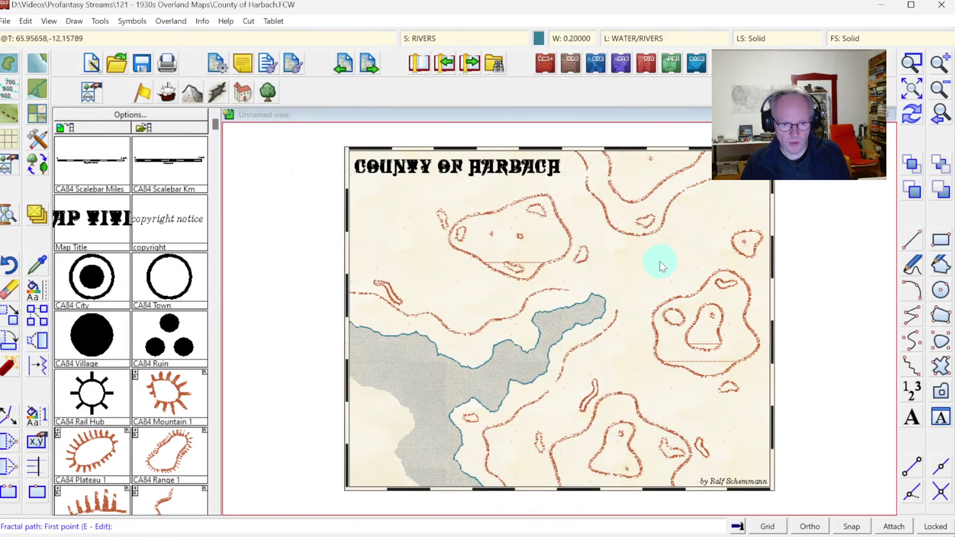
{"action": "key", "text": "e"}
{"action": "left_click", "coordinate": [602, 296]}
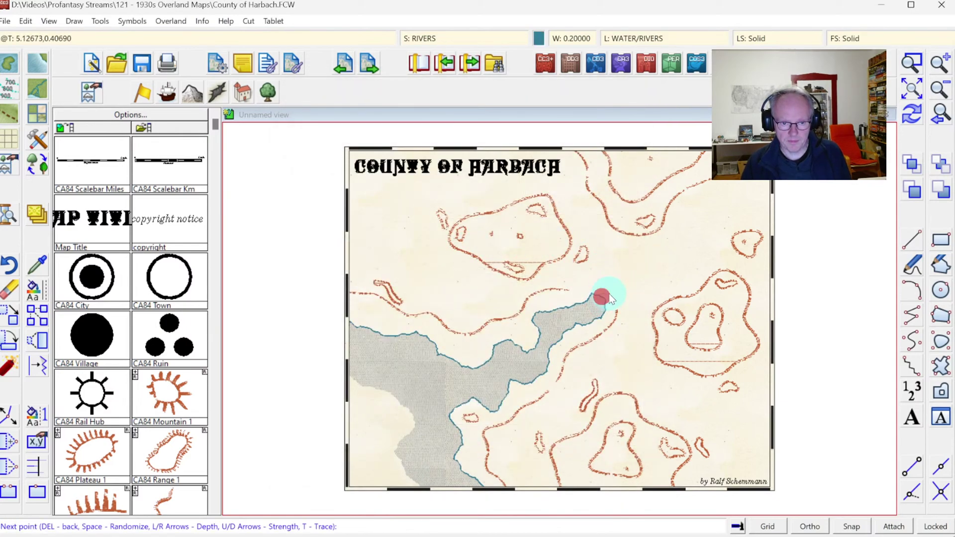
{"action": "left_click", "coordinate": [602, 285]}
{"action": "left_click", "coordinate": [622, 269]}
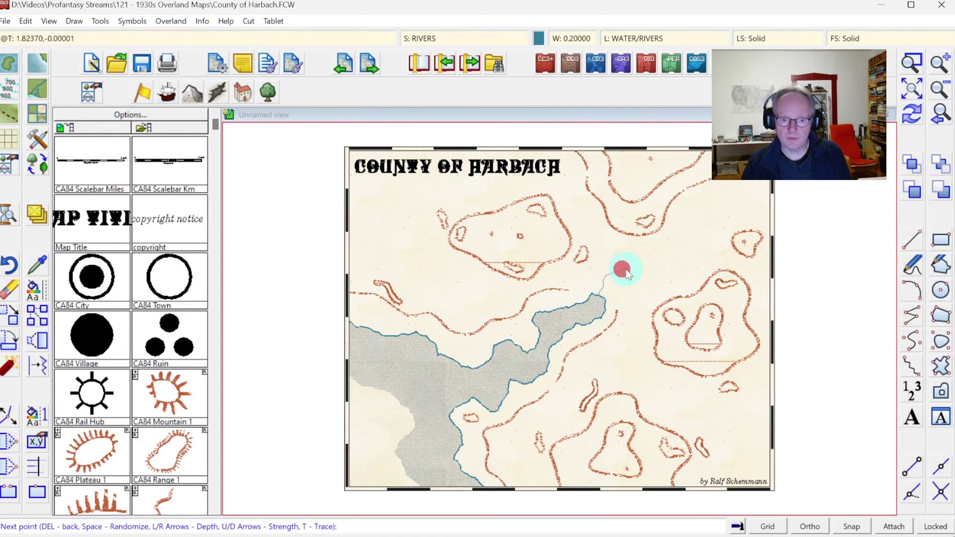
{"action": "left_click", "coordinate": [645, 280]}
{"action": "left_click", "coordinate": [665, 262]}
{"action": "left_click", "coordinate": [669, 252]}
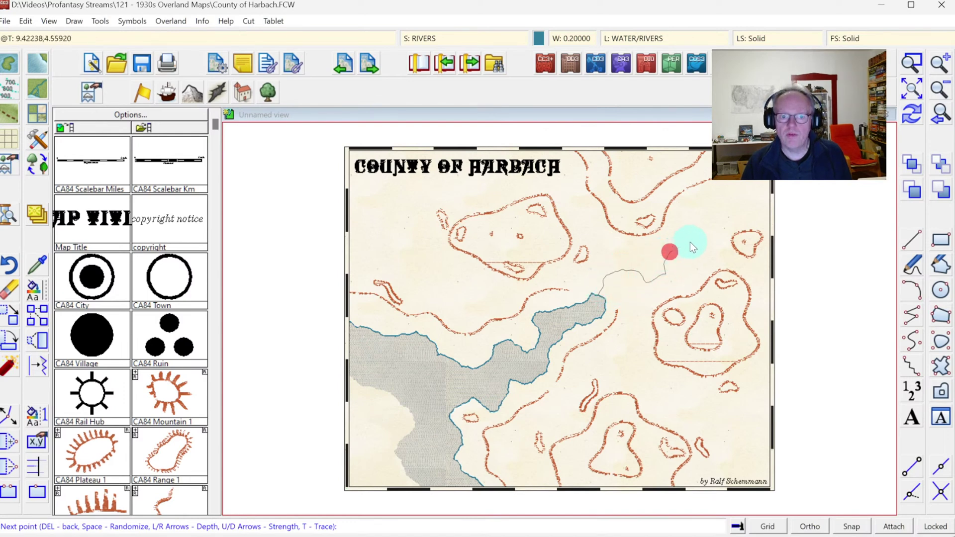
{"action": "left_click", "coordinate": [693, 227]}
{"action": "left_click", "coordinate": [693, 215]}
{"action": "left_click", "coordinate": [711, 209]}
{"action": "left_click", "coordinate": [721, 205]}
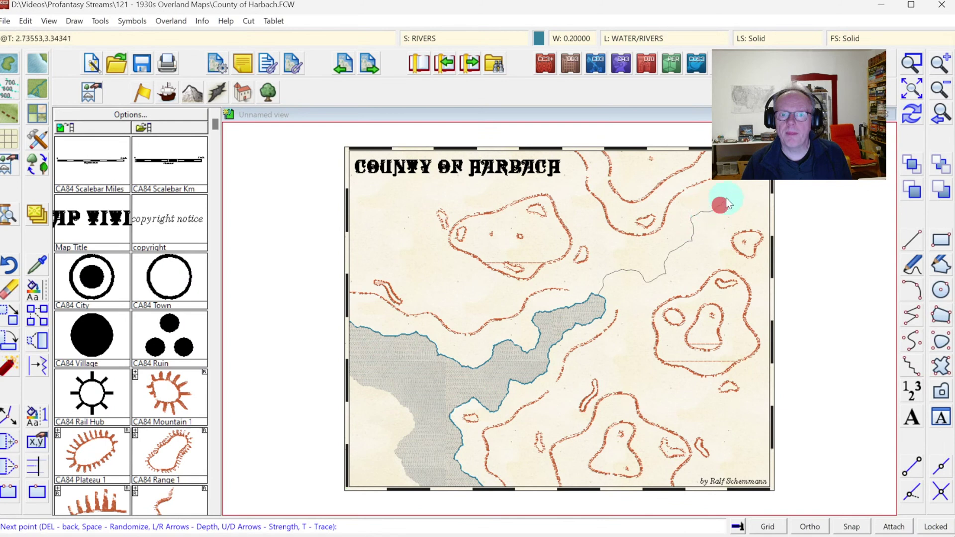
{"action": "left_click", "coordinate": [734, 185]}
{"action": "left_click", "coordinate": [746, 182]}
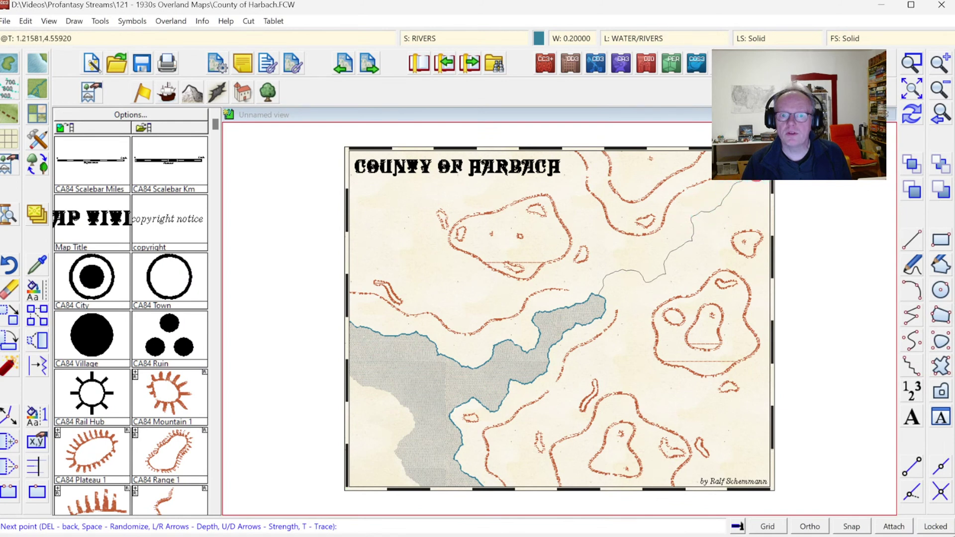
{"action": "key", "text": "Return"}
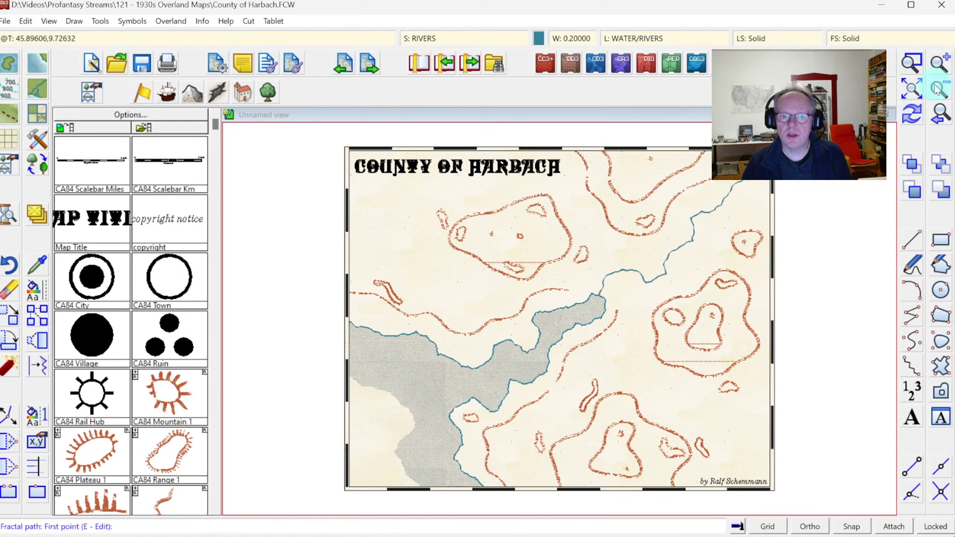
{"action": "left_click", "coordinate": [912, 63]}
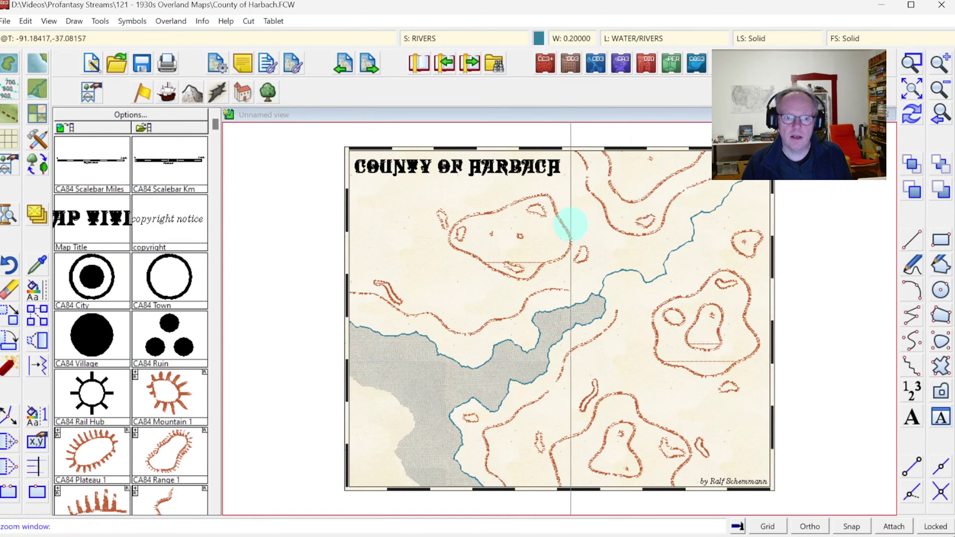
{"action": "left_click", "coordinate": [568, 226]}
{"action": "left_click", "coordinate": [697, 343]}
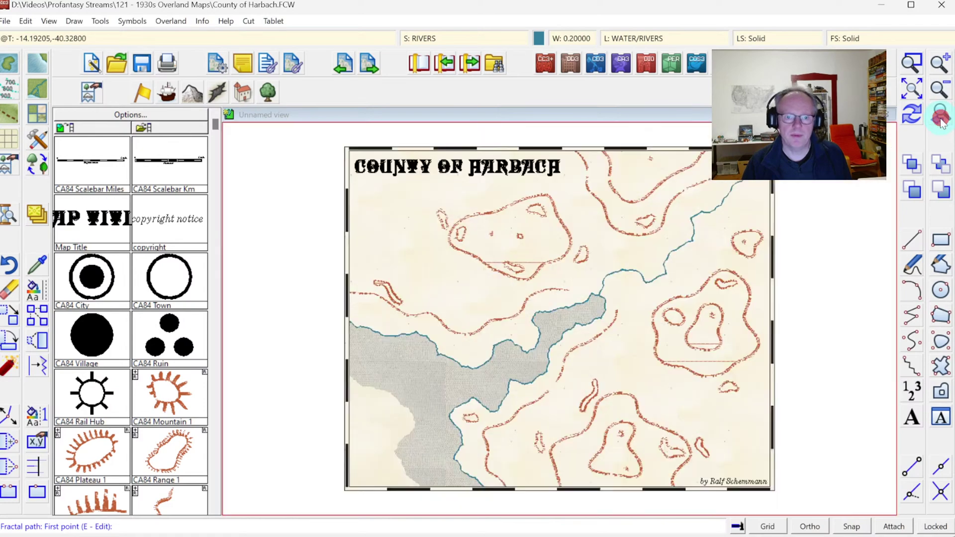
Step: Draw a River, Wide tributary from the map's northern edge, between the northwestern contour and northern ridge, down to the existing river
{"action": "left_click", "coordinate": [940, 115]}
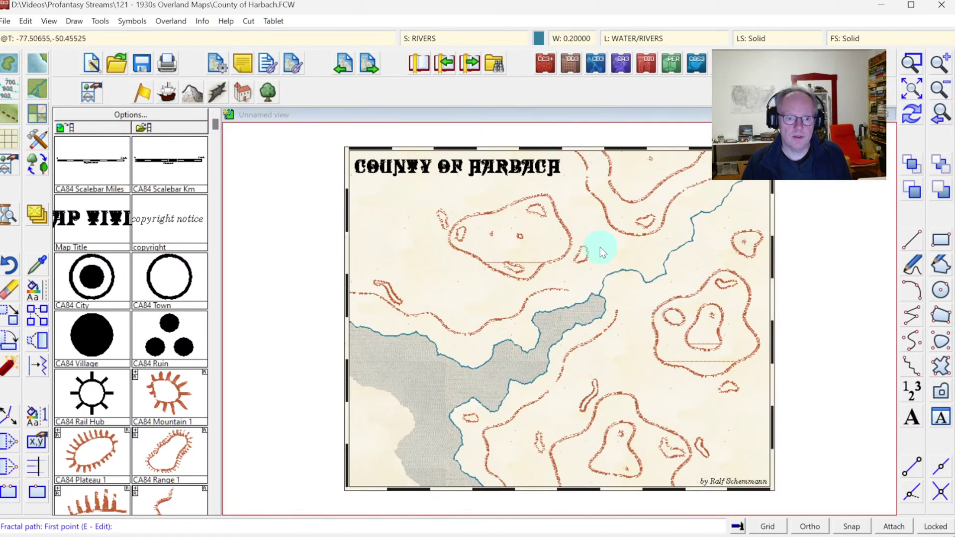
{"action": "left_click", "coordinate": [537, 140]}
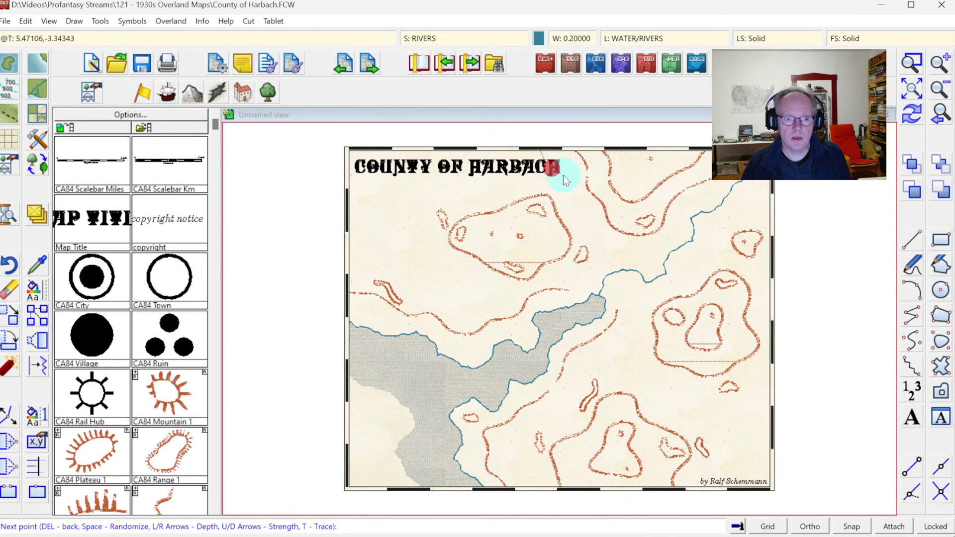
{"action": "left_click", "coordinate": [567, 192]}
{"action": "left_click", "coordinate": [595, 231]}
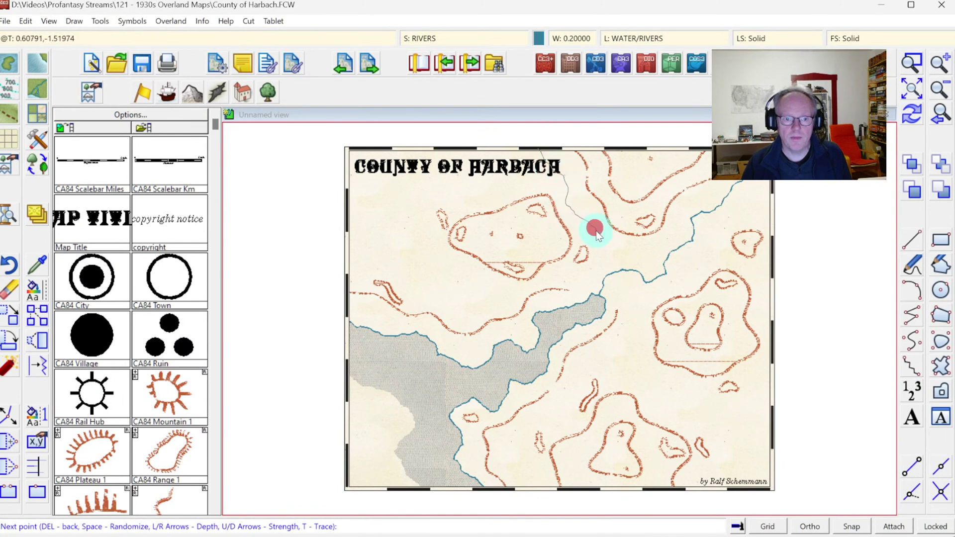
{"action": "left_click", "coordinate": [610, 268]}
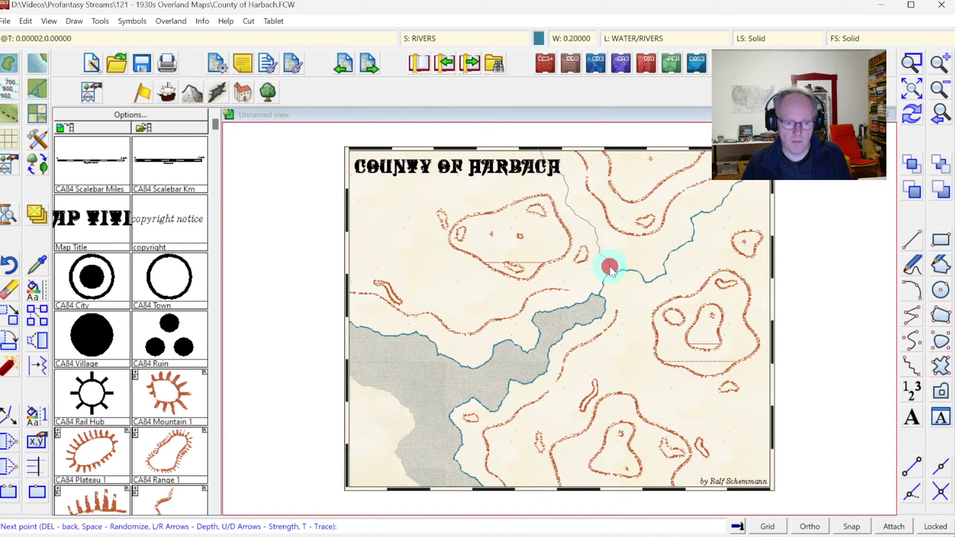
{"action": "right_click", "coordinate": [610, 266]}
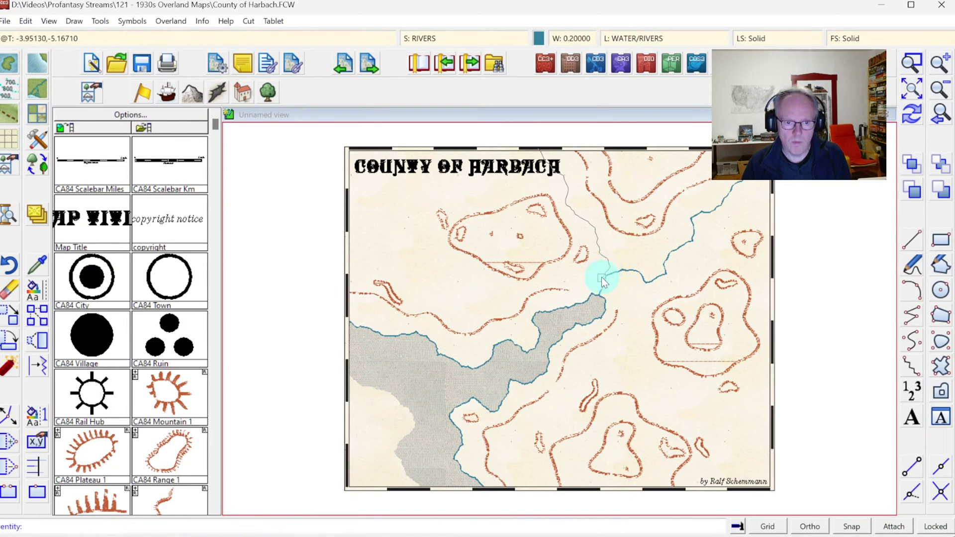
{"action": "left_click", "coordinate": [607, 277]}
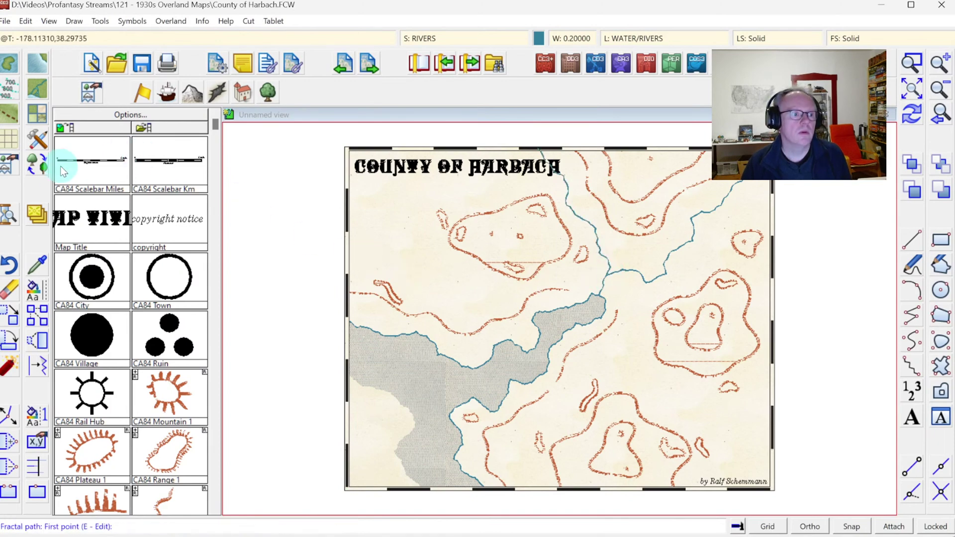
Step: Draw a River, Default path from the northwestern side of the southern contour to the inlet's southern shore
{"action": "left_click", "coordinate": [38, 88]}
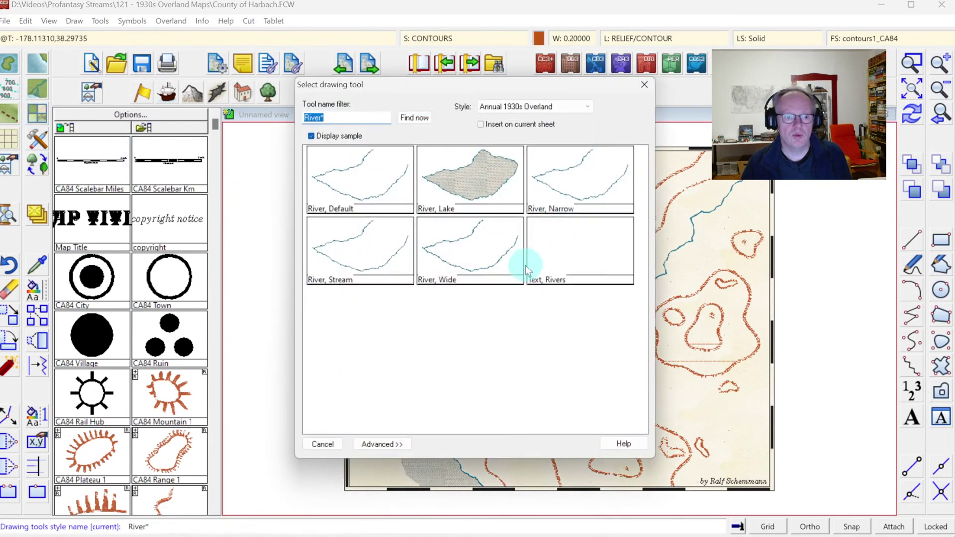
{"action": "double_click", "coordinate": [358, 175]}
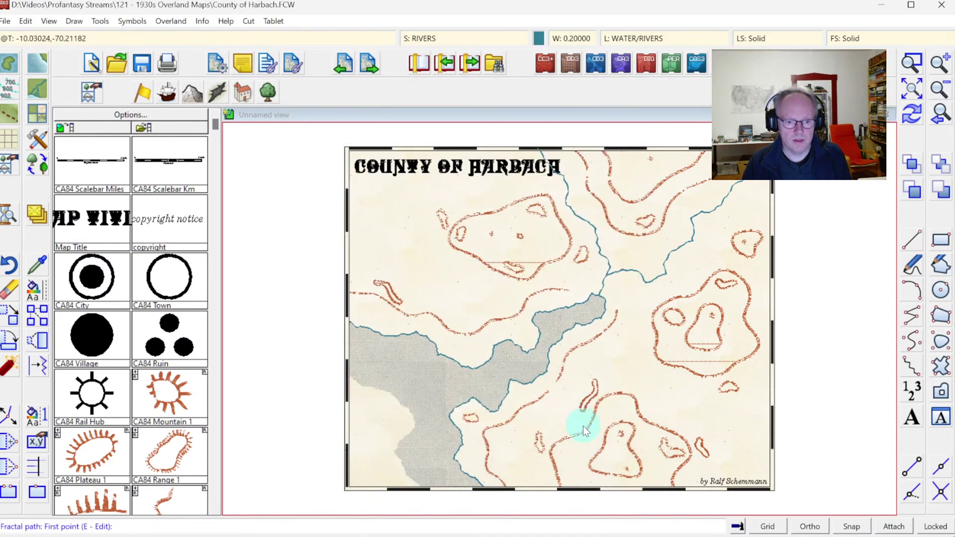
{"action": "left_click", "coordinate": [583, 423]}
{"action": "left_click_drag", "start_coordinate": [571, 420], "coordinate": [542, 378]}
{"action": "right_click", "coordinate": [542, 378]}
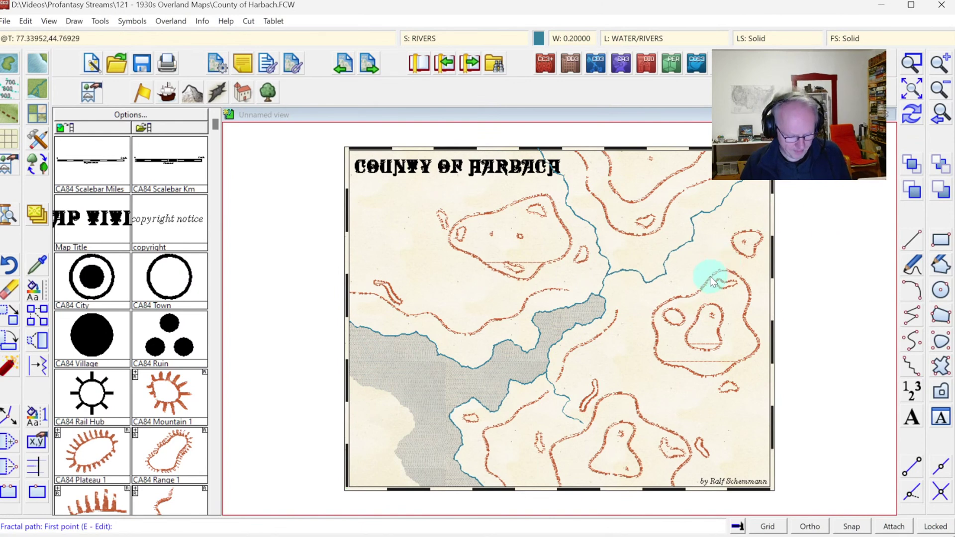
Step: Draw a River, Default branch from the northeastern river, between the two eastern contours, to the map's eastern edge
{"action": "key", "text": "e"}
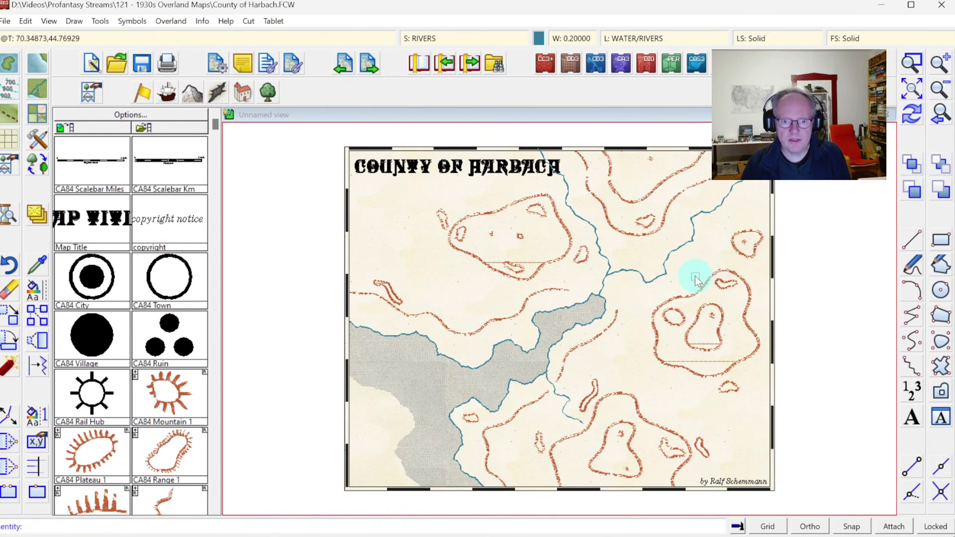
{"action": "left_click", "coordinate": [692, 242]}
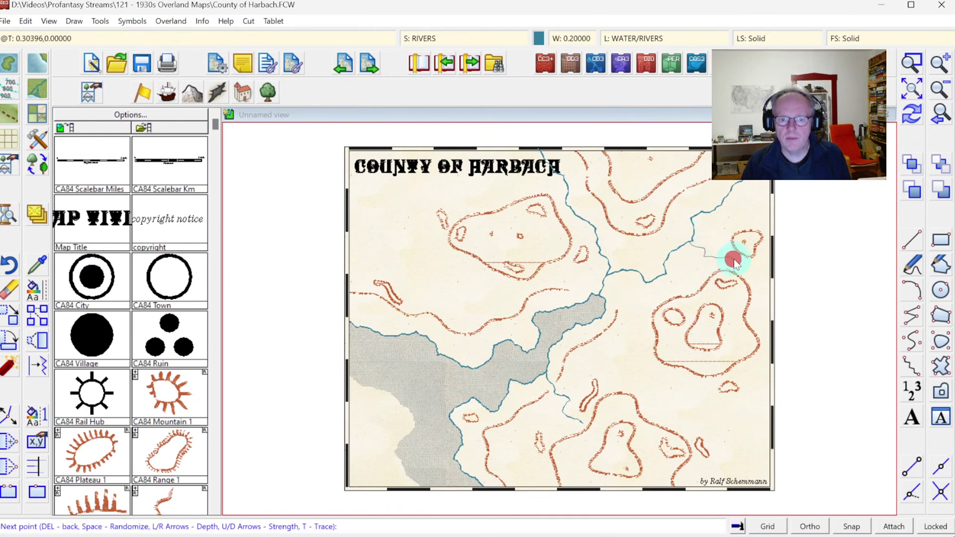
{"action": "left_click", "coordinate": [772, 259]}
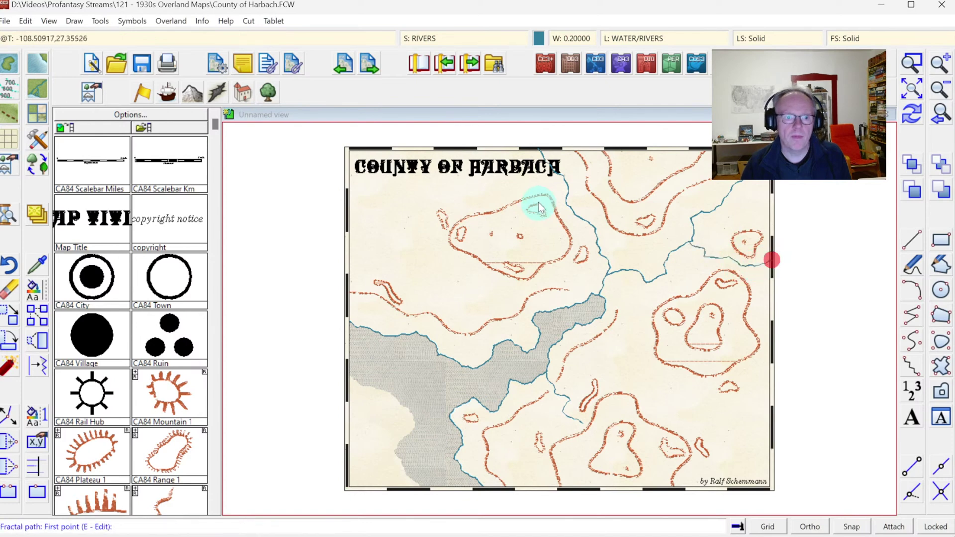
{"action": "key", "text": "e"}
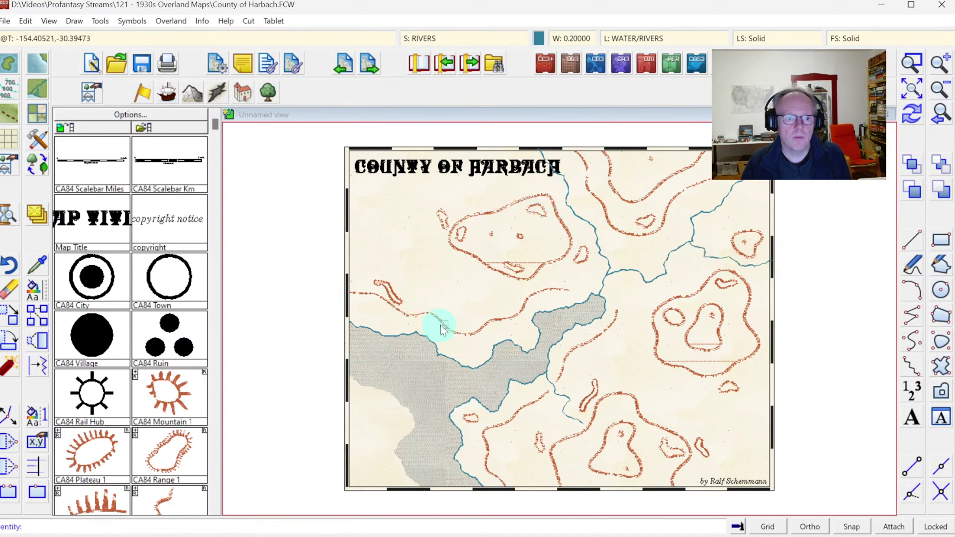
{"action": "left_click", "coordinate": [416, 324]}
{"action": "left_click", "coordinate": [419, 313]}
{"action": "left_click", "coordinate": [417, 297]}
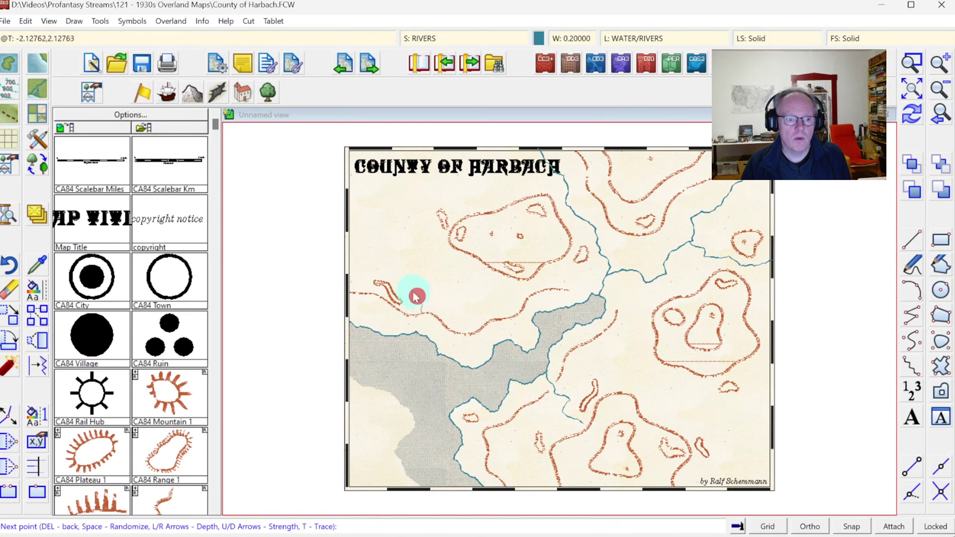
{"action": "right_click", "coordinate": [451, 288]}
Step: Draw a River, Default path from the western bay's northern shore, across the contour line, to the map's northwestern edge, and redraw the map
{"action": "right_click", "coordinate": [438, 283]}
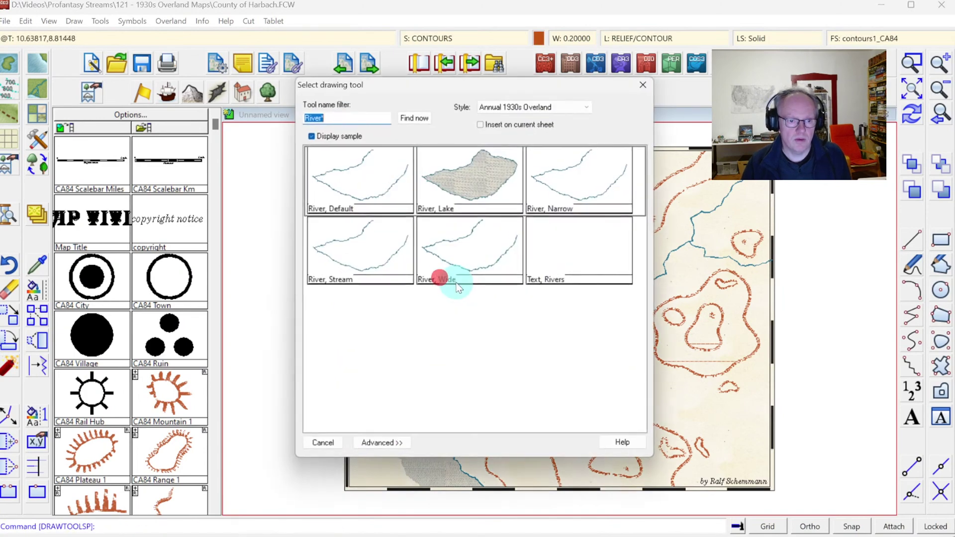
{"action": "double_click", "coordinate": [401, 181]}
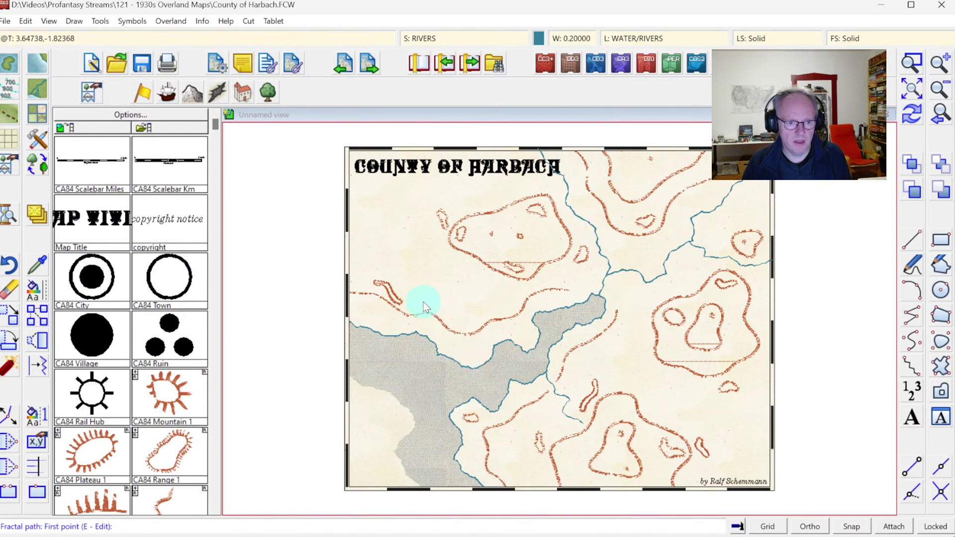
{"action": "left_click", "coordinate": [424, 334]}
{"action": "mouse_move", "coordinate": [427, 334]}
{"action": "left_mouse_down"}
{"action": "mouse_move", "coordinate": [427, 289]}
{"action": "mouse_move", "coordinate": [408, 252]}
{"action": "mouse_move", "coordinate": [411, 223]}
{"action": "mouse_move", "coordinate": [386, 220]}
{"action": "mouse_move", "coordinate": [344, 189]}
{"action": "left_mouse_up"}
{"action": "right_click", "coordinate": [344, 189]}
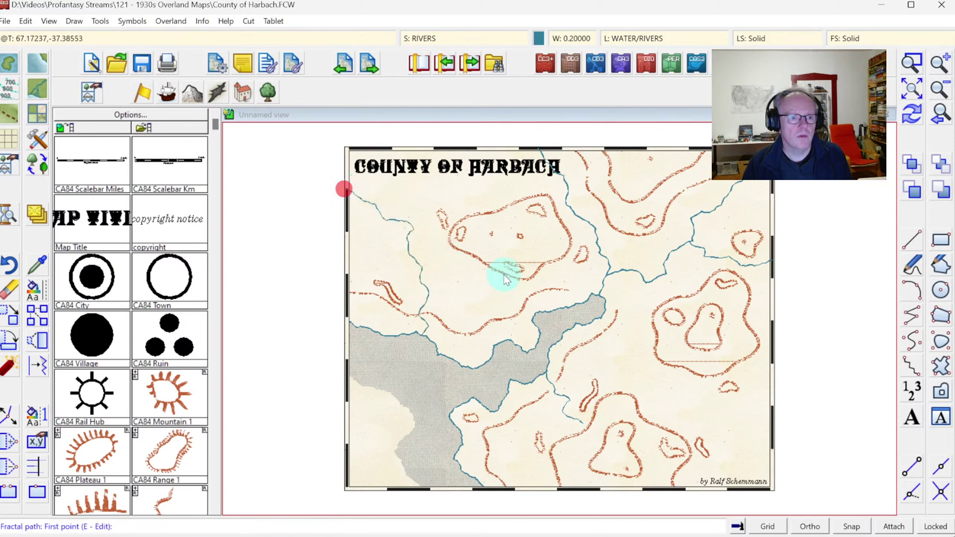
{"action": "left_click", "coordinate": [913, 114]}
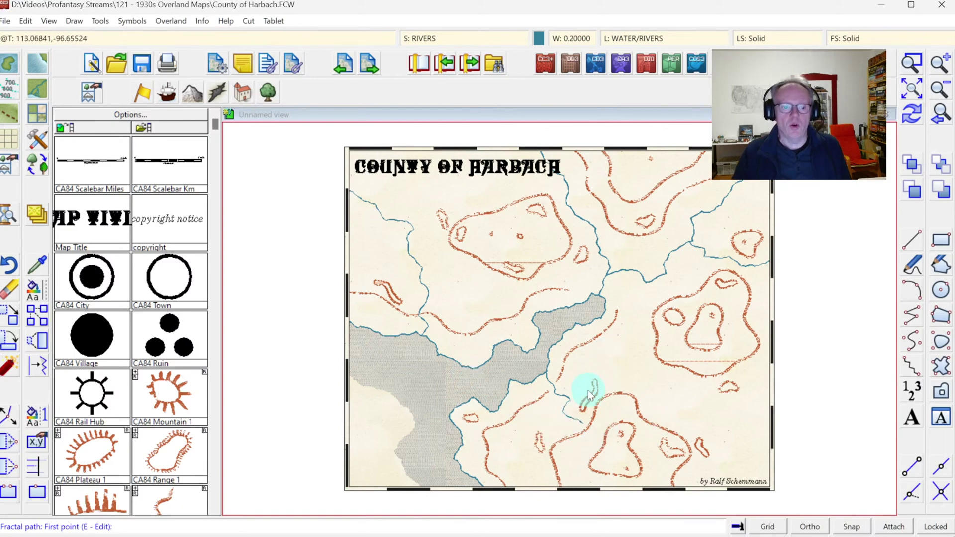
Step: Activate the sheet effects for the drawing
{"action": "left_click", "coordinate": [422, 40]}
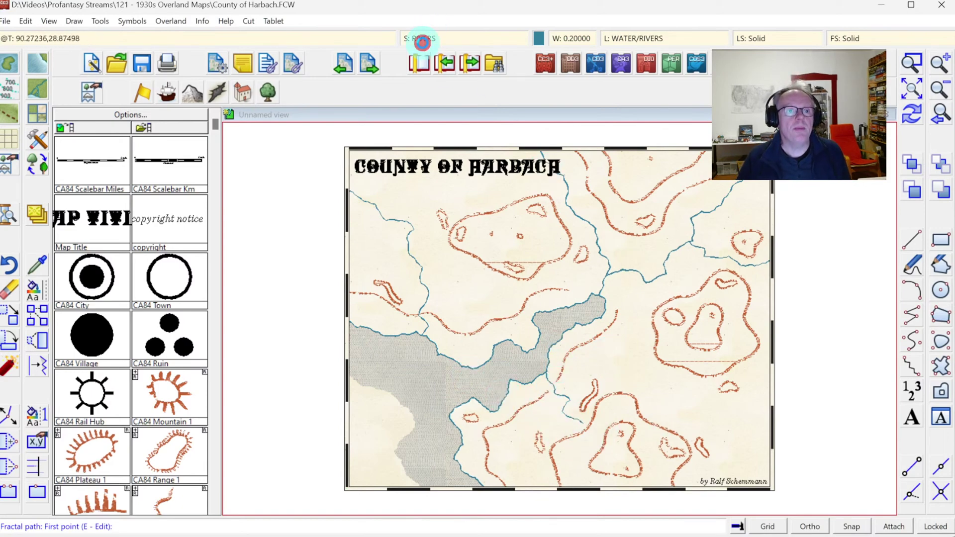
{"action": "left_click", "coordinate": [536, 130]}
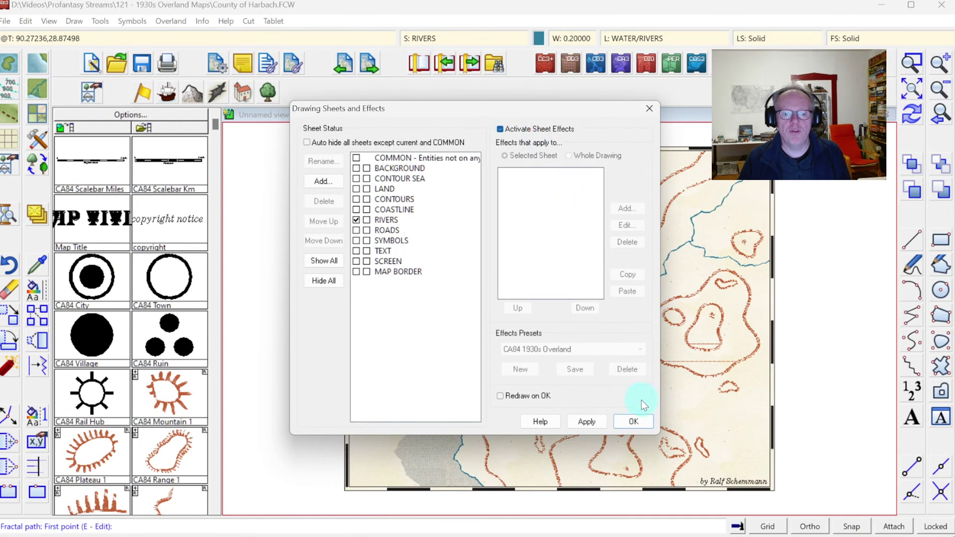
{"action": "left_click", "coordinate": [633, 421]}
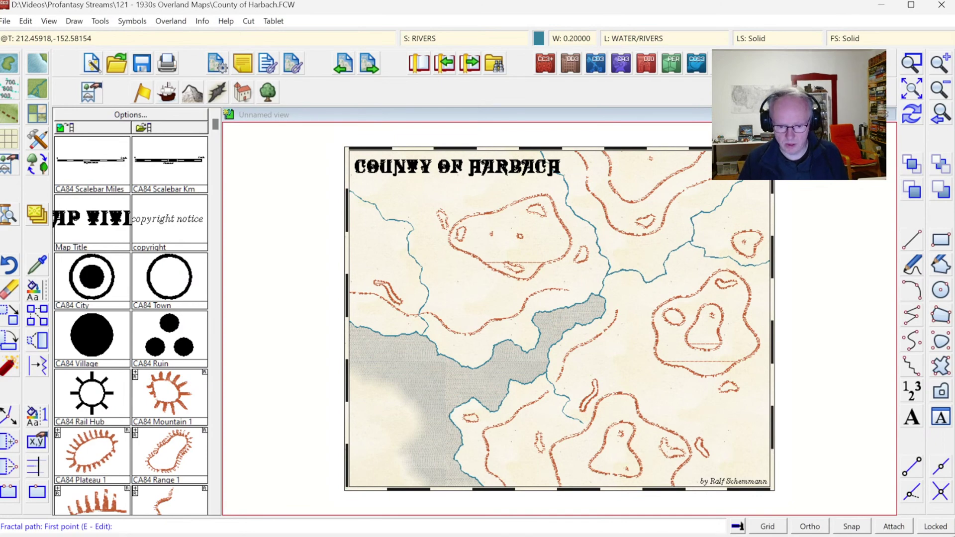
Step: Switch to File Explorer and open Example.jpg from the 121 - 1930s Overland Maps folder inside Profantasy Streams
{"action": "key", "text": "alt+Tab"}
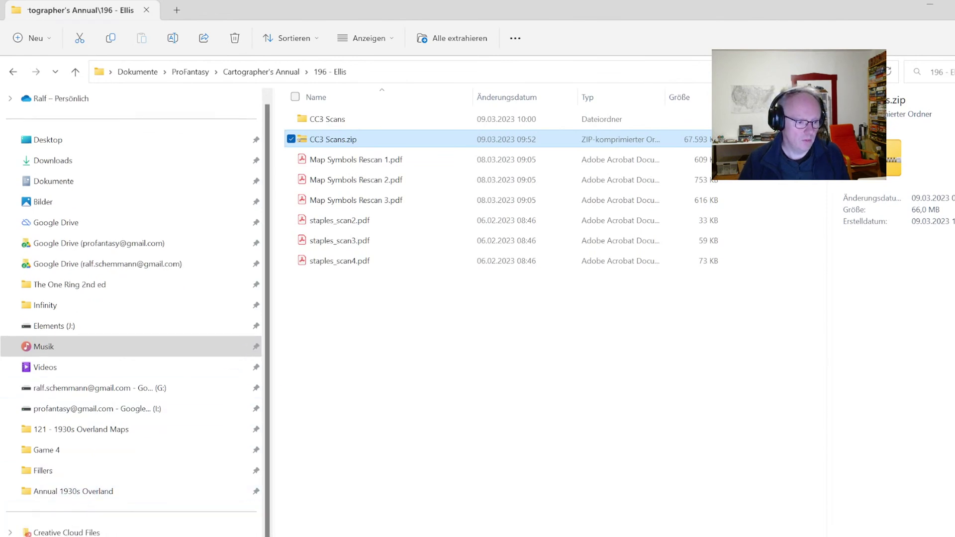
{"action": "scroll", "coordinate": [74, 338], "scroll_direction": "up", "scroll_amount": 1}
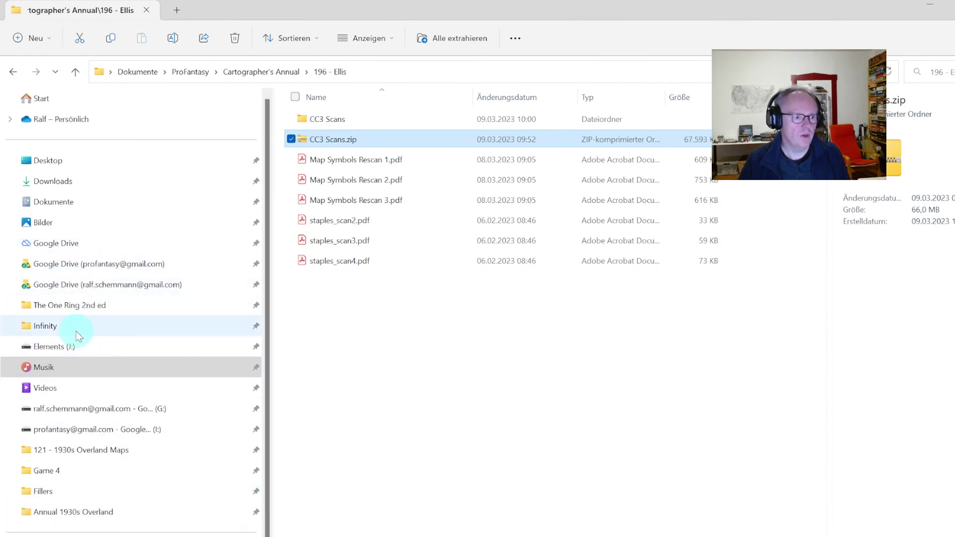
{"action": "left_click", "coordinate": [54, 388]}
{"action": "double_click", "coordinate": [553, 142]}
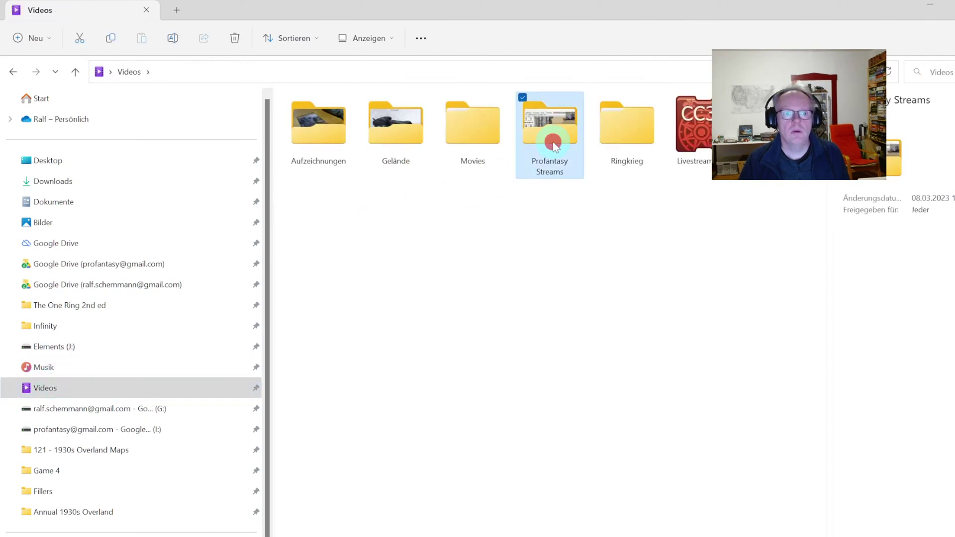
{"action": "scroll", "coordinate": [494, 349], "scroll_direction": "down", "scroll_amount": 15}
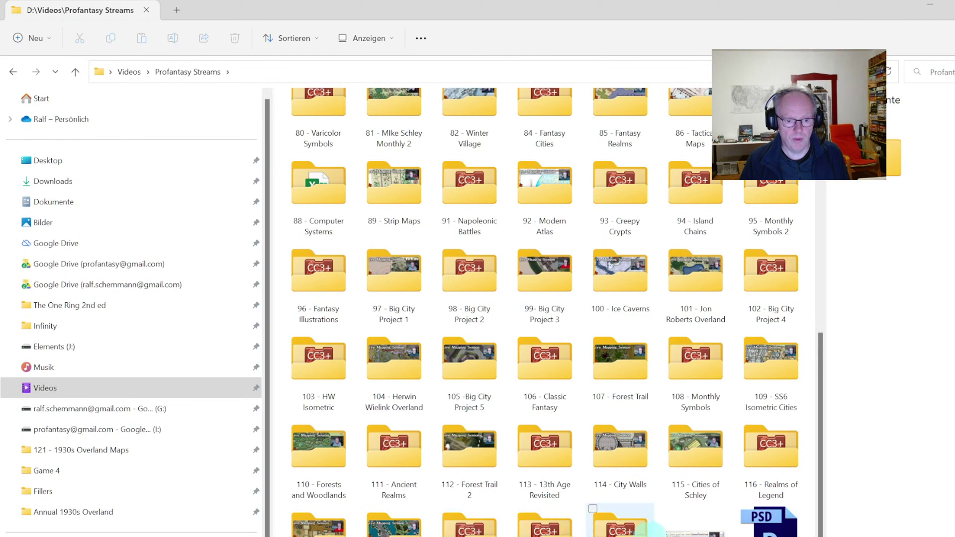
{"action": "double_click", "coordinate": [621, 525]}
{"action": "double_click", "coordinate": [403, 141]}
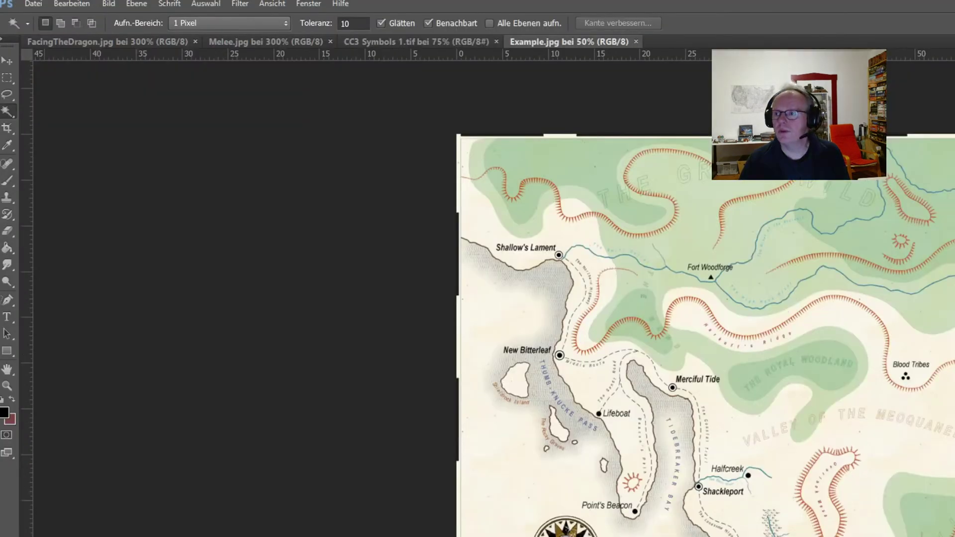
Step: Enlarge the Photoshop window, examine the example map's rivers, forests, contours and coast, and return to the County of Harbach map
{"action": "left_click", "coordinate": [932, 5]}
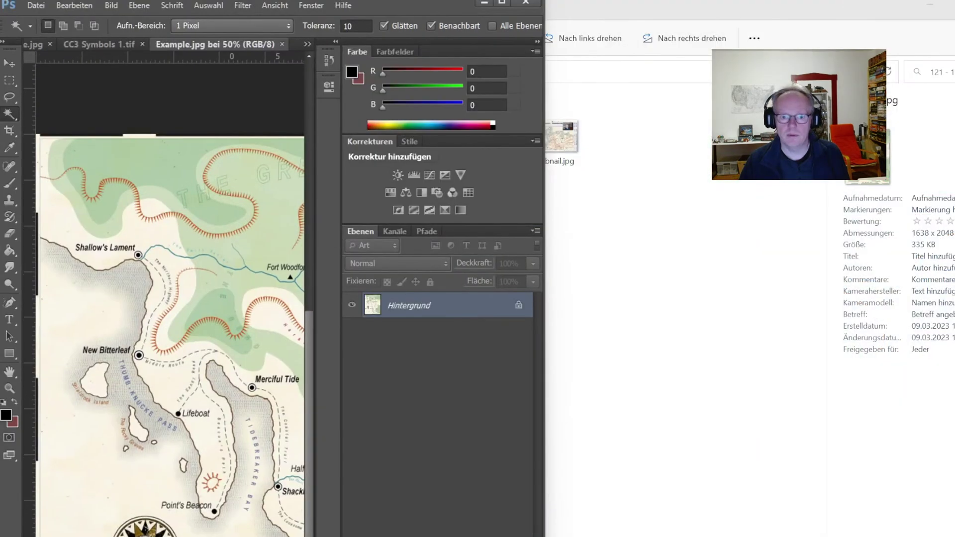
{"action": "left_click", "coordinate": [933, 6]}
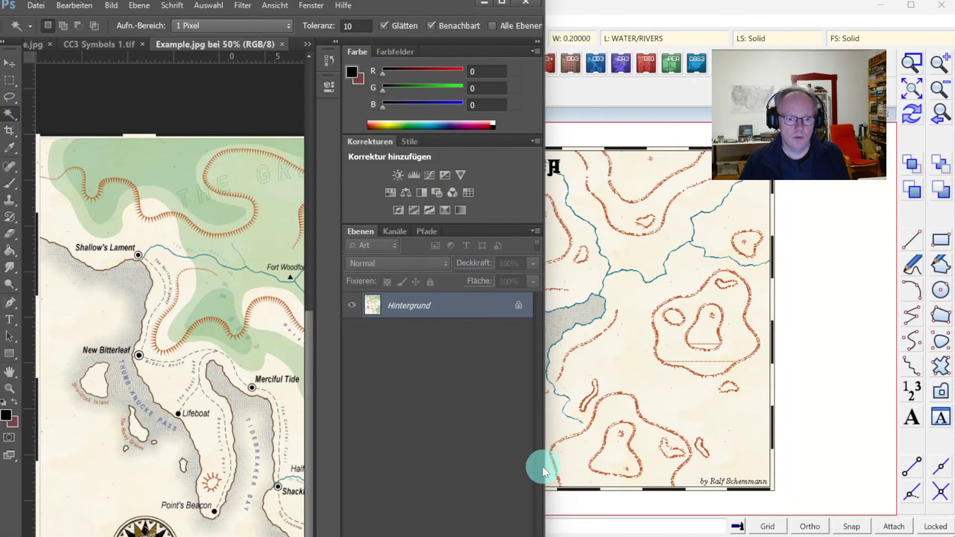
{"action": "left_click_drag", "start_coordinate": [547, 466], "coordinate": [945, 452]}
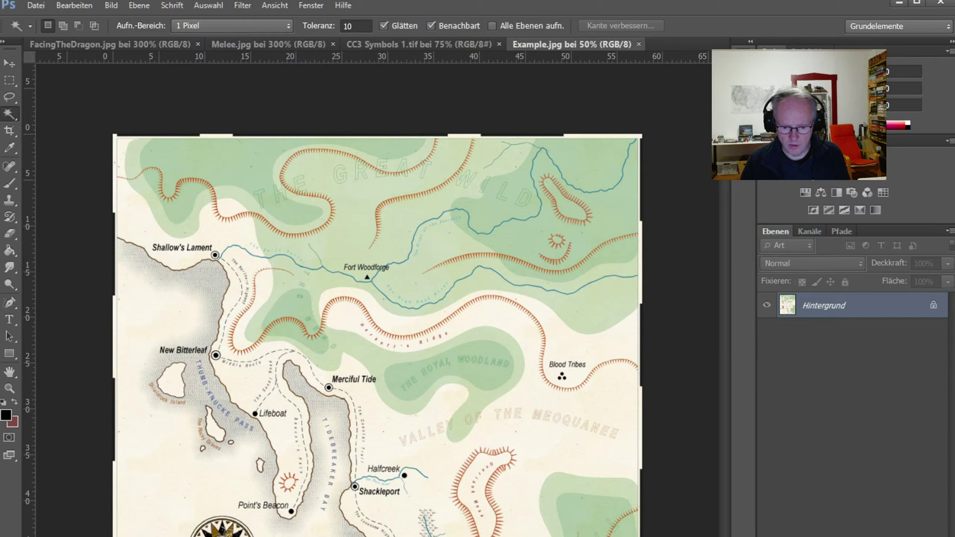
{"action": "scroll", "coordinate": [807, 517], "scroll_direction": "down", "scroll_amount": 3}
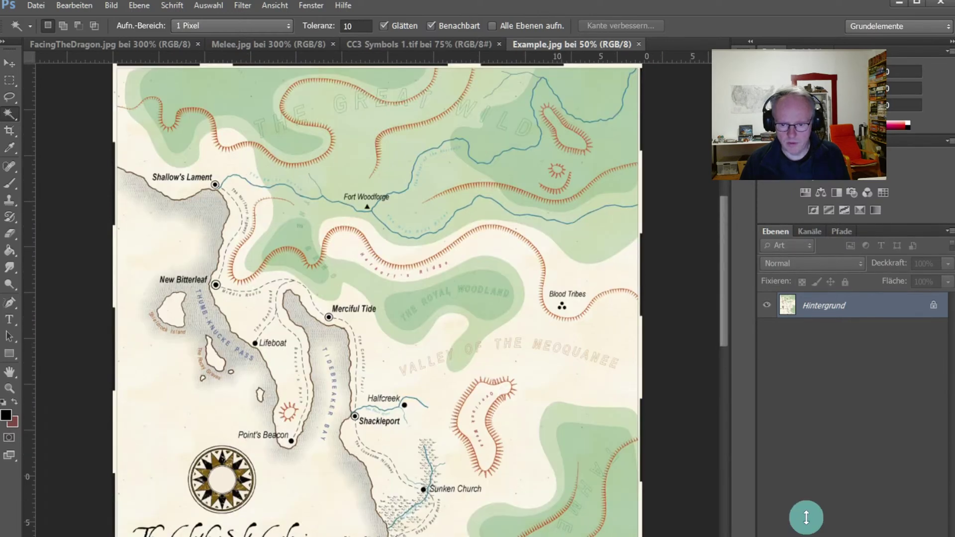
{"action": "mouse_move", "coordinate": [807, 517]}
{"action": "left_mouse_down"}
{"action": "mouse_move", "coordinate": [799, 514]}
{"action": "mouse_move", "coordinate": [802, 533]}
{"action": "mouse_move", "coordinate": [791, 525]}
{"action": "left_mouse_up"}
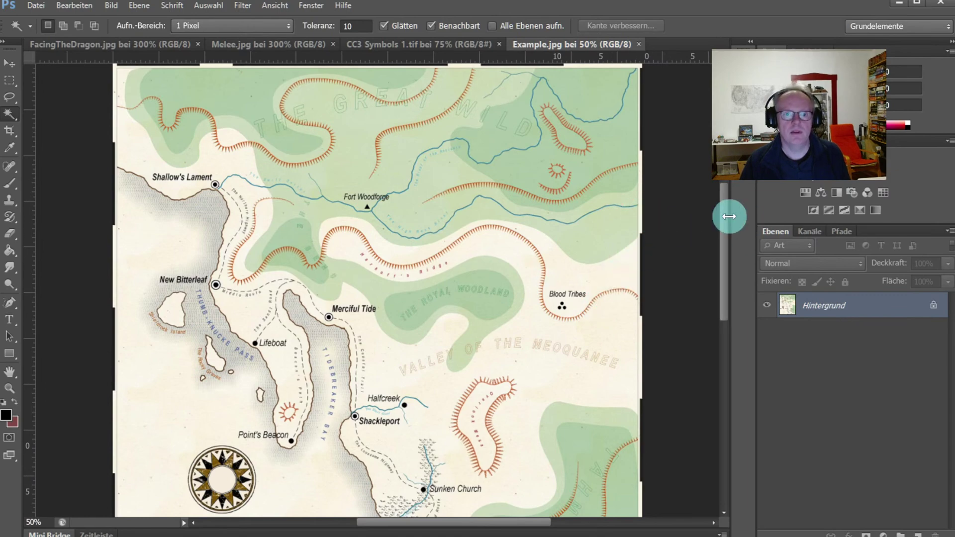
{"action": "left_click_drag", "start_coordinate": [730, 217], "coordinate": [738, 264]}
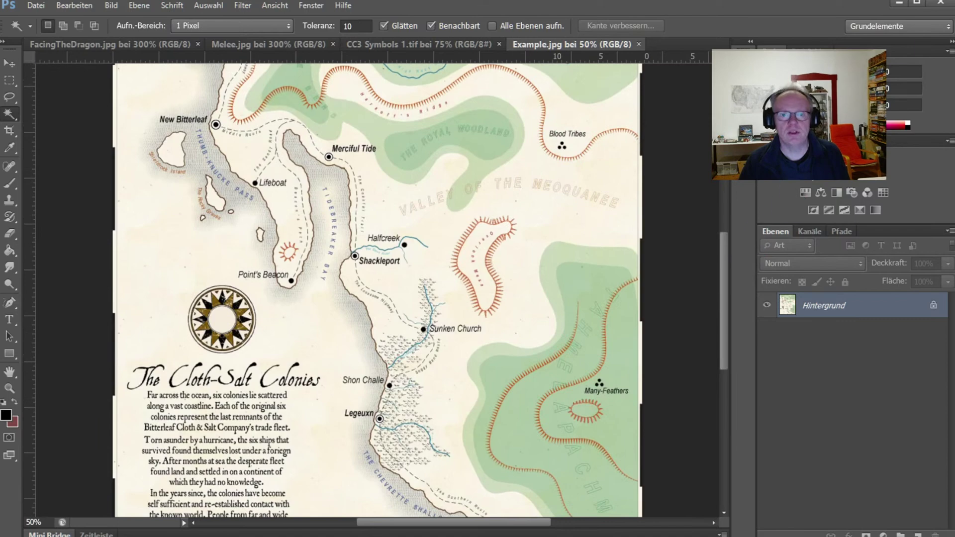
{"action": "left_click", "coordinate": [905, 4]}
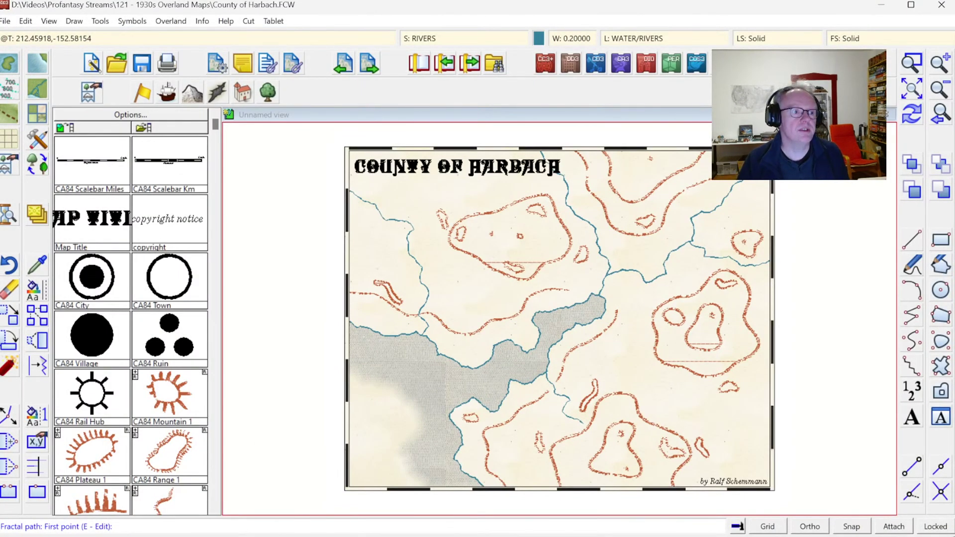
Step: Look through the Annual 1930s Overland drawing tools for a terrain or forest tool
{"action": "left_click", "coordinate": [43, 118]}
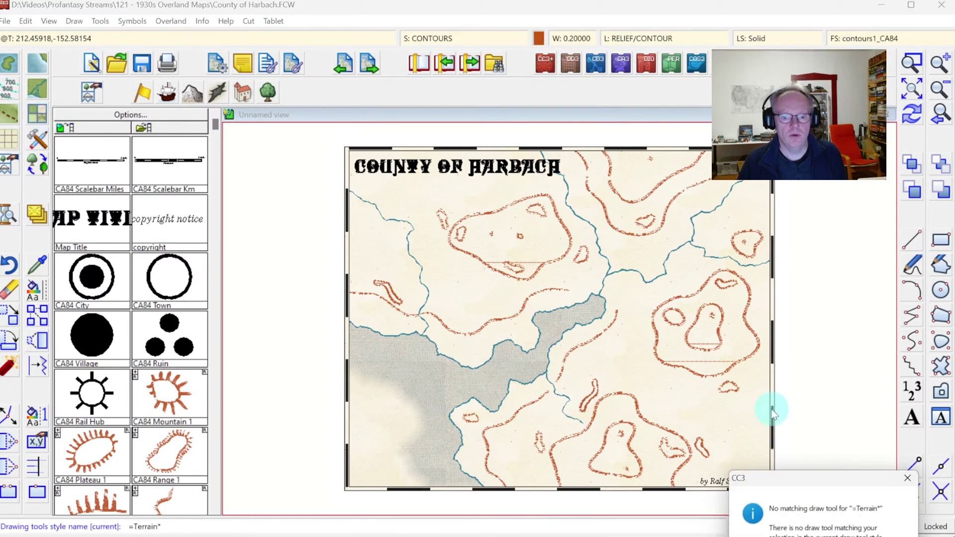
{"action": "left_click", "coordinate": [41, 137]}
{"action": "mouse_move", "coordinate": [643, 179]}
{"action": "left_mouse_down"}
{"action": "mouse_move", "coordinate": [621, 361]}
{"action": "mouse_move", "coordinate": [631, 170]}
{"action": "left_mouse_up"}
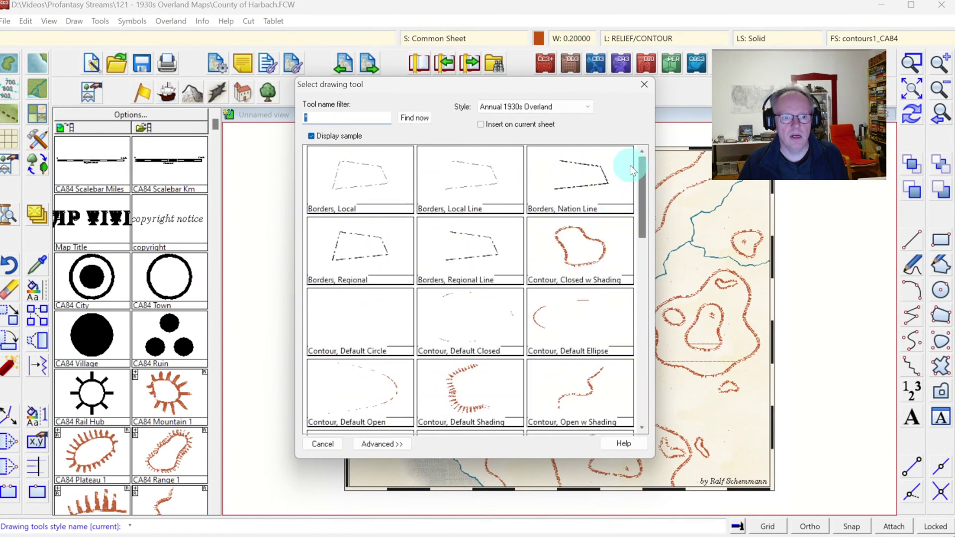
{"action": "left_click", "coordinate": [644, 84]}
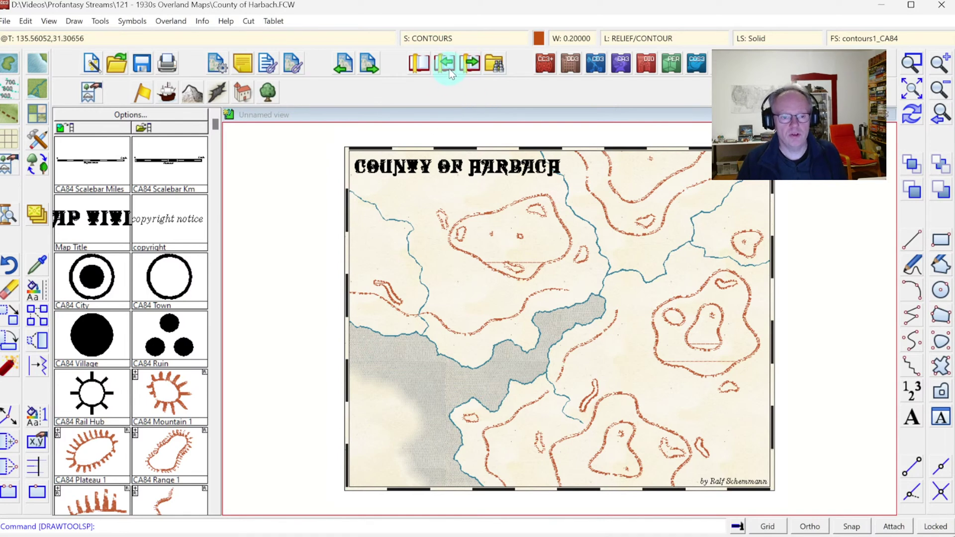
Step: Add a new sheet named FOREST to the drawing
{"action": "left_click", "coordinate": [429, 38]}
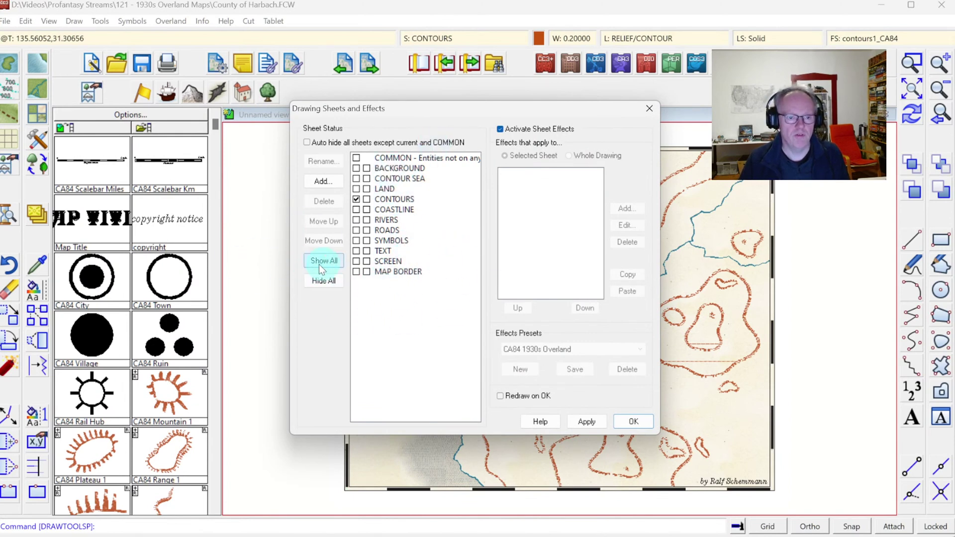
{"action": "left_click", "coordinate": [321, 184]}
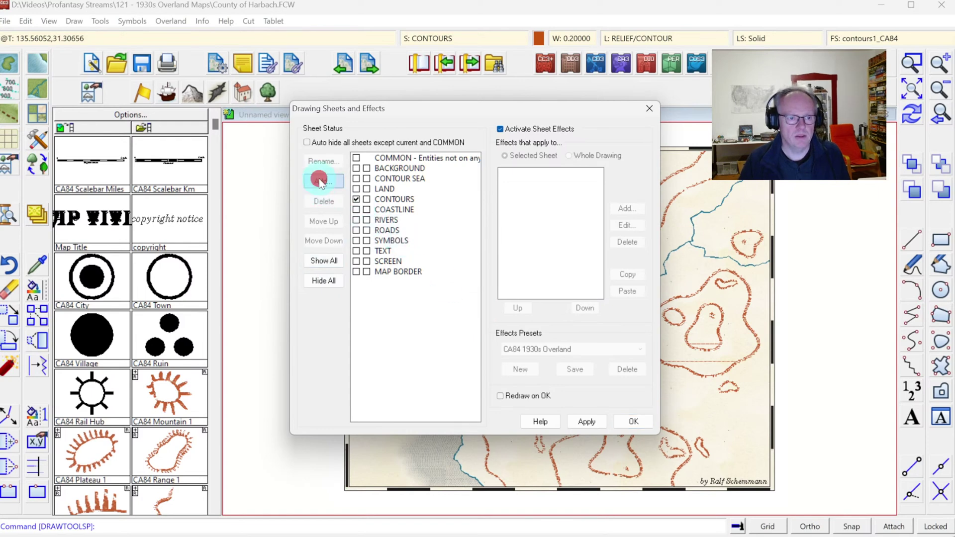
{"action": "type", "text": "FOREST"}
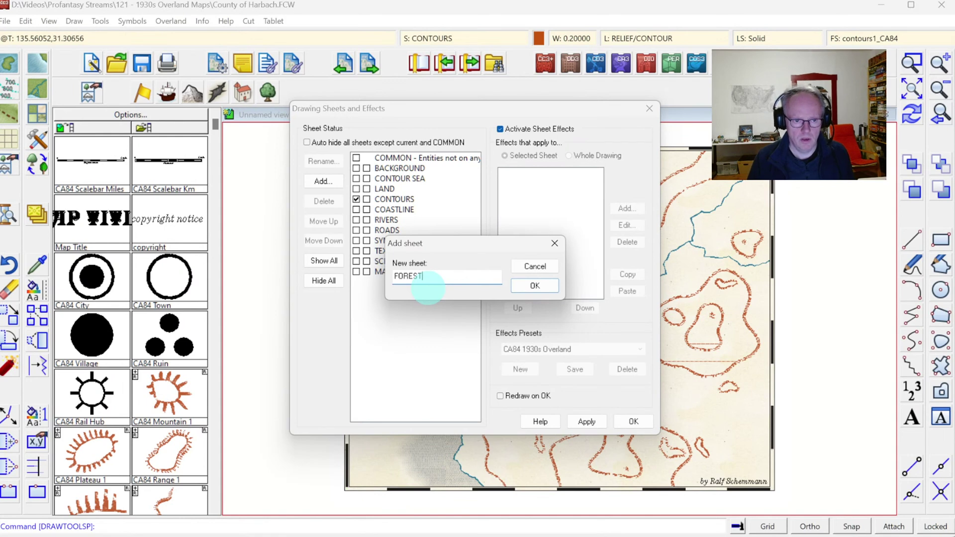
{"action": "left_click", "coordinate": [536, 283]}
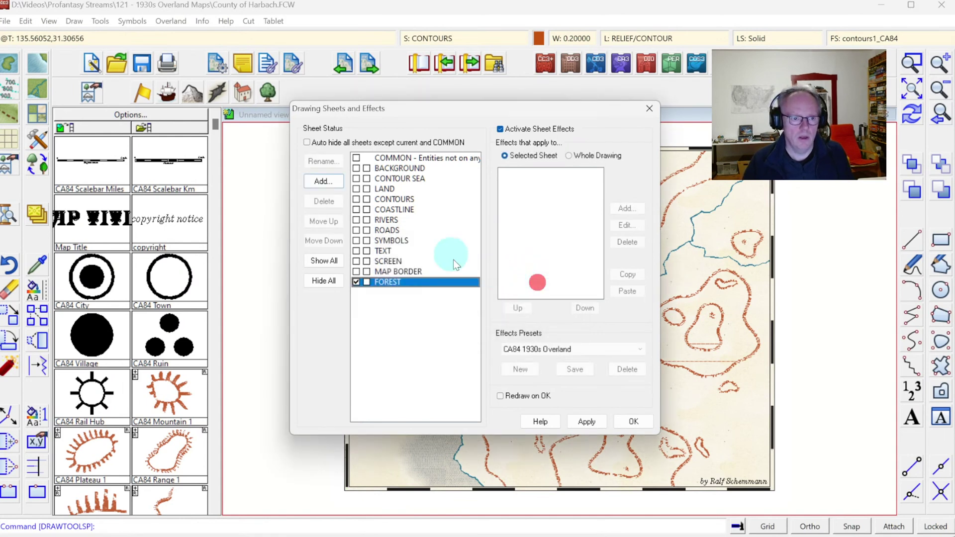
Step: Reorder the FOREST sheet so it sits between LAND and CONTOURS, and apply the sheet changes
{"action": "left_click", "coordinate": [331, 222]}
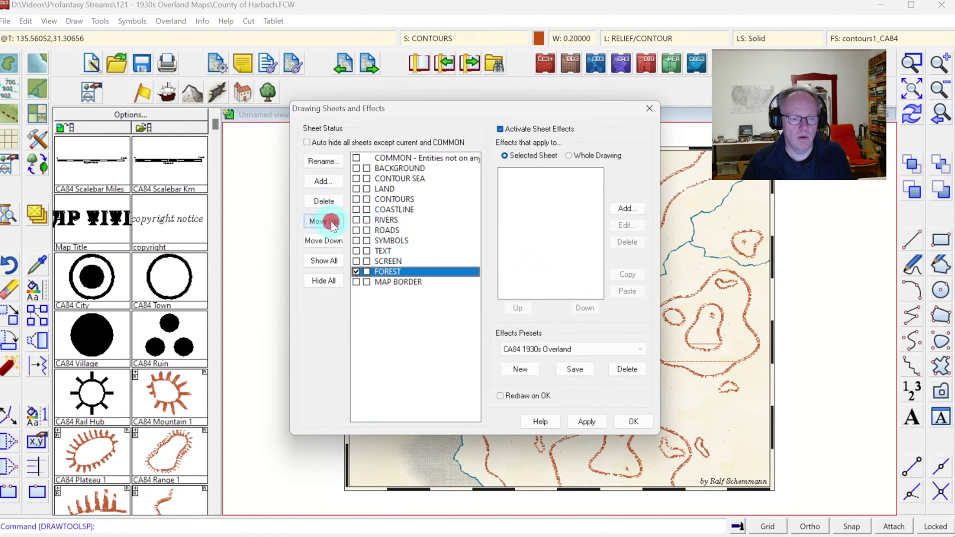
{"action": "left_click", "coordinate": [330, 222]}
{"action": "left_click", "coordinate": [330, 222]}
{"action": "left_click", "coordinate": [331, 222]}
{"action": "left_click", "coordinate": [331, 222]}
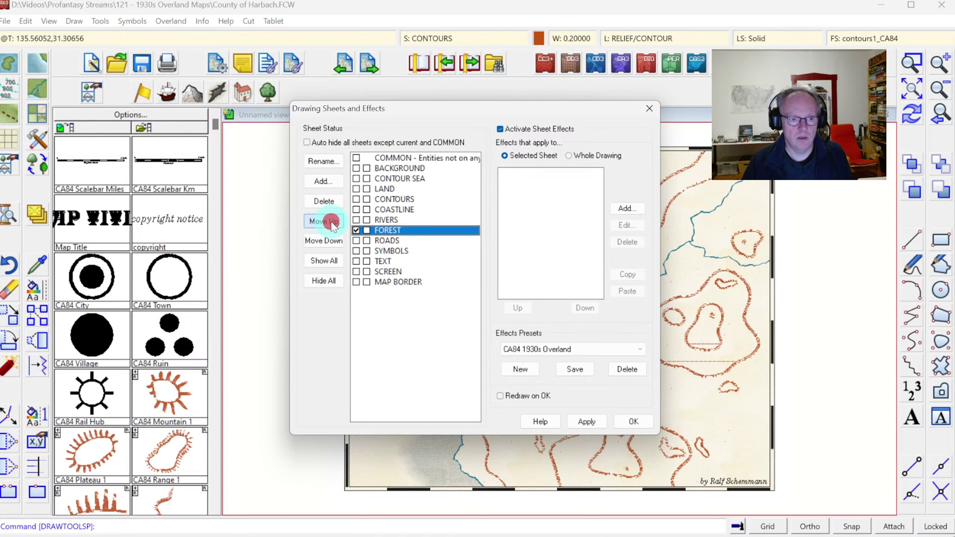
{"action": "left_click", "coordinate": [330, 222]}
{"action": "left_click", "coordinate": [330, 222]}
{"action": "left_click", "coordinate": [330, 222]}
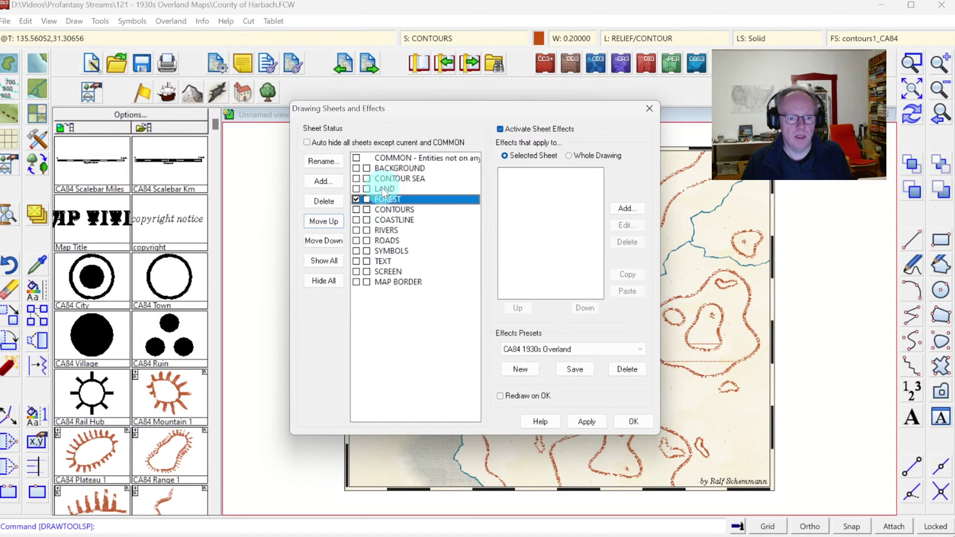
{"action": "left_click", "coordinate": [633, 422]}
Step: Make VEGETATION the current layer in place of the relief and contour layer
{"action": "left_click", "coordinate": [646, 38]}
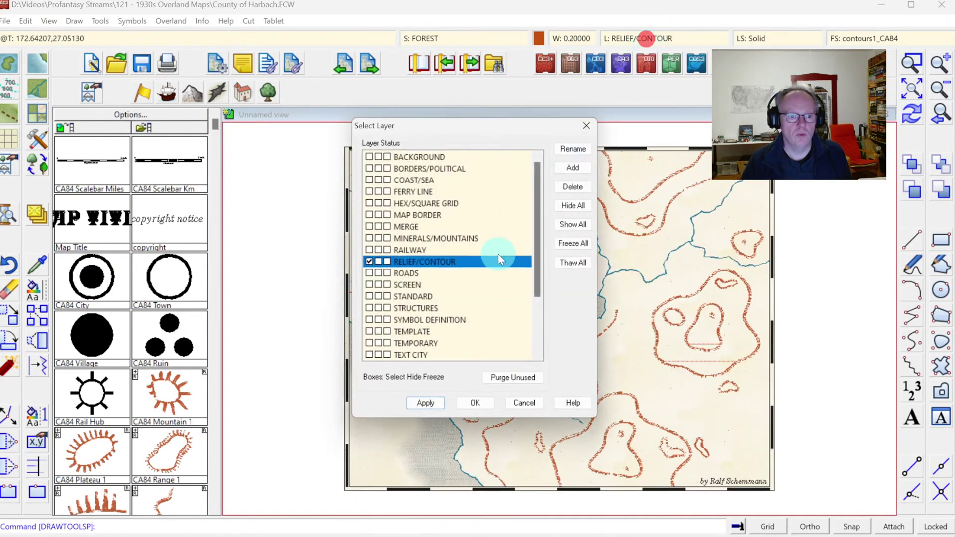
{"action": "left_click", "coordinate": [537, 313]}
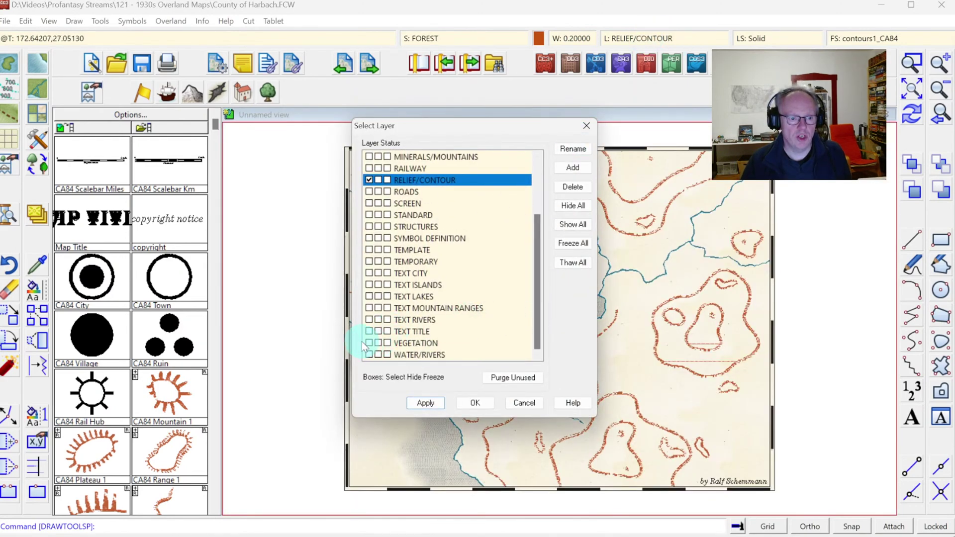
{"action": "left_click", "coordinate": [364, 342]}
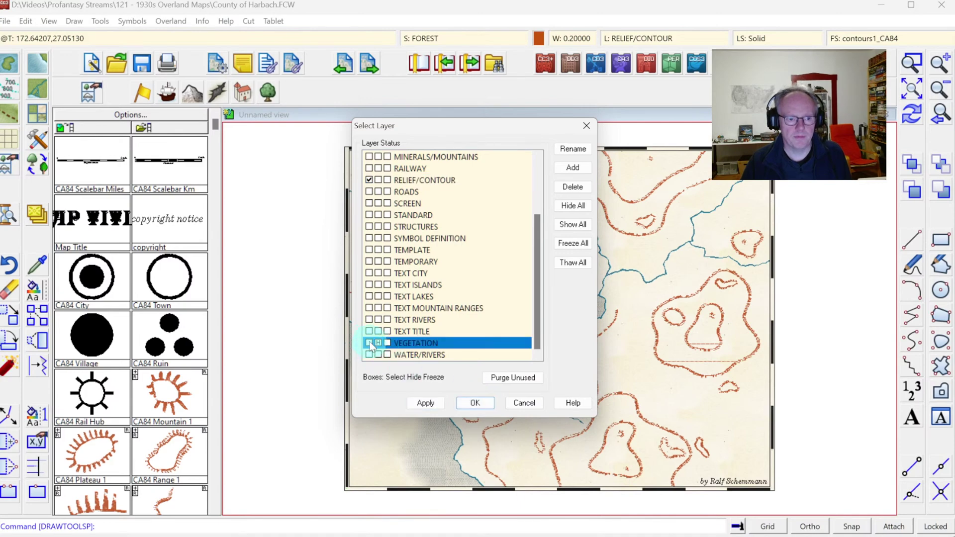
{"action": "left_click", "coordinate": [369, 343]}
{"action": "left_click", "coordinate": [477, 402]}
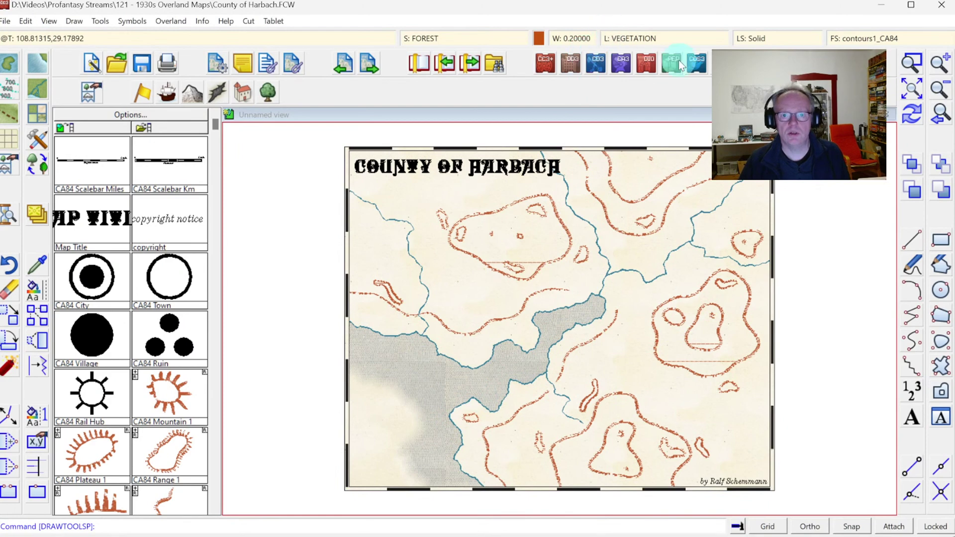
Step: Set the fill style to Solid and the line width for new entities to 0
{"action": "left_click", "coordinate": [839, 38]}
{"action": "left_click", "coordinate": [362, 146]}
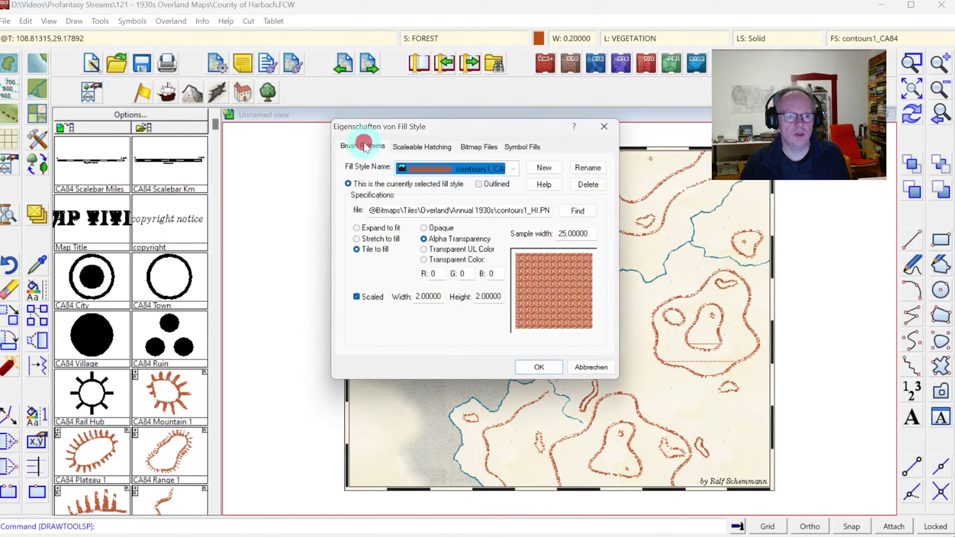
{"action": "left_click", "coordinate": [401, 221]}
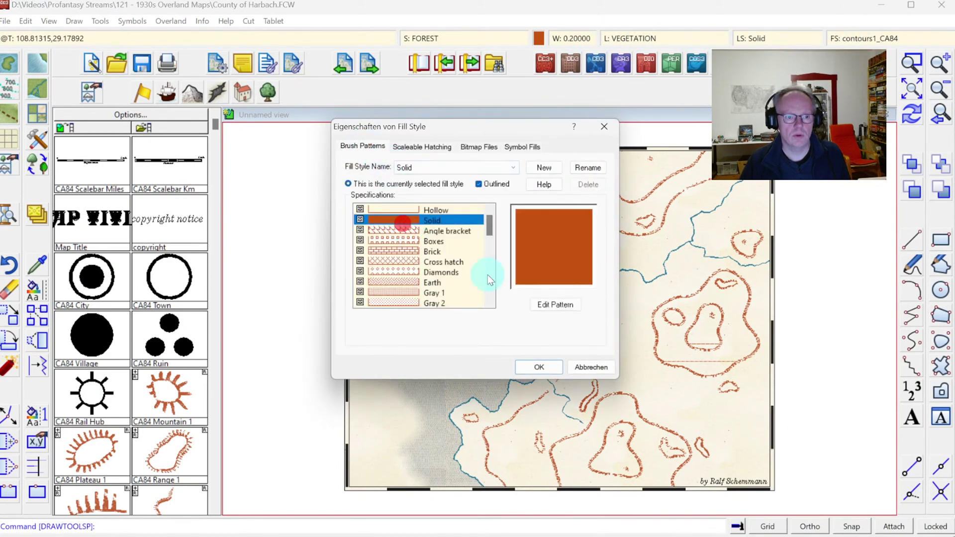
{"action": "left_click", "coordinate": [534, 367]}
{"action": "left_click", "coordinate": [574, 38]}
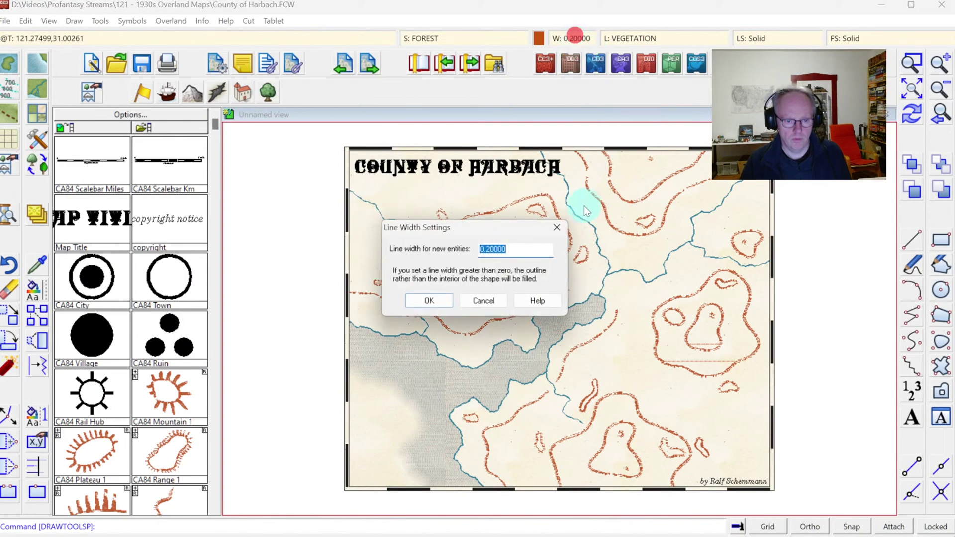
{"action": "type", "text": "0"}
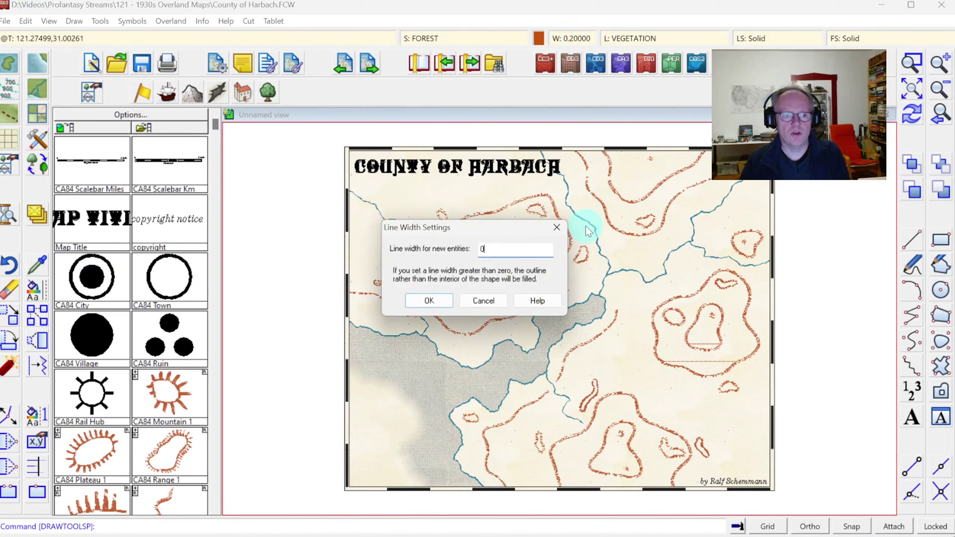
{"action": "key", "text": "Return"}
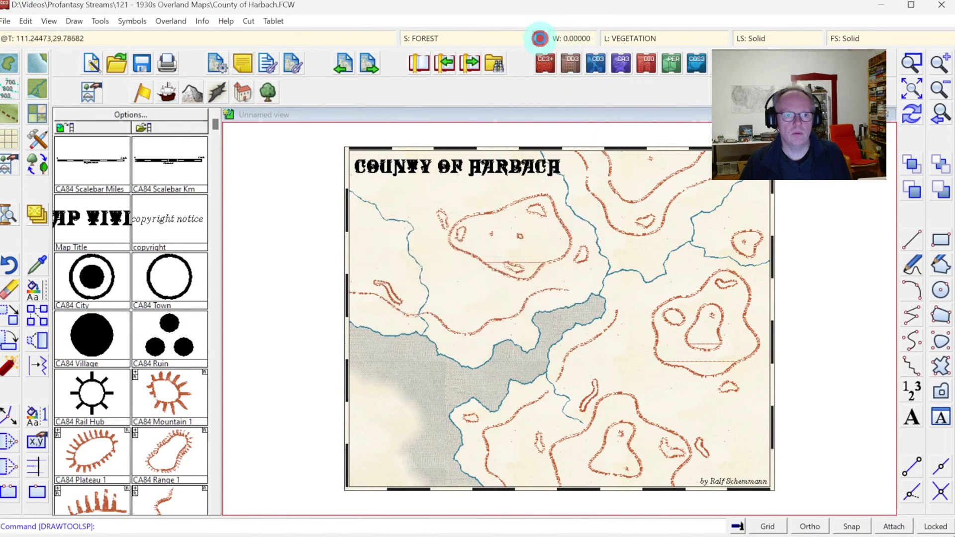
Step: Try several greens in the drawing colour palette and select colour 87
{"action": "left_click", "coordinate": [539, 38]}
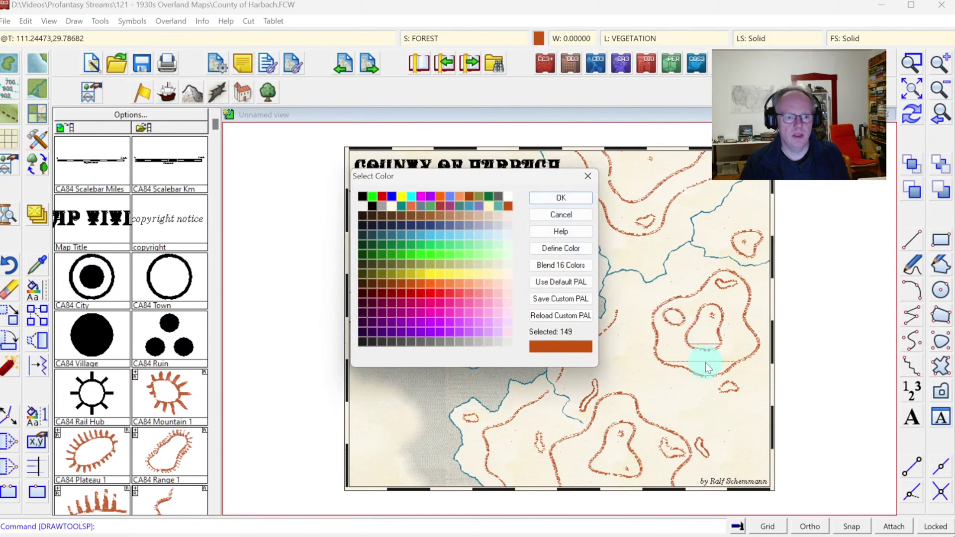
{"action": "left_click", "coordinate": [450, 246]}
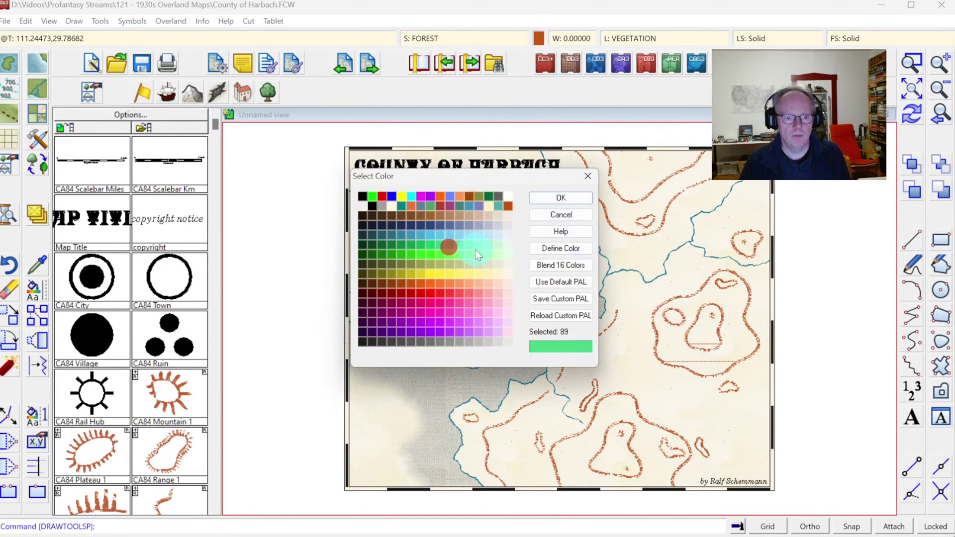
{"action": "left_click", "coordinate": [477, 246]}
{"action": "left_click", "coordinate": [470, 244]}
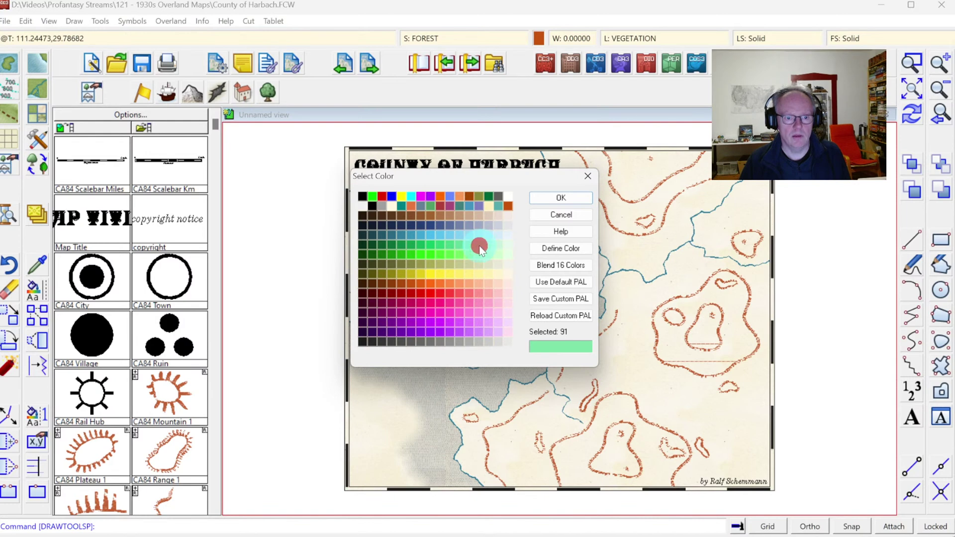
{"action": "left_click", "coordinate": [479, 246]}
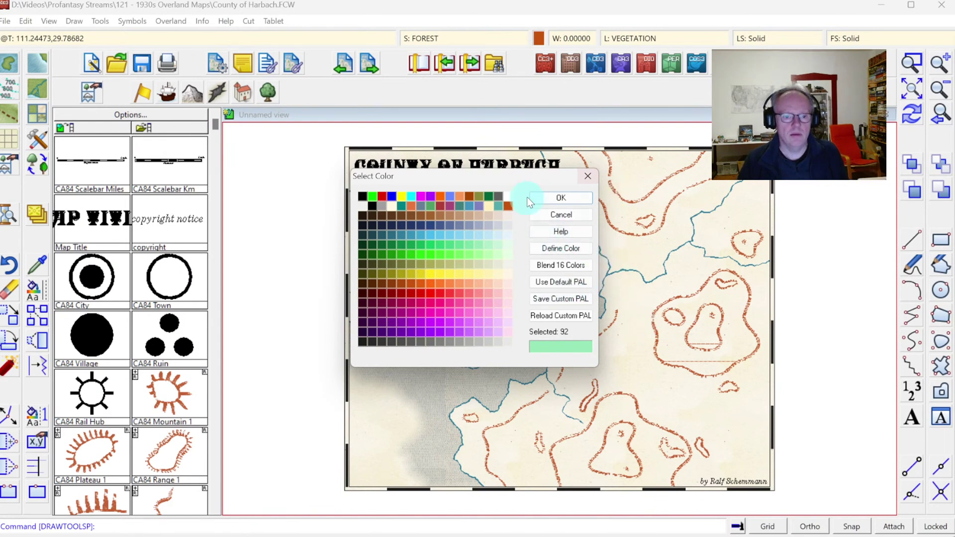
{"action": "left_click", "coordinate": [407, 246]}
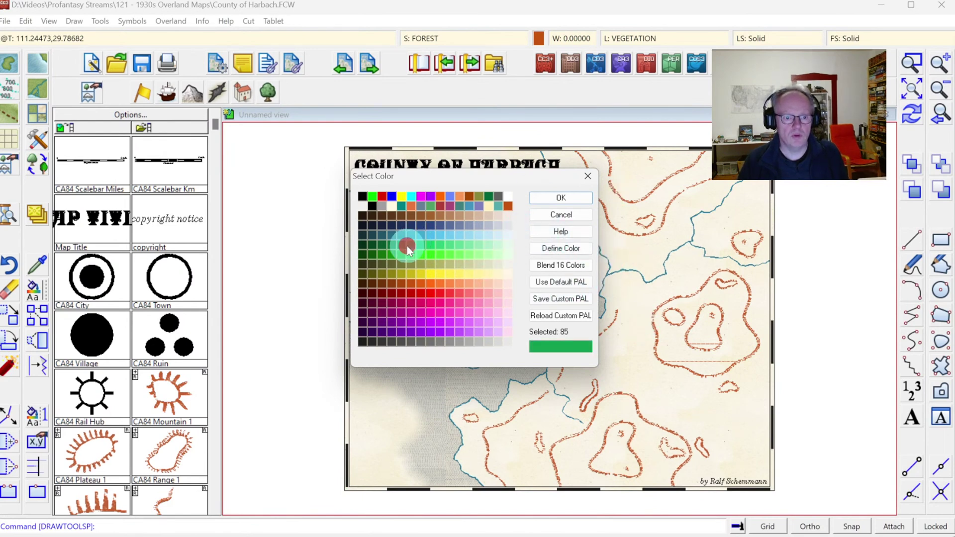
{"action": "left_click", "coordinate": [420, 245]}
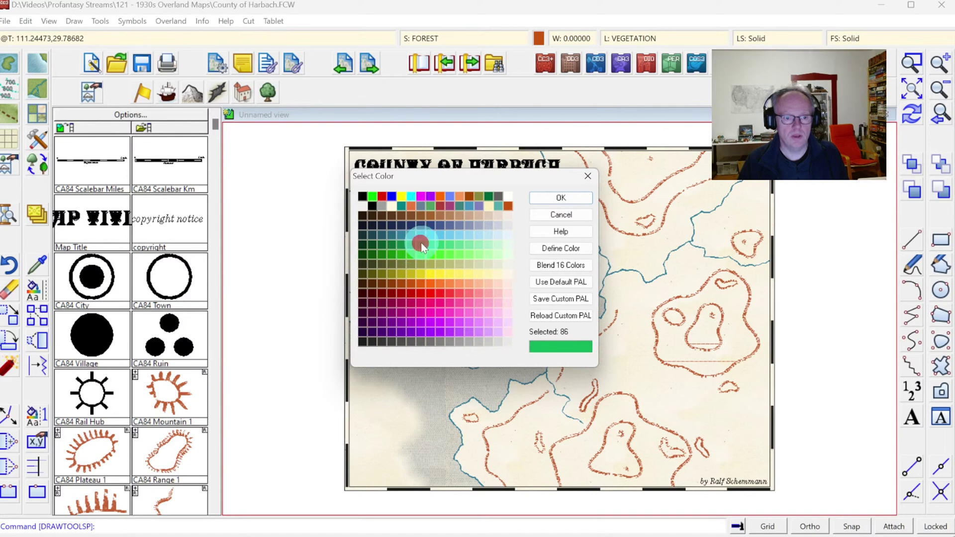
{"action": "left_click", "coordinate": [430, 247]}
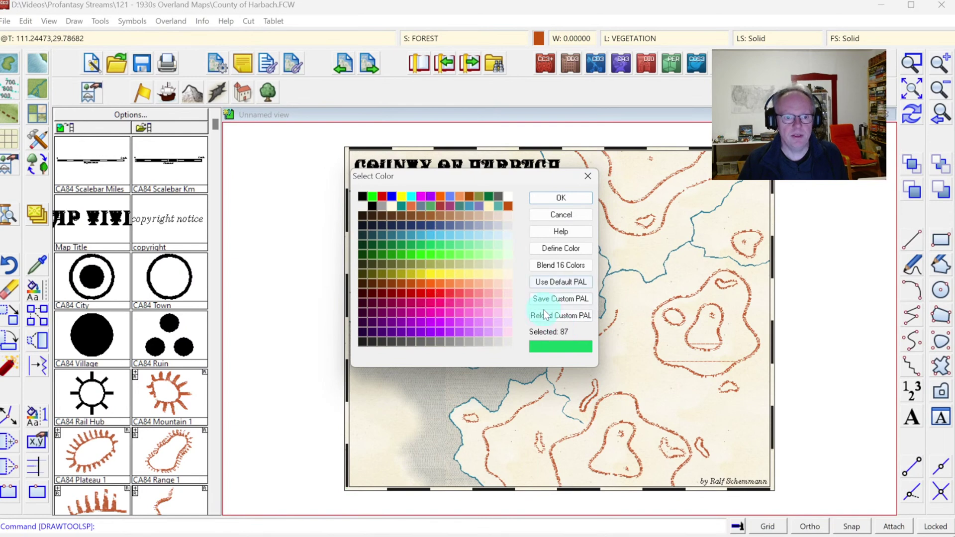
Step: Redefine palette colour 87 as a yellowish green with red 75, green 186, blue 44, and blend its 16-colour range
{"action": "left_click", "coordinate": [566, 251]}
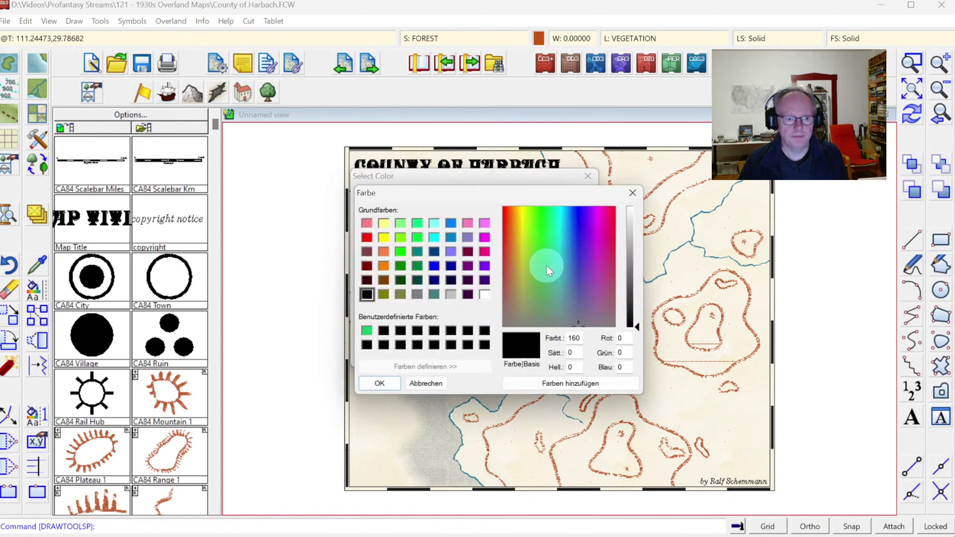
{"action": "left_click", "coordinate": [366, 331]}
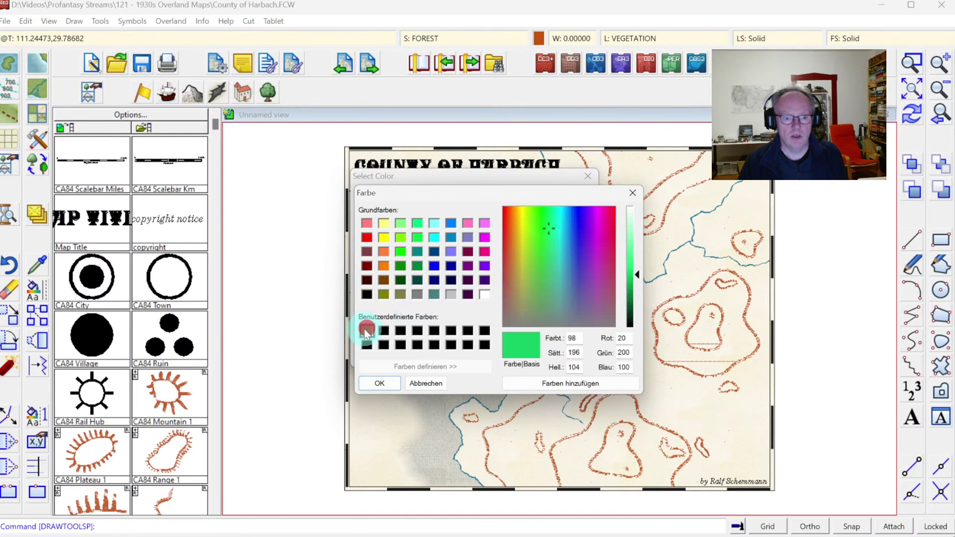
{"action": "left_click", "coordinate": [544, 239]}
{"action": "mouse_move", "coordinate": [548, 243]}
{"action": "left_mouse_down"}
{"action": "mouse_move", "coordinate": [548, 235]}
{"action": "mouse_move", "coordinate": [544, 246]}
{"action": "left_mouse_up"}
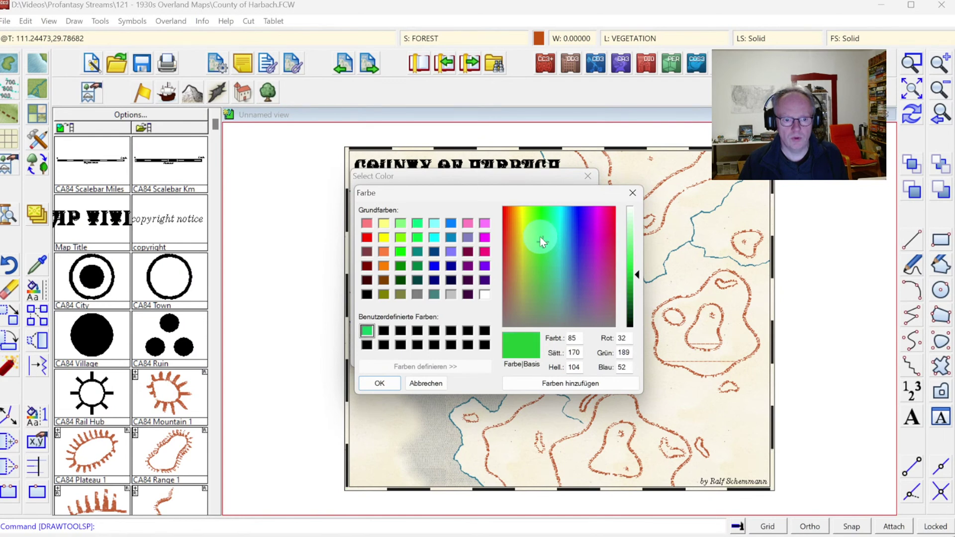
{"action": "left_click", "coordinate": [539, 237]}
{"action": "left_click", "coordinate": [536, 252]}
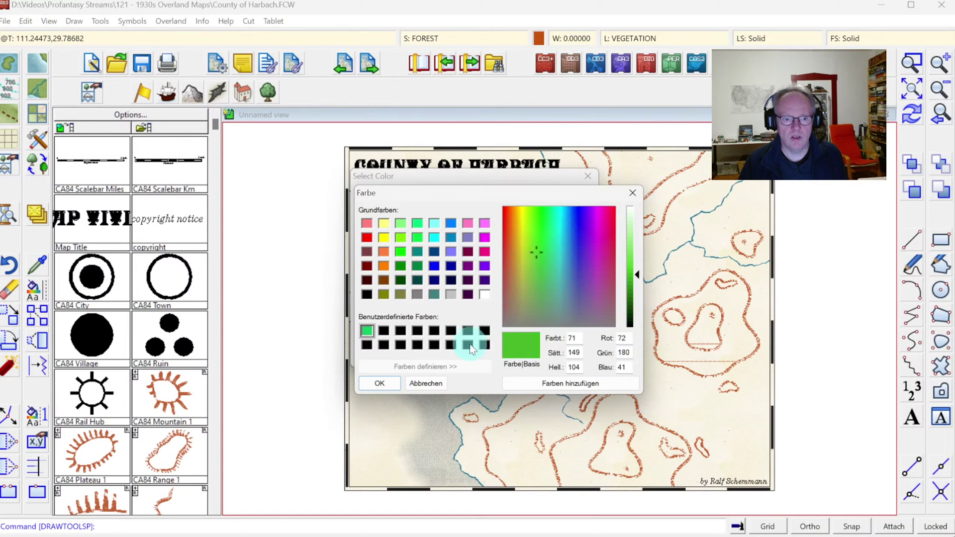
{"action": "left_click", "coordinate": [631, 273]}
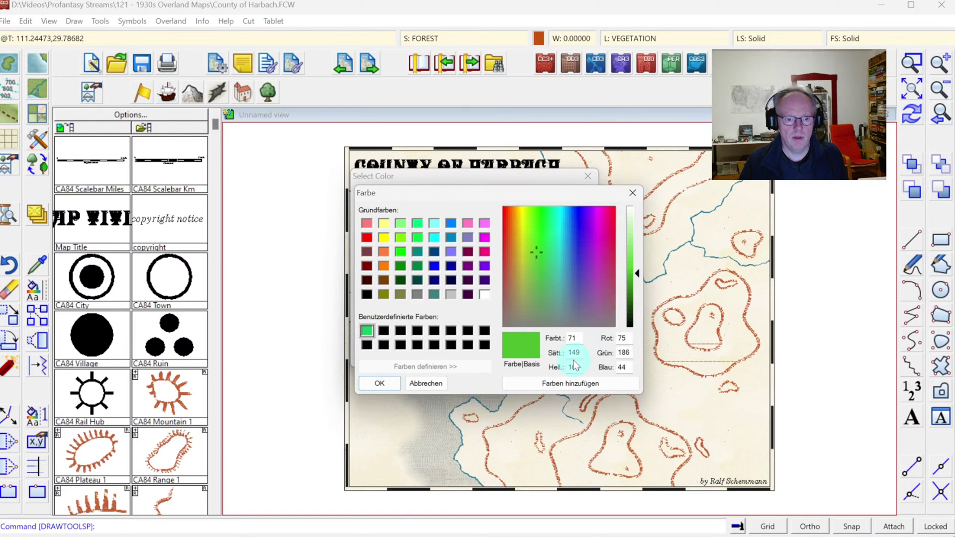
{"action": "left_click", "coordinate": [552, 384]}
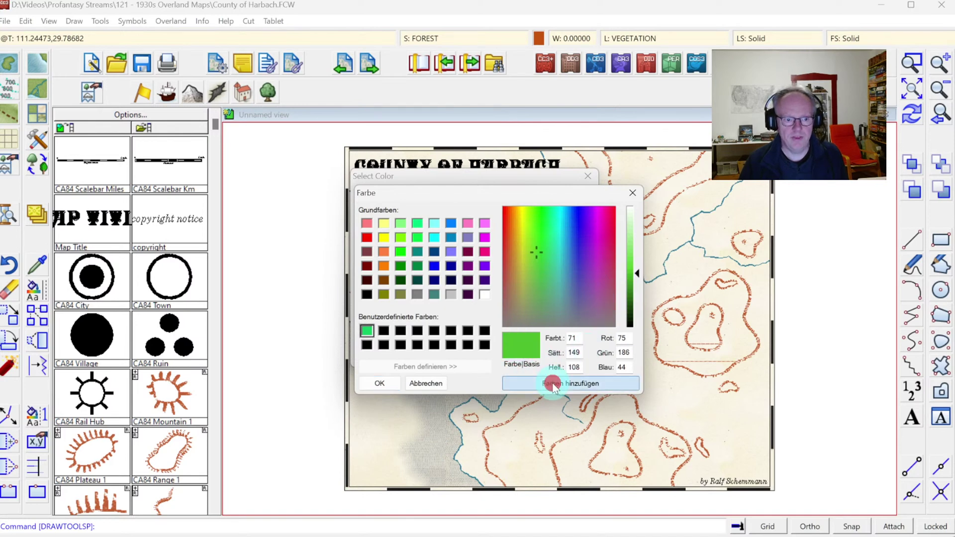
{"action": "left_click", "coordinate": [369, 330]}
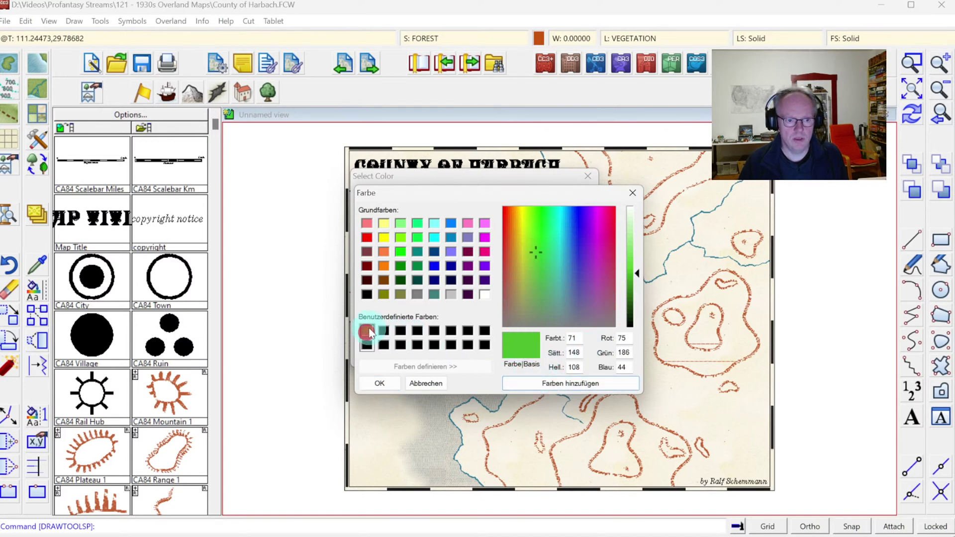
{"action": "left_click", "coordinate": [386, 382]}
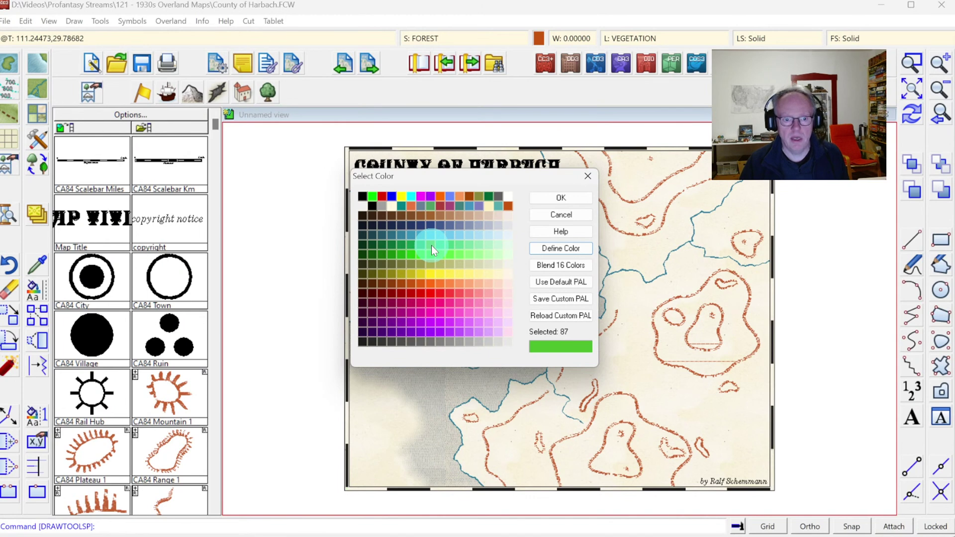
{"action": "left_click", "coordinate": [554, 267]}
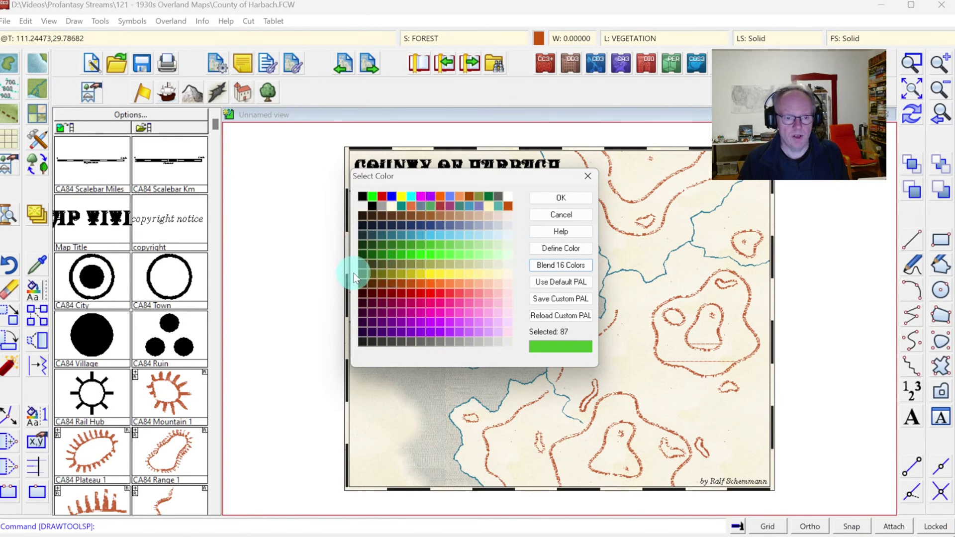
Step: Accept palette colour 87 as the drawing colour and attach the custom palette to the drawing
{"action": "left_click", "coordinate": [565, 197]}
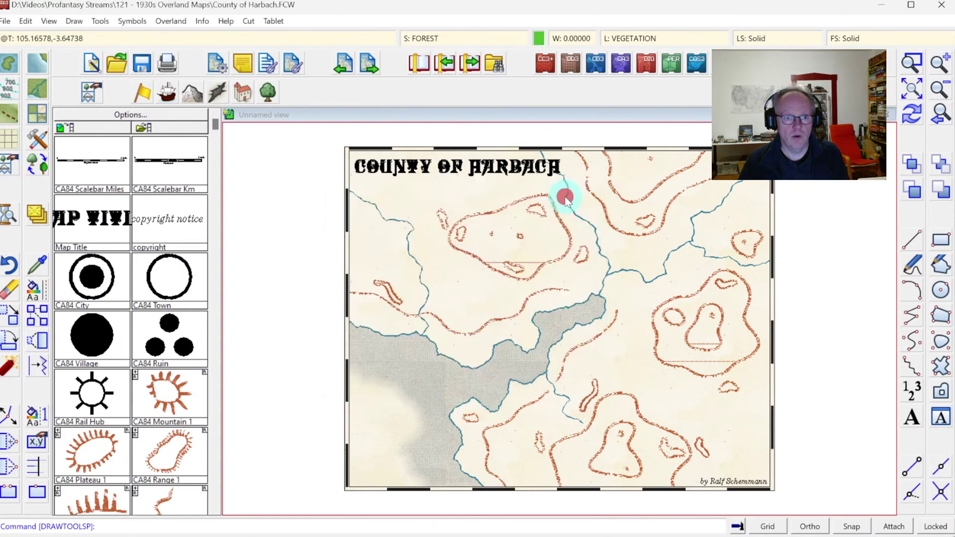
{"action": "left_click", "coordinate": [213, 67]}
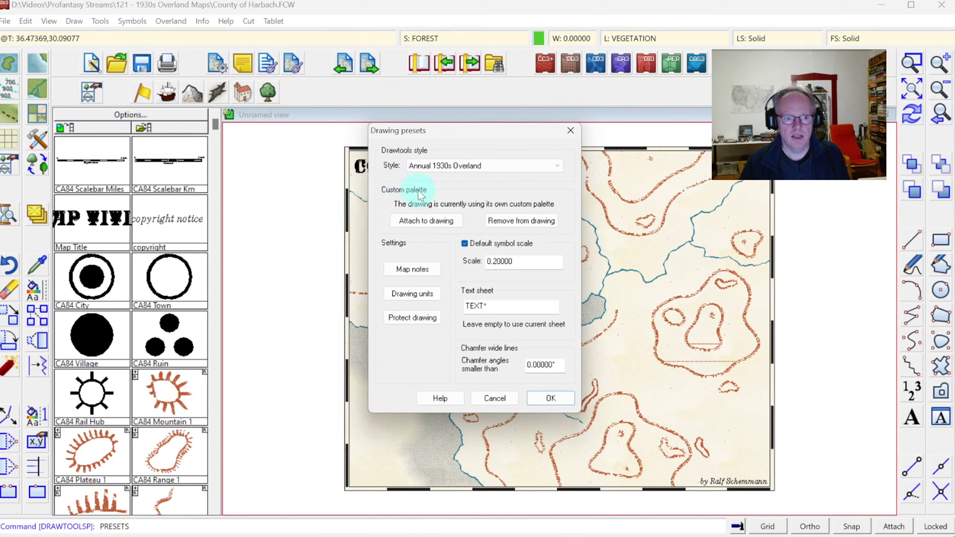
{"action": "left_click", "coordinate": [431, 225]}
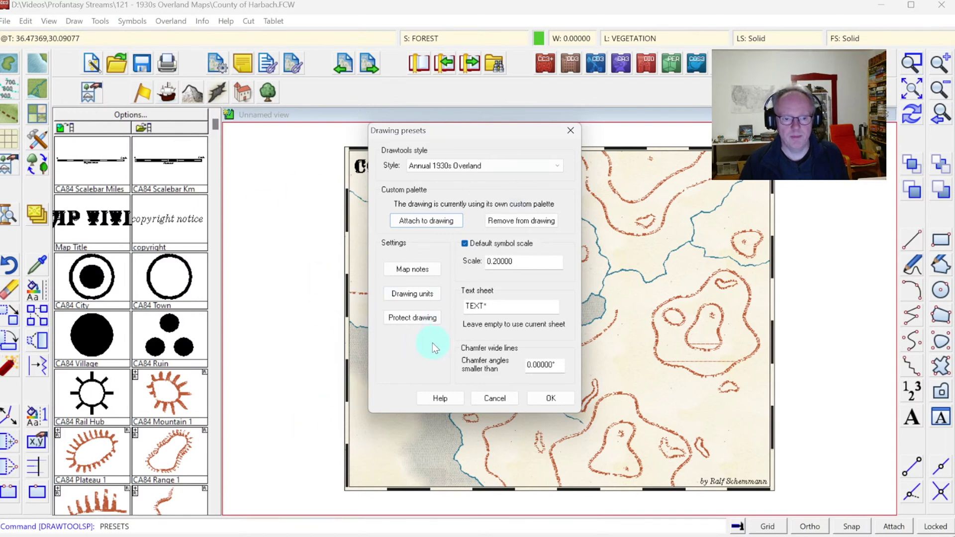
{"action": "left_click", "coordinate": [547, 399]}
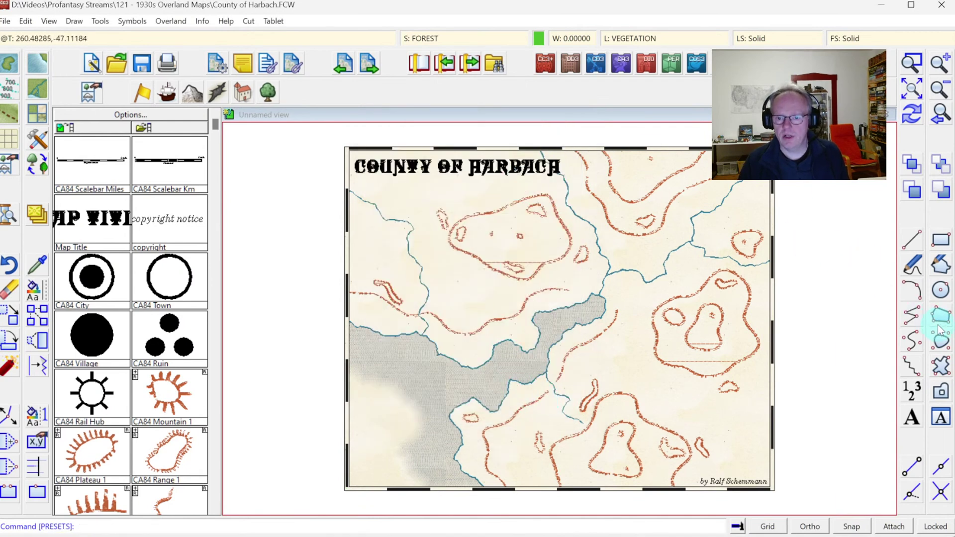
Step: Draw a smooth forest polygon in the east, from the small hill near the map edge down over the large hill's northwest side
{"action": "left_click", "coordinate": [942, 343]}
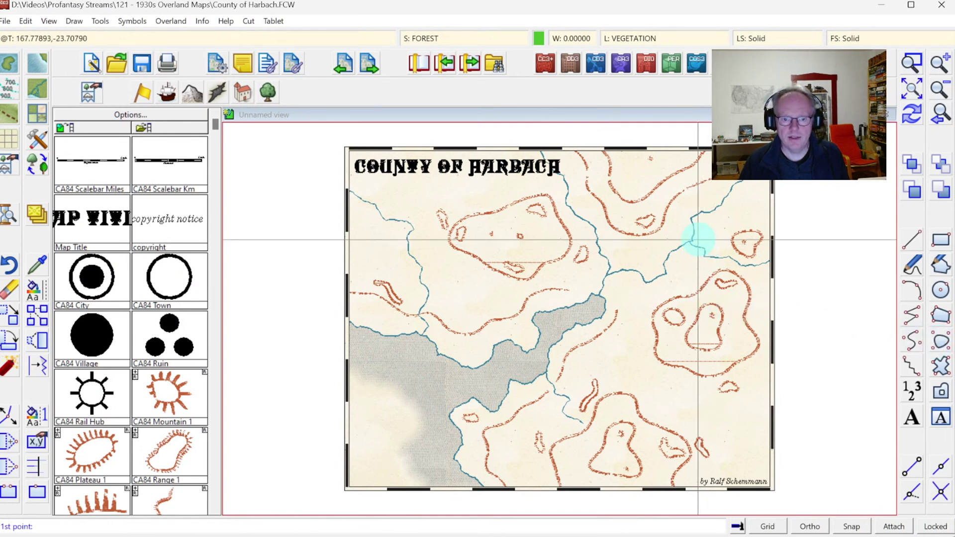
{"action": "left_click", "coordinate": [707, 243]}
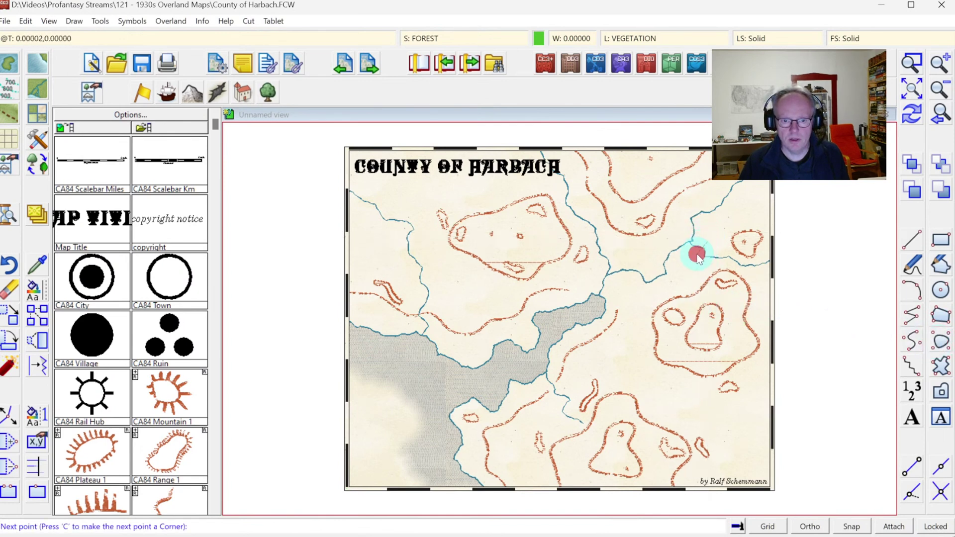
{"action": "mouse_move", "coordinate": [682, 283]}
{"action": "left_mouse_down"}
{"action": "mouse_move", "coordinate": [654, 292]}
{"action": "mouse_move", "coordinate": [634, 319]}
{"action": "mouse_move", "coordinate": [687, 338]}
{"action": "mouse_move", "coordinate": [702, 326]}
{"action": "mouse_move", "coordinate": [710, 307]}
{"action": "mouse_move", "coordinate": [734, 297]}
{"action": "mouse_move", "coordinate": [761, 262]}
{"action": "mouse_move", "coordinate": [766, 223]}
{"action": "mouse_move", "coordinate": [739, 218]}
{"action": "mouse_move", "coordinate": [715, 234]}
{"action": "left_mouse_up"}
{"action": "right_click", "coordinate": [715, 234]}
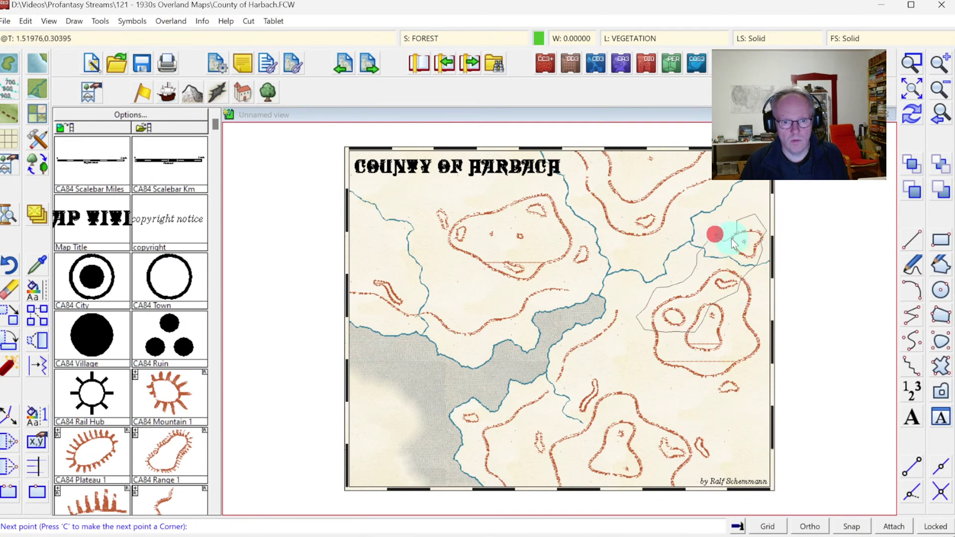
{"action": "left_click", "coordinate": [914, 118]}
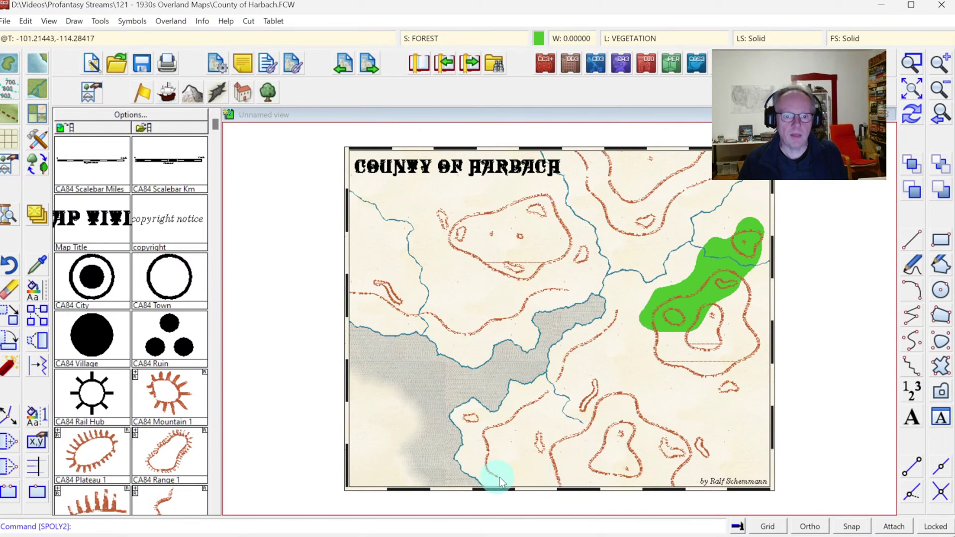
Step: Compare the forest with the woodlands on the example map in Photoshop, and open the sheet effects for the FOREST sheet
{"action": "key", "text": "alt+Tab"}
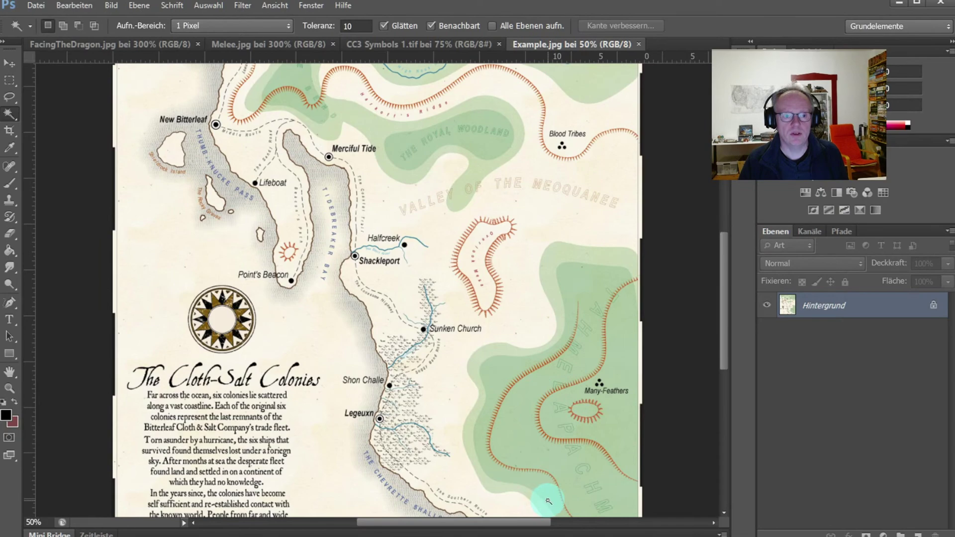
{"action": "key", "text": "alt+Tab"}
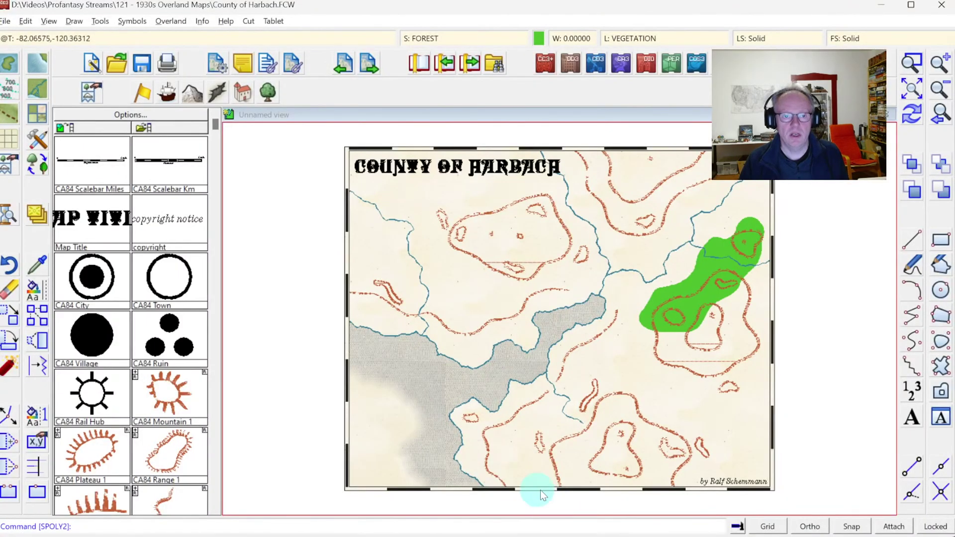
{"action": "left_click", "coordinate": [424, 39]}
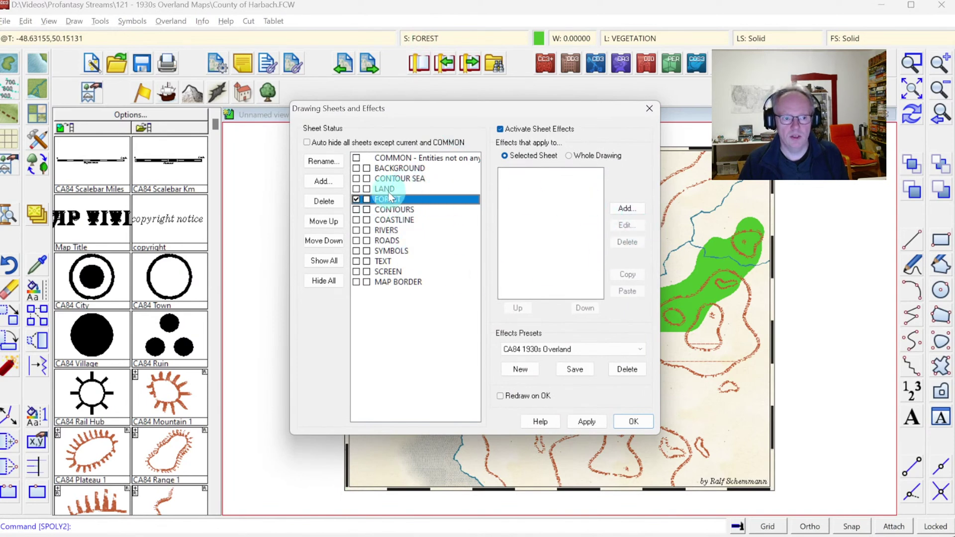
{"action": "left_click", "coordinate": [635, 211]}
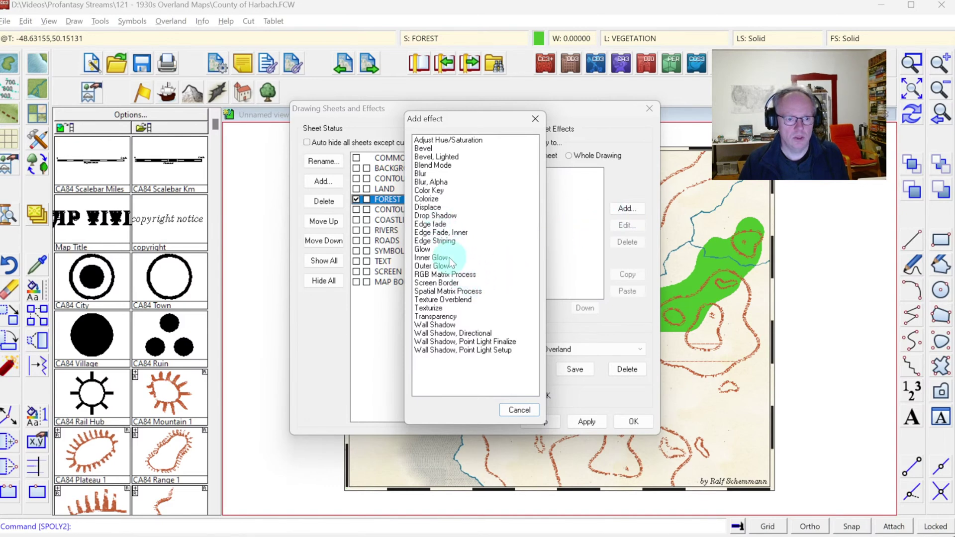
{"action": "double_click", "coordinate": [431, 309]}
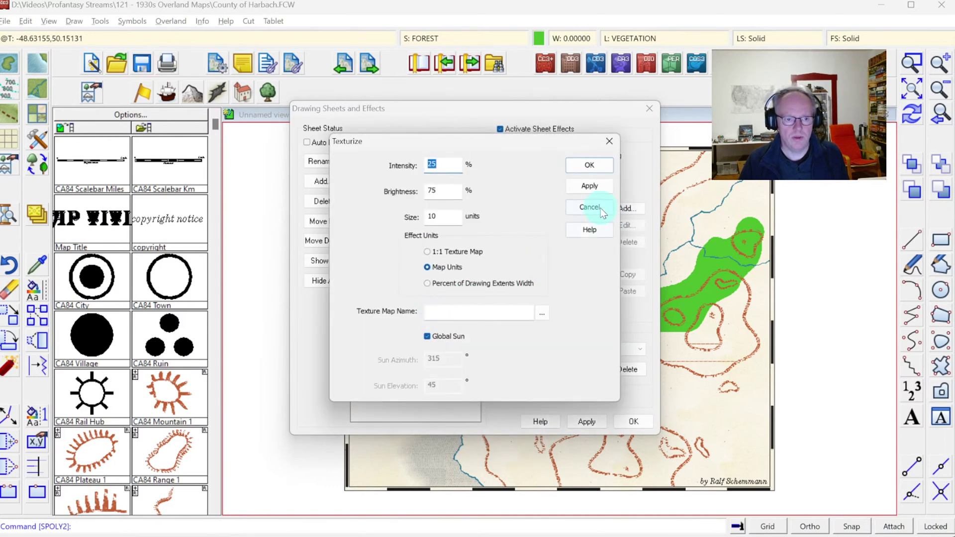
{"action": "left_click", "coordinate": [581, 208]}
Step: Add a Transparency effect with 50% opacity to the FOREST sheet and apply it to the map
{"action": "left_click", "coordinate": [624, 209]}
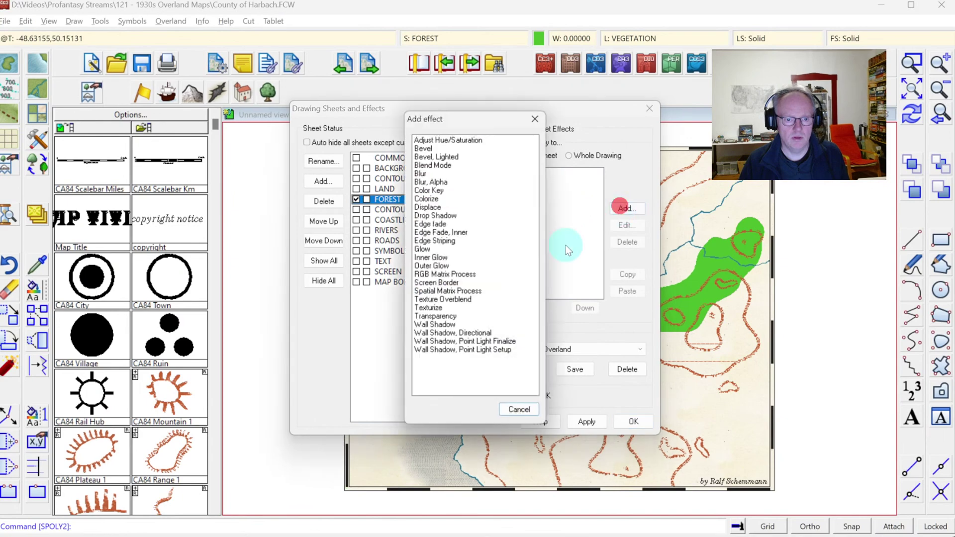
{"action": "double_click", "coordinate": [441, 315]}
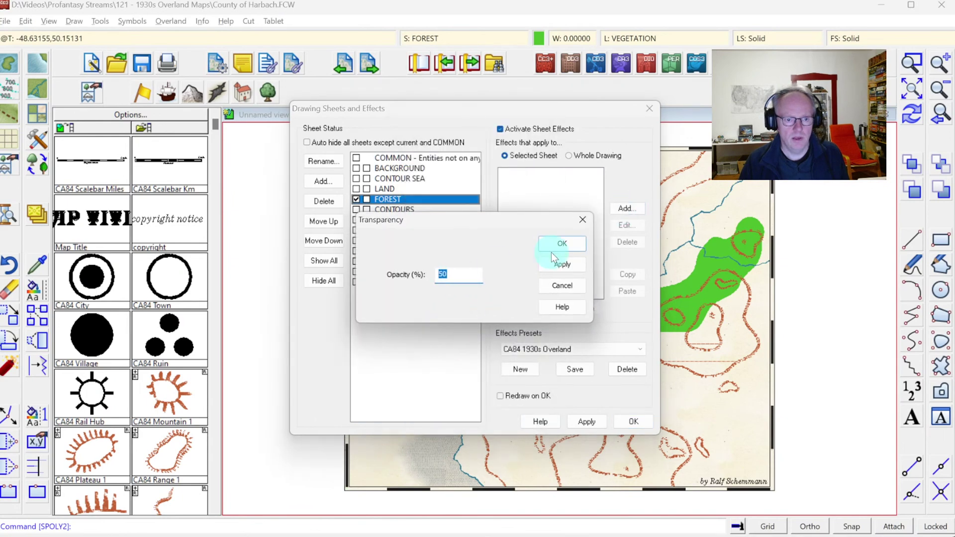
{"action": "left_click", "coordinate": [562, 243]}
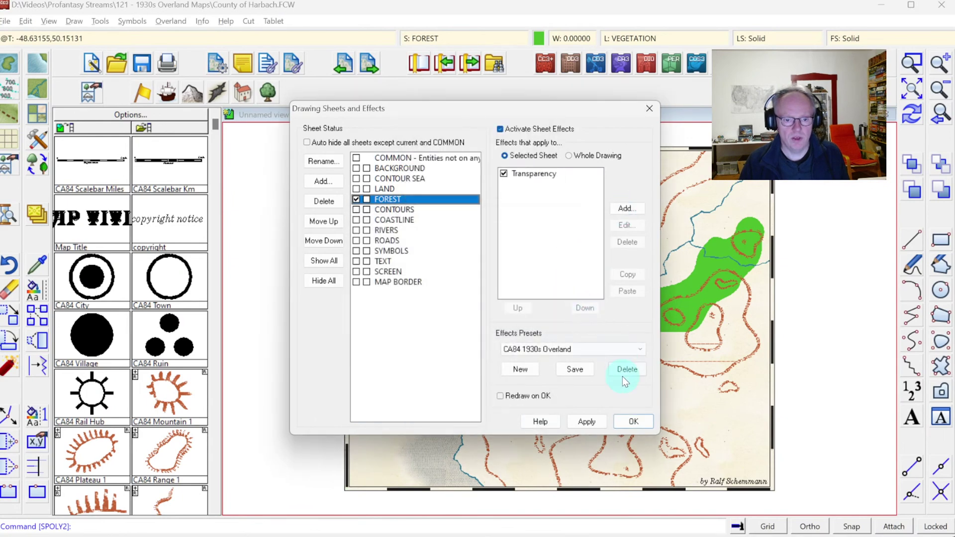
{"action": "left_click", "coordinate": [632, 422]}
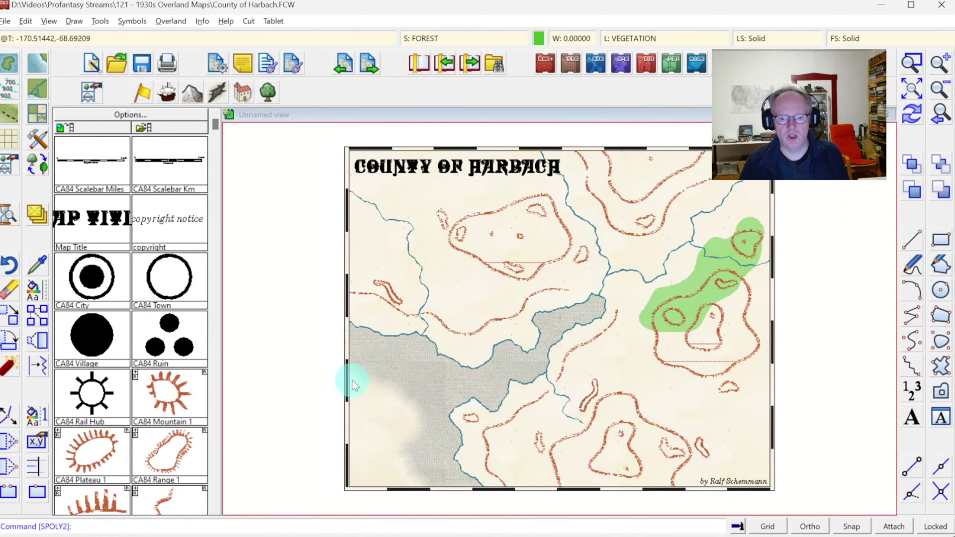
Step: Compare the forest tint with the example map in Photoshop, and set the FOREST sheet's Transparency opacity to 30%
{"action": "key", "text": "alt+Tab"}
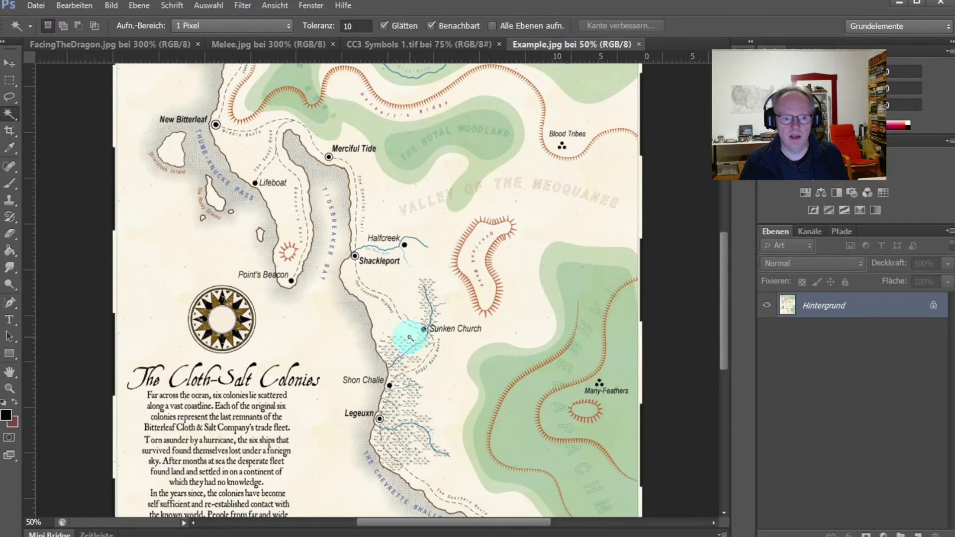
{"action": "key", "text": "alt+Tab"}
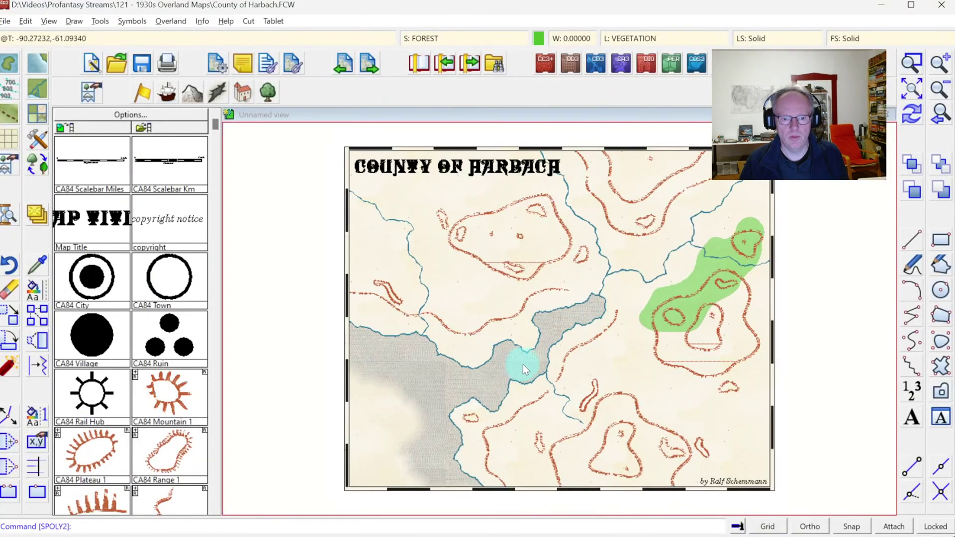
{"action": "key", "text": "alt+Tab"}
{"action": "key", "text": "alt+Tab"}
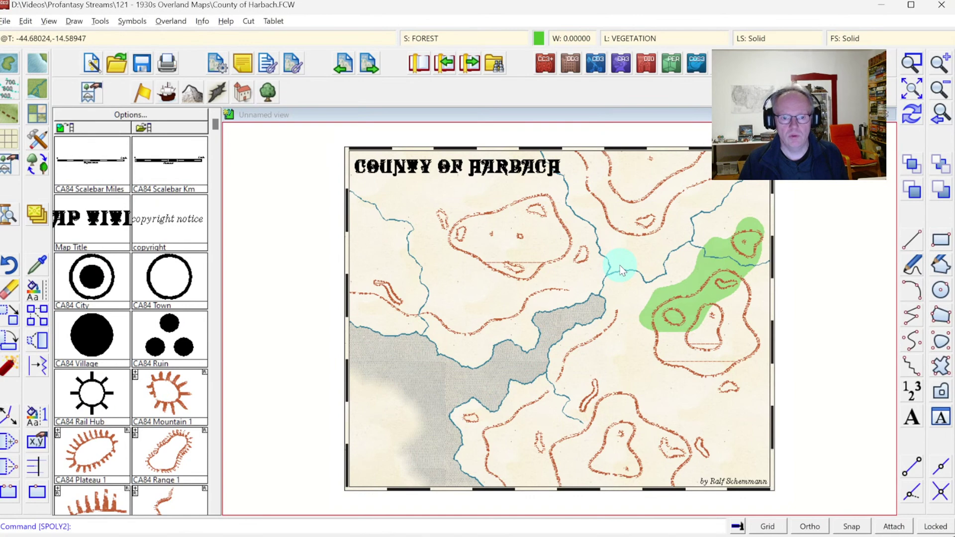
{"action": "left_click", "coordinate": [422, 38]}
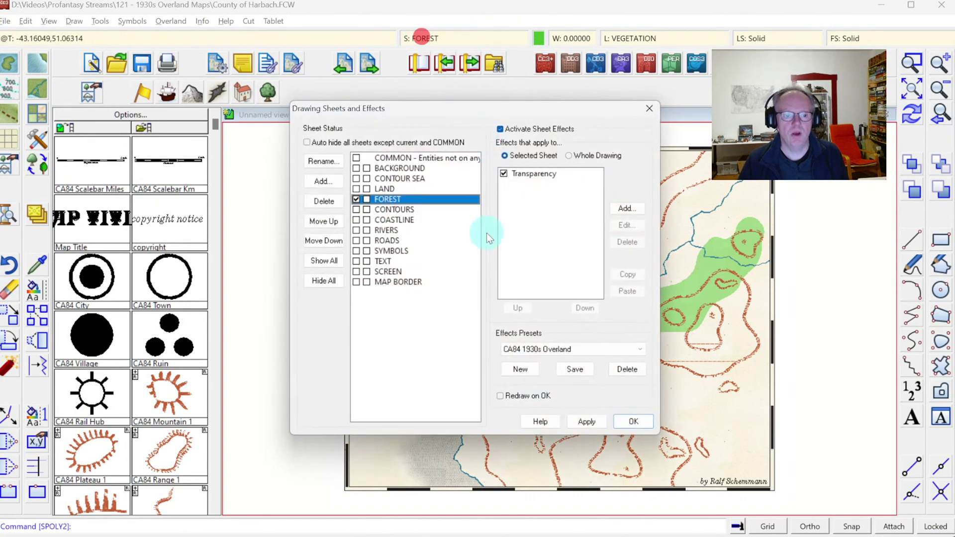
{"action": "left_click", "coordinate": [545, 174]}
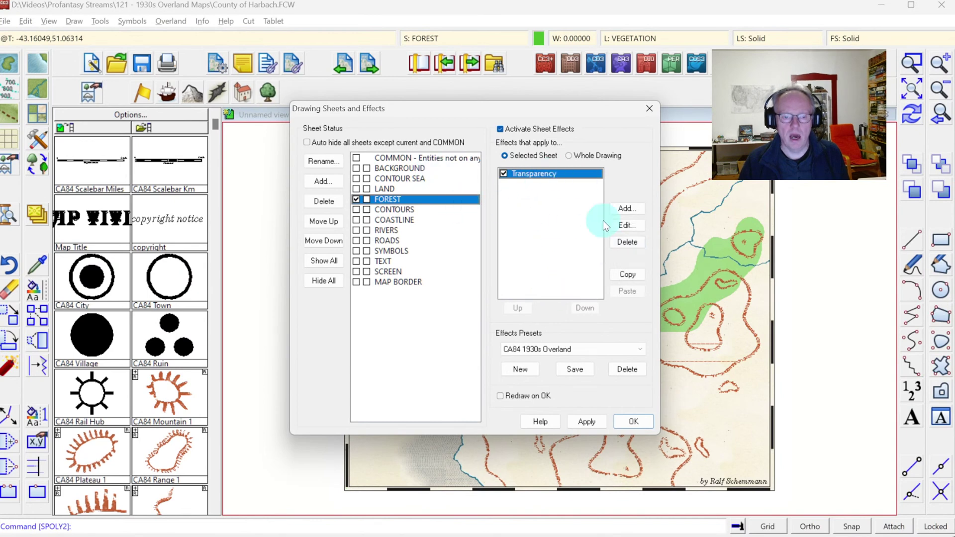
{"action": "left_click", "coordinate": [627, 224]}
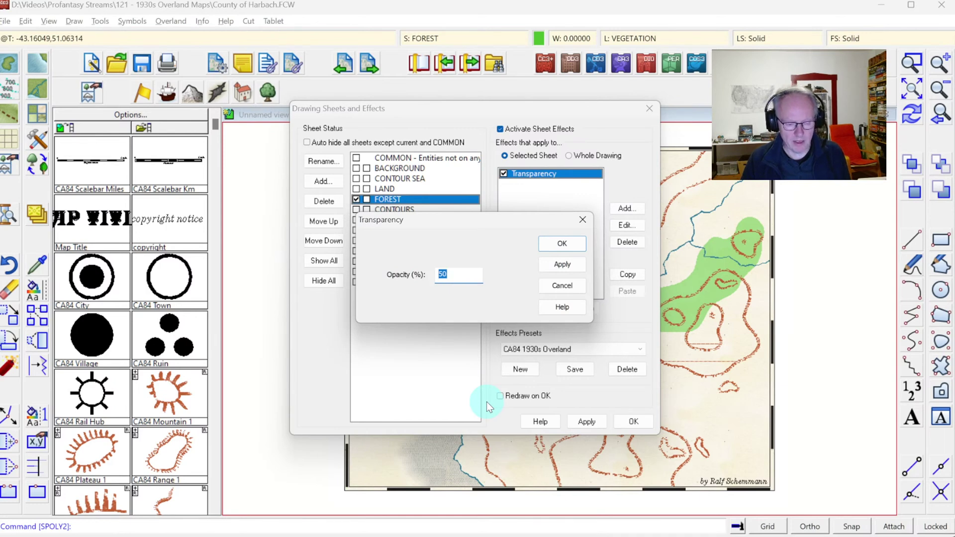
{"action": "type", "text": "3"}
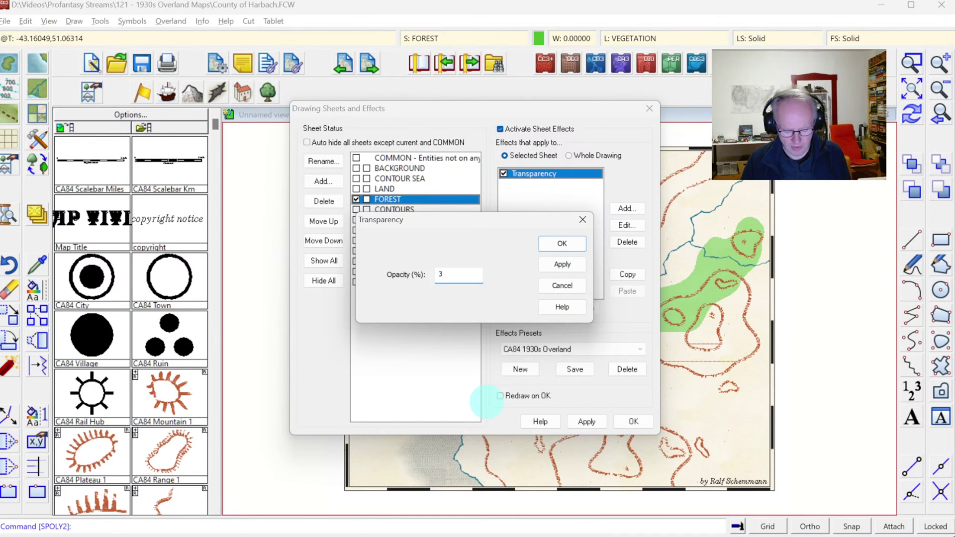
{"action": "type", "text": "0"}
{"action": "left_click", "coordinate": [579, 248]}
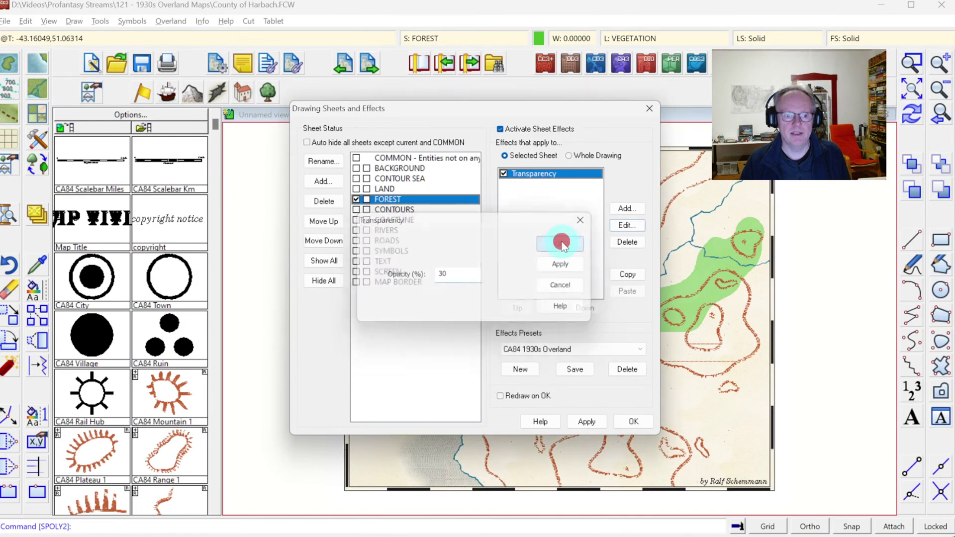
{"action": "left_click", "coordinate": [631, 423]}
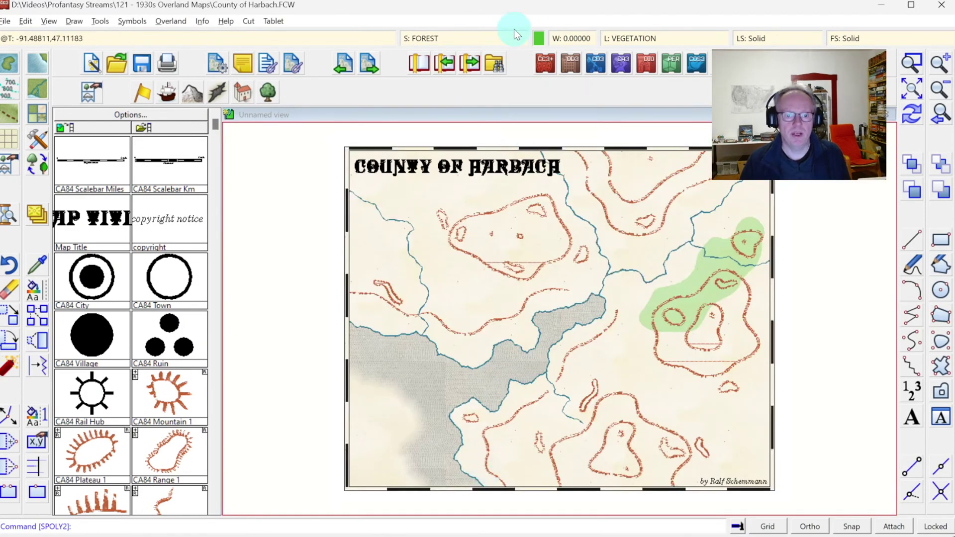
Step: Redefine palette colour 87 as a cooler green with red 43, green 187, blue 46, blend its 16-colour range and accept it
{"action": "left_click", "coordinate": [539, 39]}
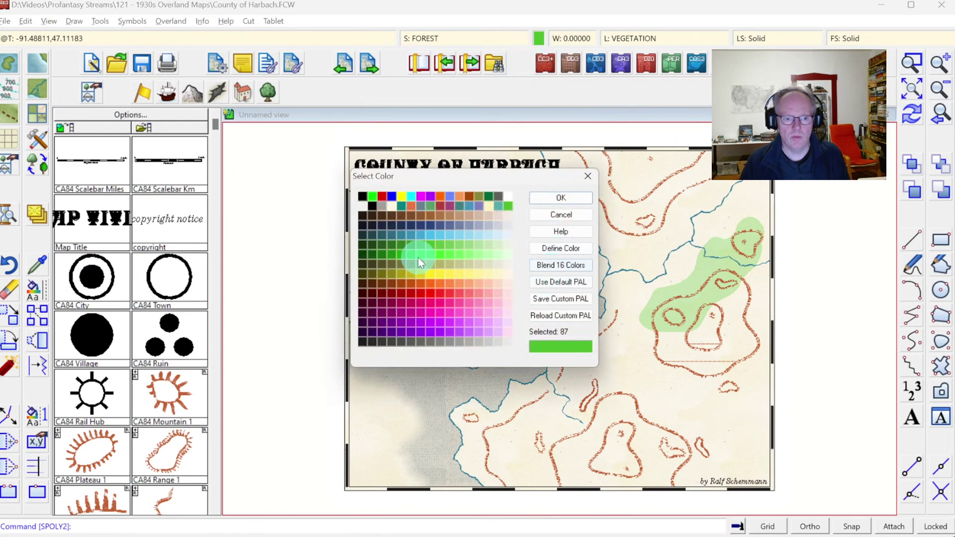
{"action": "left_click", "coordinate": [561, 250]}
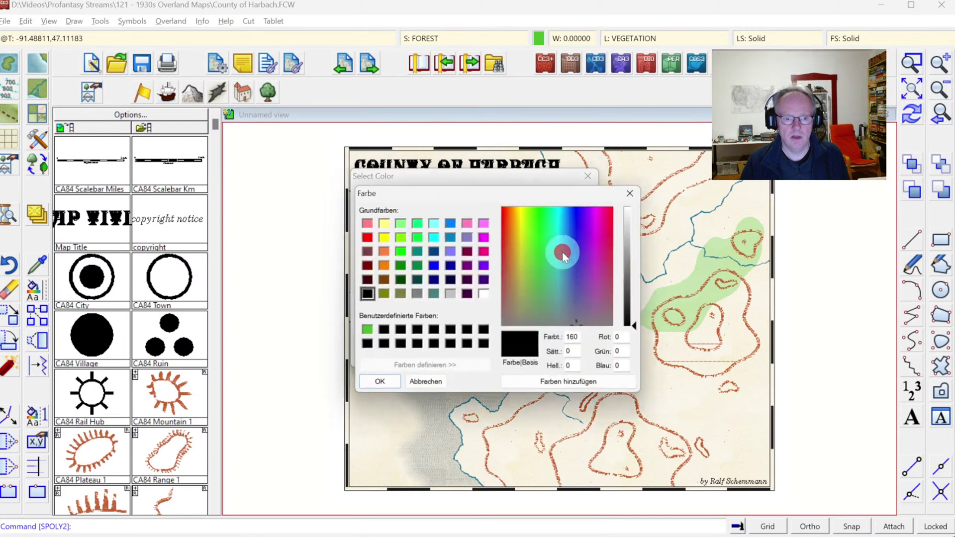
{"action": "left_click", "coordinate": [367, 331]}
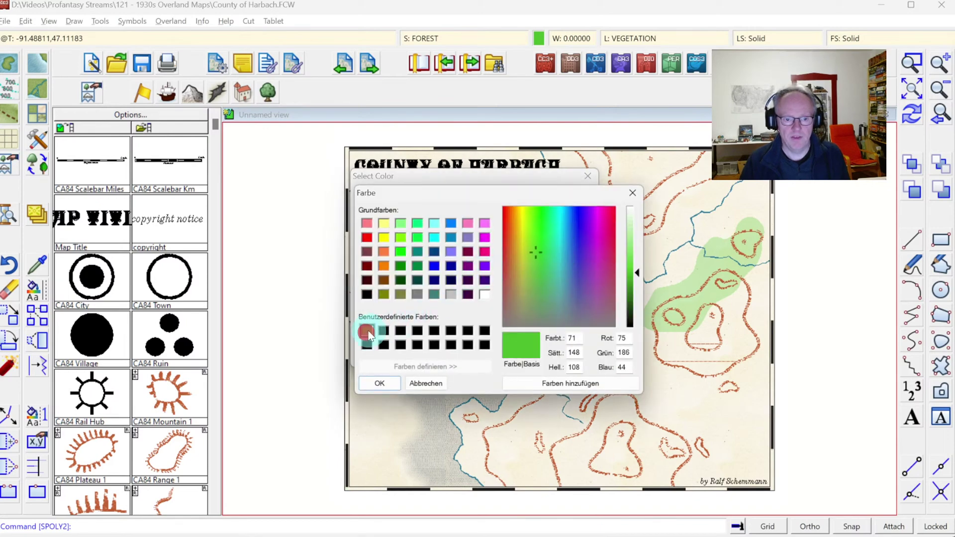
{"action": "left_click", "coordinate": [538, 252]}
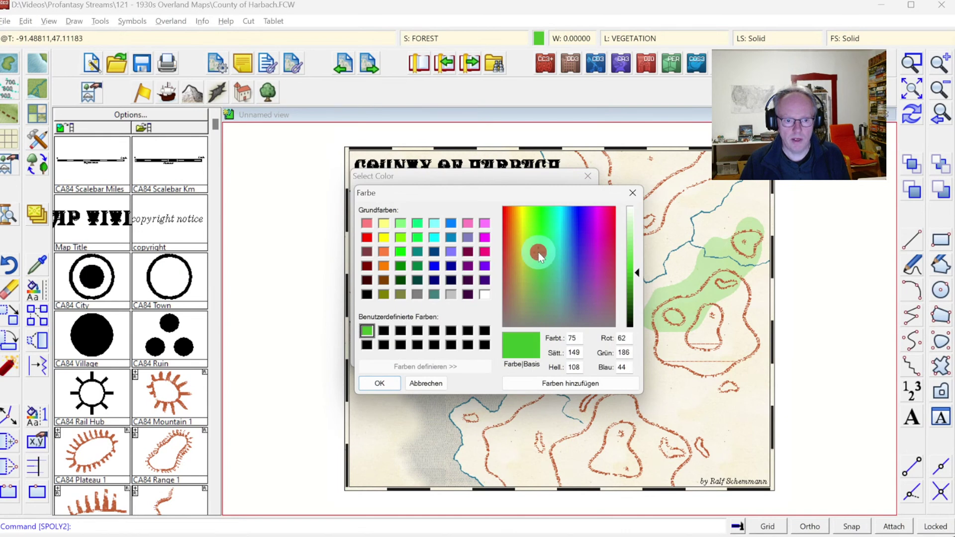
{"action": "left_click", "coordinate": [540, 250]}
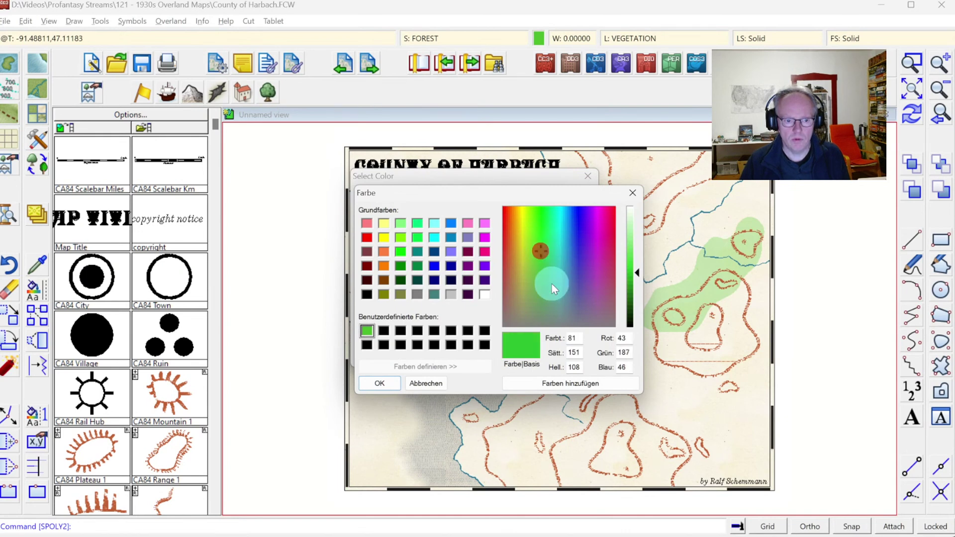
{"action": "left_click", "coordinate": [544, 383]}
{"action": "left_click", "coordinate": [367, 331]}
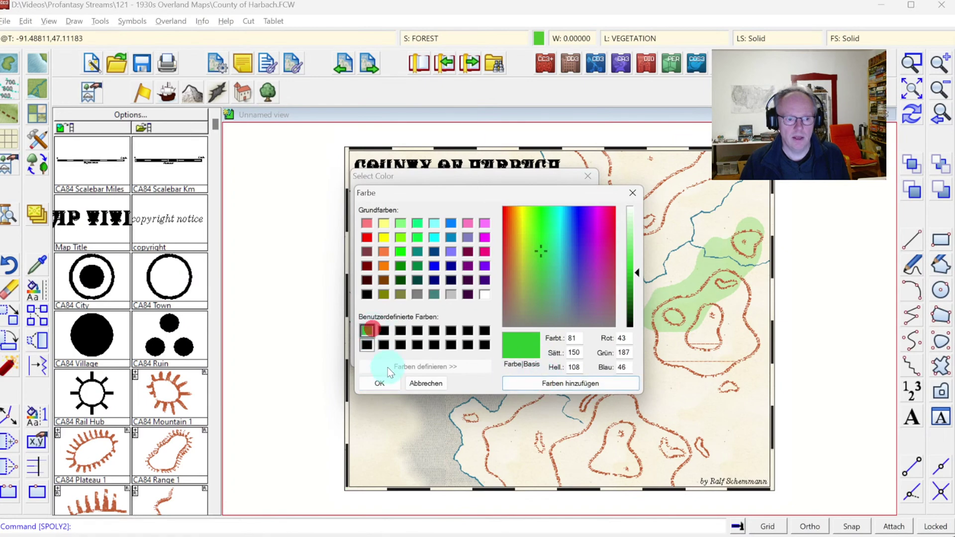
{"action": "left_click", "coordinate": [379, 384]}
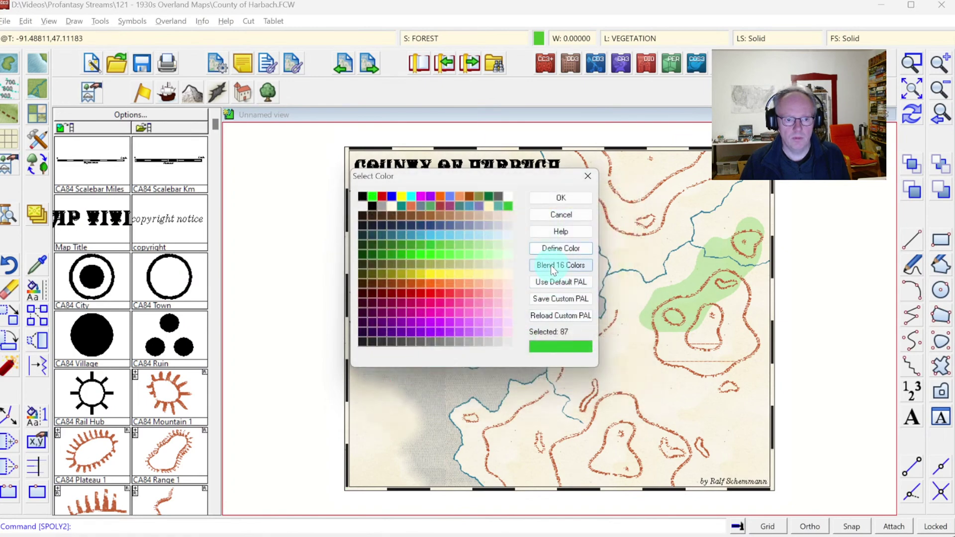
{"action": "left_click", "coordinate": [551, 265]}
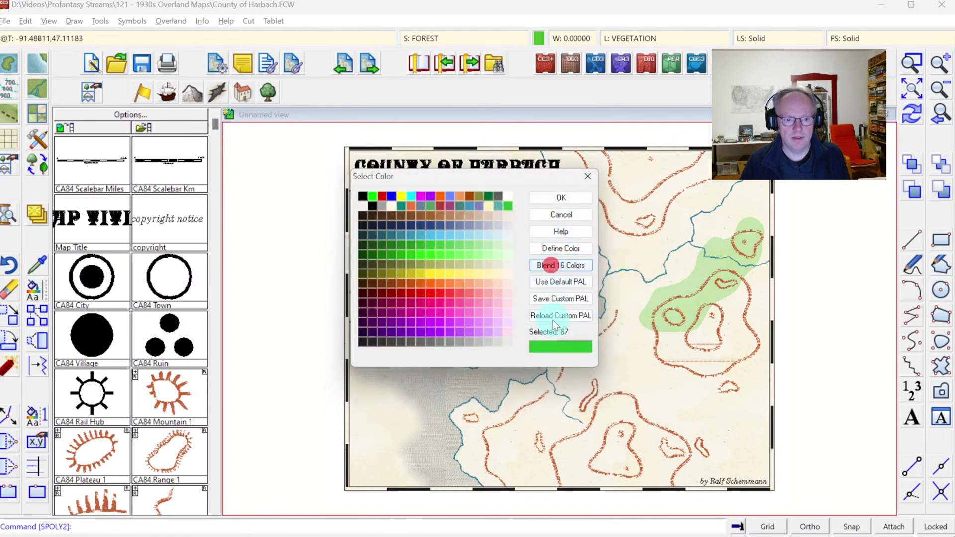
{"action": "left_click", "coordinate": [567, 198]}
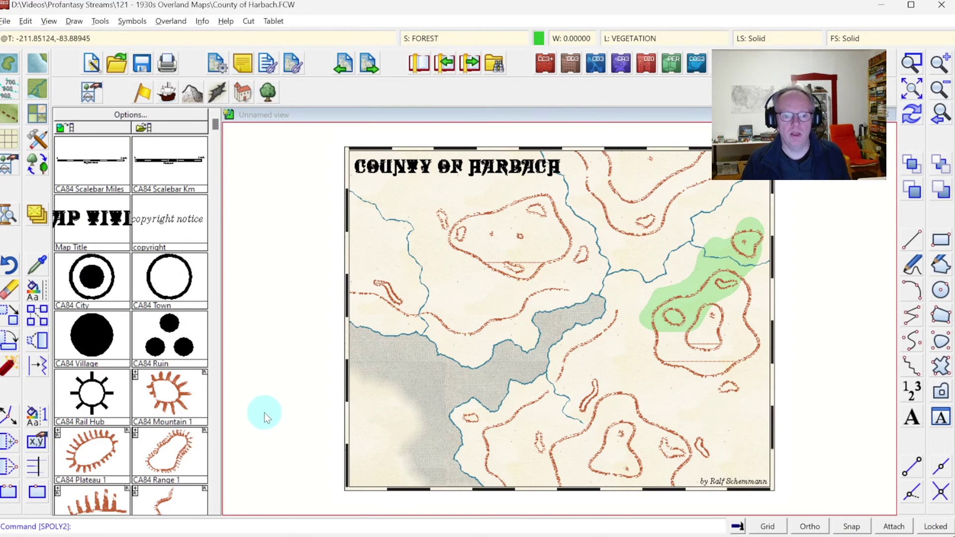
Step: Compare the recoloured forest with the layered woodlands on the example map in Photoshop
{"action": "key", "text": "alt+Tab"}
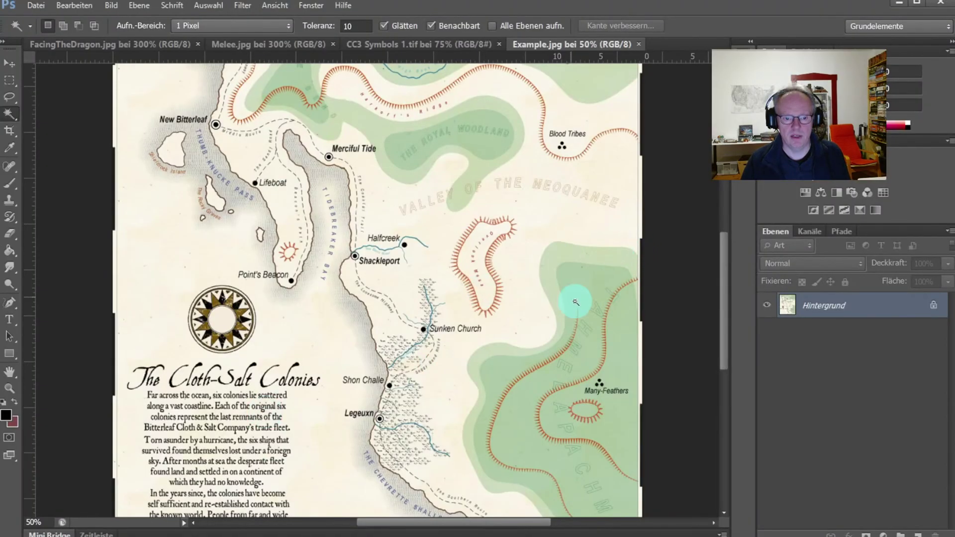
{"action": "key", "text": "alt+Tab"}
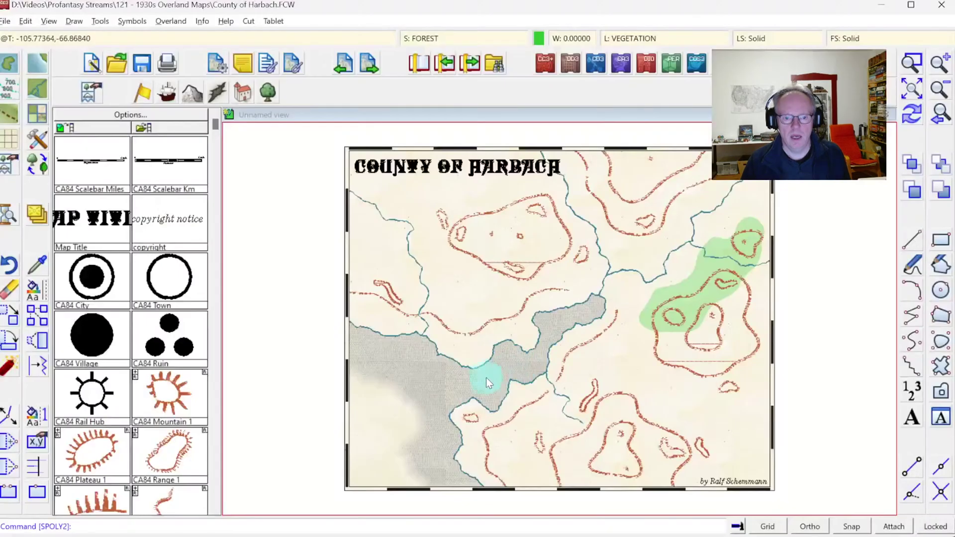
{"action": "key", "text": "alt+Tab"}
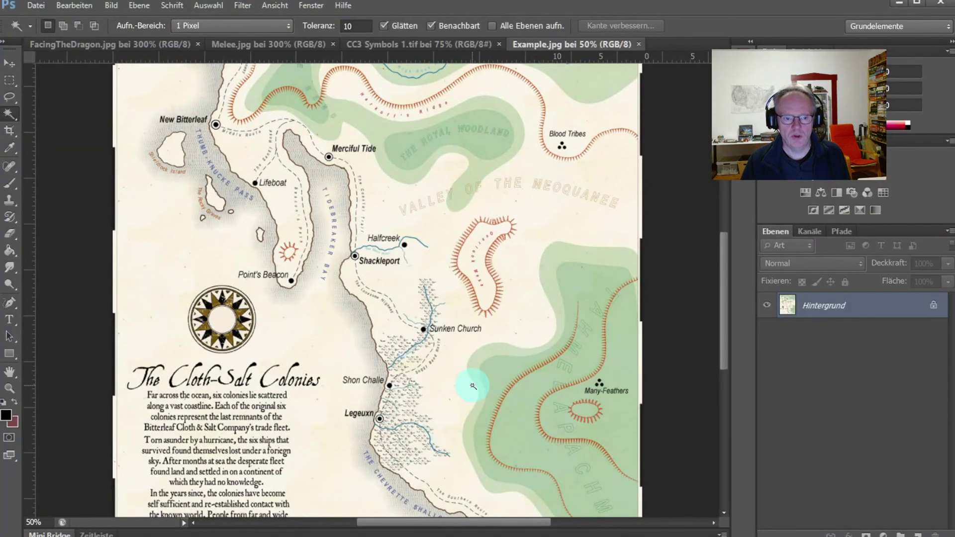
{"action": "key", "text": "alt+Tab"}
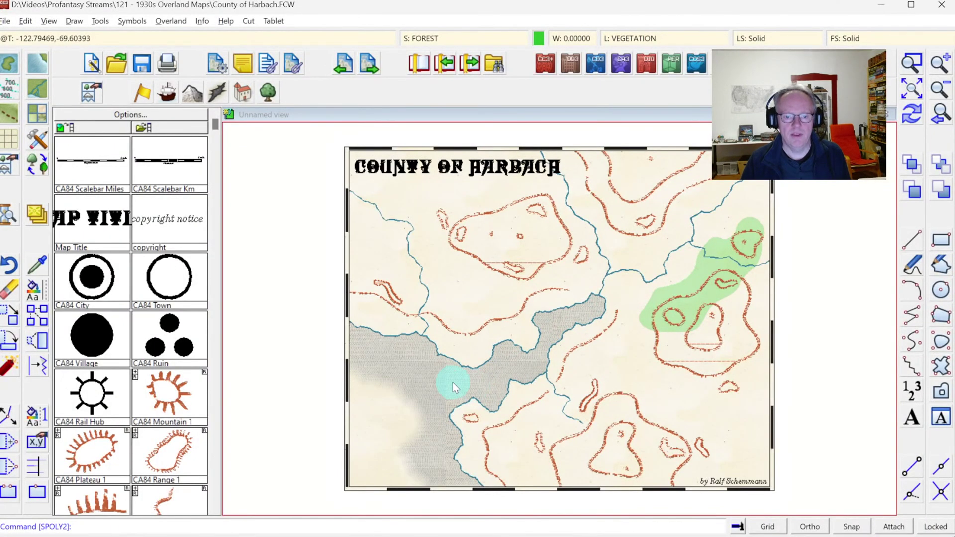
Step: Add a new sheet named FOREST DEEP directly after the FOREST sheet
{"action": "left_click", "coordinate": [451, 38]}
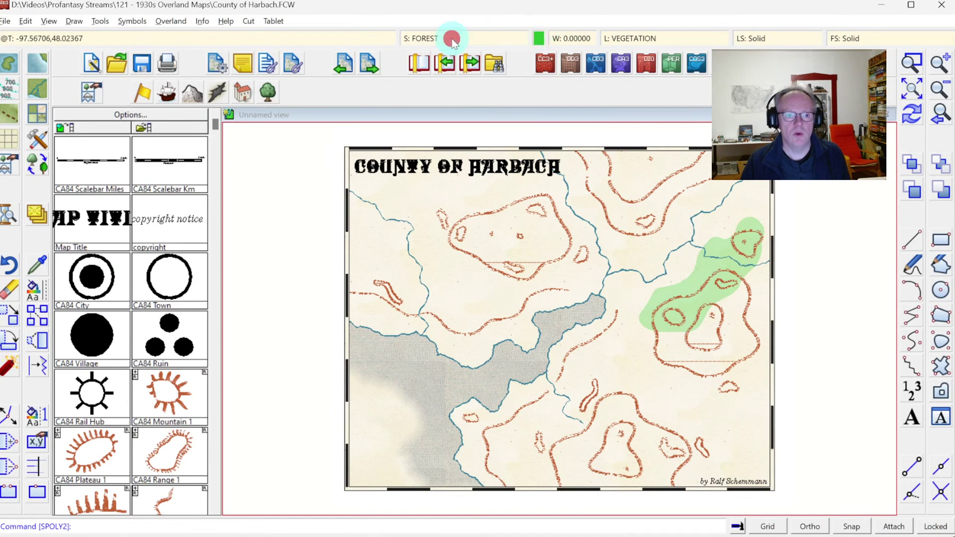
{"action": "left_click", "coordinate": [322, 182]}
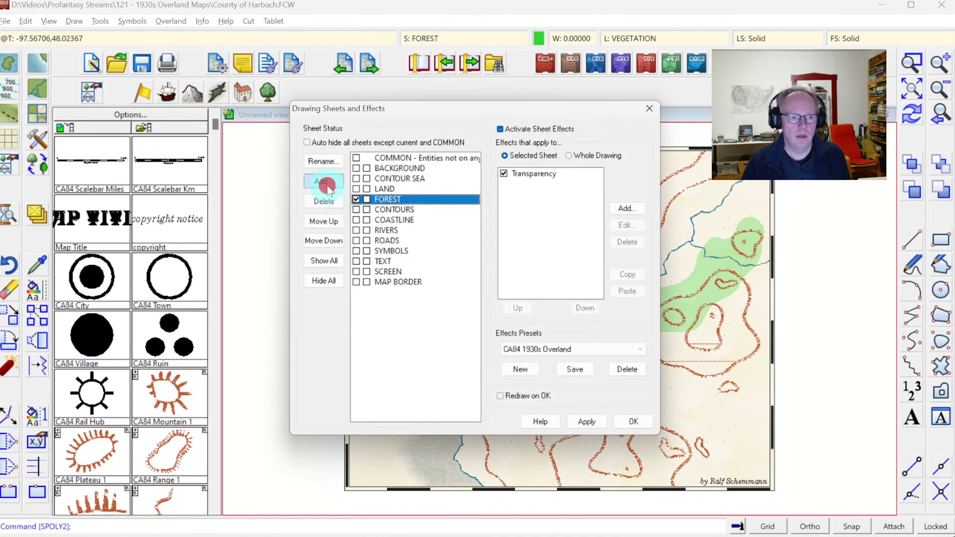
{"action": "type", "text": "FOREST DEEP"}
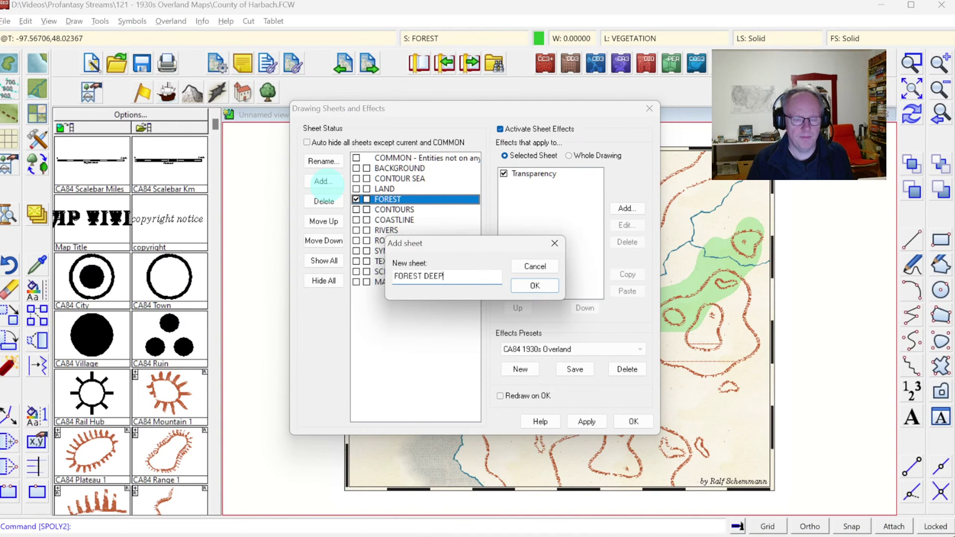
{"action": "key", "text": "Return"}
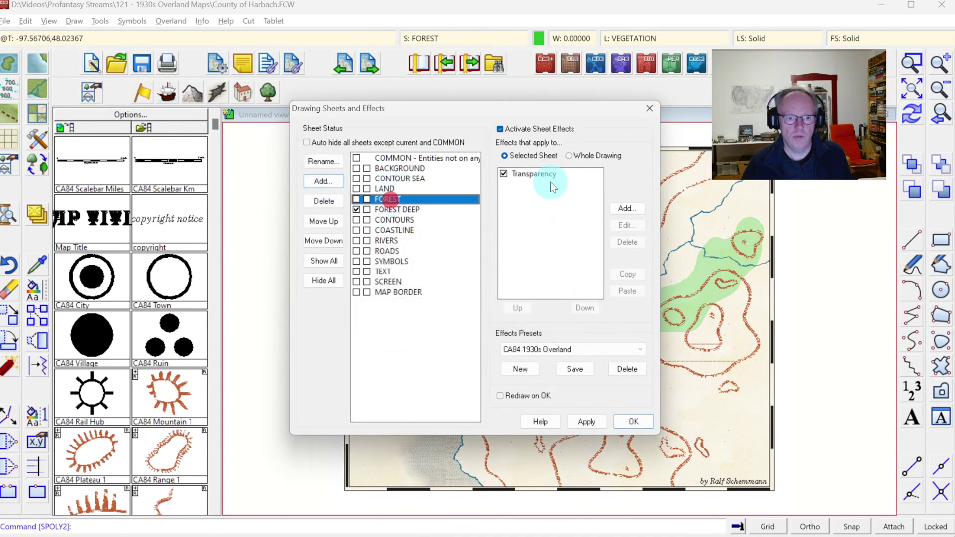
Step: Copy the Transparency effect from the FOREST sheet to the FOREST DEEP sheet and accept the sheet settings
{"action": "left_click", "coordinate": [544, 171]}
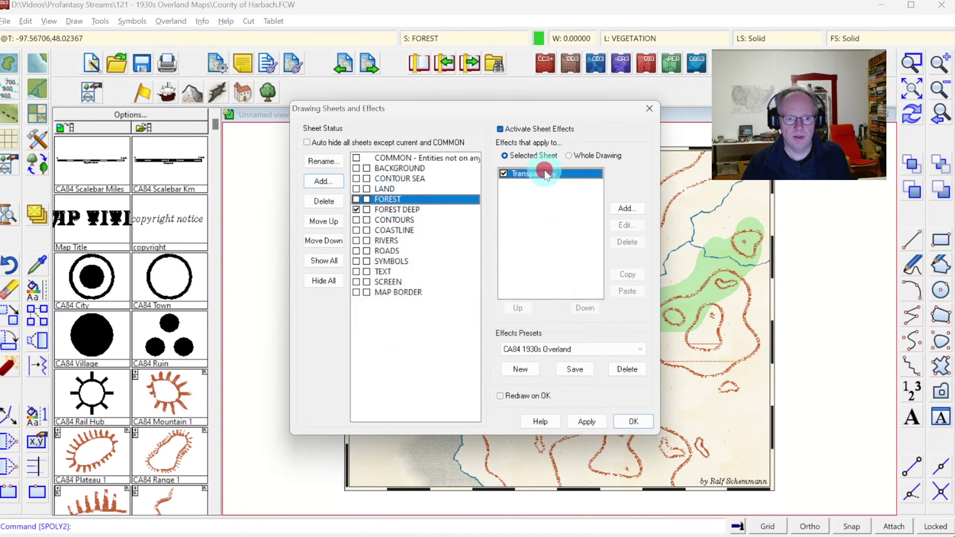
{"action": "left_click", "coordinate": [626, 275]}
{"action": "left_click", "coordinate": [435, 211]}
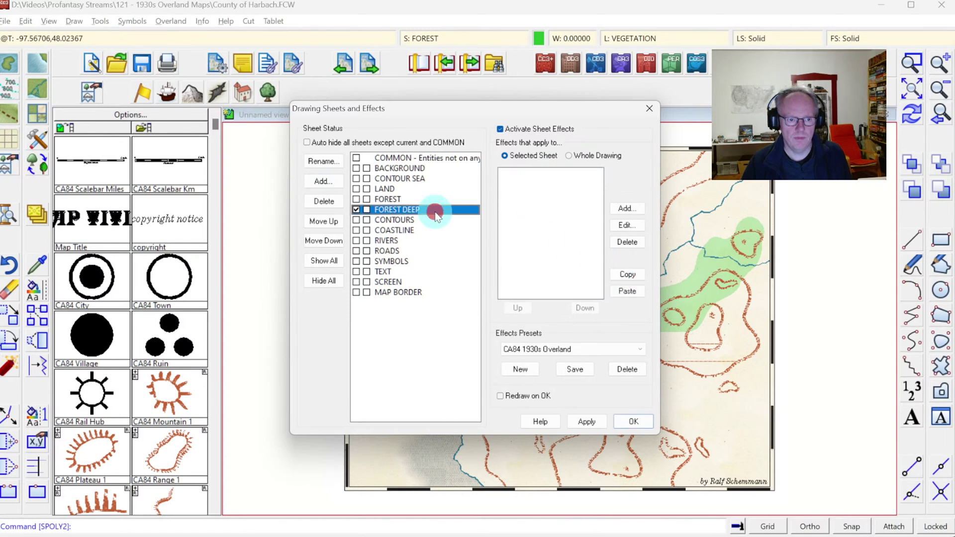
{"action": "left_click", "coordinate": [627, 291]}
{"action": "left_click", "coordinate": [634, 422]}
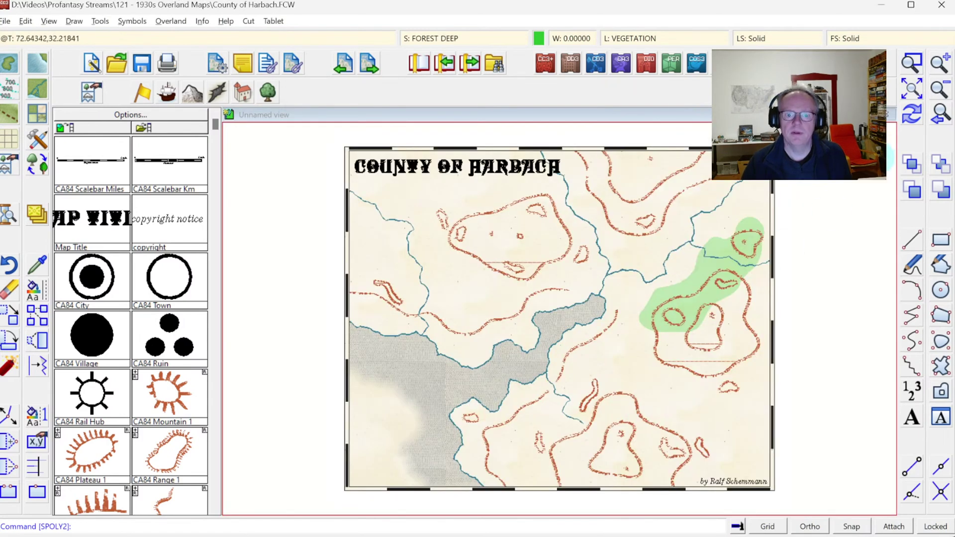
Step: Draw a smooth elongated polygon on the FOREST DEEP sheet inside the existing forest and check the overlapping greens up close
{"action": "left_click", "coordinate": [940, 341]}
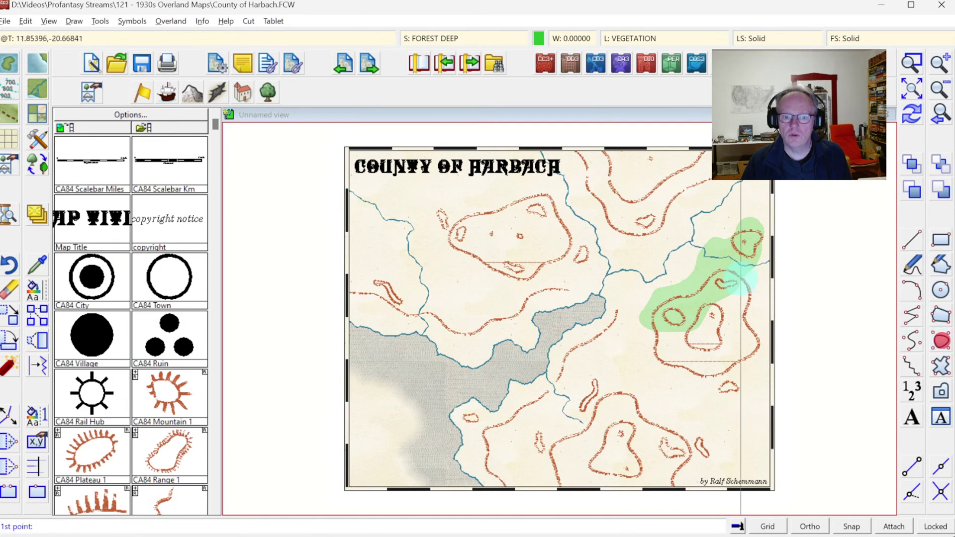
{"action": "left_click", "coordinate": [737, 242]}
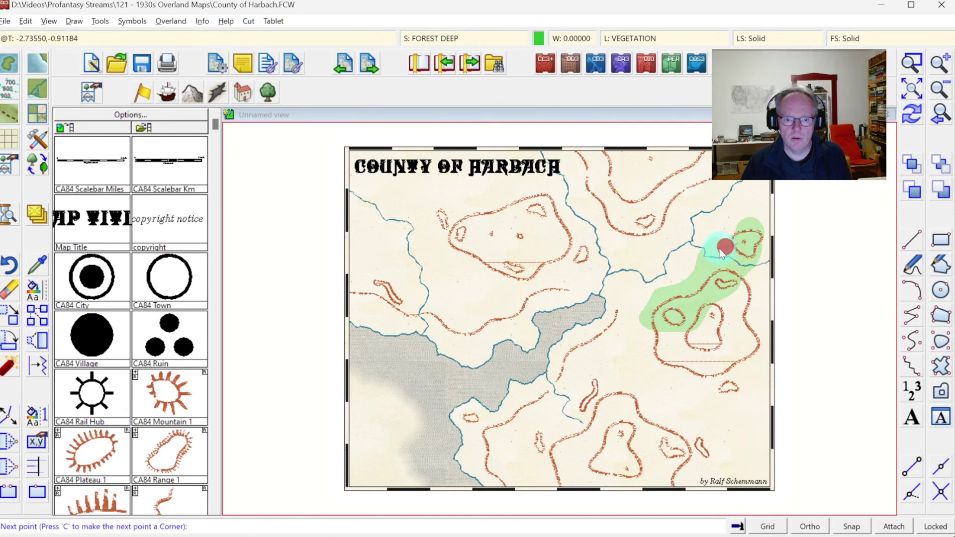
{"action": "left_click", "coordinate": [708, 263]}
{"action": "left_click", "coordinate": [692, 282]}
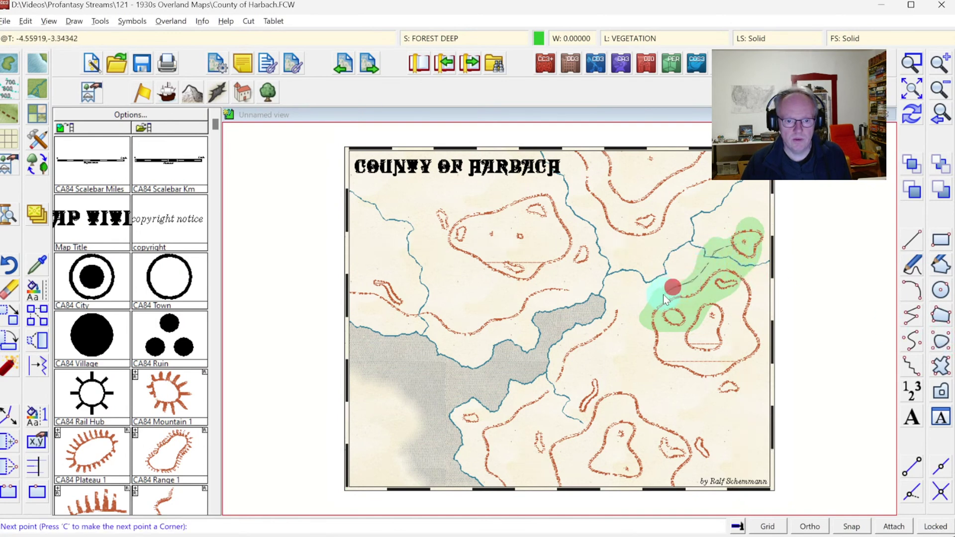
{"action": "left_click", "coordinate": [734, 278]}
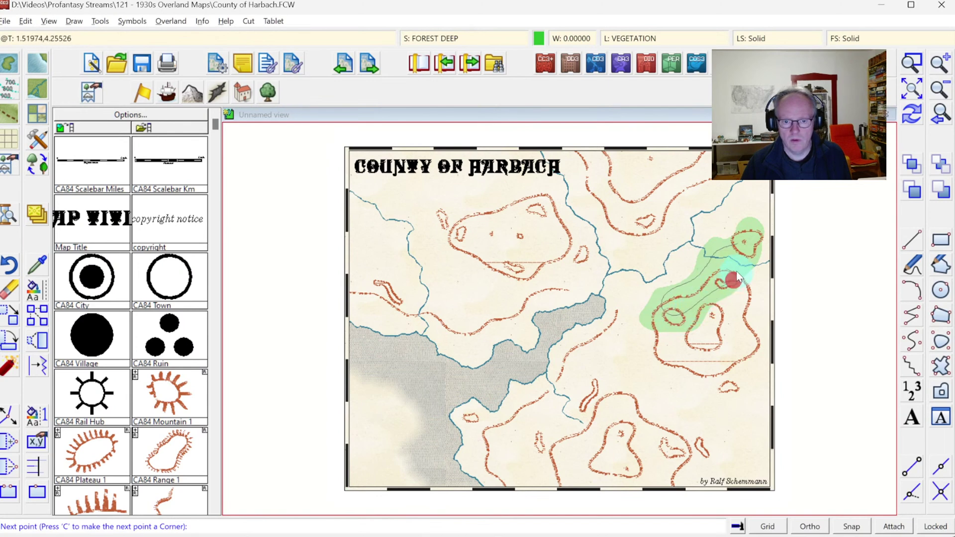
{"action": "right_click", "coordinate": [748, 241]}
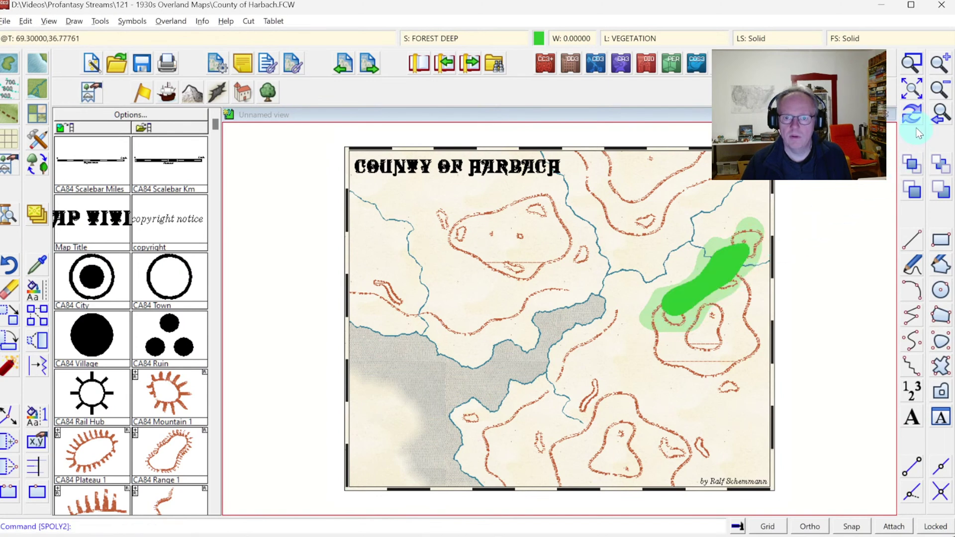
{"action": "left_click", "coordinate": [914, 61]}
{"action": "left_click", "coordinate": [612, 206]}
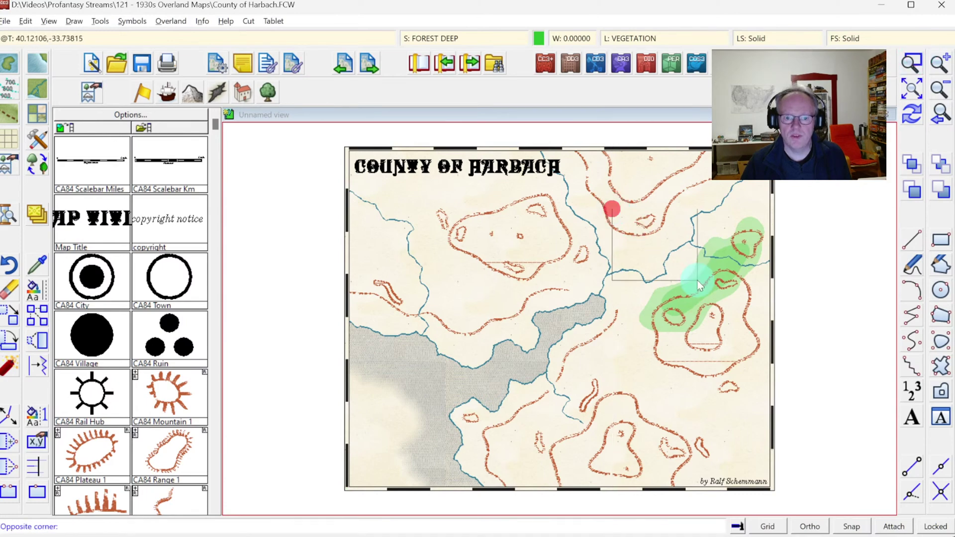
{"action": "left_click", "coordinate": [778, 343]}
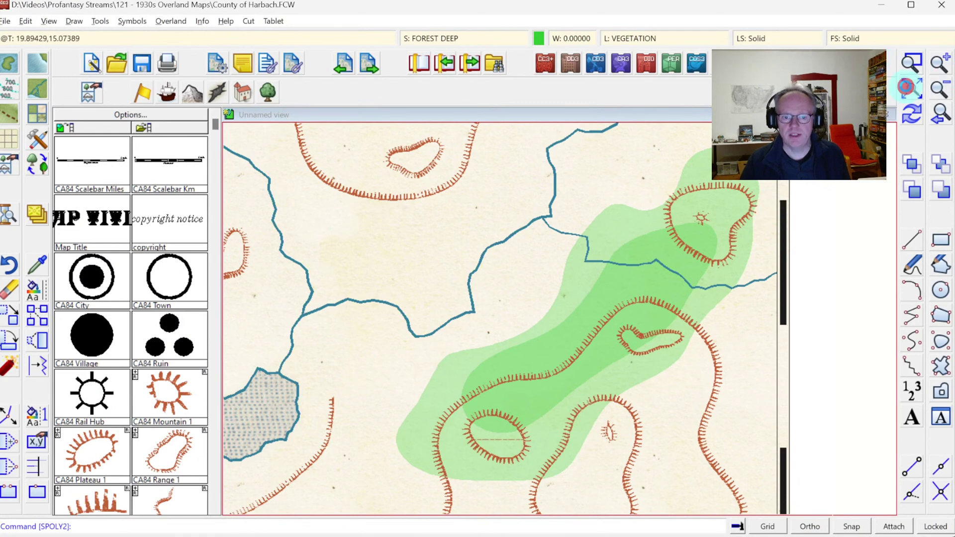
{"action": "left_click", "coordinate": [910, 90]}
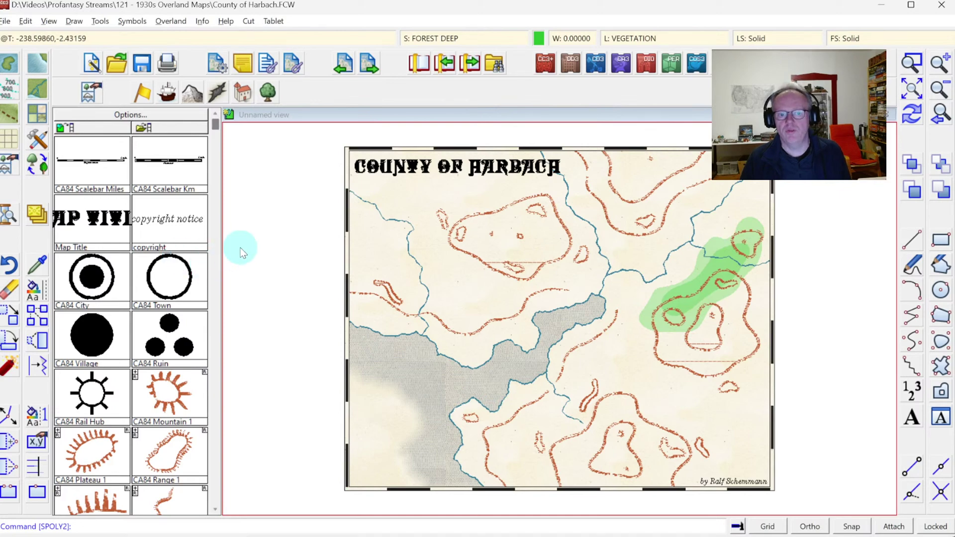
Step: Open the advanced drawing tool settings, choose the Land, Smooth tool as the basis and set it to No outline
{"action": "left_click", "coordinate": [37, 140]}
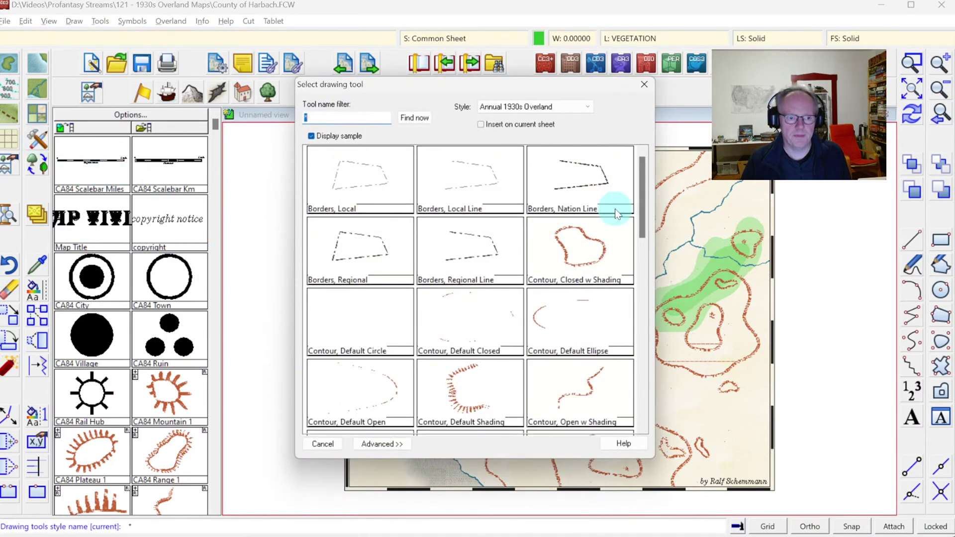
{"action": "left_click_drag", "start_coordinate": [646, 178], "coordinate": [618, 255]}
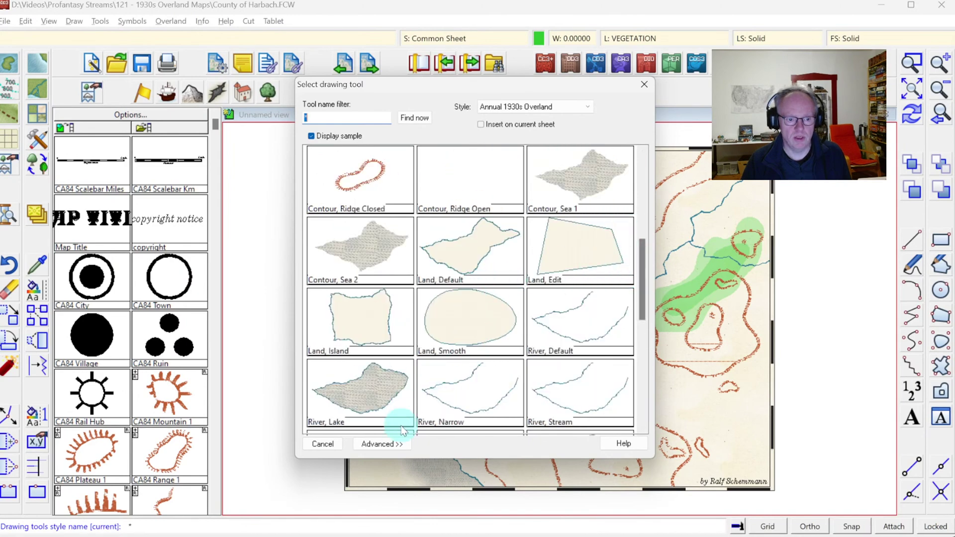
{"action": "left_click", "coordinate": [388, 443]}
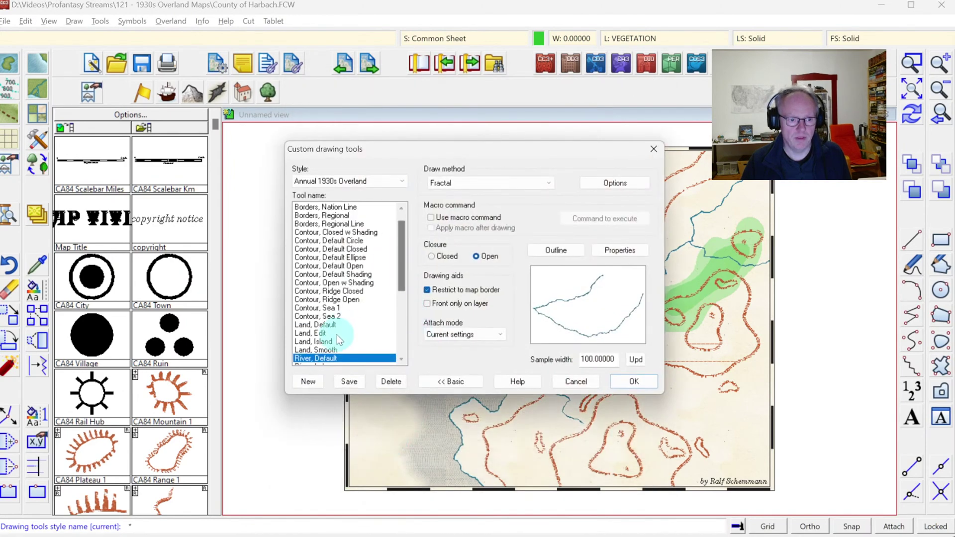
{"action": "left_click", "coordinate": [326, 350]}
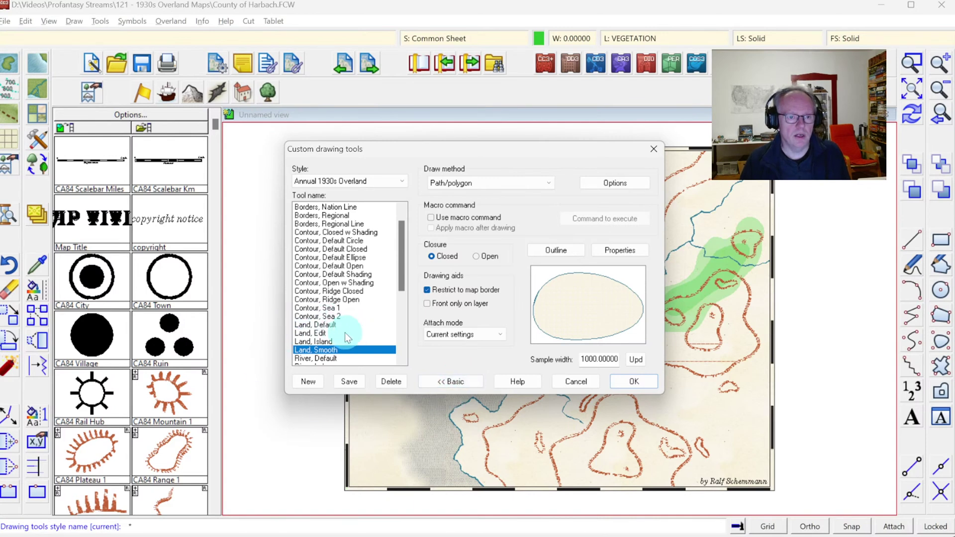
{"action": "left_click", "coordinate": [557, 249]}
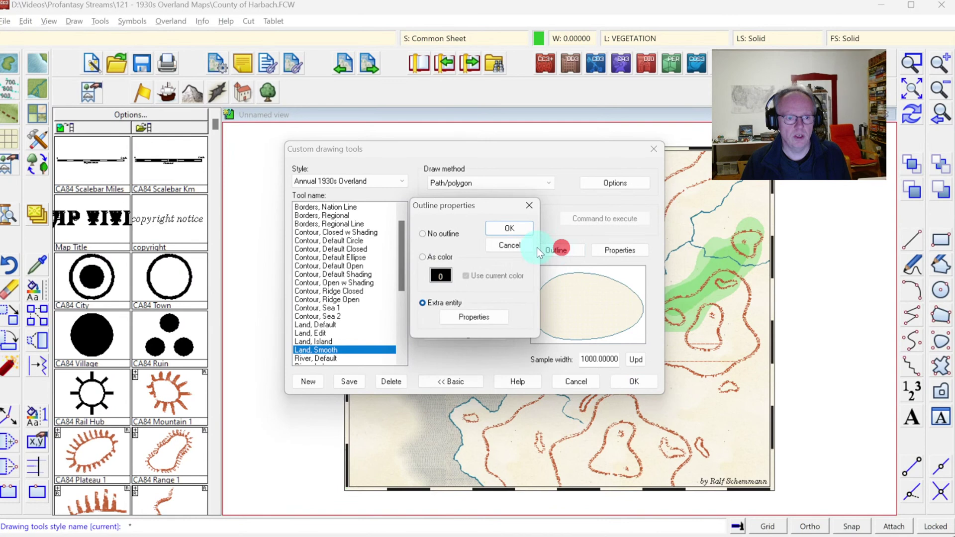
{"action": "left_click", "coordinate": [441, 232]}
{"action": "left_click", "coordinate": [508, 229]}
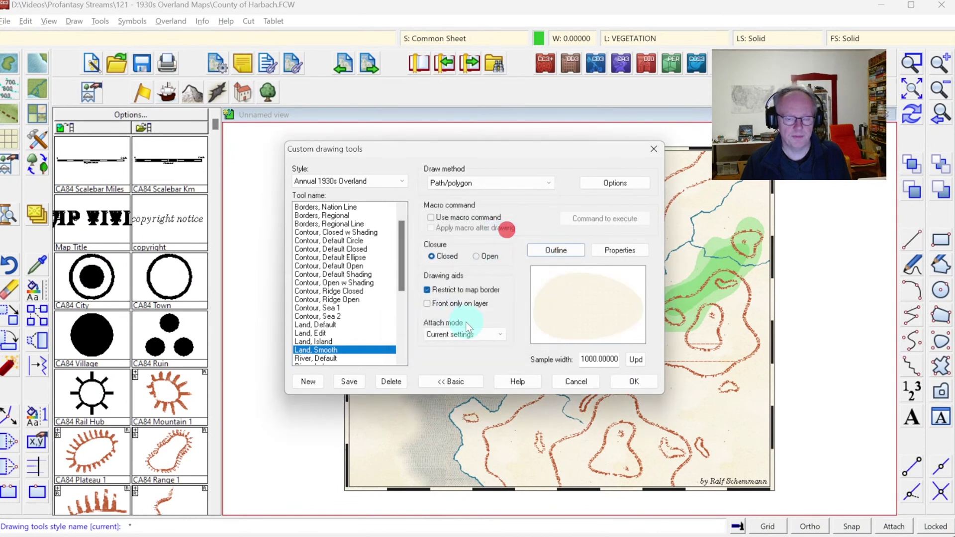
Step: Set the drawing tool's colour to palette colour 87 and its fill style to Solid
{"action": "left_click", "coordinate": [625, 250]}
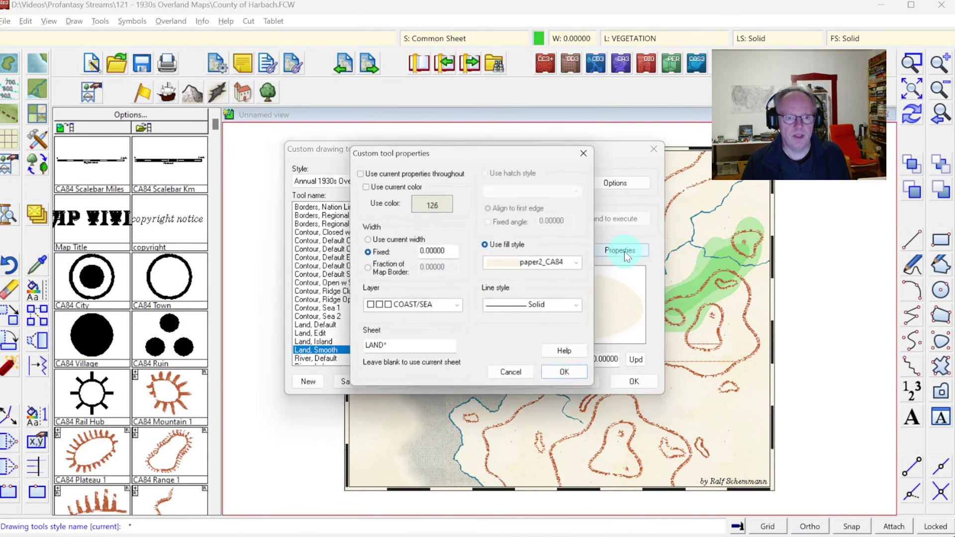
{"action": "left_click", "coordinate": [438, 205]}
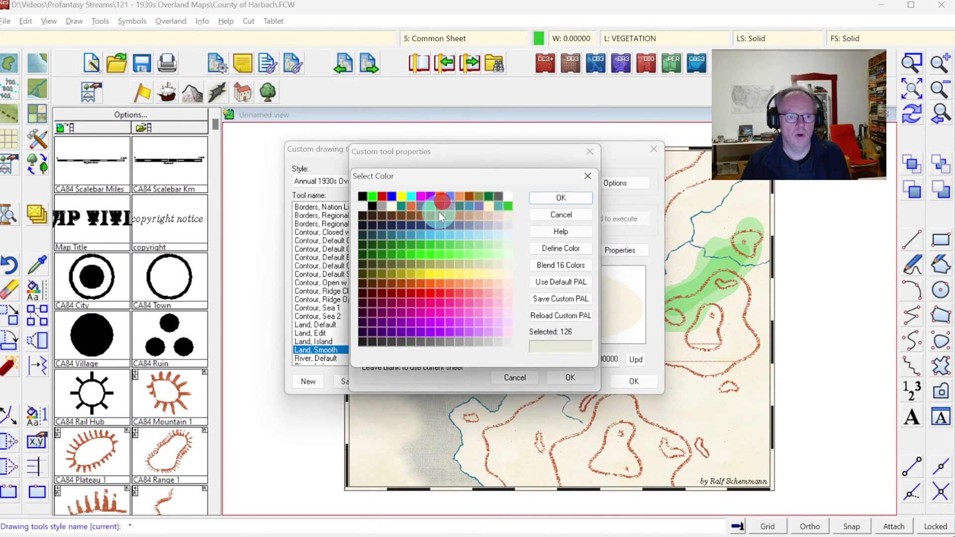
{"action": "left_click", "coordinate": [421, 245]}
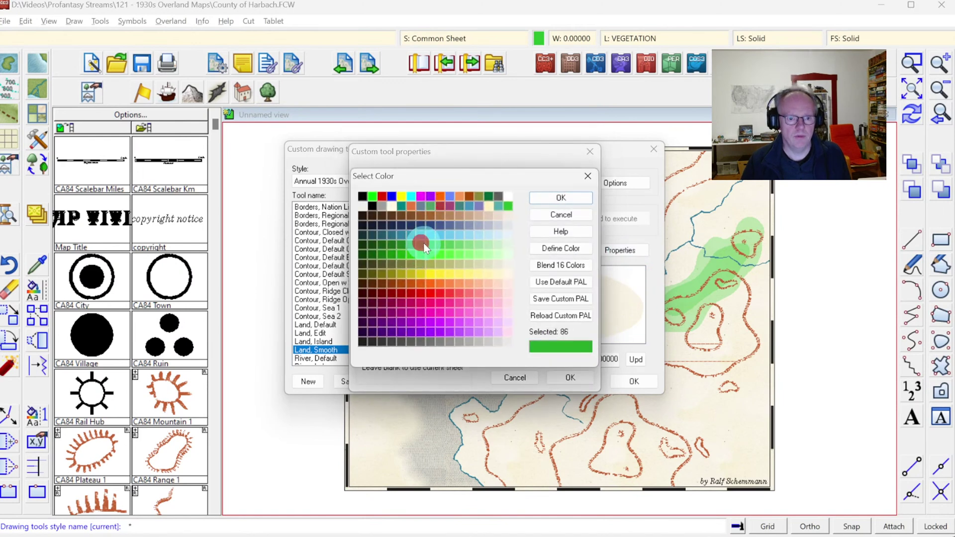
{"action": "left_click", "coordinate": [430, 245]}
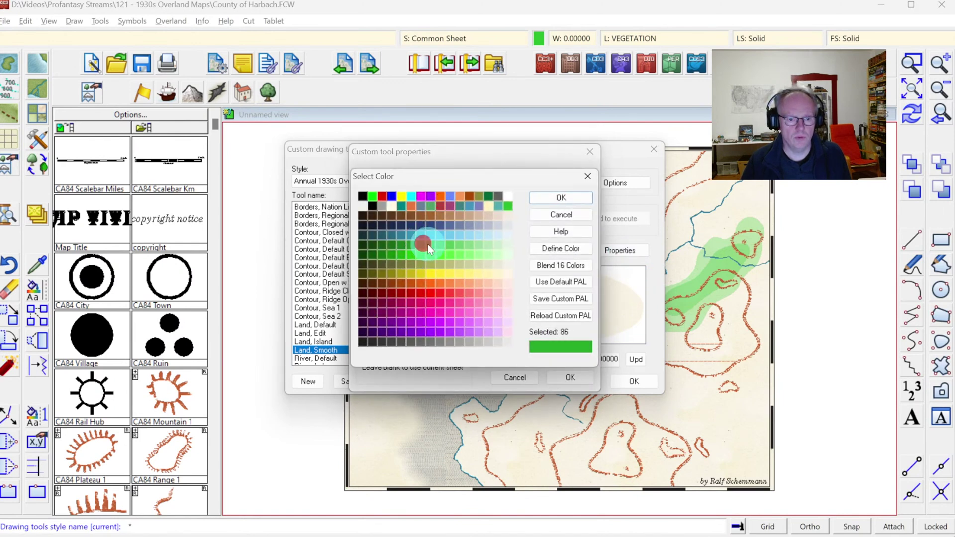
{"action": "left_click", "coordinate": [560, 198]}
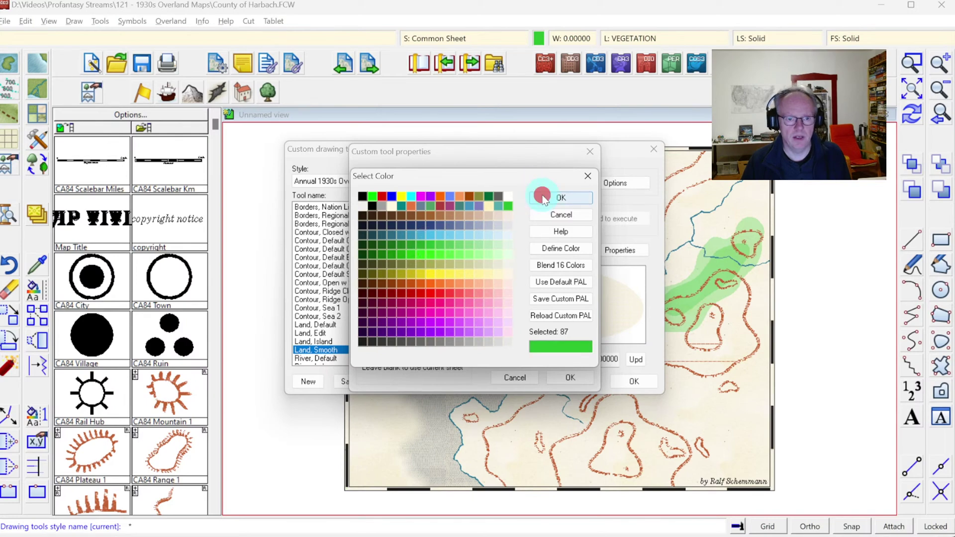
{"action": "left_click", "coordinate": [581, 265]}
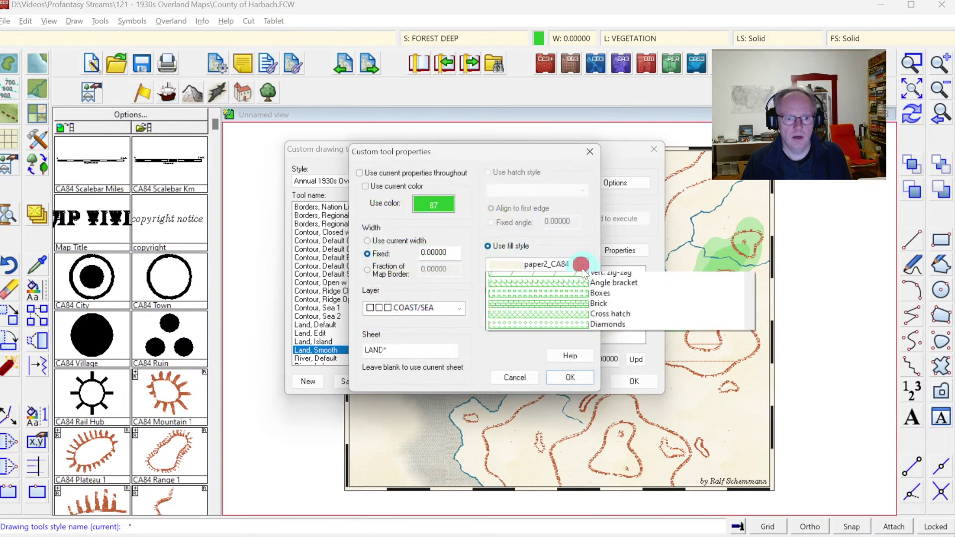
{"action": "scroll", "coordinate": [750, 289], "scroll_direction": "up", "scroll_amount": 10}
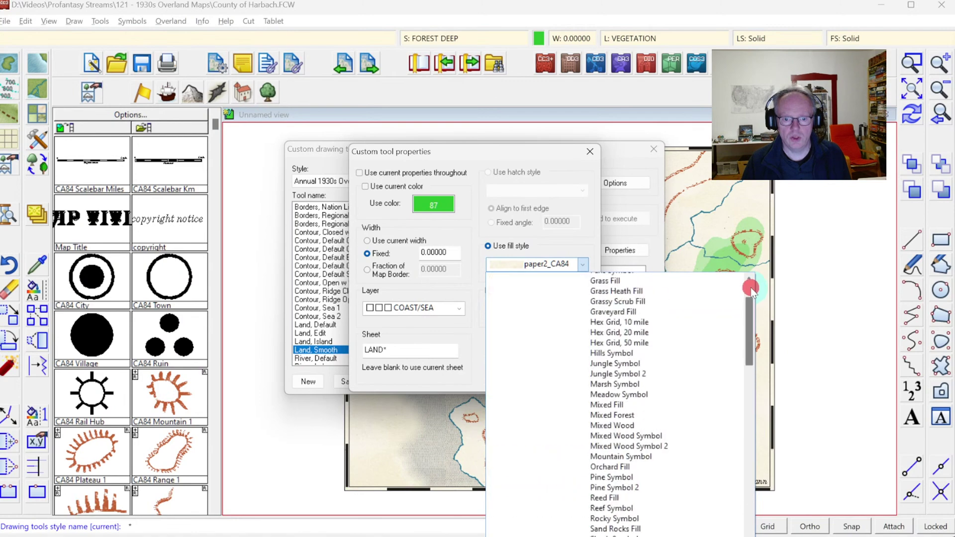
{"action": "left_click", "coordinate": [687, 288]}
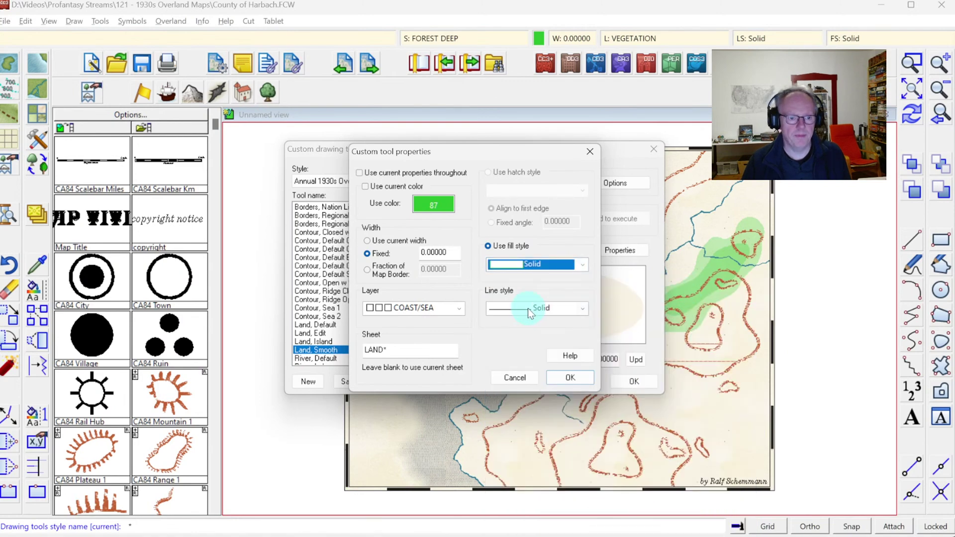
Step: Assign the drawing tool to the VEGETATION layer and the FOREST* sheet, and accept the tool properties
{"action": "left_click", "coordinate": [464, 308]}
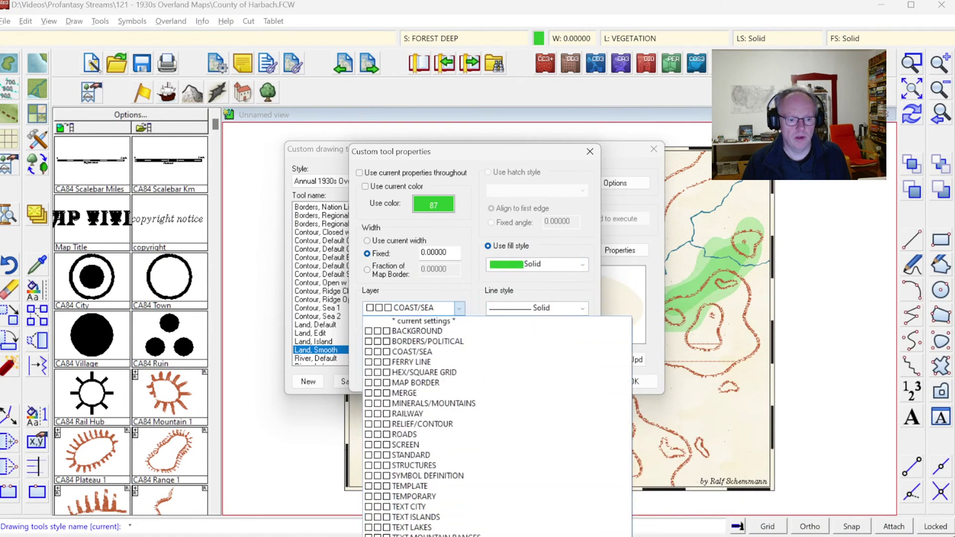
{"action": "left_click", "coordinate": [462, 520]}
{"action": "left_click", "coordinate": [411, 350]}
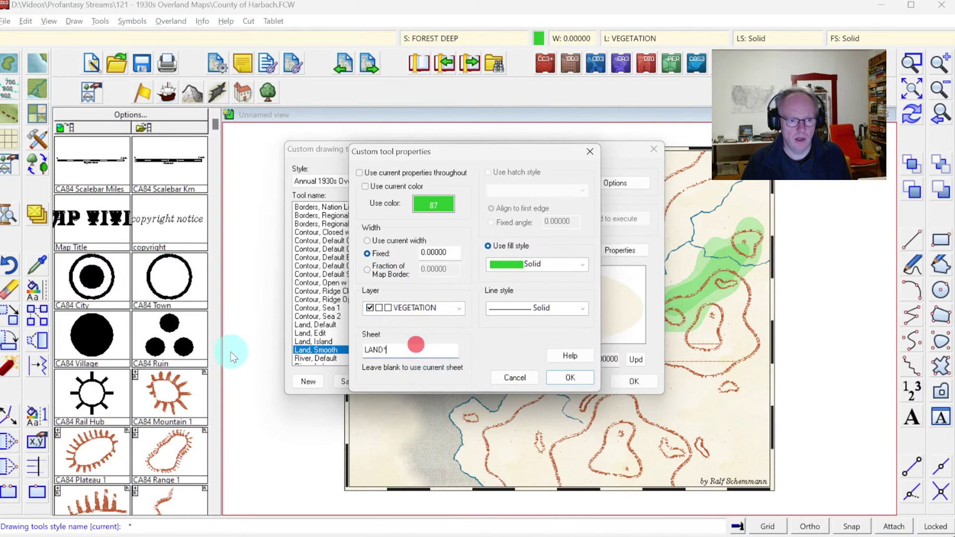
{"action": "double_click", "coordinate": [406, 347]}
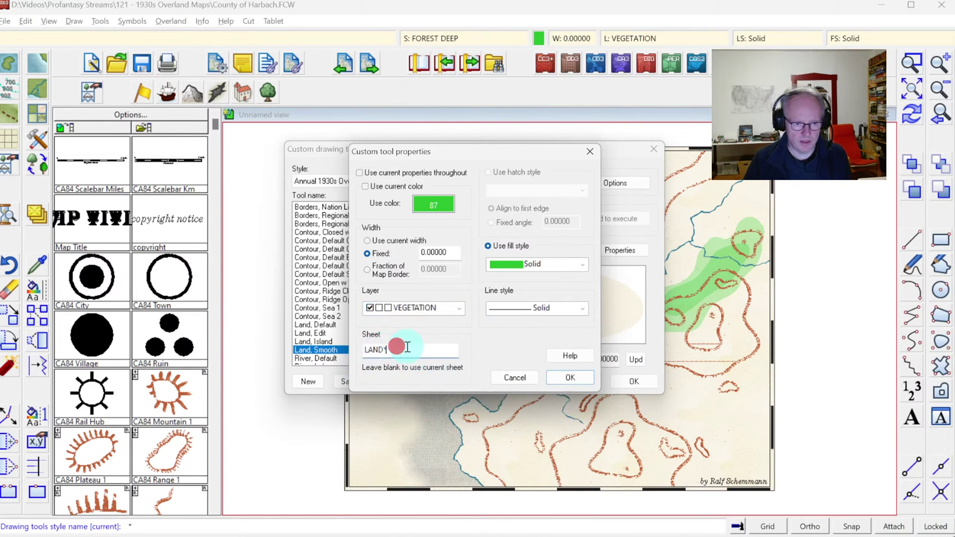
{"action": "type", "text": "FORES"}
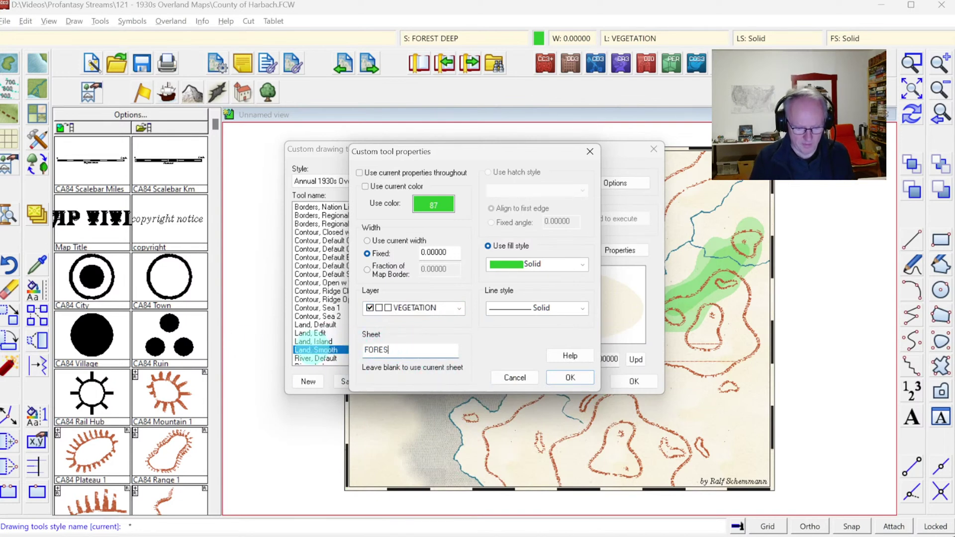
{"action": "type", "text": "T"}
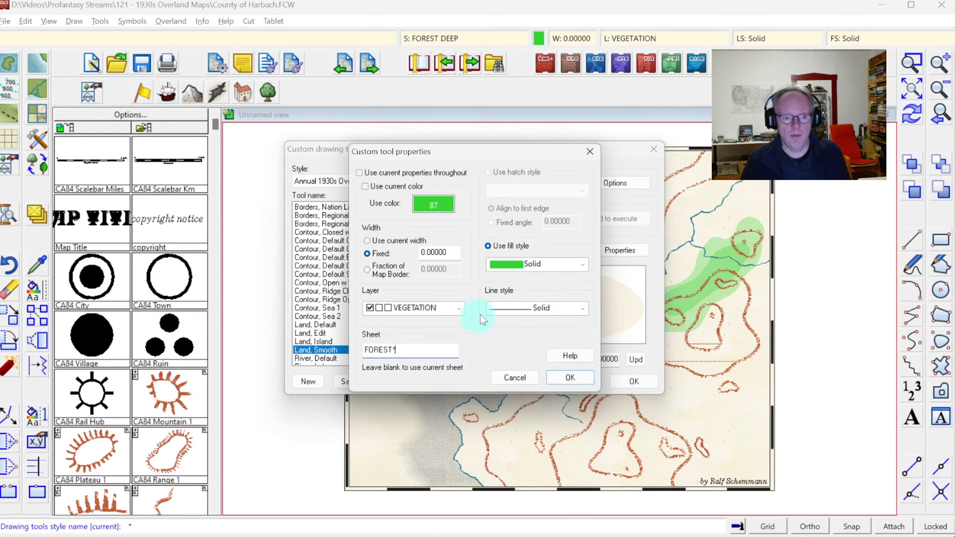
{"action": "left_click", "coordinate": [570, 377]}
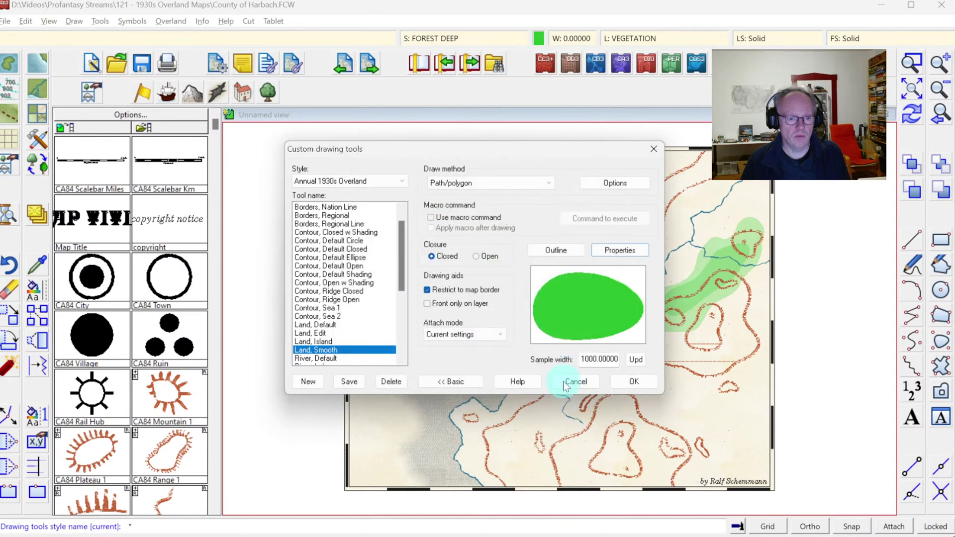
Step: Save the current drawing tool settings as a new tool named "Terrain, Forest"
{"action": "left_click", "coordinate": [357, 385]}
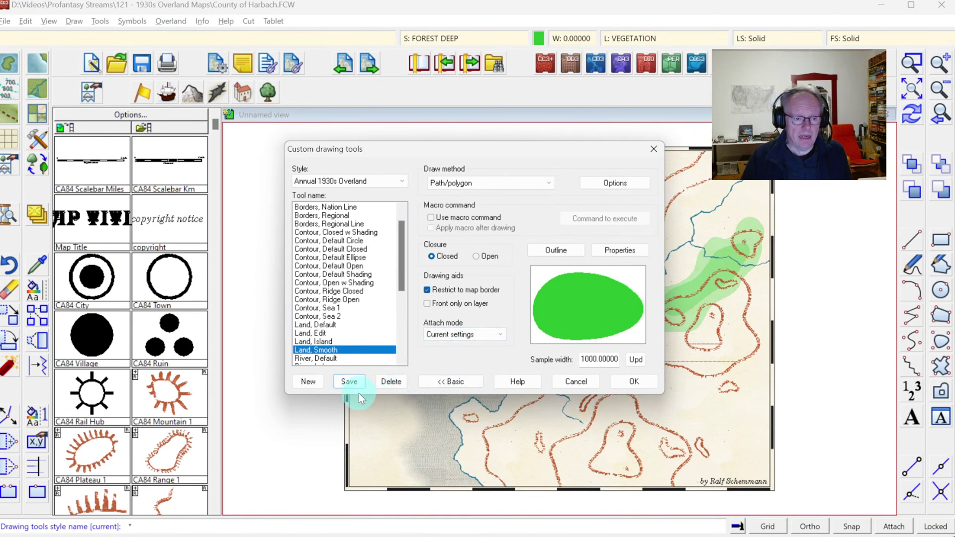
{"action": "left_click", "coordinate": [310, 383]}
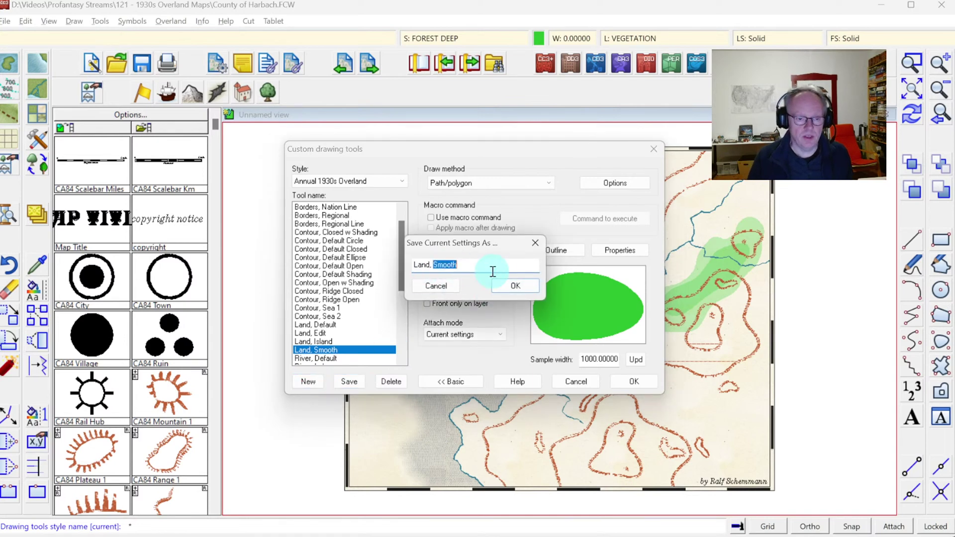
{"action": "key", "text": "Home"}
{"action": "key", "text": "shift+End"}
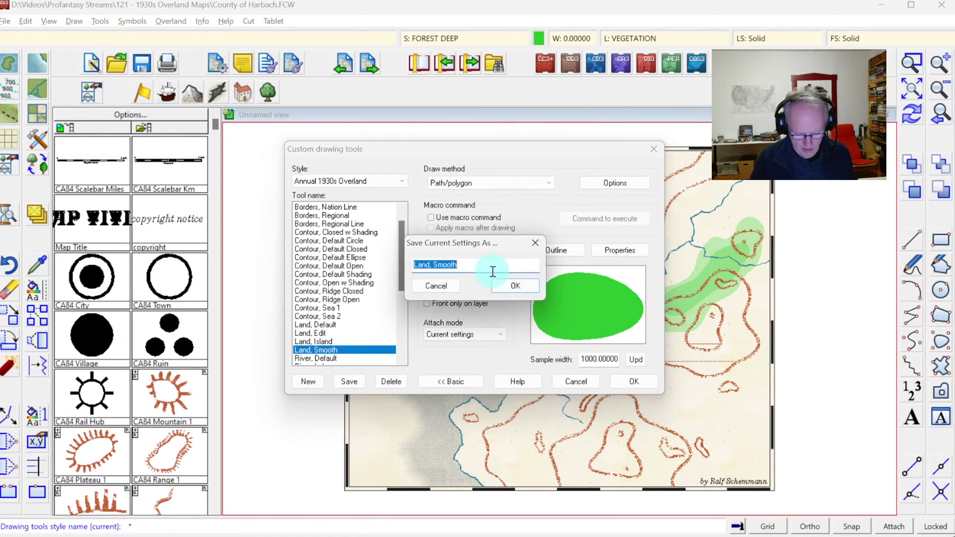
{"action": "type", "text": "Terrain, "}
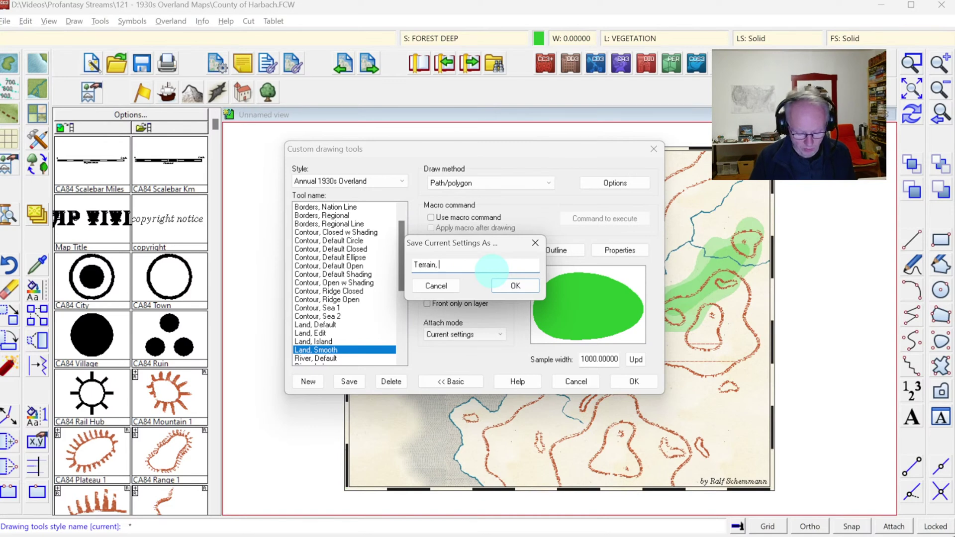
{"action": "type", "text": "FOrest"}
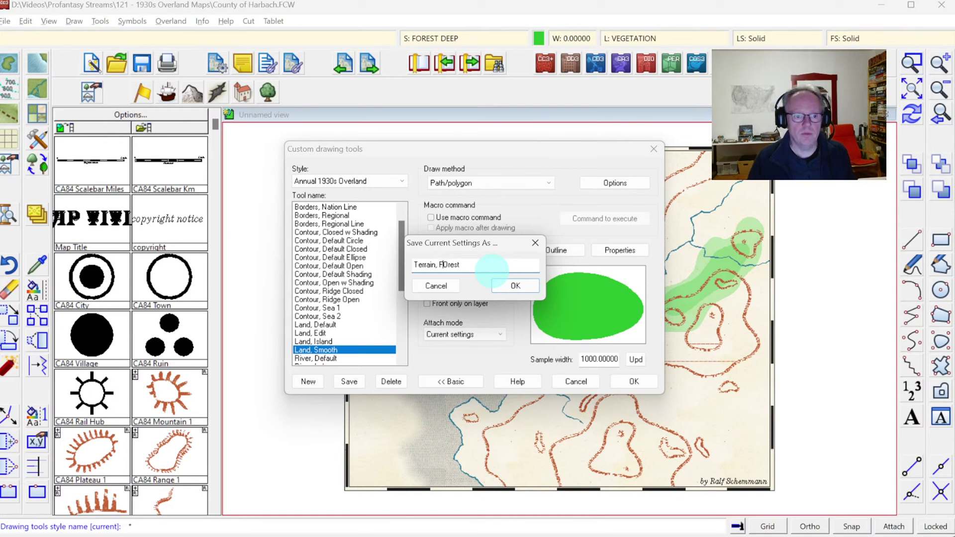
{"action": "key", "text": "BackSpace"}
{"action": "type", "text": "o"}
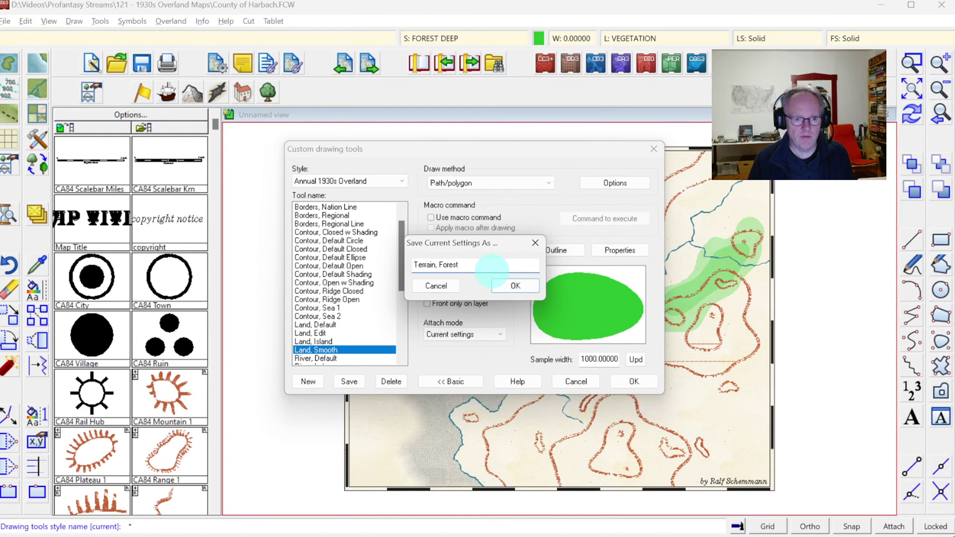
{"action": "key", "text": "Return"}
{"action": "left_click", "coordinate": [348, 382]}
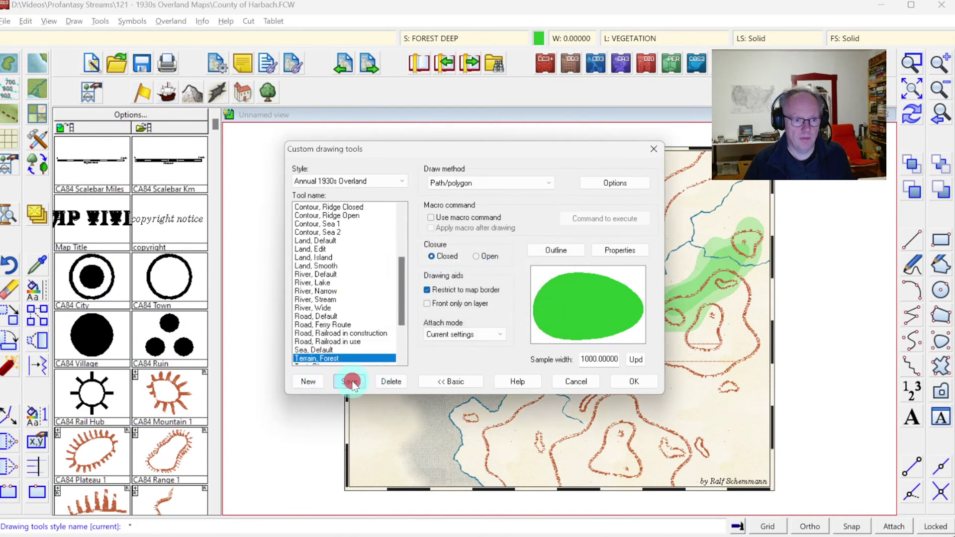
Step: Delete the overwritten green Land, Smooth tool from the Annual 1930s Overland style
{"action": "left_click", "coordinate": [318, 224]}
{"action": "left_click", "coordinate": [318, 240]}
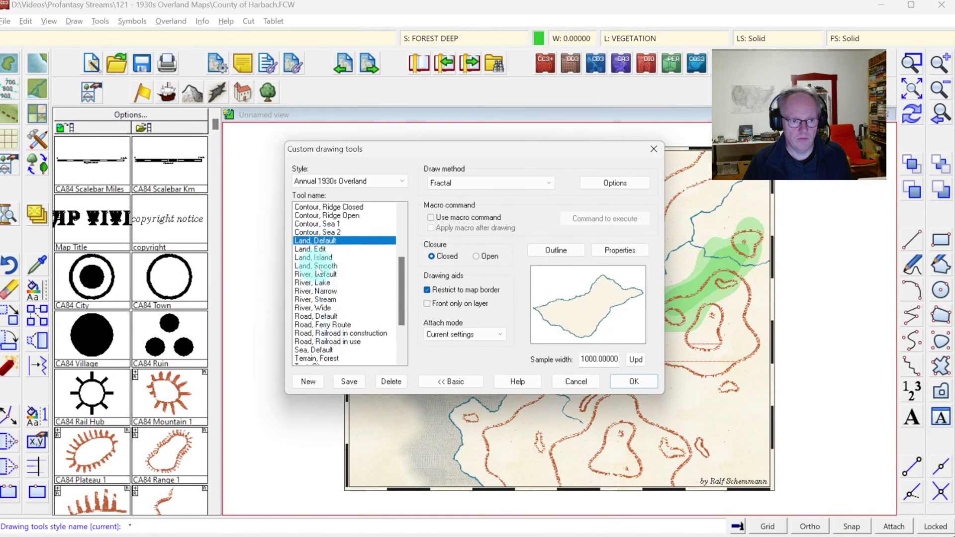
{"action": "left_click", "coordinate": [317, 266]}
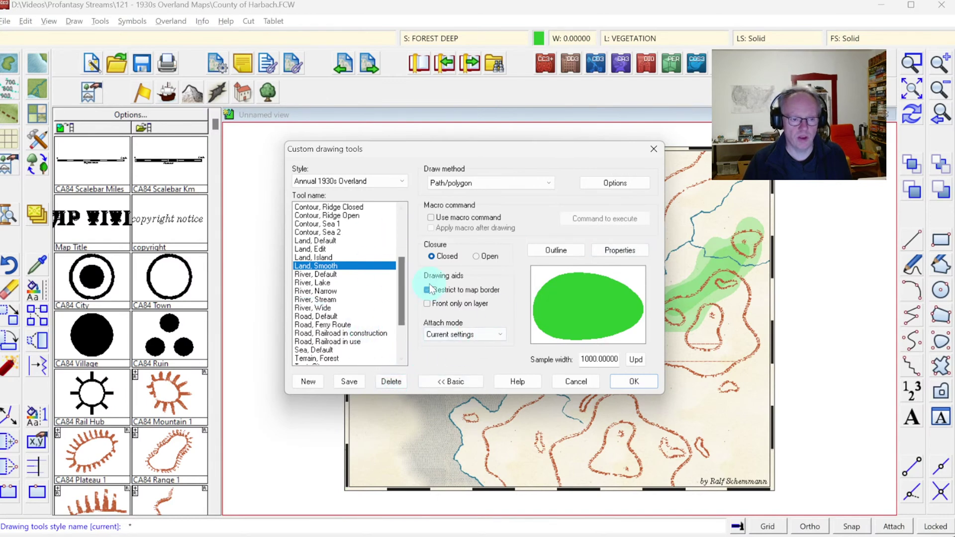
{"action": "left_click", "coordinate": [389, 381]}
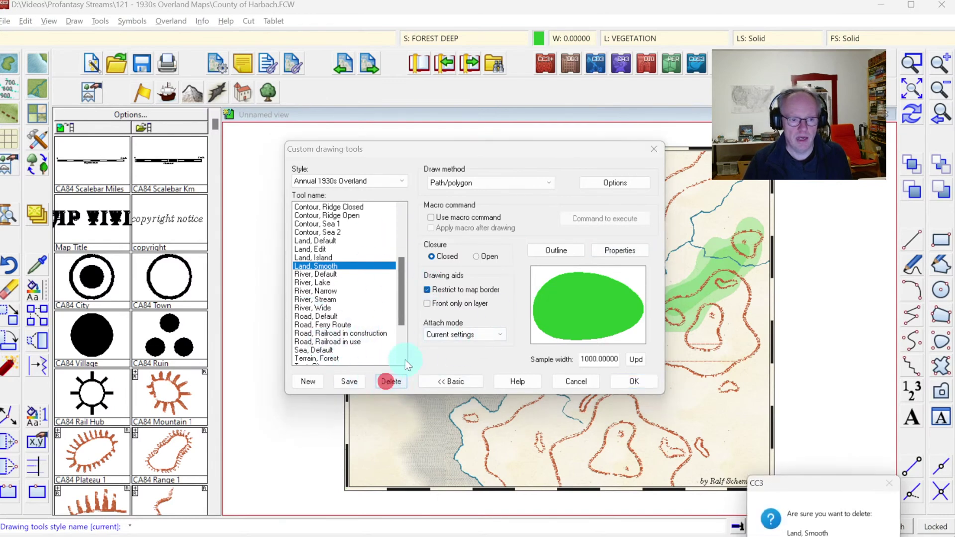
{"action": "left_click", "coordinate": [767, 523]}
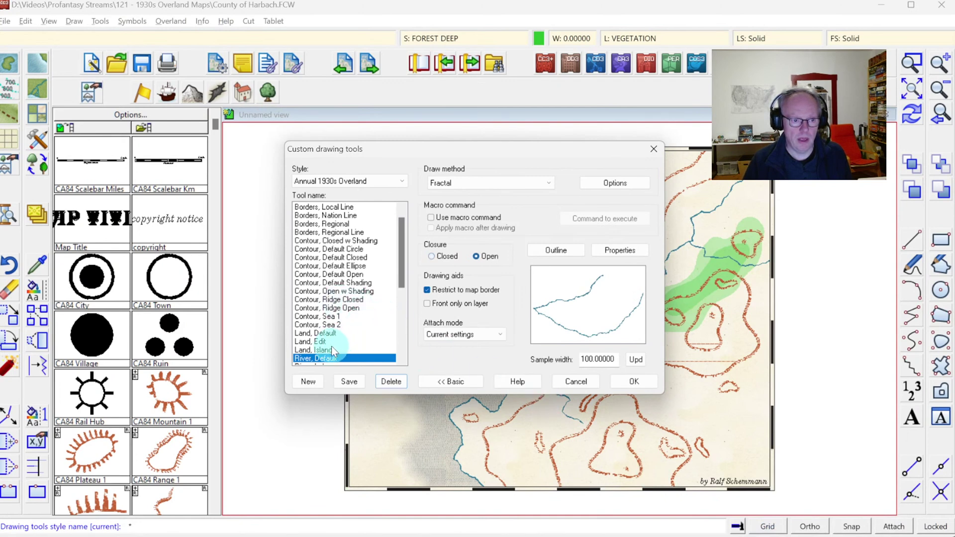
Step: Create a new drawing tool named "Land, Smooth" based on the Land, Default tool
{"action": "scroll", "coordinate": [331, 346], "scroll_direction": "down", "scroll_amount": 4}
{"action": "left_click", "coordinate": [321, 232]}
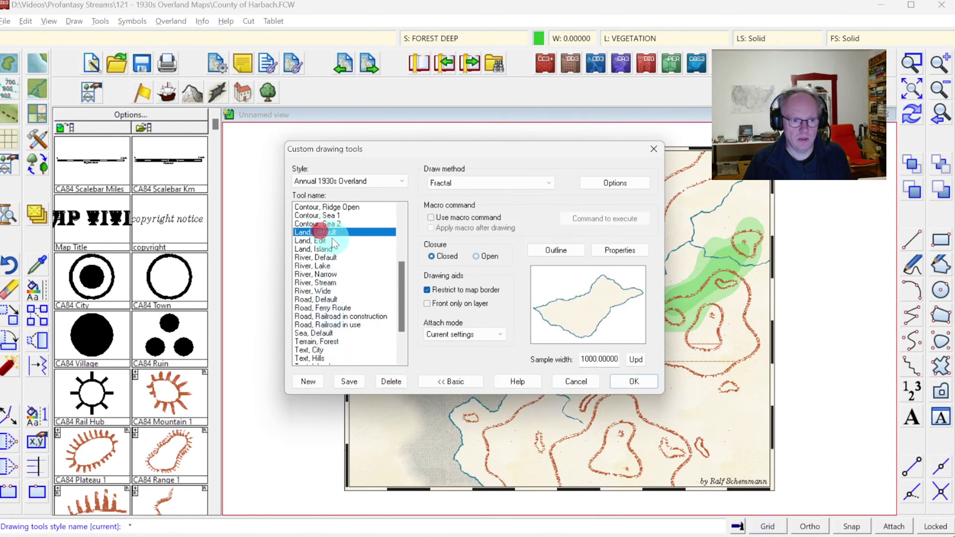
{"action": "left_click", "coordinate": [305, 382]}
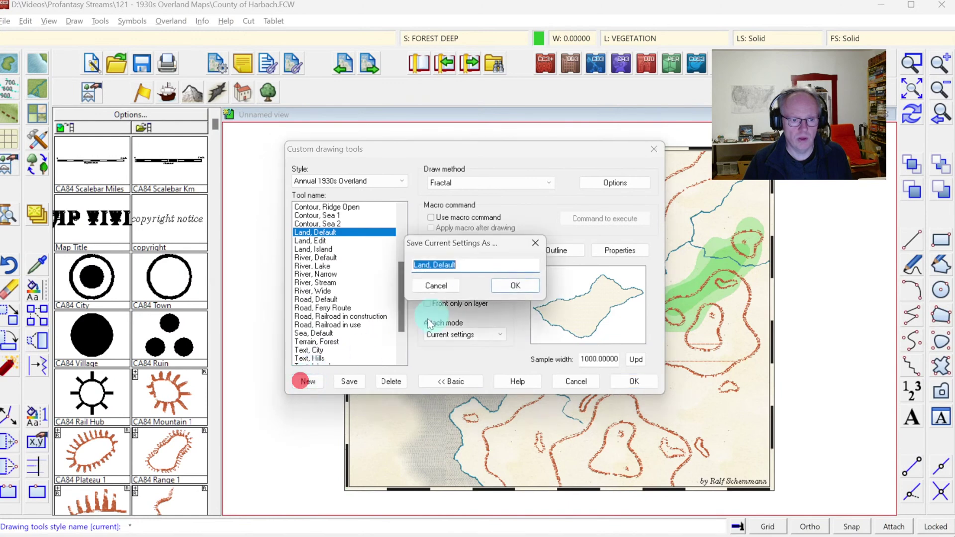
{"action": "double_click", "coordinate": [450, 265]}
{"action": "type", "text": "Smooth"}
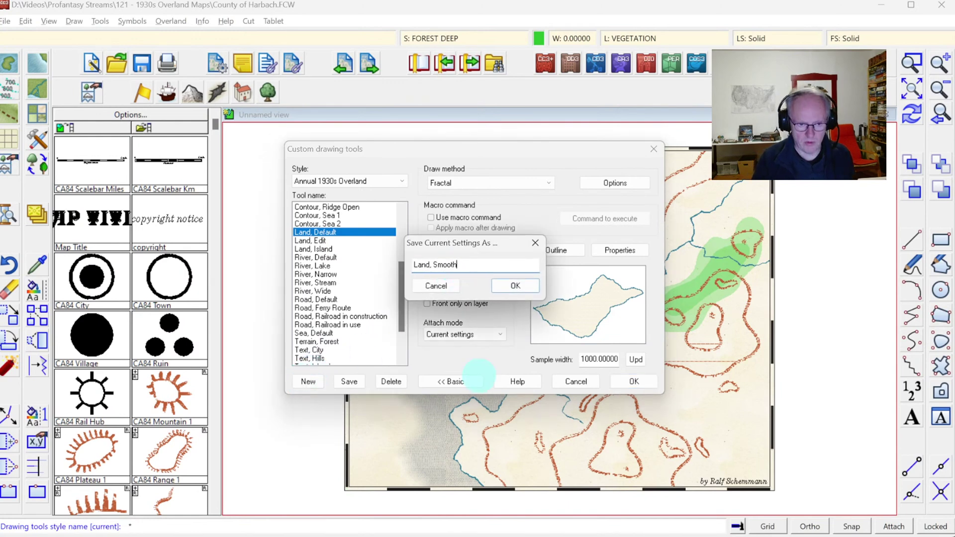
{"action": "key", "text": "Return"}
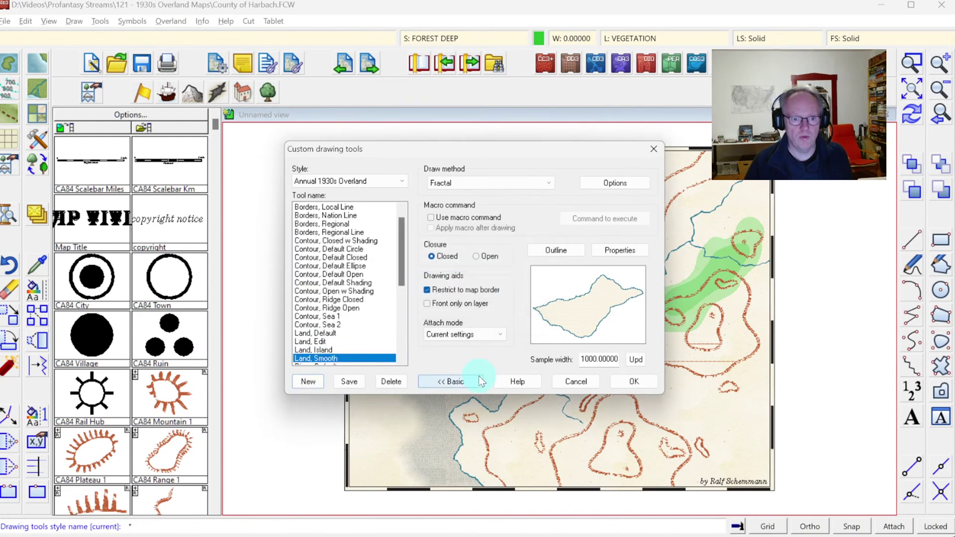
Step: Set the Land, Smooth tool's draw method to a smooth Path/polygon and save the tool
{"action": "left_click", "coordinate": [547, 175]}
{"action": "left_click", "coordinate": [460, 197]}
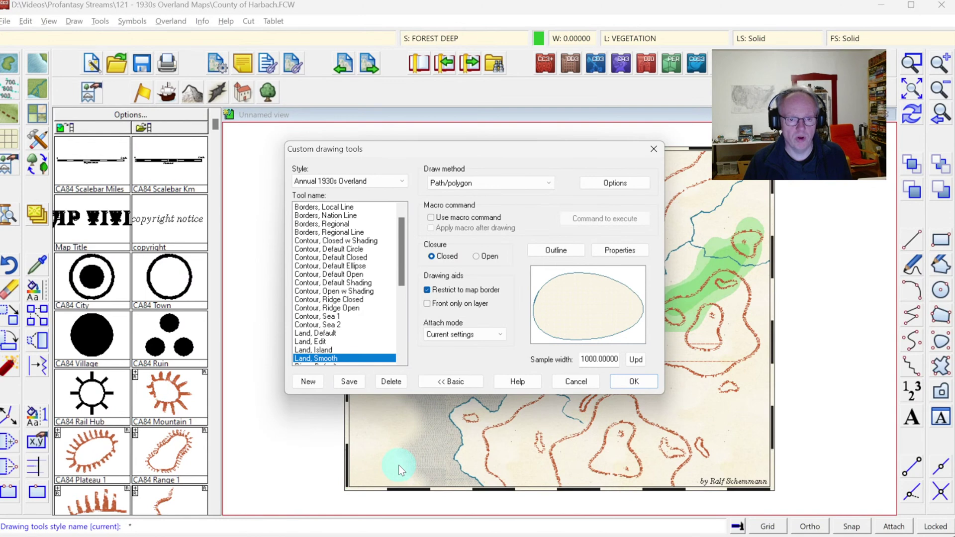
{"action": "left_click", "coordinate": [616, 184]}
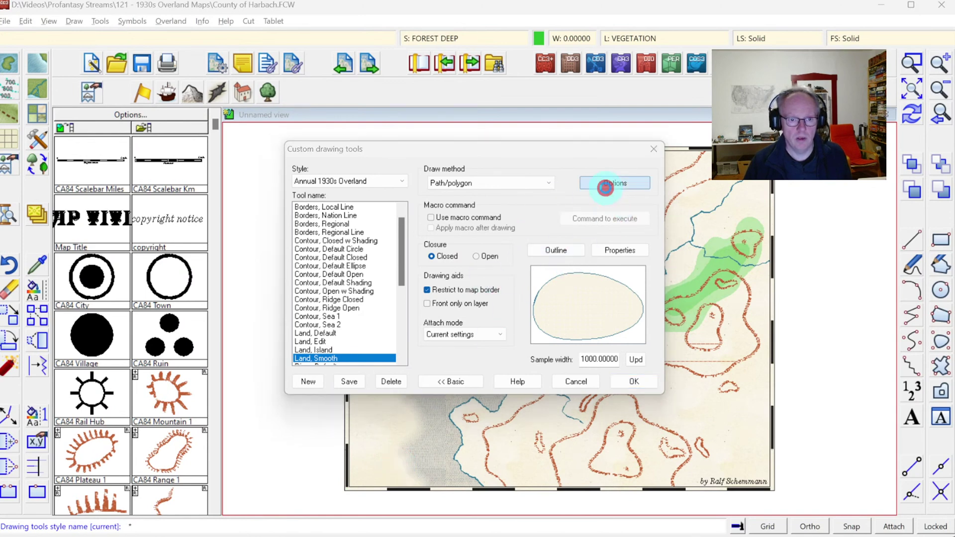
{"action": "left_click", "coordinate": [515, 268]}
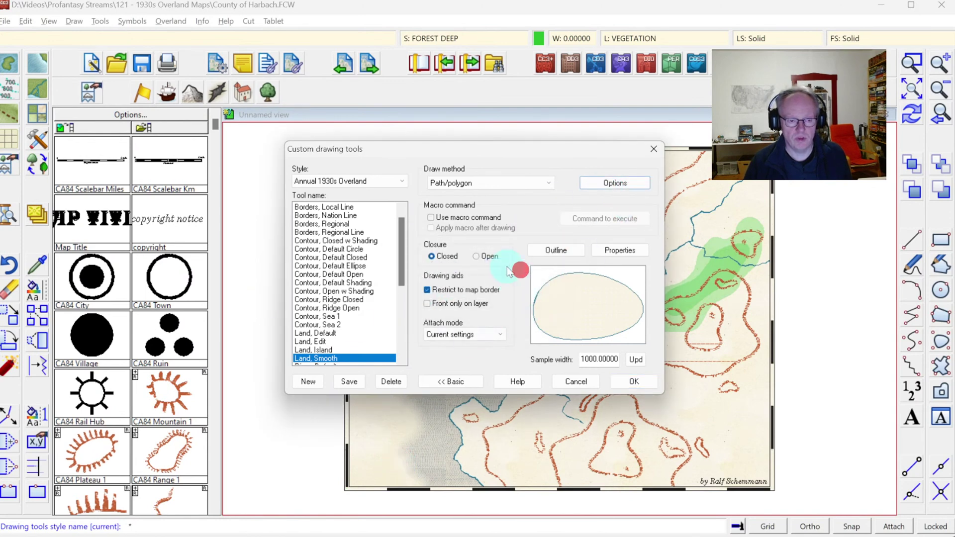
{"action": "left_click", "coordinate": [350, 382]}
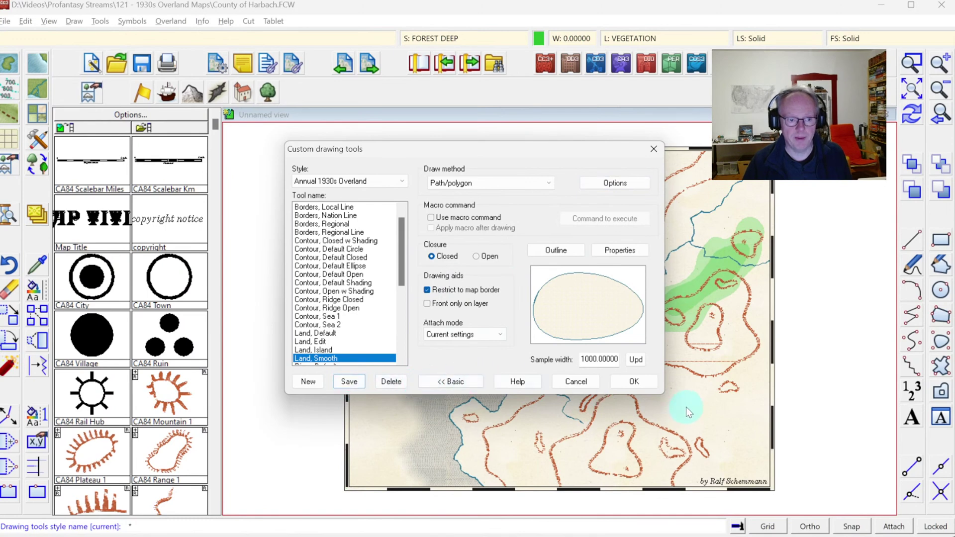
Step: Start drawing with the Terrain, Forest tool and make FOREST the current sheet
{"action": "left_click", "coordinate": [426, 305]}
{"action": "left_click_drag", "start_coordinate": [405, 246], "coordinate": [348, 309]}
{"action": "left_click", "coordinate": [337, 291]}
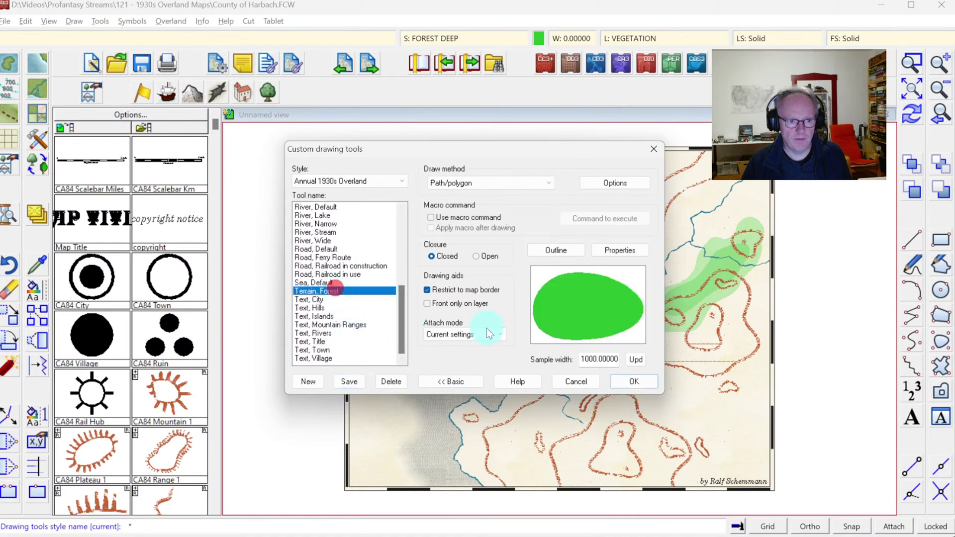
{"action": "left_click", "coordinate": [633, 381]}
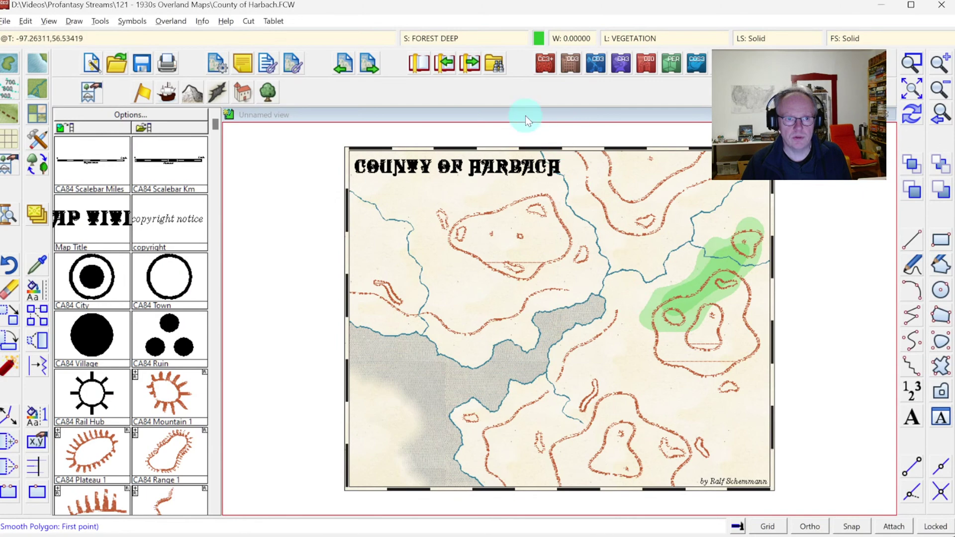
{"action": "left_click", "coordinate": [440, 41]}
{"action": "left_click", "coordinate": [354, 199]}
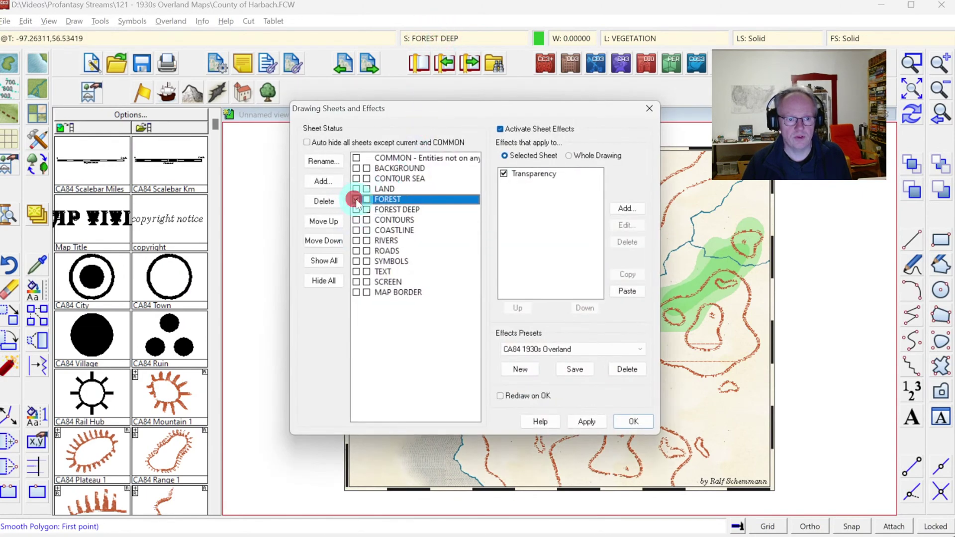
{"action": "left_click", "coordinate": [630, 419]}
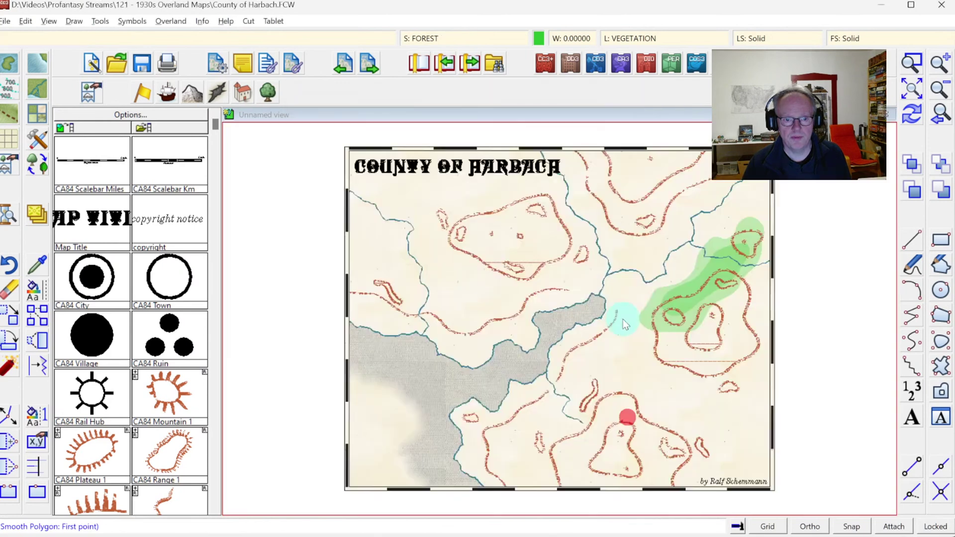
Step: Draw a smooth forest polygon over the hill contours at the map's upper edge, east of the title, and redraw the map
{"action": "left_click", "coordinate": [565, 141]}
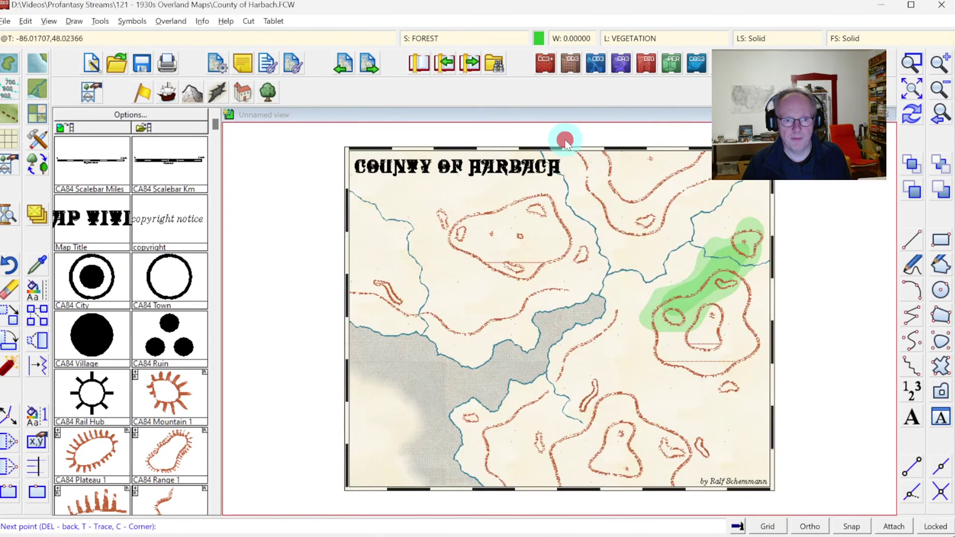
{"action": "left_click", "coordinate": [590, 211]}
{"action": "left_click", "coordinate": [609, 234]}
{"action": "left_click", "coordinate": [630, 233]}
{"action": "left_click", "coordinate": [627, 211]}
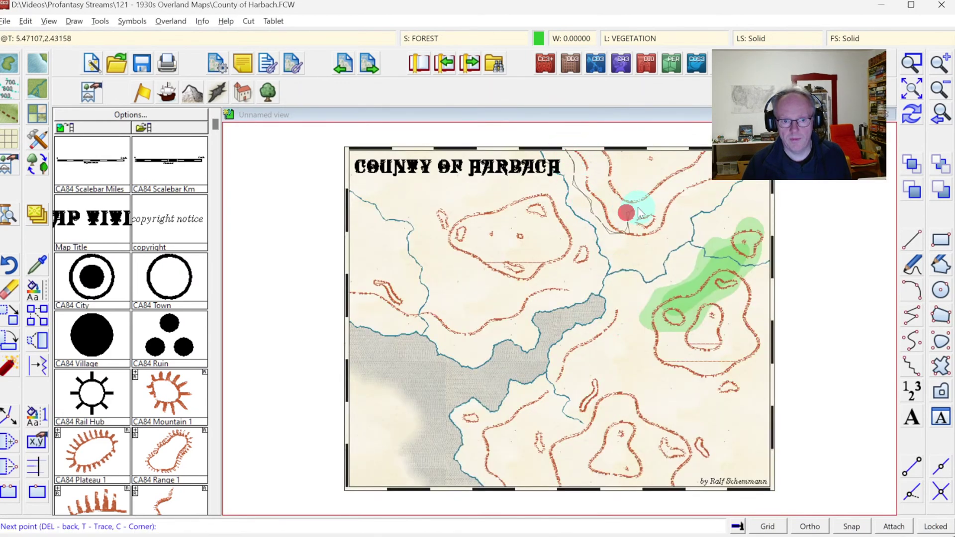
{"action": "left_click", "coordinate": [666, 207]}
{"action": "left_click", "coordinate": [689, 209]}
{"action": "left_click", "coordinate": [694, 193]}
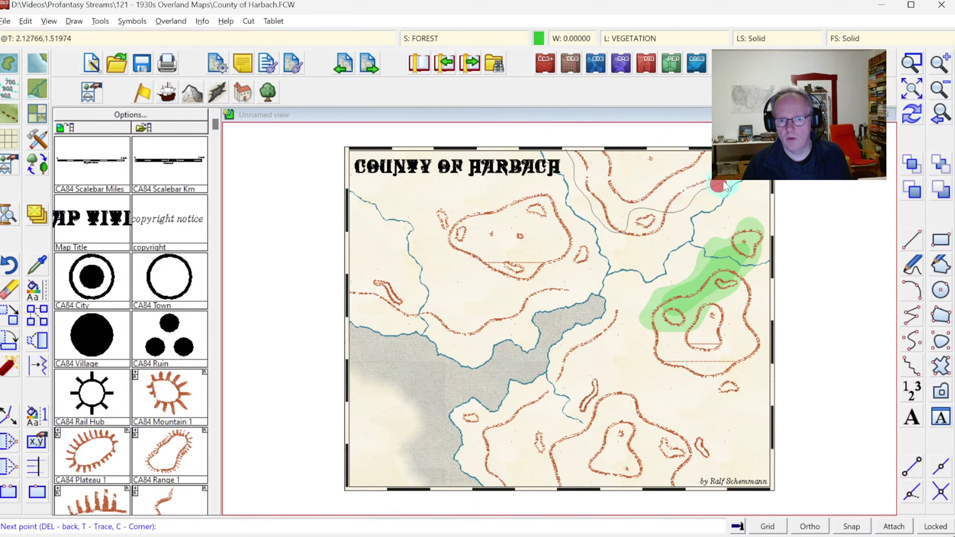
{"action": "left_click", "coordinate": [654, 135]}
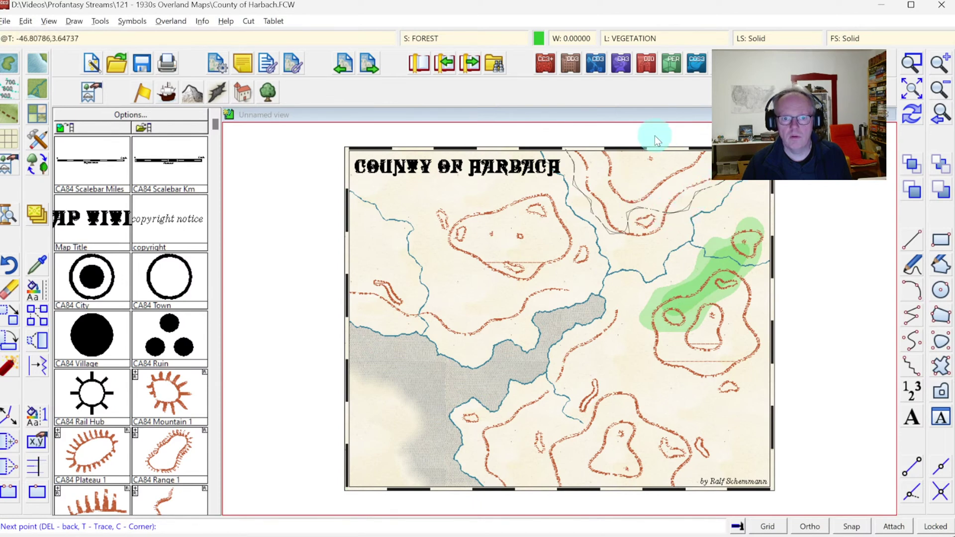
{"action": "right_click", "coordinate": [654, 135]}
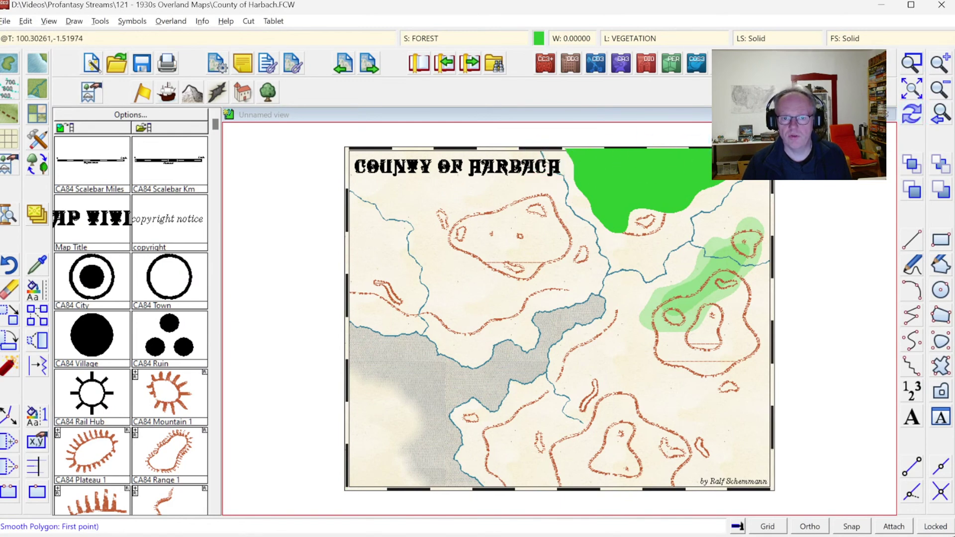
{"action": "left_click", "coordinate": [905, 120]}
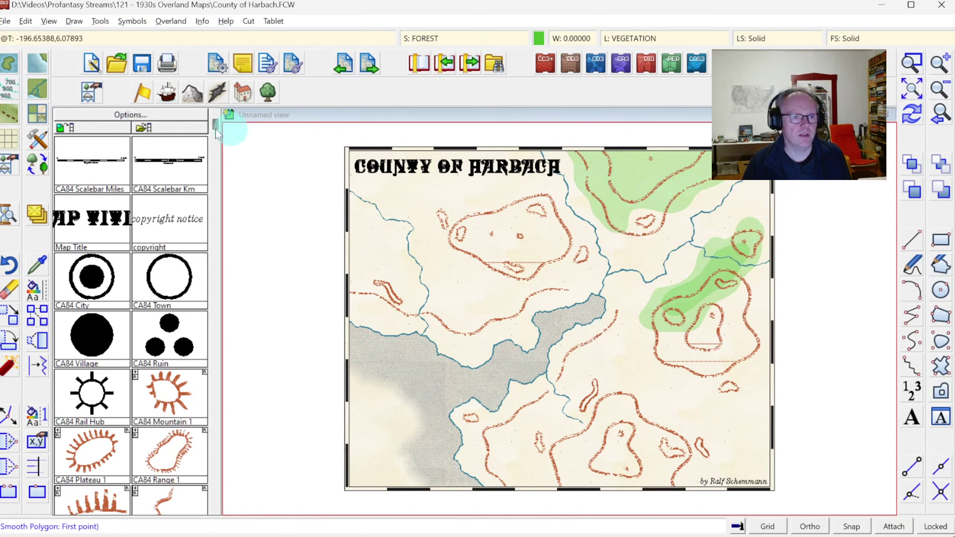
Step: Make FOREST DEEP the current sheet for drawing with the Terrain, Forest tool
{"action": "left_click", "coordinate": [290, 186]}
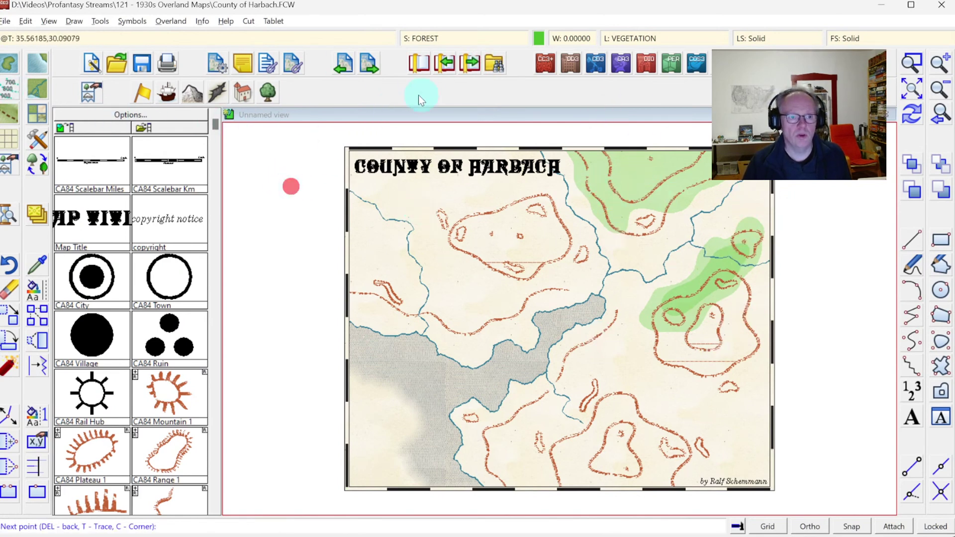
{"action": "left_click", "coordinate": [431, 37]}
{"action": "left_click", "coordinate": [356, 210]}
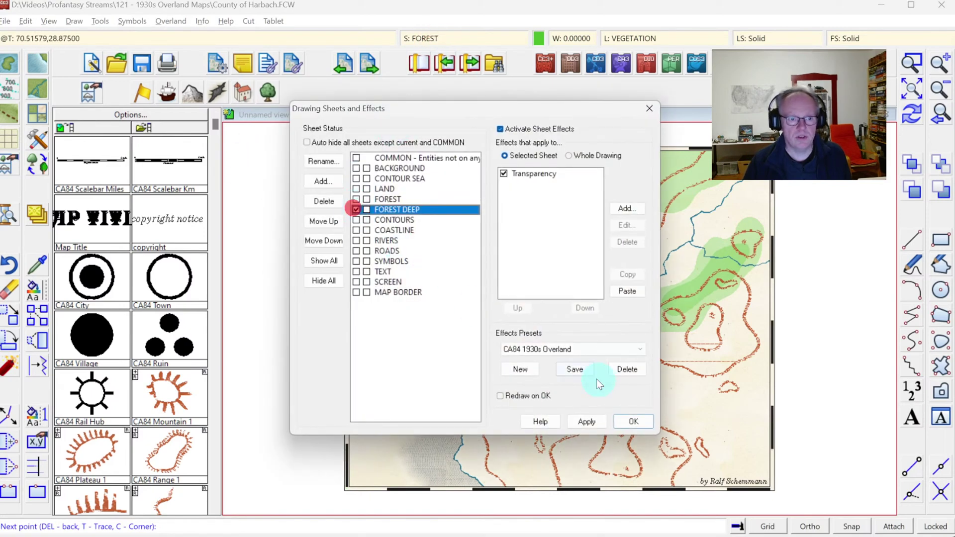
{"action": "left_click", "coordinate": [630, 423]}
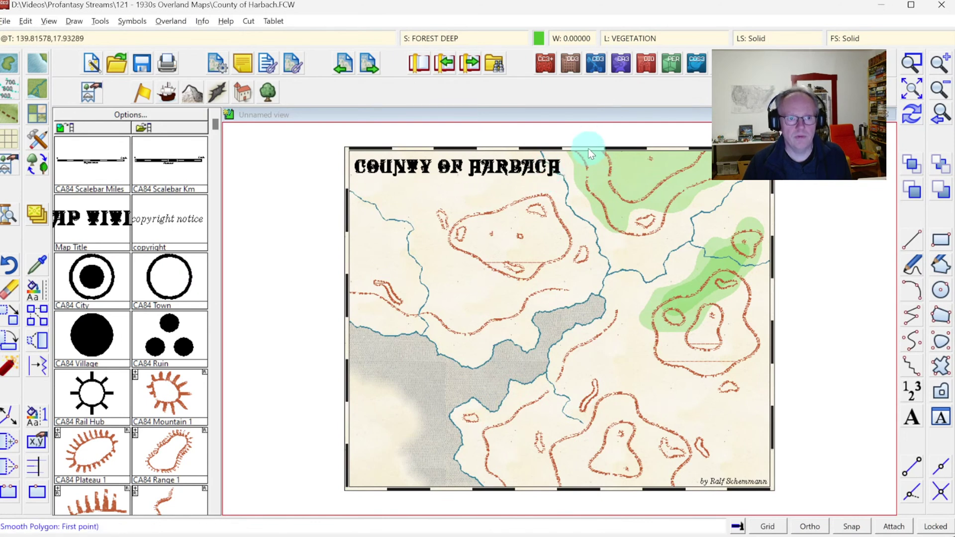
Step: Draw a smooth deep-forest polygon inside the forest at the map's upper edge, following the inner hill contour east of the title
{"action": "left_click", "coordinate": [584, 146]}
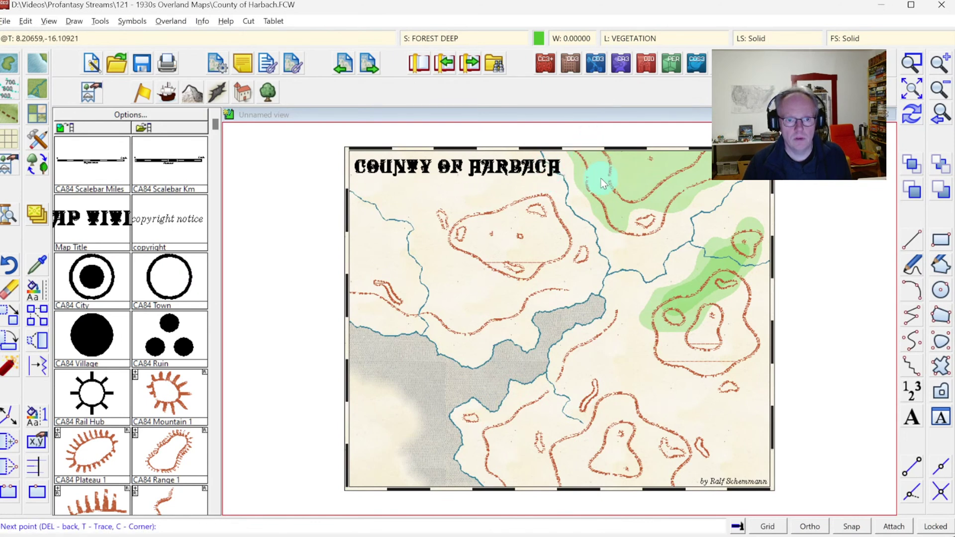
{"action": "left_click", "coordinate": [593, 192]}
{"action": "left_click", "coordinate": [607, 208]}
{"action": "left_click", "coordinate": [642, 187]}
{"action": "left_click", "coordinate": [665, 193]}
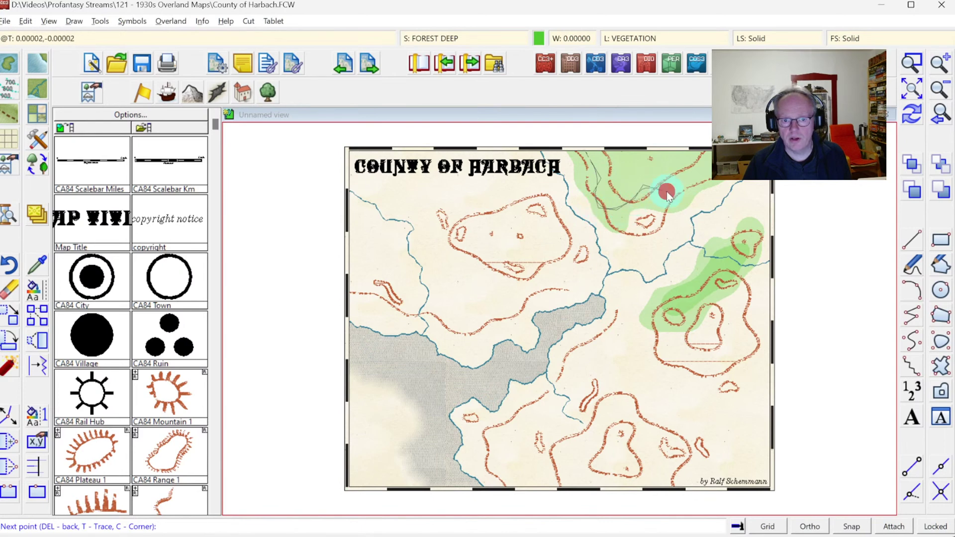
{"action": "left_click", "coordinate": [676, 198]}
{"action": "left_click", "coordinate": [693, 175]}
{"action": "left_click", "coordinate": [706, 143]}
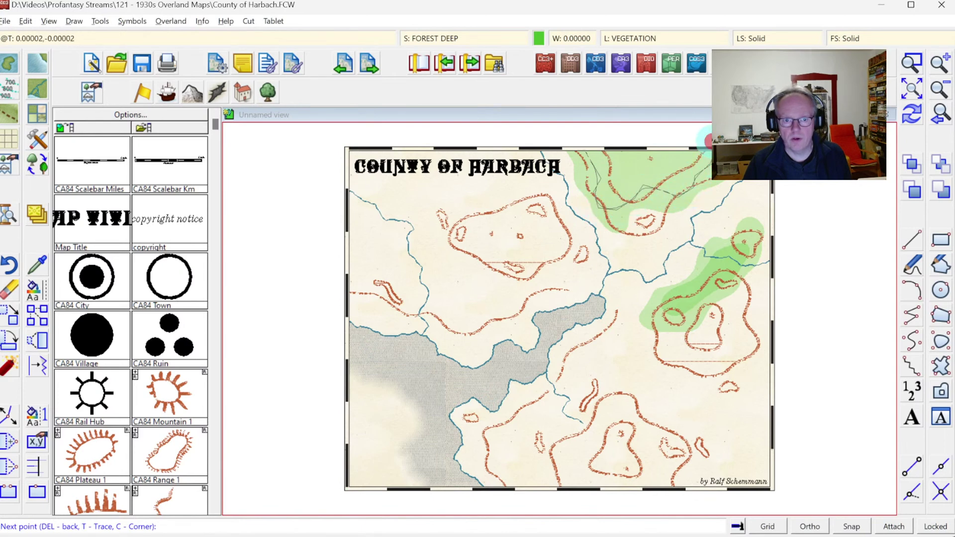
{"action": "right_click", "coordinate": [709, 142]}
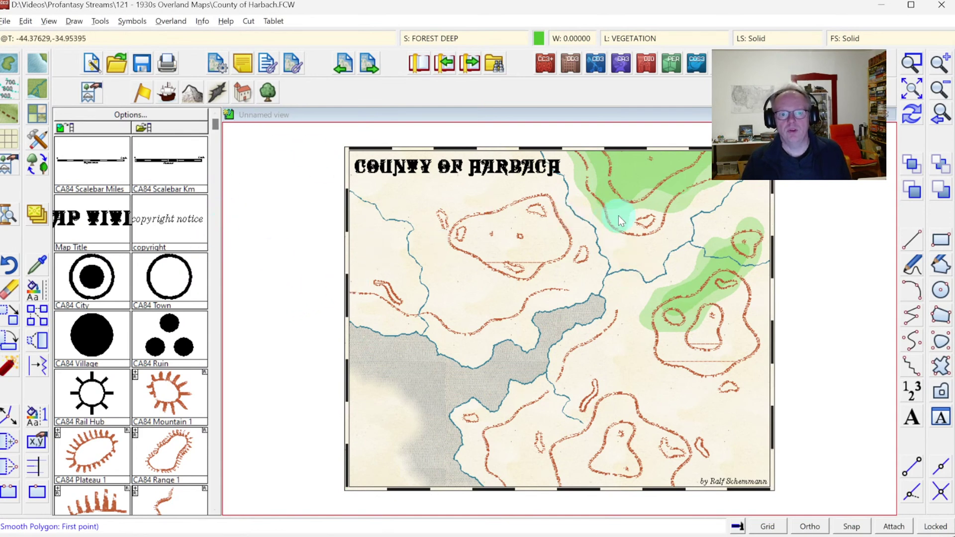
Step: Redefine palette color 87, used by the forests, as a yellowish green with red 133, green 181 and blue 45
{"action": "left_click", "coordinate": [539, 38]}
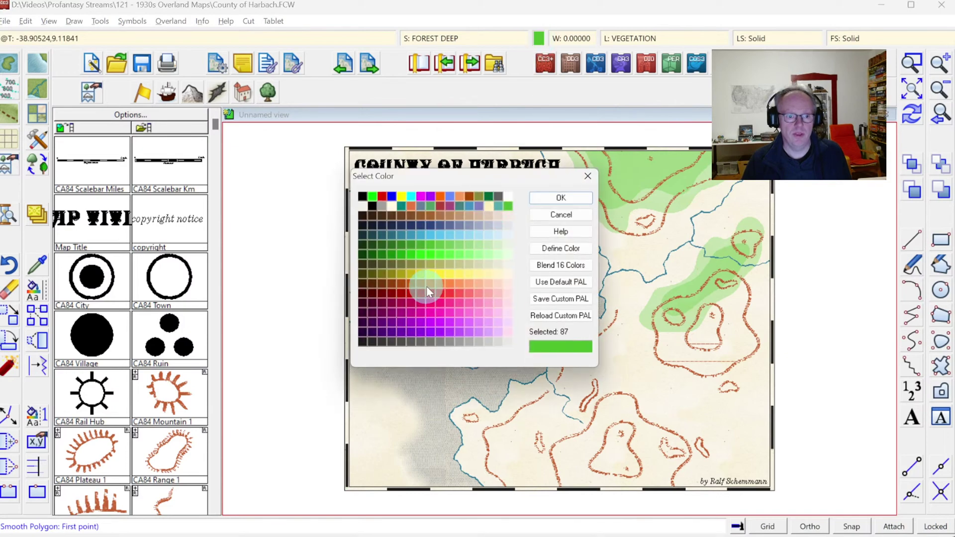
{"action": "left_click", "coordinate": [559, 250]}
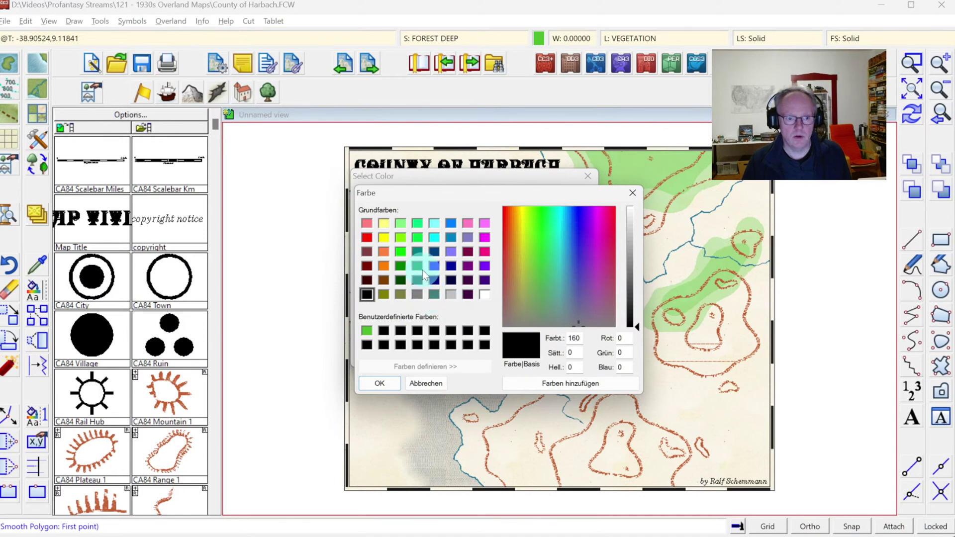
{"action": "left_click", "coordinate": [399, 265]}
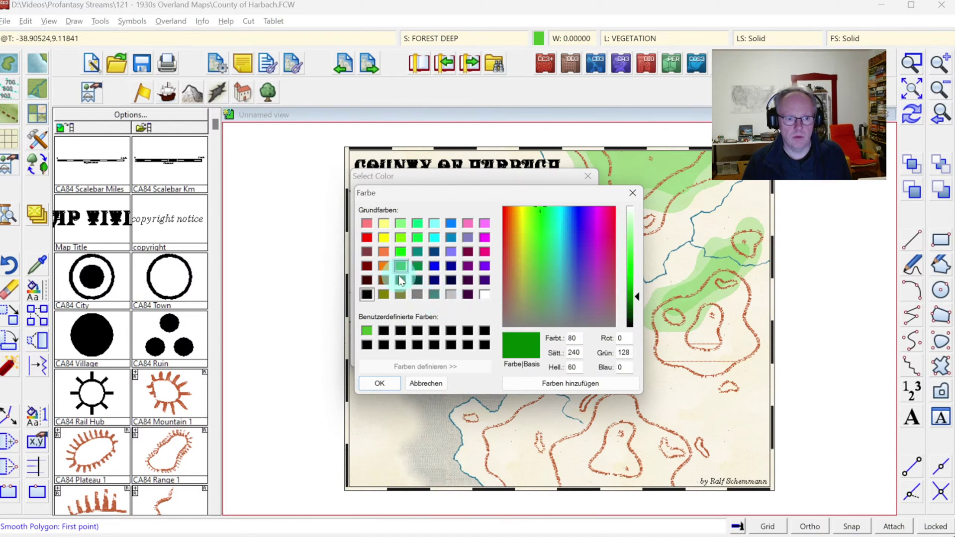
{"action": "left_click", "coordinate": [399, 280]}
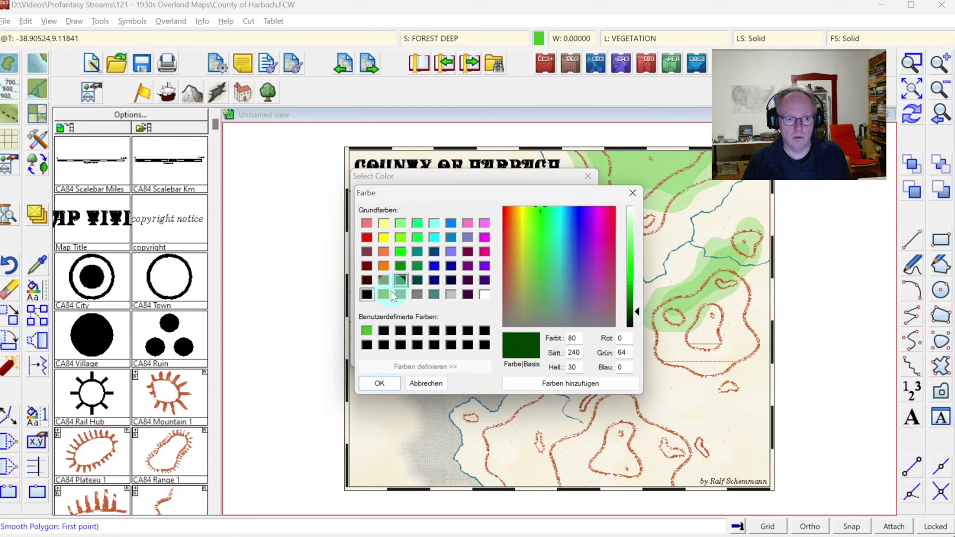
{"action": "left_click", "coordinate": [383, 294]}
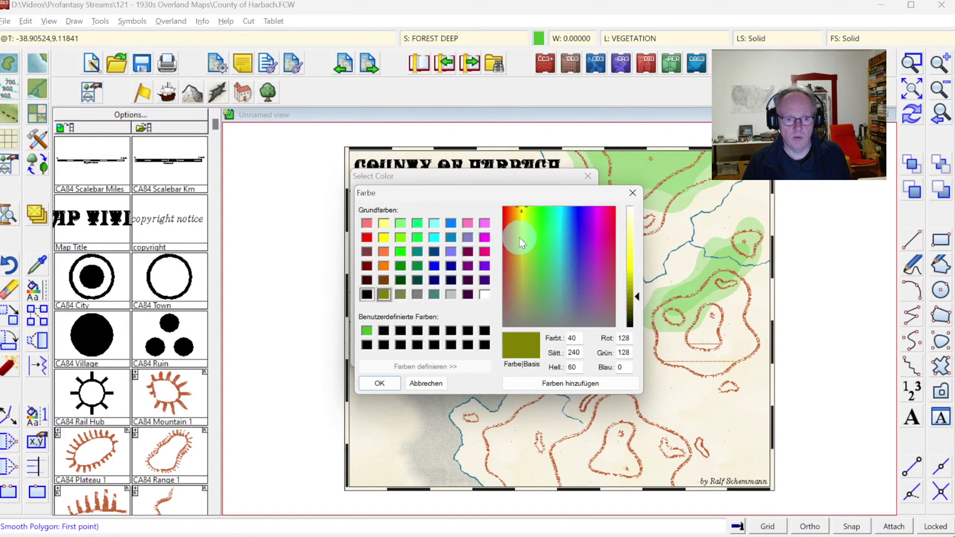
{"action": "left_click", "coordinate": [528, 255]}
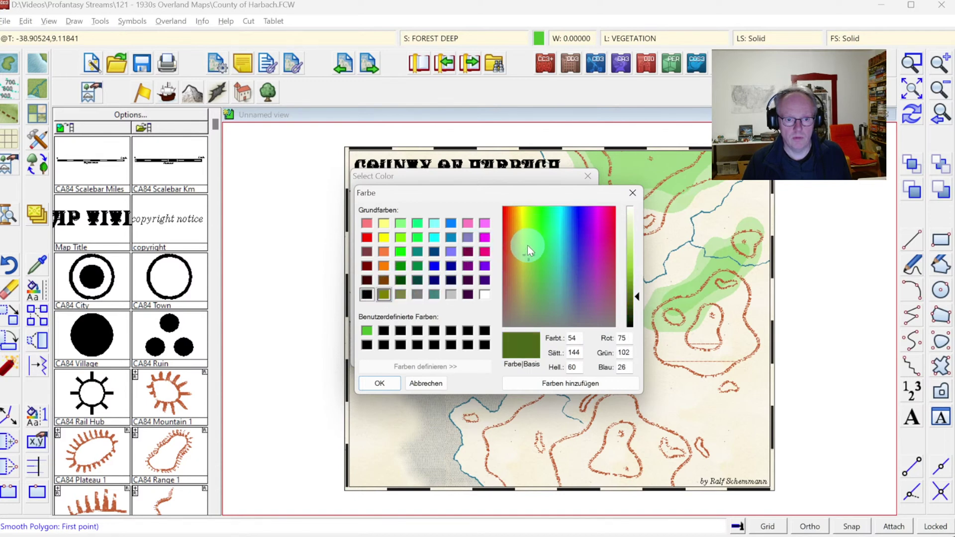
{"action": "left_click", "coordinate": [631, 275]}
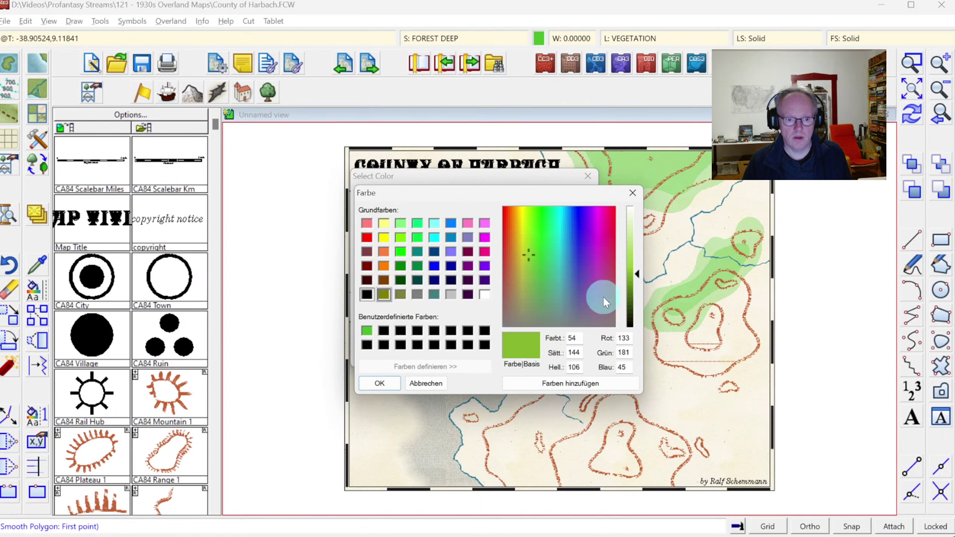
{"action": "left_click", "coordinate": [570, 384]}
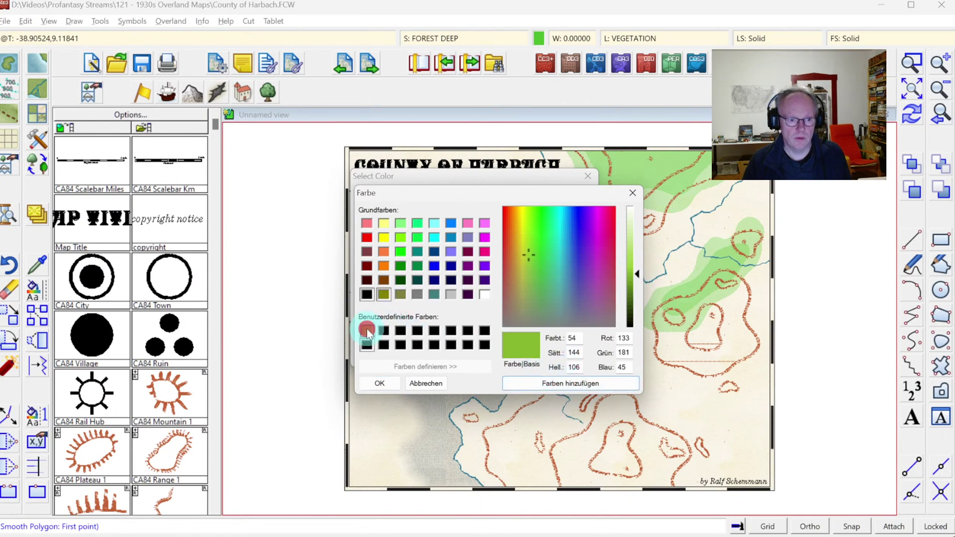
{"action": "left_click", "coordinate": [378, 383]}
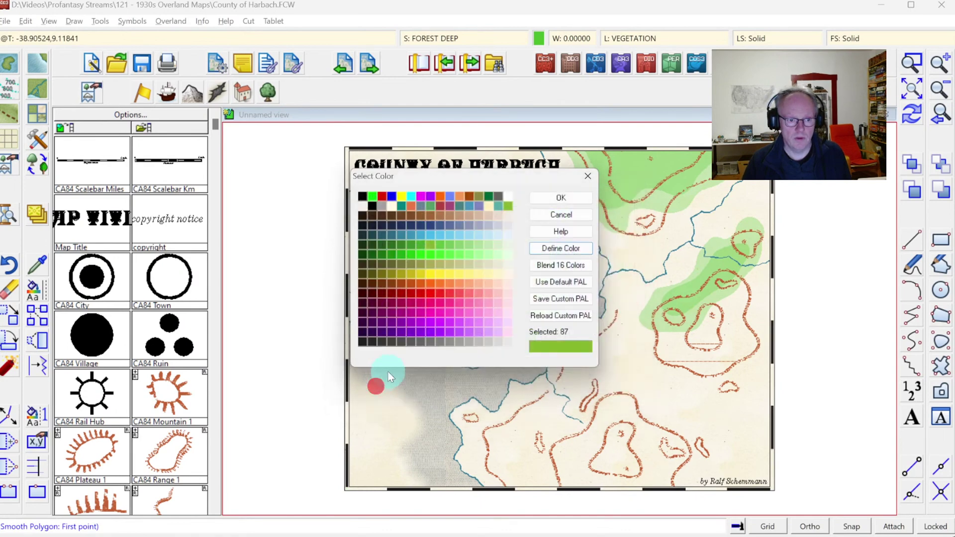
Step: Apply the redefined palette color to the map and examine the recolored forests around the eastern hills up close
{"action": "left_click", "coordinate": [554, 247]}
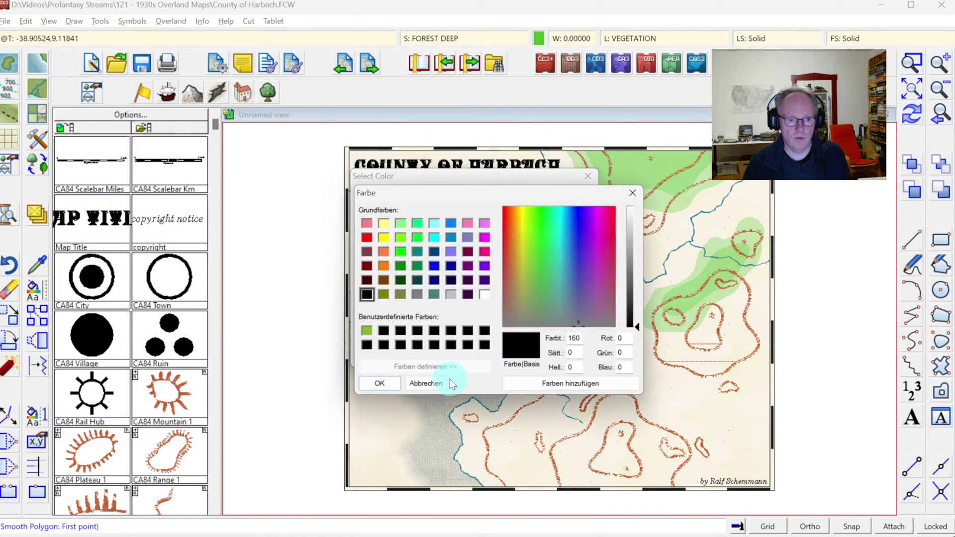
{"action": "left_click", "coordinate": [452, 384]}
{"action": "left_click", "coordinate": [565, 264]}
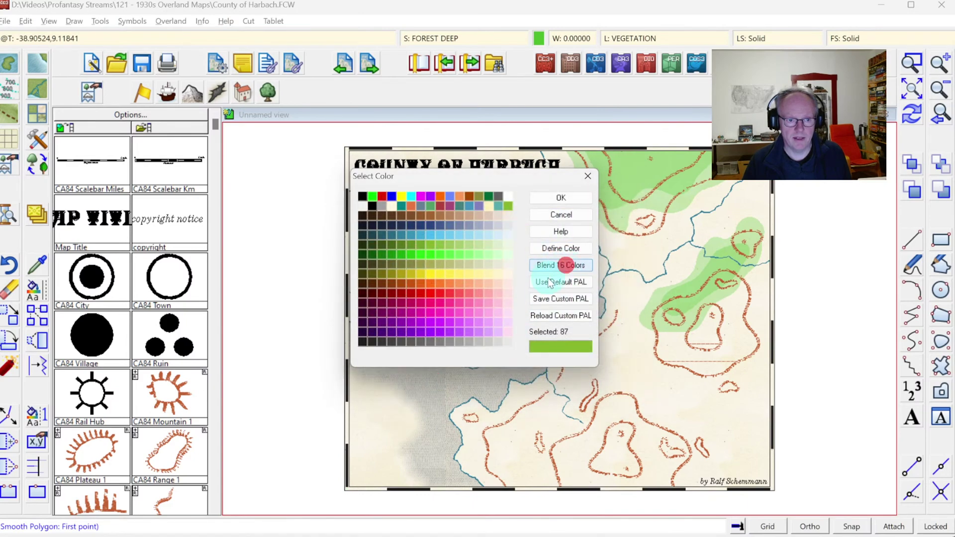
{"action": "left_click", "coordinate": [565, 197]}
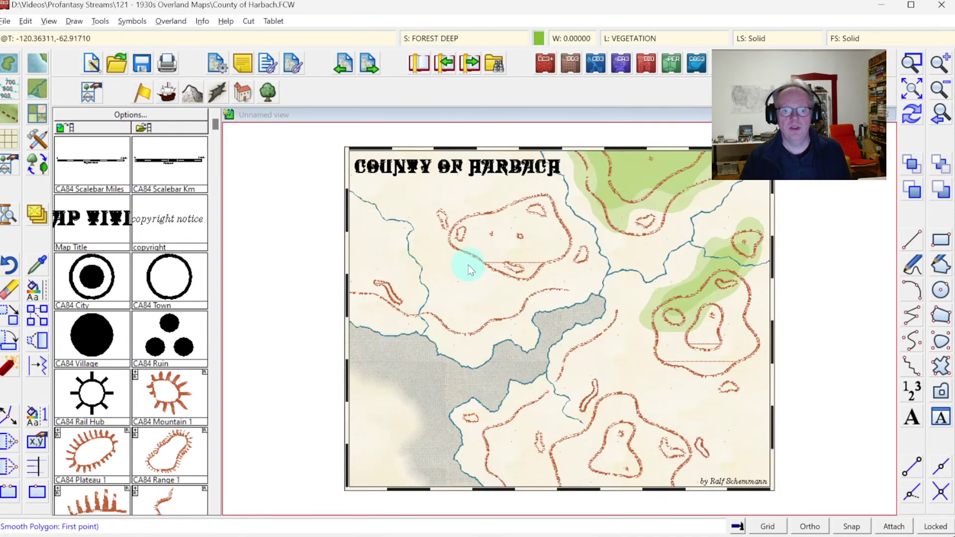
{"action": "left_click", "coordinate": [910, 62]}
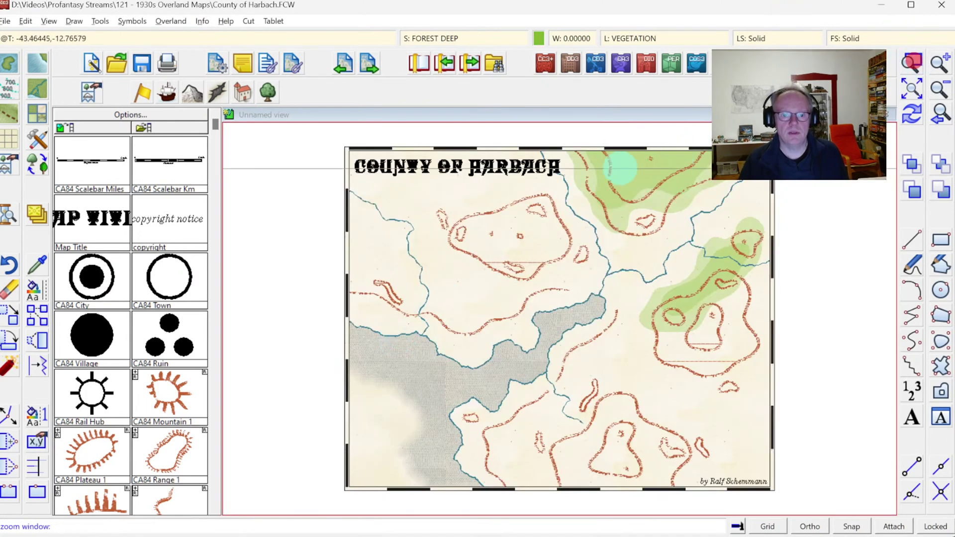
{"action": "left_click", "coordinate": [545, 183]}
{"action": "left_click", "coordinate": [740, 380]}
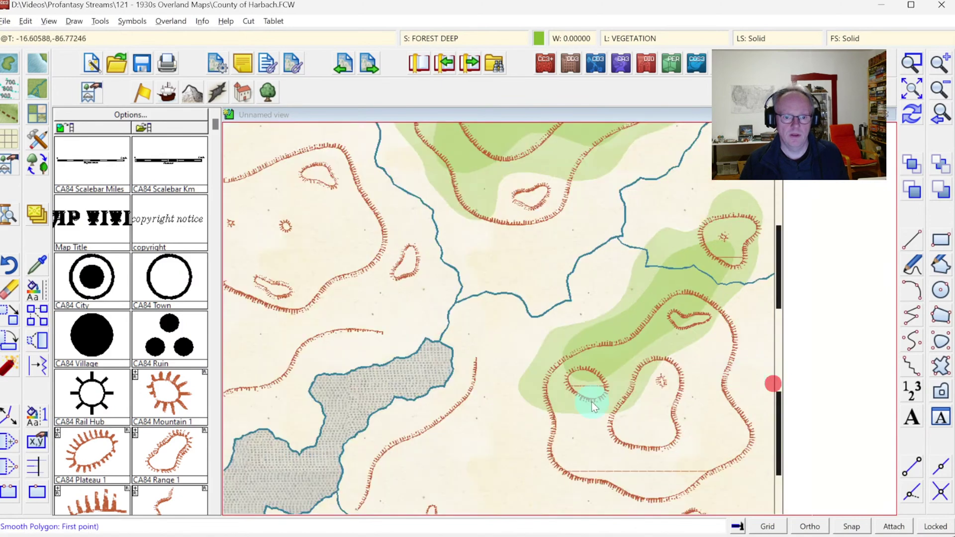
{"action": "left_click", "coordinate": [913, 89]}
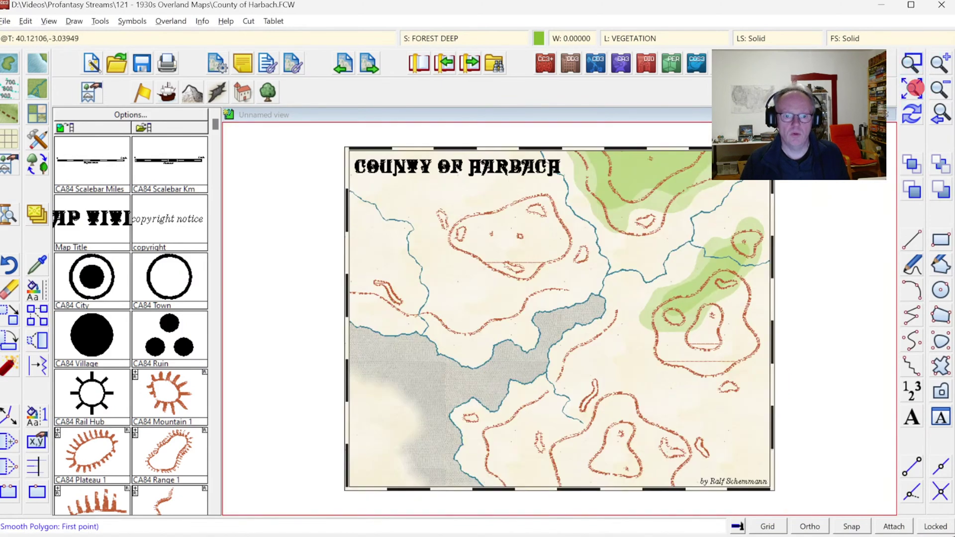